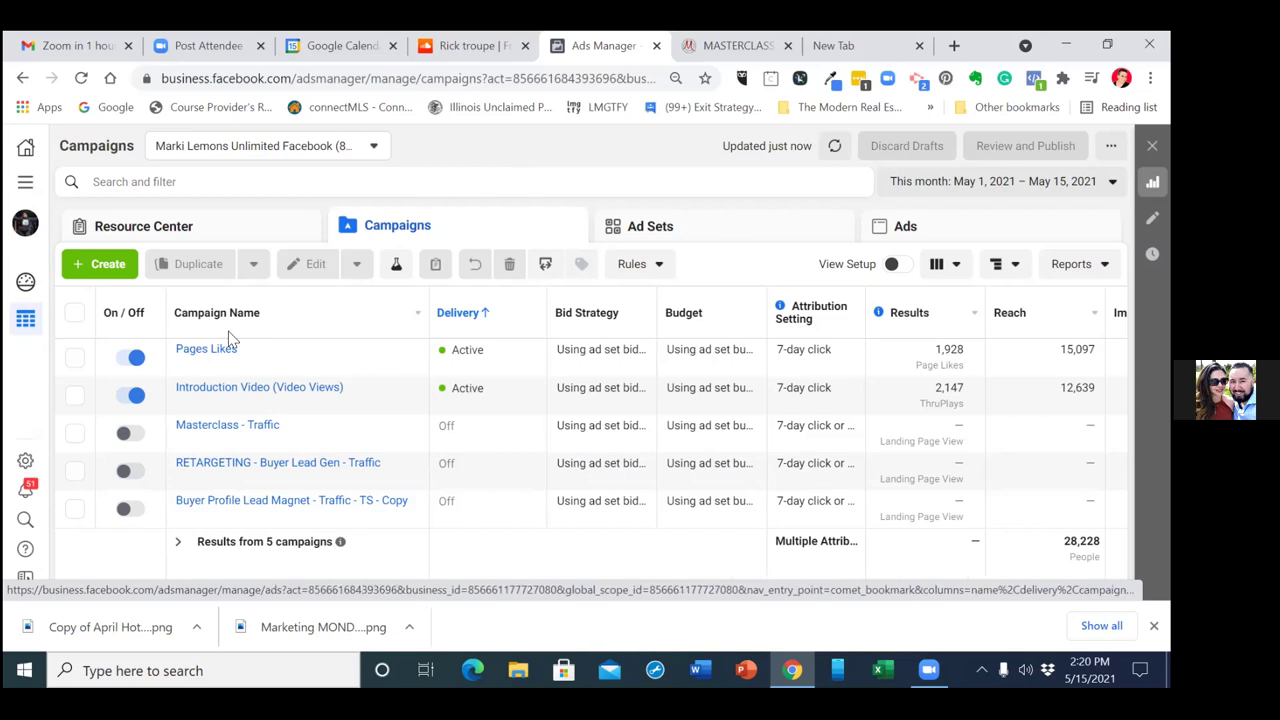
# Start a new campaign with the Conversions objective and expand its optional naming section
pyautogui.click(112, 265)
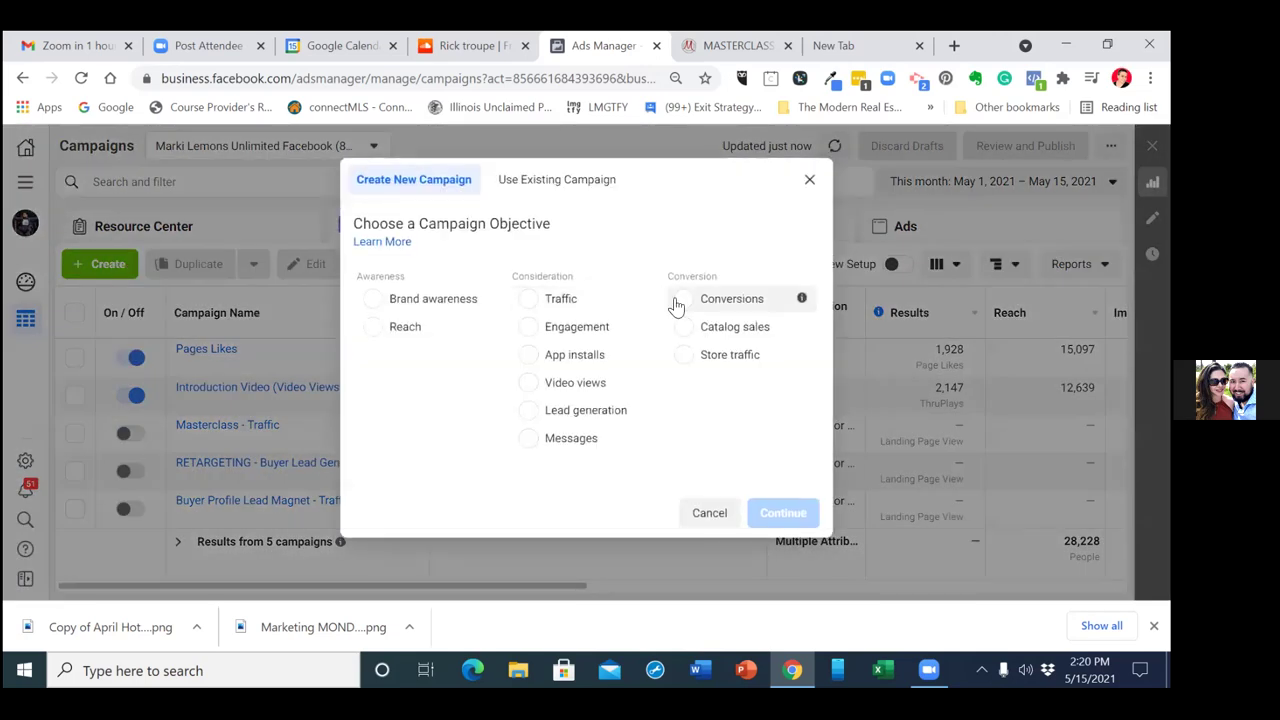
pyautogui.click(690, 302)
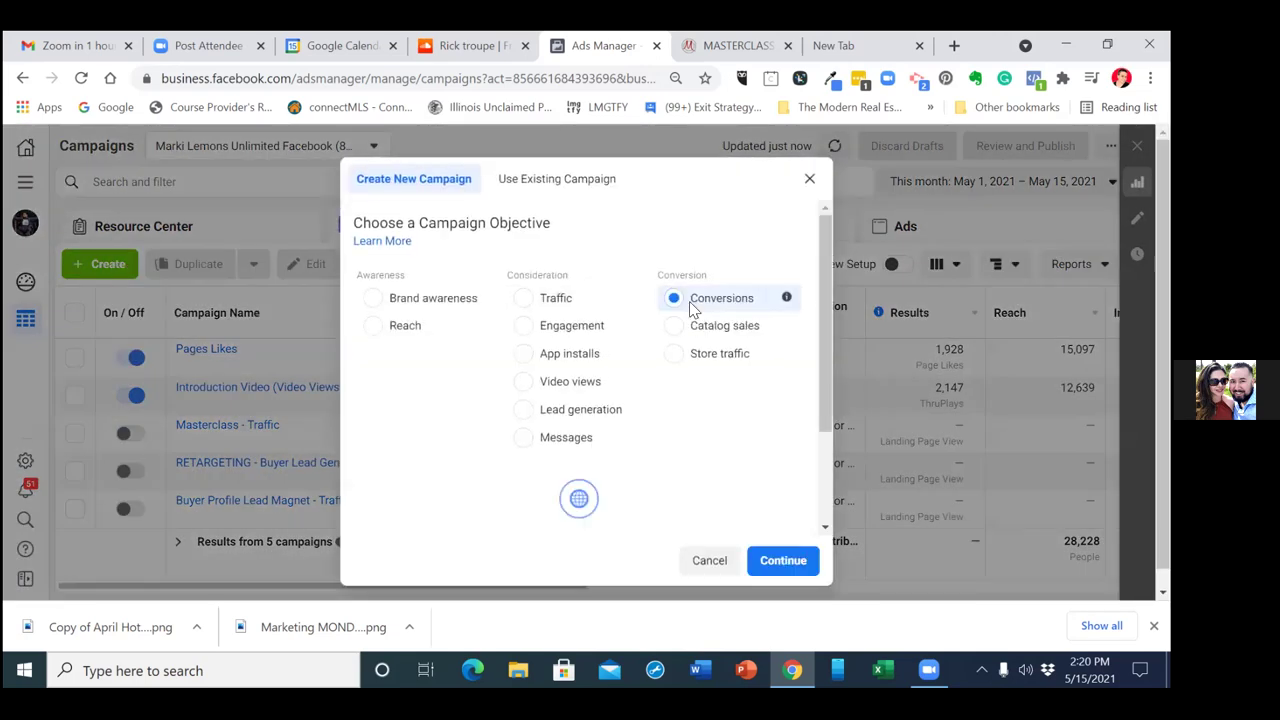
pyautogui.moveTo(823, 368); pyautogui.dragTo(825, 478)
pyautogui.click(786, 501)
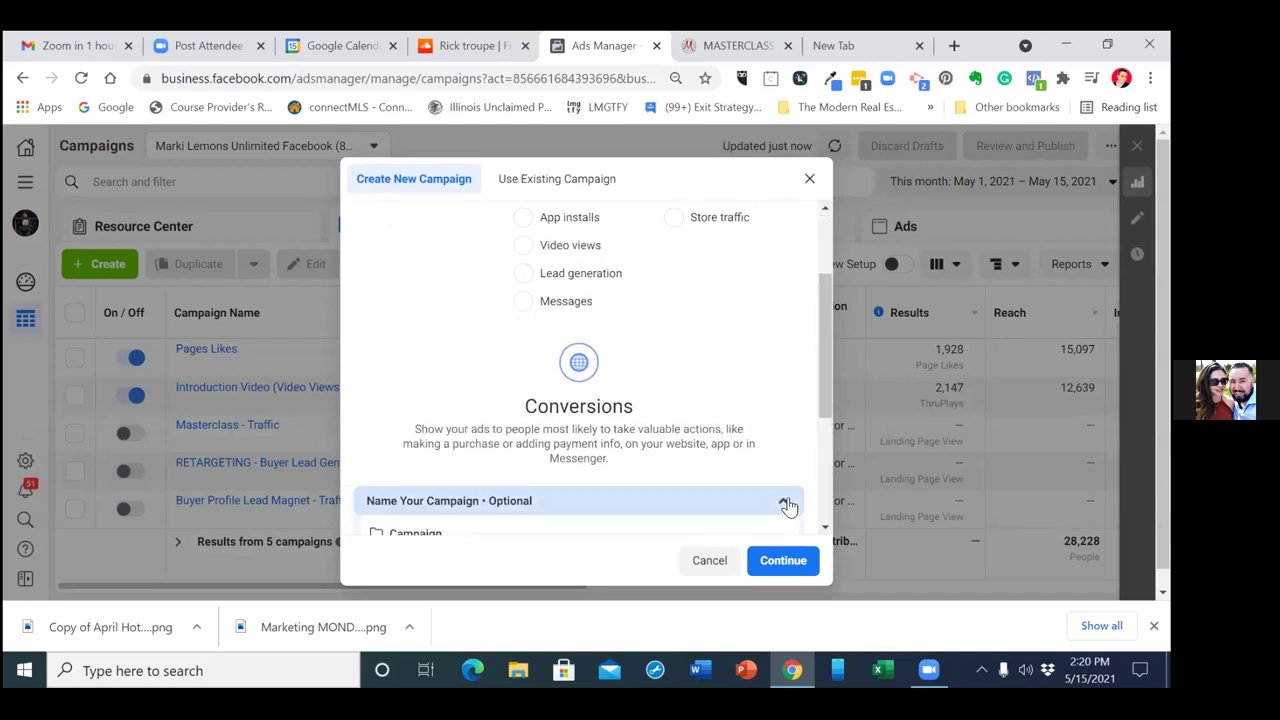
pyautogui.moveTo(820, 289); pyautogui.dragTo(836, 400)
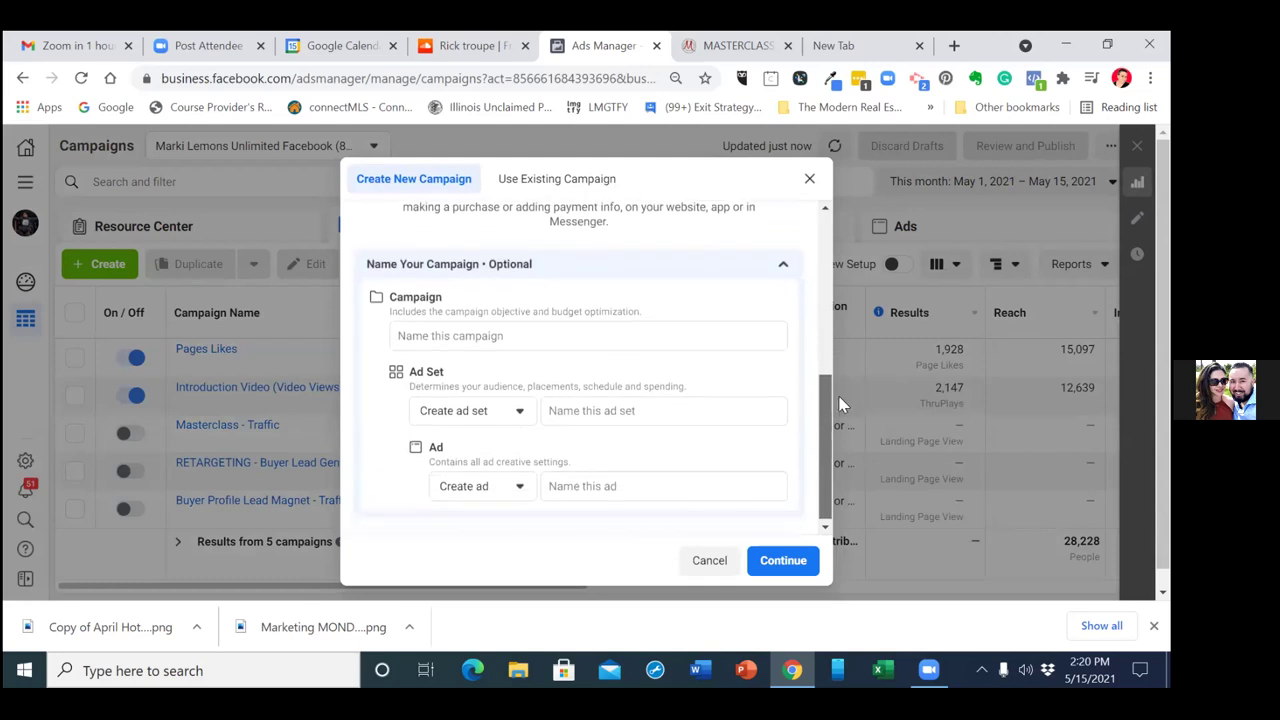
# Name the new campaign "Black Dress Image (conversion)"
pyautogui.click(543, 334)
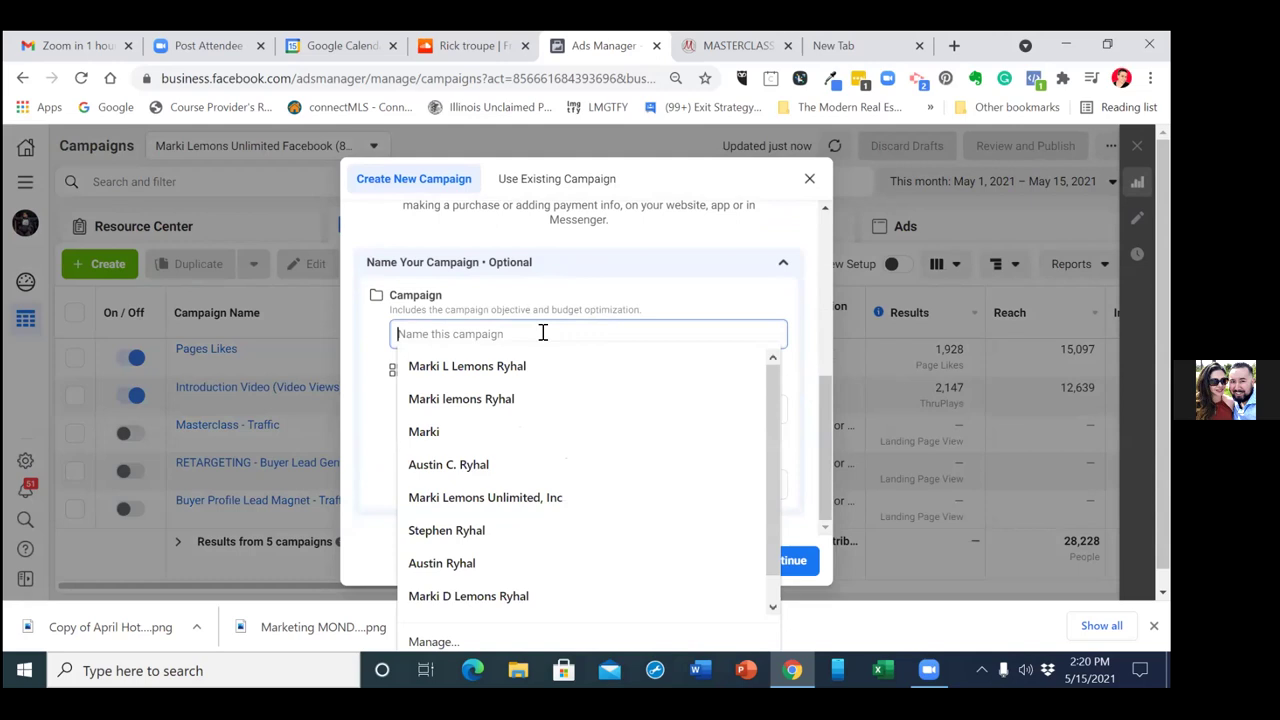
pyautogui.write('Black Dress')
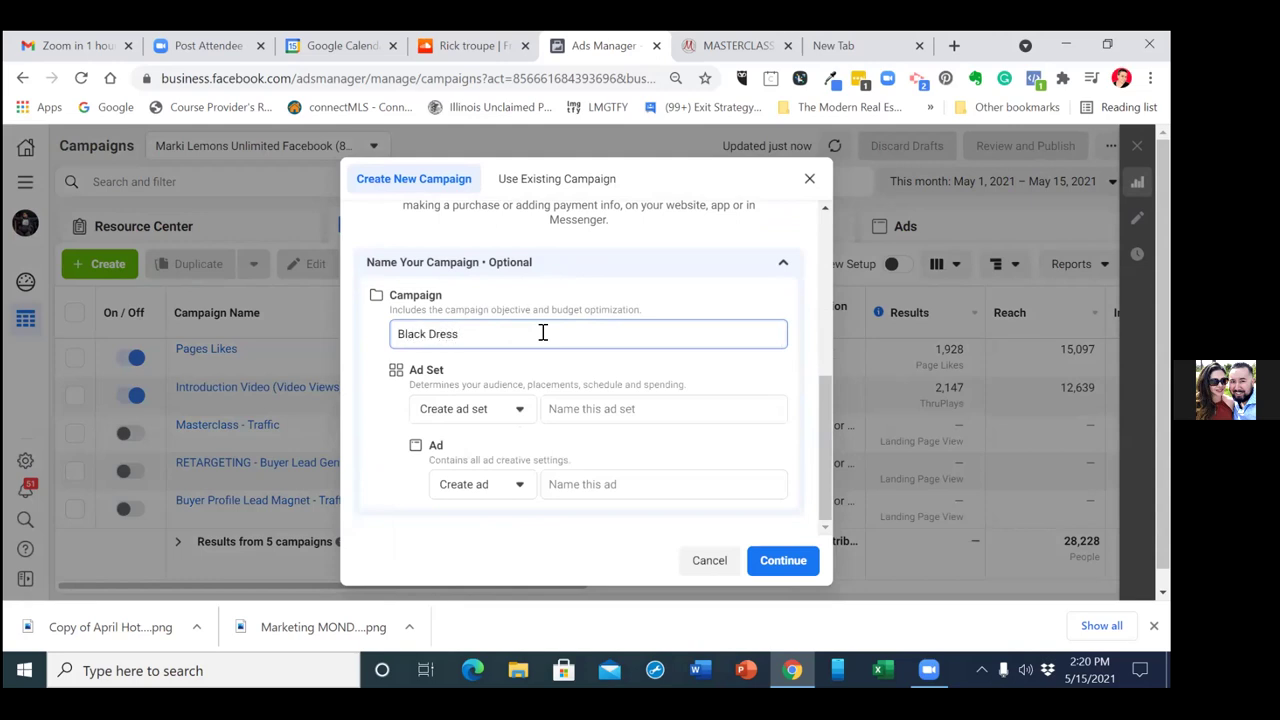
pyautogui.write(' Image (conversion)')
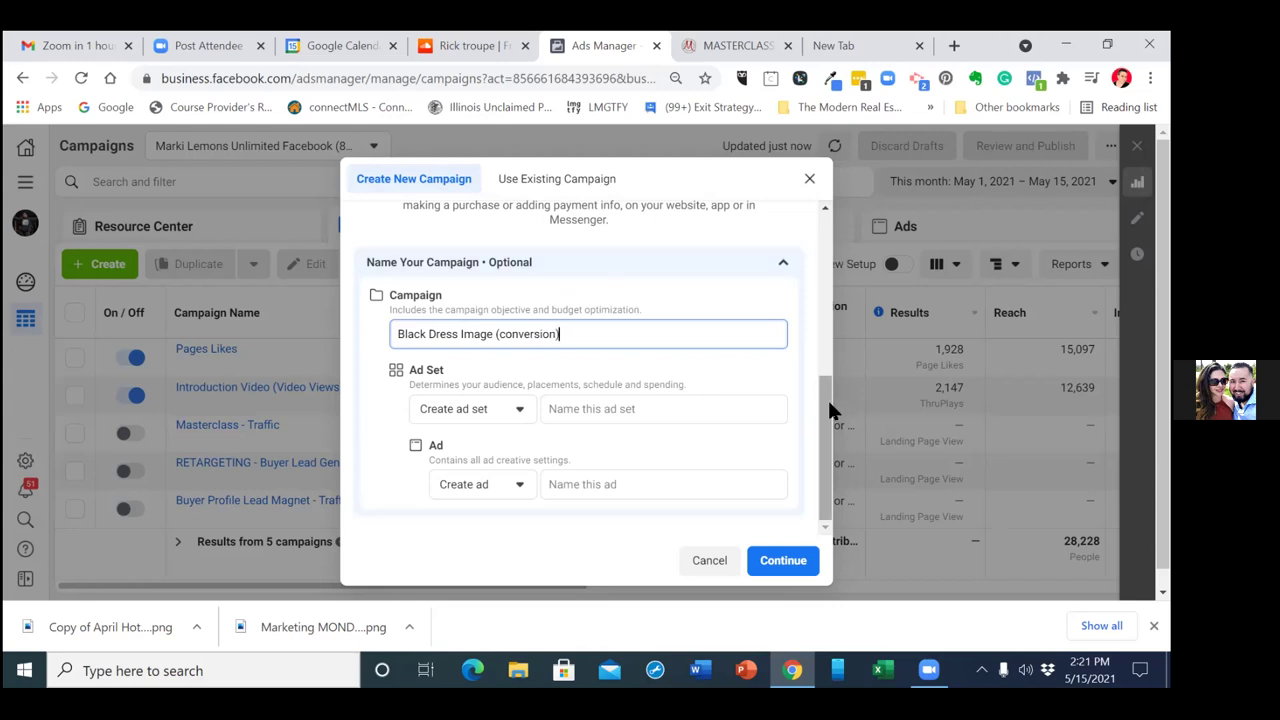
# Name the ad set "Real Estate" and the ad "Black Dress Image", and continue to the campaign settings
pyautogui.click(599, 410)
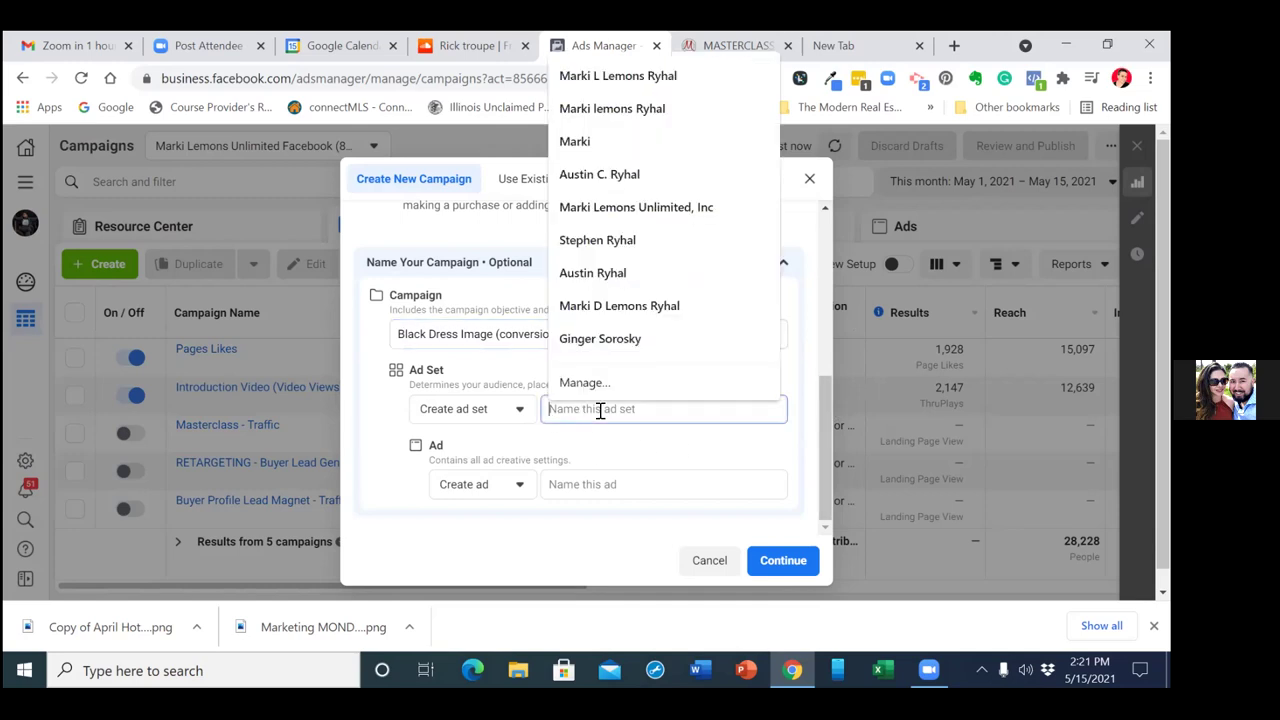
pyautogui.write('Re')
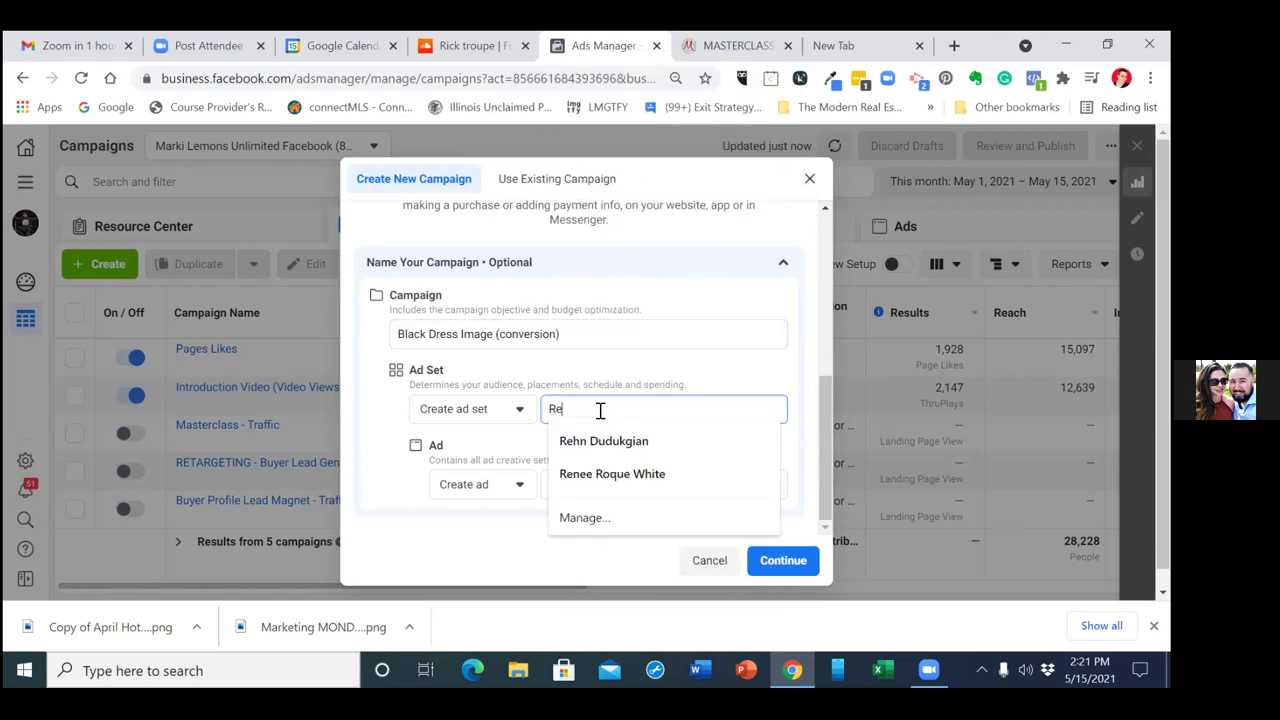
pyautogui.write('al Estate')
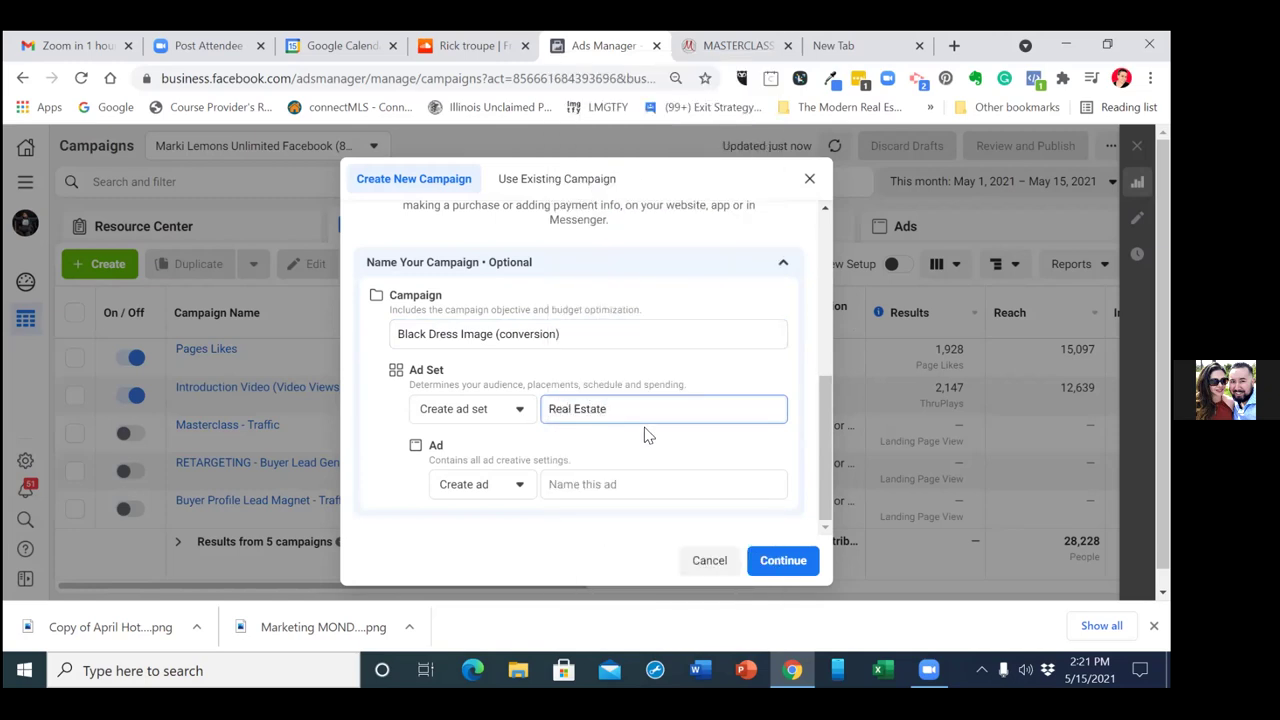
pyautogui.click(633, 484)
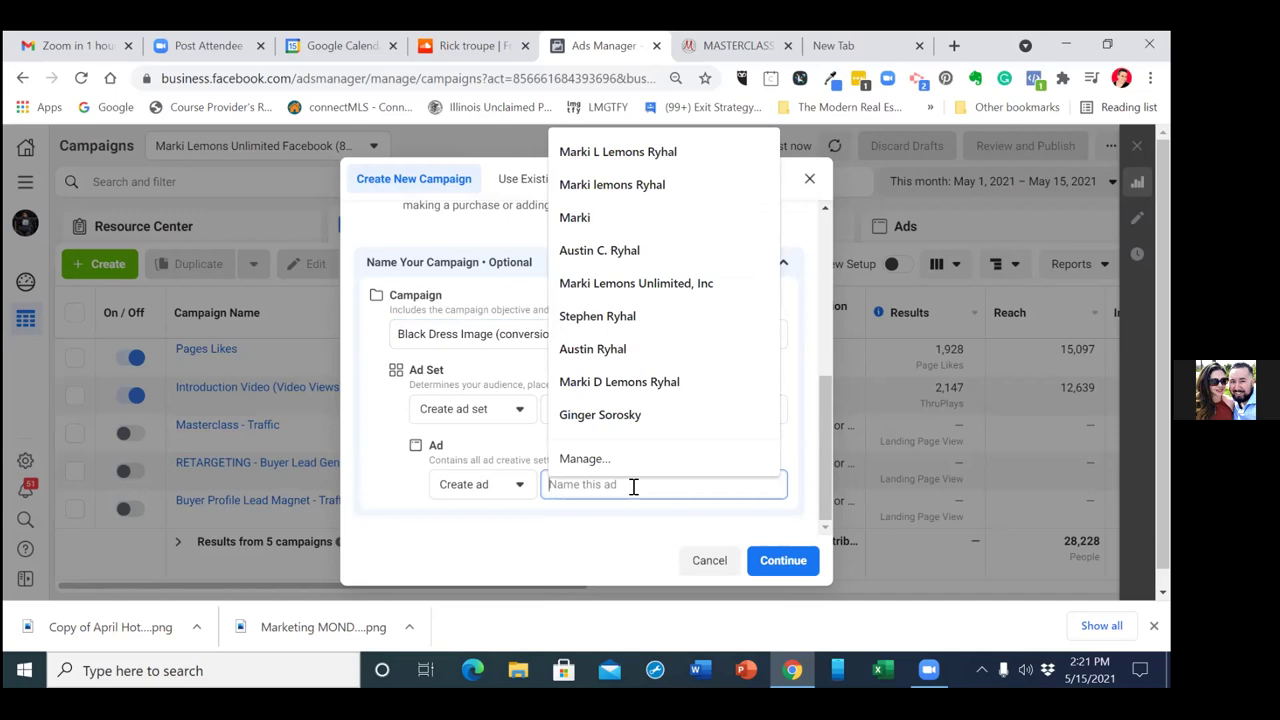
pyautogui.write('Black')
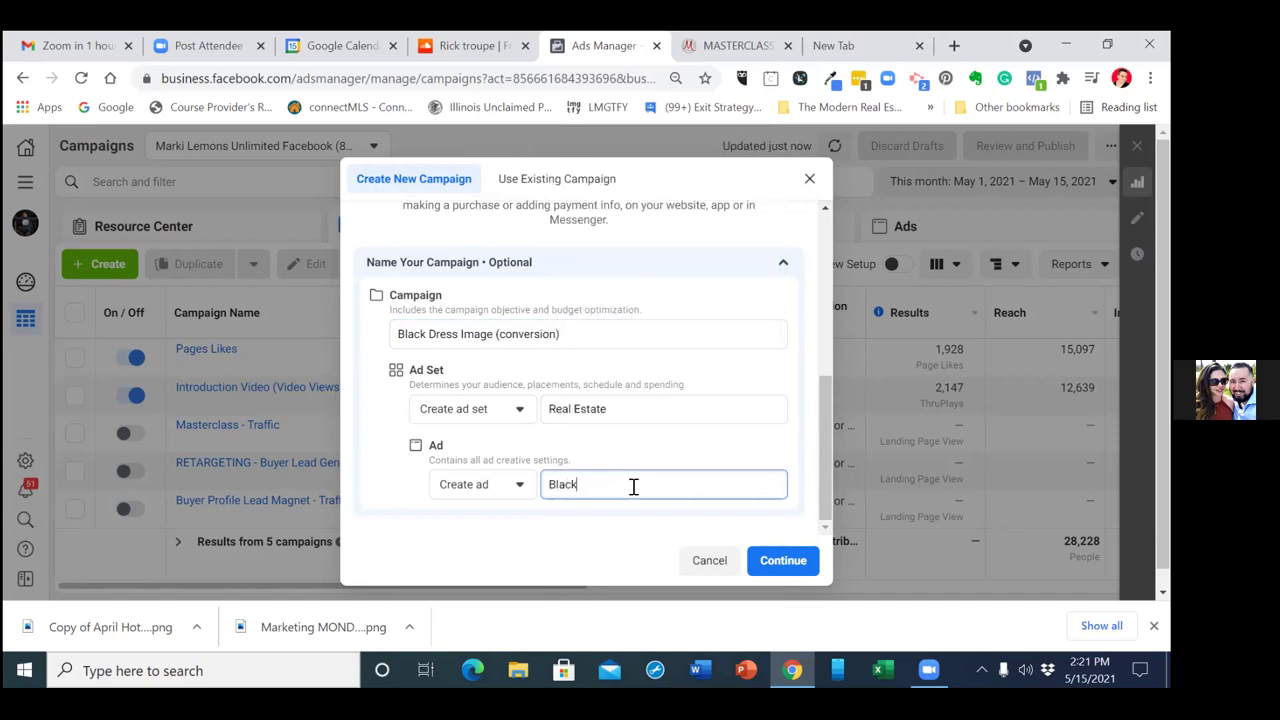
pyautogui.write(' Dress Image')
pyautogui.click(784, 570)
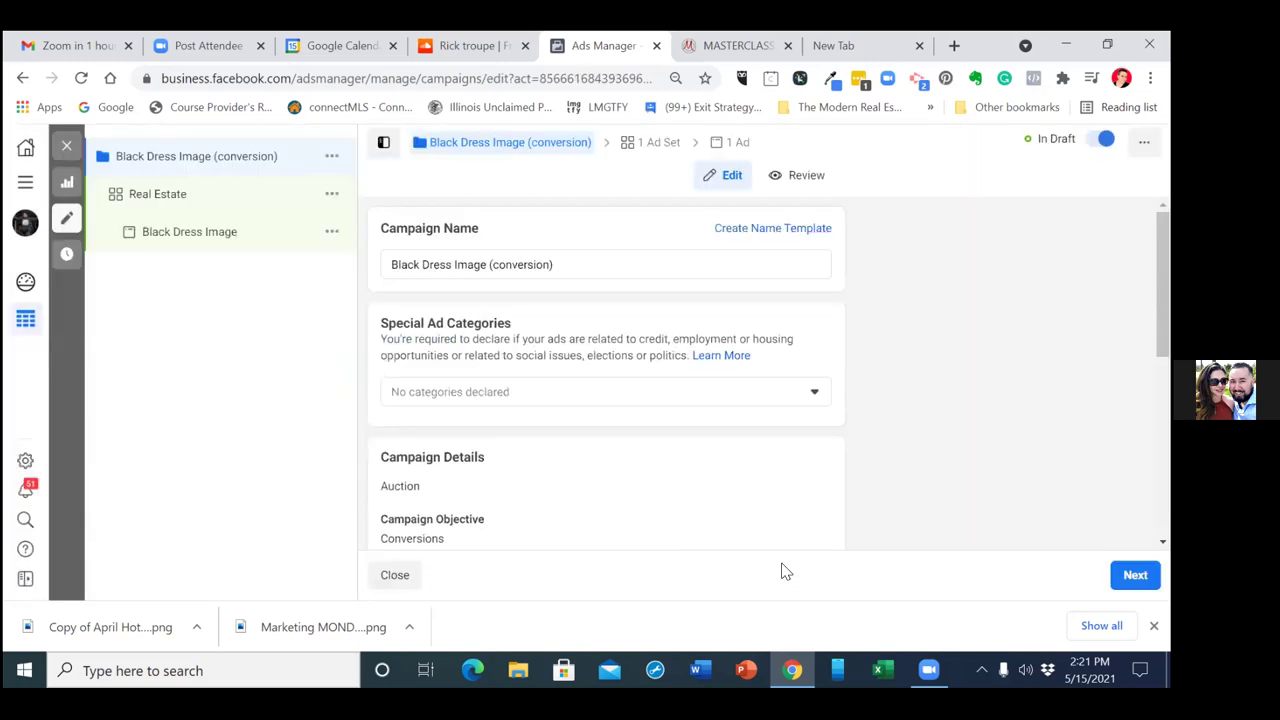
# Declare Housing as the campaign's special ad category
pyautogui.click(806, 391)
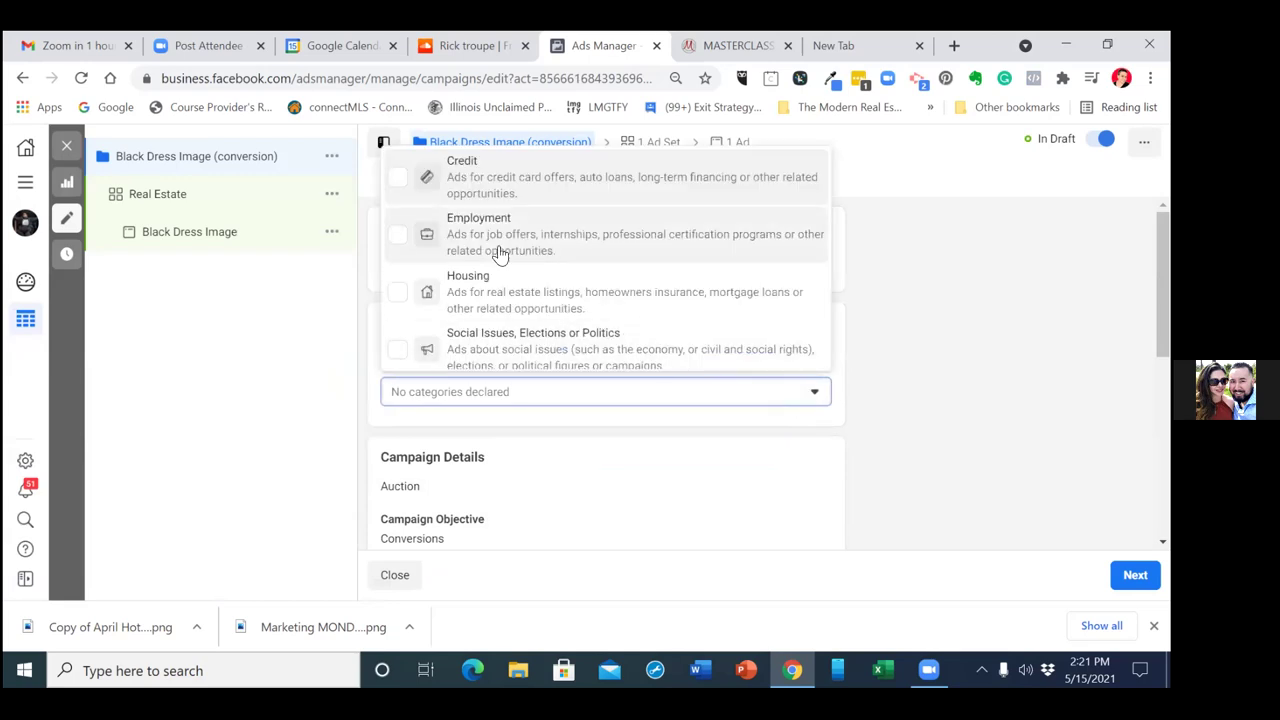
pyautogui.click(398, 294)
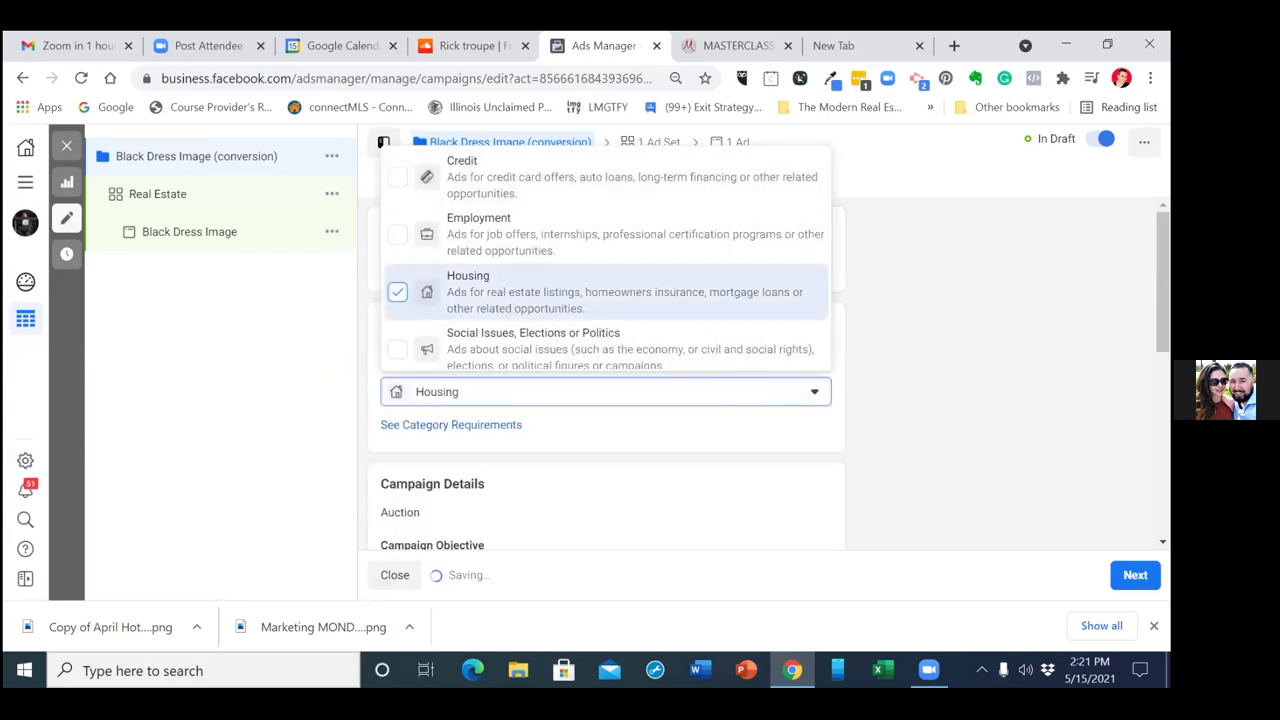
# Turn on Campaign Budget Optimization for the Black Dress Image (conversion) campaign
pyautogui.scroll(-2, 605, 375)
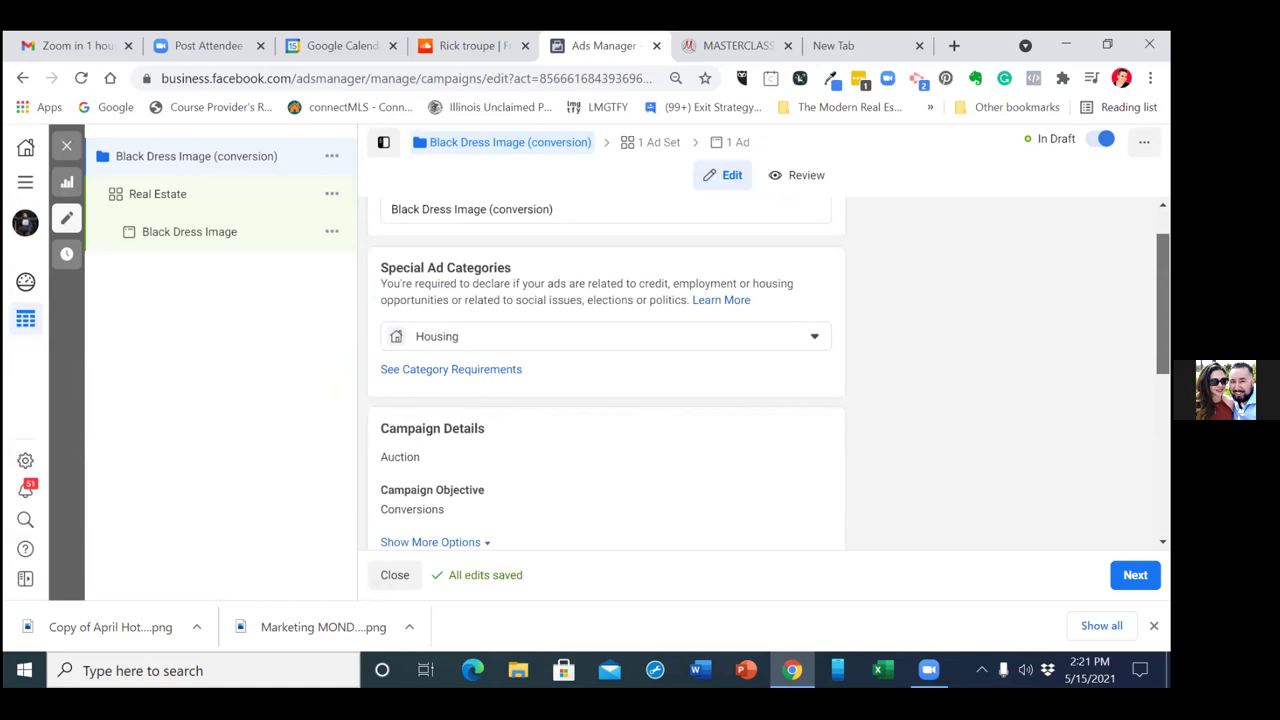
pyautogui.scroll(-1, 605, 375)
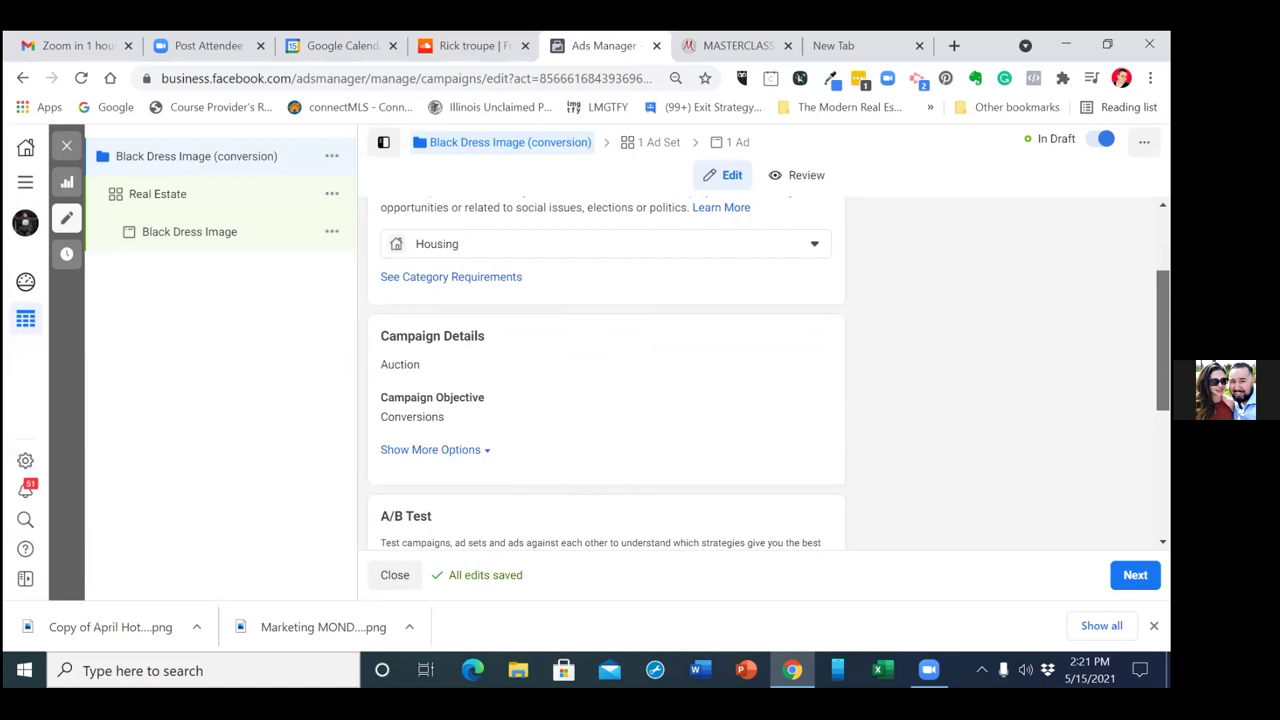
pyautogui.scroll(-5, 605, 375)
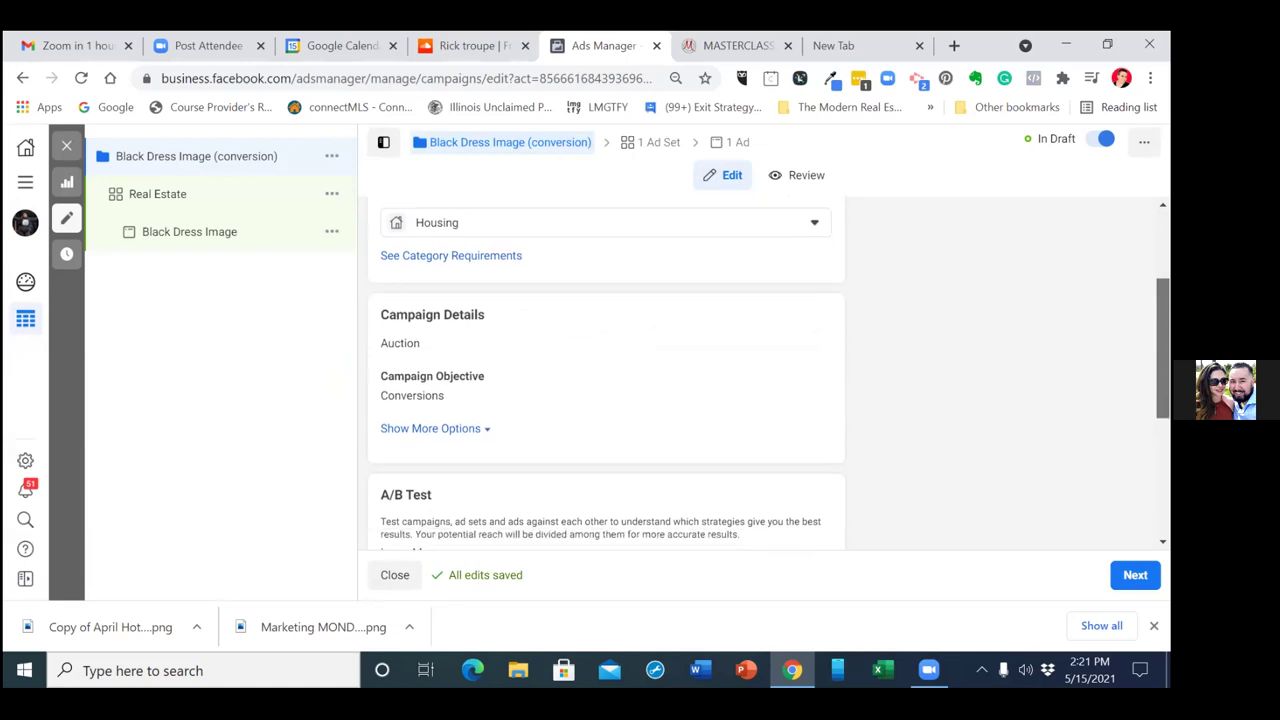
pyautogui.scroll(-1, 605, 375)
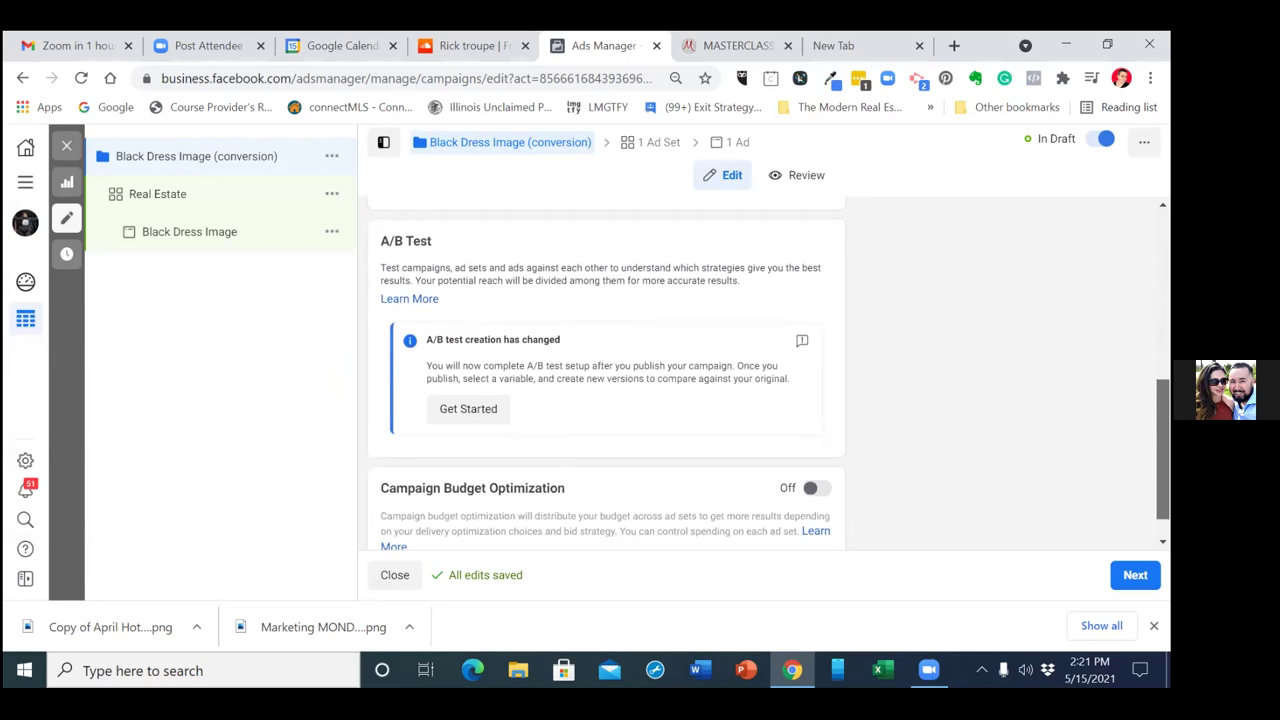
pyautogui.scroll(-1, 605, 375)
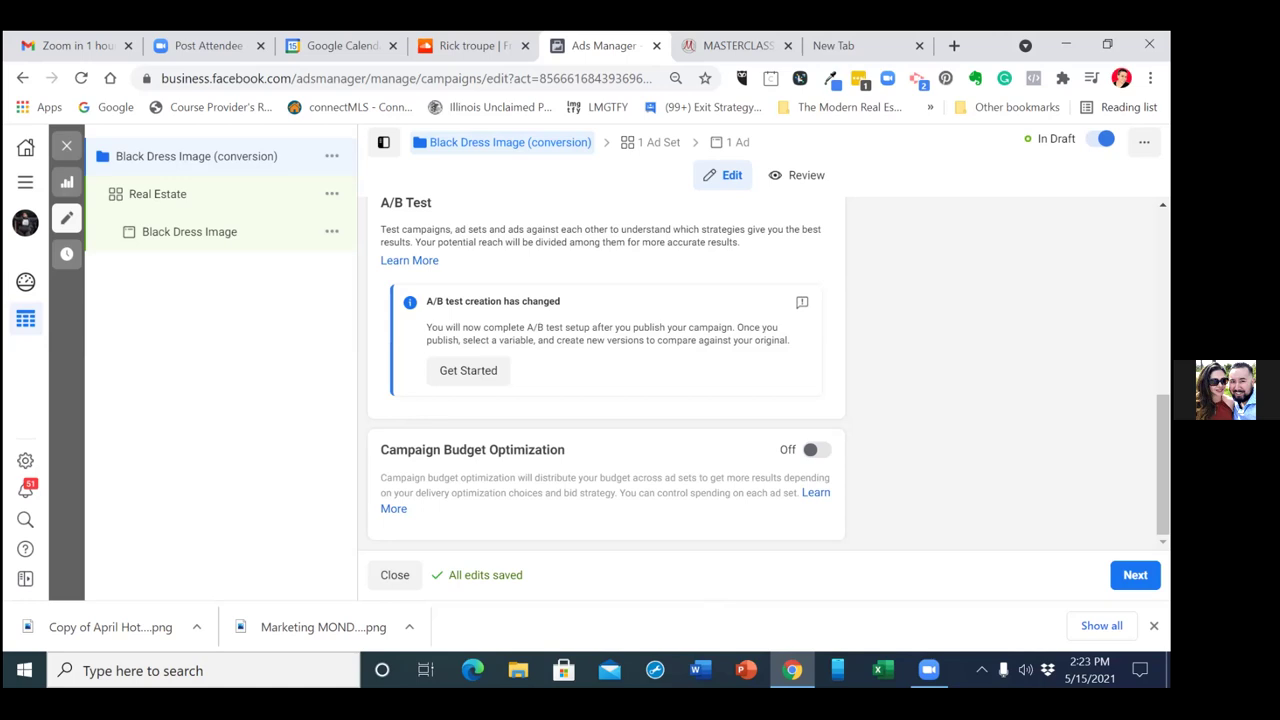
pyautogui.click(818, 450)
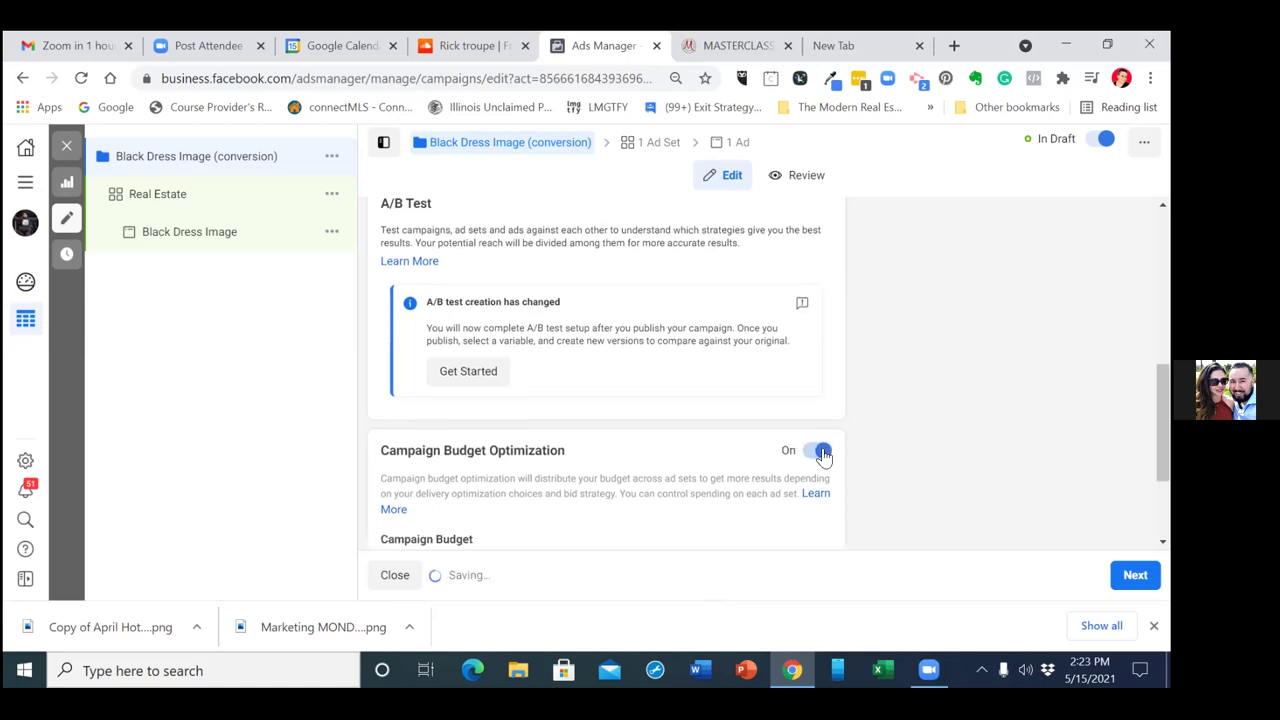
# Set the campaign's daily budget to $5.00
pyautogui.scroll(-2, 1163, 450)
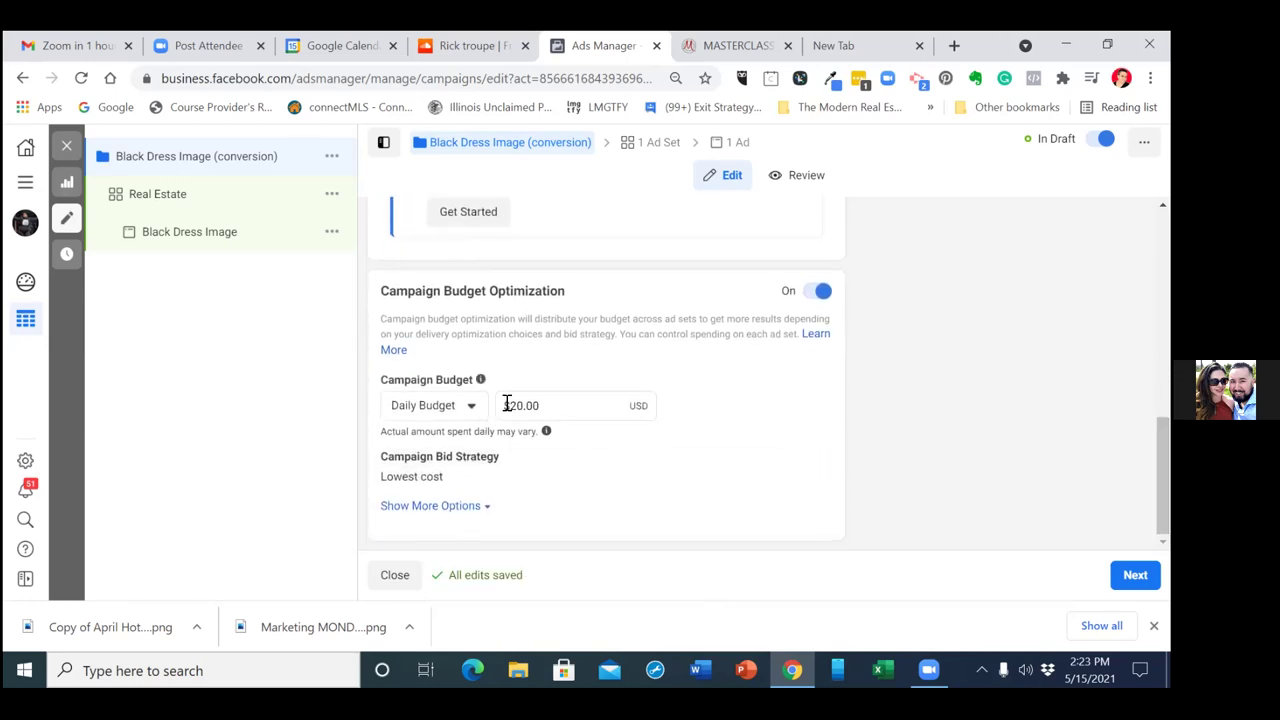
pyautogui.click(557, 395)
pyautogui.press('Left')
pyautogui.press('Left')
pyautogui.press('BackSpace')
pyautogui.press('BackSpace')
pyautogui.press('BackSpace')
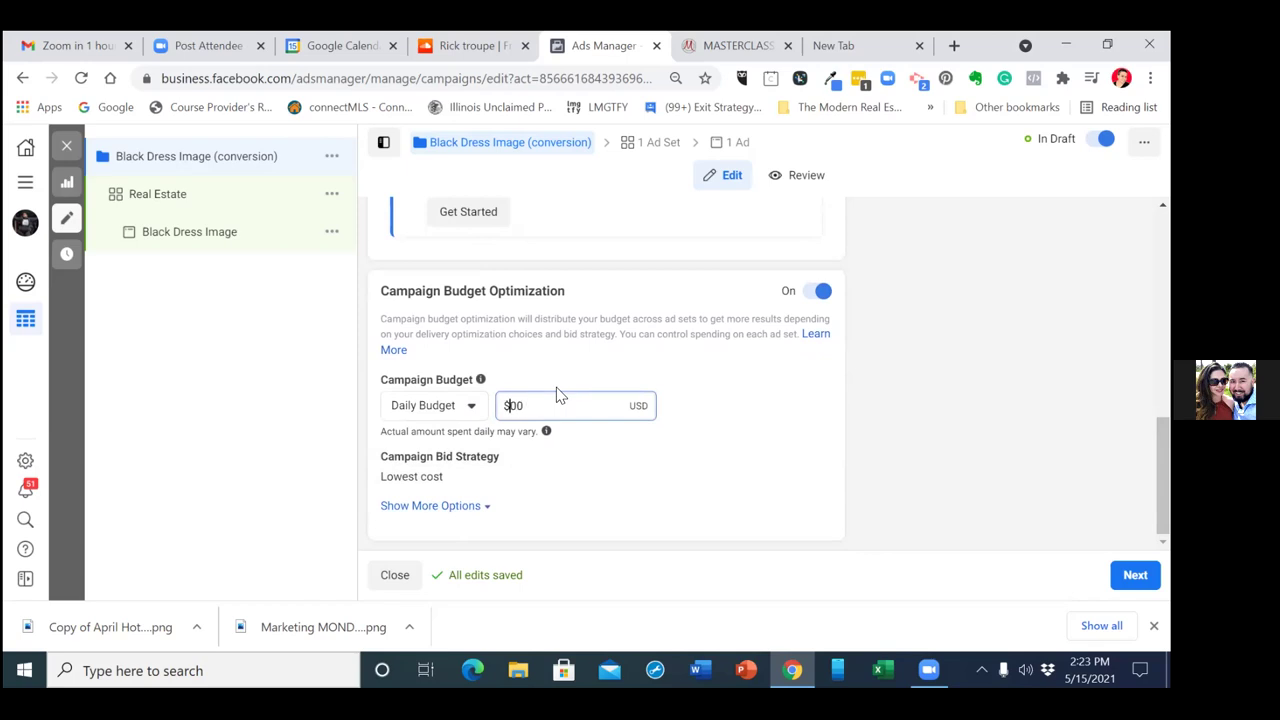
pyautogui.write('5.')
pyautogui.click(757, 418)
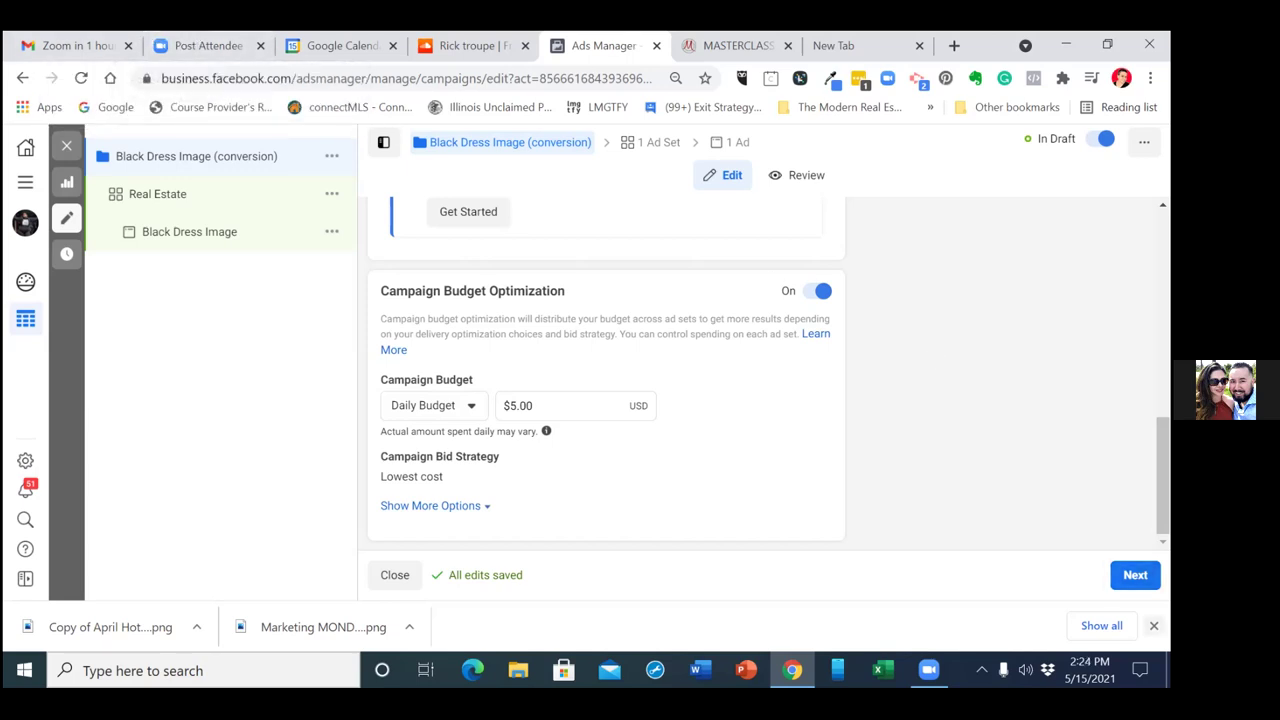
# Dismiss the browser's downloads bar and proceed to the Real Estate ad set's settings
pyautogui.click(1153, 625)
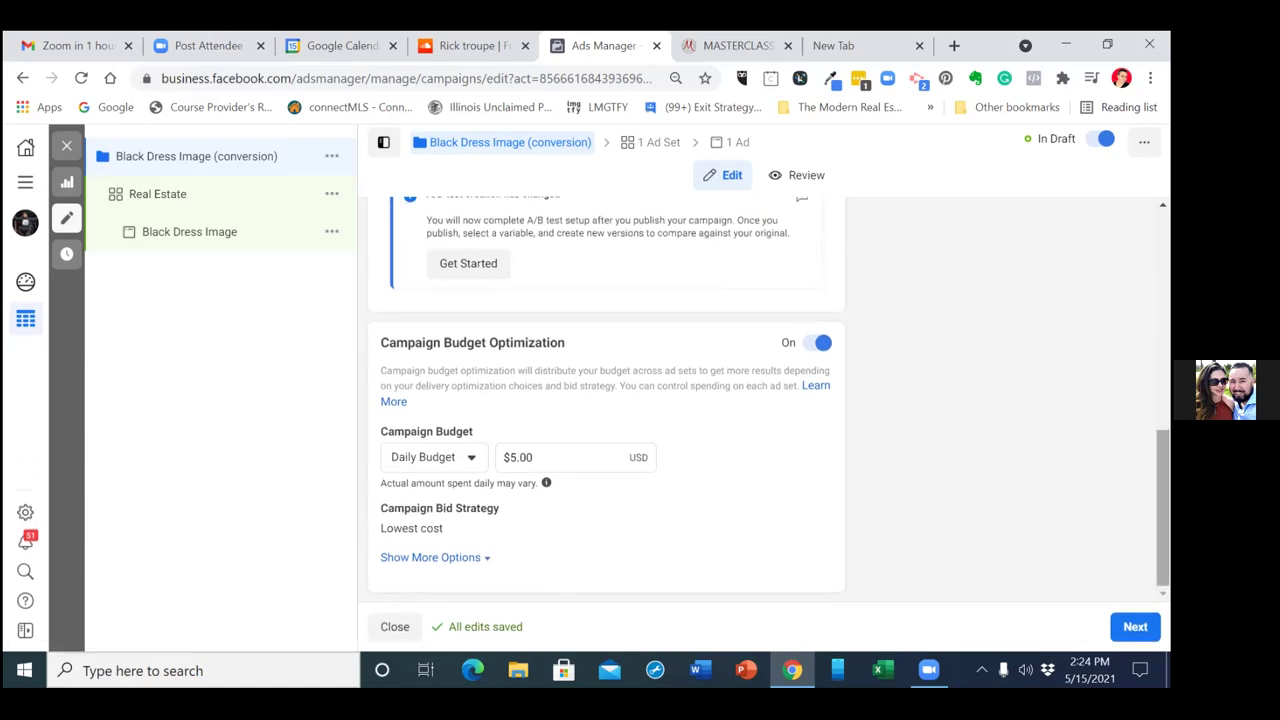
pyautogui.scroll(1, 606, 400)
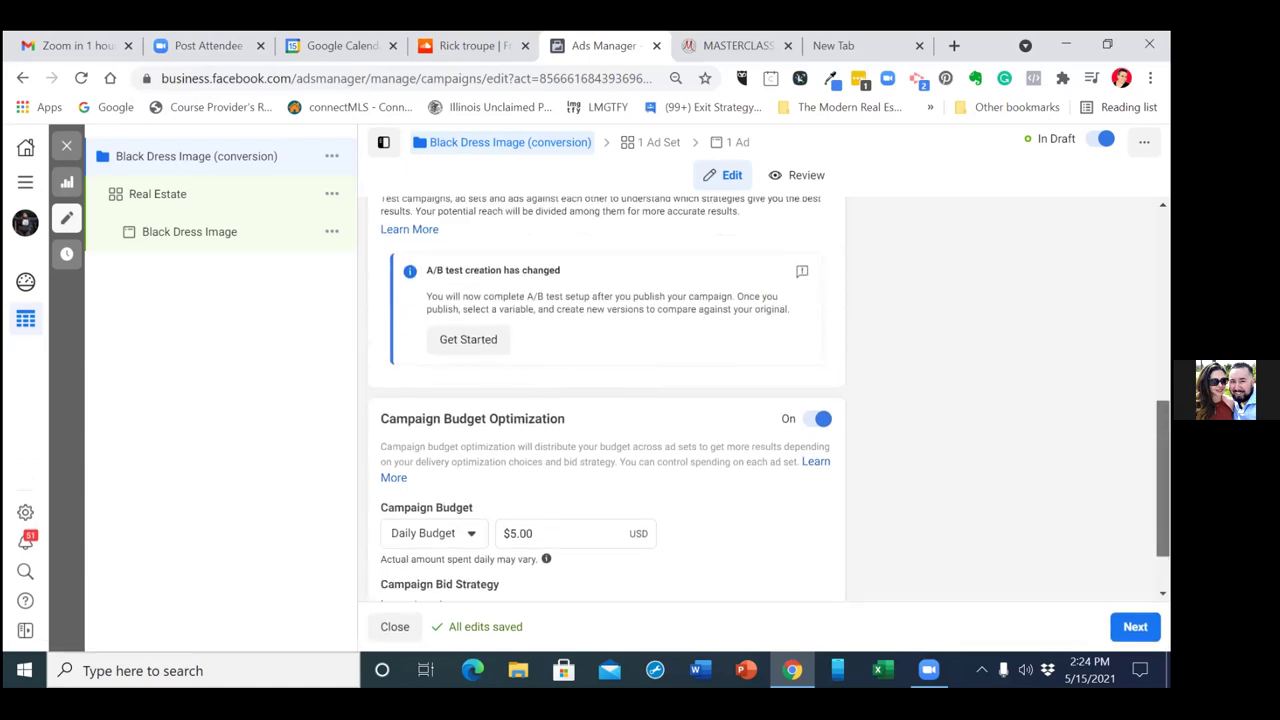
pyautogui.scroll(-1, 606, 400)
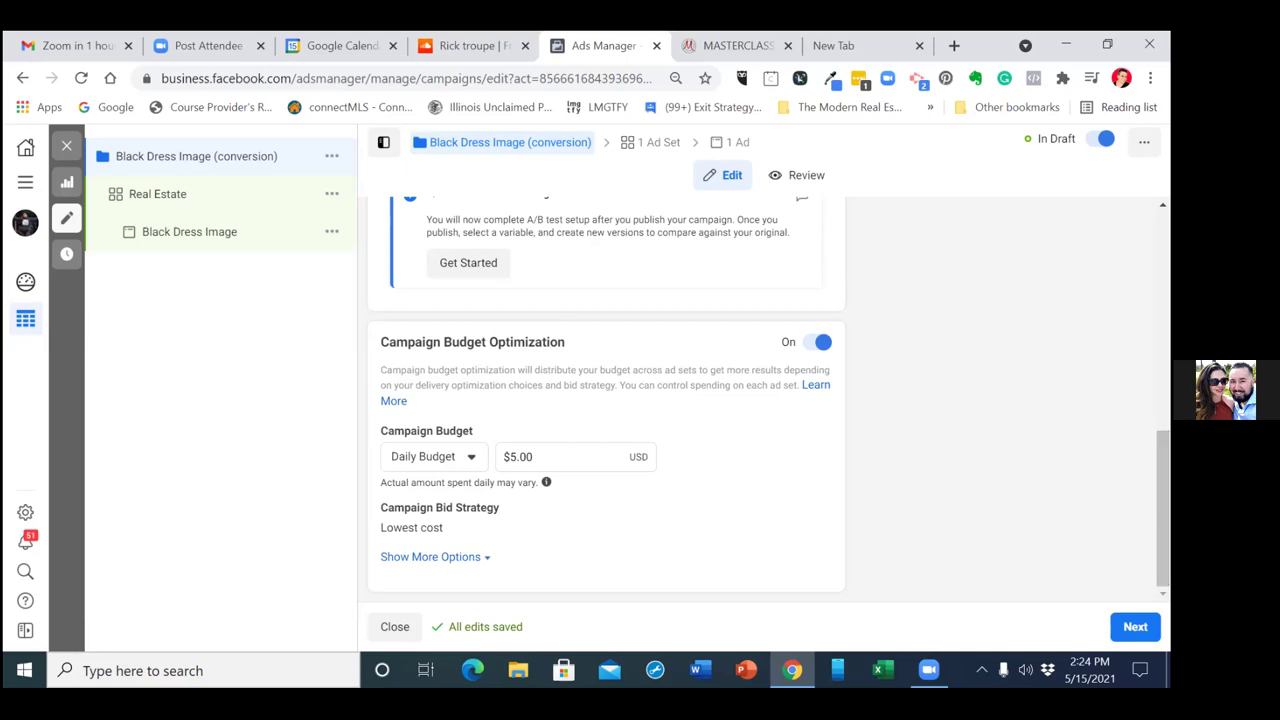
pyautogui.click(1135, 626)
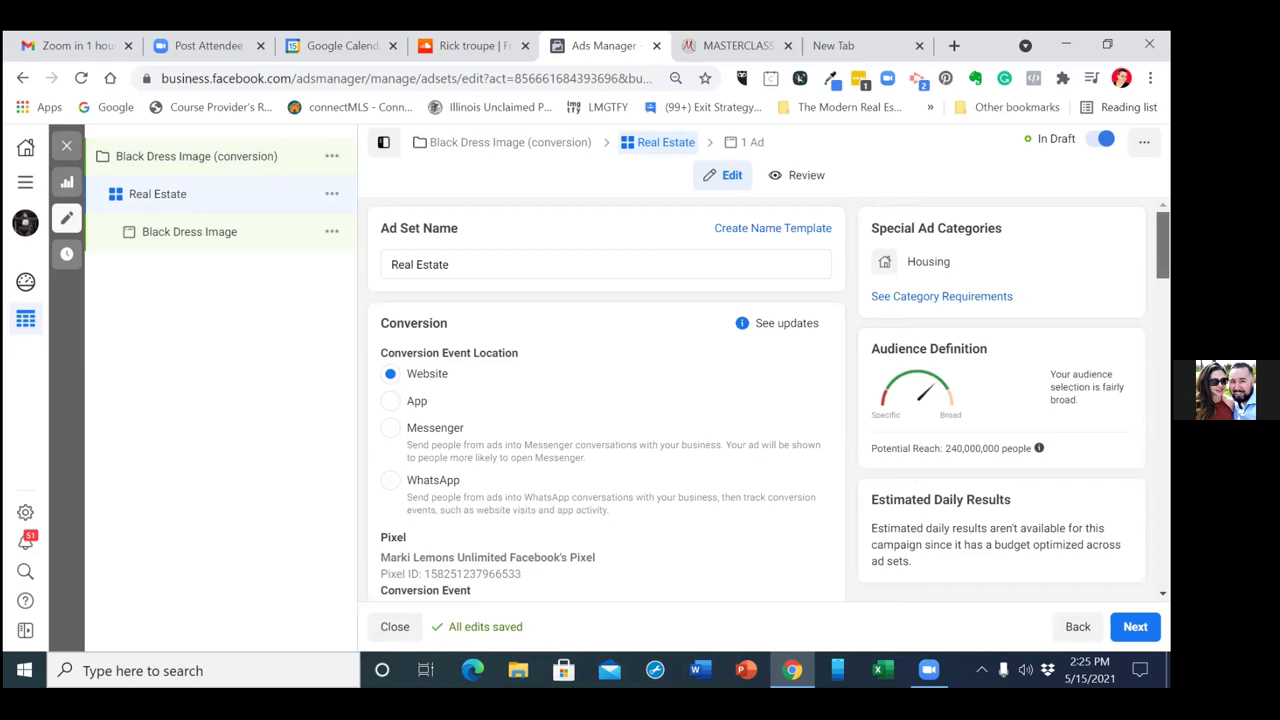
# Review the ad set's conversion event settings and the masterclass confirmation page, and return to the ad set
pyautogui.scroll(-3, 605, 400)
pyautogui.scroll(1, 605, 400)
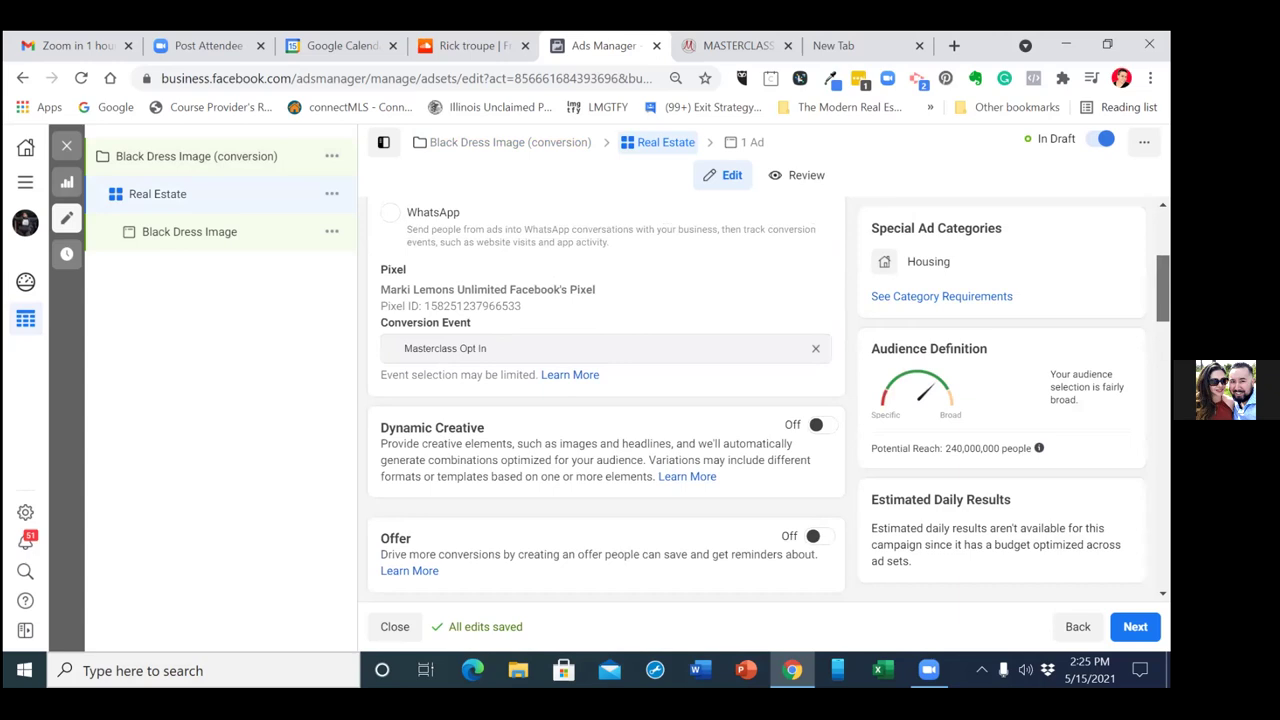
pyautogui.scroll(1, 605, 400)
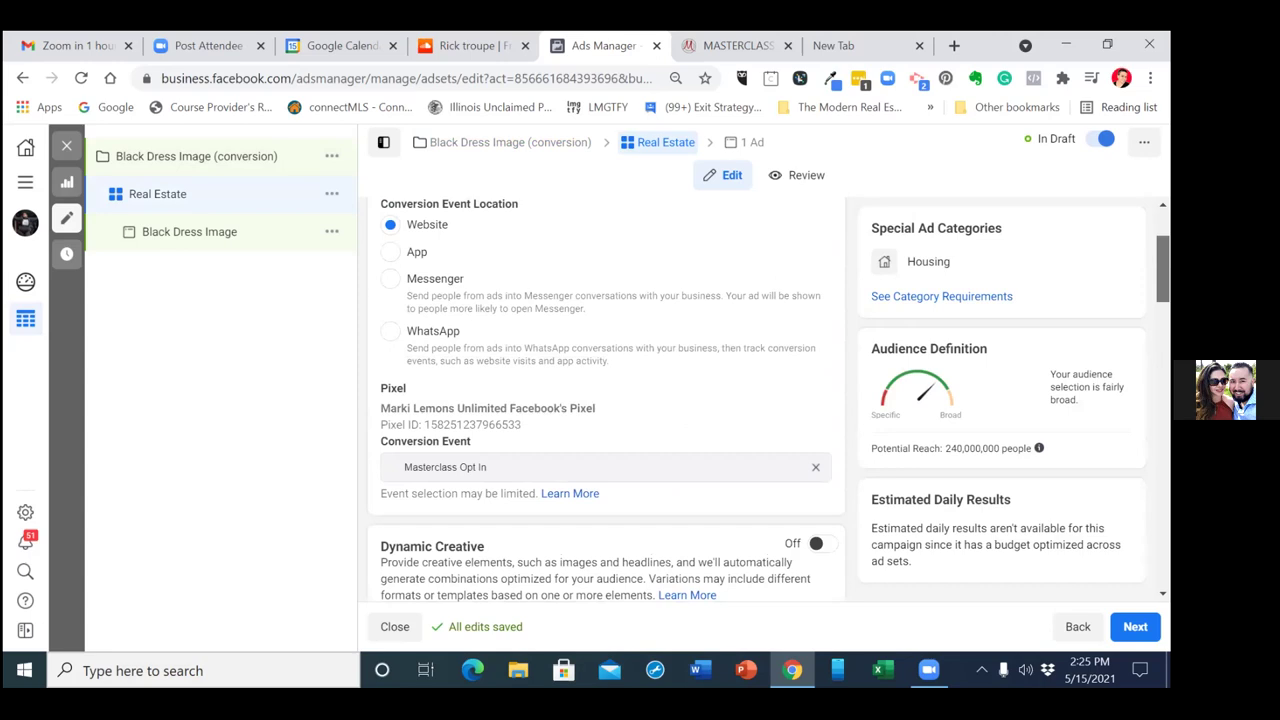
pyautogui.click(721, 40)
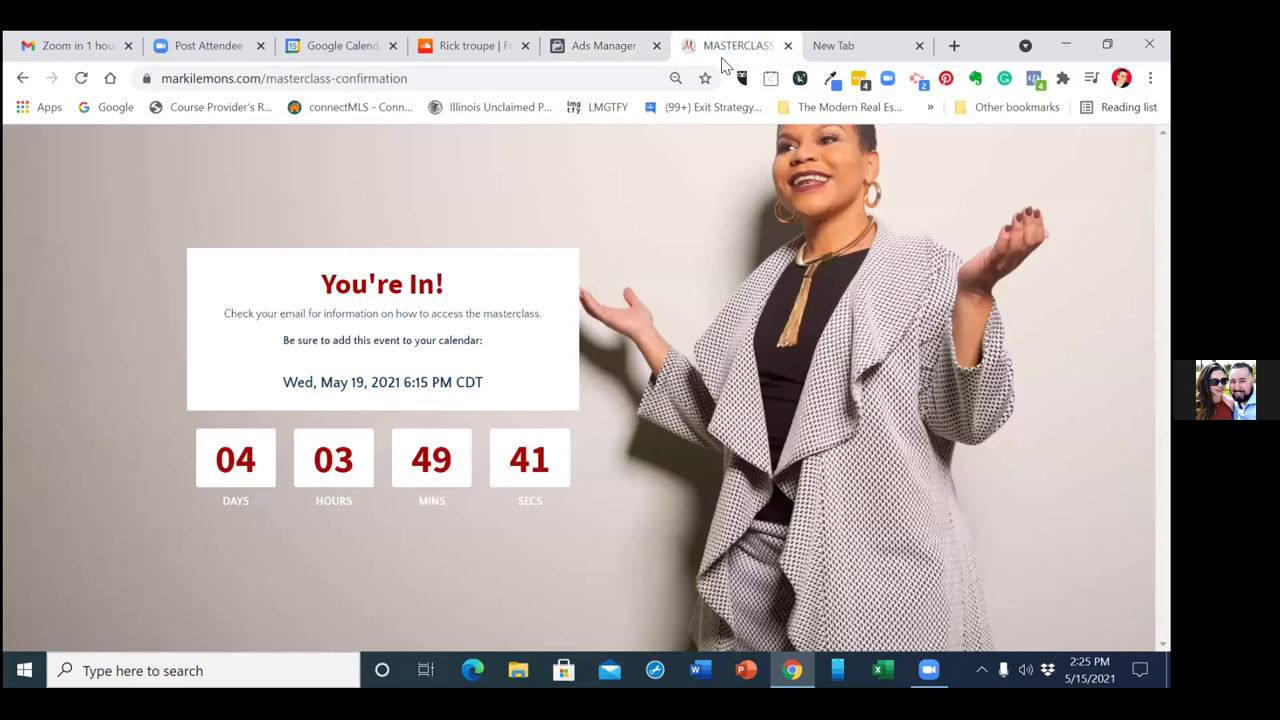
pyautogui.click(612, 52)
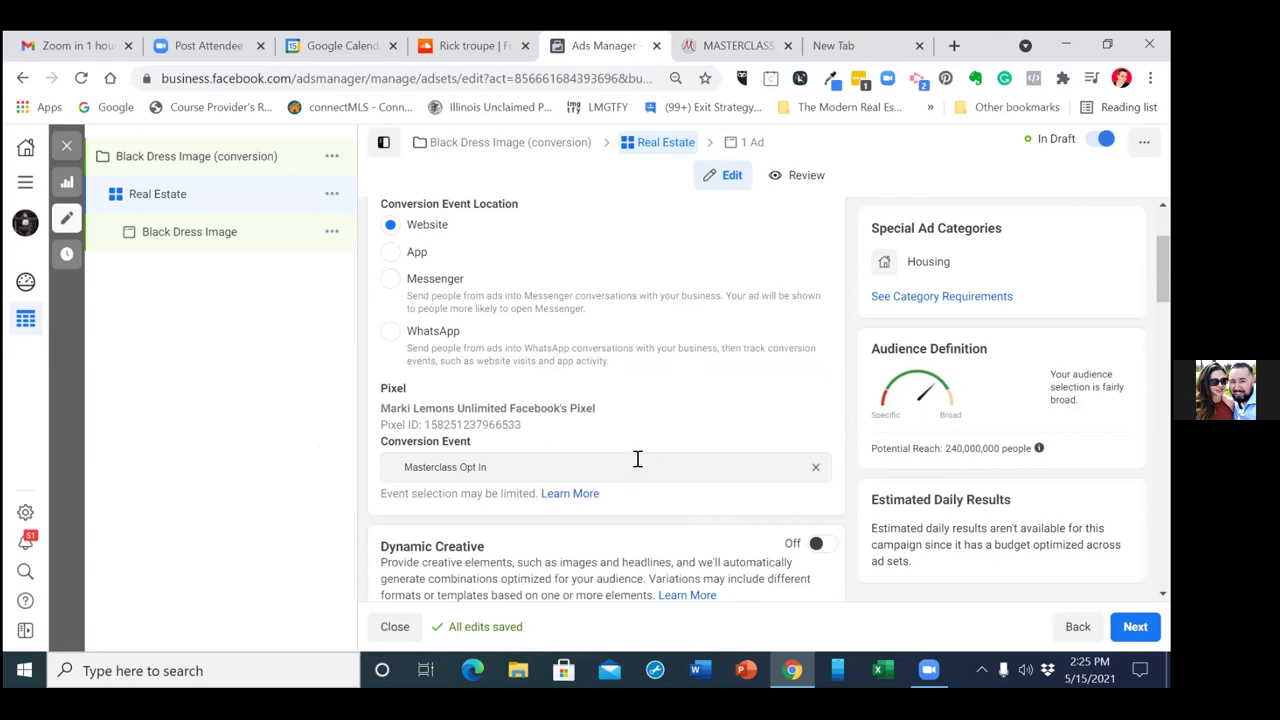
# Clear the ad set's conversion event and choose Masterclass Opt In from the active events
pyautogui.click(815, 468)
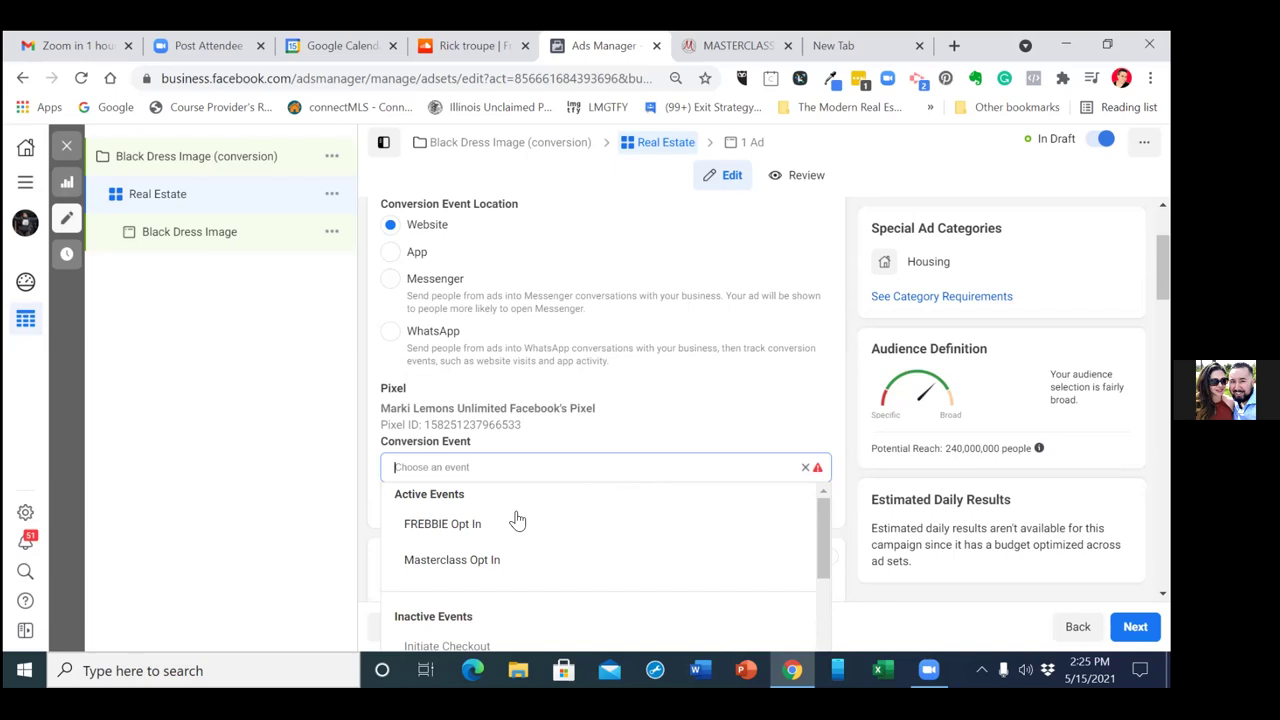
pyautogui.click(452, 560)
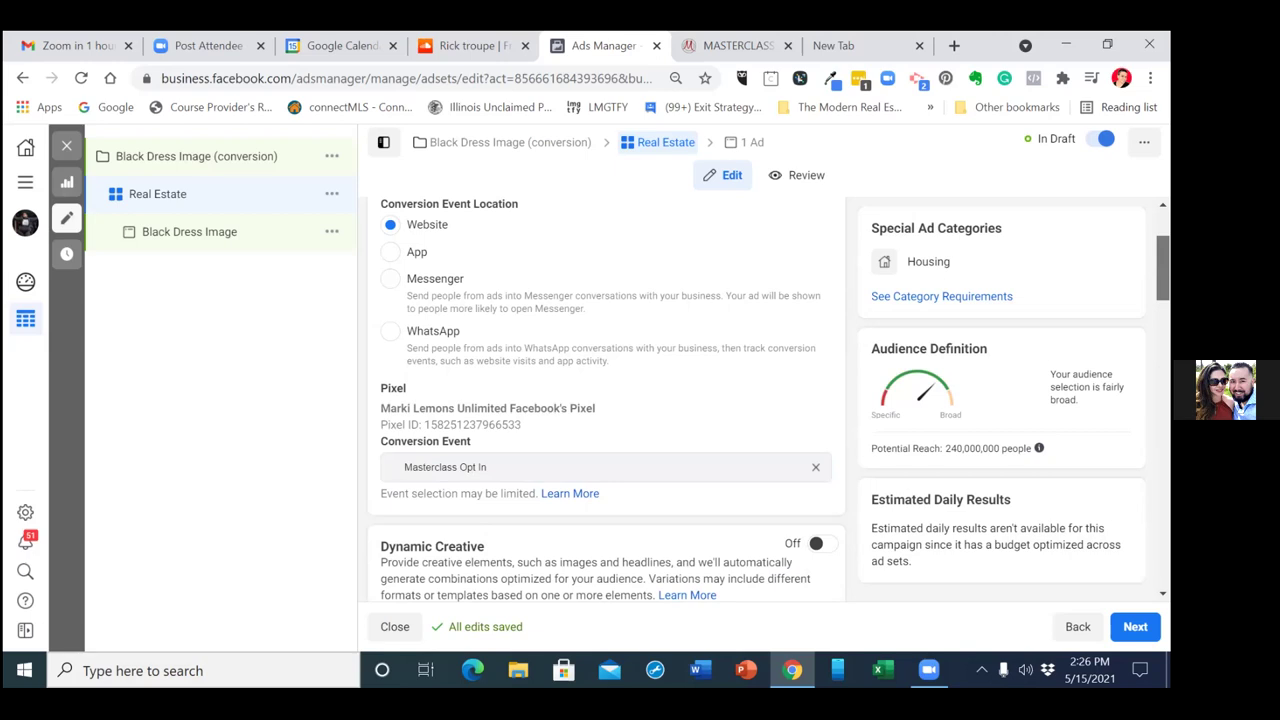
pyautogui.scroll(2, 606, 400)
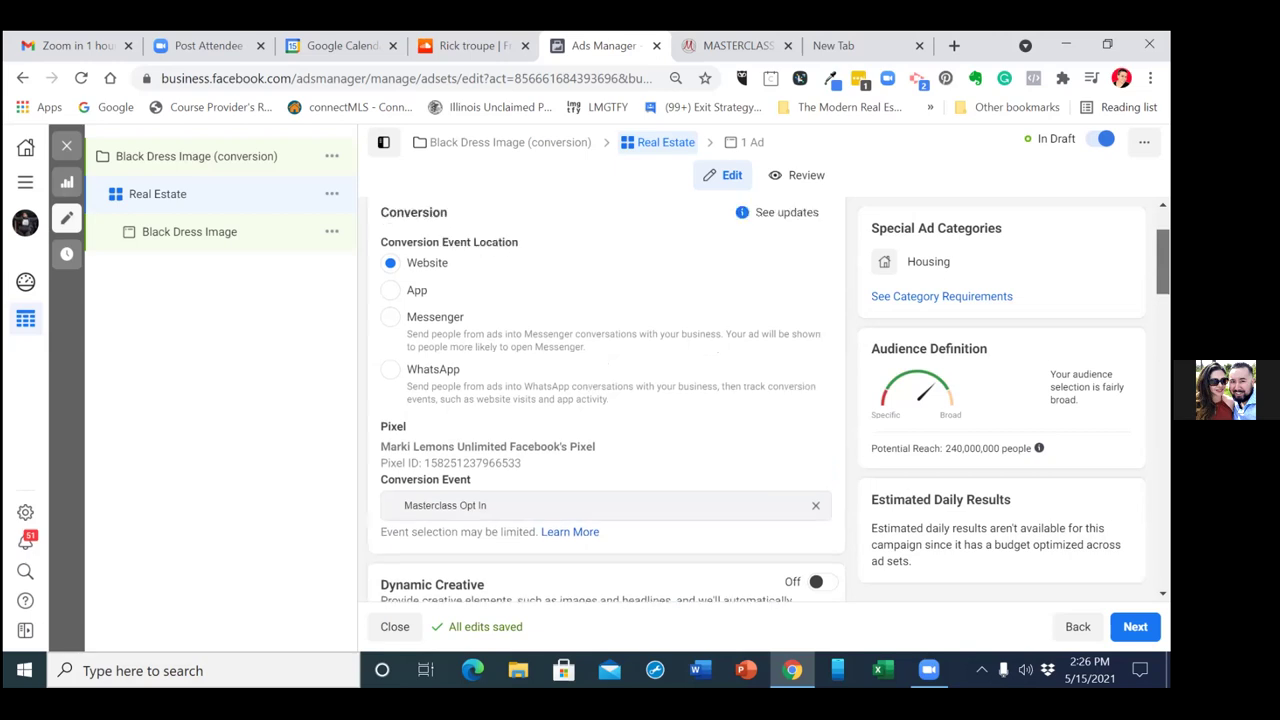
# Open the bookmarked Facebook Business Manager custom audiences page in the unused browser tab
pyautogui.scroll(-4, 606, 400)
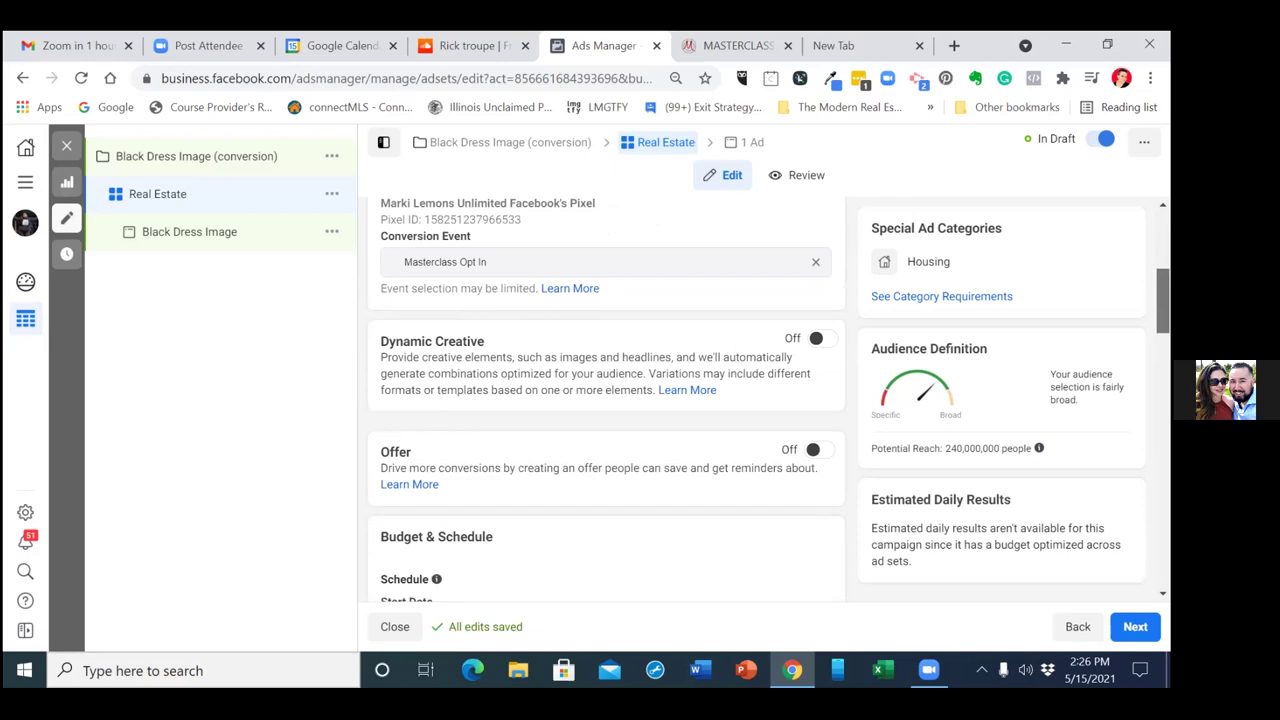
pyautogui.scroll(1, 606, 400)
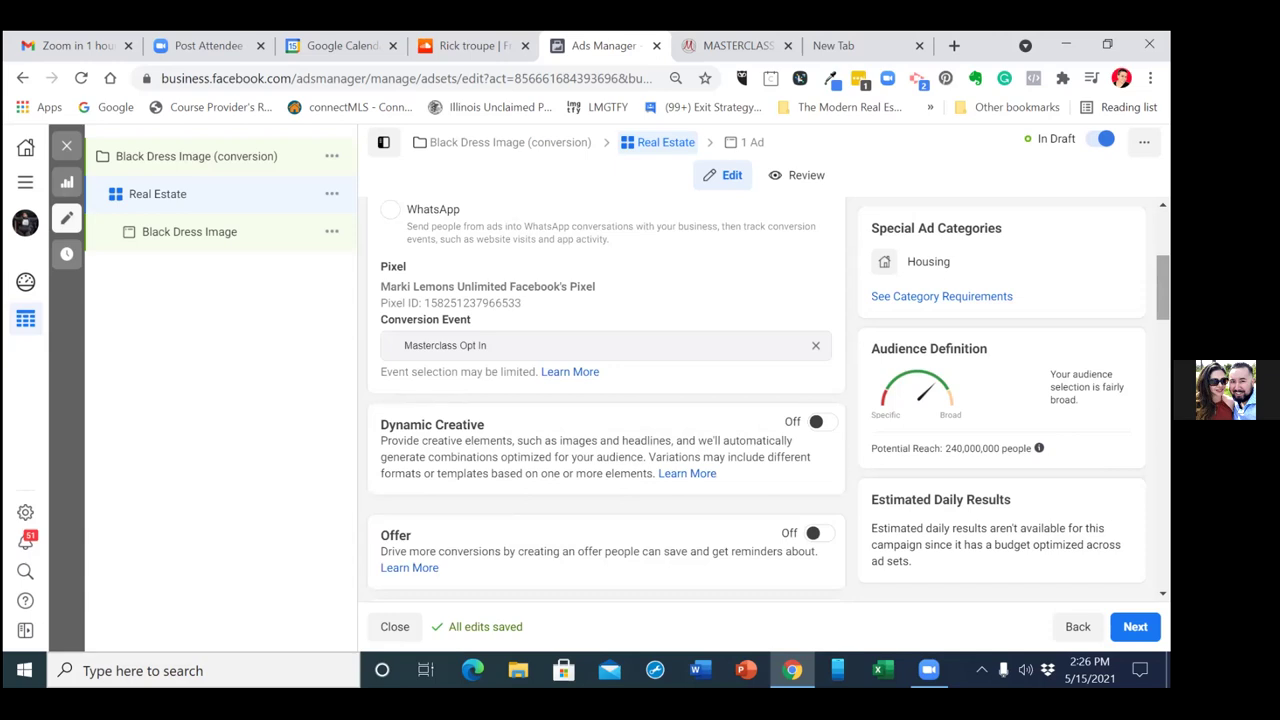
pyautogui.click(878, 47)
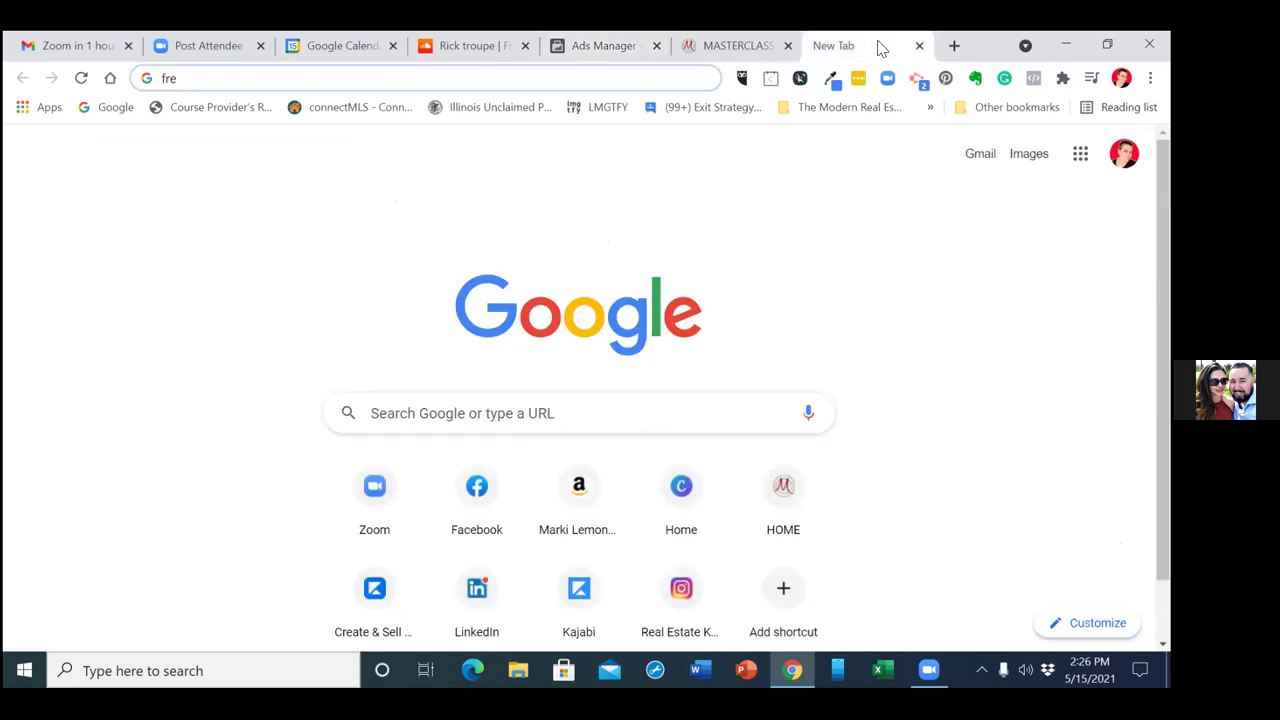
pyautogui.moveTo(190, 80); pyautogui.dragTo(163, 78)
pyautogui.click(1150, 78)
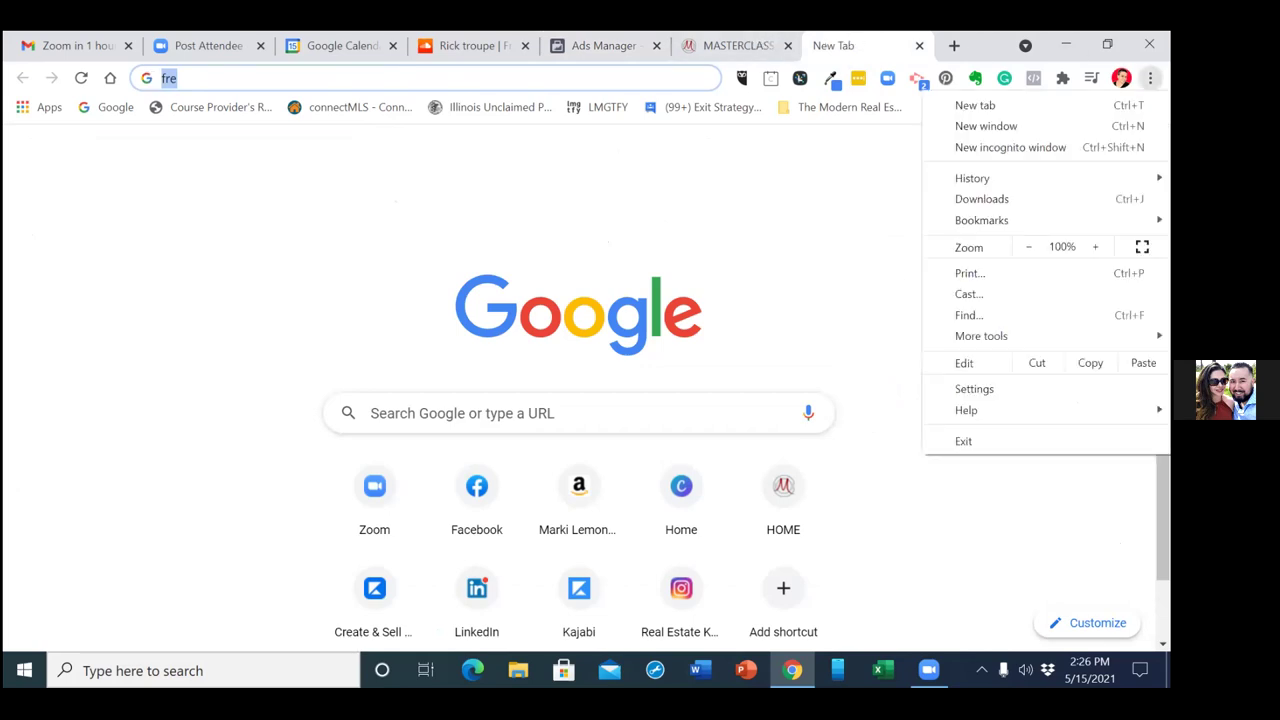
pyautogui.moveTo(998, 220)
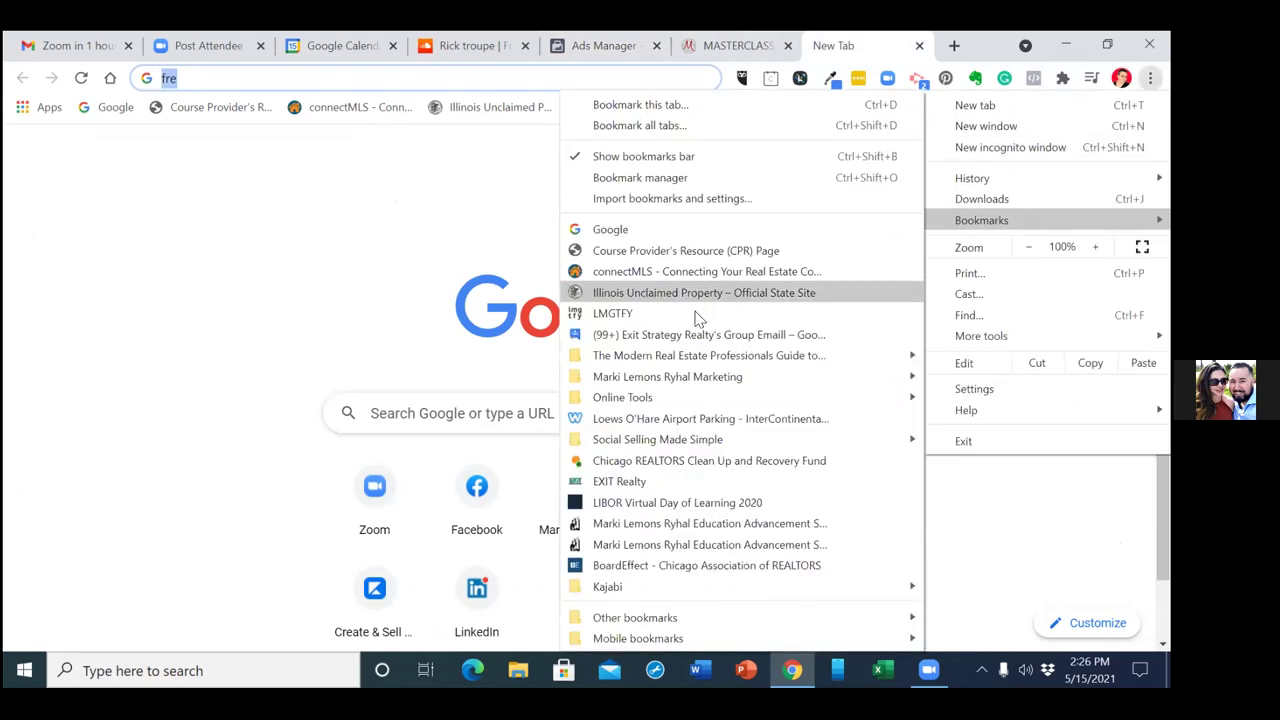
pyautogui.moveTo(672, 380)
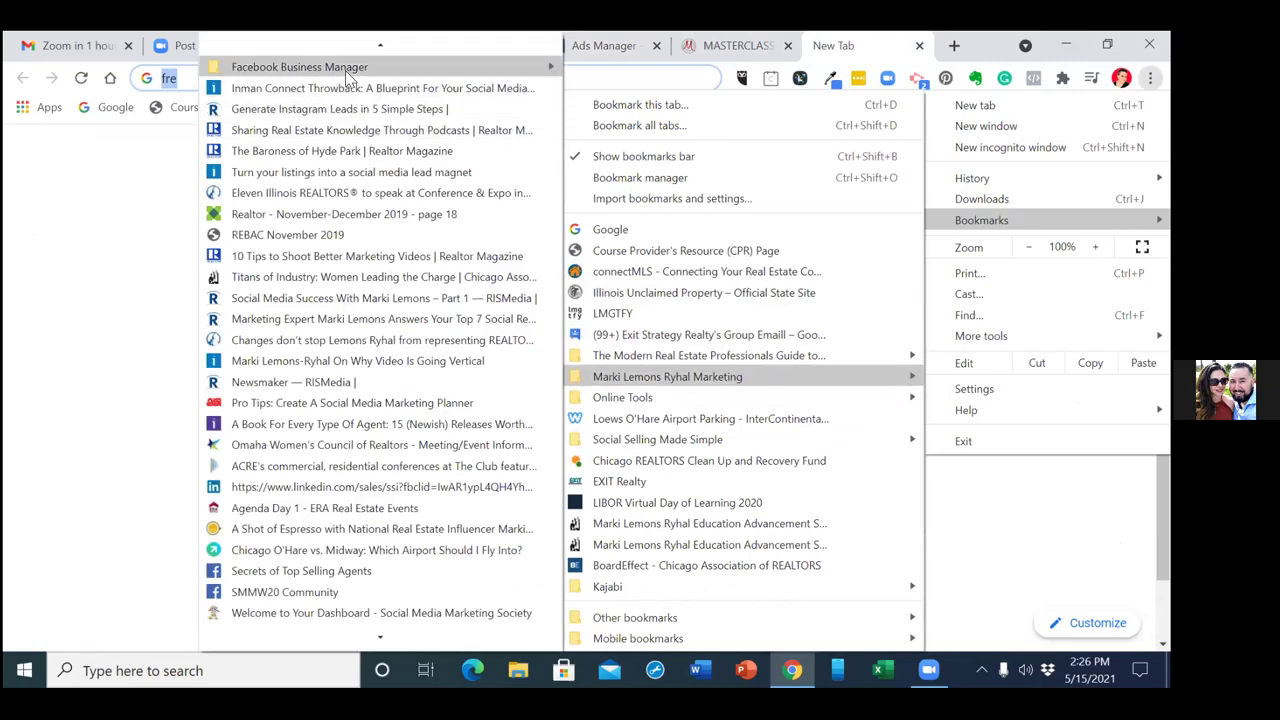
pyautogui.moveTo(347, 70)
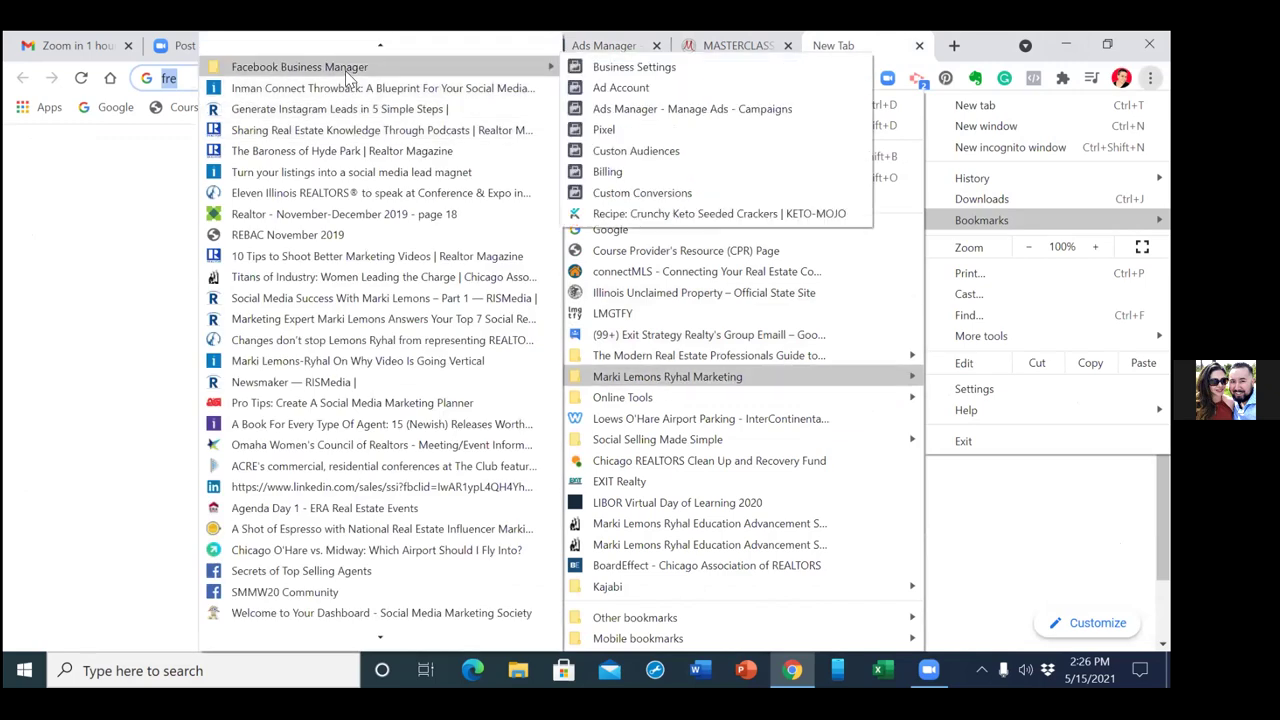
pyautogui.click(636, 151)
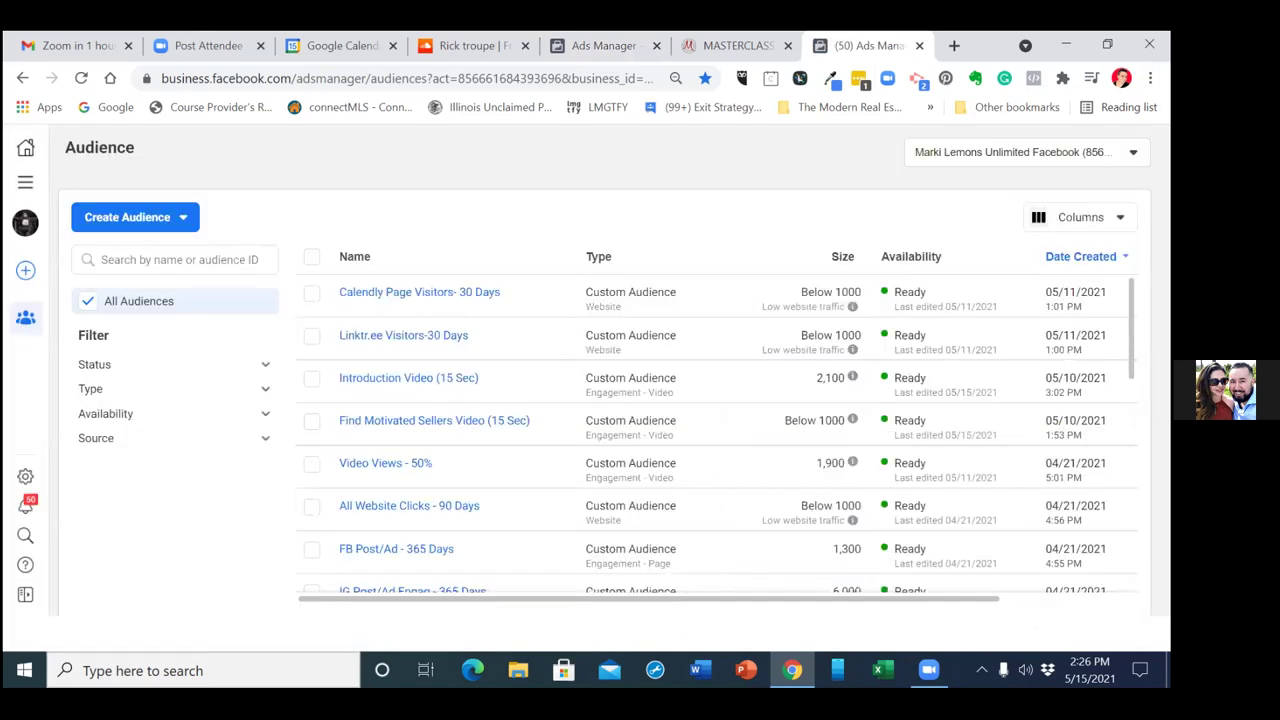
# Examine the names, types, sizes and availability of the ad account's existing audiences
pyautogui.scroll(-3, 716, 434)
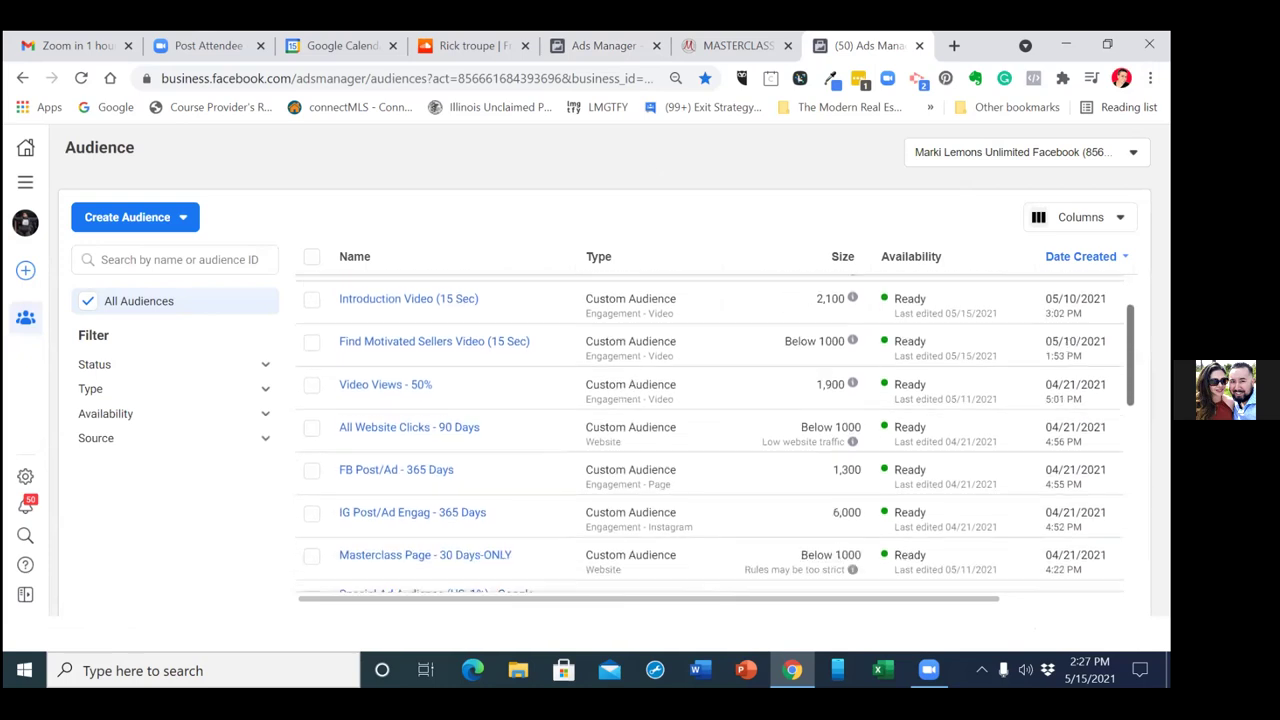
pyautogui.scroll(-1, 716, 434)
pyautogui.scroll(-1, 716, 434)
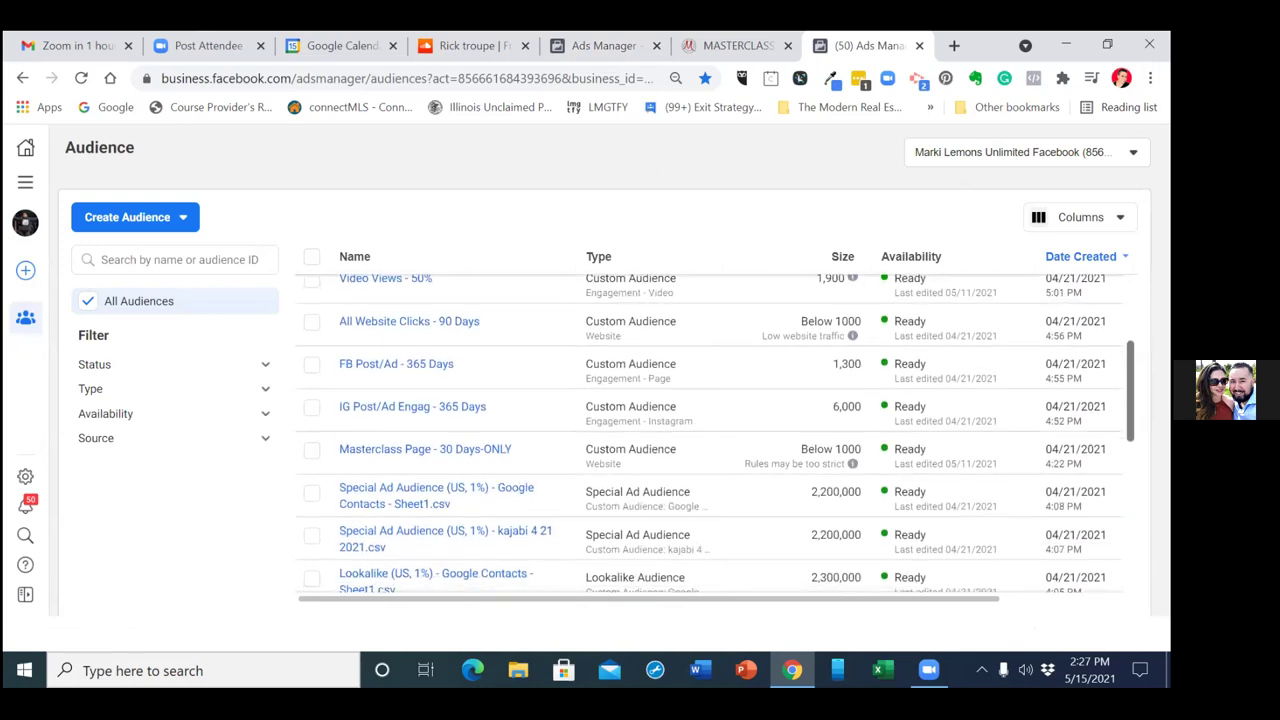
pyautogui.scroll(2, 716, 434)
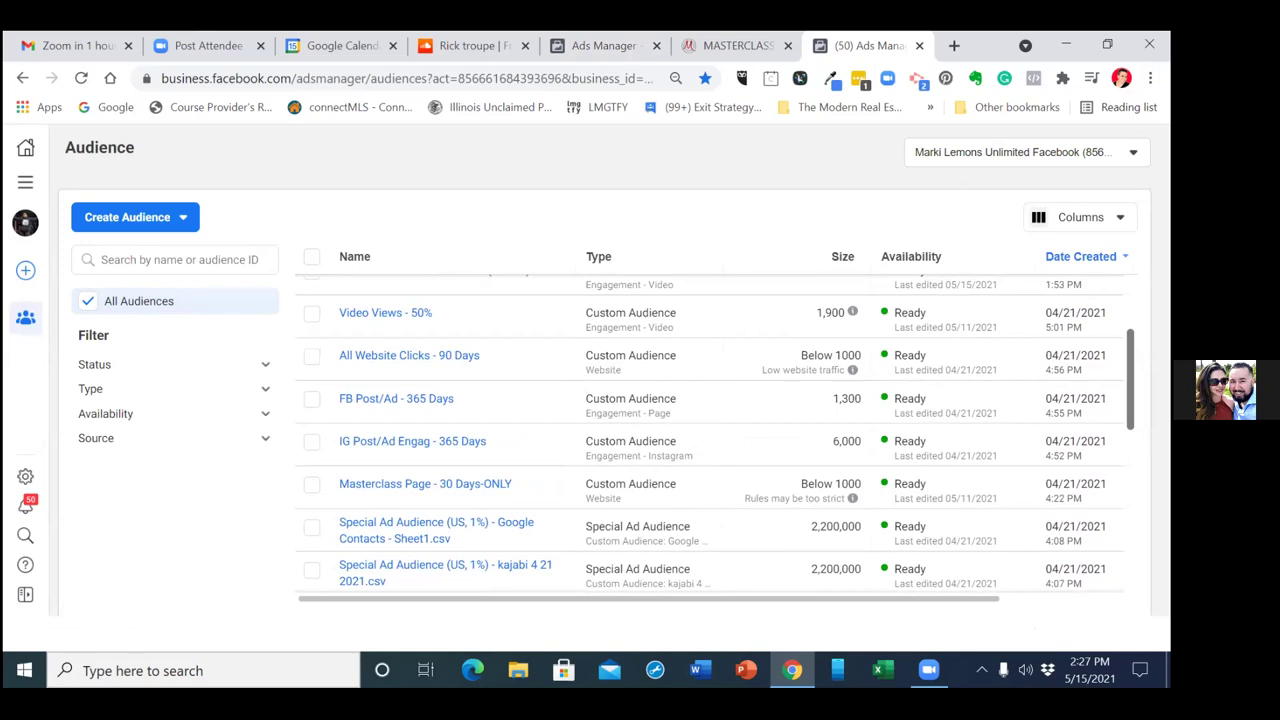
pyautogui.scroll(2, 715, 436)
pyautogui.scroll(2, 715, 436)
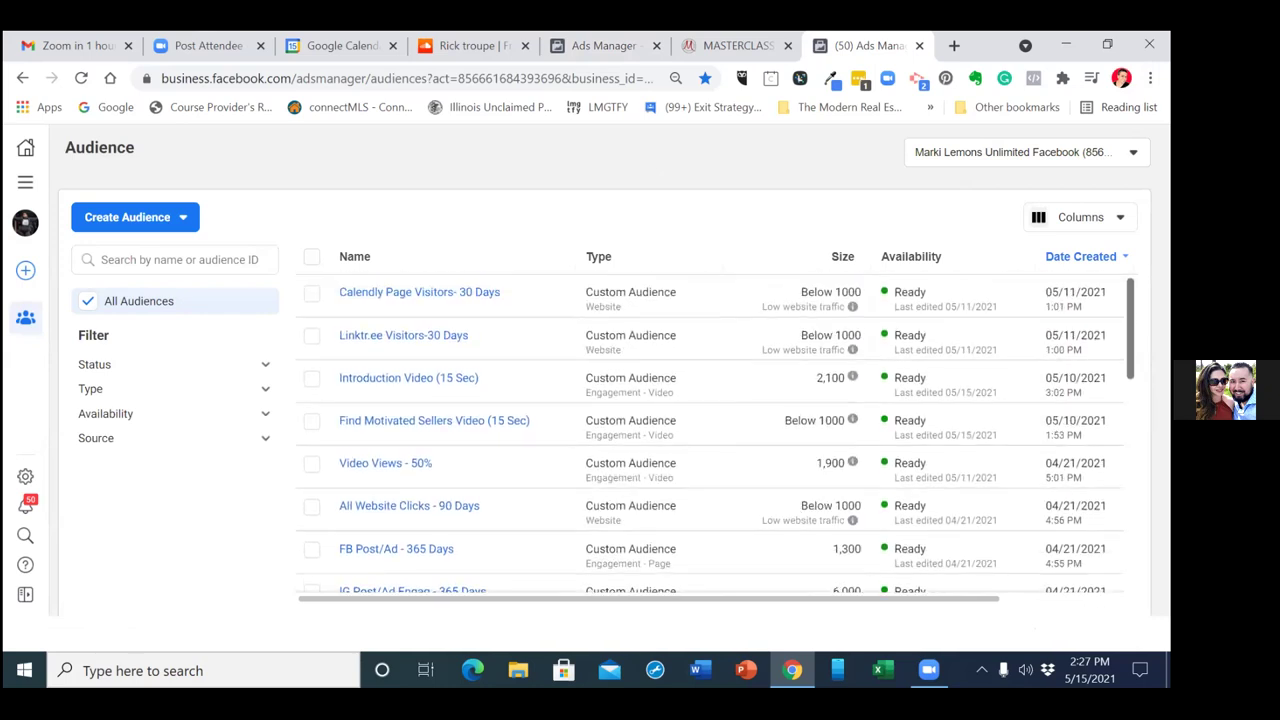
pyautogui.scroll(-3, 715, 436)
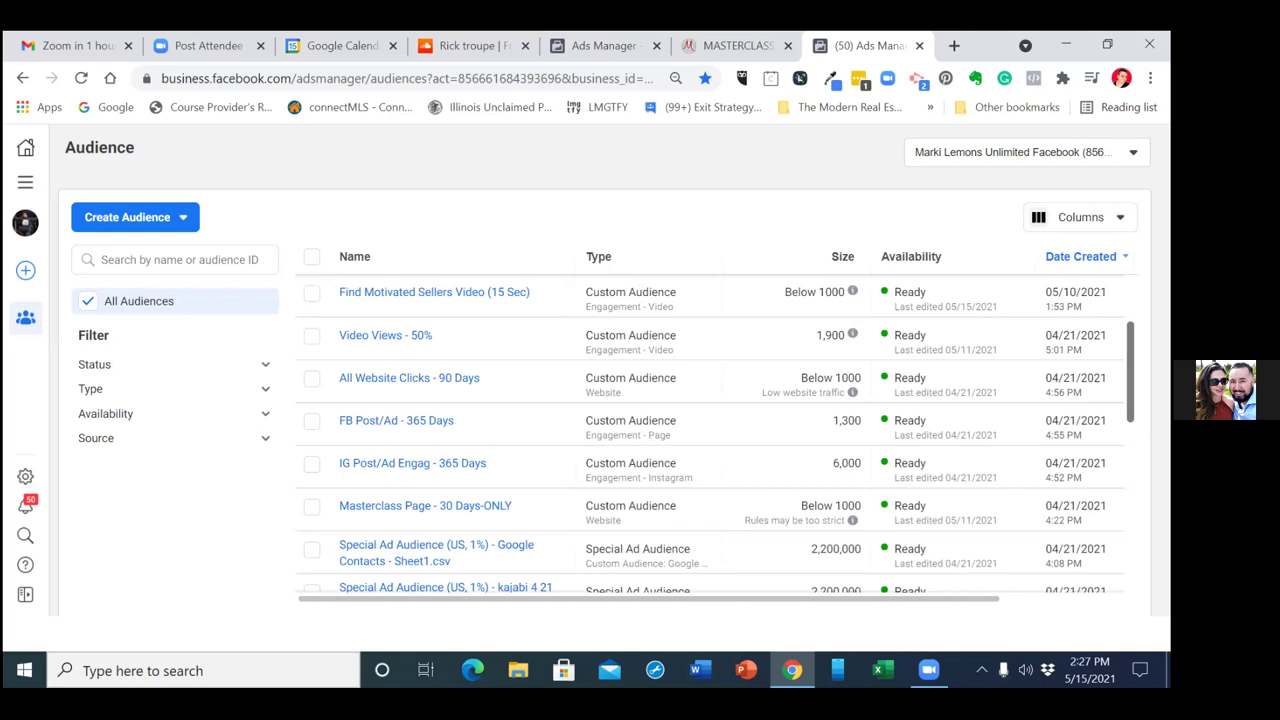
pyautogui.scroll(-2, 715, 435)
pyautogui.scroll(3, 715, 435)
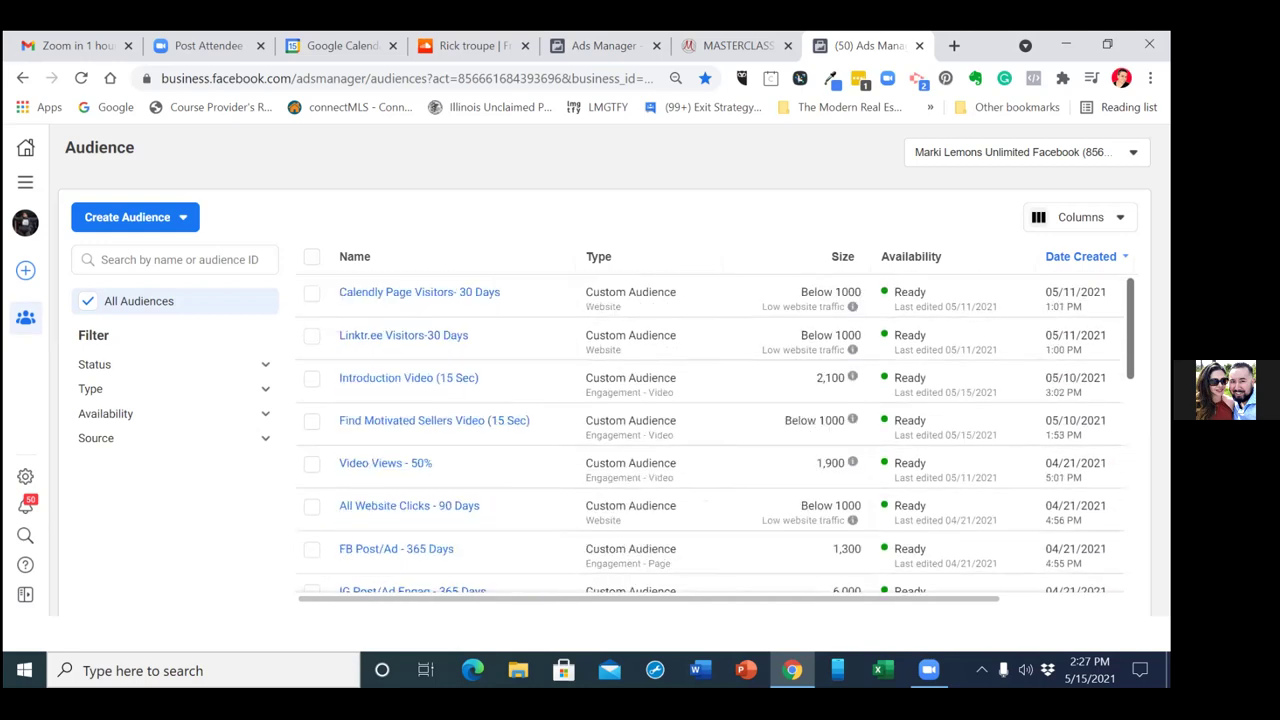
# Open the bookmarked Custom Conversions page in a new tab, review its conversions, and return to the Real Estate ad set
pyautogui.click(954, 45)
pyautogui.click(1150, 78)
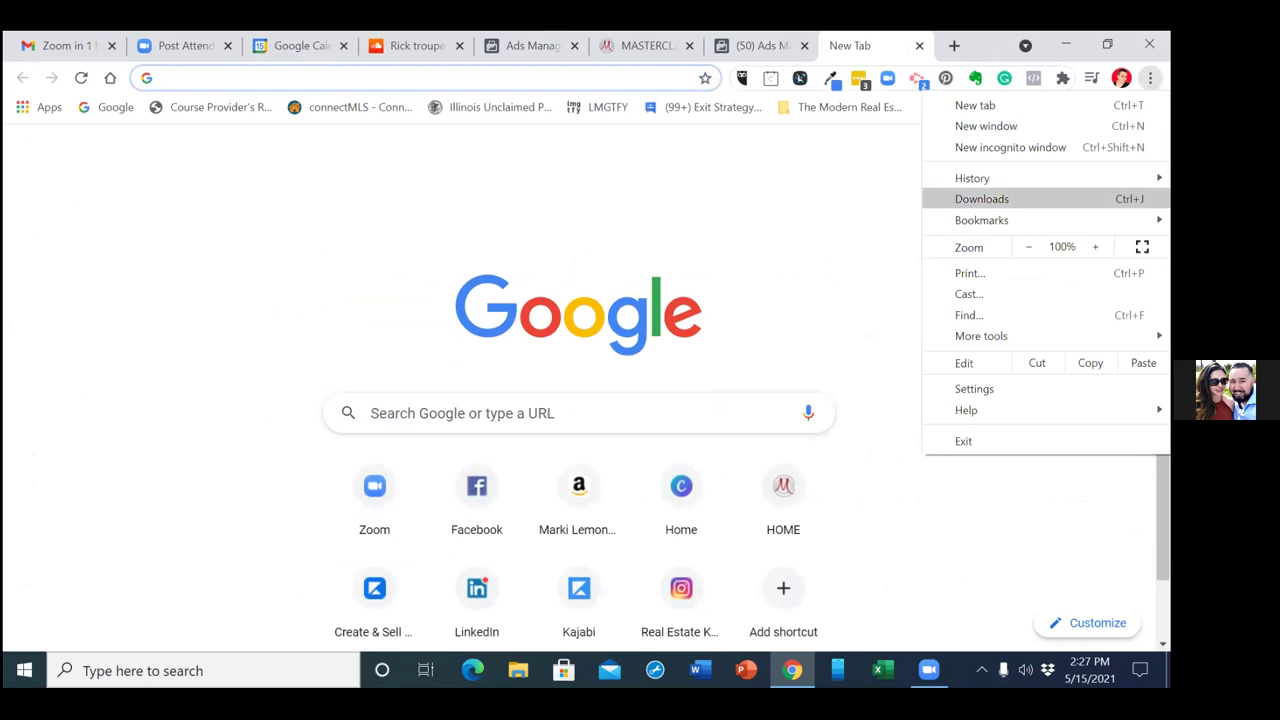
pyautogui.moveTo(1032, 220)
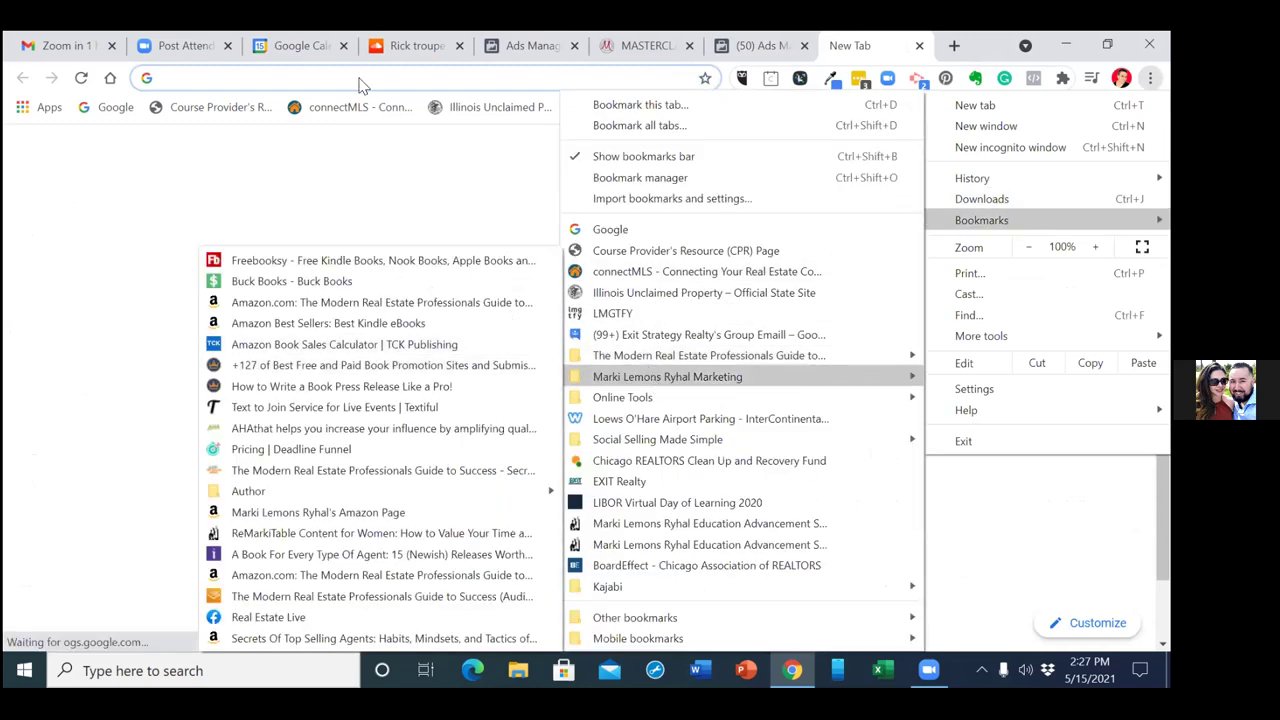
pyautogui.moveTo(355, 70)
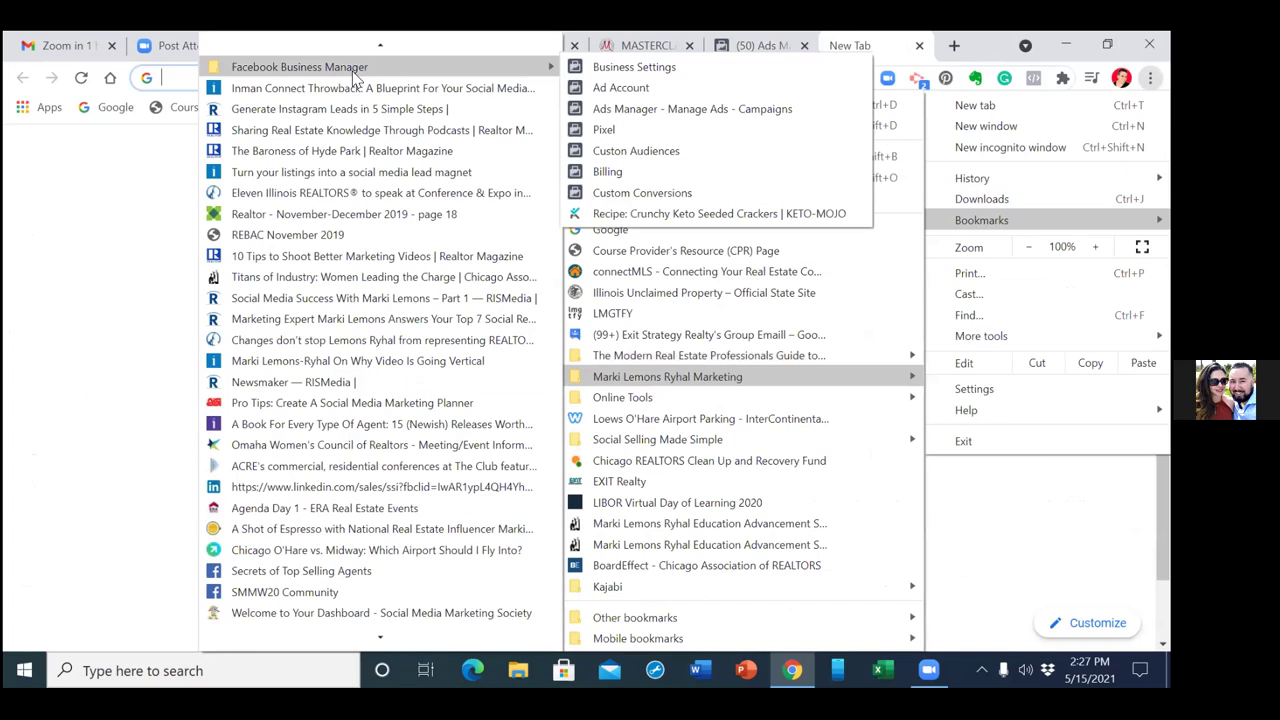
pyautogui.click(630, 196)
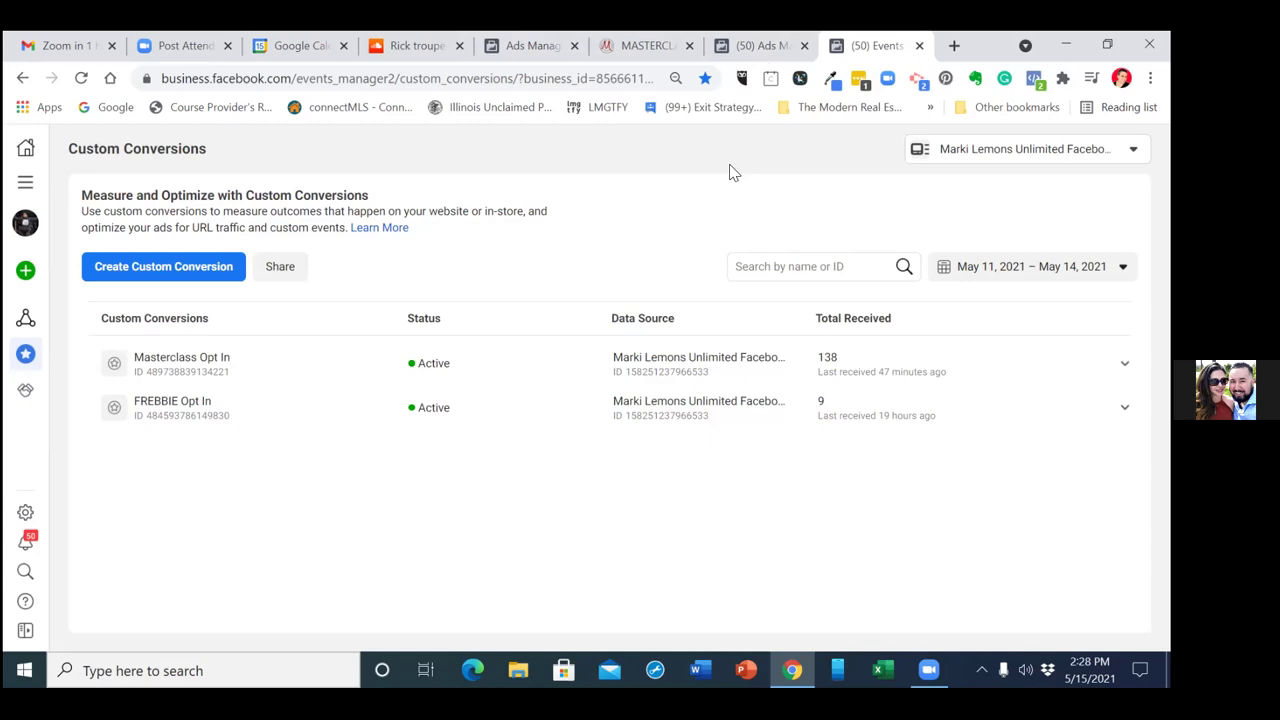
pyautogui.click(760, 46)
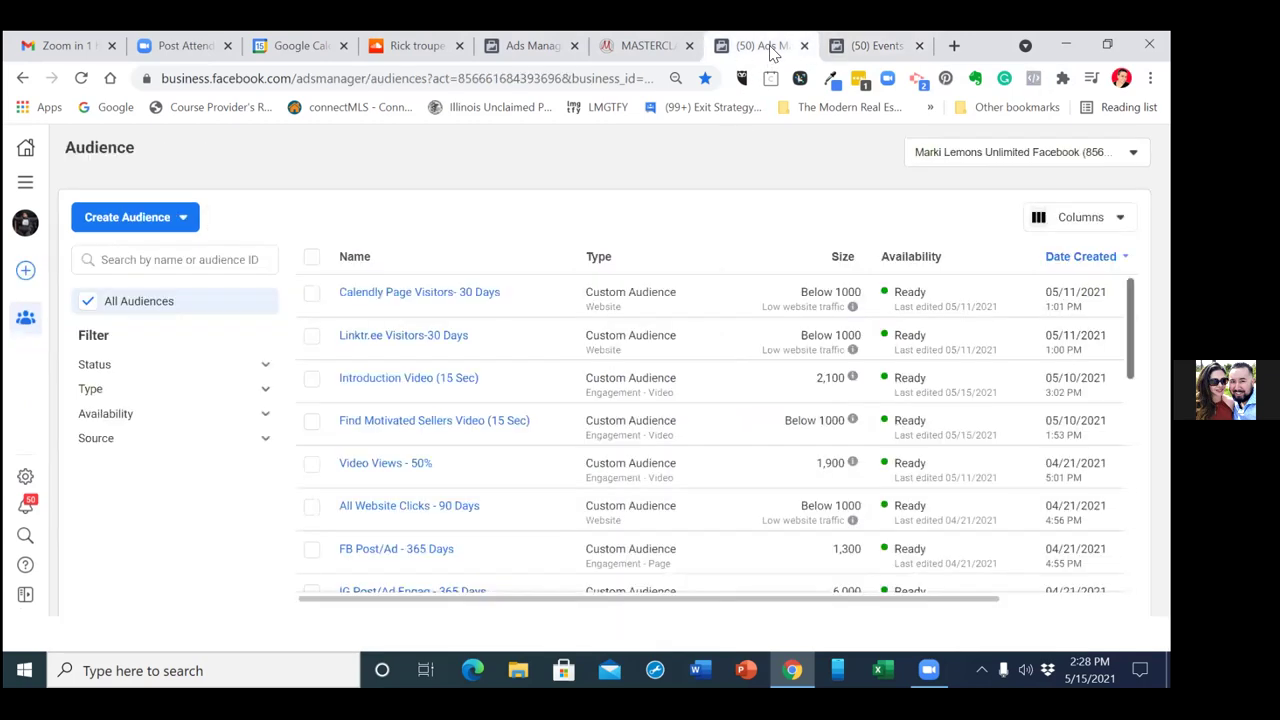
pyautogui.click(528, 46)
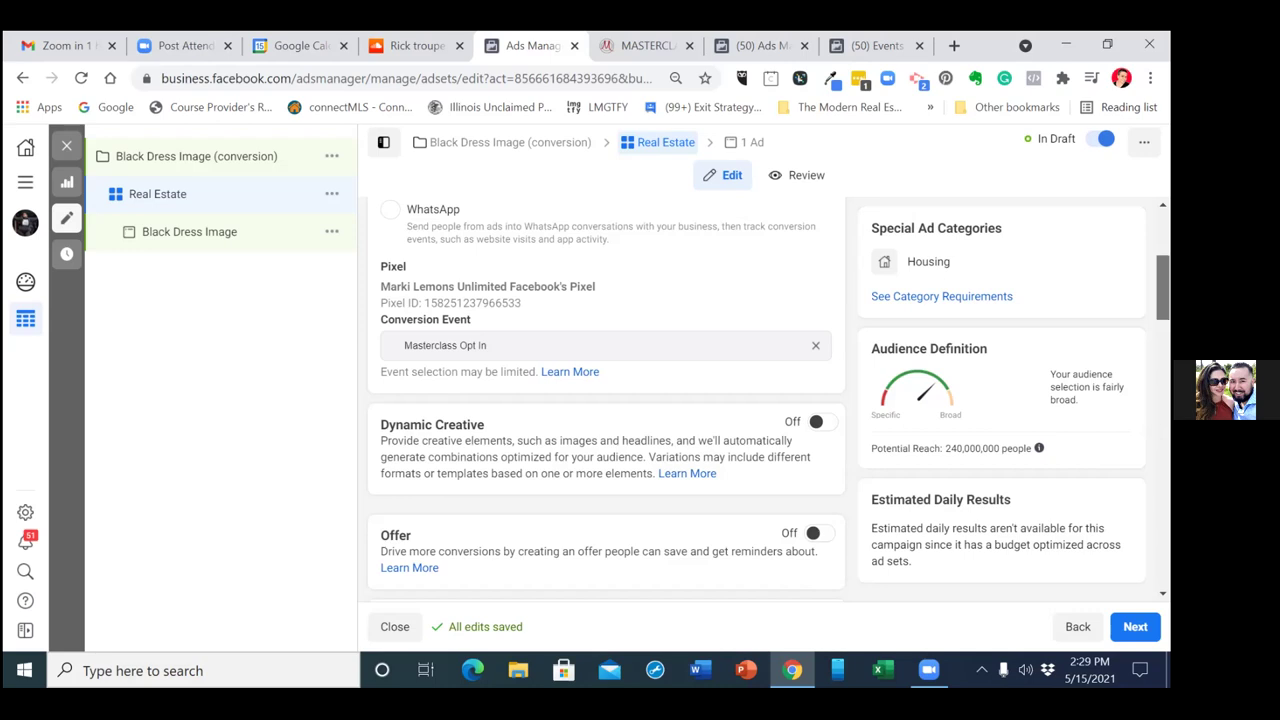
# Schedule the Real Estate ad set to start on May 16, 2021 at 6:00 AM
pyautogui.scroll(-2, 1163, 290)
pyautogui.scroll(-1, 1163, 300)
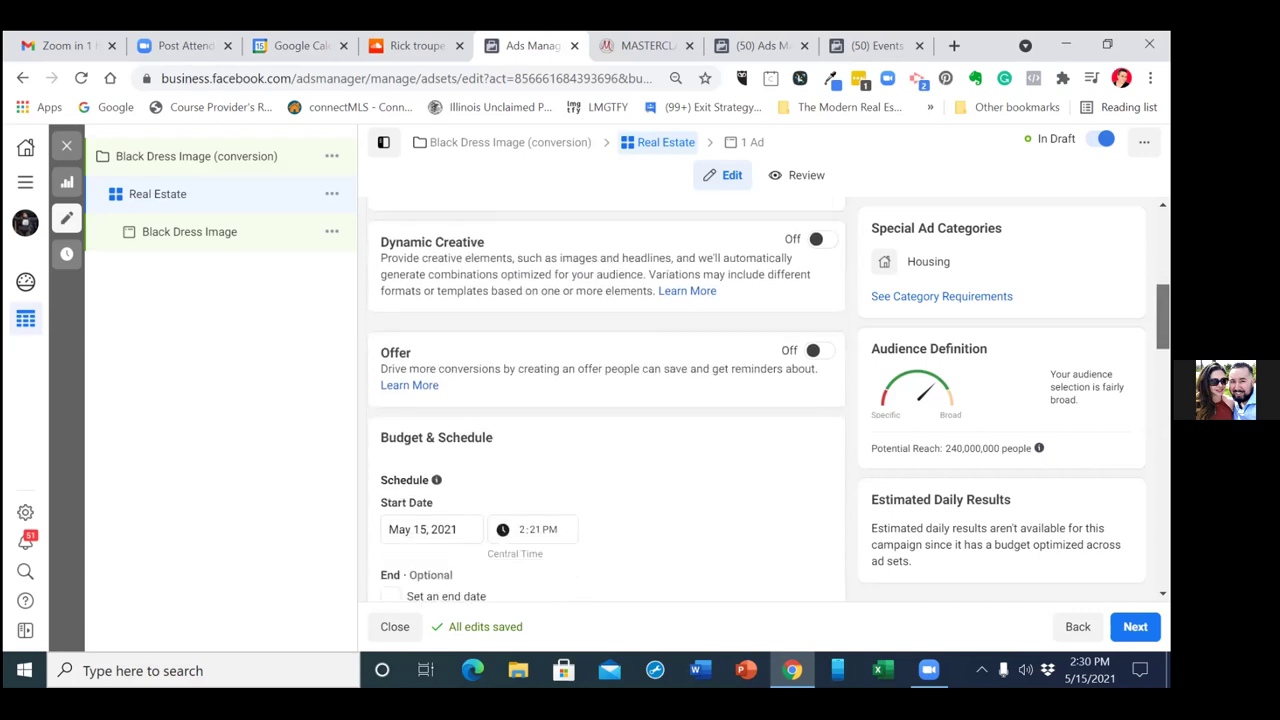
pyautogui.scroll(1, 606, 400)
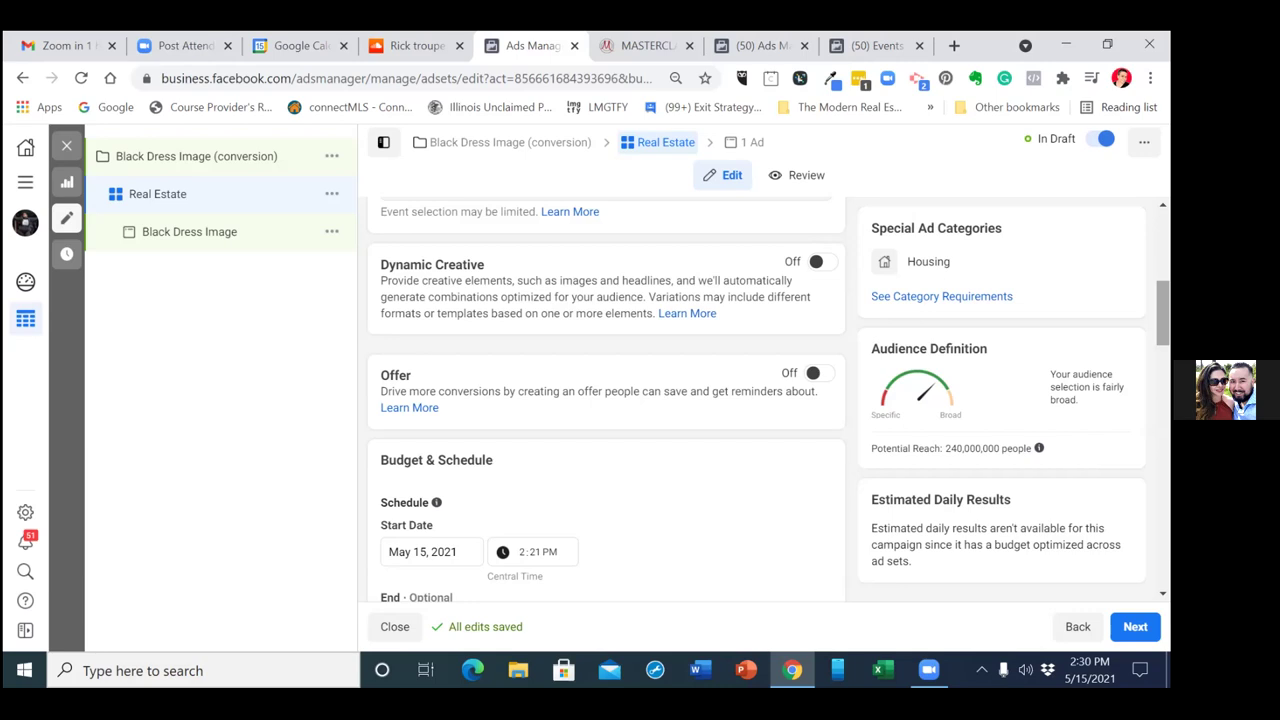
pyautogui.scroll(-1, 606, 400)
pyautogui.scroll(1, 606, 400)
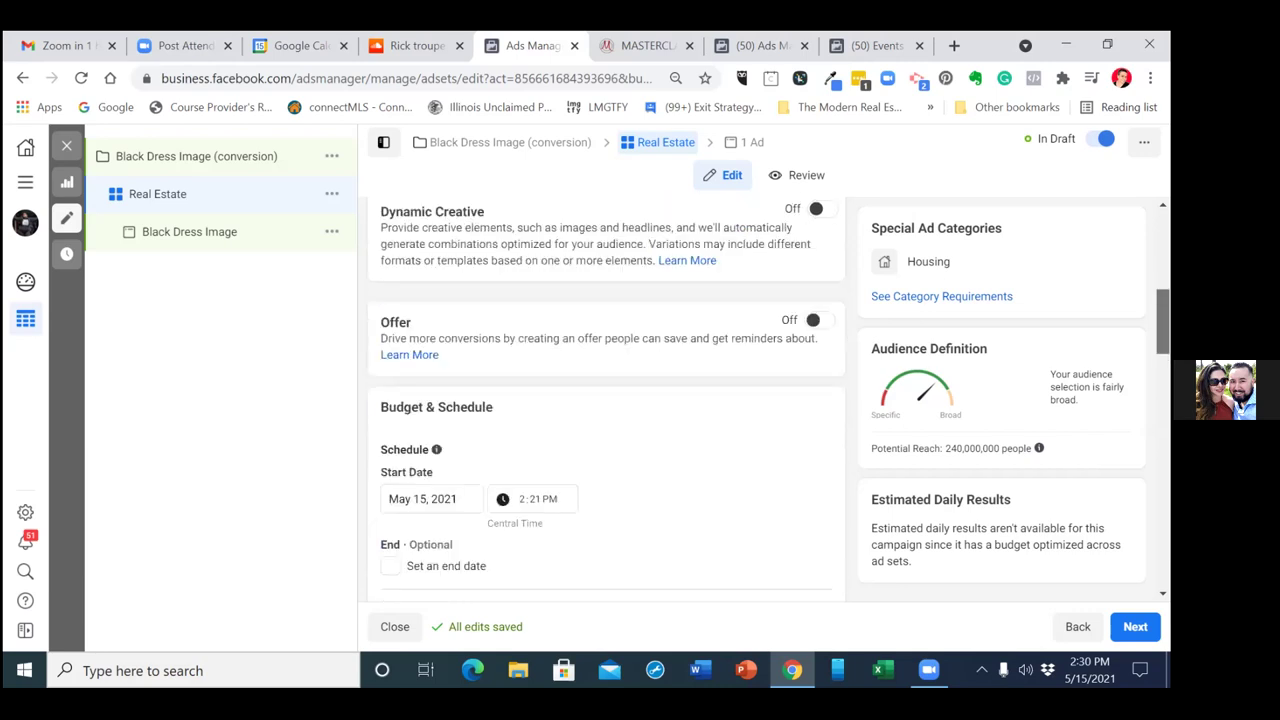
pyautogui.scroll(1, 606, 400)
pyautogui.scroll(-1, 606, 400)
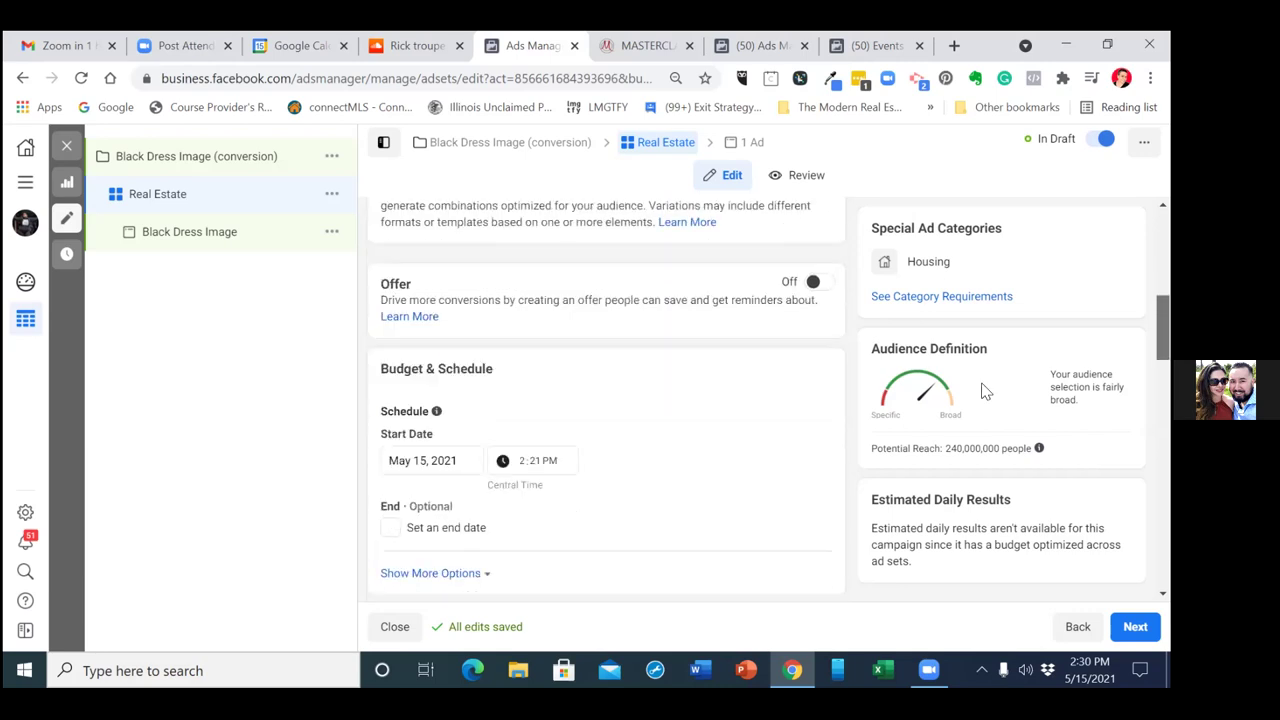
pyautogui.scroll(-1, 445, 378)
pyautogui.click(422, 380)
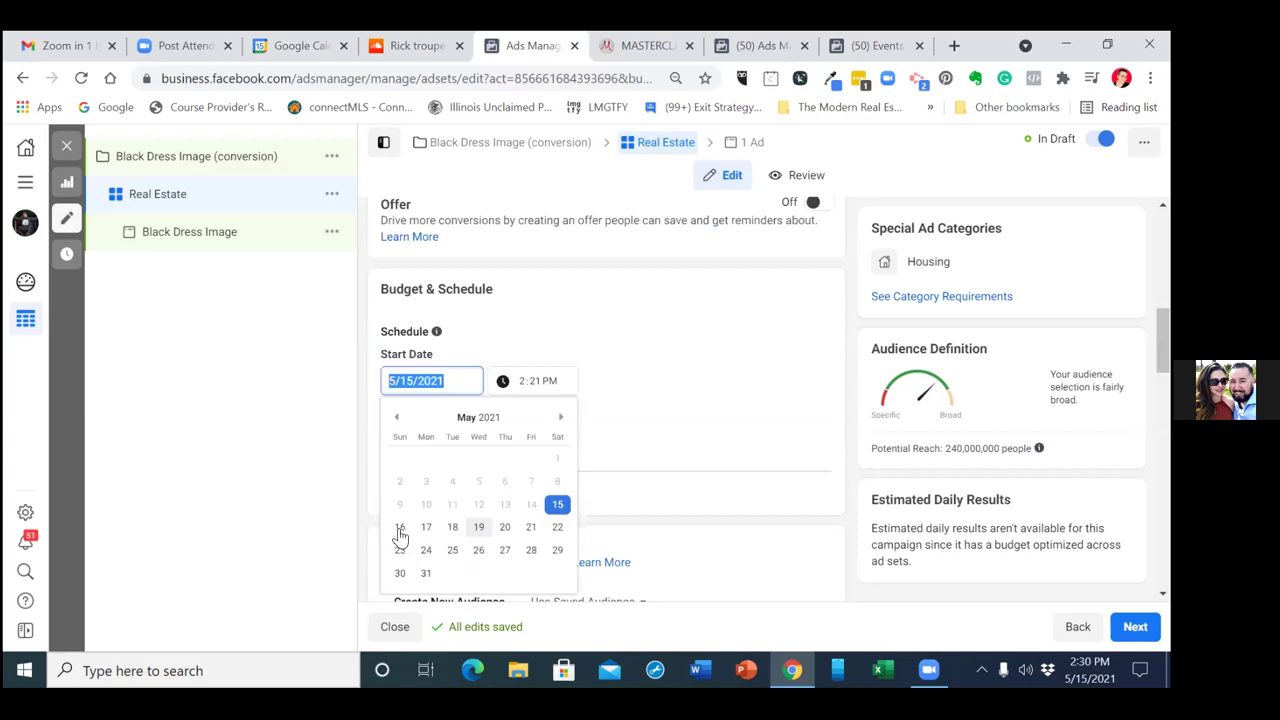
pyautogui.click(520, 383)
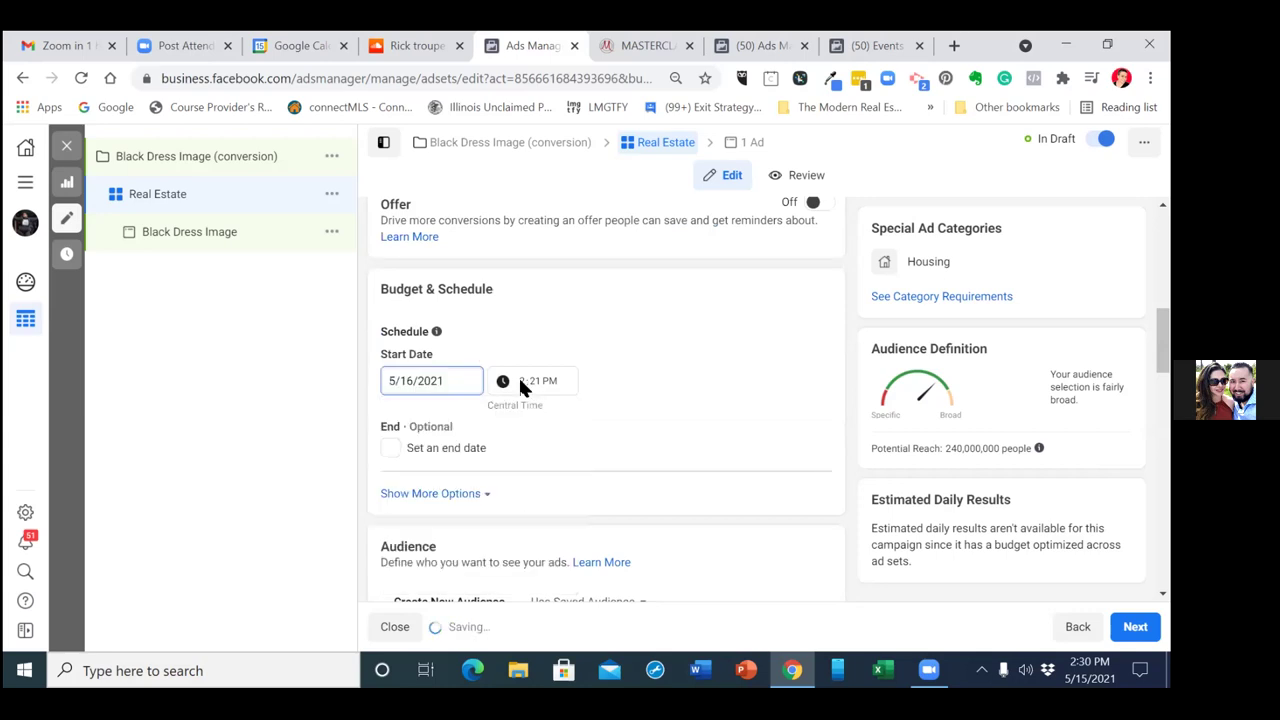
pyautogui.write('6')
pyautogui.click(535, 383)
pyautogui.write('00')
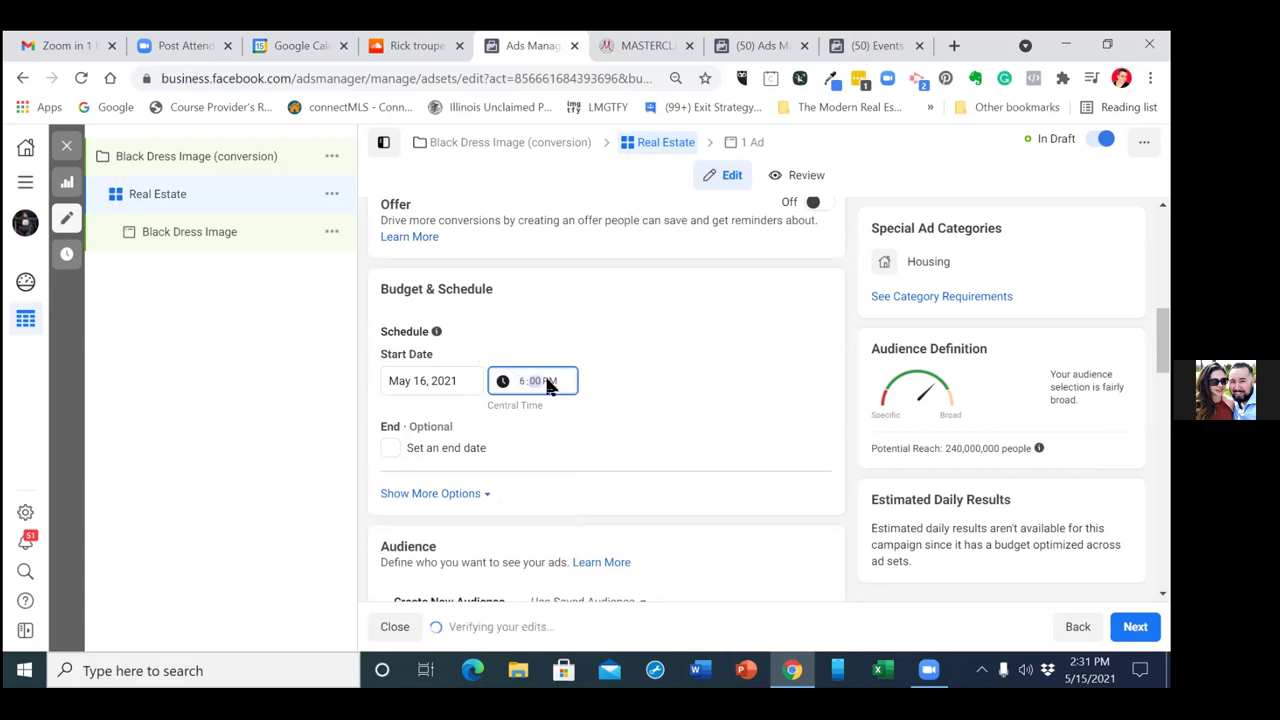
pyautogui.write('a')
# Examine the ad set's audience settings, including the available custom audiences, the locations and the age range
pyautogui.click(1163, 340)
pyautogui.moveTo(1163, 340); pyautogui.dragTo(1163, 387)
pyautogui.click(484, 359)
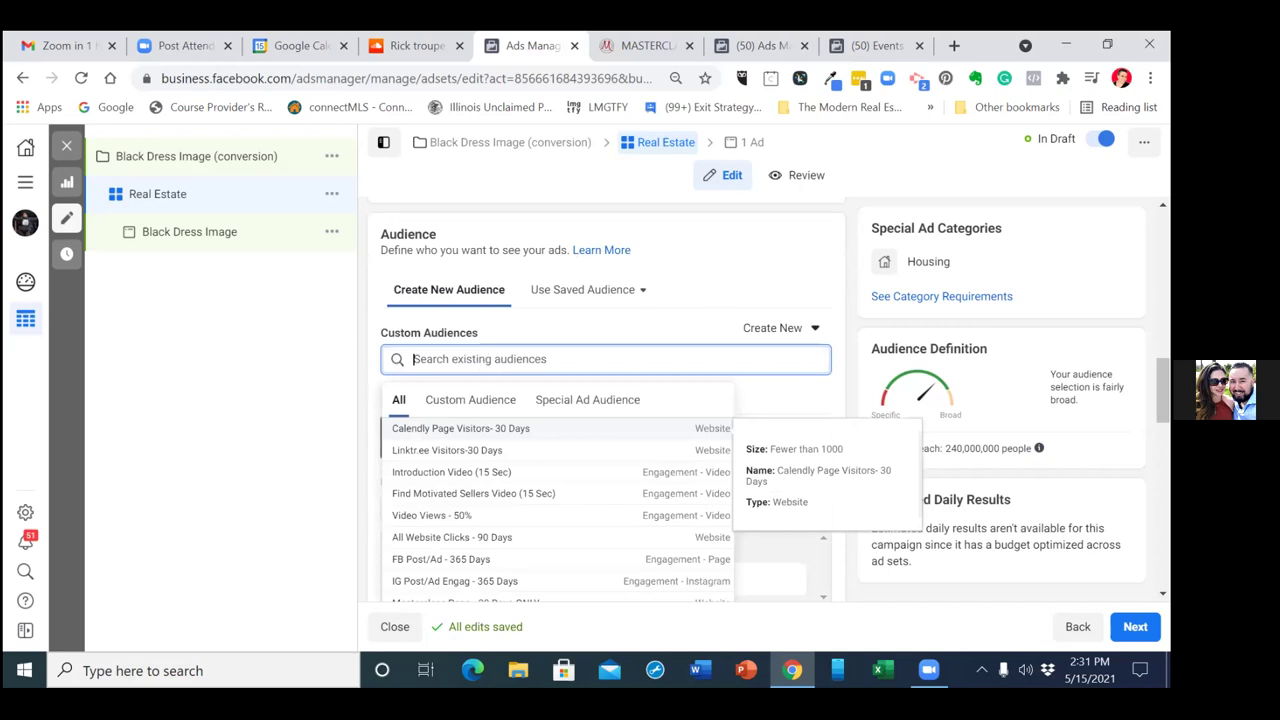
pyautogui.press('Escape')
pyautogui.scroll(-1, 605, 400)
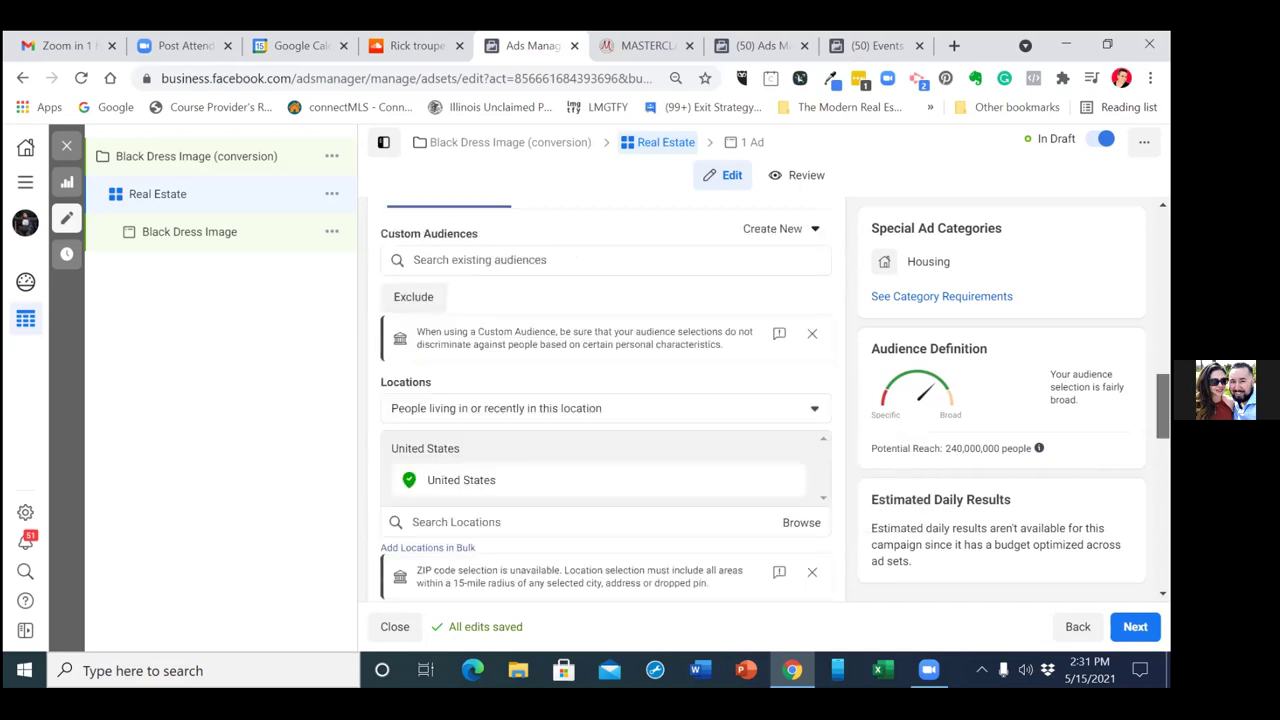
pyautogui.scroll(-1, 605, 400)
pyautogui.scroll(-1, 605, 400)
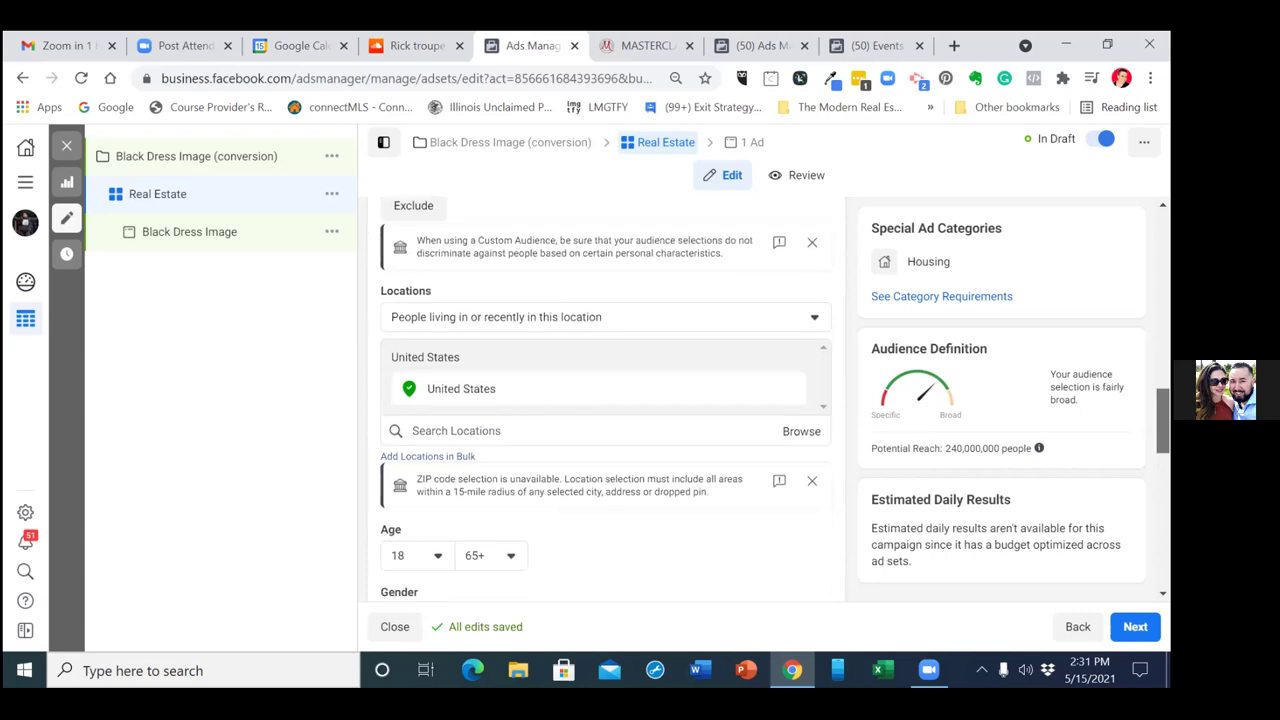
pyautogui.scroll(1, 605, 400)
pyautogui.scroll(1, 540, 330)
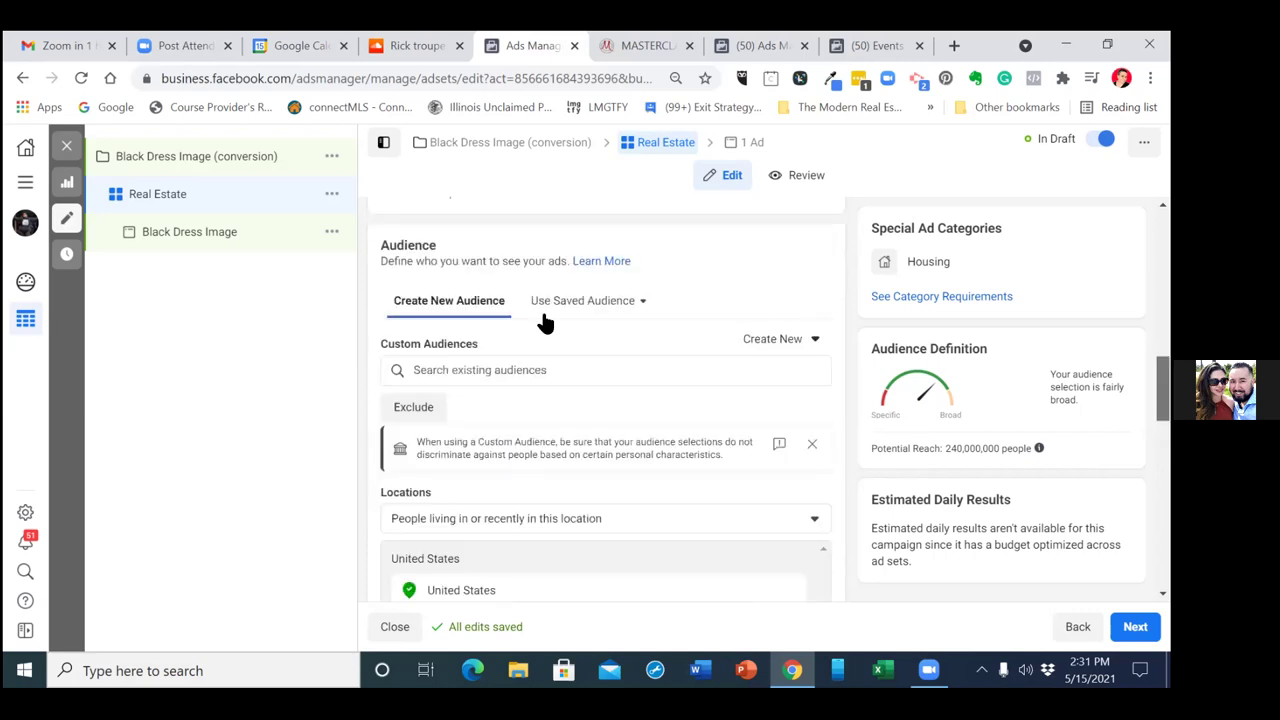
# Add the Introduction Video (15 Sec) custom audience to the ad set's targeting
pyautogui.click(528, 381)
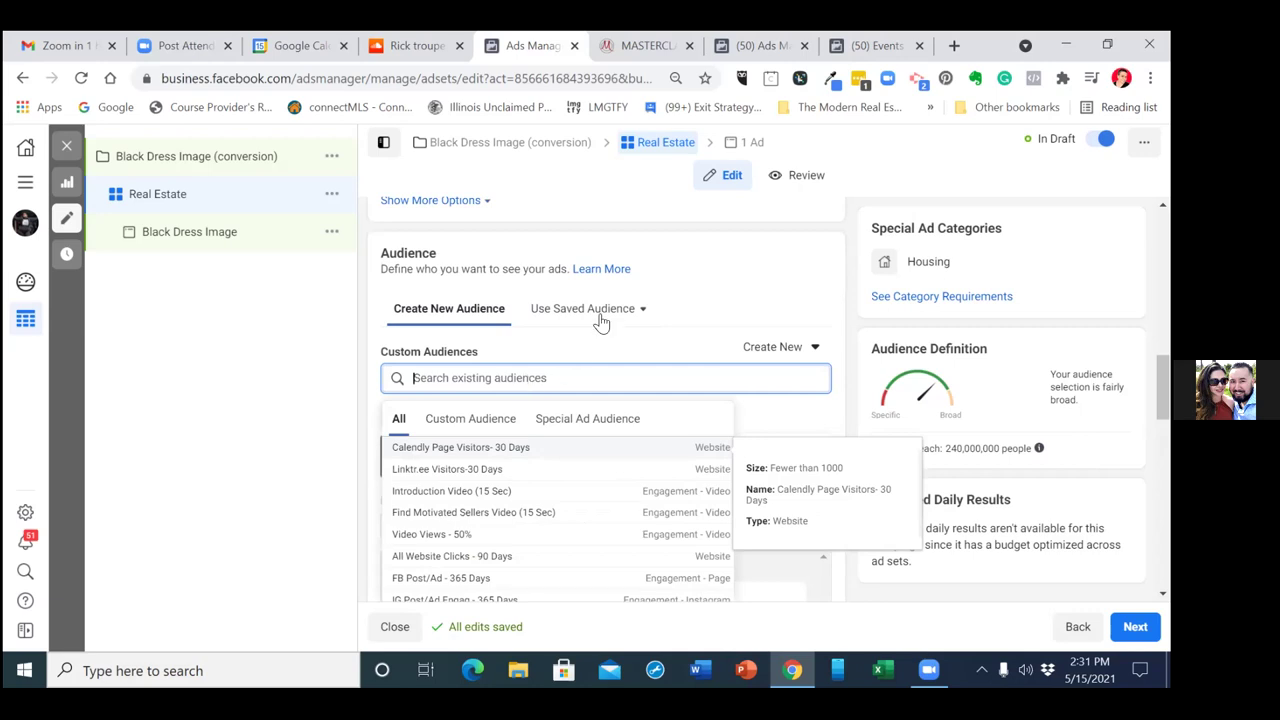
pyautogui.click(482, 425)
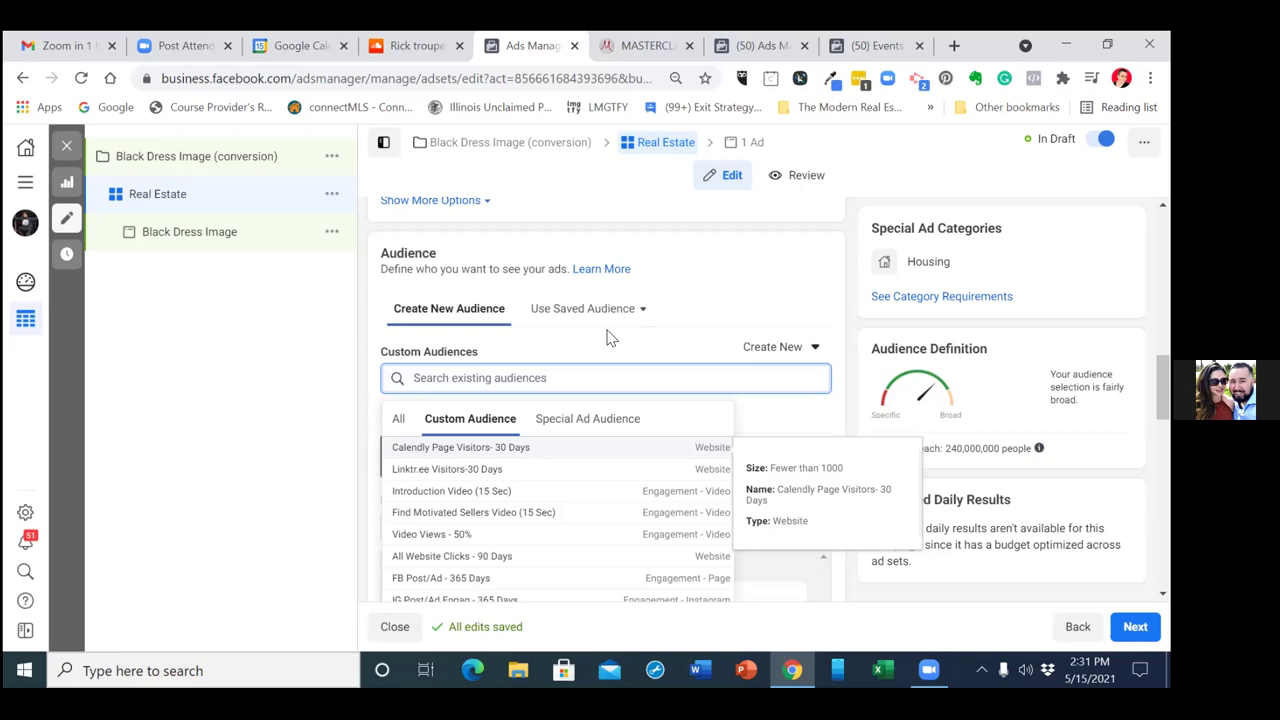
pyautogui.click(507, 497)
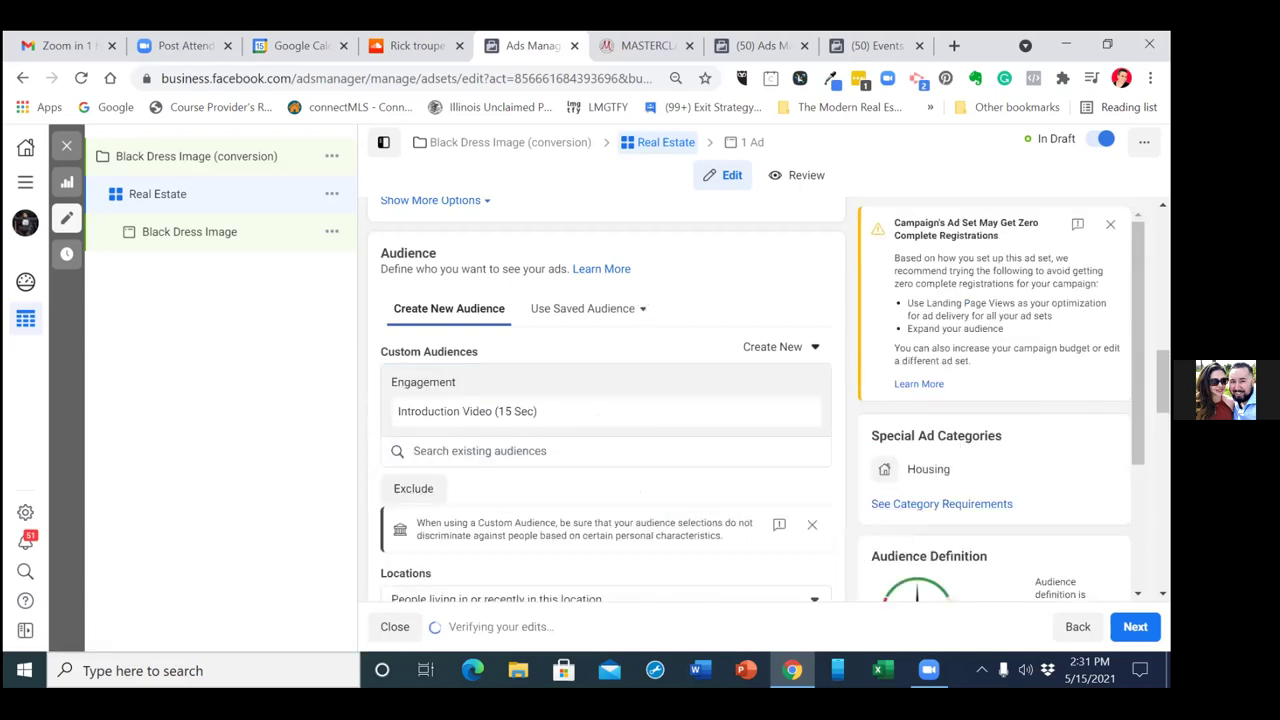
pyautogui.scroll(-1, 605, 400)
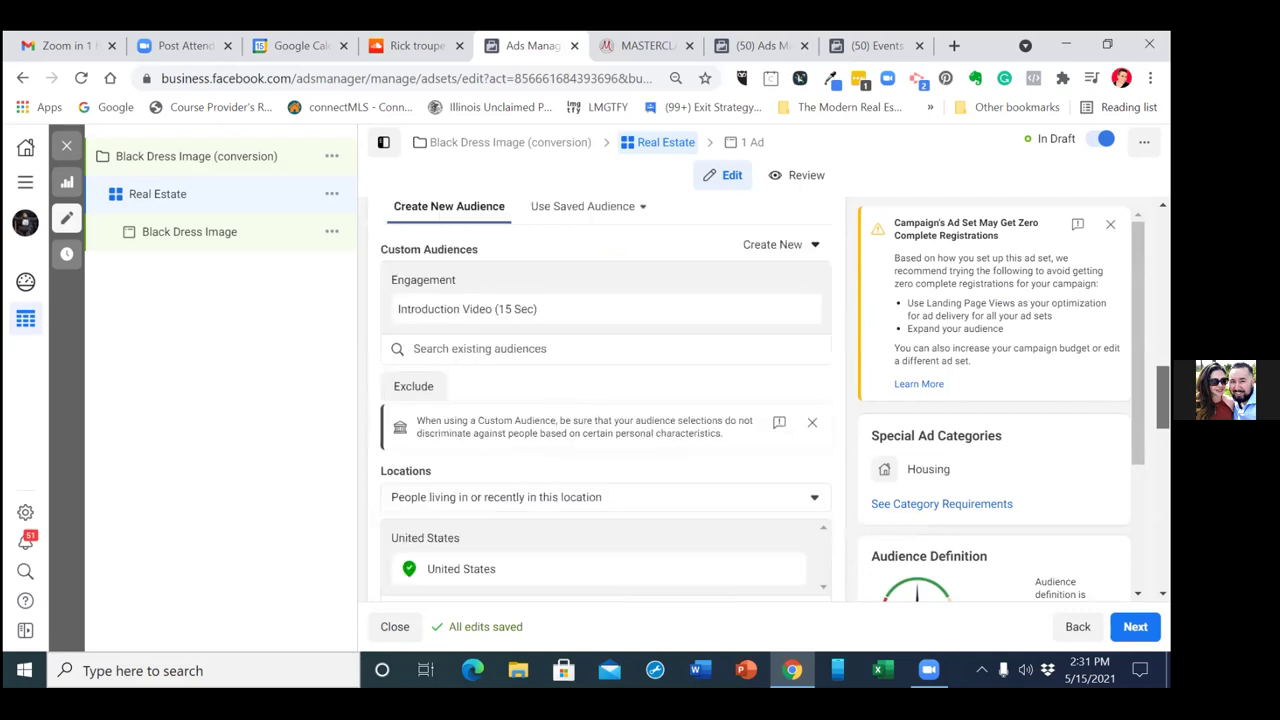
# Add the Real estate interest to the ad set's detailed targeting
pyautogui.scroll(-1, 605, 400)
pyautogui.scroll(-1, 605, 400)
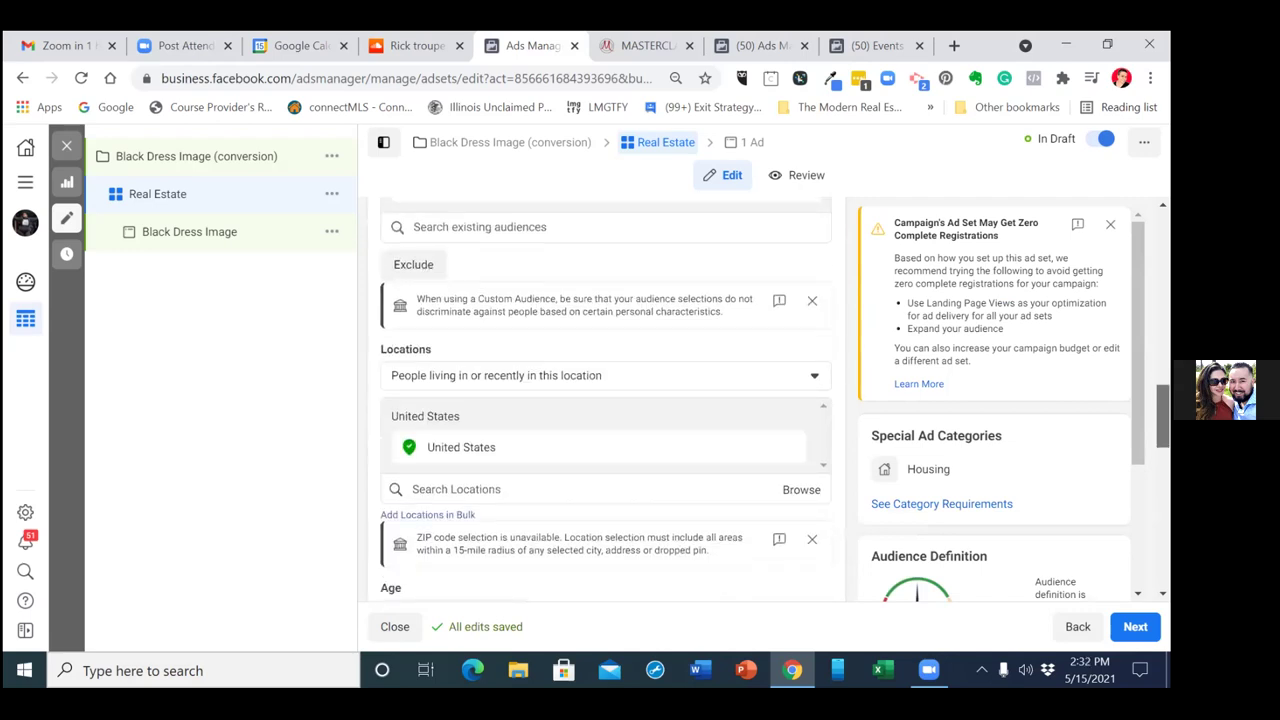
pyautogui.scroll(-2, 605, 400)
pyautogui.scroll(-1, 605, 400)
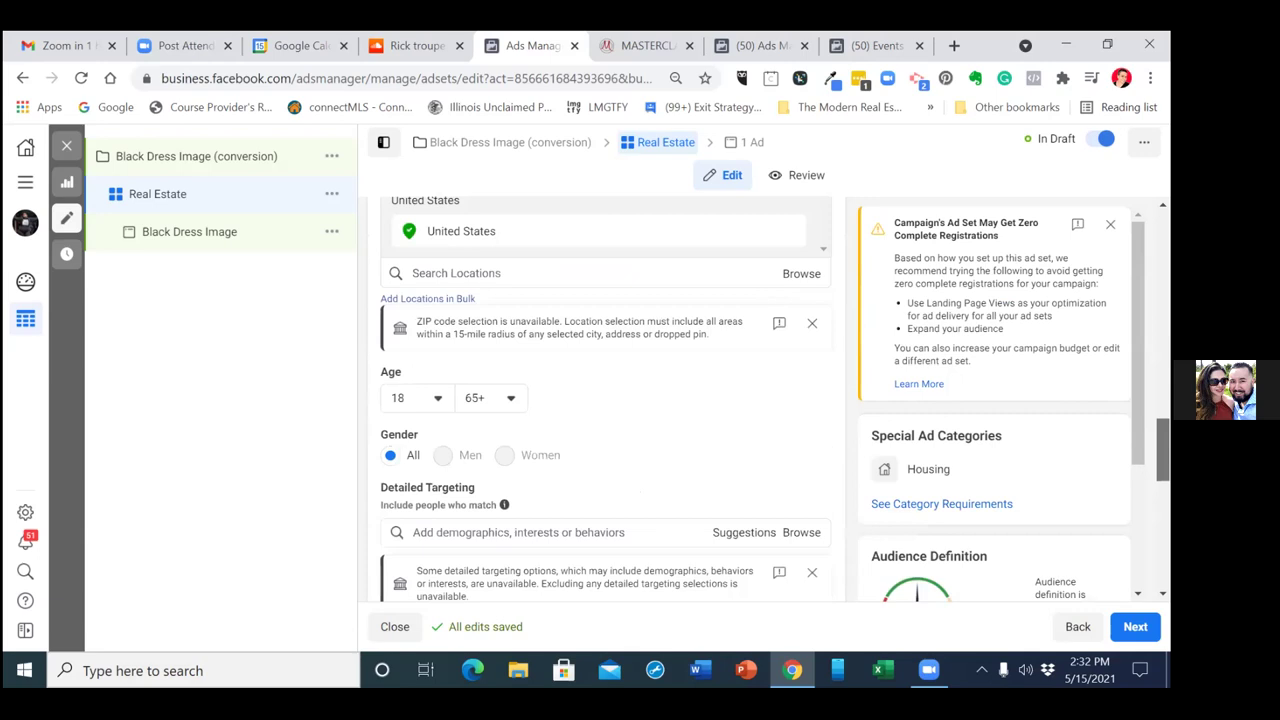
pyautogui.scroll(-1, 605, 400)
pyautogui.scroll(-3, 565, 290)
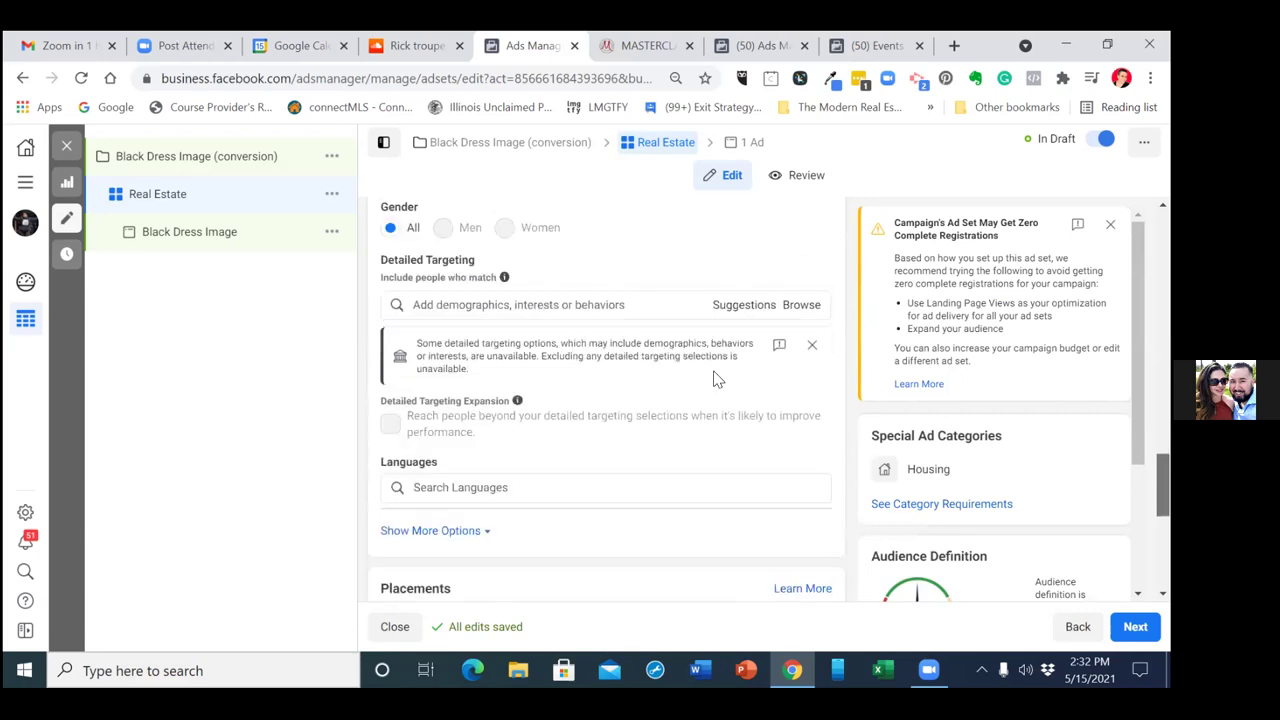
pyautogui.click(558, 292)
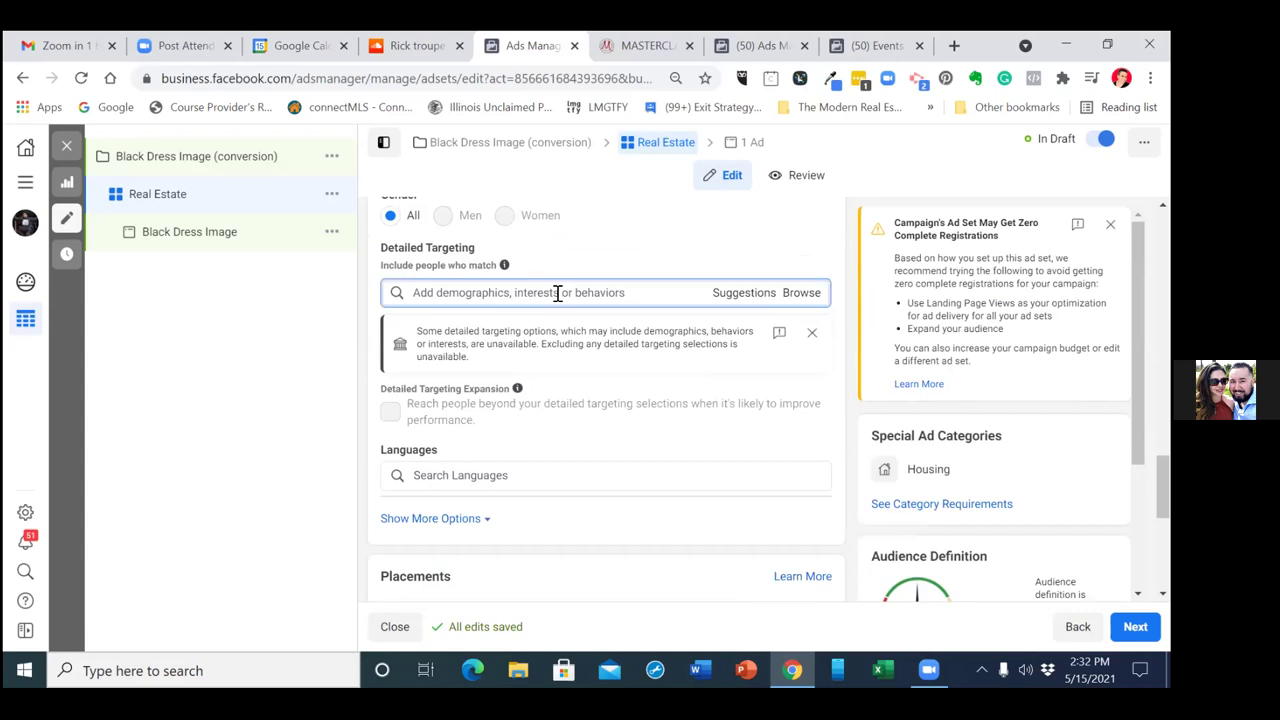
pyautogui.write('real estate')
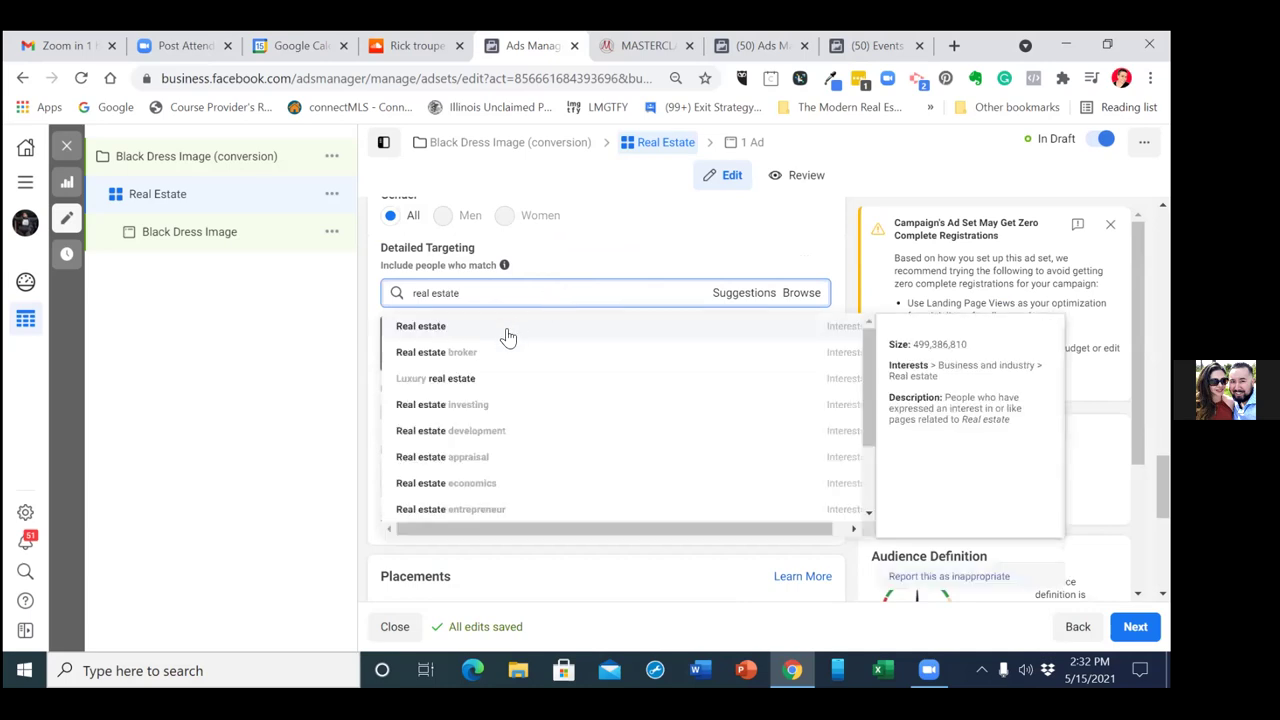
pyautogui.click(458, 330)
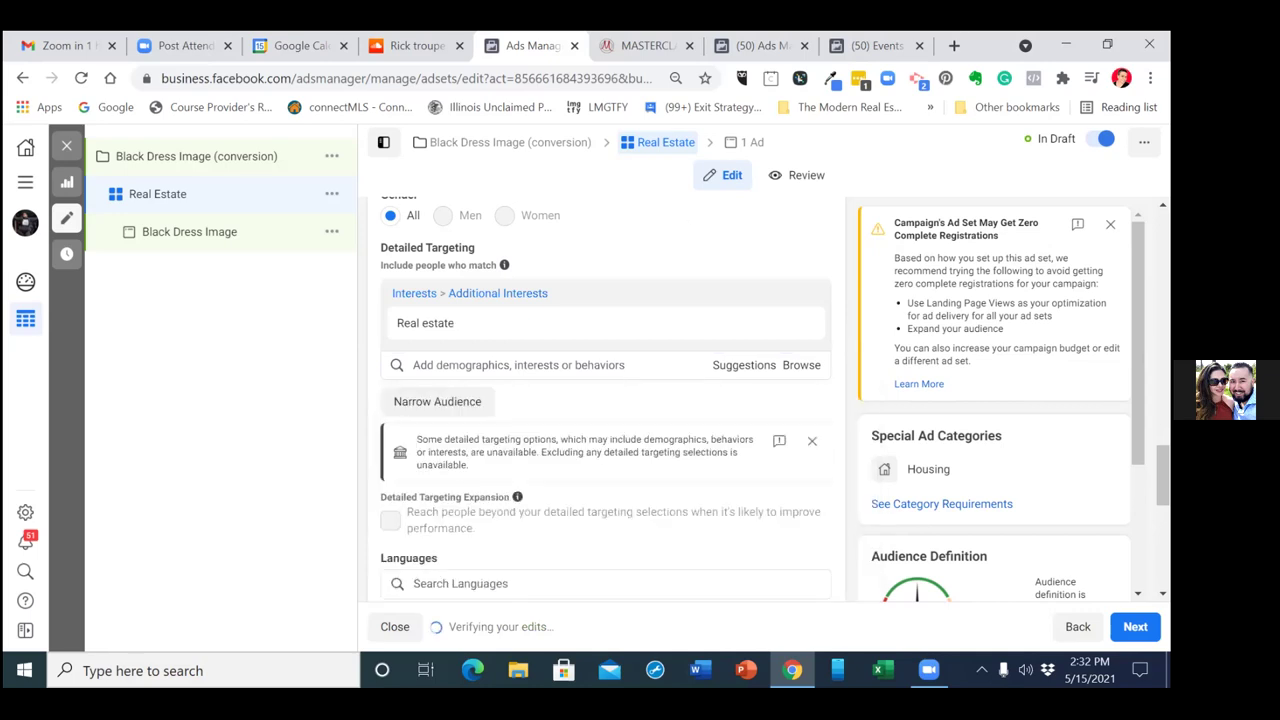
# Set the ad set's audience language to English (All)
pyautogui.scroll(-2, 605, 400)
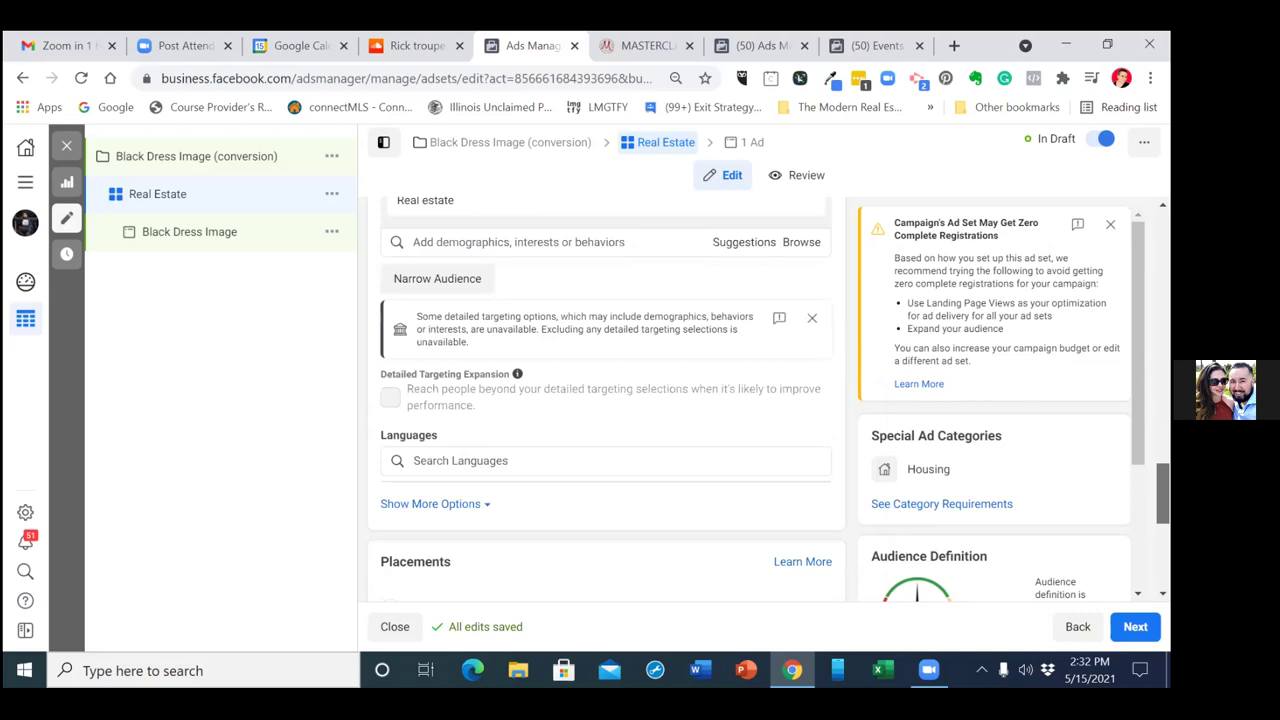
pyautogui.scroll(-2, 435, 315)
pyautogui.click(506, 346)
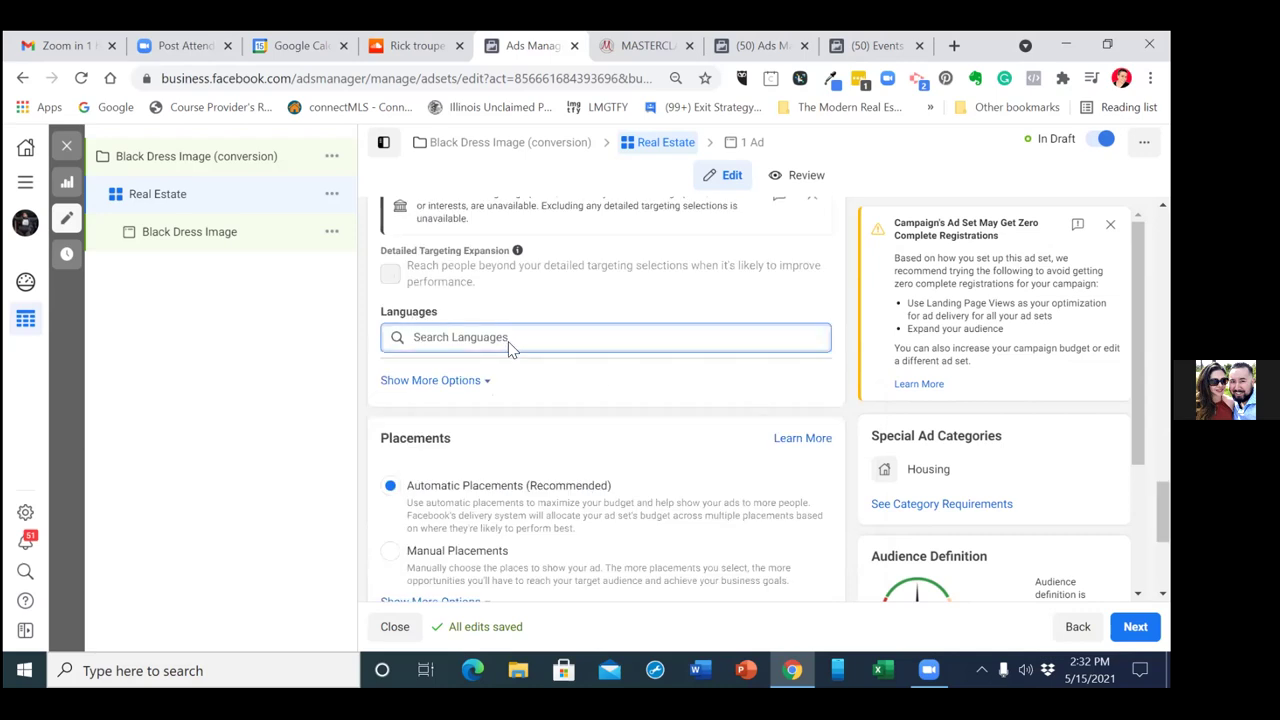
pyautogui.write('englis')
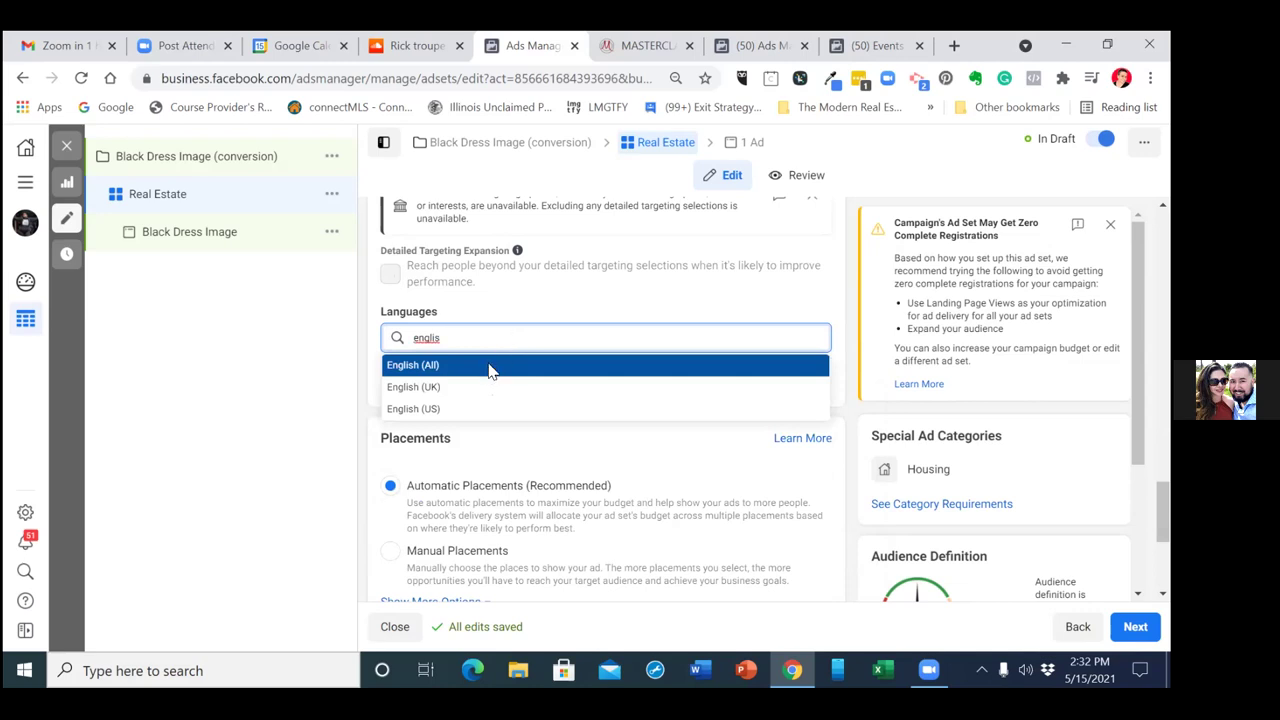
pyautogui.click(490, 367)
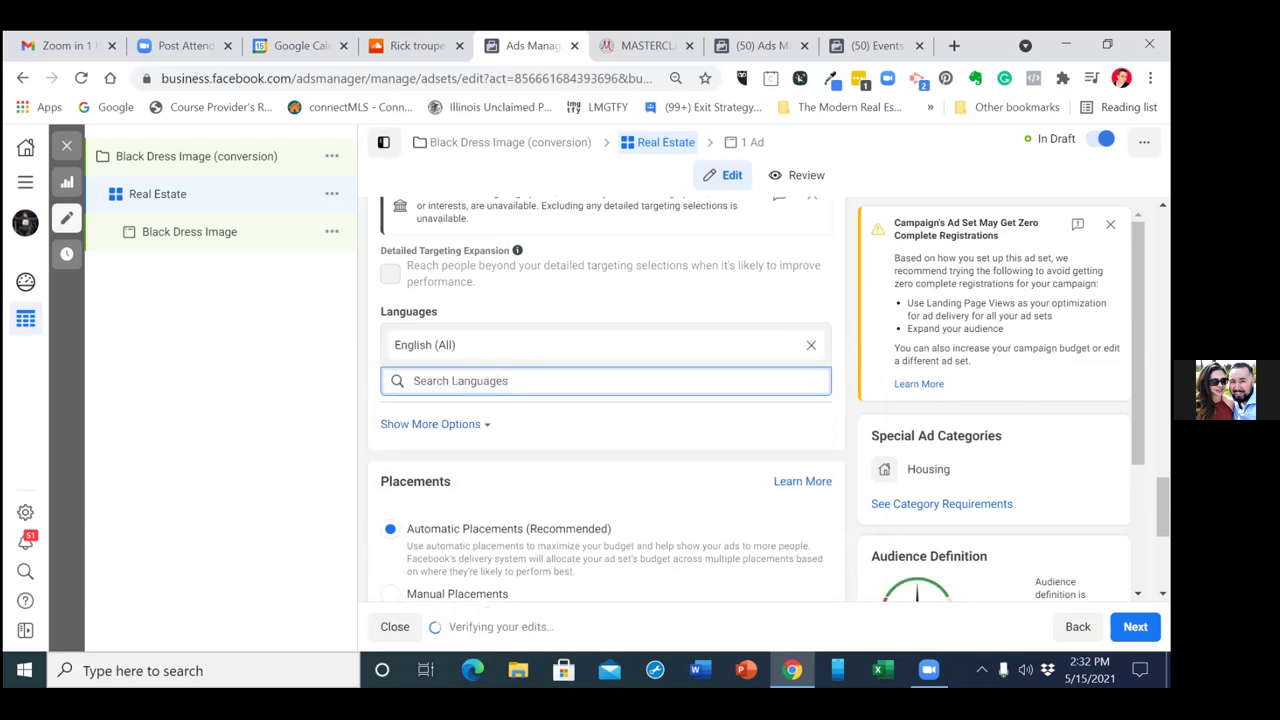
# Review the Real Estate ad set's conversion, schedule, audience, placements, and optimization and delivery settings
pyautogui.scroll(-1, 606, 400)
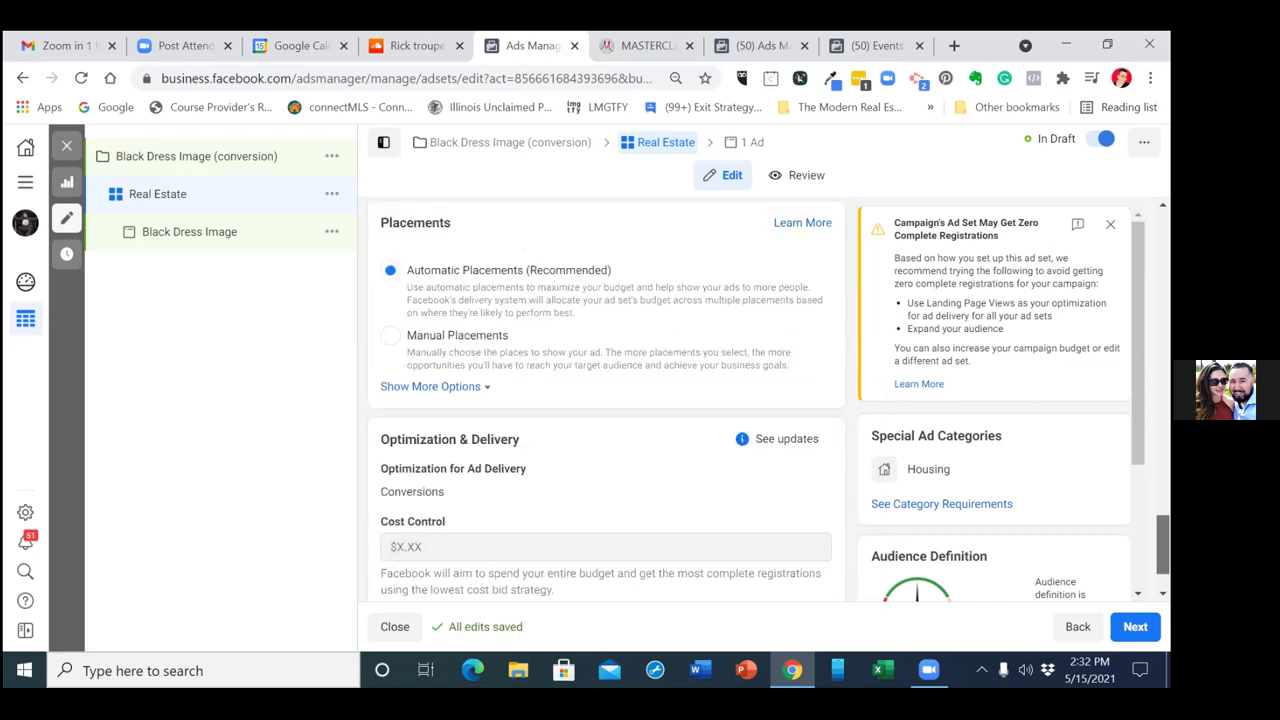
pyautogui.scroll(-1, 605, 400)
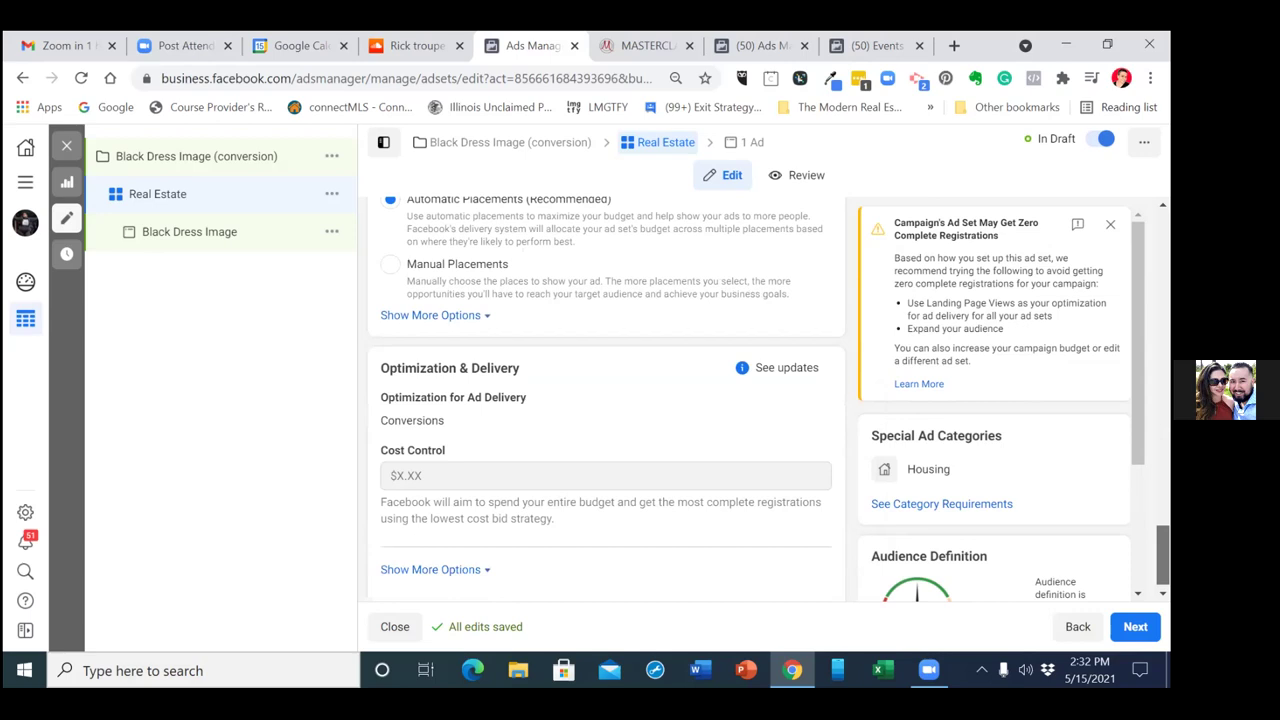
pyautogui.scroll(-1, 605, 400)
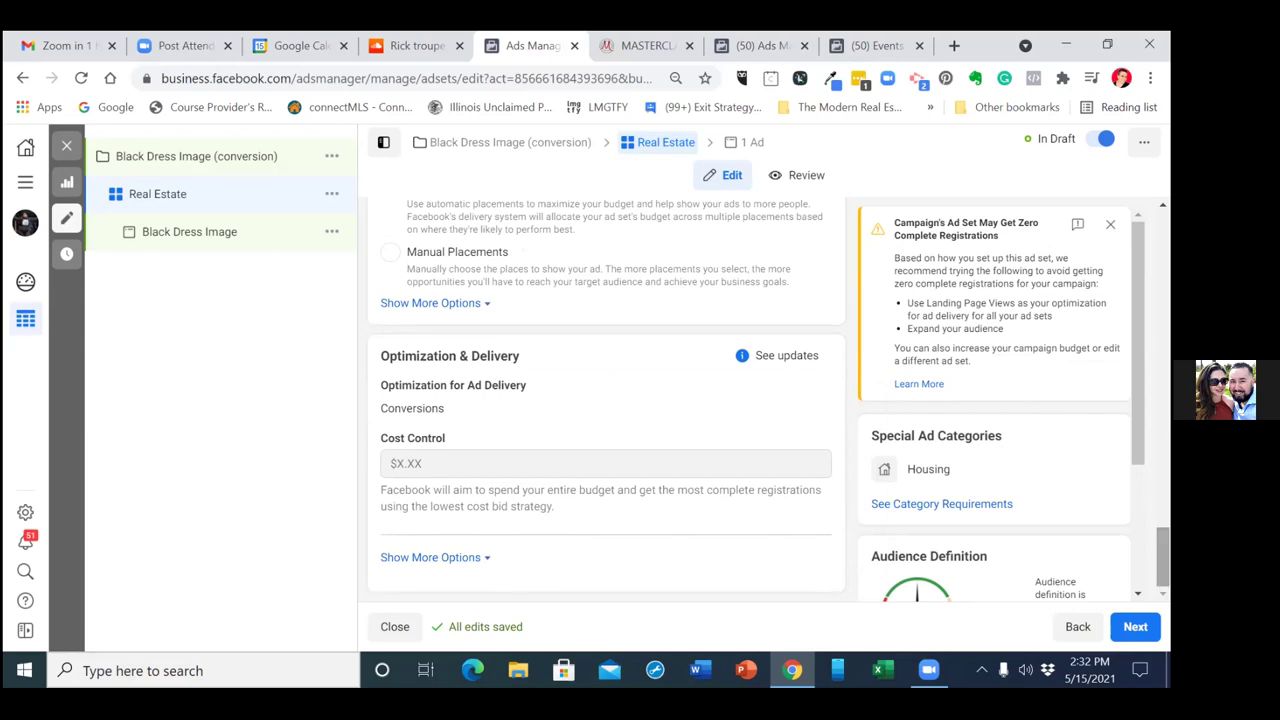
pyautogui.scroll(3, 606, 400)
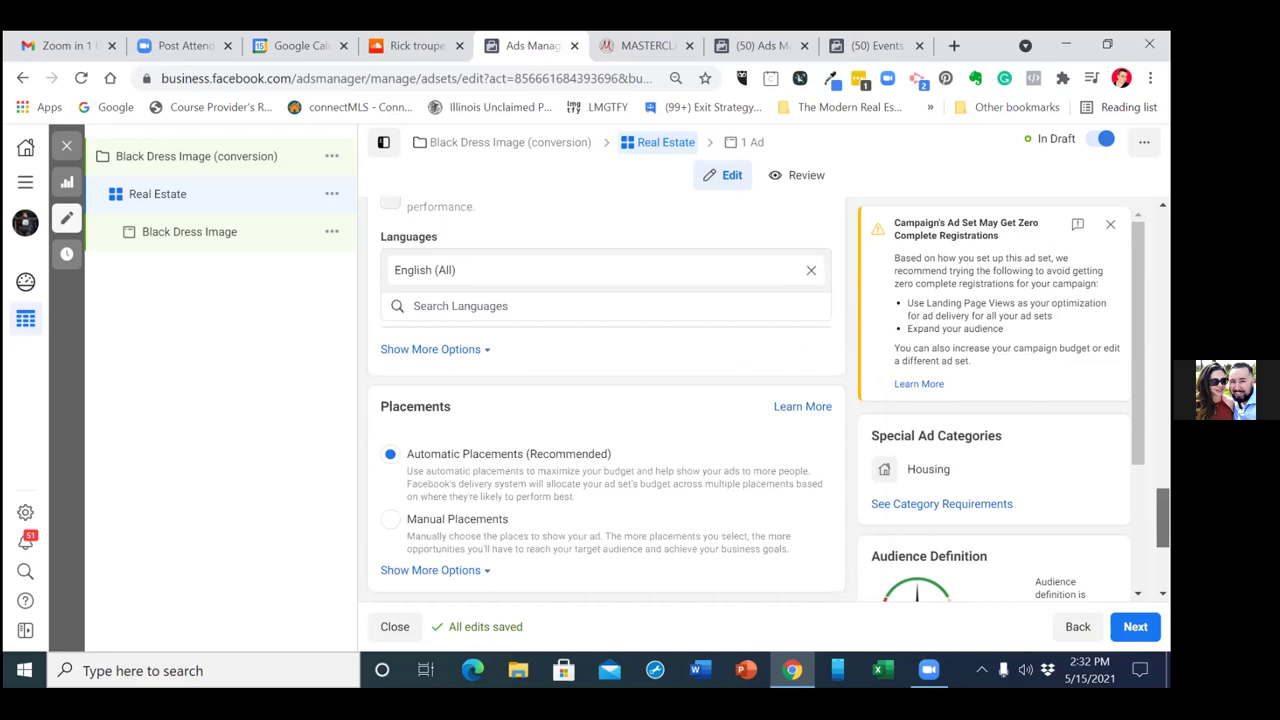
pyautogui.scroll(4, 606, 400)
pyautogui.scroll(4, 606, 400)
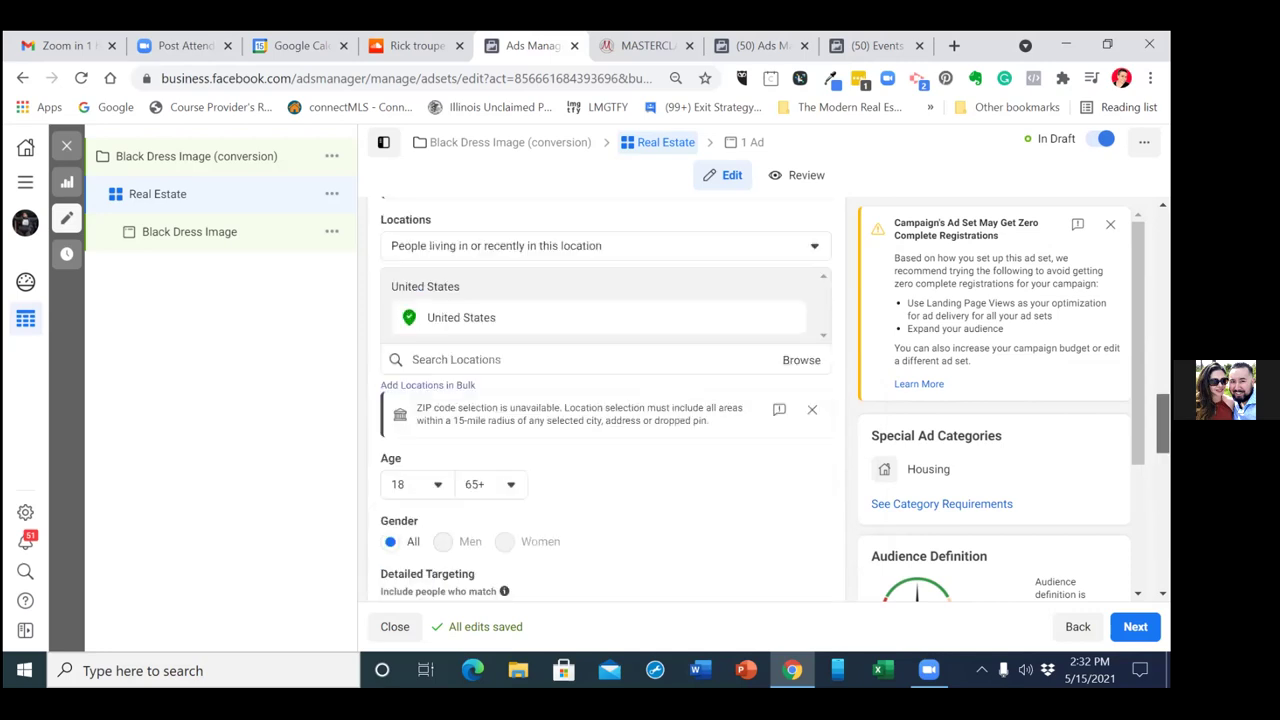
pyautogui.scroll(4, 606, 400)
pyautogui.scroll(3, 606, 400)
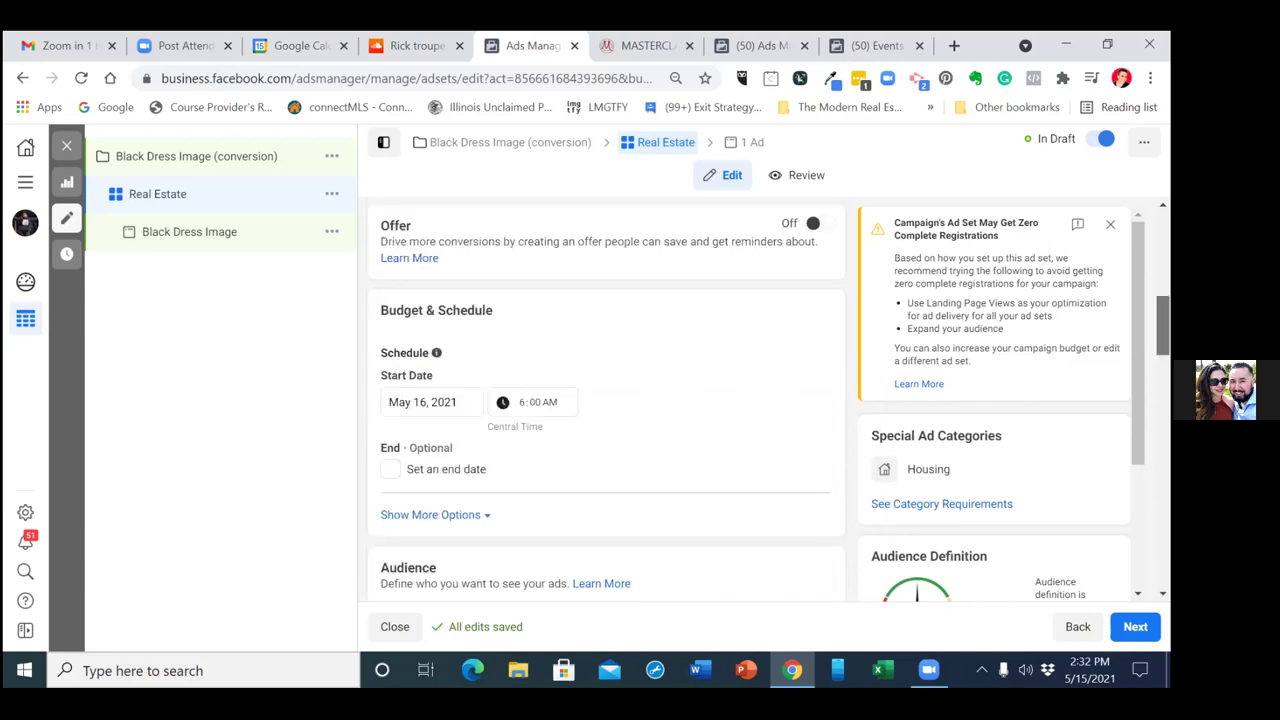
pyautogui.scroll(3, 606, 400)
pyautogui.scroll(4, 606, 400)
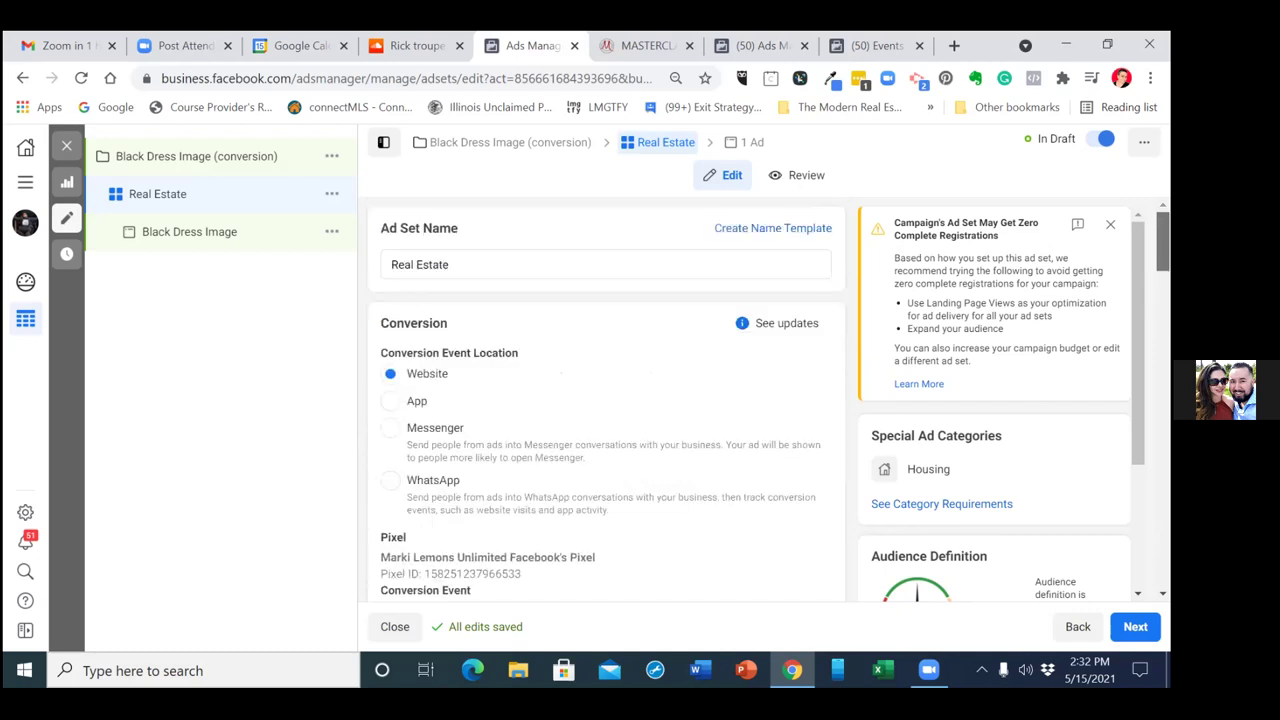
pyautogui.scroll(-3, 606, 400)
pyautogui.scroll(-10, 606, 400)
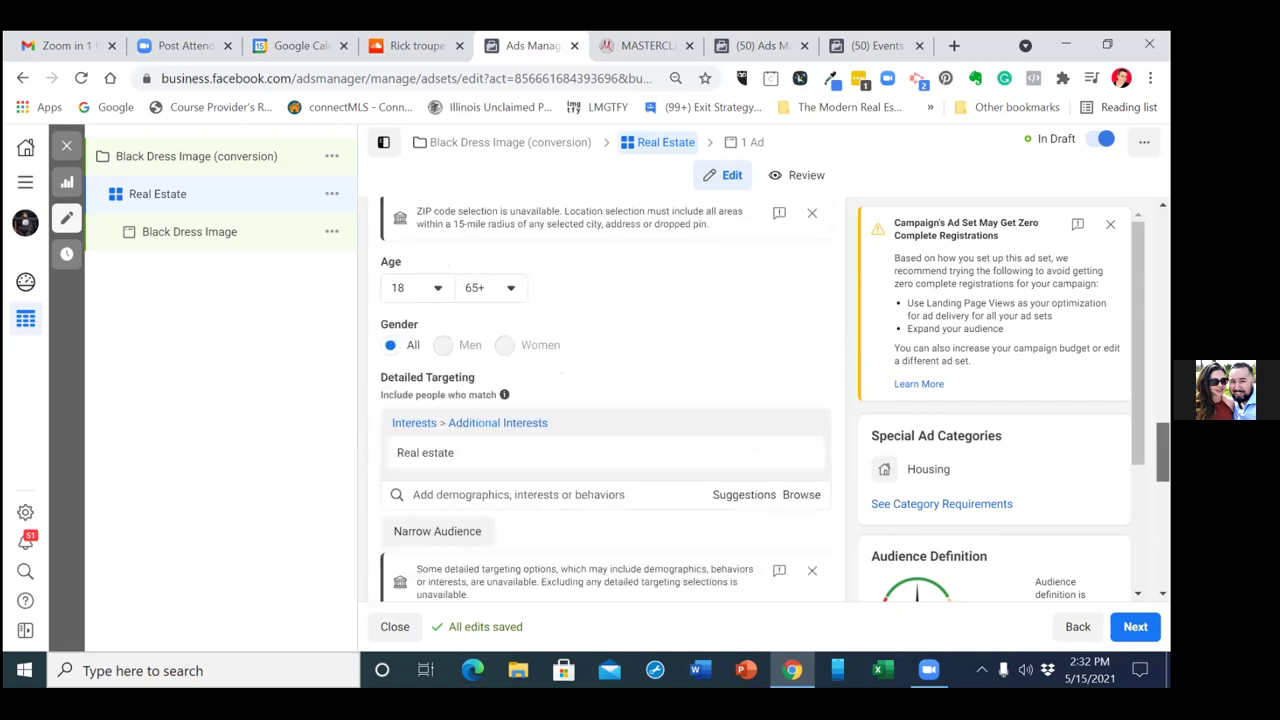
pyautogui.scroll(-6, 606, 400)
pyautogui.scroll(-1, 606, 400)
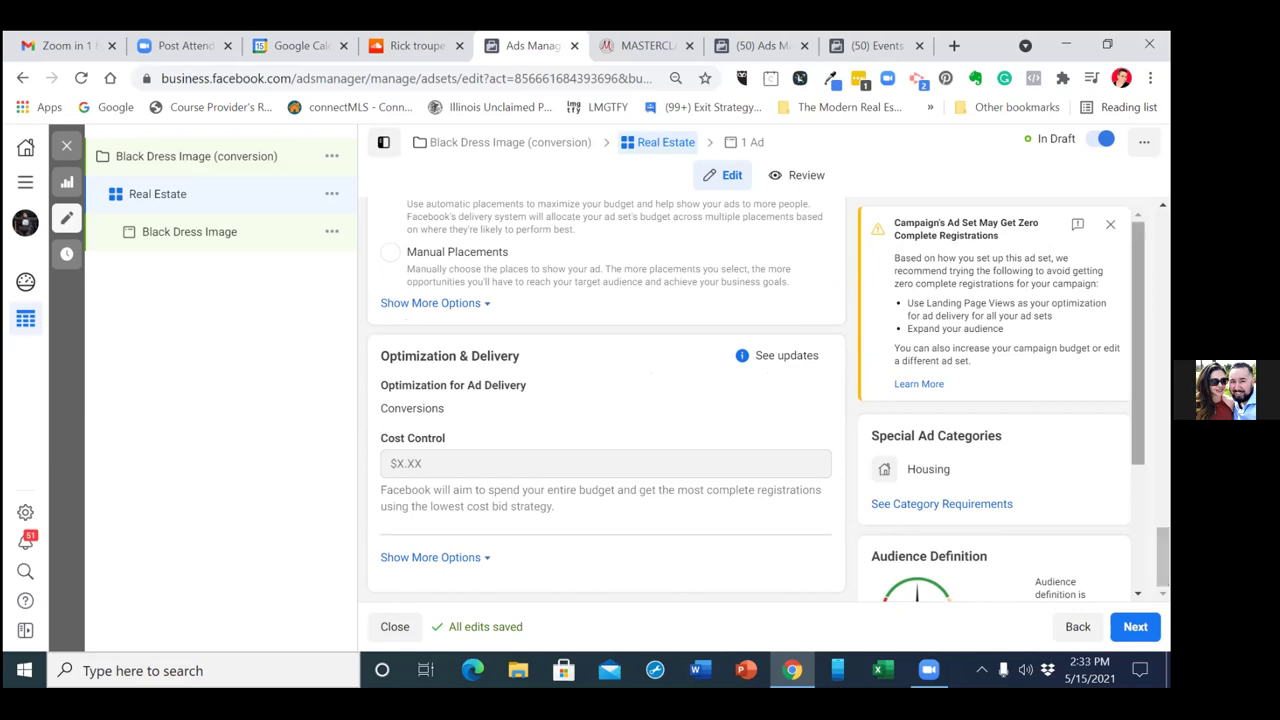
pyautogui.scroll(-1, 995, 400)
pyautogui.scroll(-3, 995, 400)
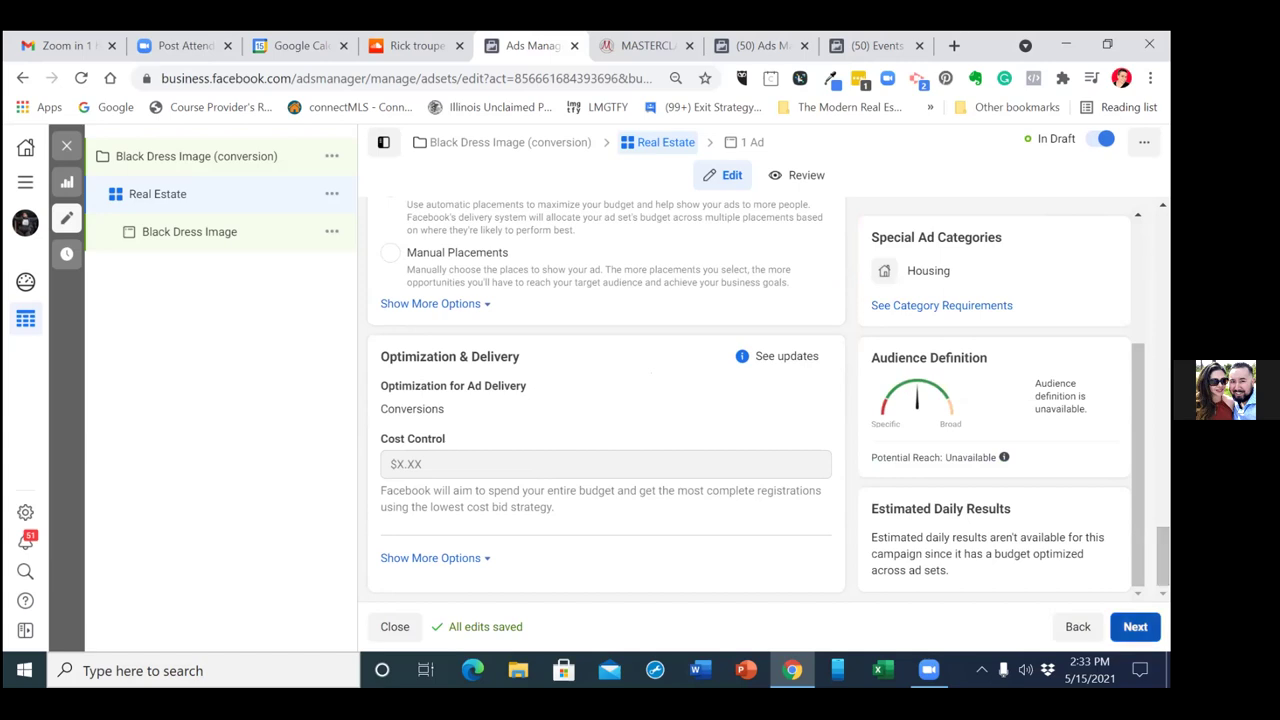
# Proceed to the Black Dress Image ad and select the page owner's Instagram account as its identity
pyautogui.click(1135, 626)
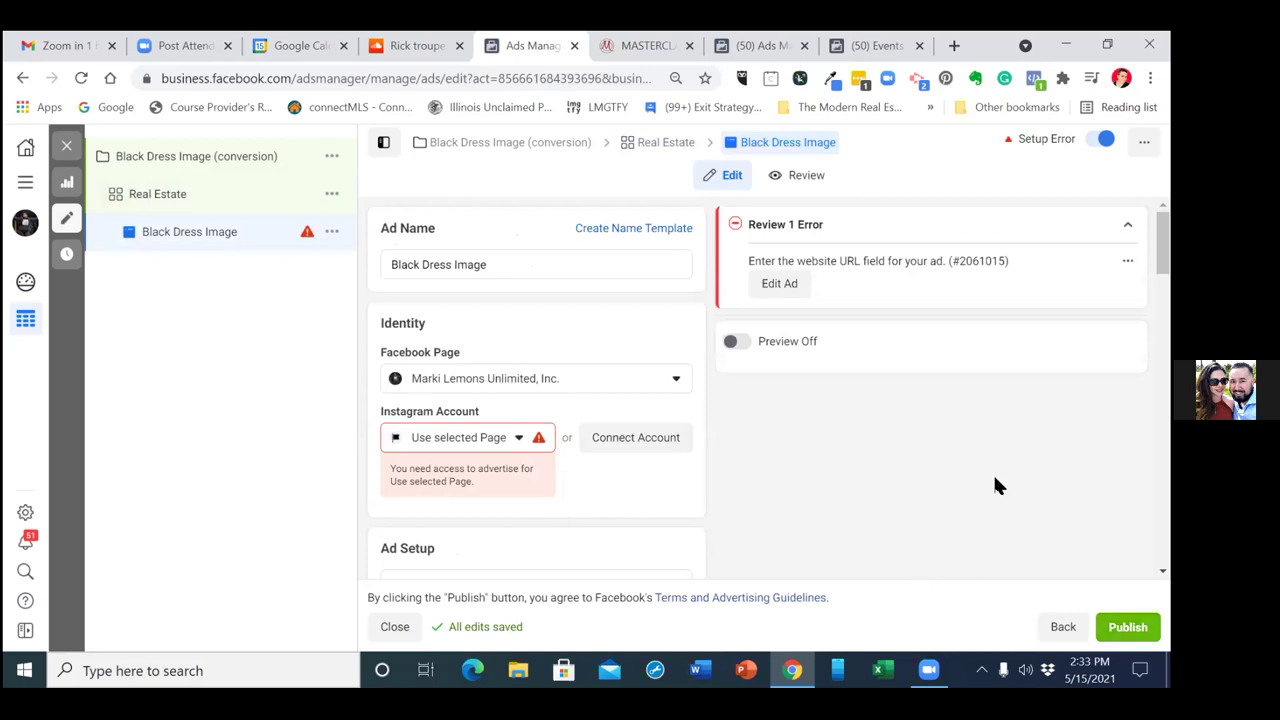
pyautogui.click(538, 443)
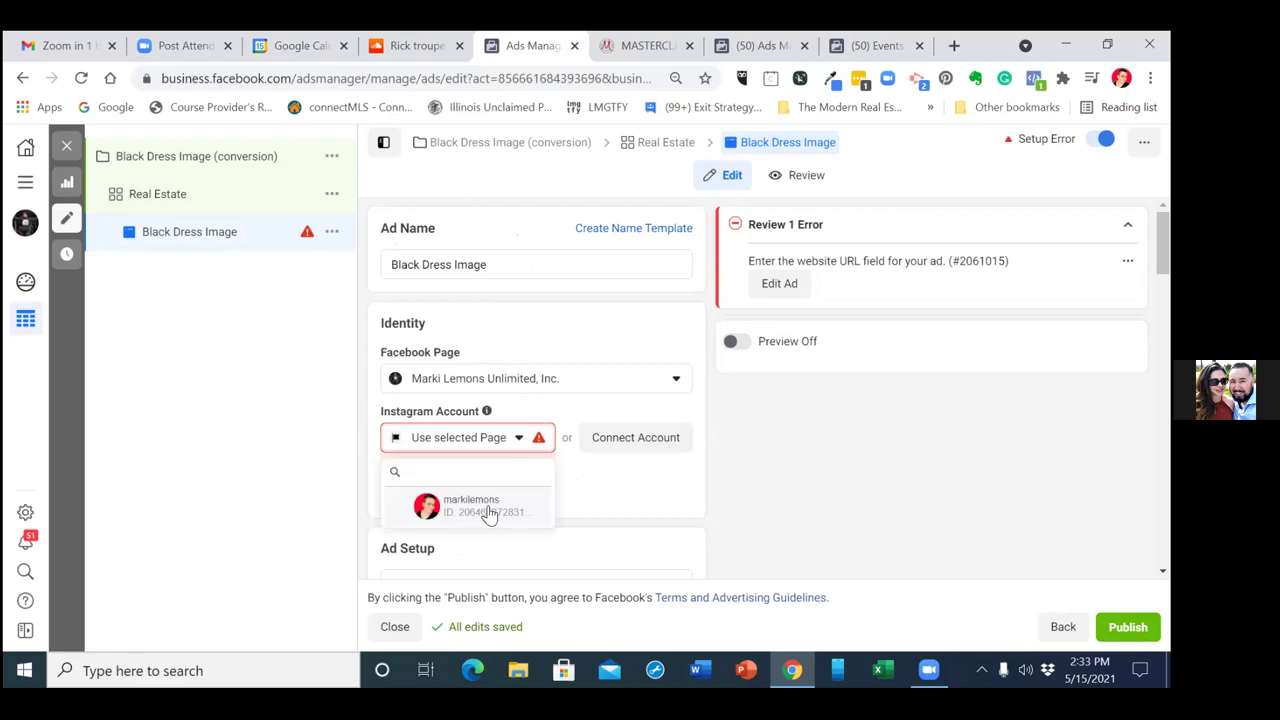
pyautogui.click(466, 510)
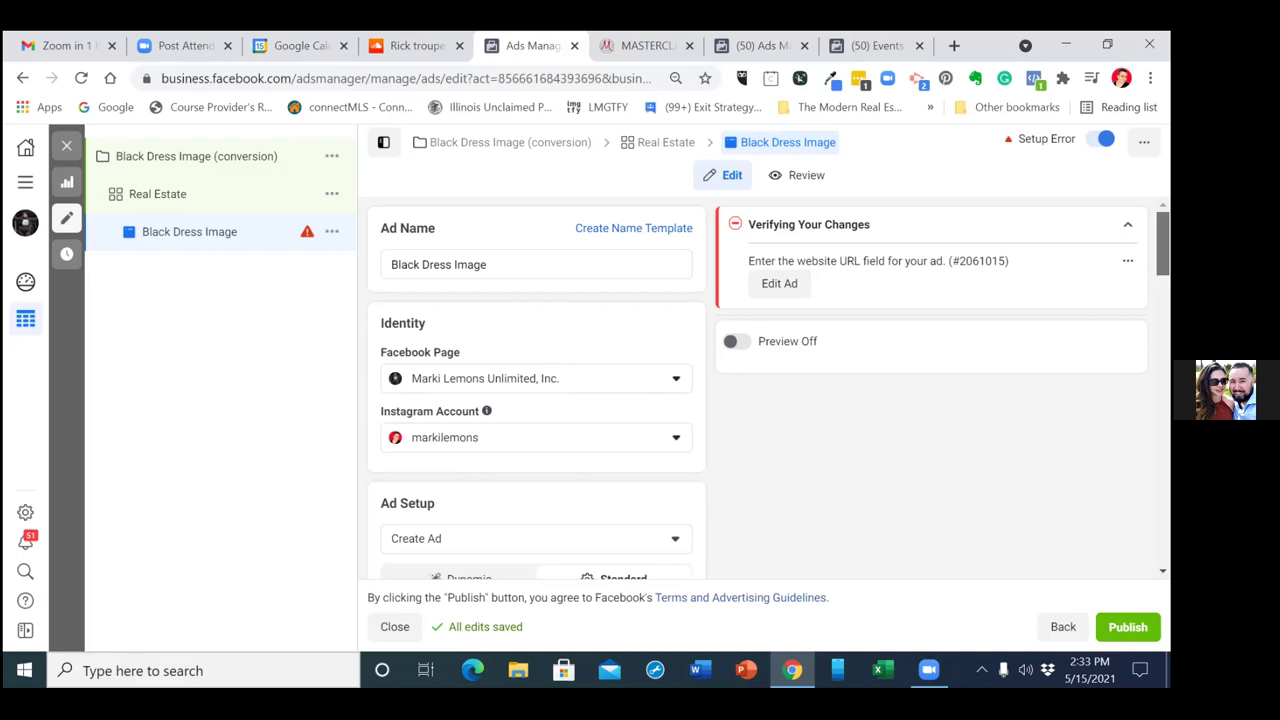
# Examine the ad's setup and format settings and open the choices for how the ad is created
pyautogui.scroll(-2, 536, 400)
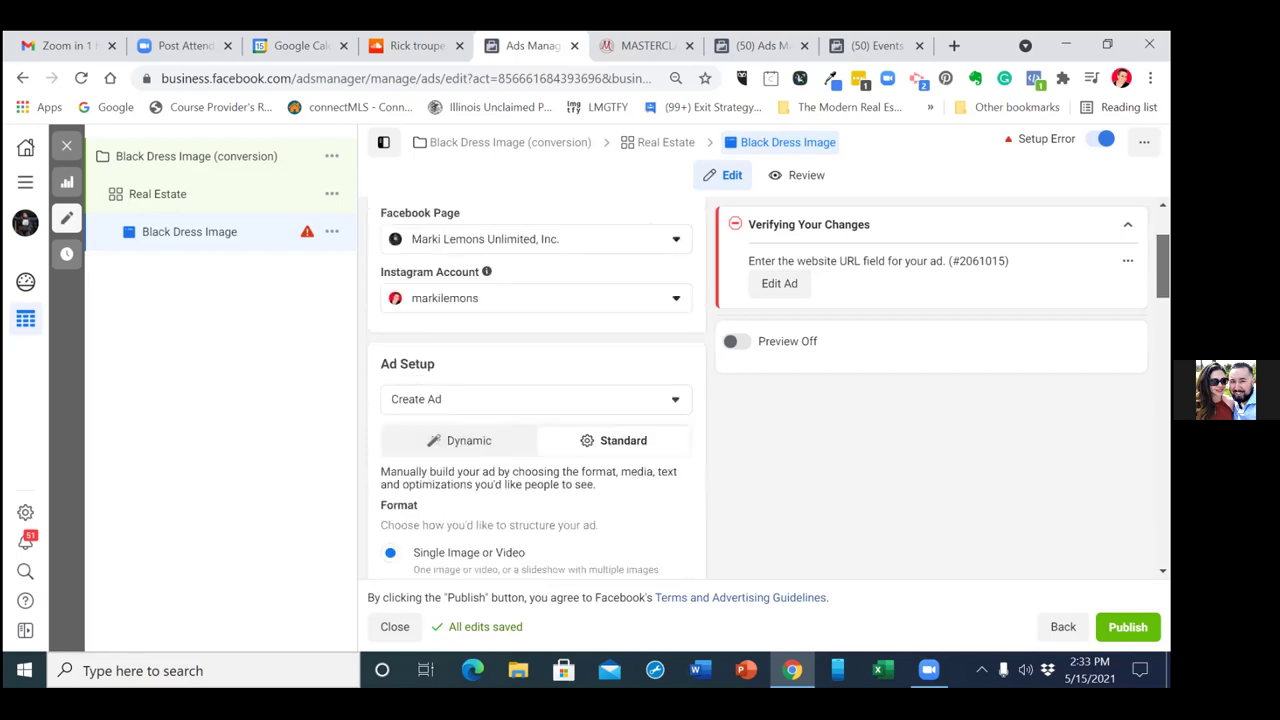
pyautogui.scroll(-1, 536, 400)
pyautogui.scroll(-2, 536, 400)
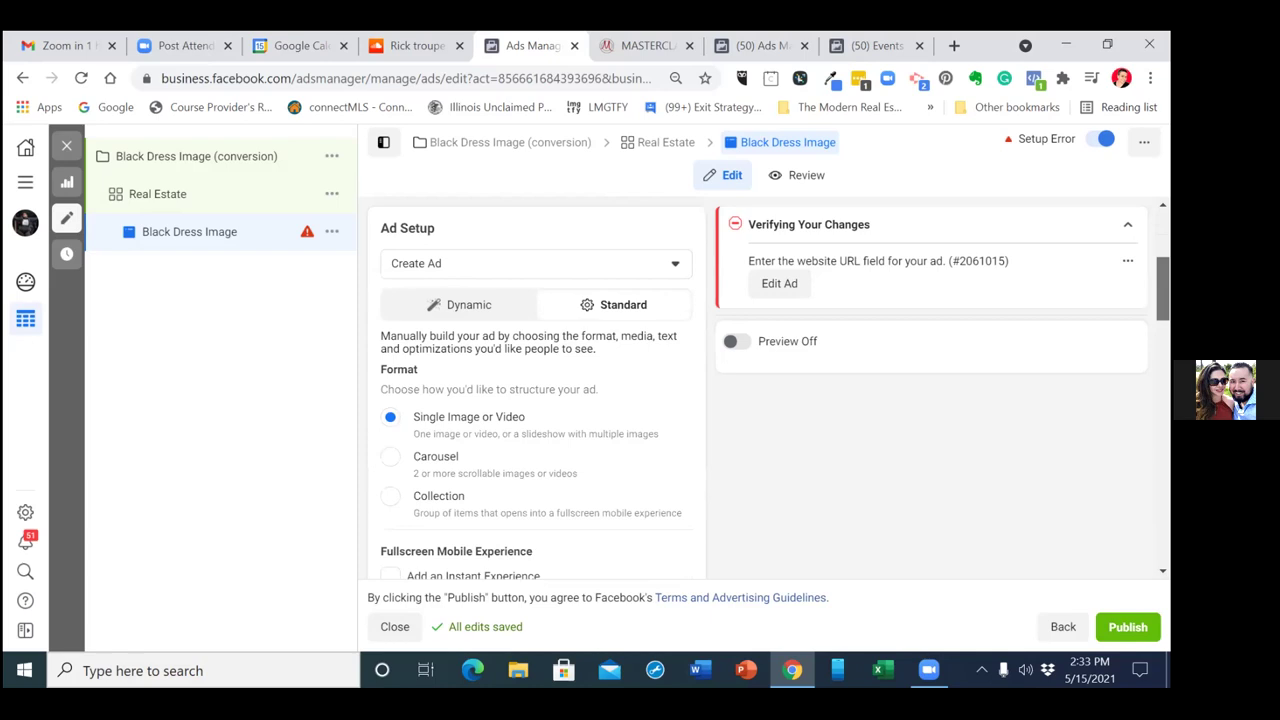
pyautogui.scroll(-1, 536, 400)
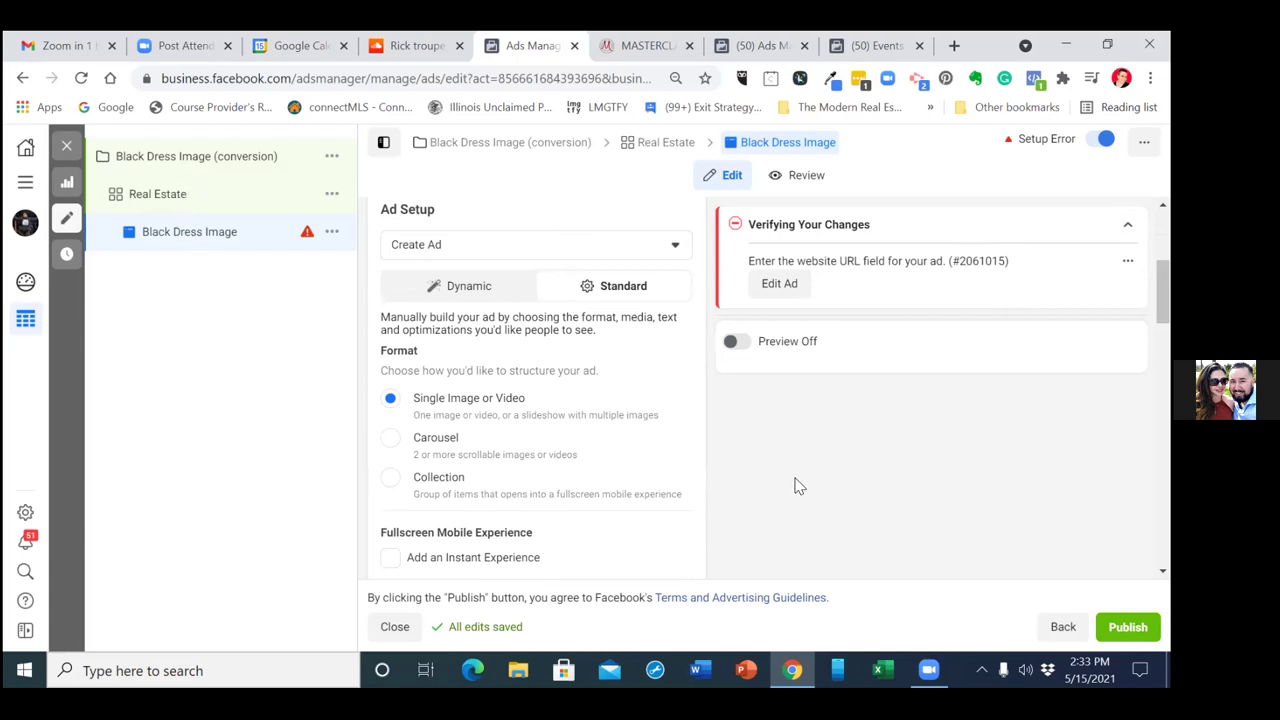
pyautogui.click(675, 248)
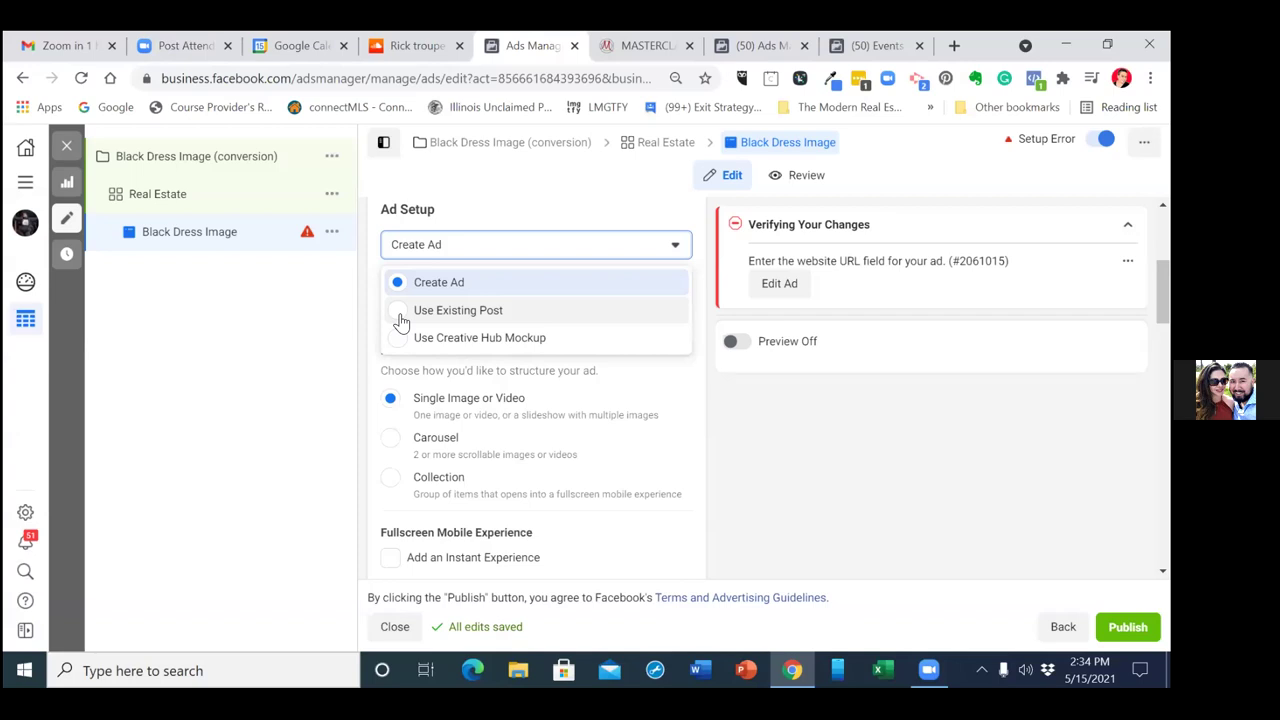
# View the Custom Conversions page in Events Manager in another browser tab and return to the Black Dress Image ad
pyautogui.click(946, 46)
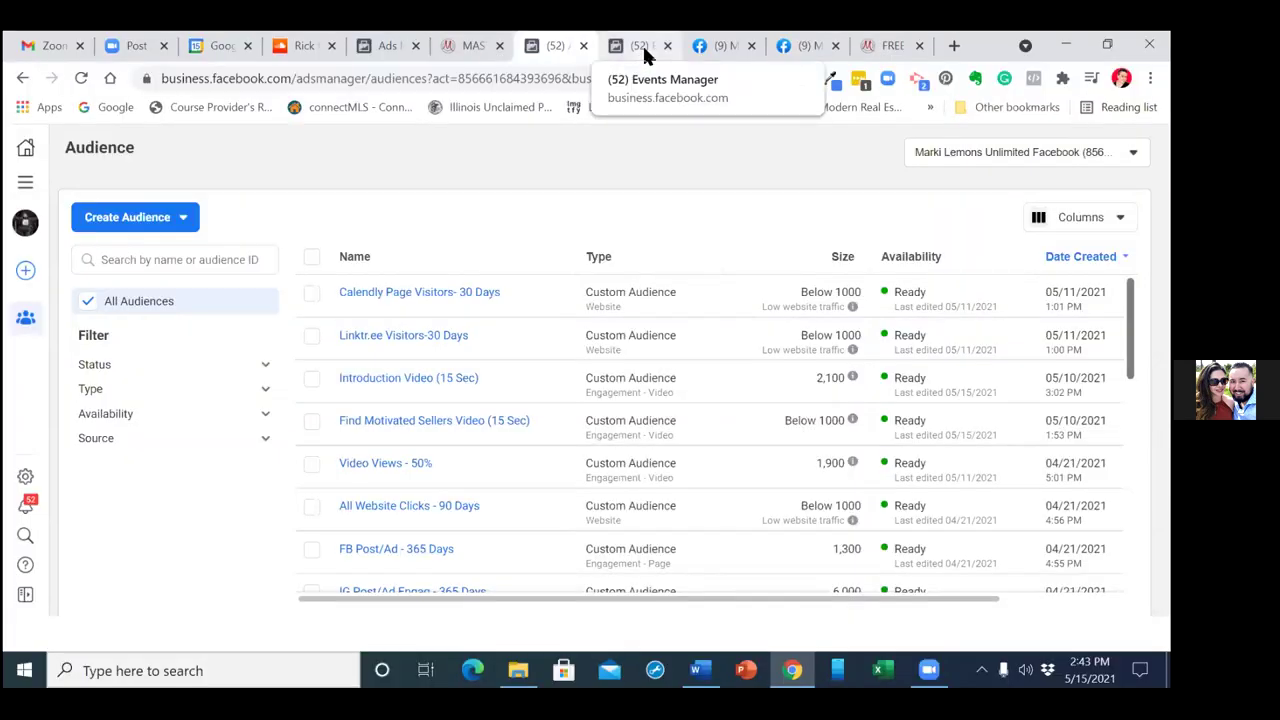
pyautogui.click(645, 50)
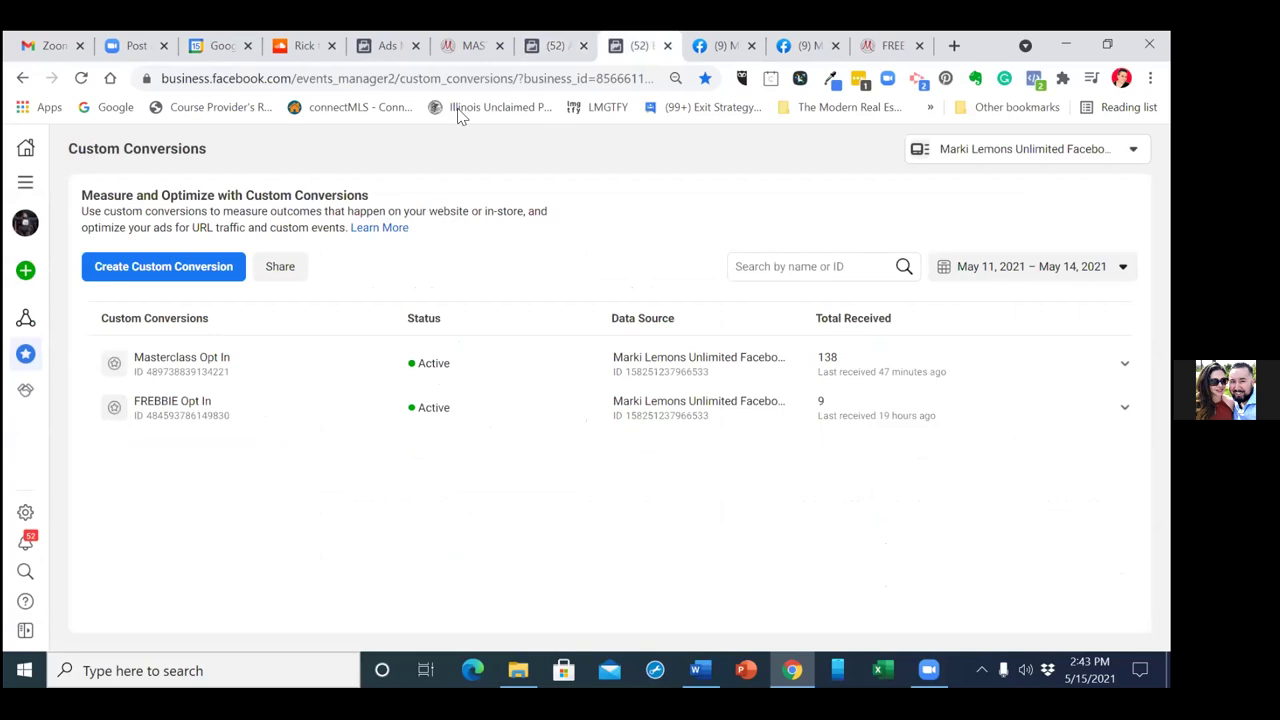
pyautogui.click(393, 58)
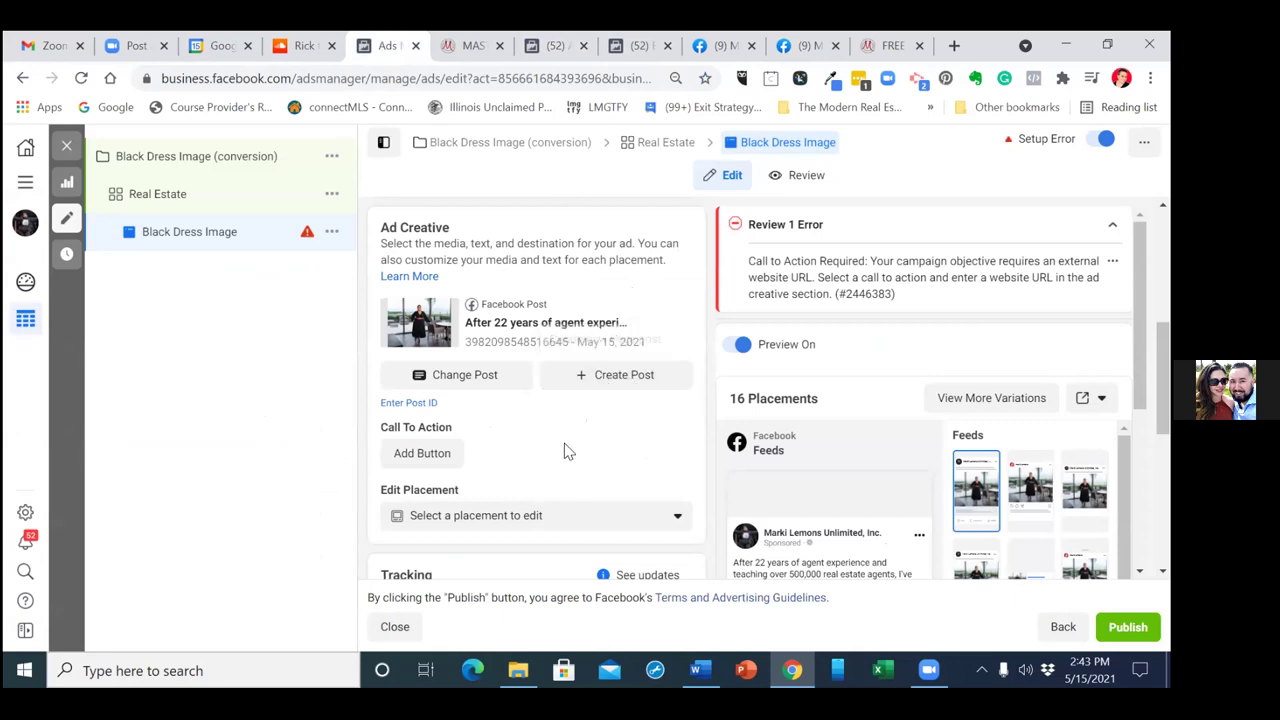
# Open and close the ad creative's new-post form, and switch the ad setup from the existing post to Create Ad
pyautogui.click(617, 376)
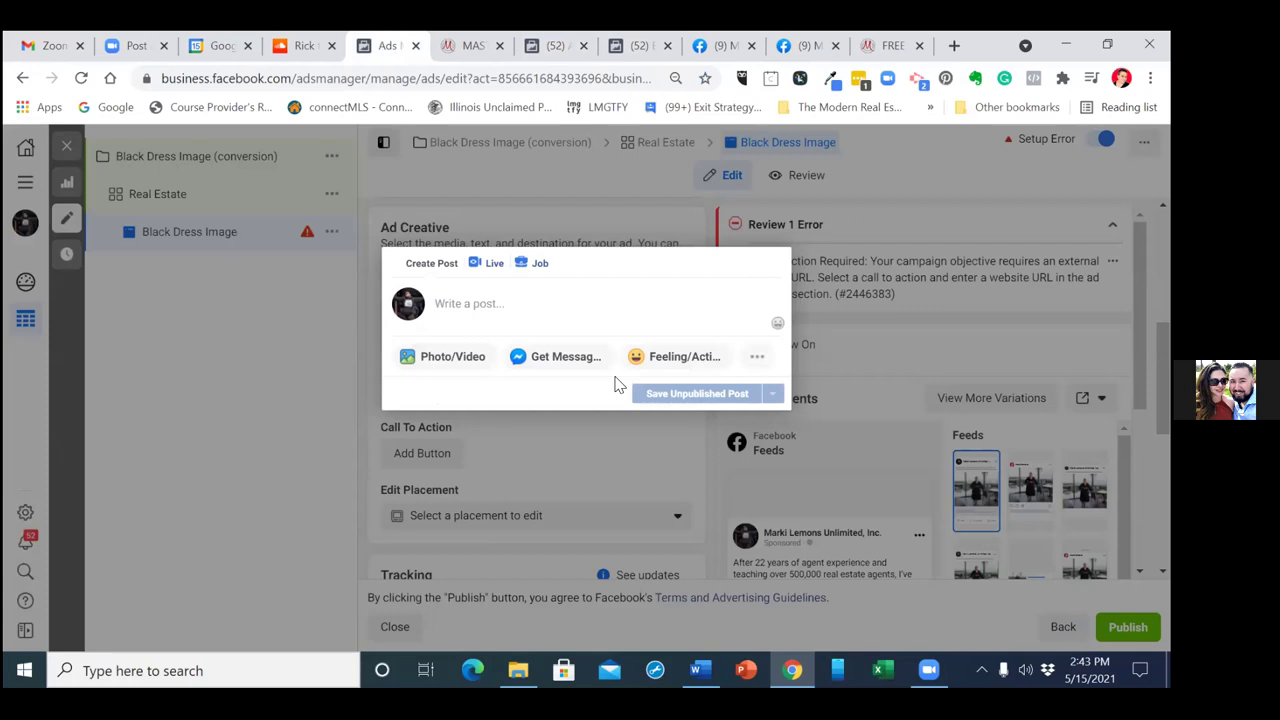
pyautogui.click(820, 224)
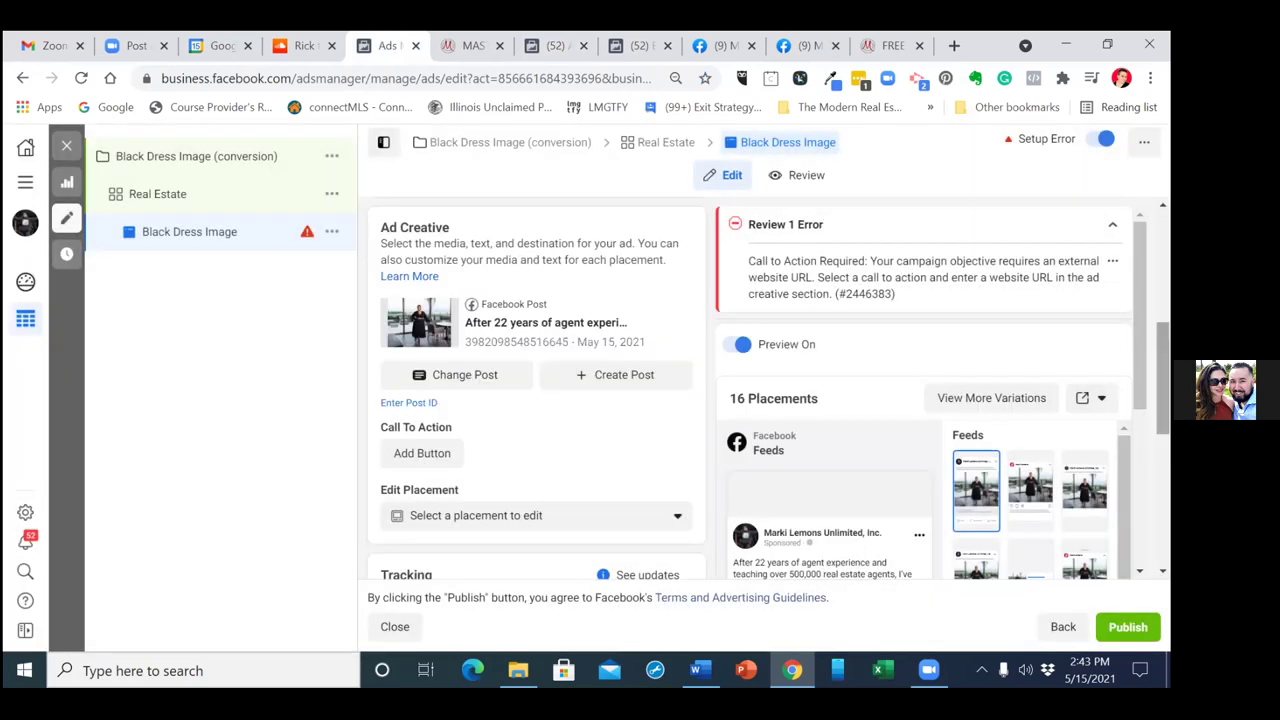
pyautogui.scroll(5, 536, 400)
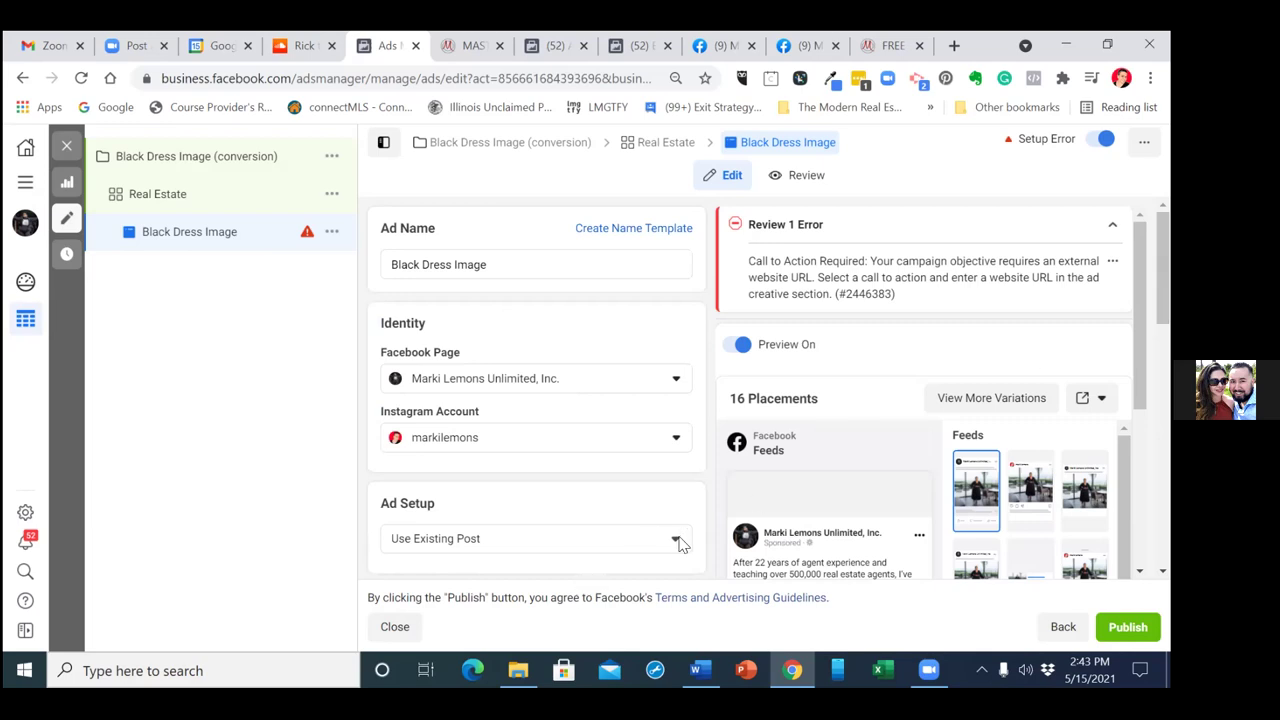
pyautogui.click(445, 542)
pyautogui.click(399, 578)
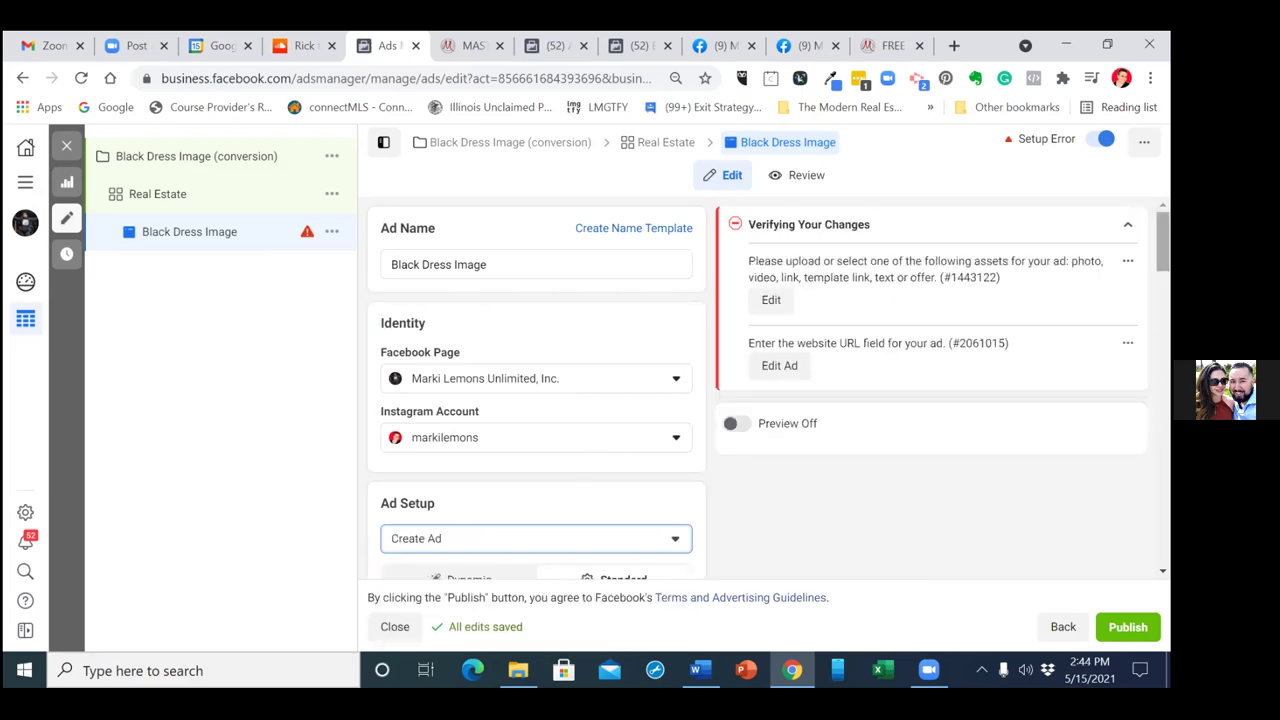
pyautogui.scroll(-2, 536, 400)
pyautogui.scroll(-1, 536, 400)
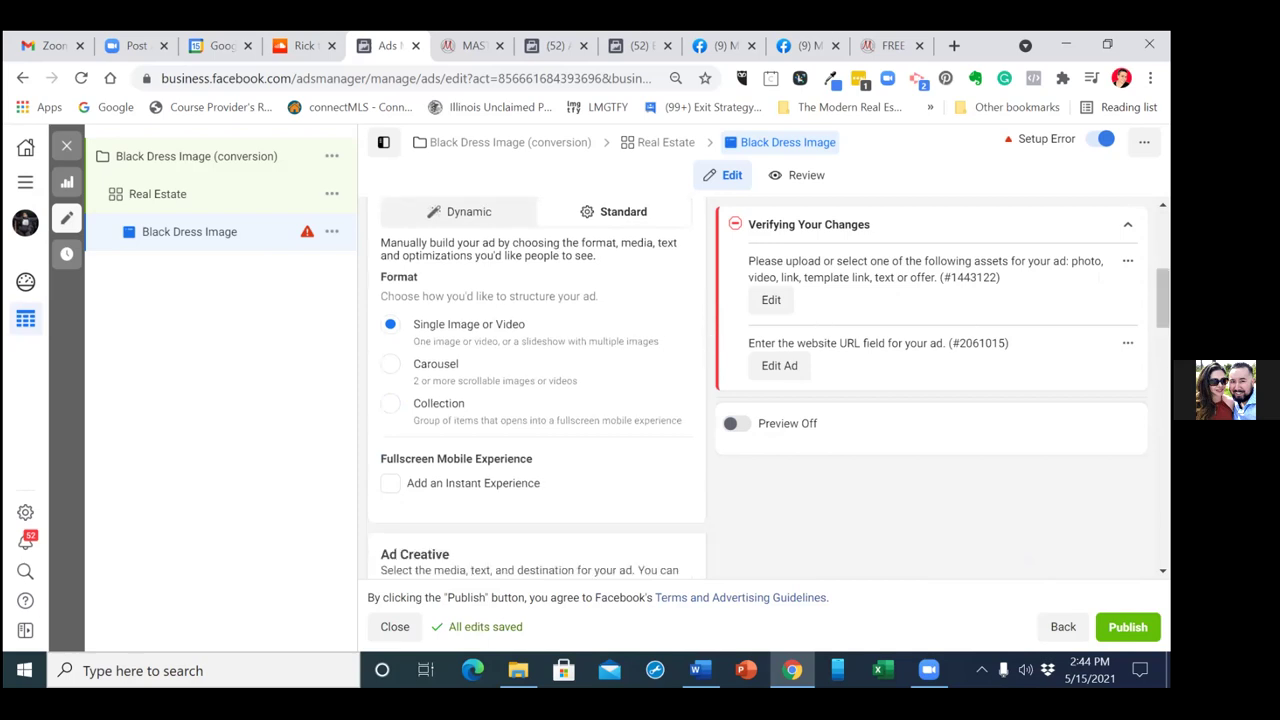
# Review the ad's setup and format options, and choose Single Image or Video as the format
pyautogui.scroll(1, 536, 390)
pyautogui.scroll(3, 536, 390)
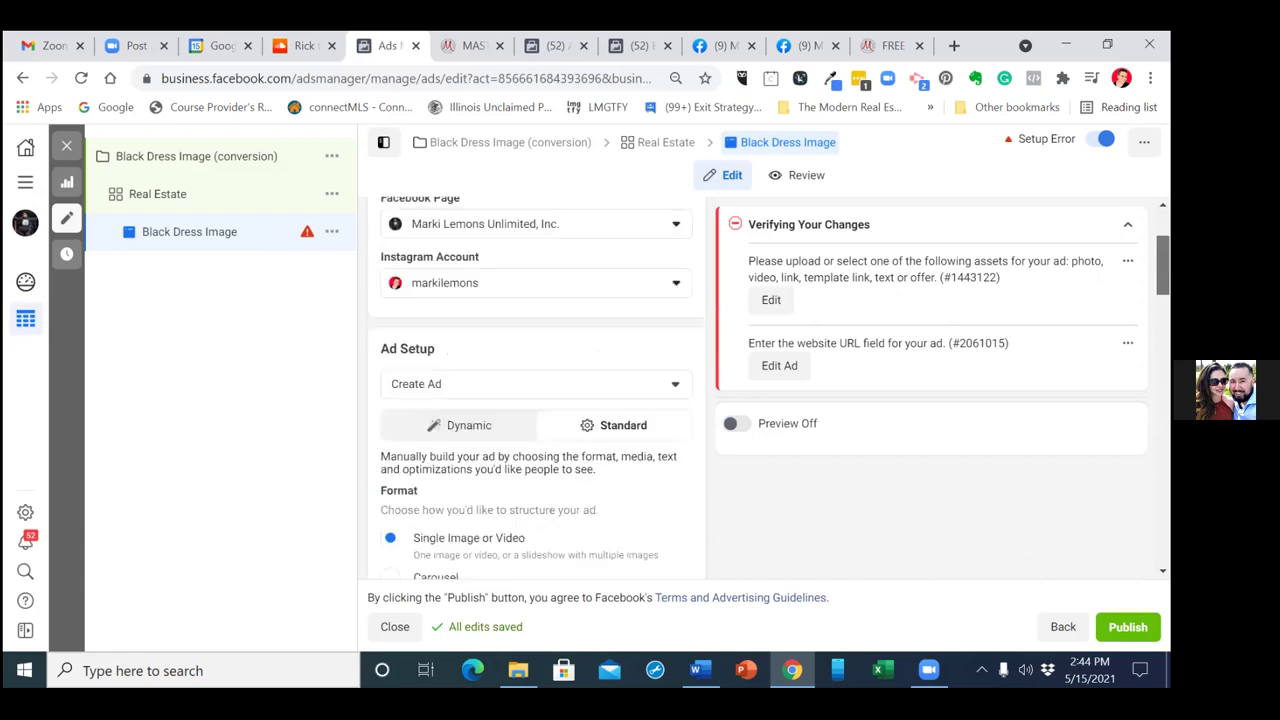
pyautogui.scroll(-3, 536, 390)
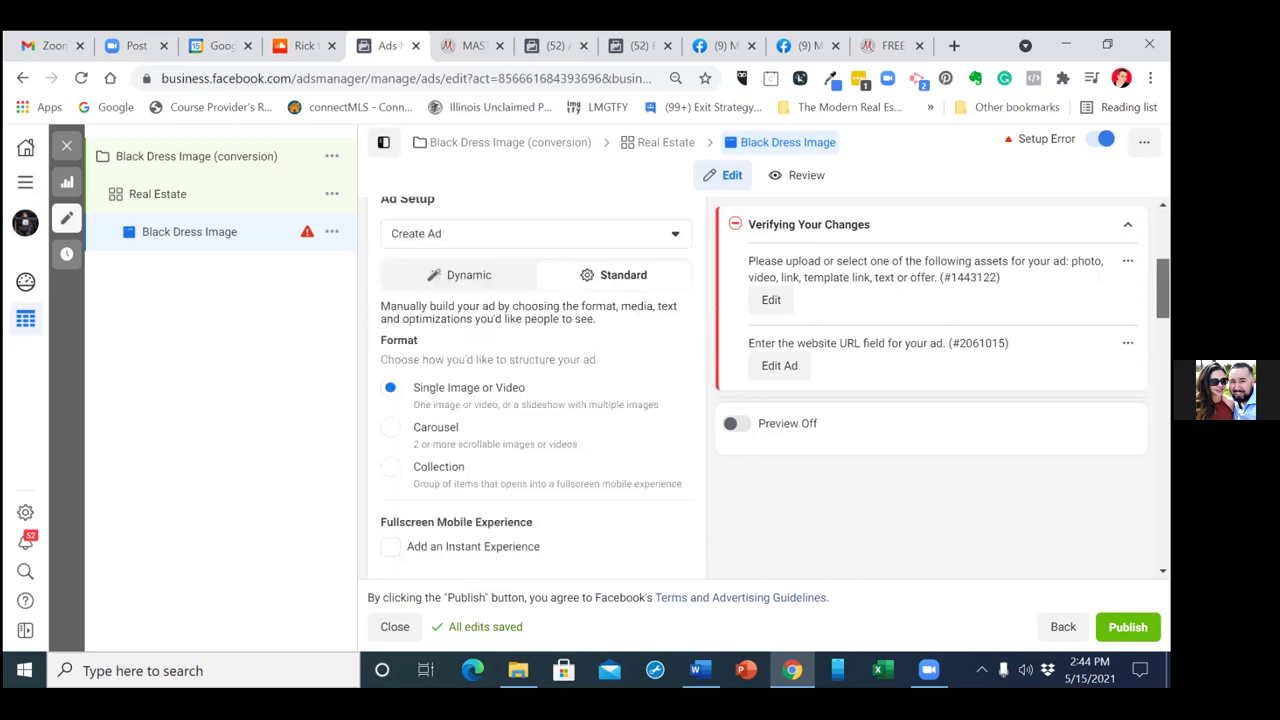
pyautogui.scroll(-1, 536, 390)
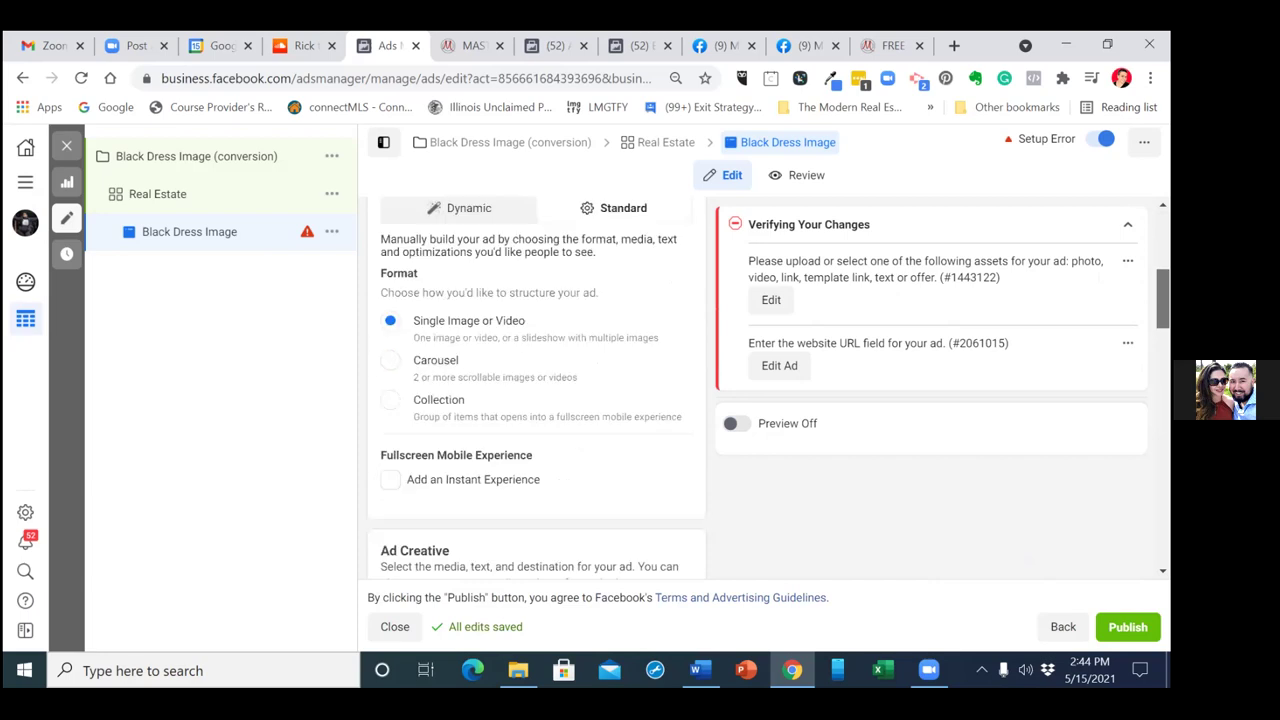
pyautogui.click(480, 330)
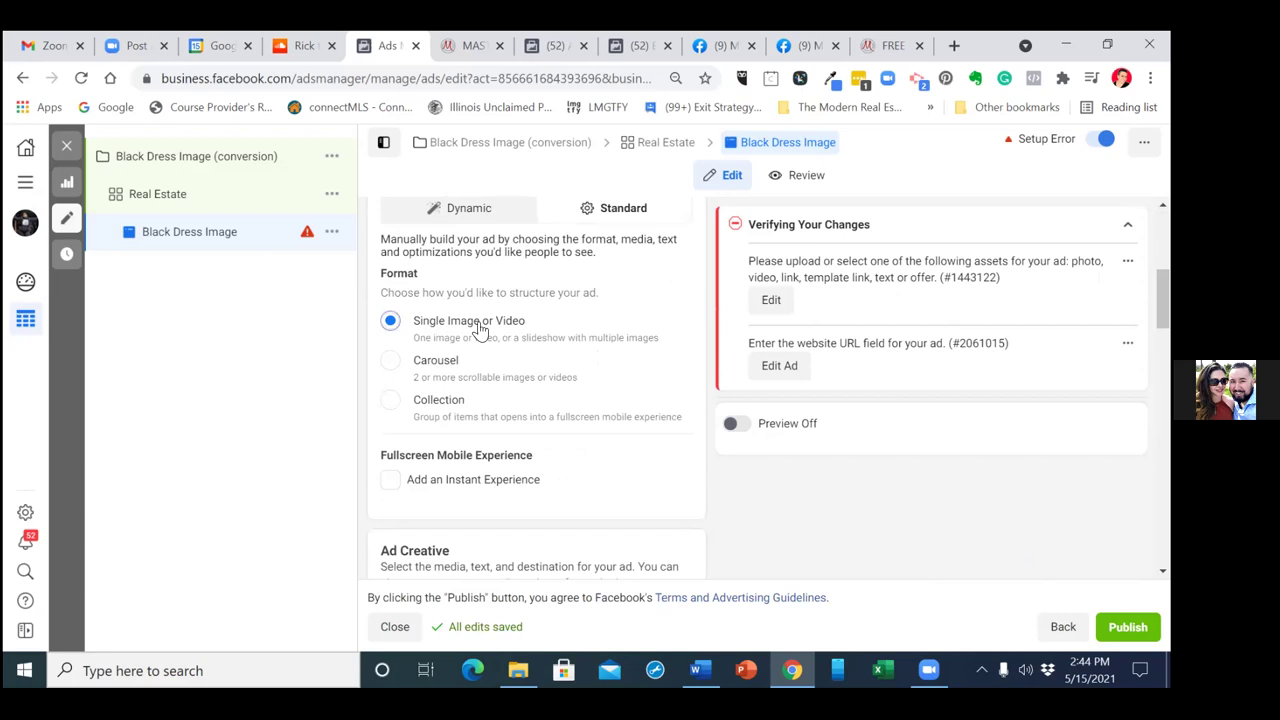
pyautogui.click(480, 330)
# Add the 2048 × 1589 black dress photo from the 2020 Who's Who folder as the ad's image, and continue to the creative optimization
pyautogui.scroll(-1, 536, 390)
pyautogui.scroll(-3, 536, 390)
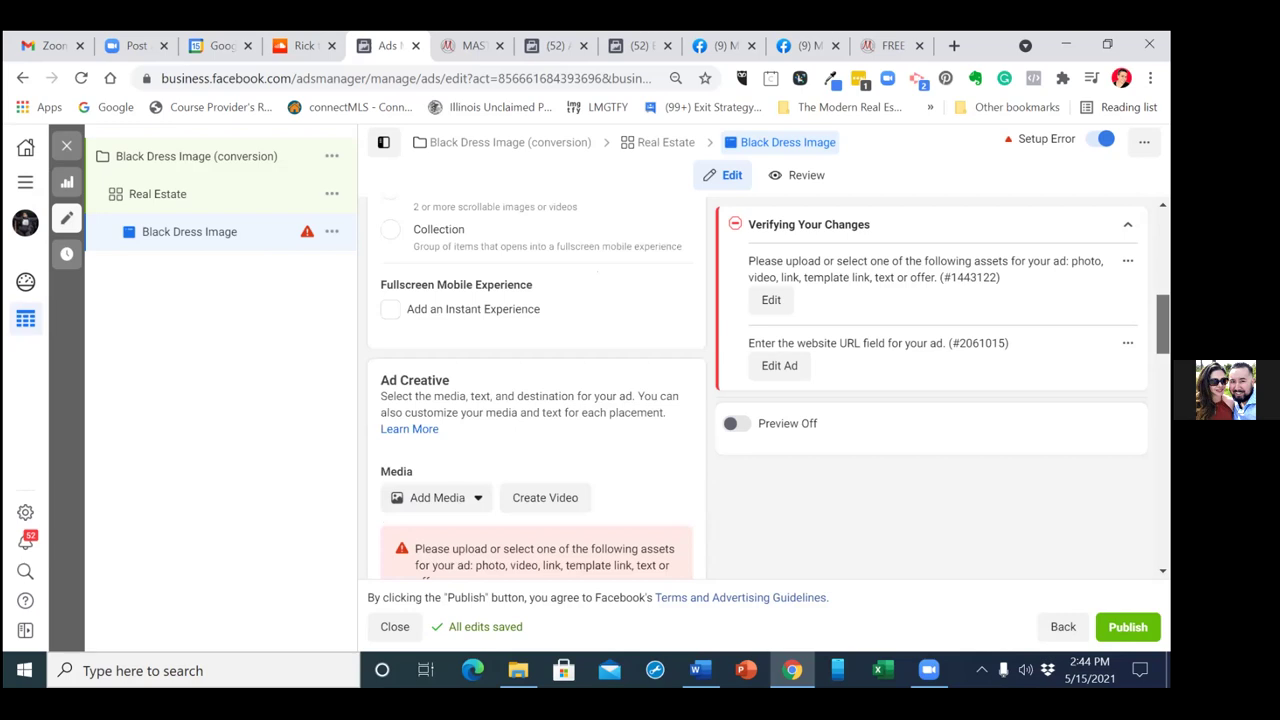
pyautogui.scroll(-4, 536, 390)
pyautogui.scroll(1, 566, 398)
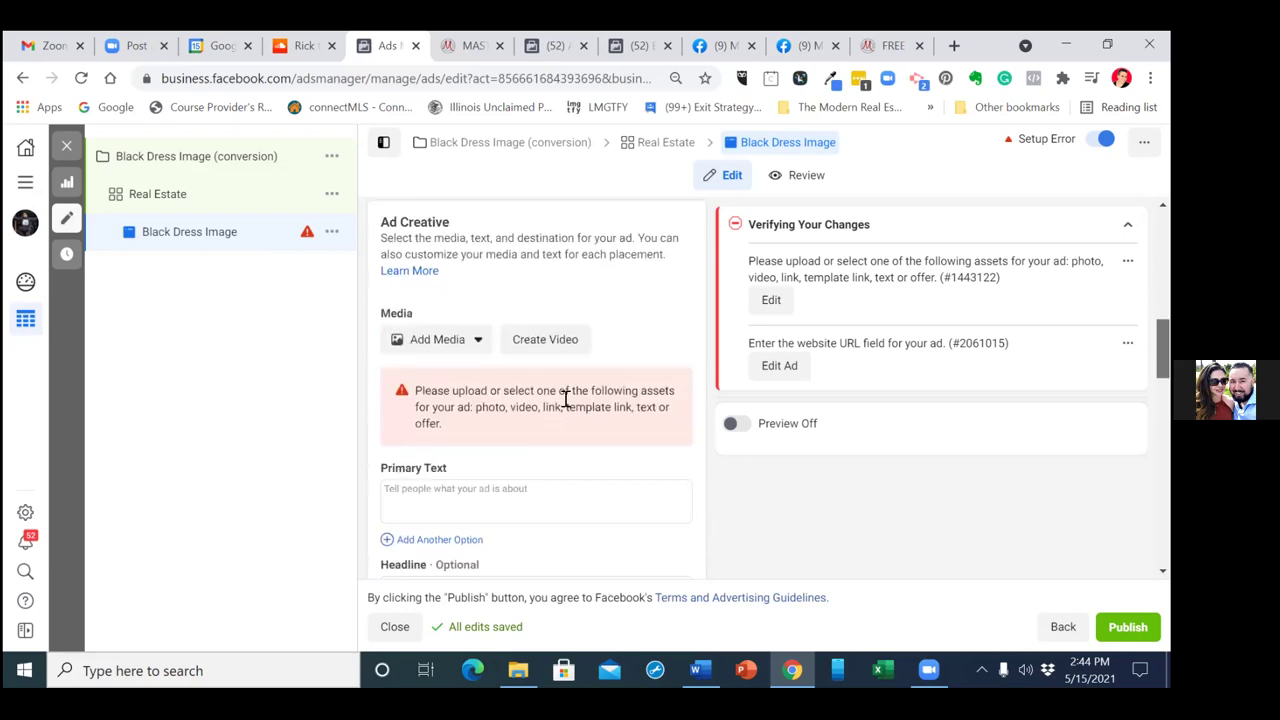
pyautogui.click(440, 340)
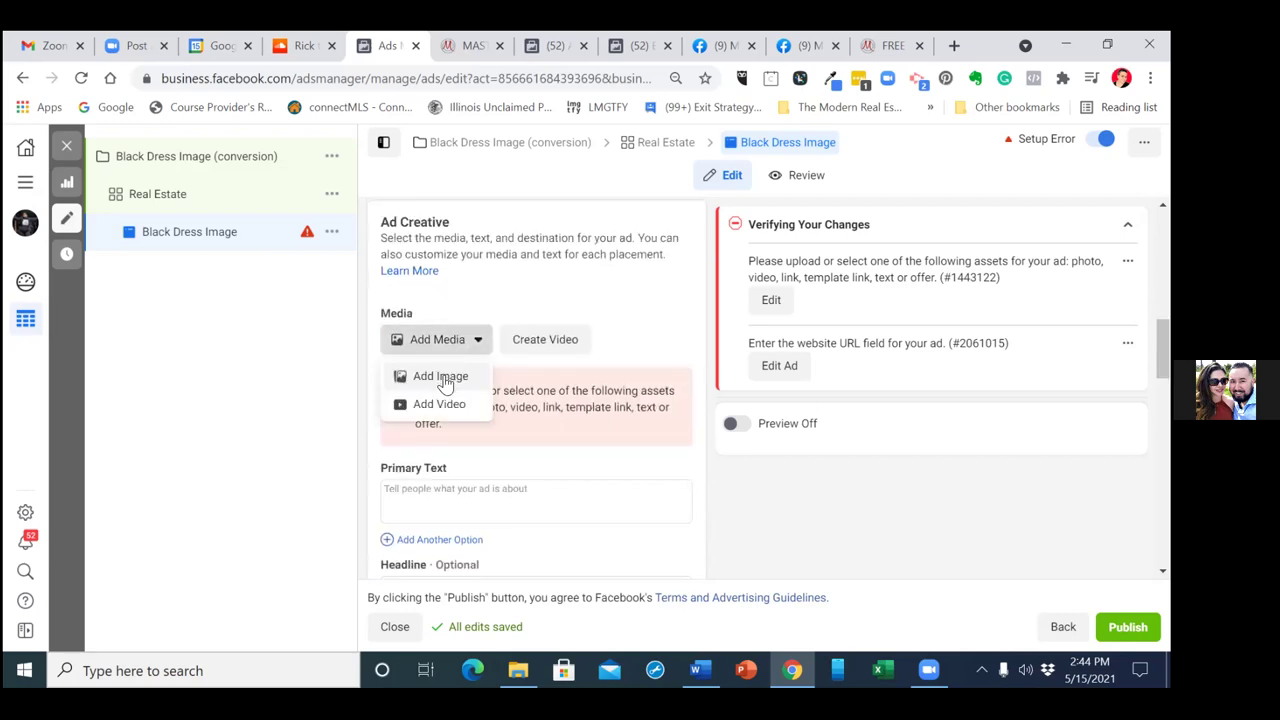
pyautogui.click(443, 376)
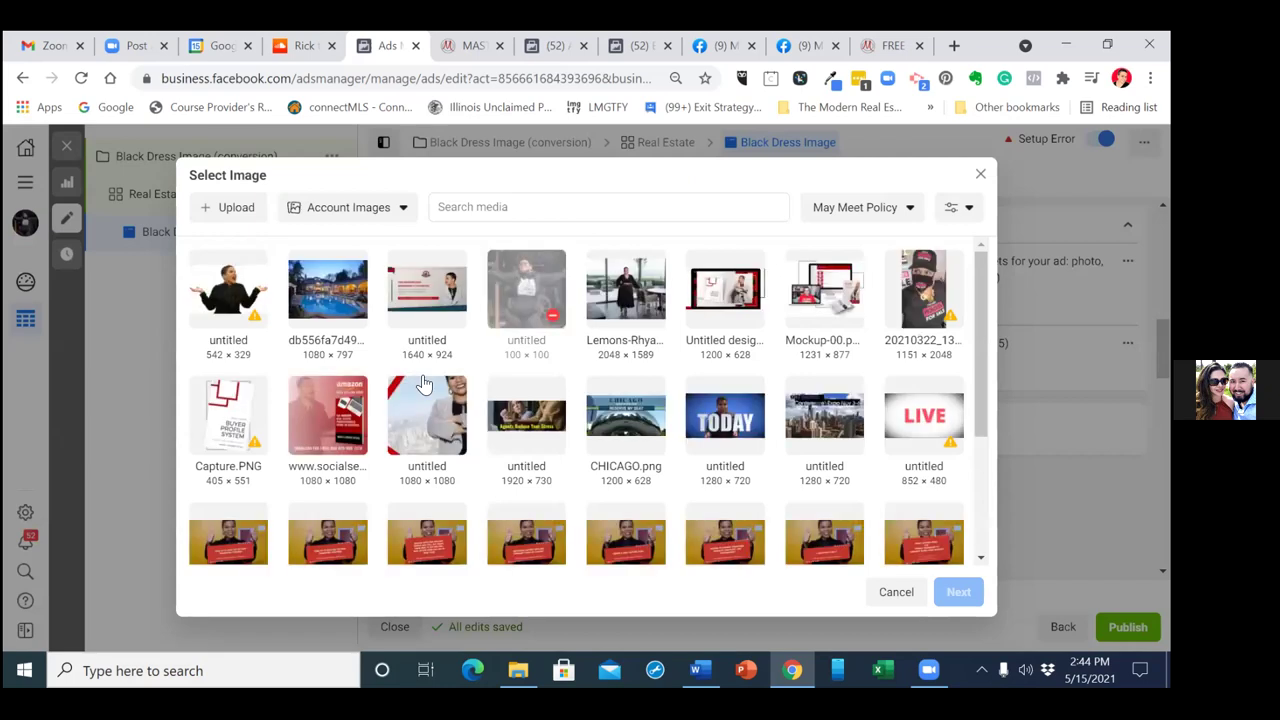
pyautogui.click(220, 215)
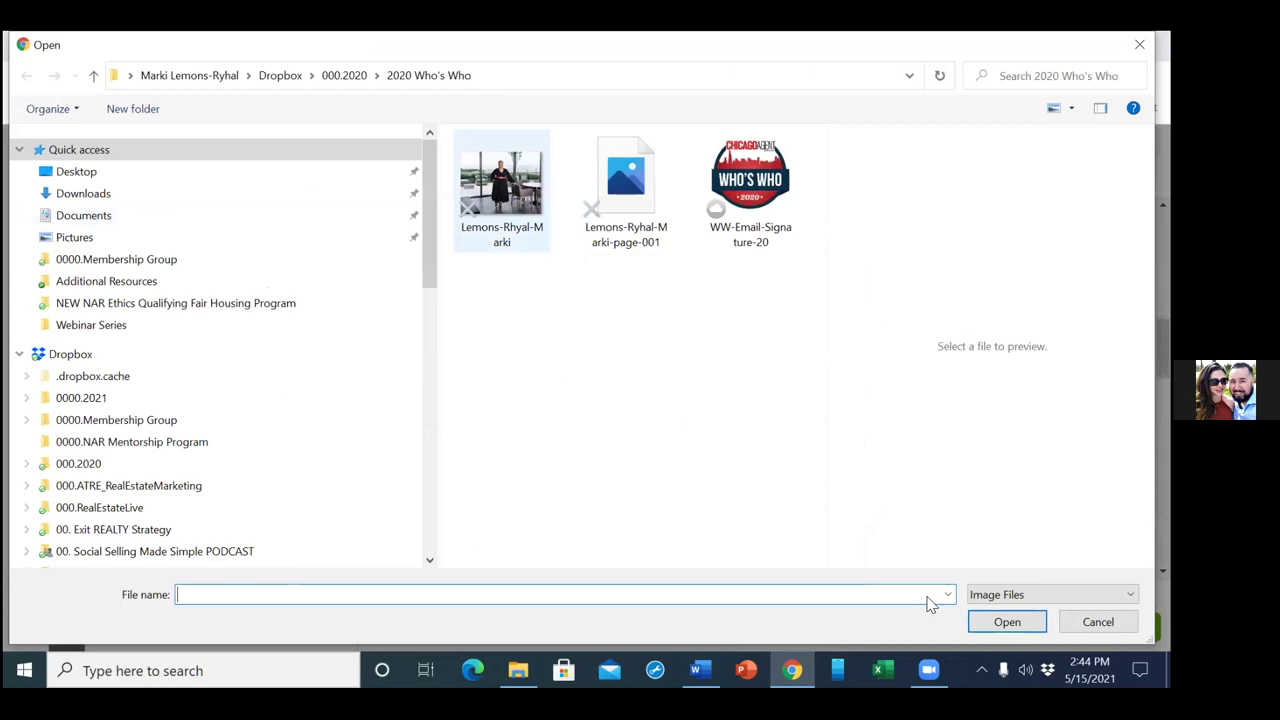
pyautogui.click(1006, 622)
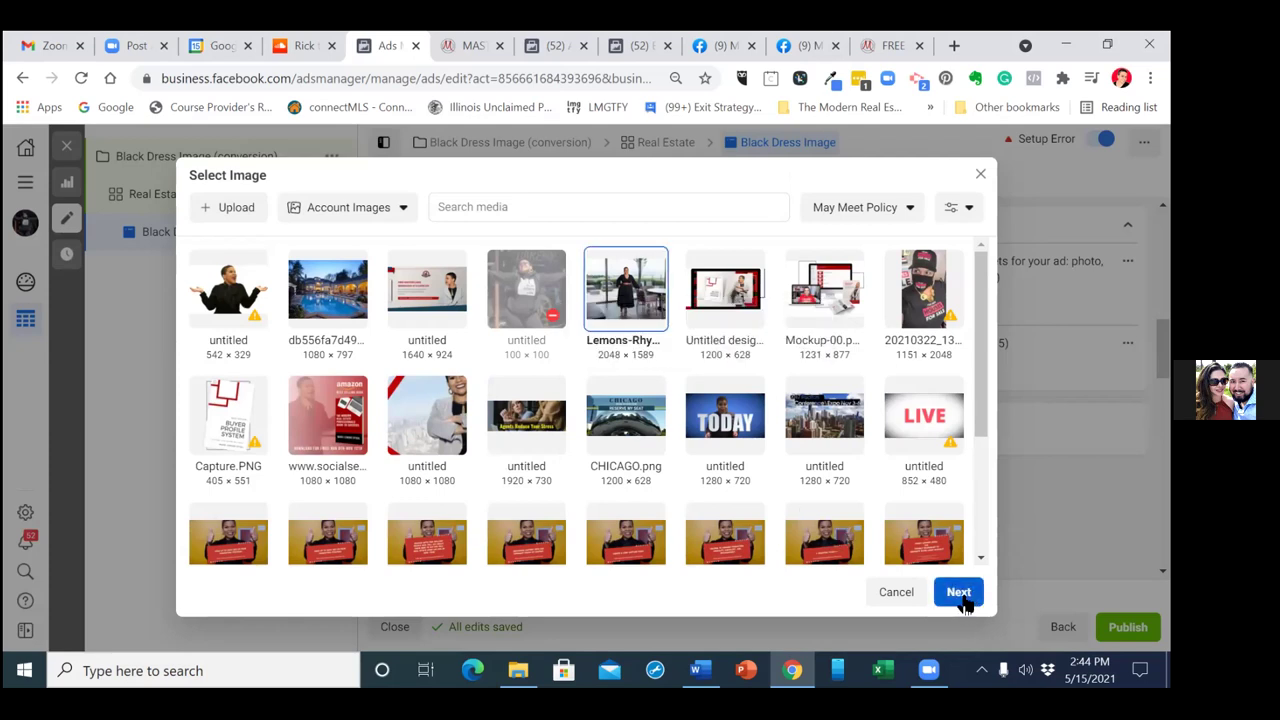
pyautogui.click(958, 594)
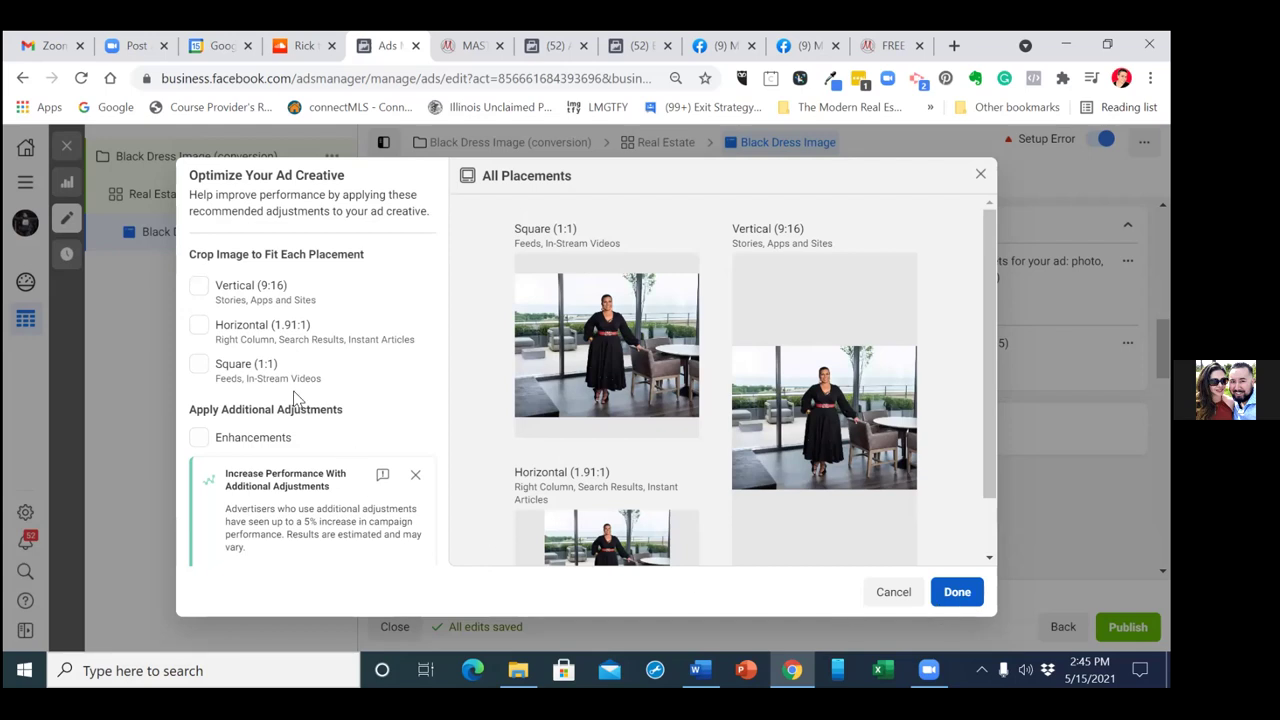
# Try the Vertical (9:16) and Horizontal (1.91:1) crops on the ad image, and clear both again
pyautogui.click(198, 289)
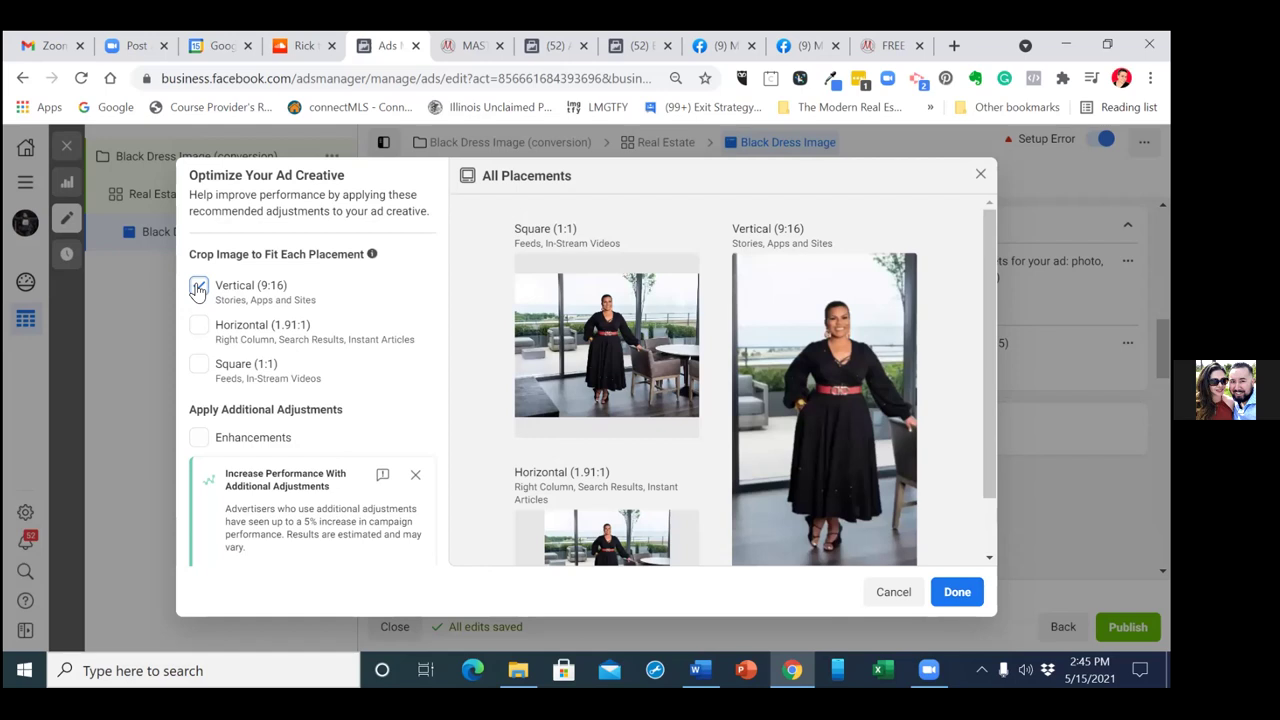
pyautogui.scroll(-1, 993, 296)
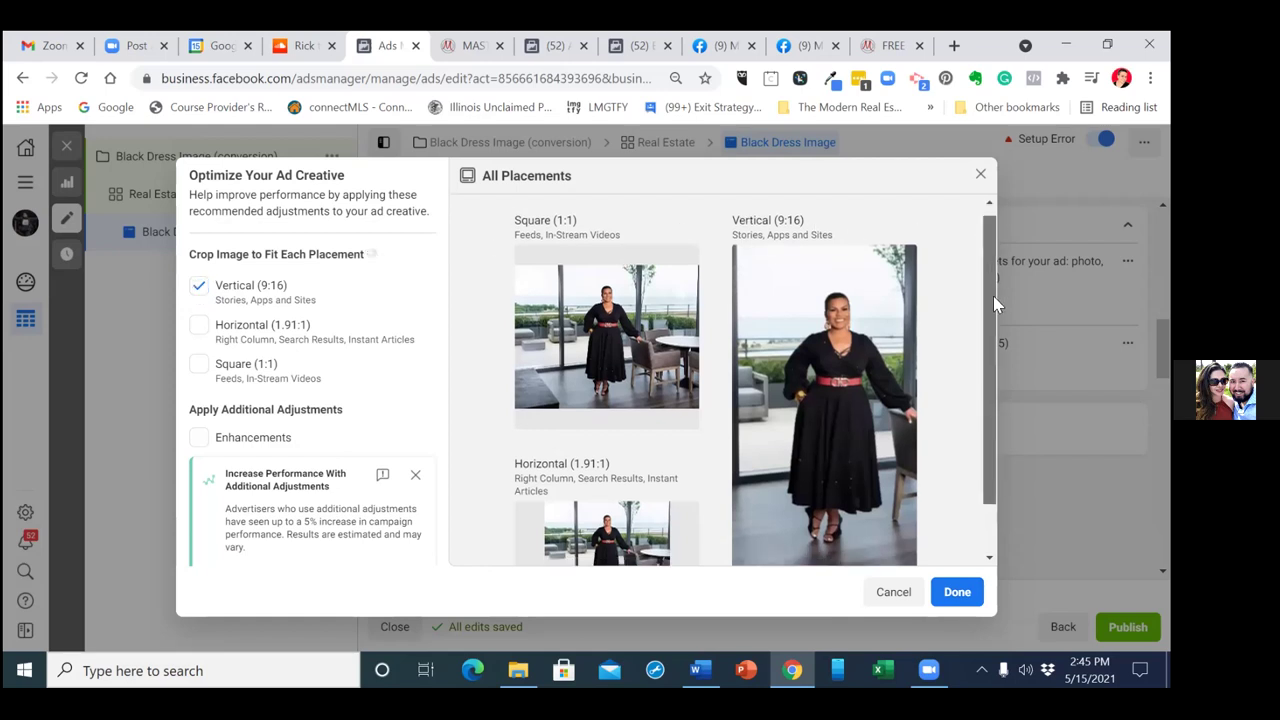
pyautogui.scroll(-2, 993, 300)
pyautogui.scroll(1, 984, 259)
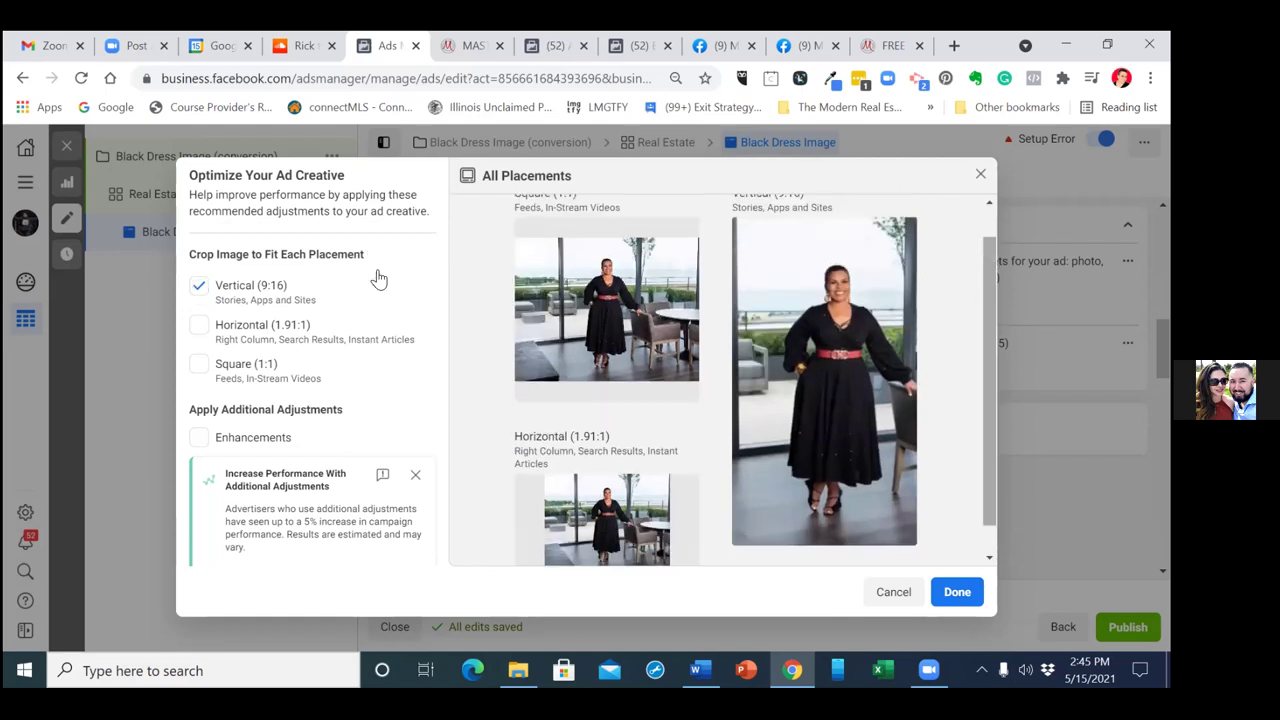
pyautogui.click(200, 336)
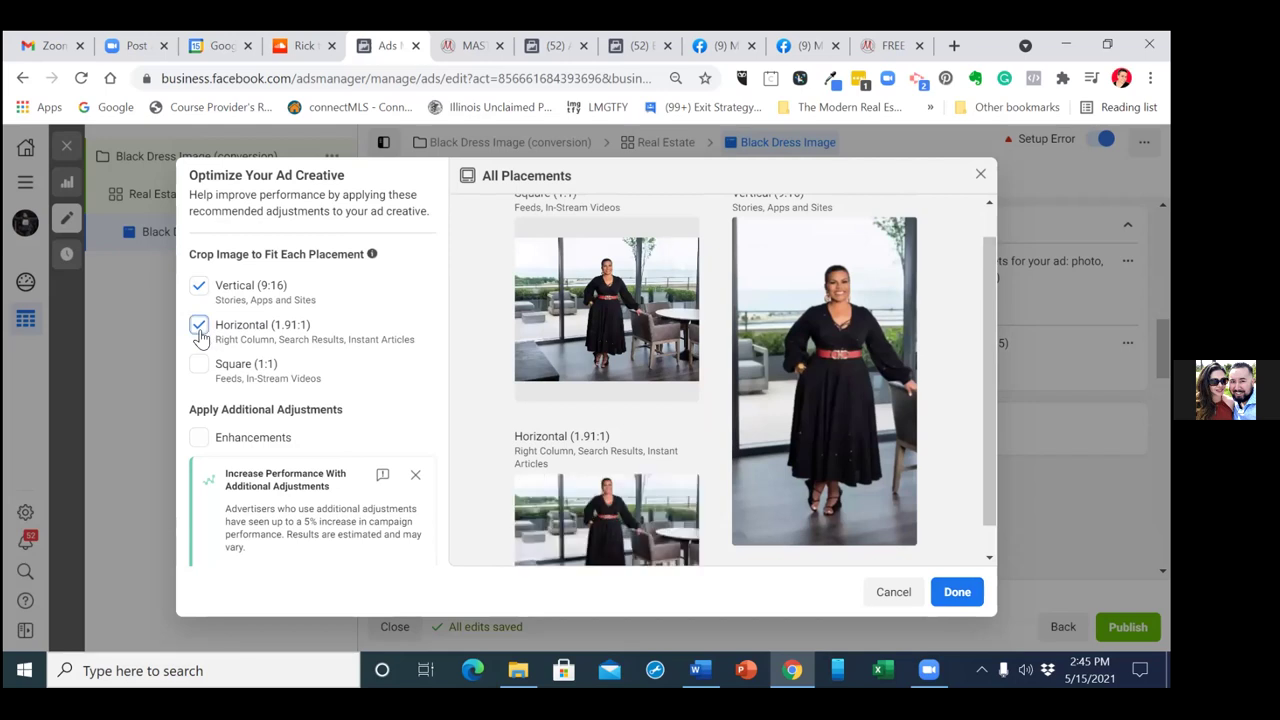
pyautogui.scroll(-1, 994, 320)
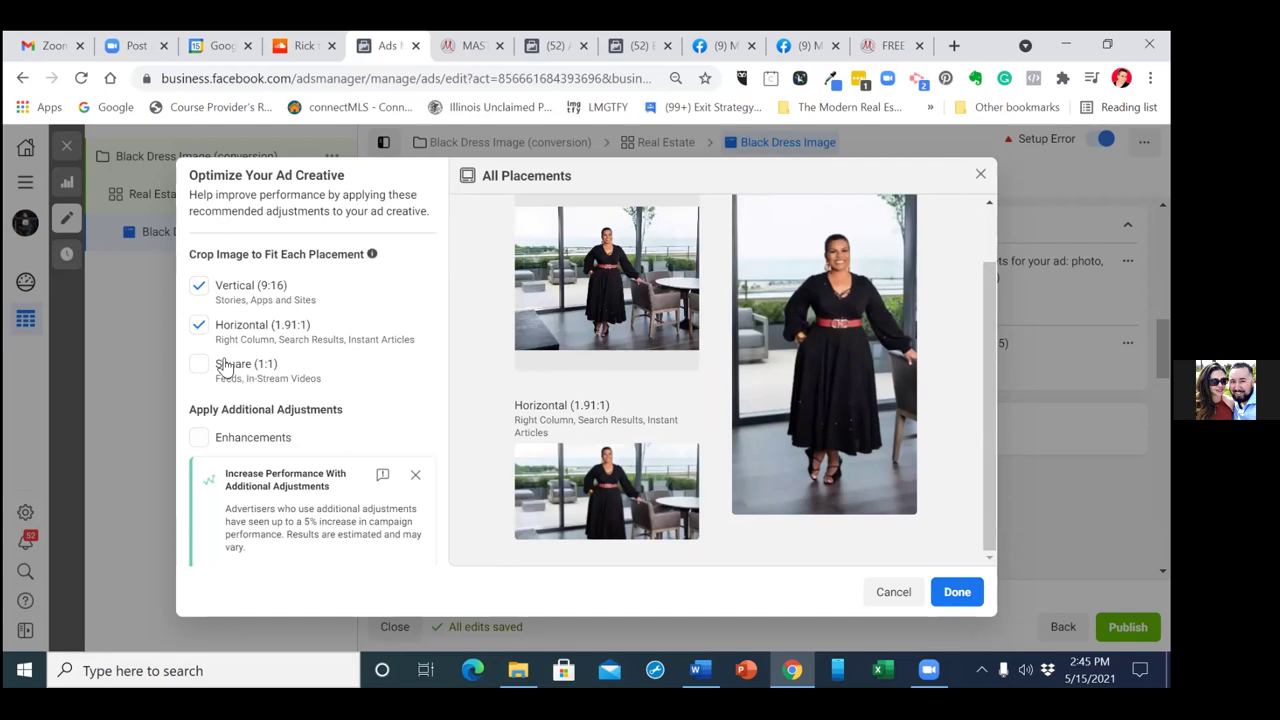
pyautogui.click(199, 289)
pyautogui.click(198, 332)
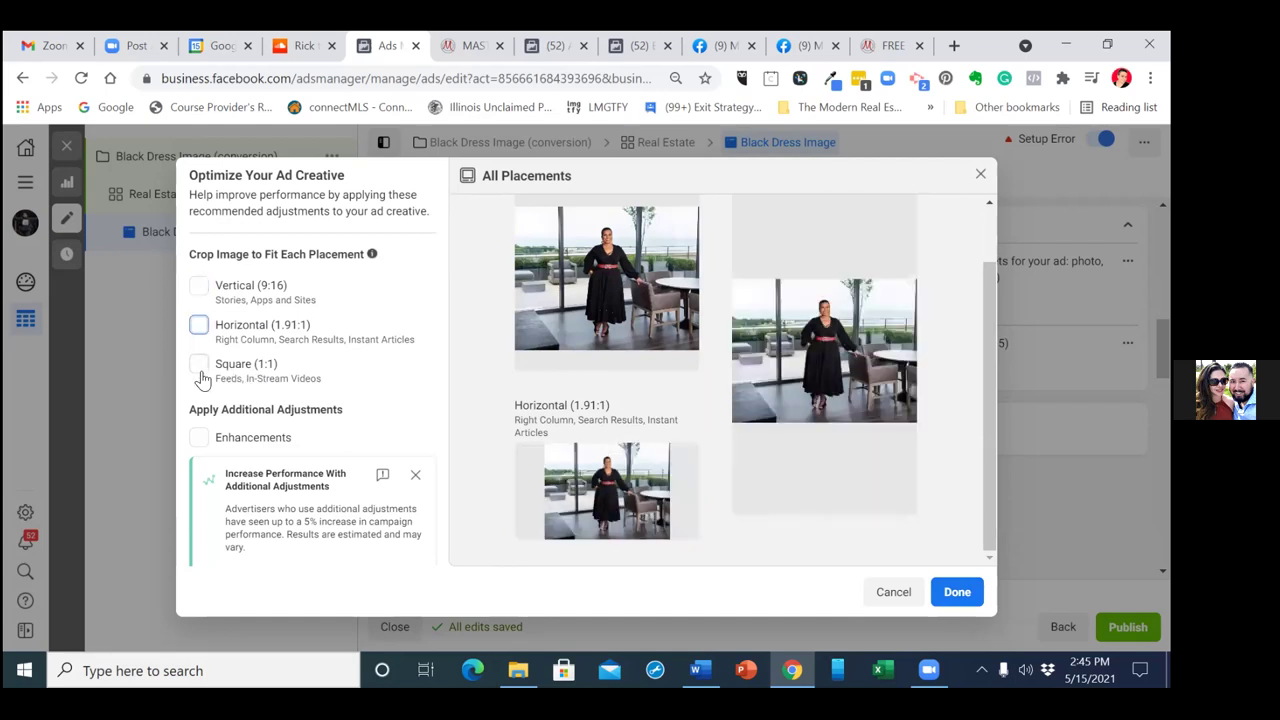
# Enable the Square, Horizontal and Vertical crops for the ad image, and shift the 9:16 crop slightly toward the chair
pyautogui.click(203, 379)
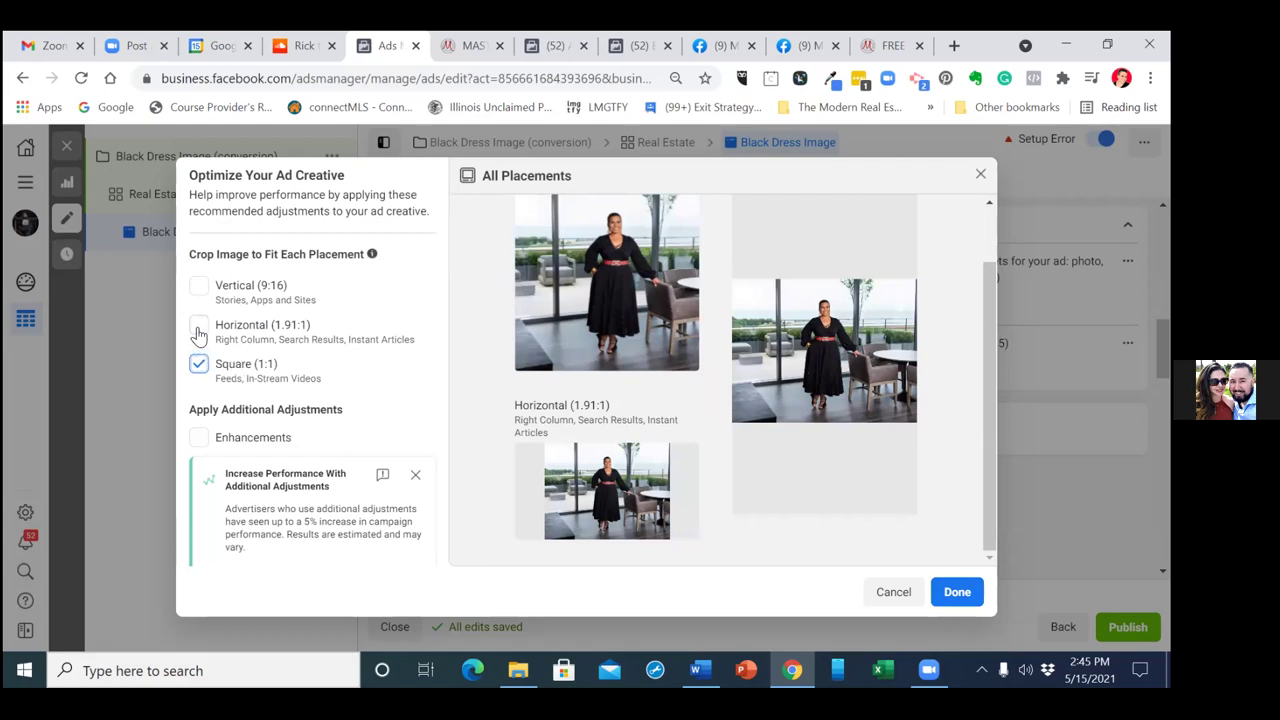
pyautogui.moveTo(588, 496)
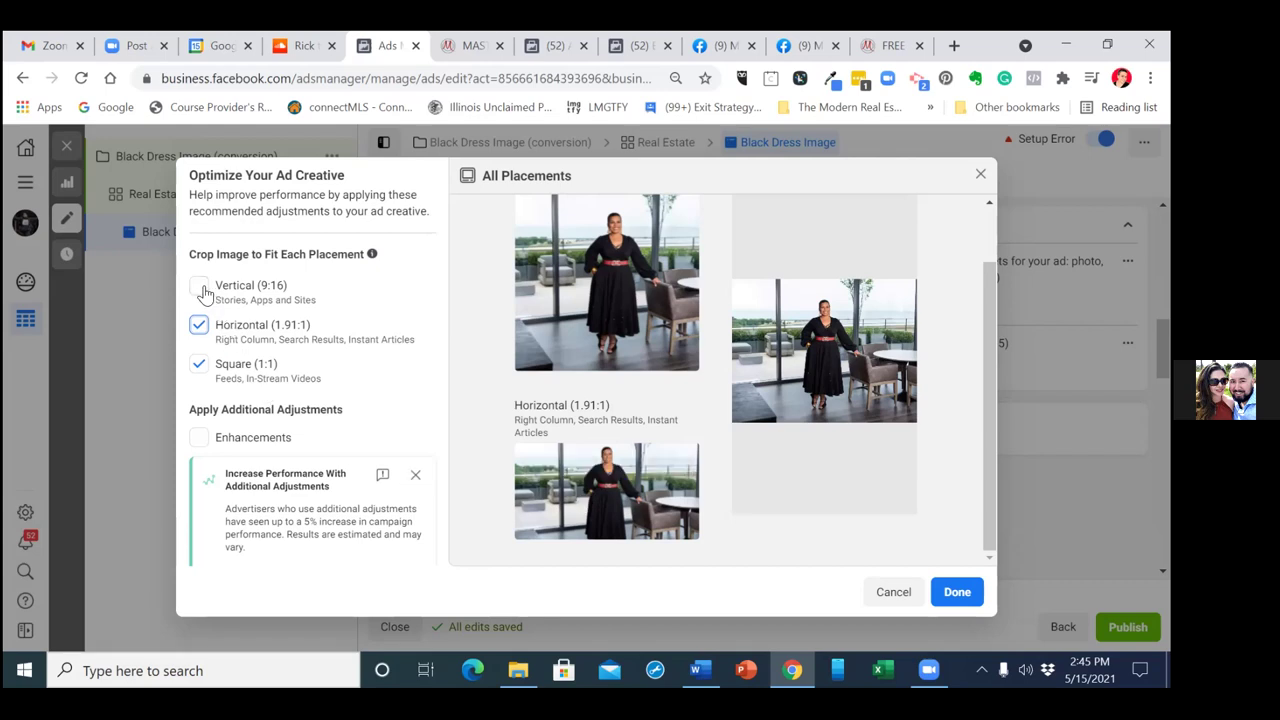
pyautogui.moveTo(860, 348)
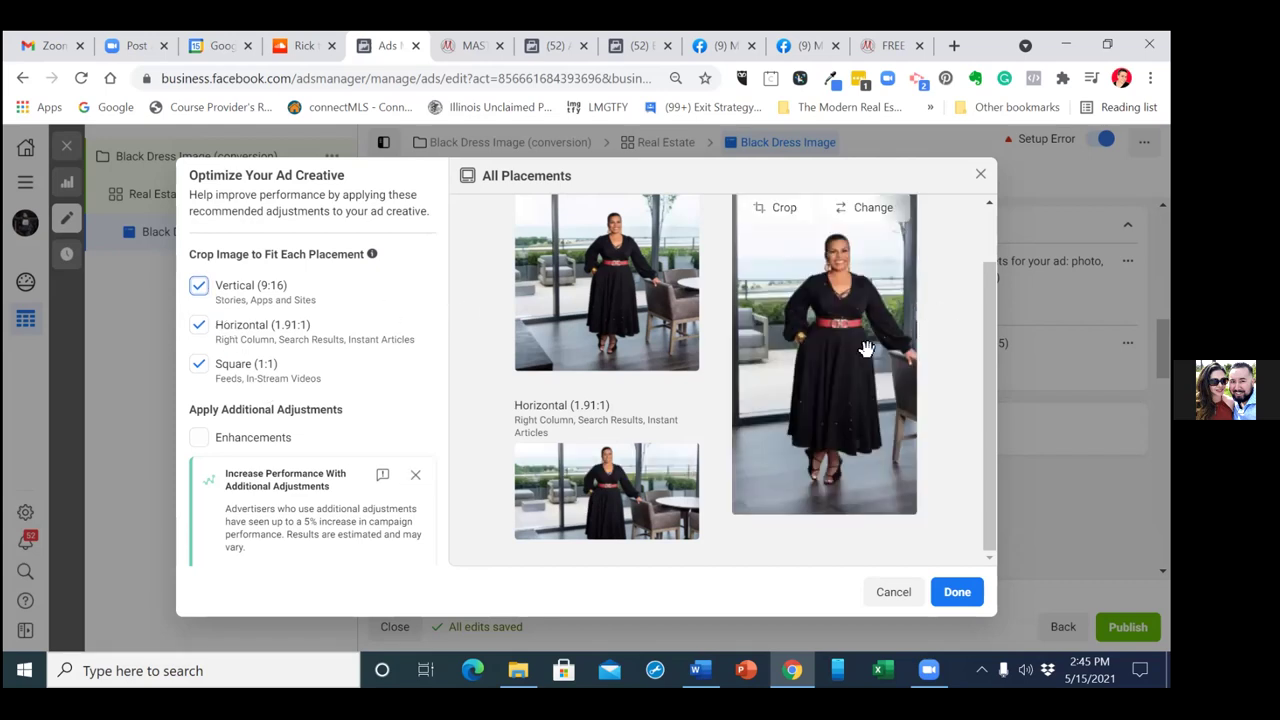
pyautogui.click(777, 214)
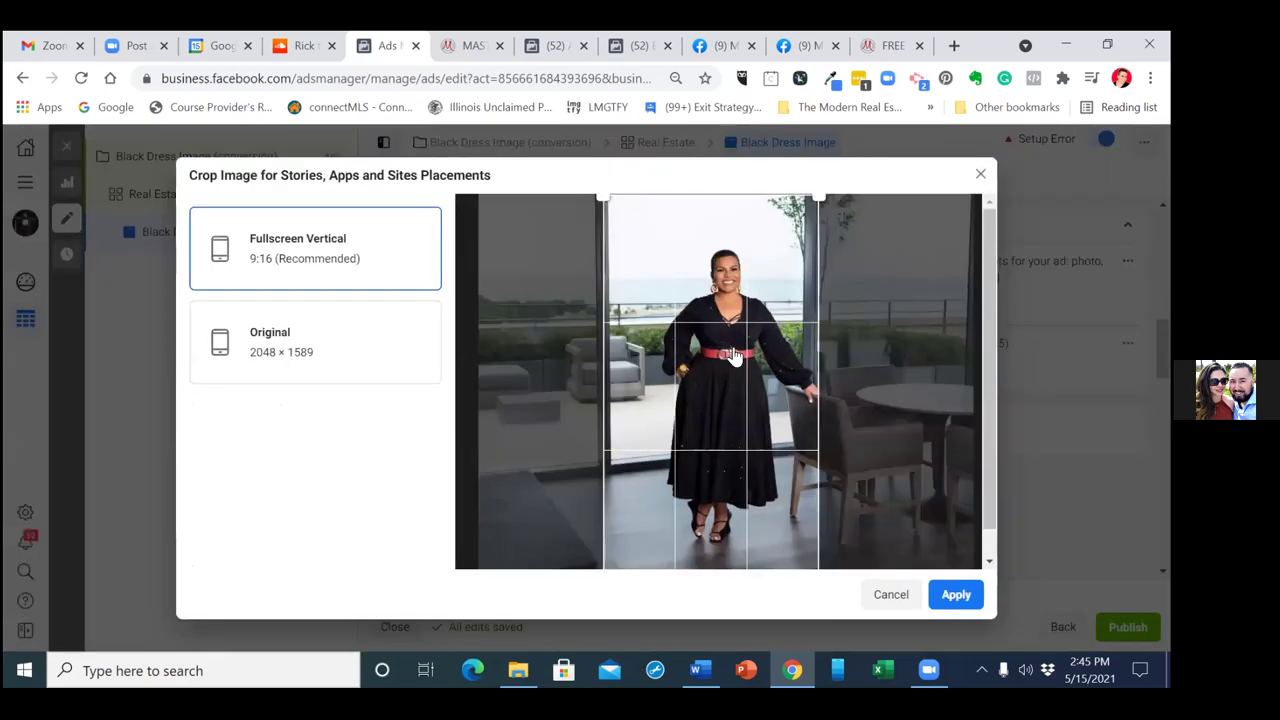
pyautogui.moveTo(742, 358); pyautogui.dragTo(755, 357)
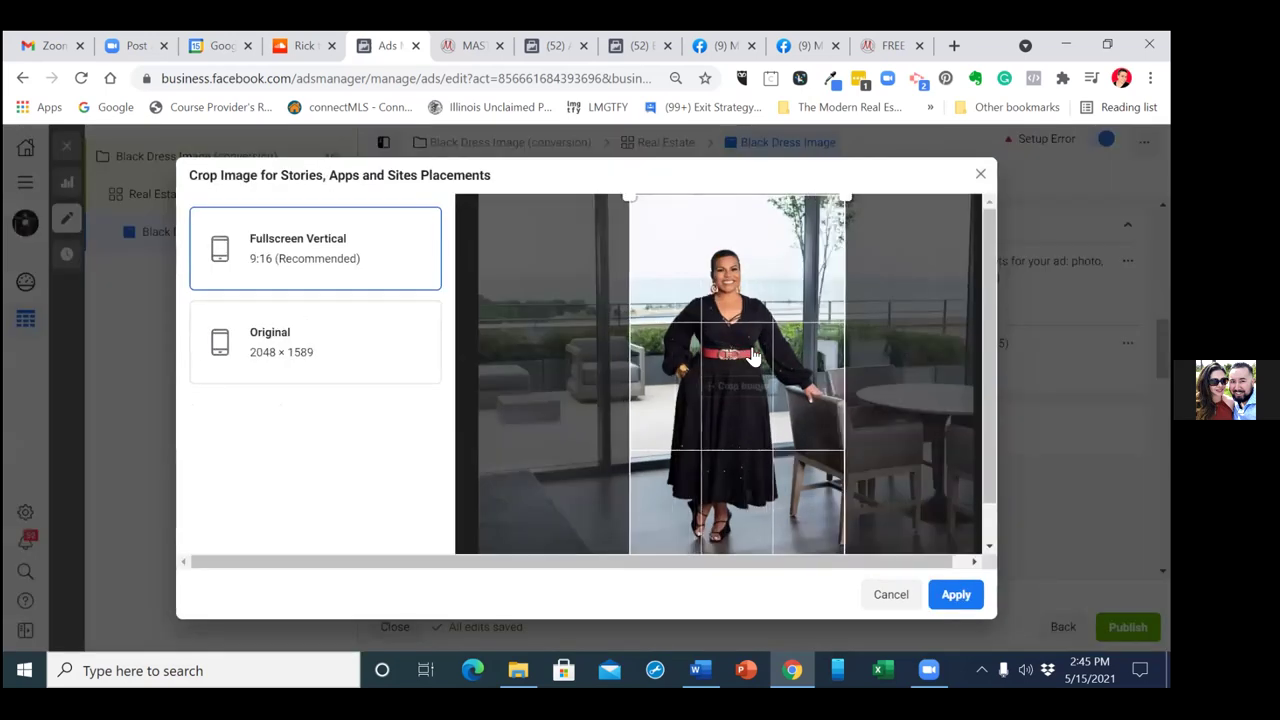
pyautogui.click(966, 596)
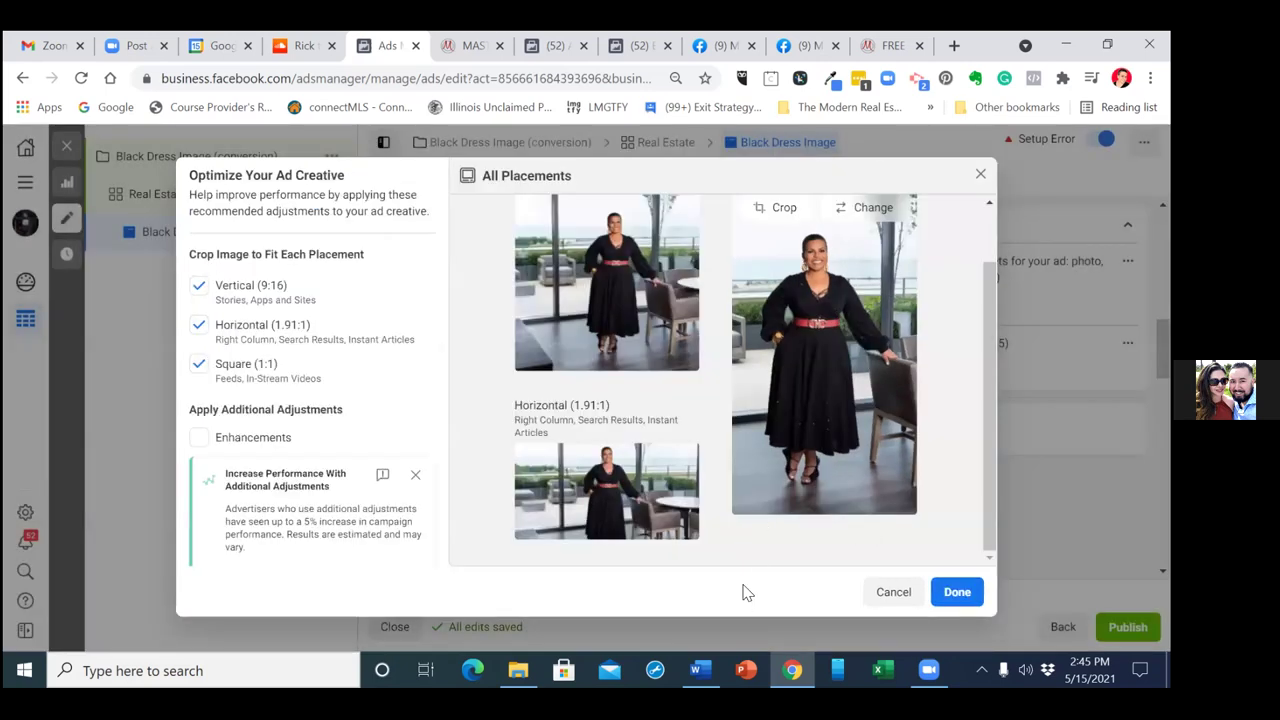
# Apply the recommended 1.91:1 framing to the image's Horizontal crop for Right Column, Search Results and Instant Articles
pyautogui.moveTo(603, 514)
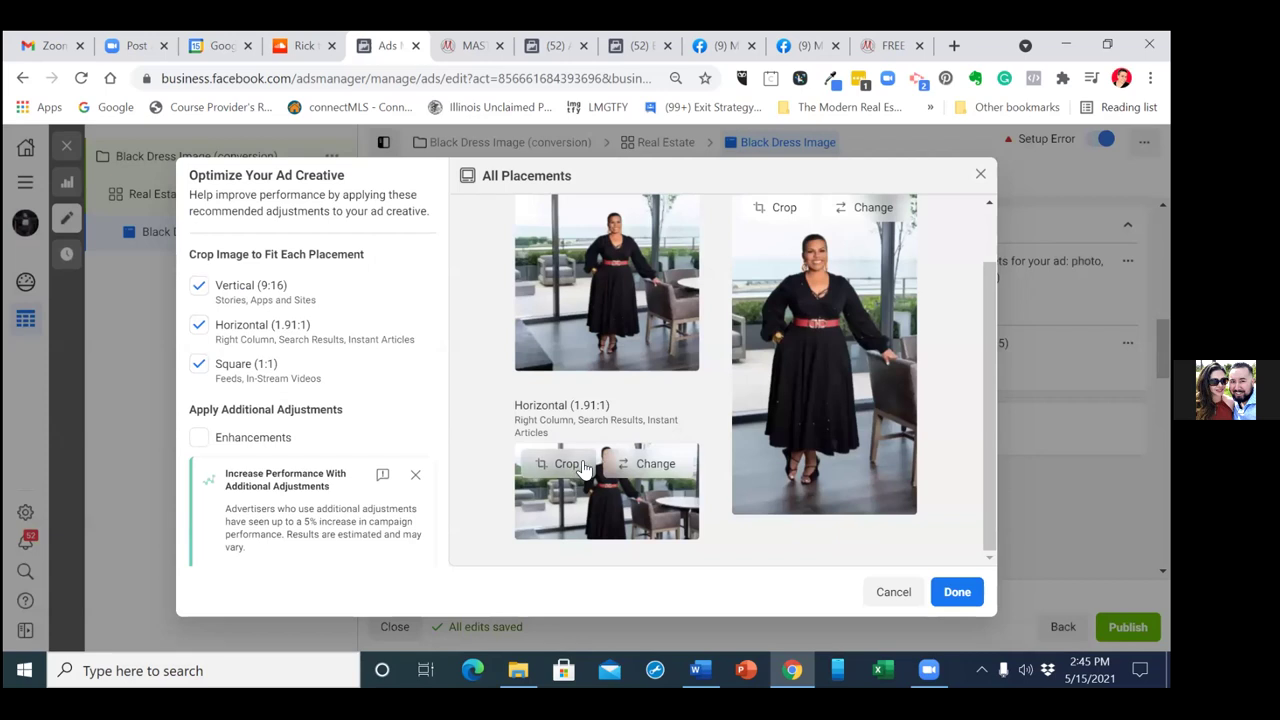
pyautogui.click(706, 461)
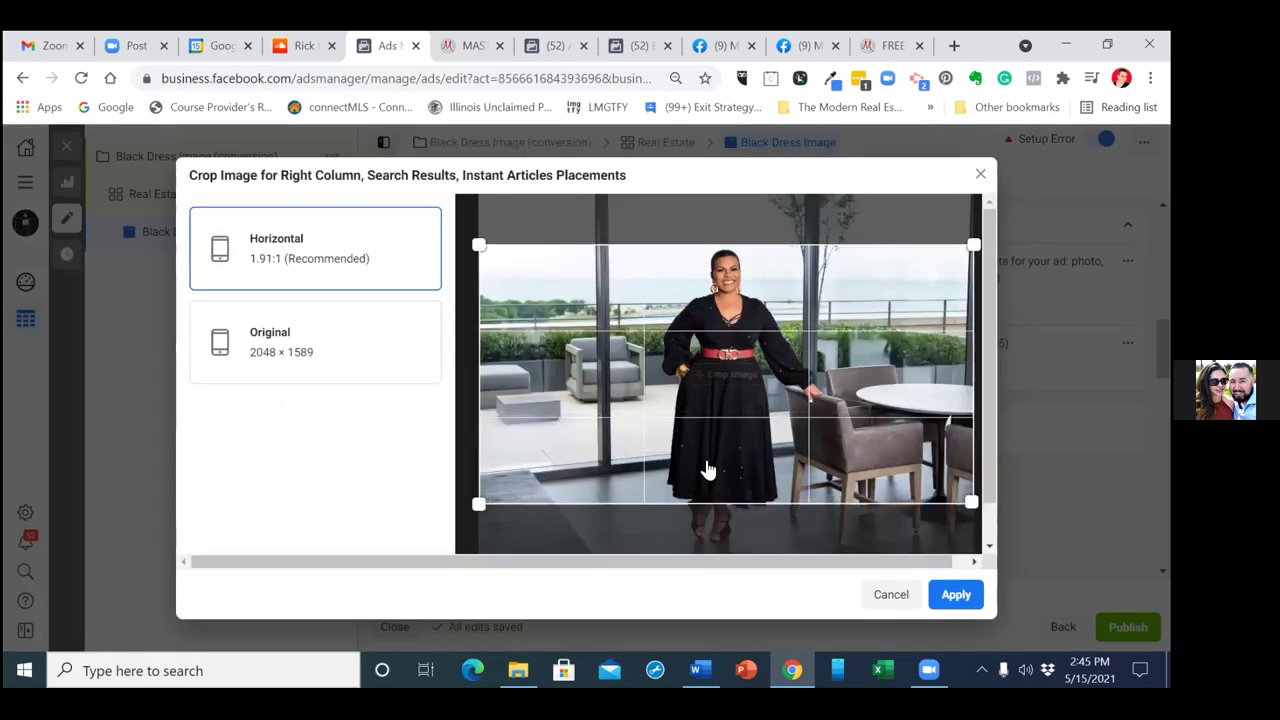
pyautogui.click(956, 597)
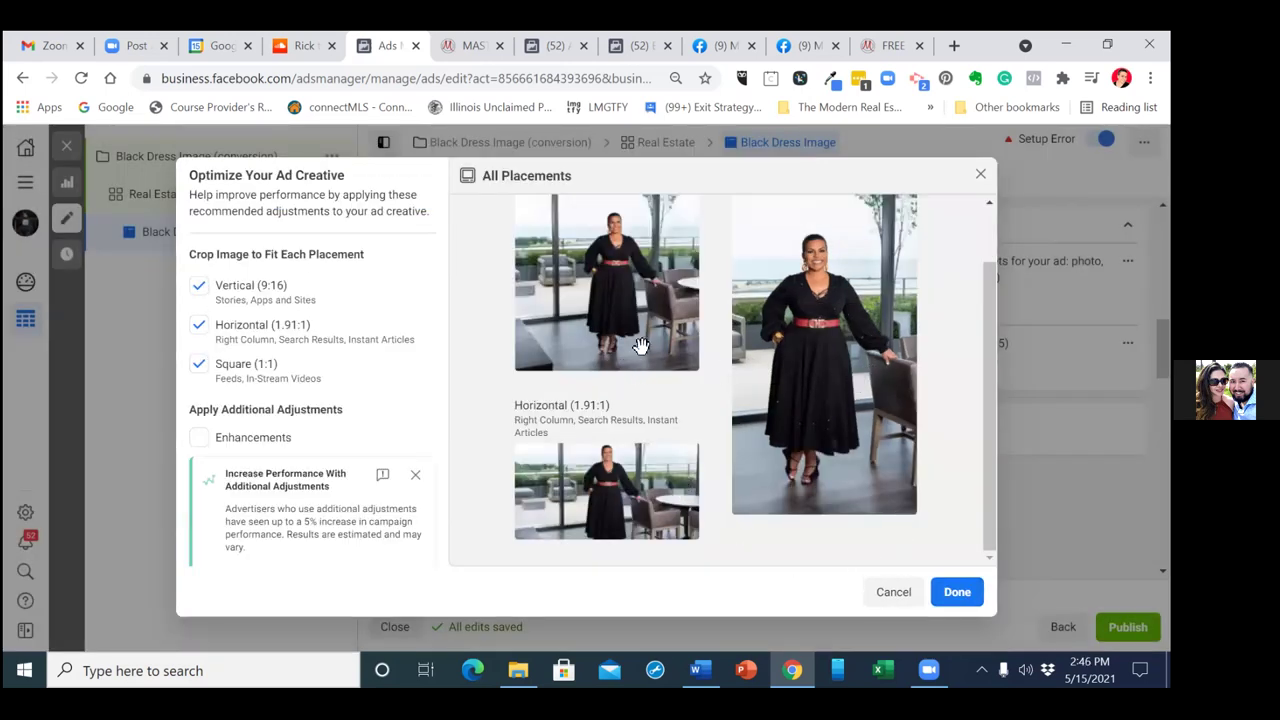
# Shift the image's Square (1:1) crop slightly toward the chair, apply it and finish the creative optimization
pyautogui.click(560, 212)
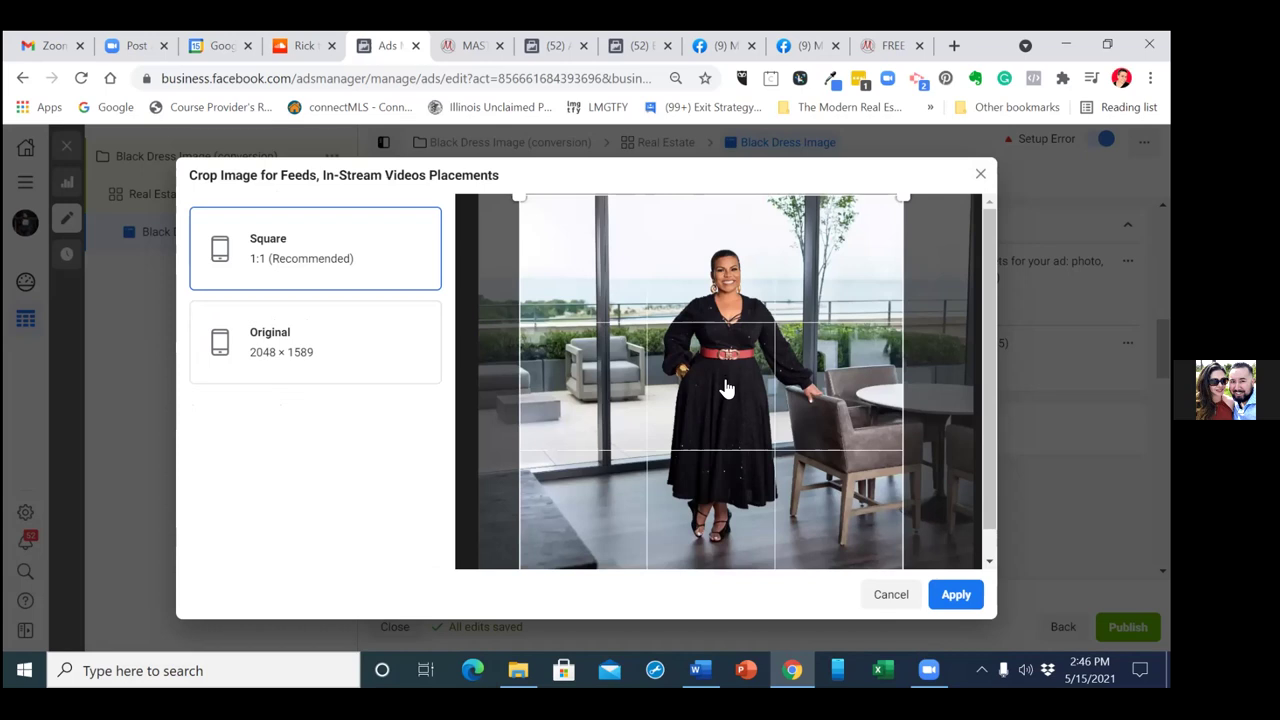
pyautogui.moveTo(731, 388); pyautogui.dragTo(743, 389)
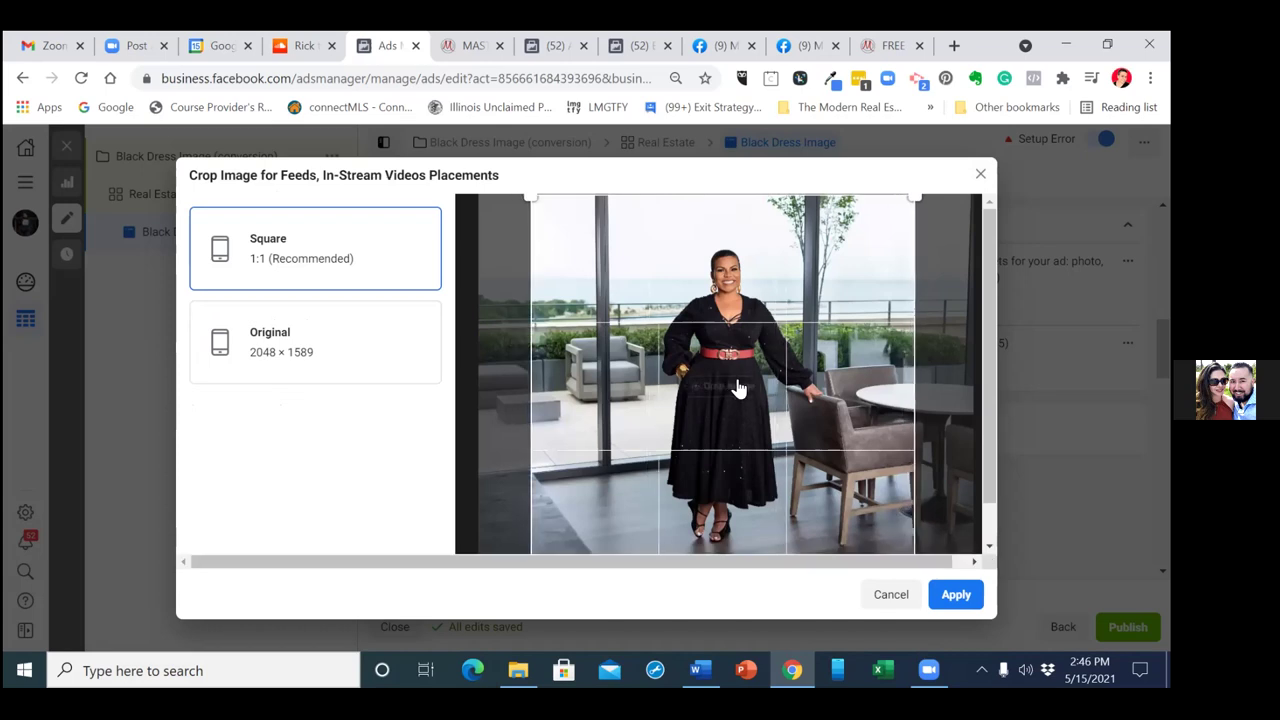
pyautogui.click(955, 595)
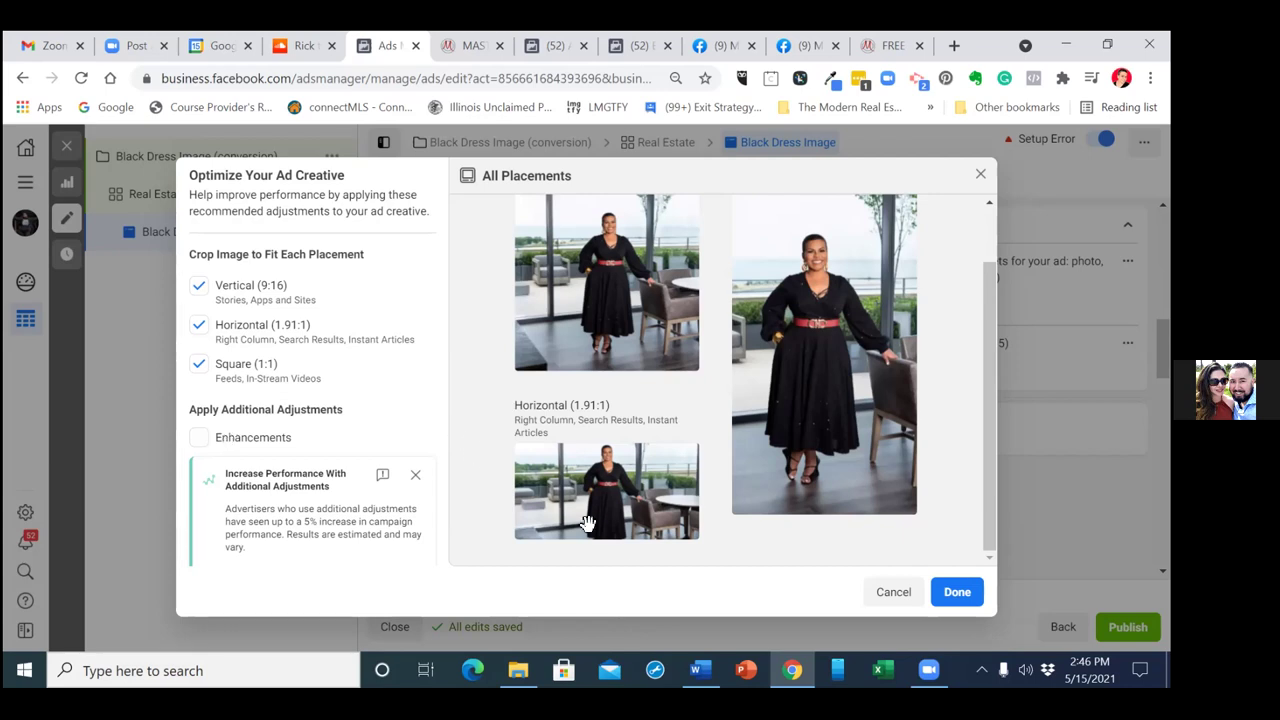
pyautogui.click(957, 597)
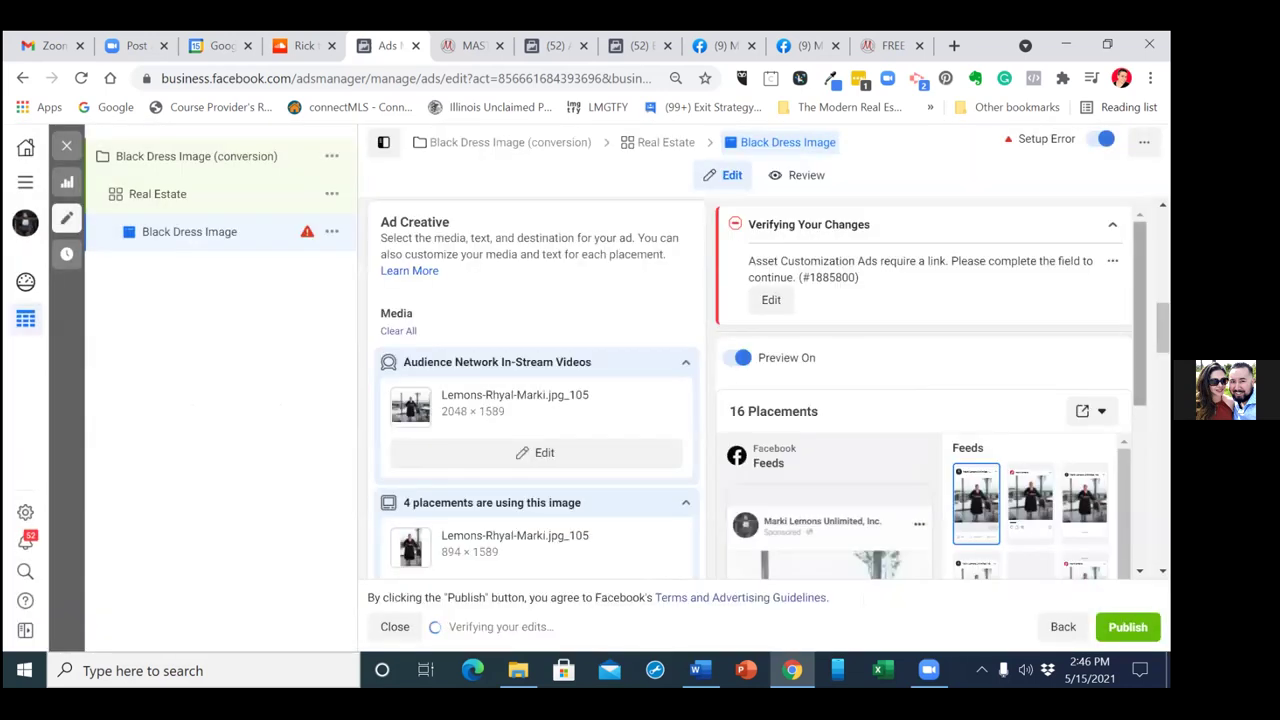
# Examine the ad creative's placement images and the empty text, headline, description and destination fields
pyautogui.scroll(-1, 925, 400)
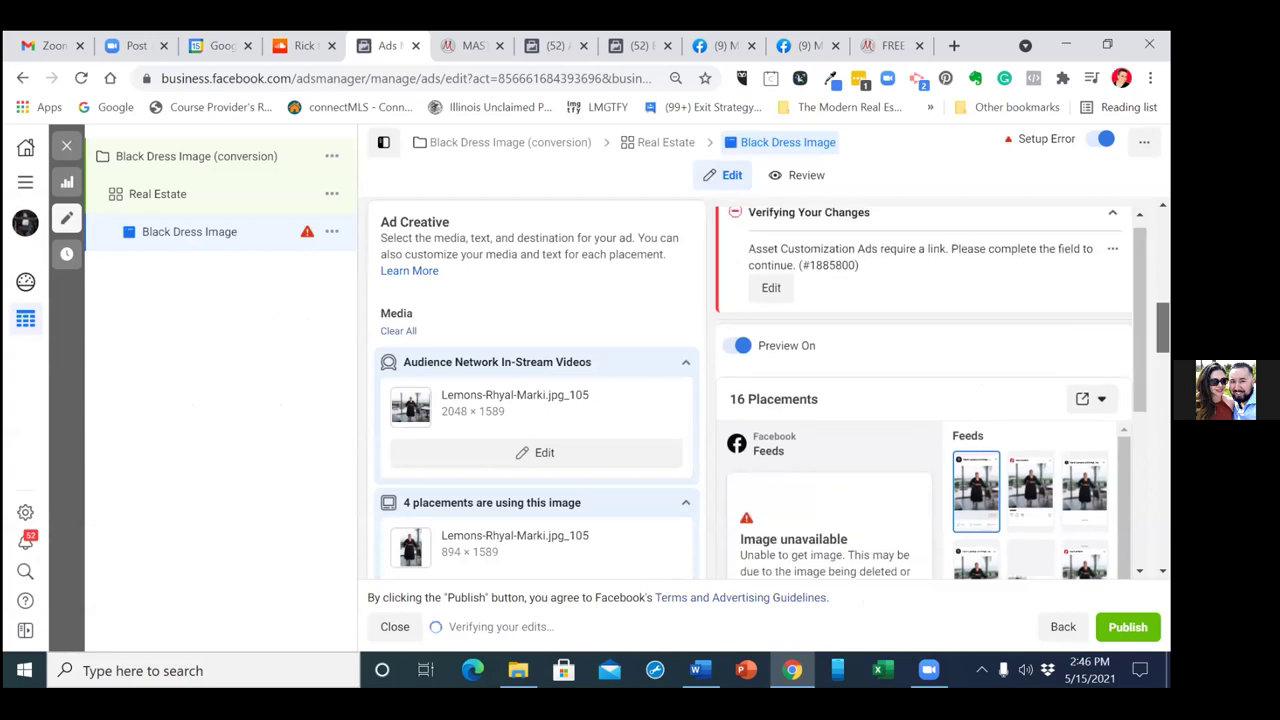
pyautogui.scroll(-3, 537, 390)
pyautogui.scroll(-3, 537, 390)
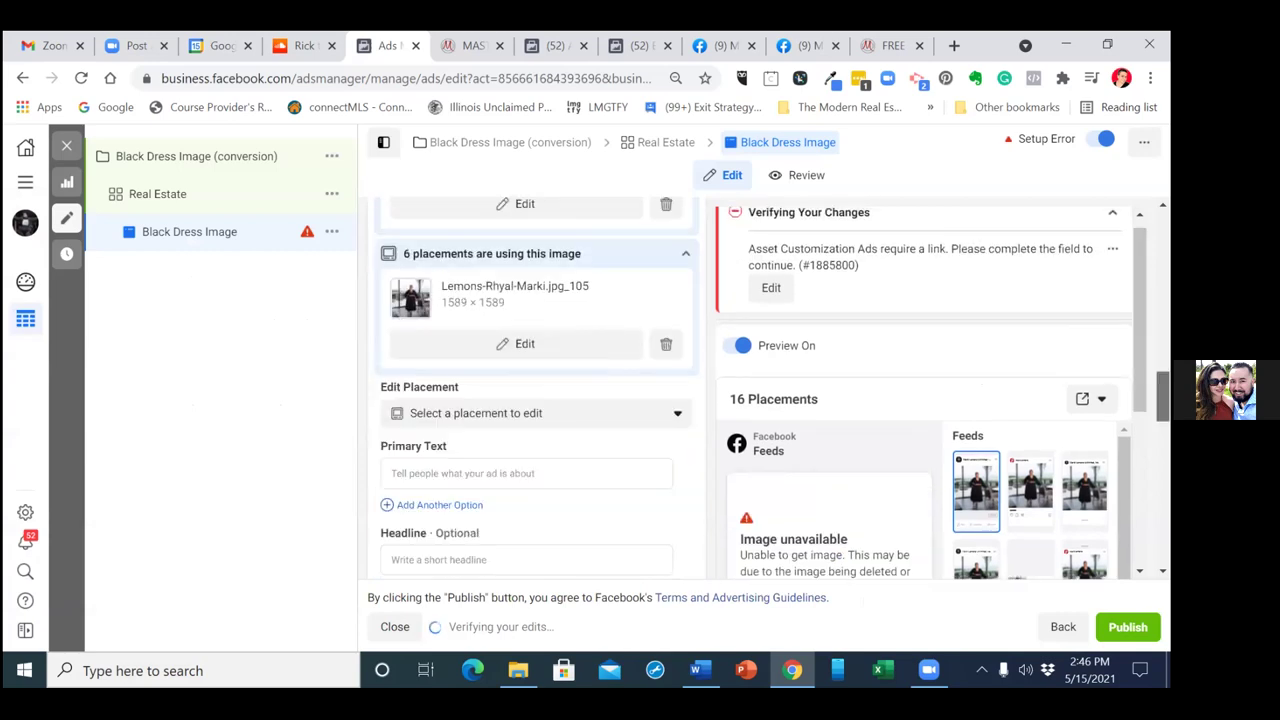
pyautogui.scroll(-1, 537, 390)
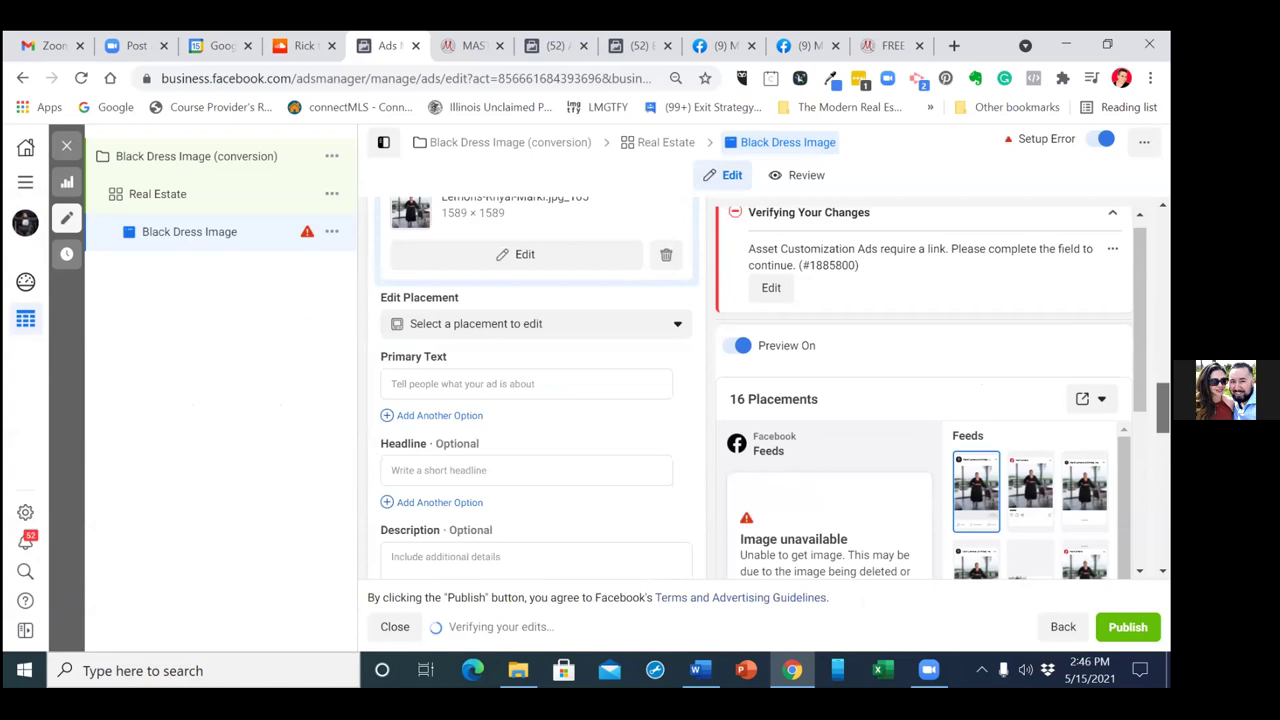
pyautogui.scroll(-1, 537, 390)
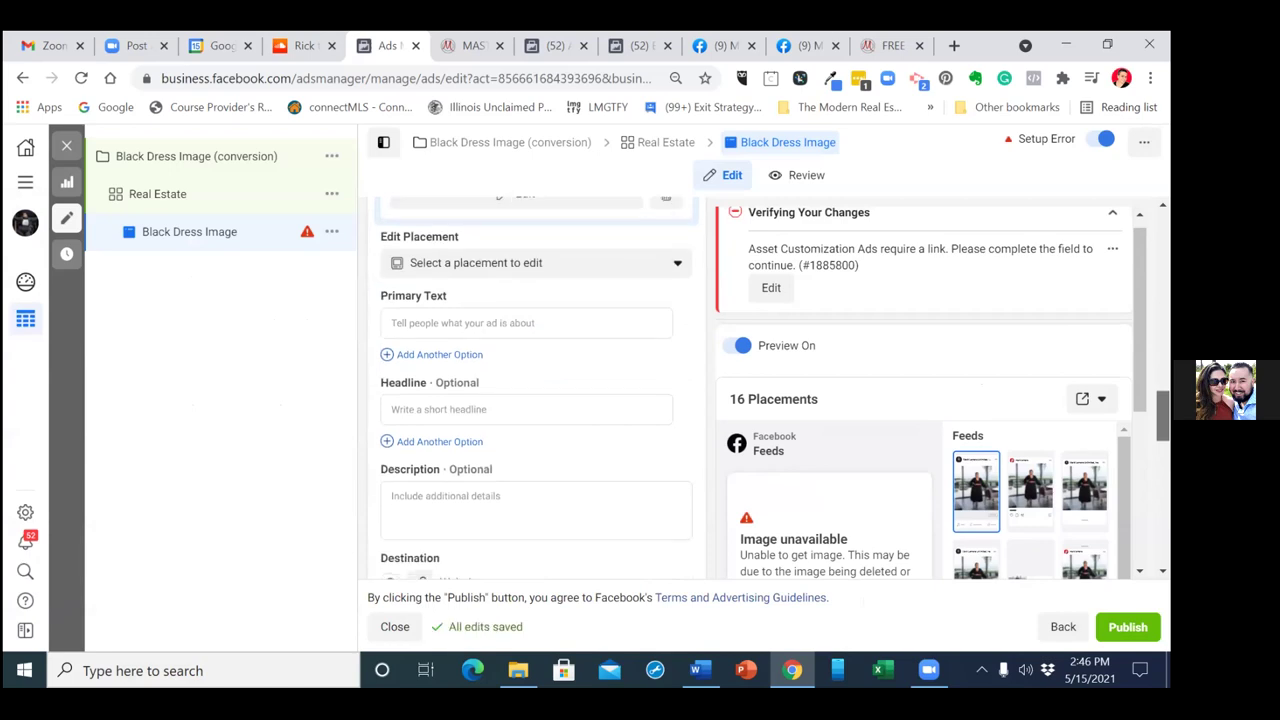
pyautogui.scroll(-1, 537, 390)
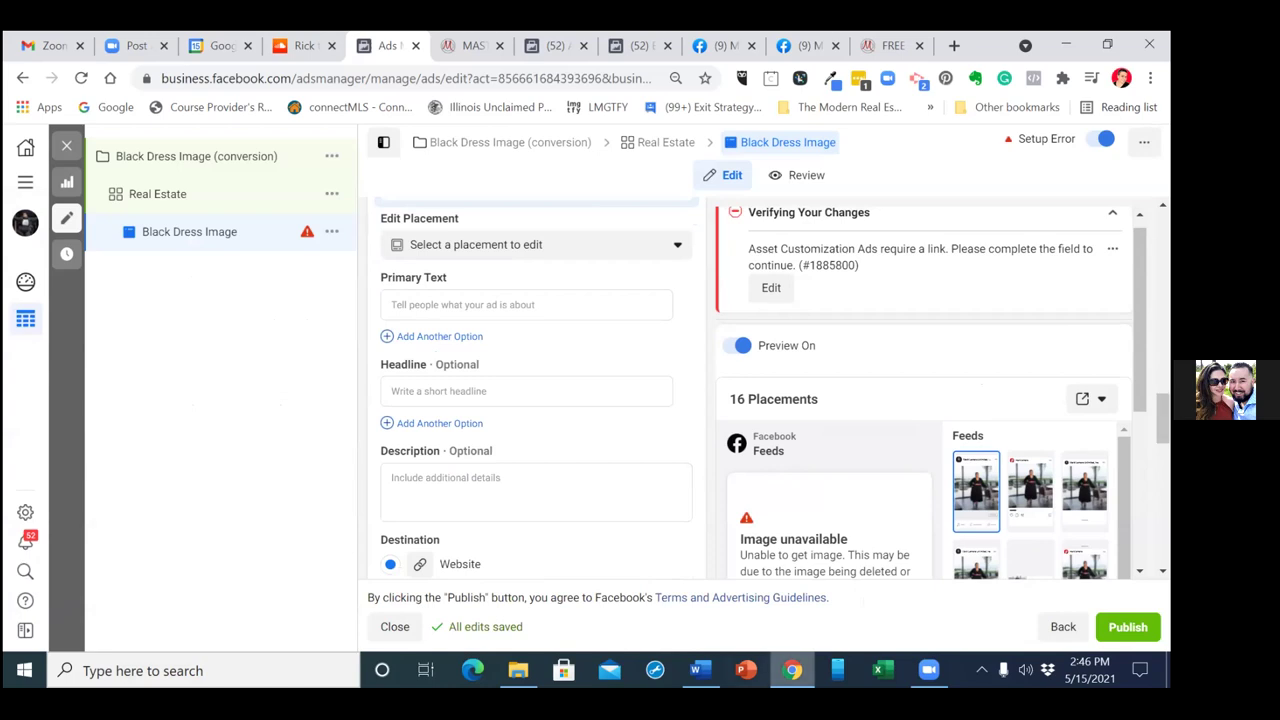
# Copy "How to turn your real estate dreams into a successful real estate business NOW!" from the Word document into the ad's Headline
pyautogui.hotkey('alt', 'Tab')
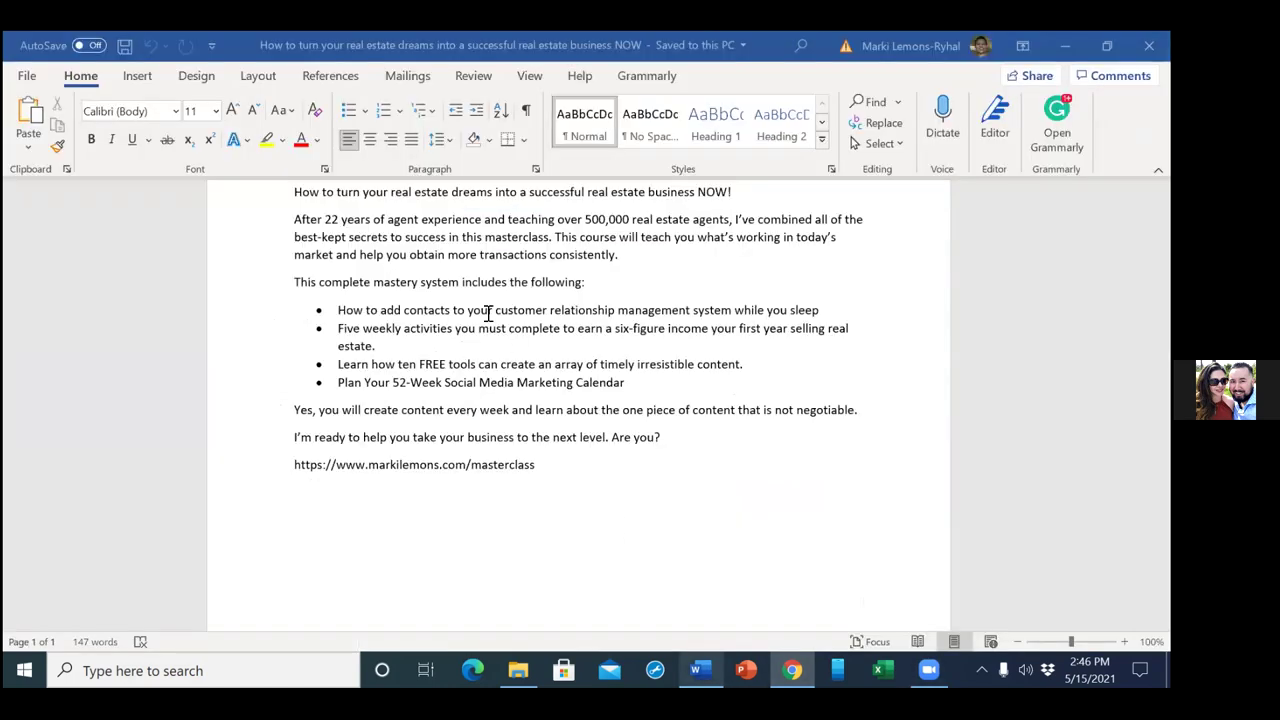
pyautogui.tripleClick(688, 199)
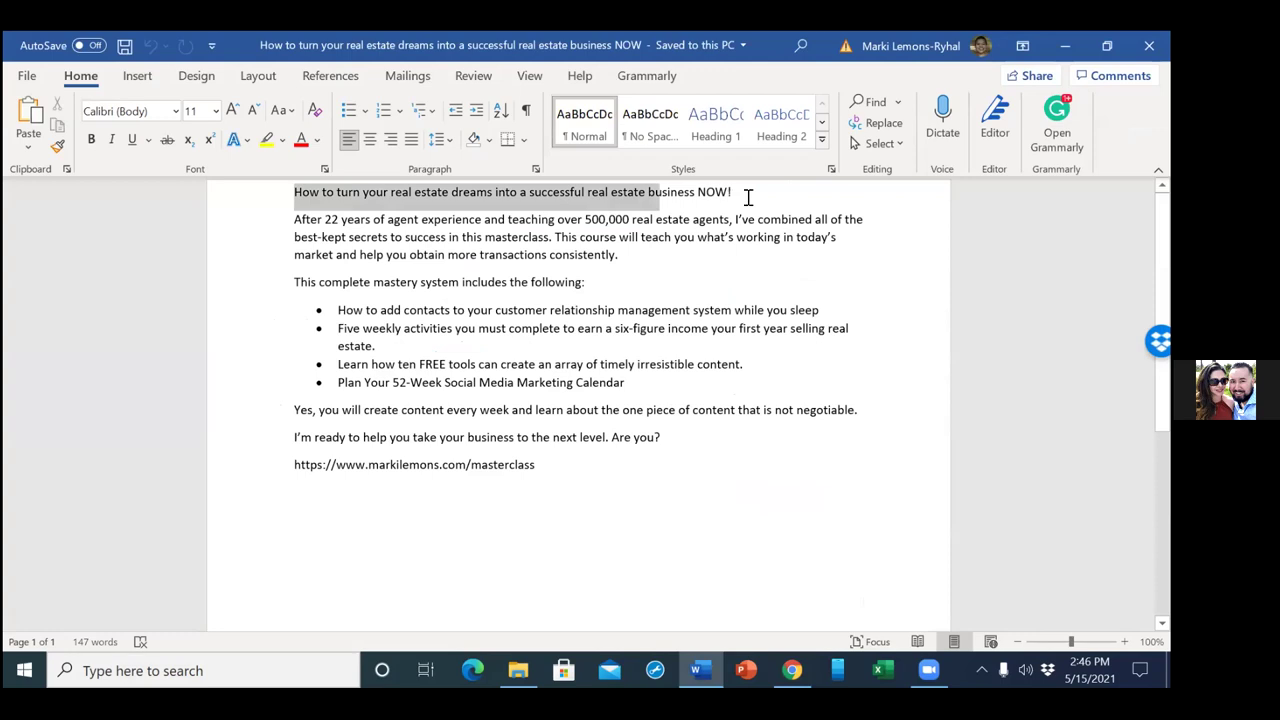
pyautogui.rightClick(698, 199)
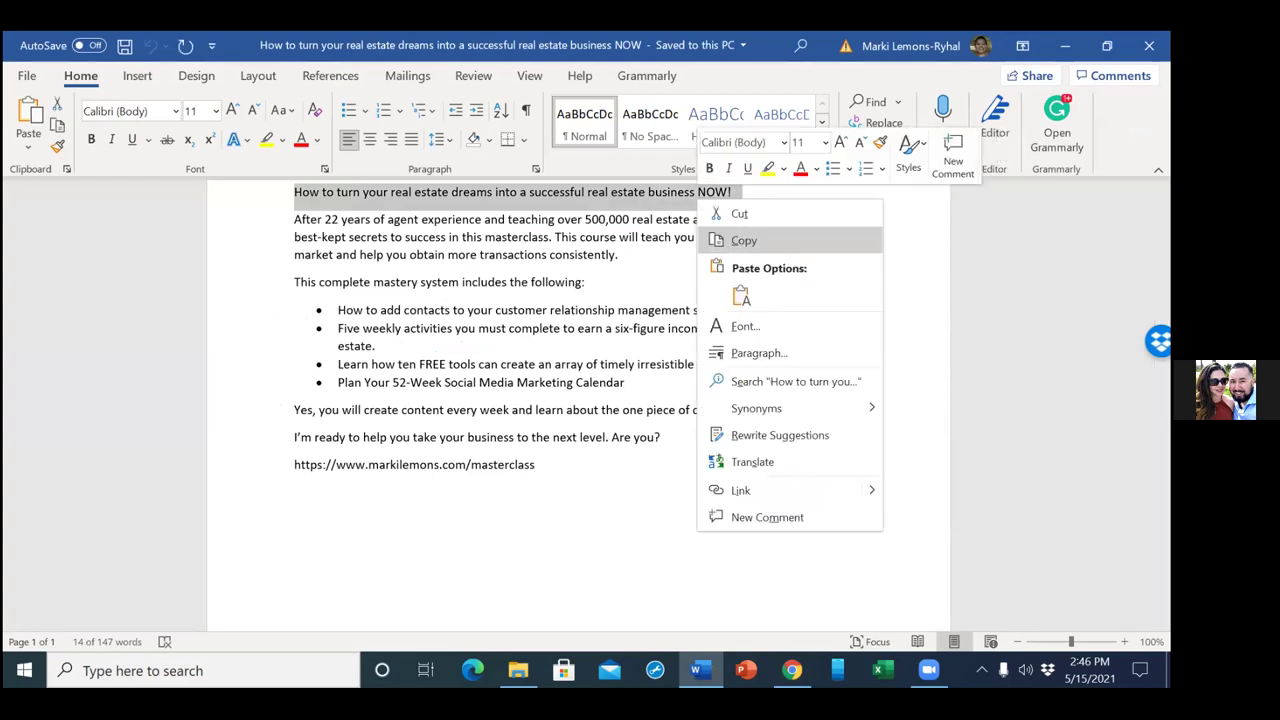
pyautogui.click(743, 240)
pyautogui.hotkey('alt', 'Tab')
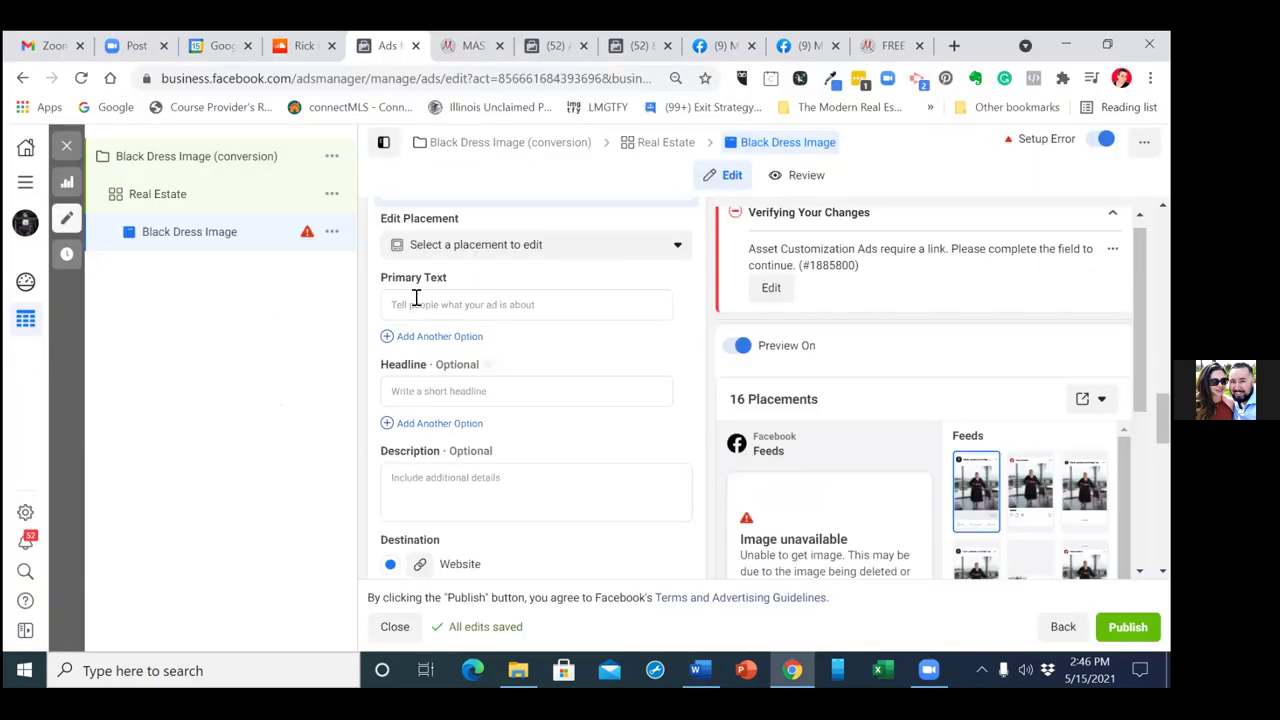
pyautogui.moveTo(412, 381)
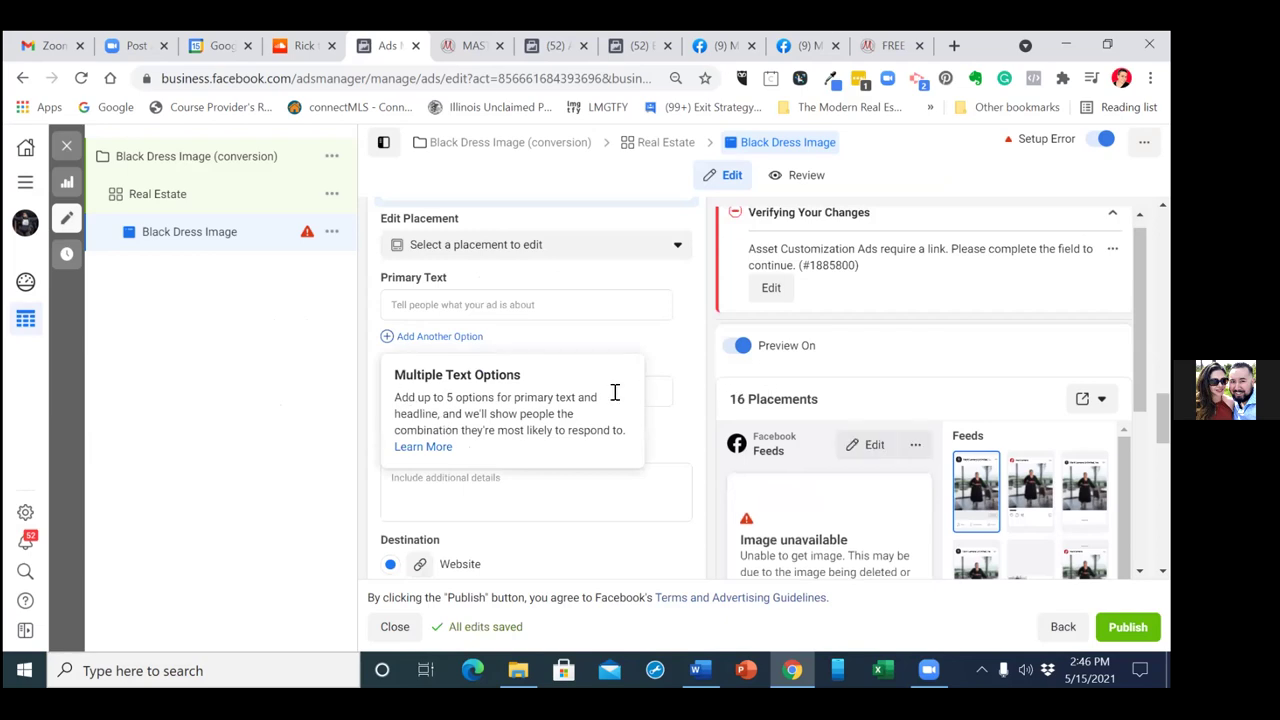
pyautogui.click(558, 393)
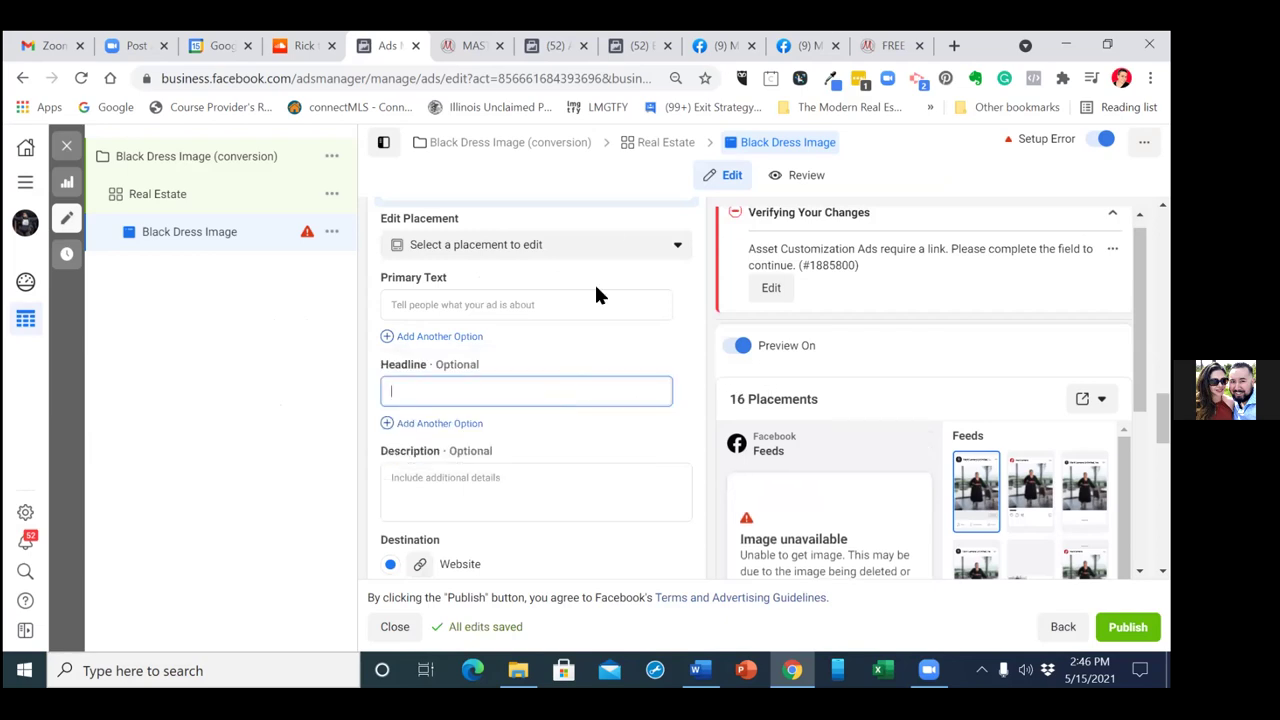
pyautogui.rightClick(556, 395)
pyautogui.click(603, 202)
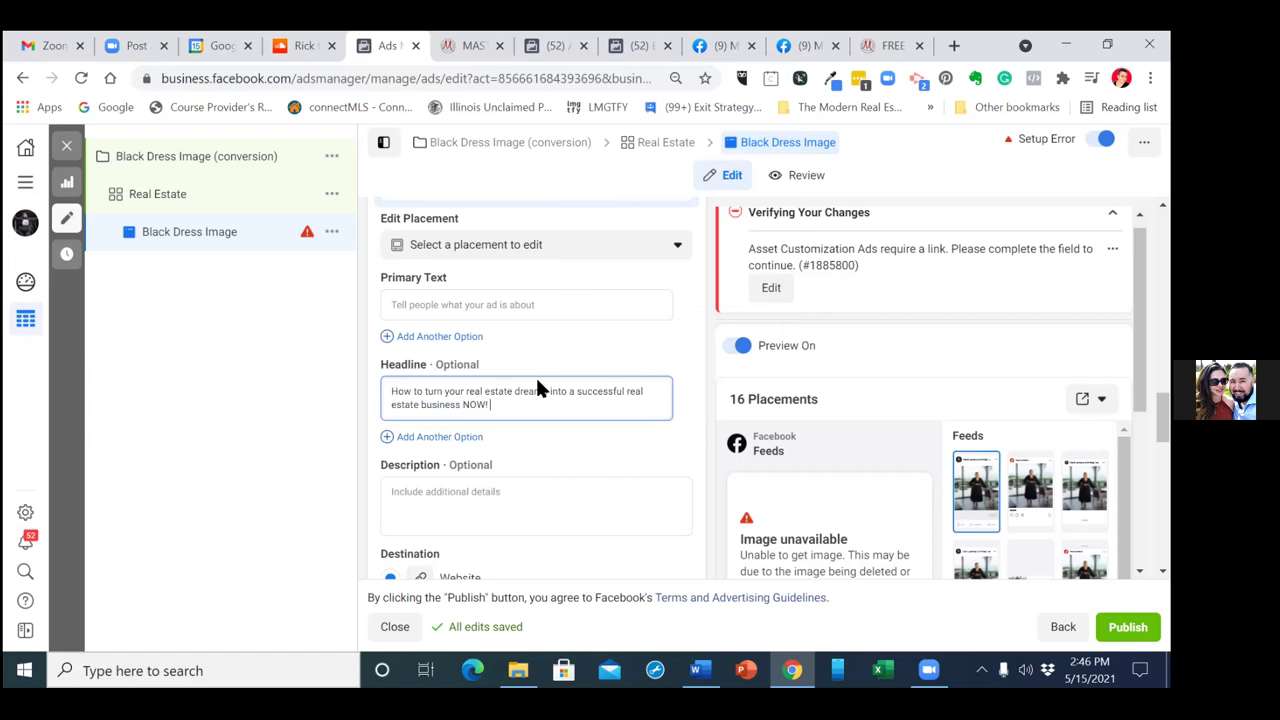
# Copy the Word document's text from "After 22 years of agent experience" through "Are you?" into the ad's Primary Text
pyautogui.hotkey('alt', 'Tab')
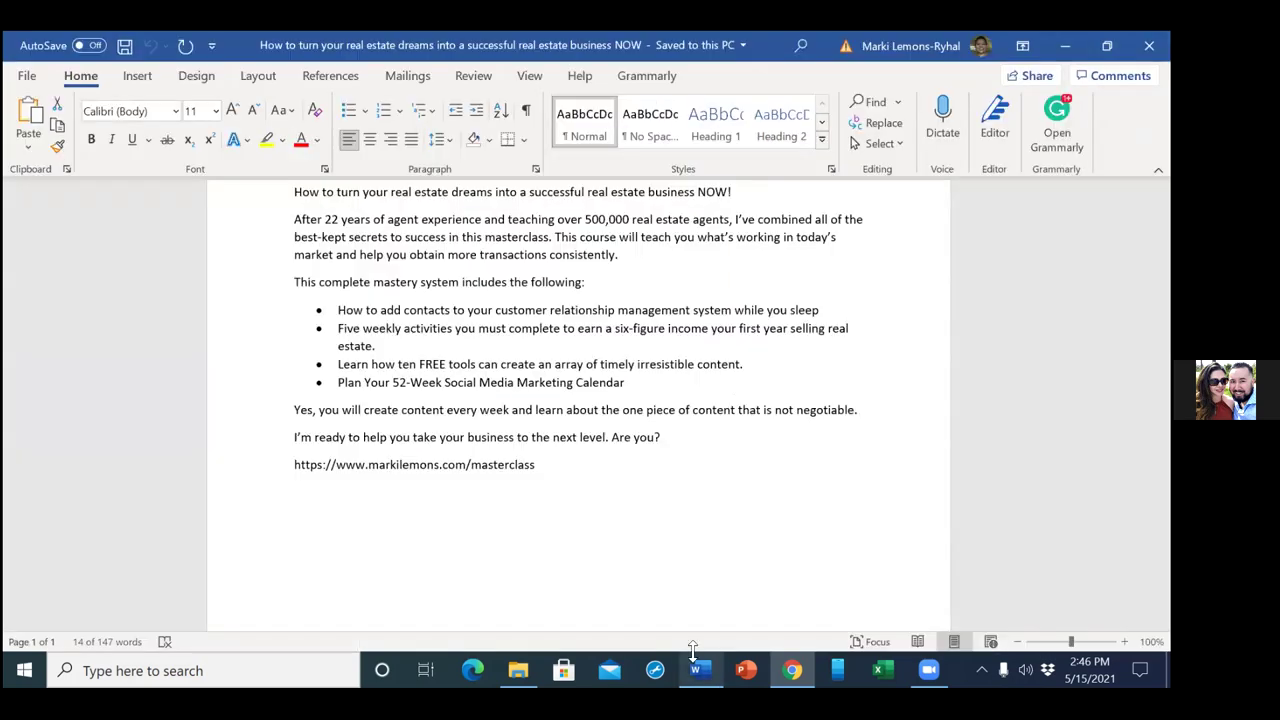
pyautogui.click(296, 222)
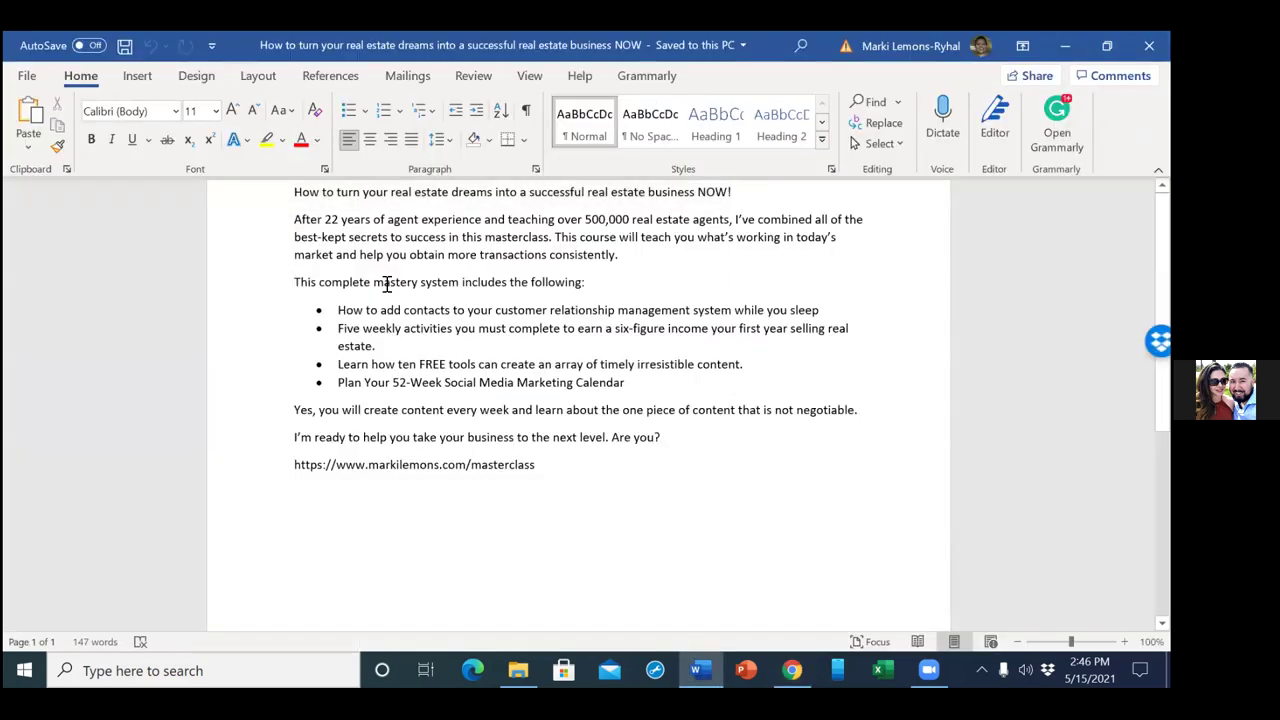
pyautogui.keyDown('shift'); pyautogui.click(622, 418); pyautogui.keyUp('shift')
pyautogui.hotkey('ctrl', 'shift', 'Down')
pyautogui.hotkey('ctrl', 'shift', 'Down')
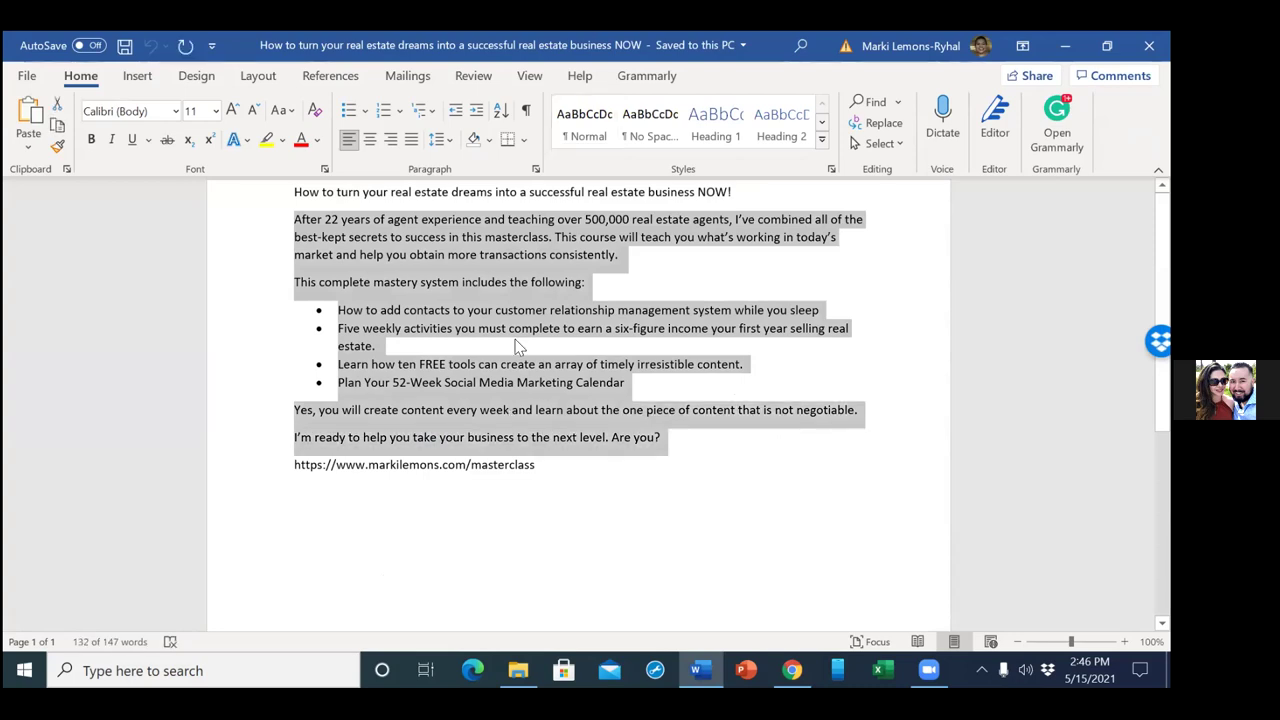
pyautogui.rightClick(510, 418)
pyautogui.click(555, 144)
pyautogui.hotkey('alt', 'Tab')
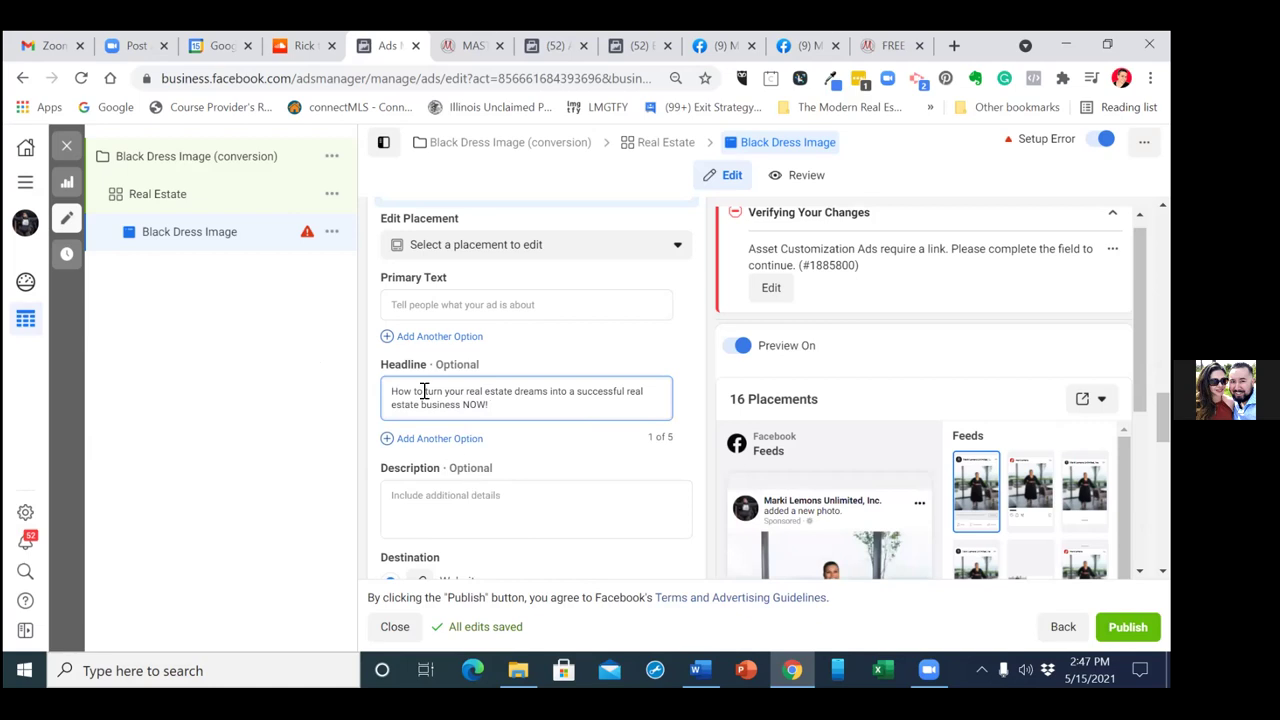
pyautogui.click(427, 303)
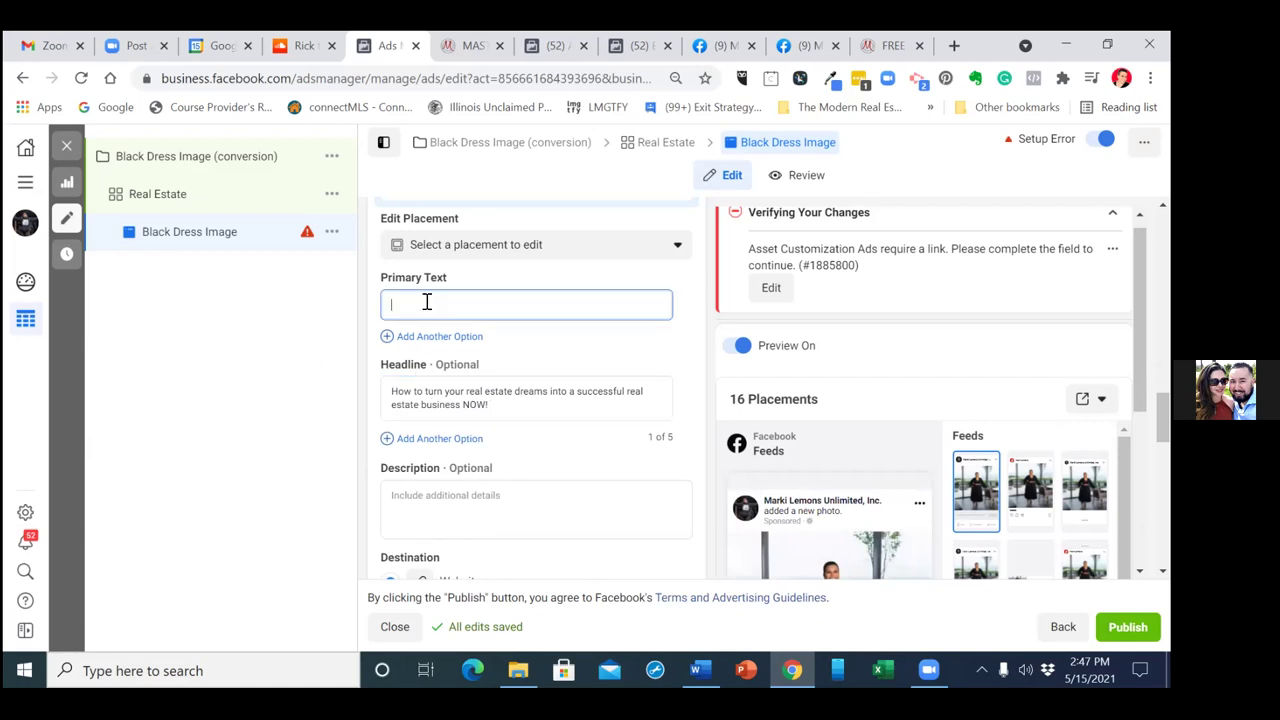
pyautogui.rightClick(426, 305)
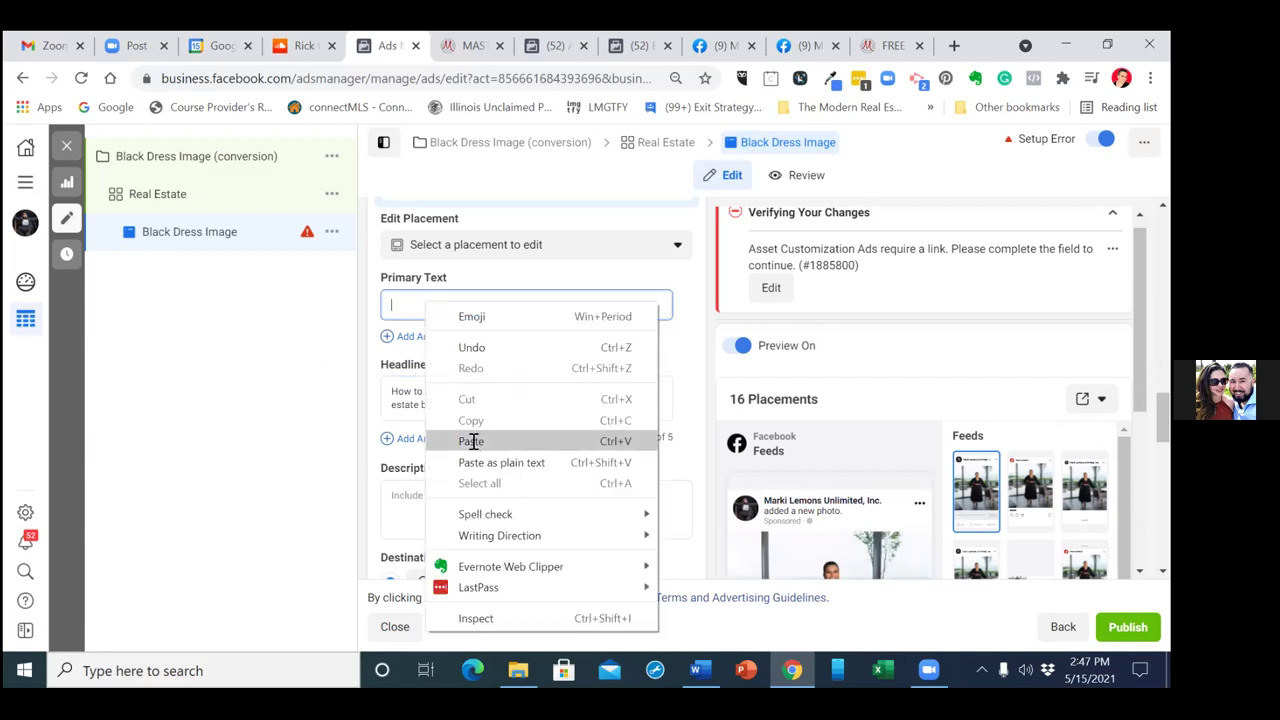
pyautogui.click(471, 442)
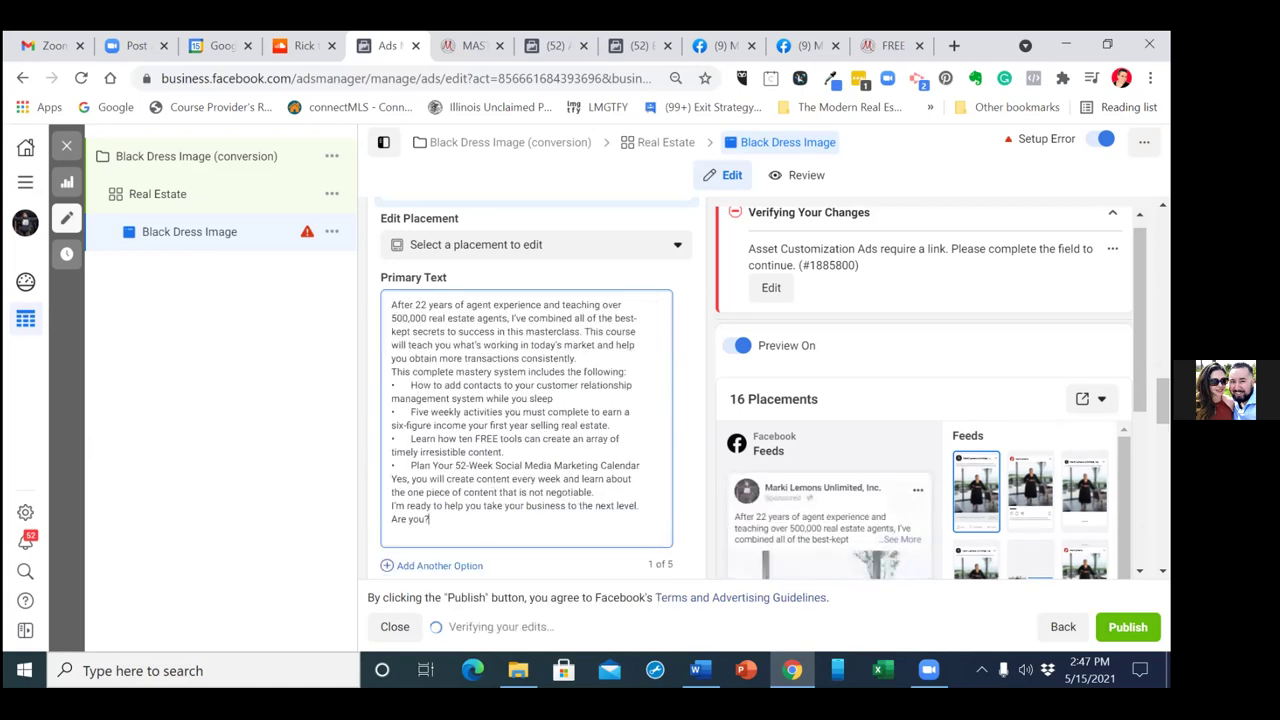
# Examine the ad's Description field and how headline and description appear on a sponsored post in the Facebook home feed
pyautogui.scroll(-2, 530, 400)
pyautogui.scroll(-3, 456, 367)
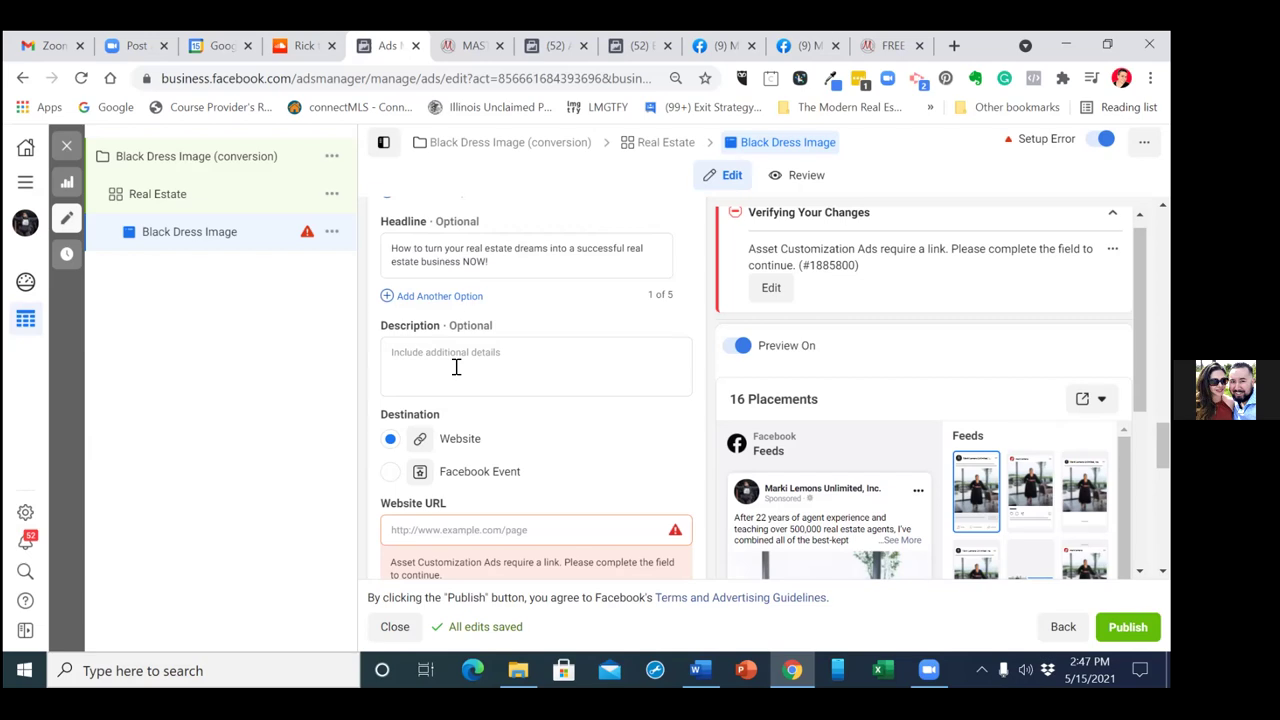
pyautogui.click(818, 44)
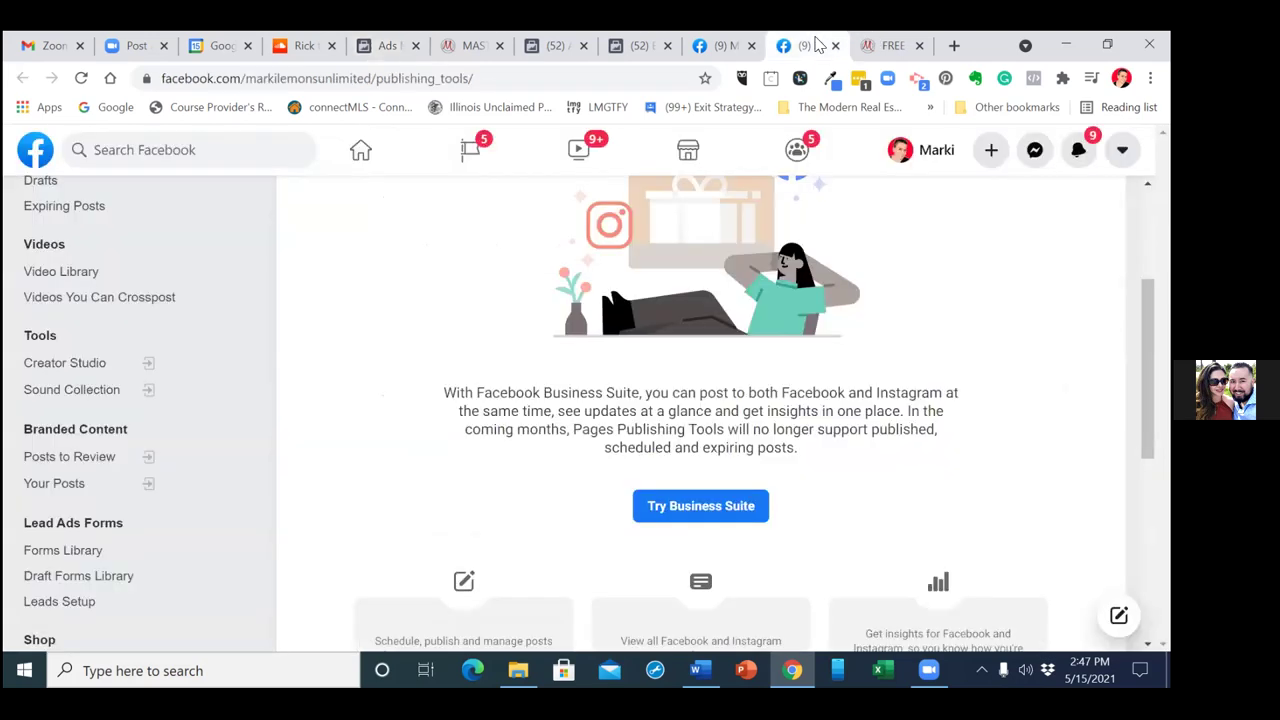
pyautogui.click(362, 153)
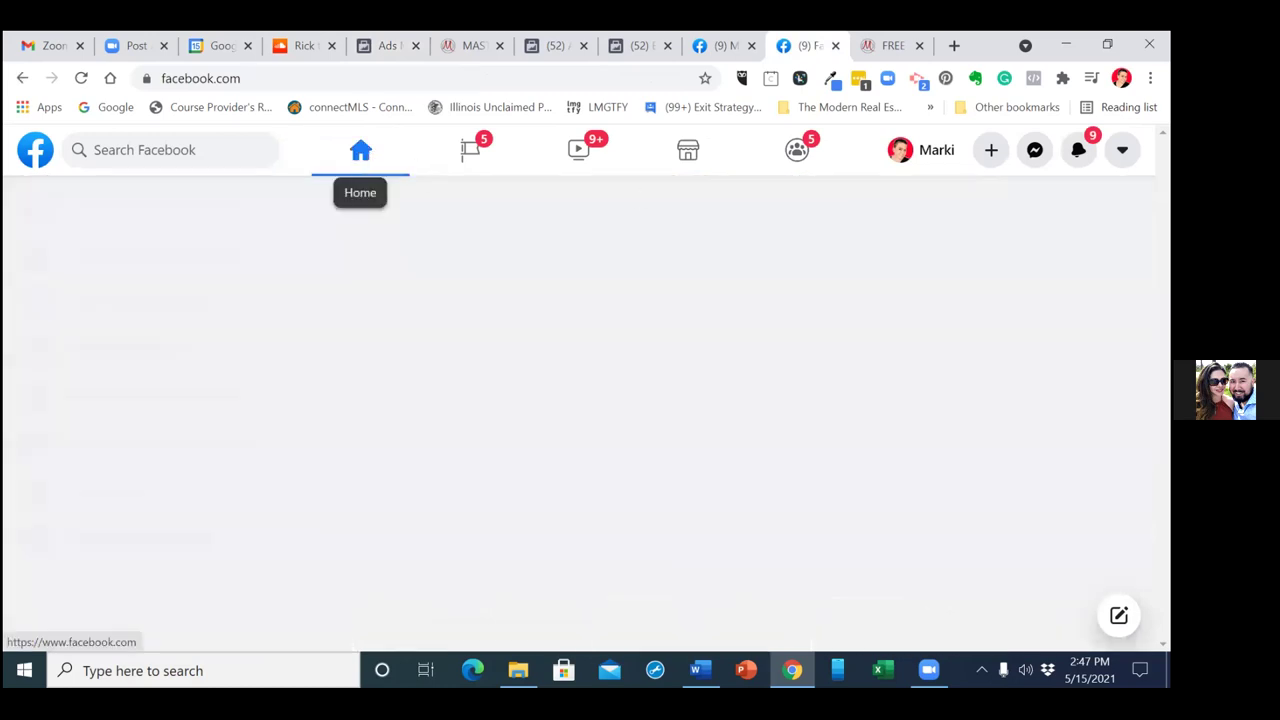
pyautogui.scroll(-1, 580, 400)
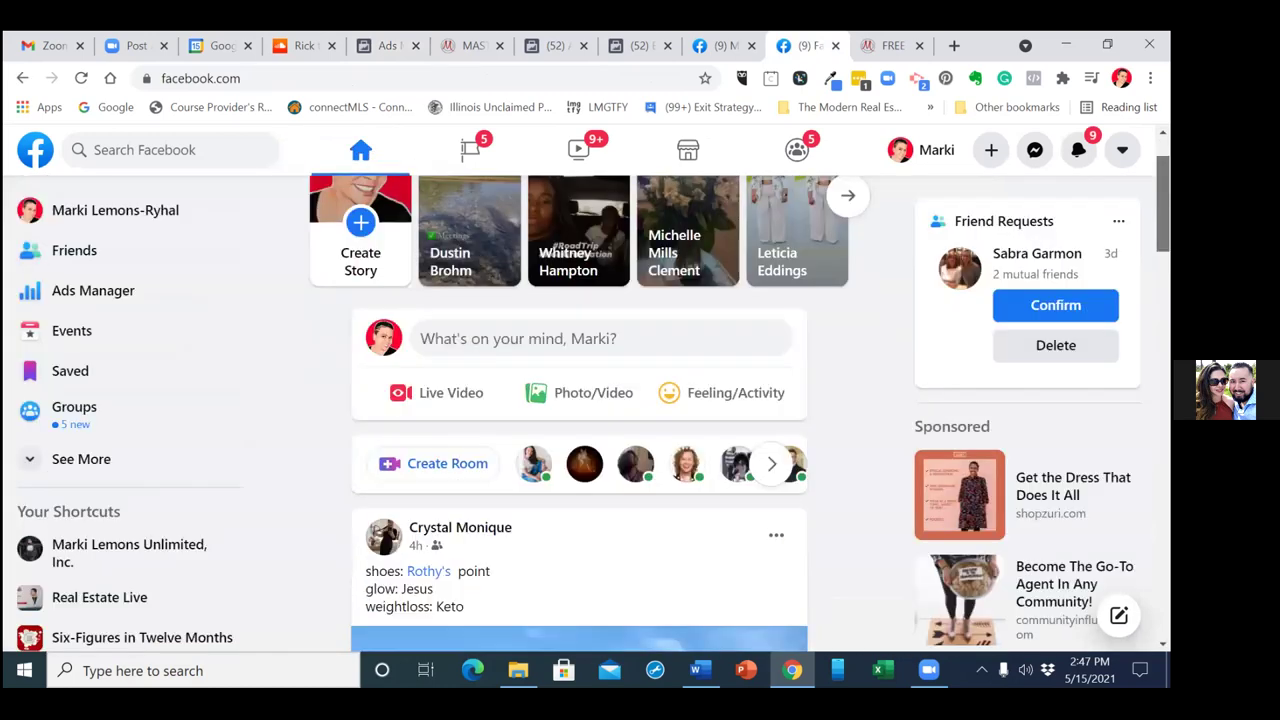
pyautogui.scroll(-5, 580, 400)
pyautogui.scroll(-4, 580, 400)
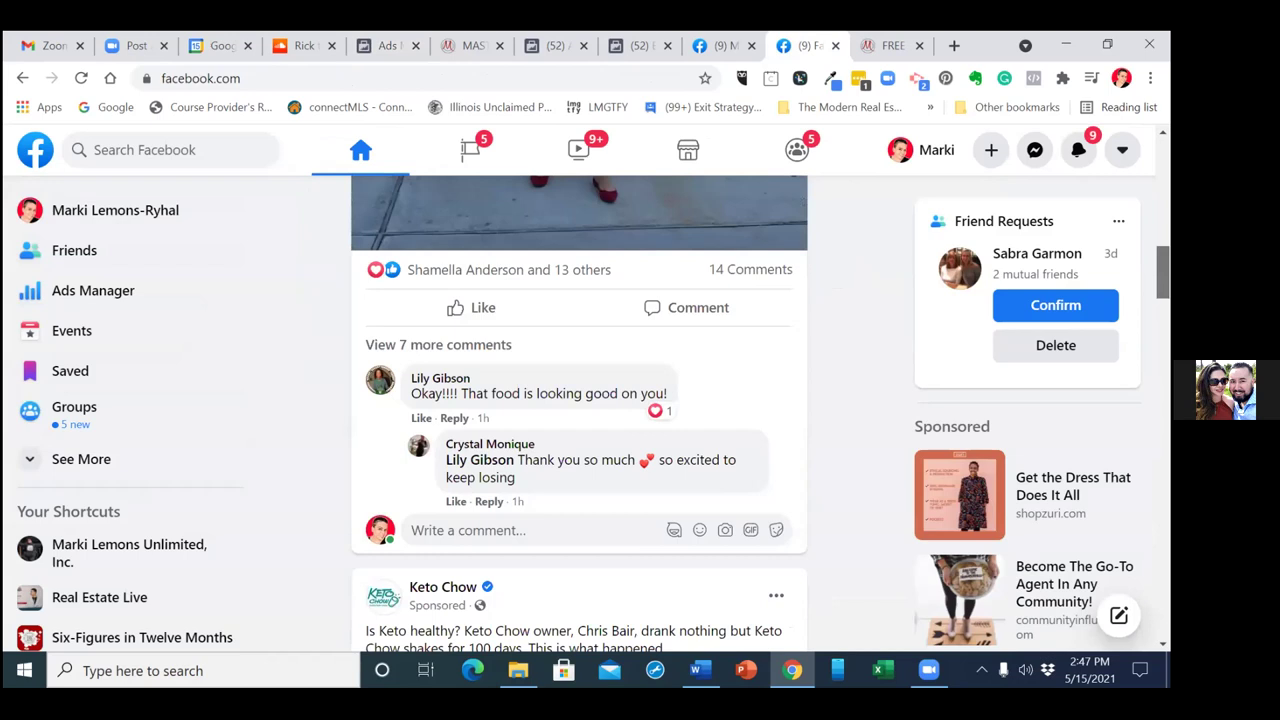
pyautogui.scroll(-6, 580, 400)
pyautogui.scroll(3, 580, 410)
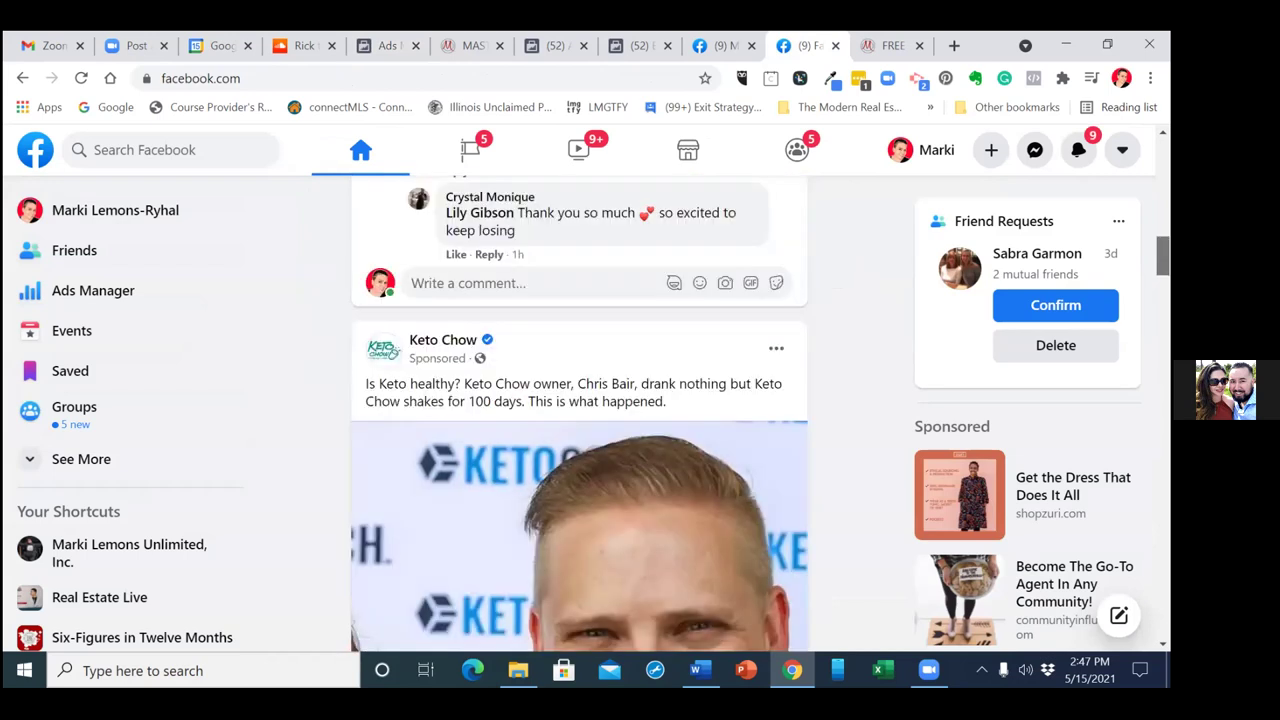
pyautogui.scroll(-1, 580, 410)
pyautogui.scroll(-1, 580, 410)
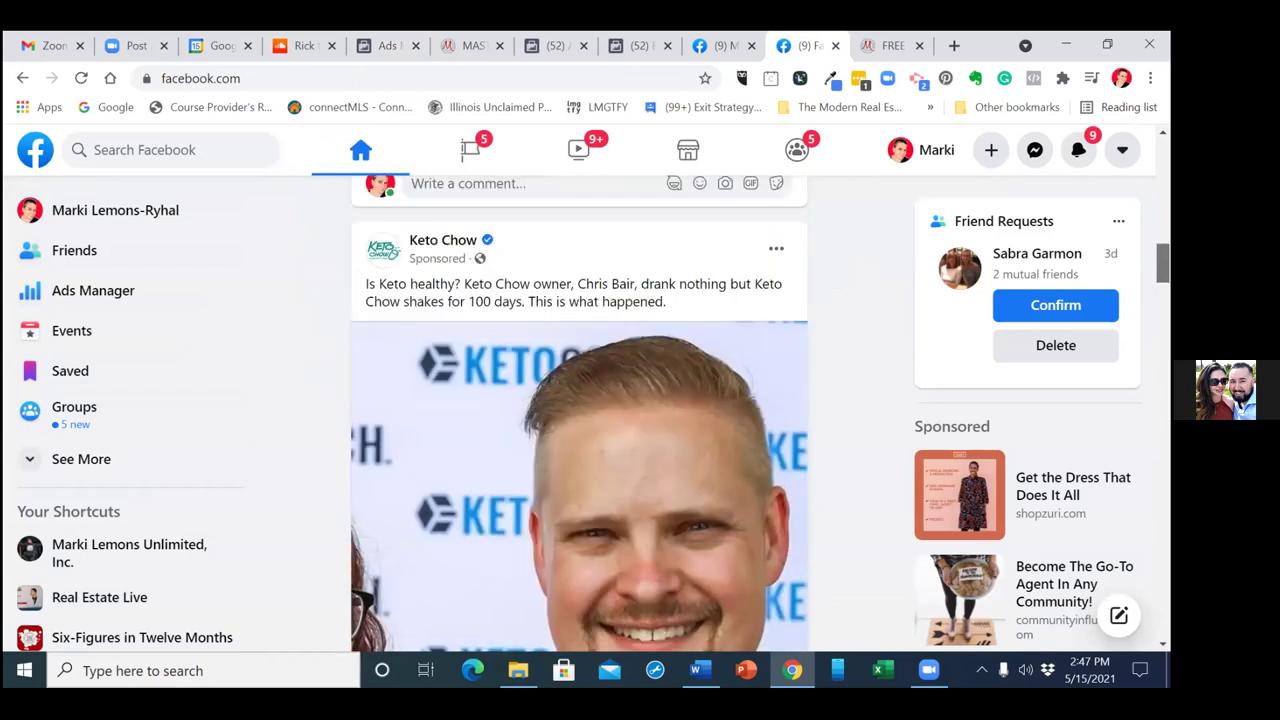
pyautogui.scroll(-1, 580, 410)
pyautogui.scroll(-1, 580, 410)
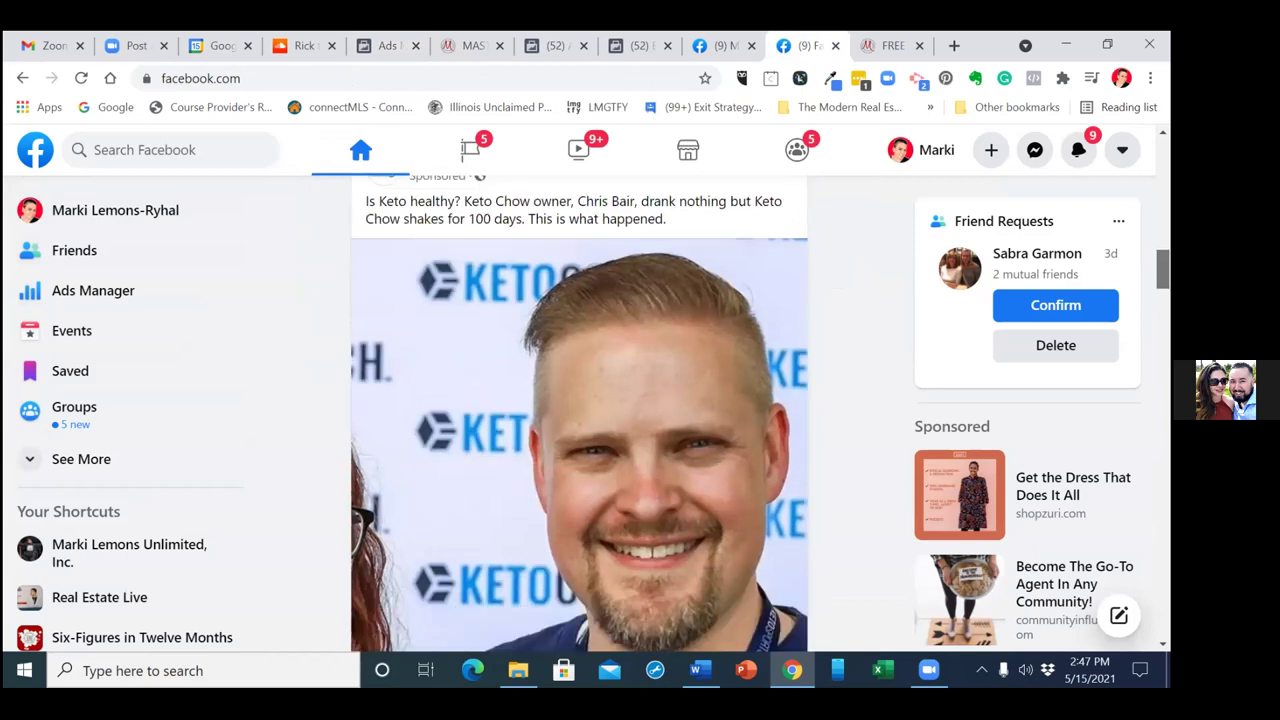
pyautogui.scroll(-2, 580, 410)
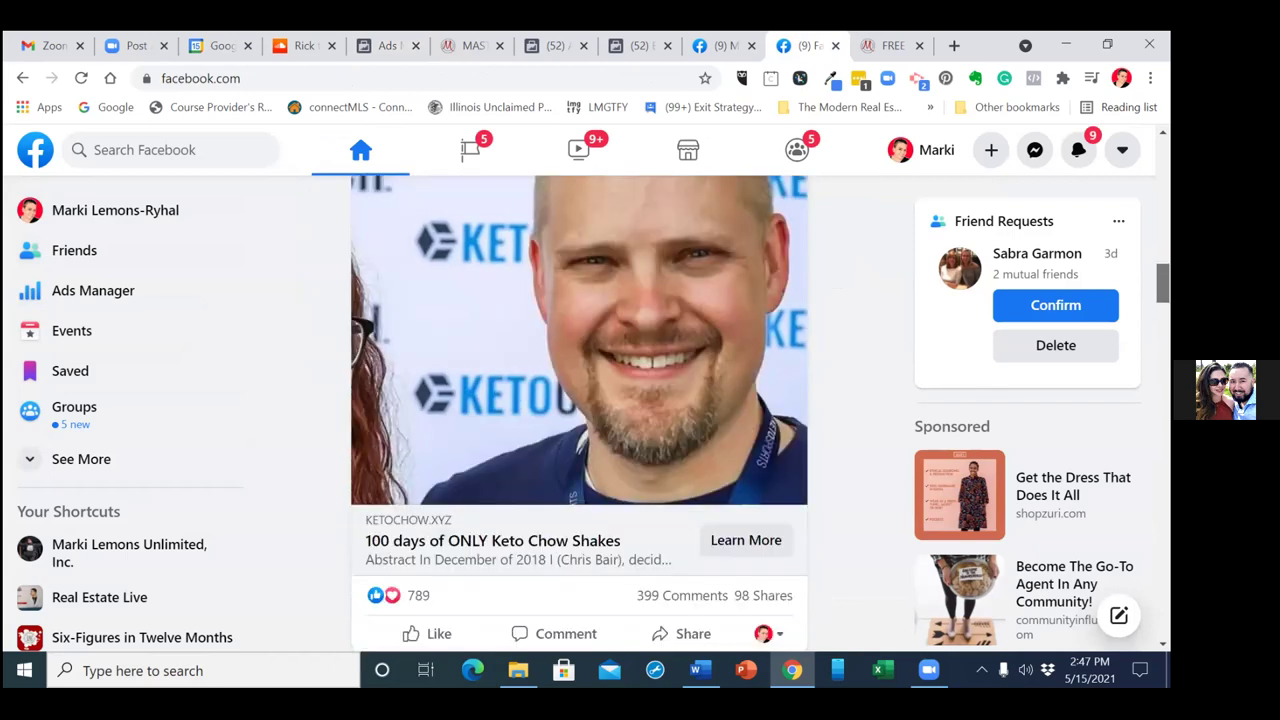
pyautogui.scroll(-1, 580, 410)
pyautogui.scroll(-1, 600, 550)
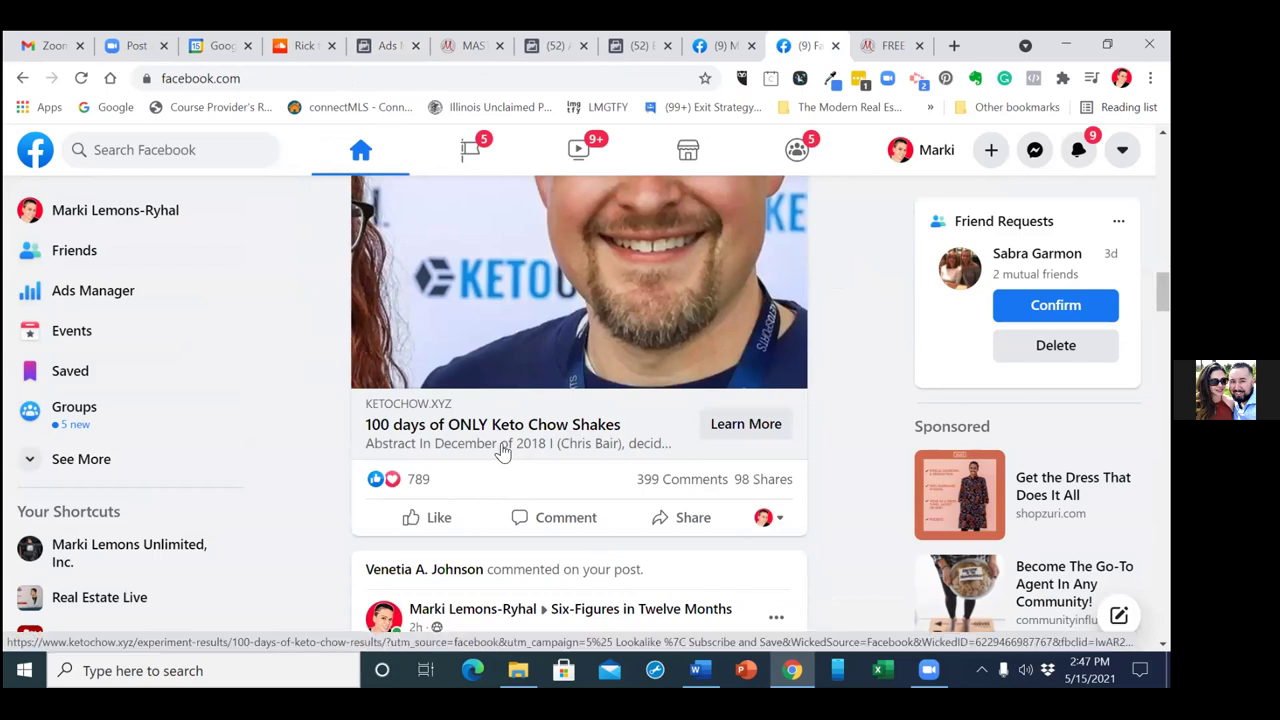
pyautogui.click(381, 44)
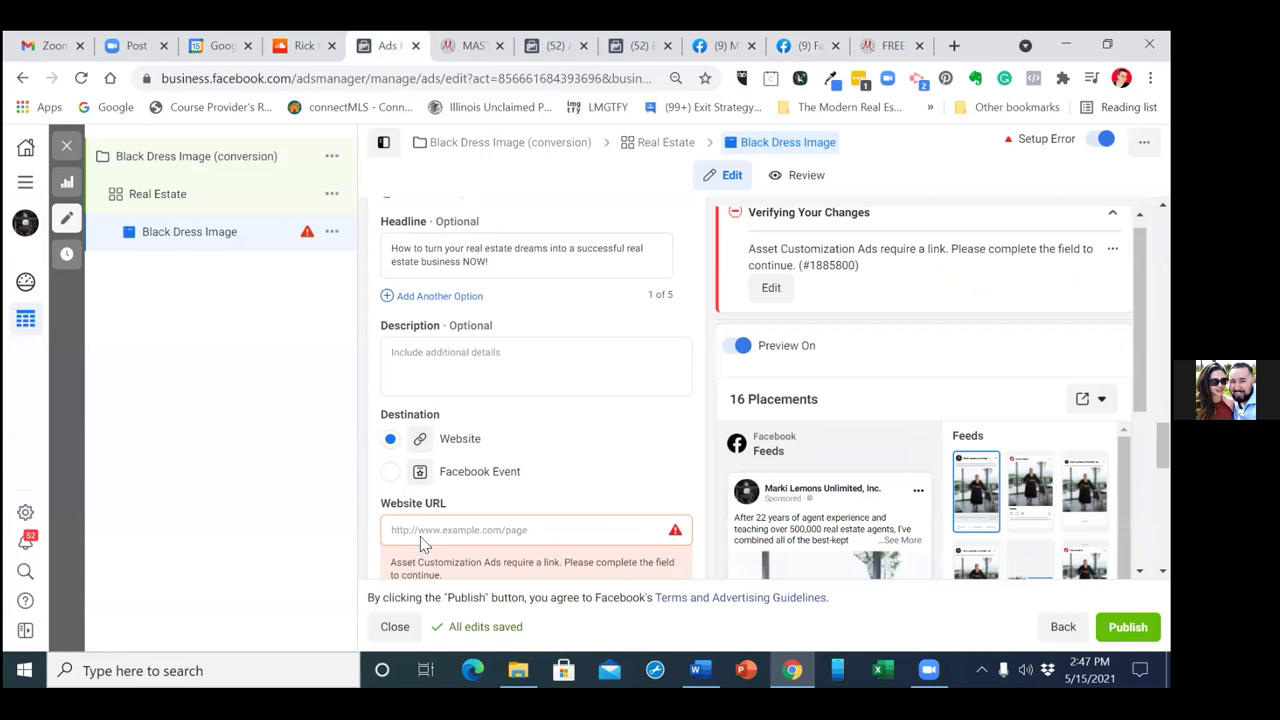
pyautogui.click(887, 35)
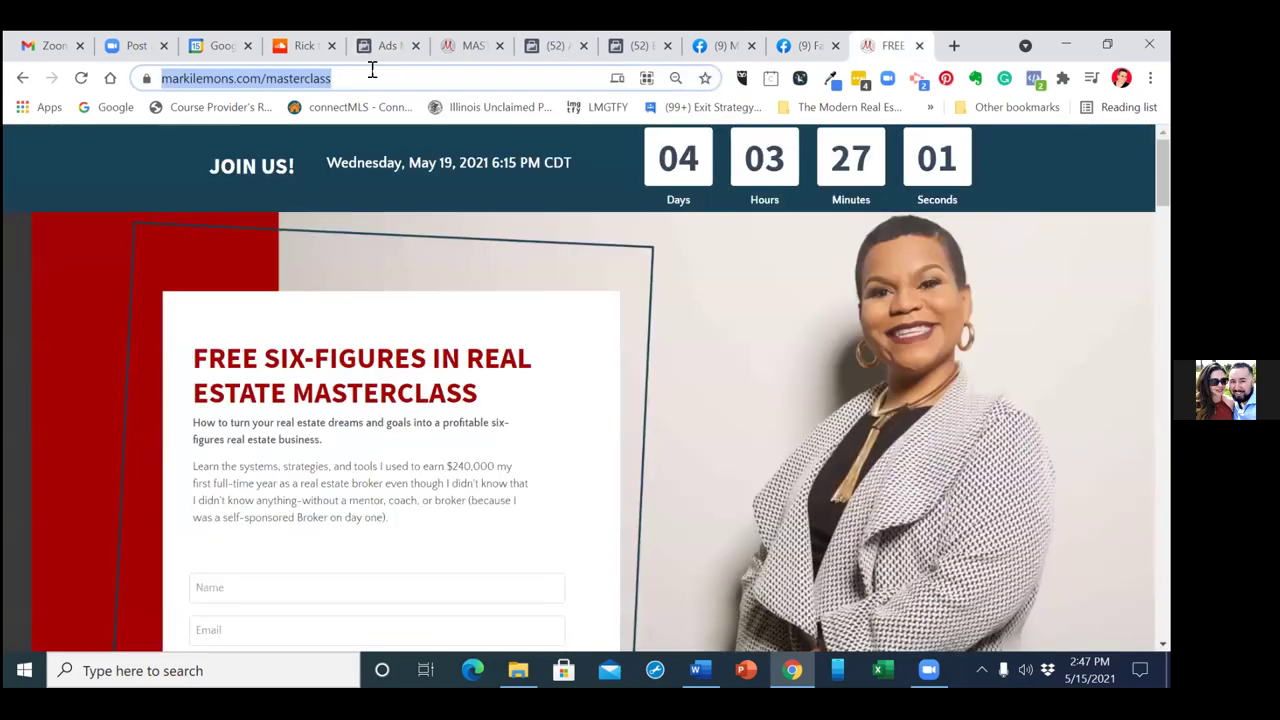
pyautogui.rightClick(270, 79)
pyautogui.press('Escape')
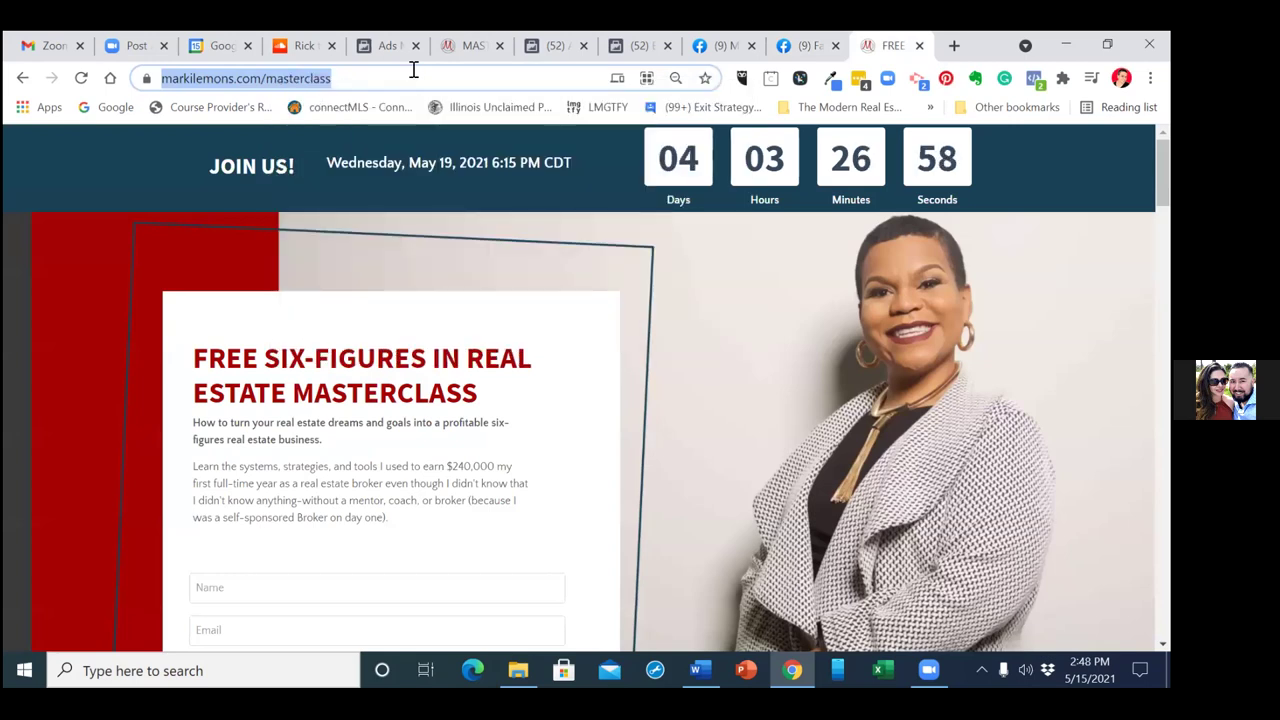
pyautogui.click(400, 47)
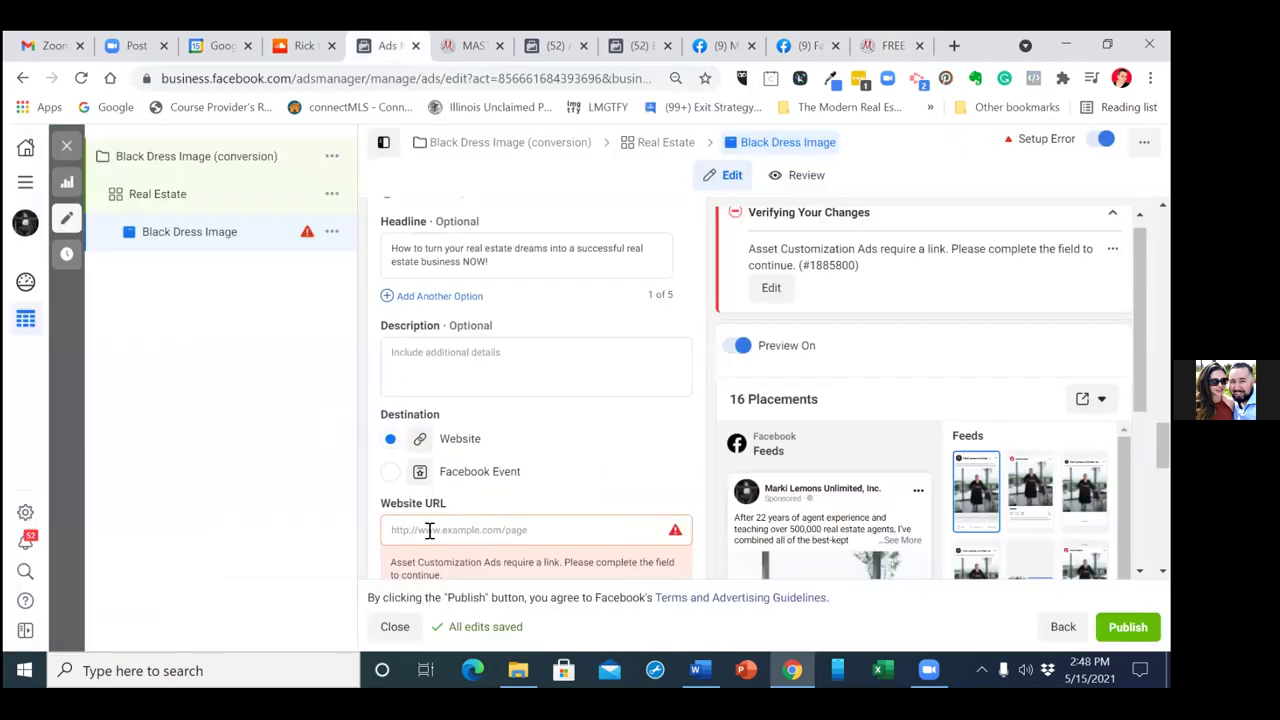
pyautogui.rightClick(432, 530)
pyautogui.click(474, 340)
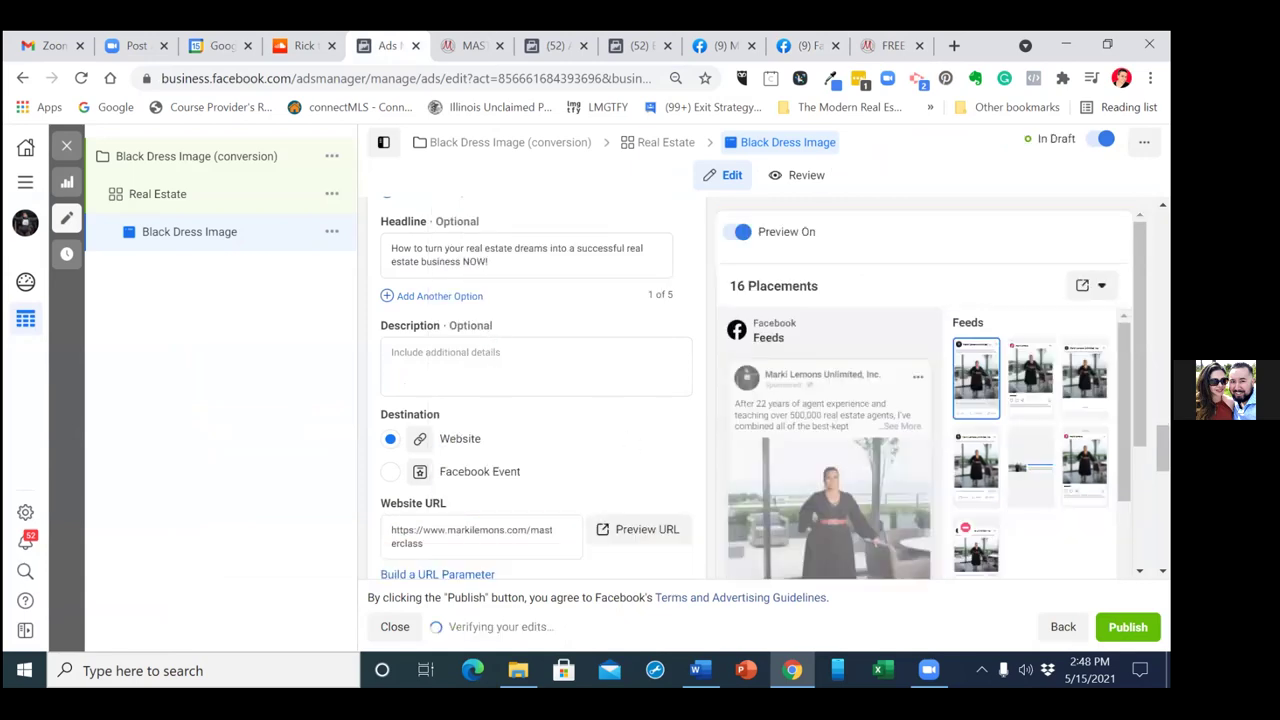
# Examine the ad's remaining destination fields and its Feeds, Stories and In-Stream placement previews
pyautogui.scroll(-1, 535, 400)
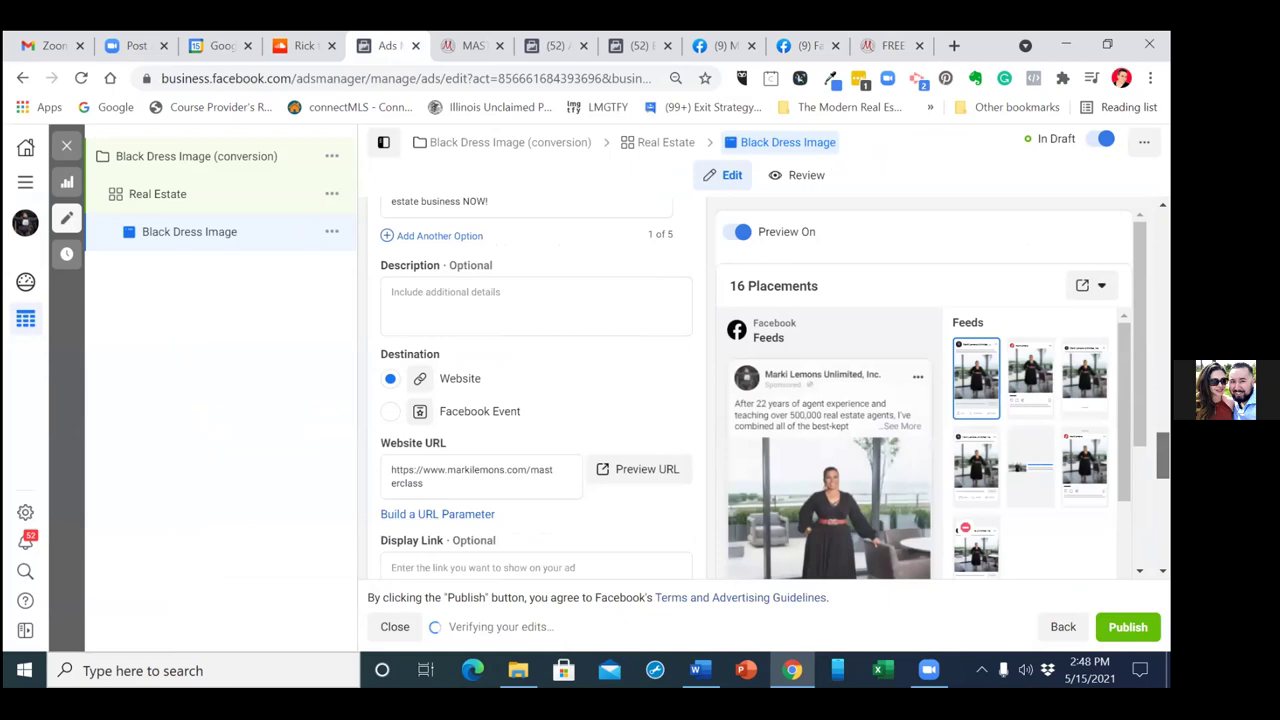
pyautogui.scroll(-1, 535, 400)
pyautogui.scroll(-1, 930, 400)
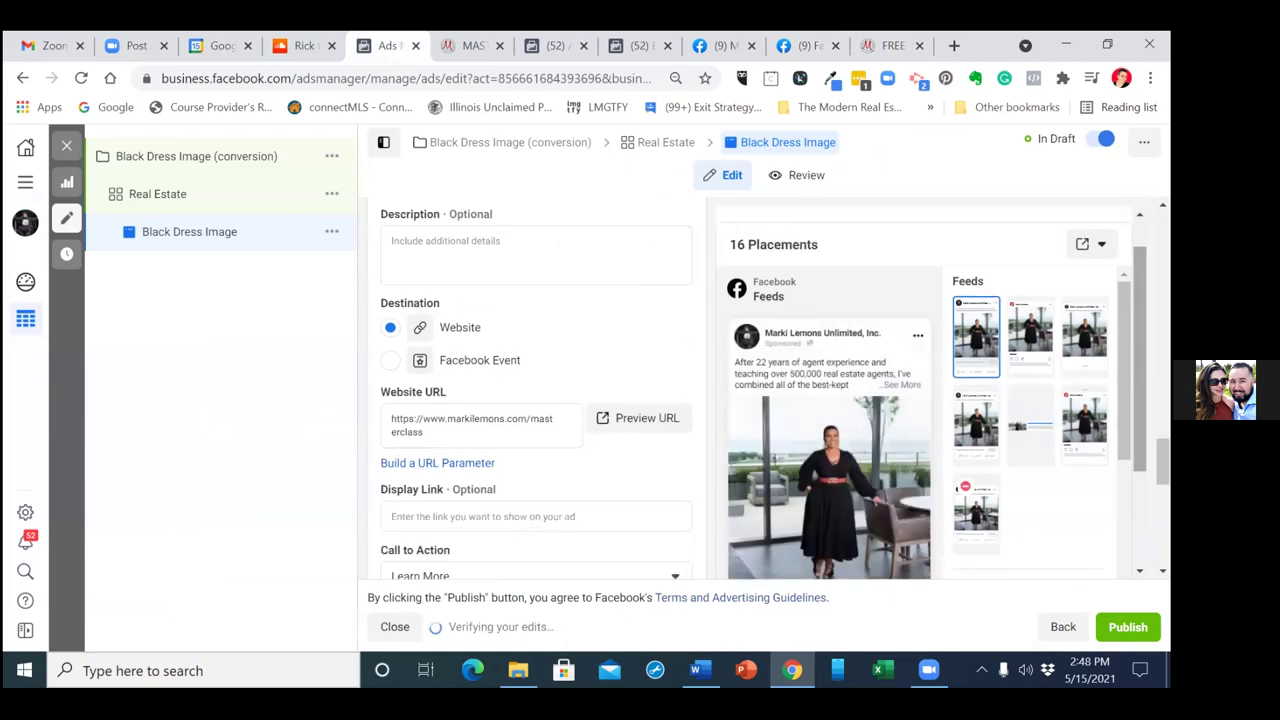
pyautogui.scroll(-1, 1030, 420)
pyautogui.scroll(-1, 1030, 420)
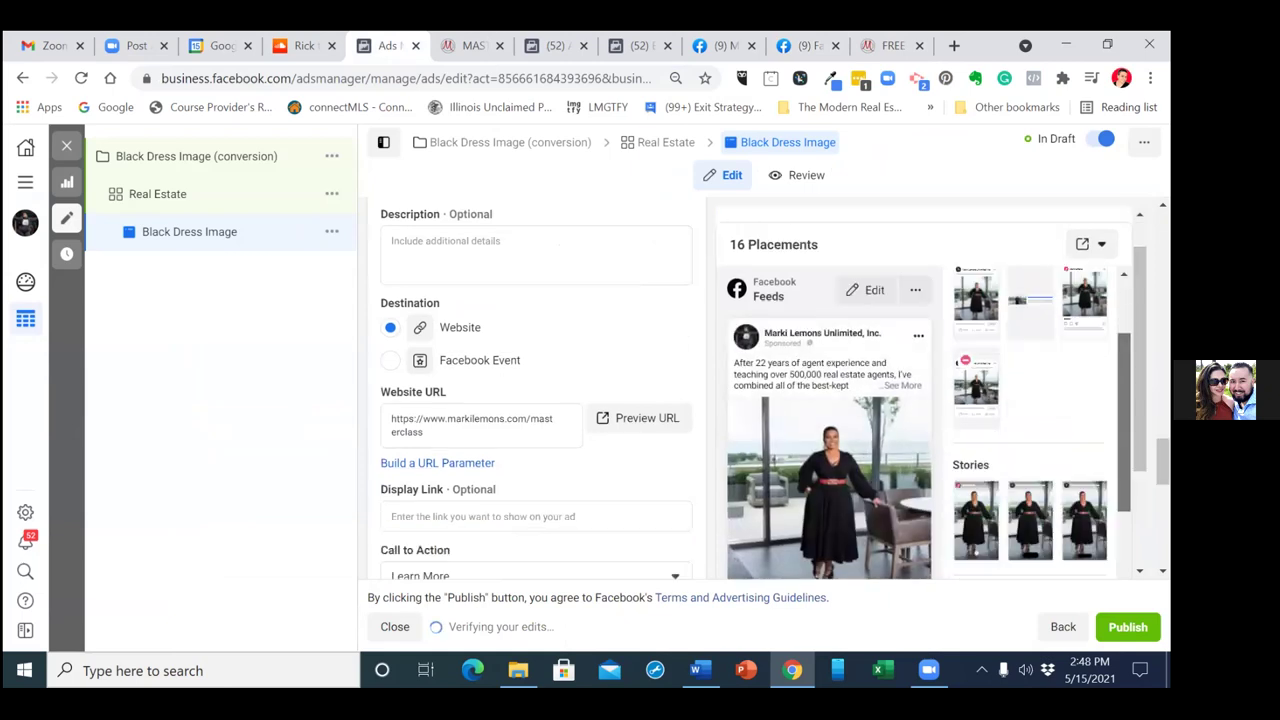
pyautogui.scroll(-1, 930, 400)
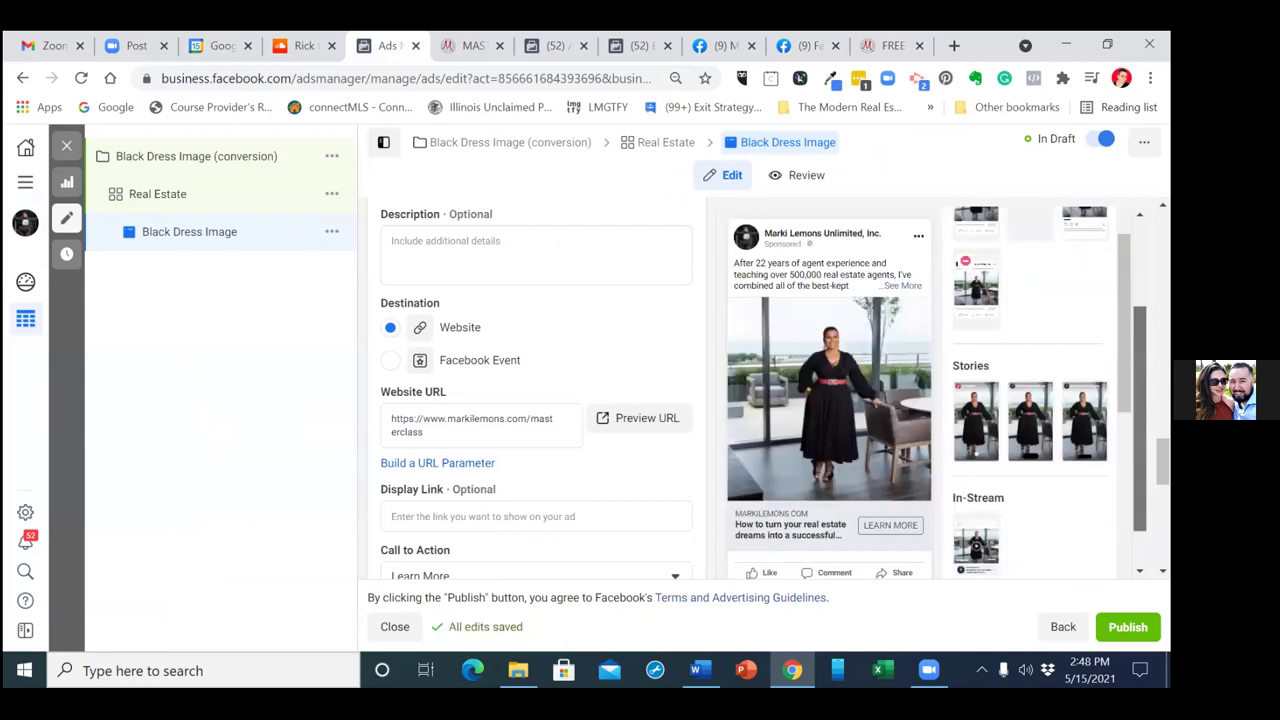
pyautogui.scroll(-1, 930, 400)
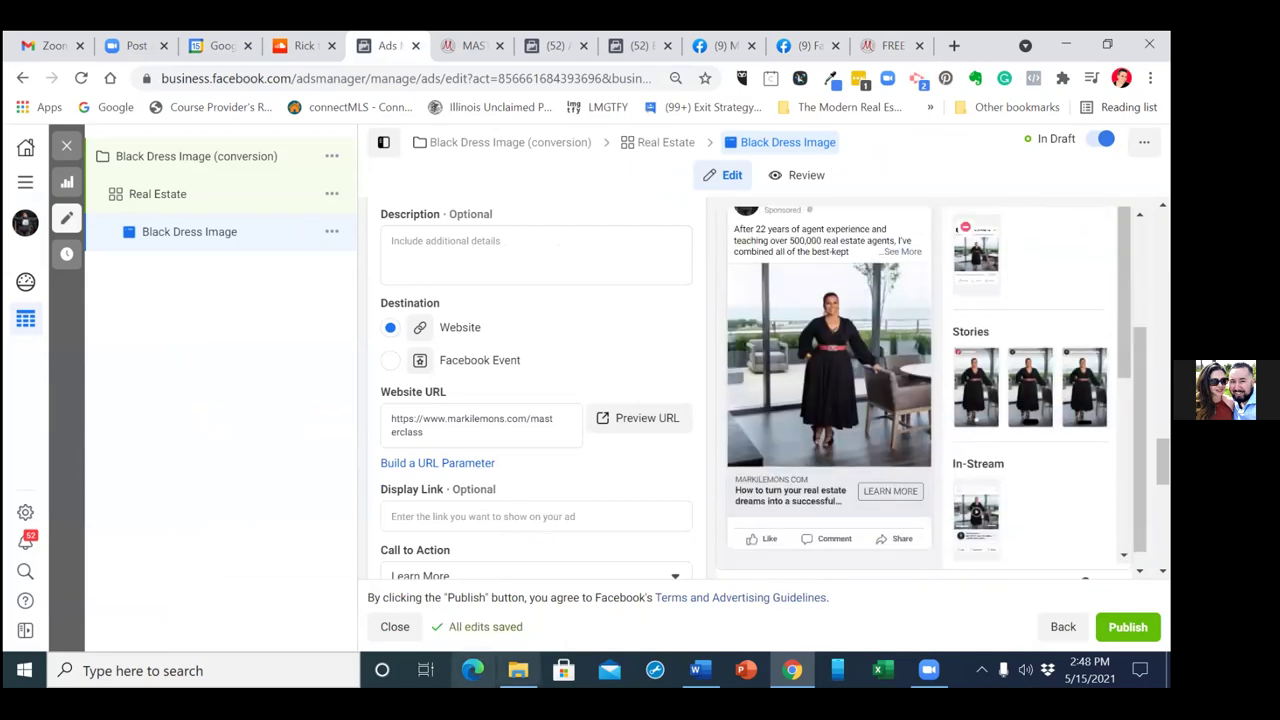
pyautogui.click(489, 516)
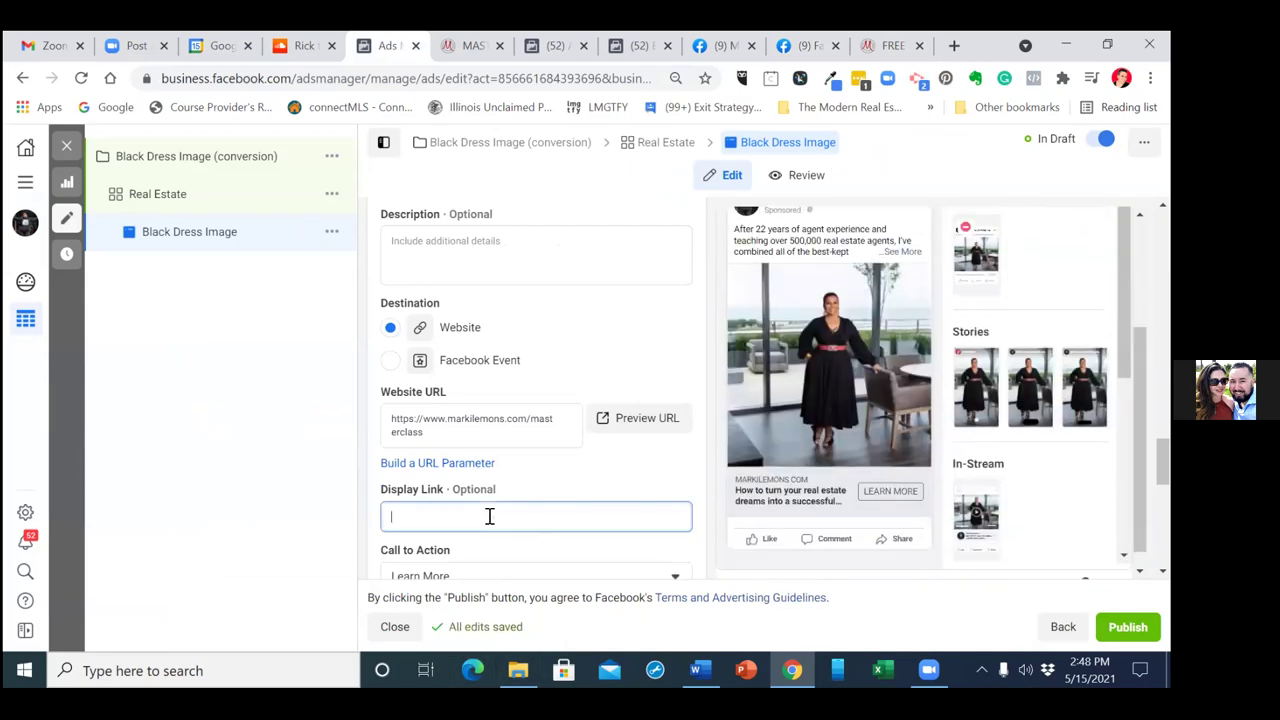
pyautogui.click(964, 41)
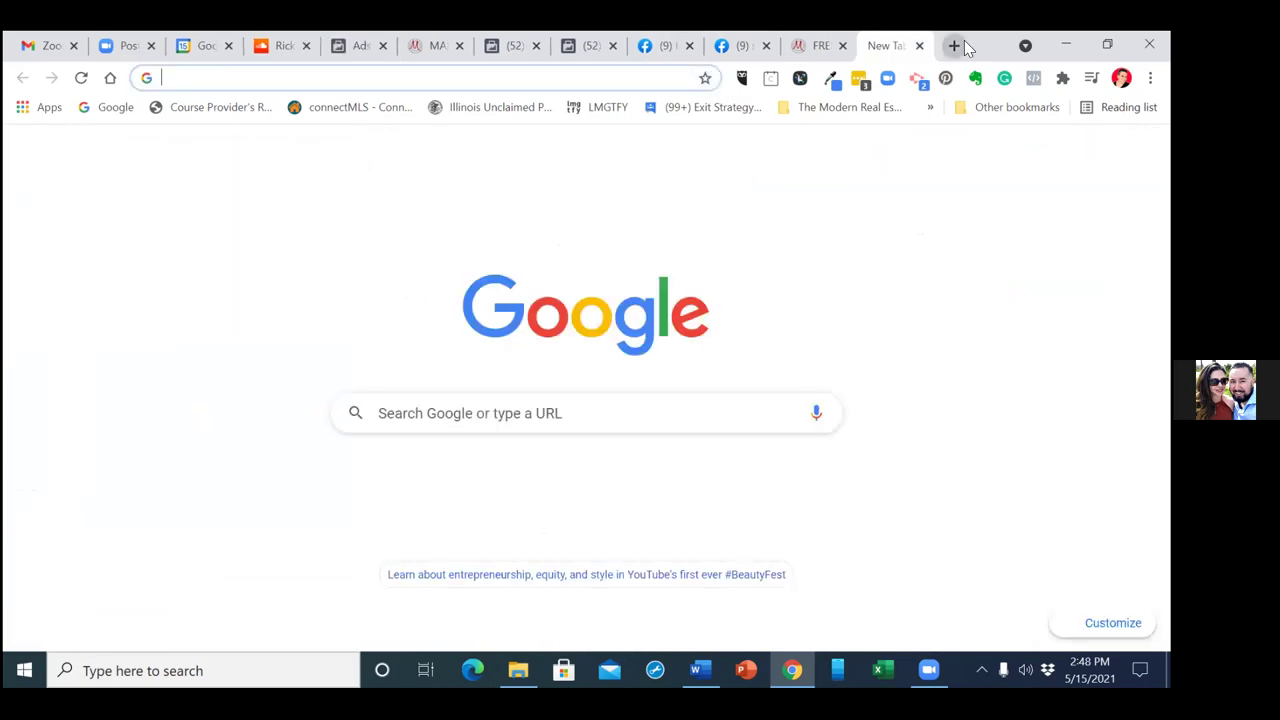
pyautogui.click(463, 82)
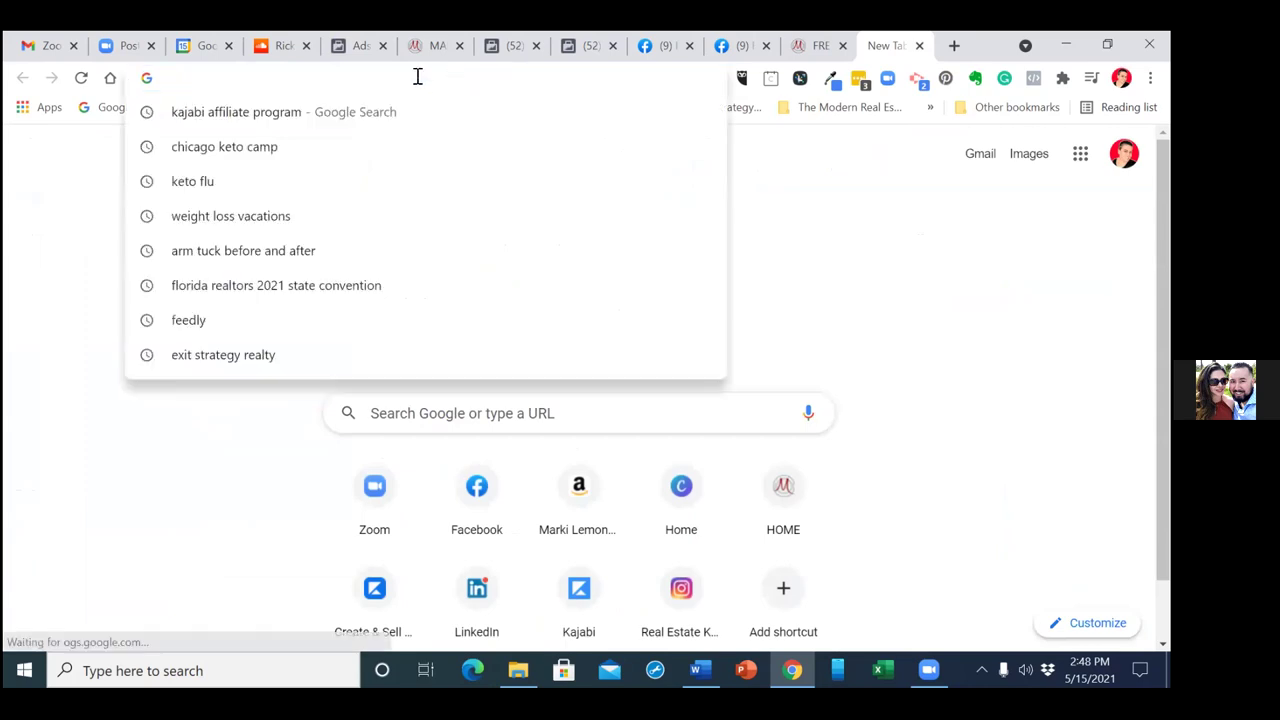
pyautogui.click(368, 47)
pyautogui.click(436, 430)
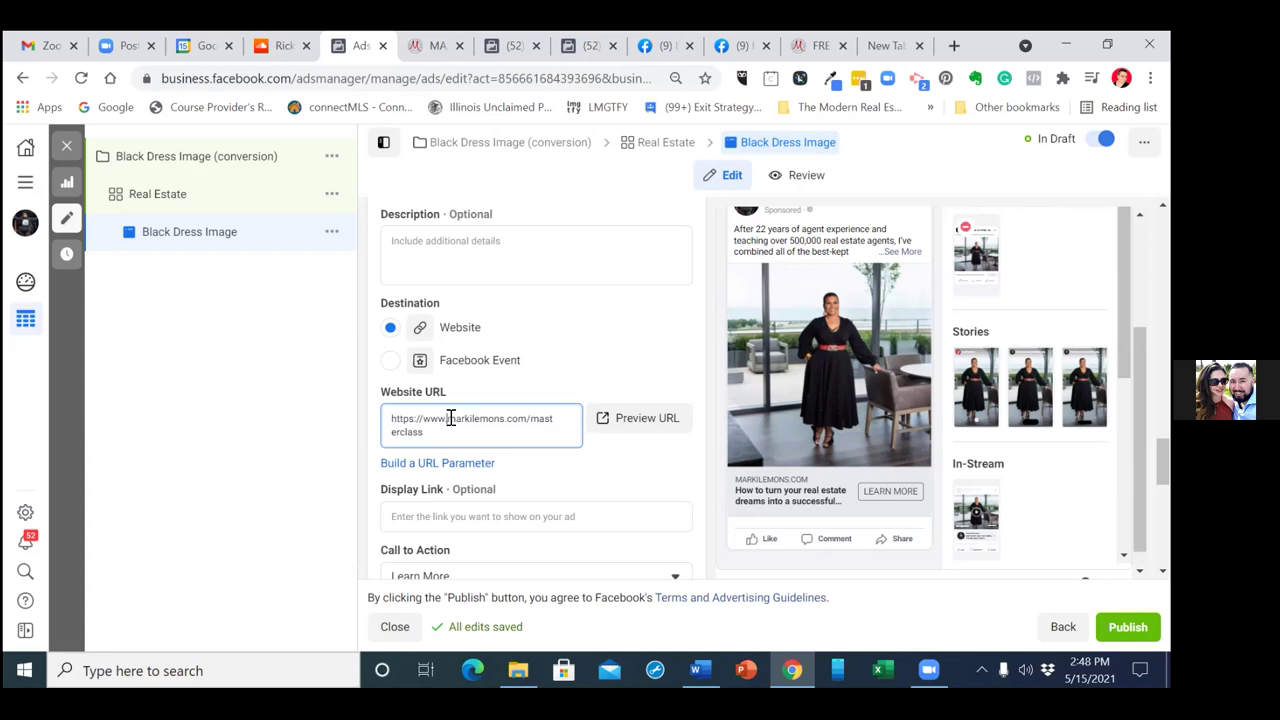
# Set the ad's optional Display Link to markilemons.com
pyautogui.click(456, 520)
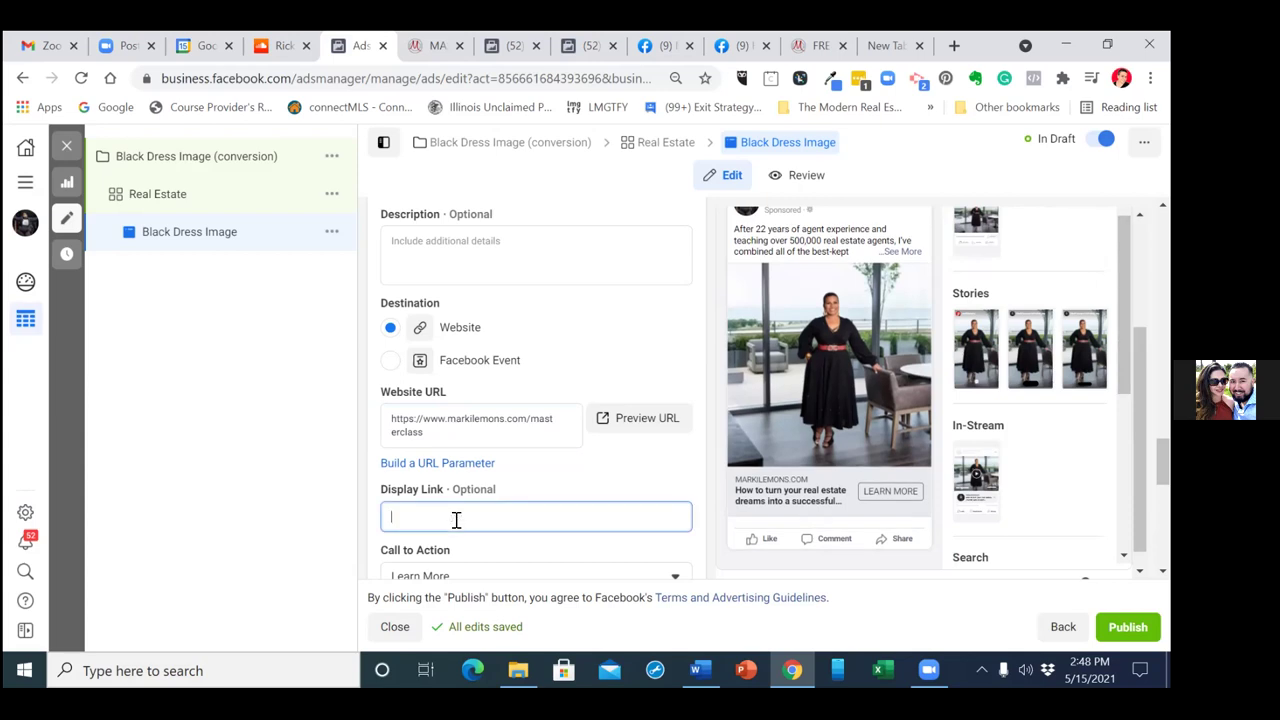
pyautogui.write('markilemons')
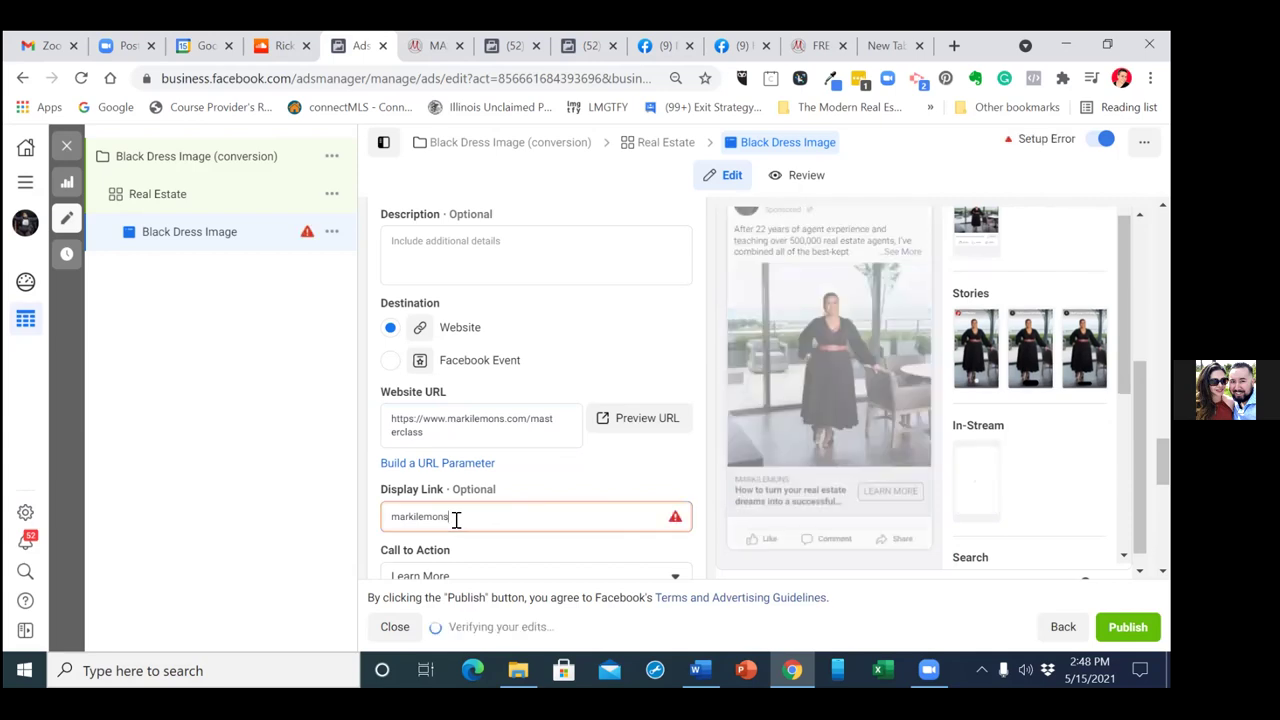
pyautogui.write('.com')
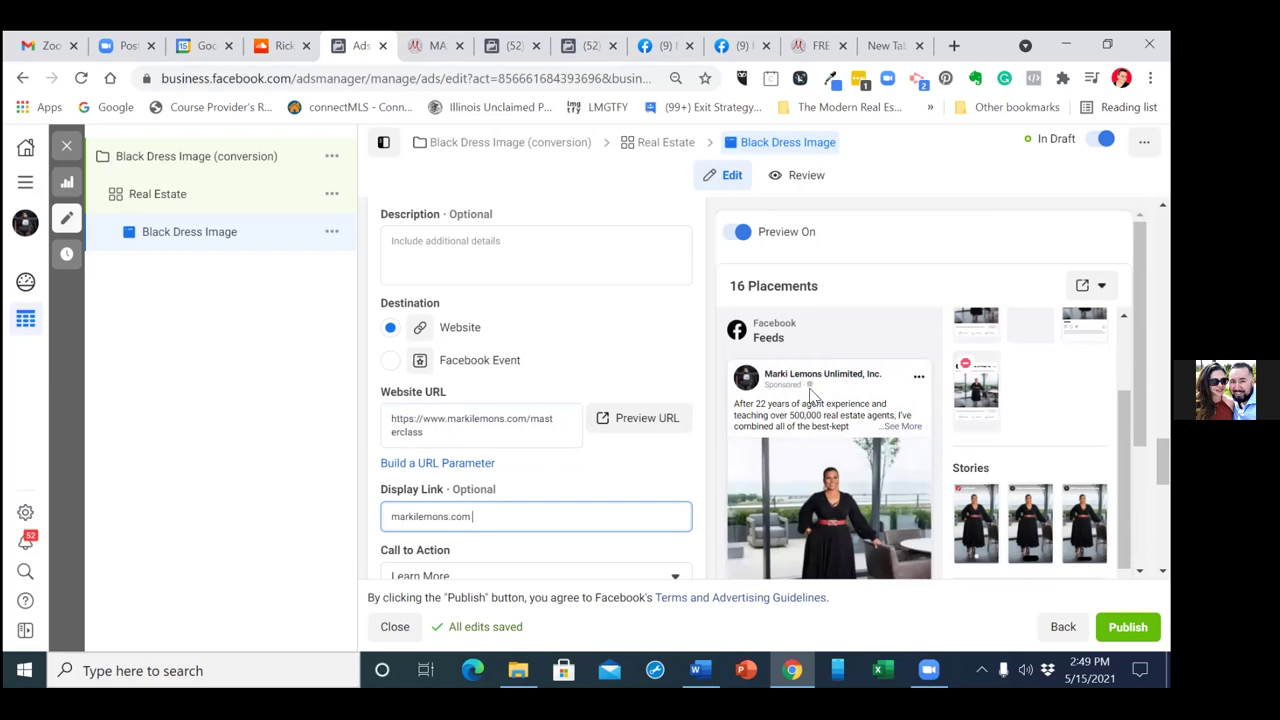
# Review the ad's Facebook feed preview, call to action, languages, tracking and URL parameter settings
pyautogui.scroll(-2, 536, 390)
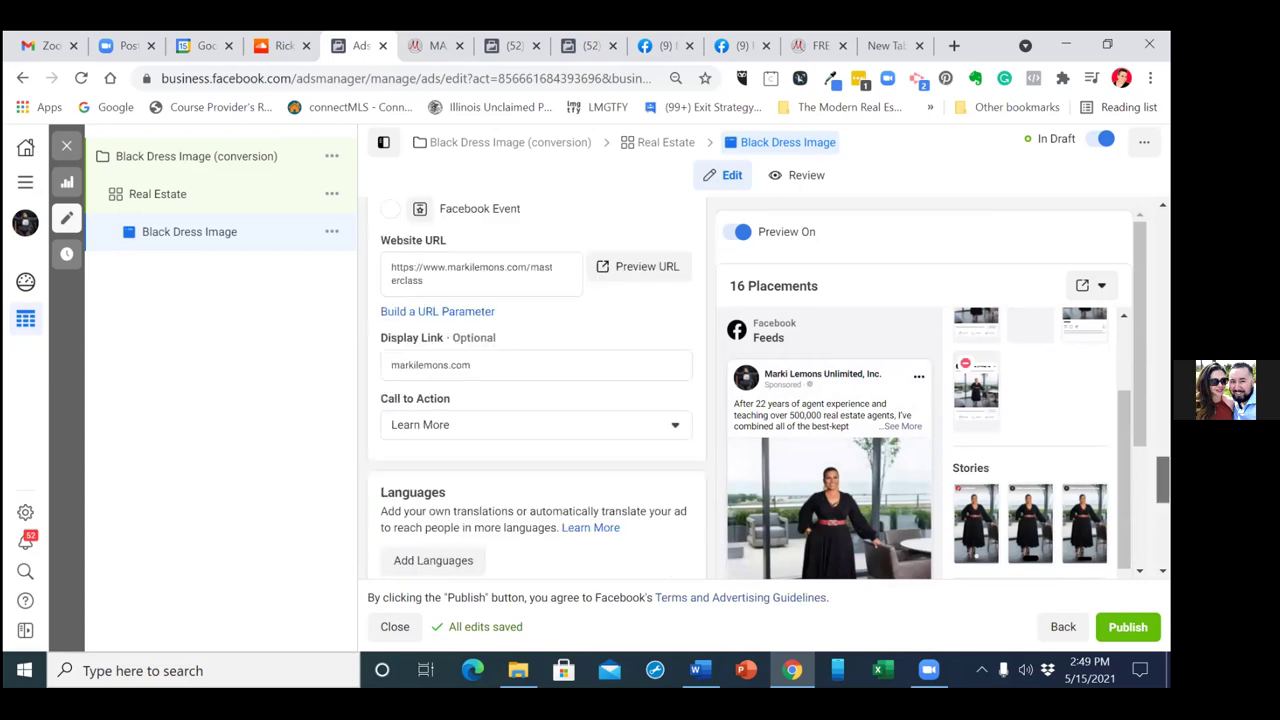
pyautogui.scroll(-1, 920, 400)
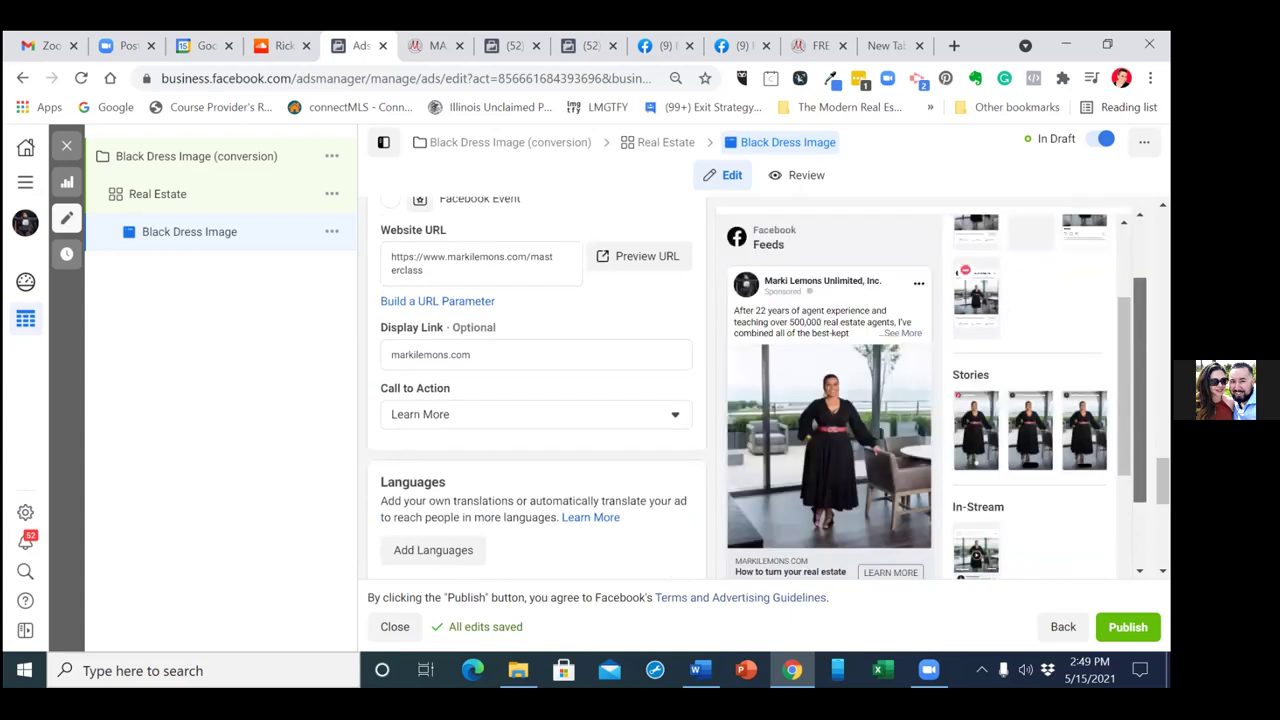
pyautogui.scroll(-1, 930, 393)
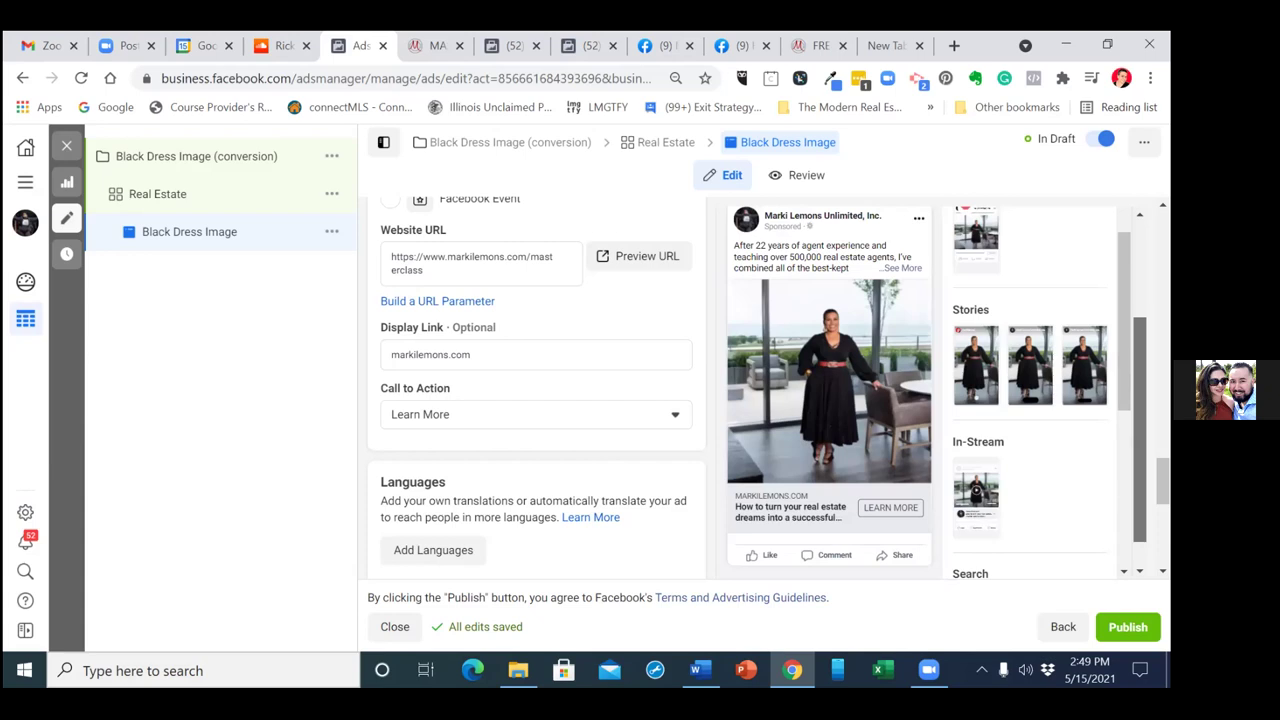
pyautogui.scroll(1, 930, 393)
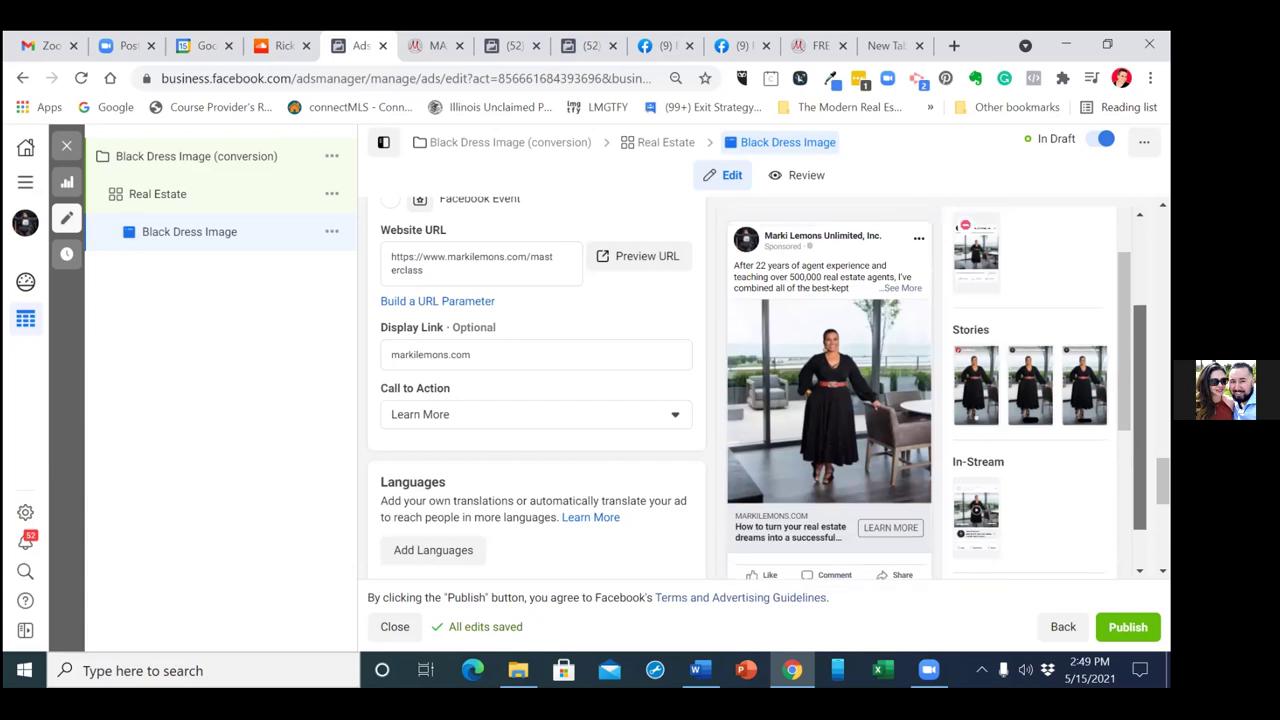
pyautogui.scroll(1, 937, 393)
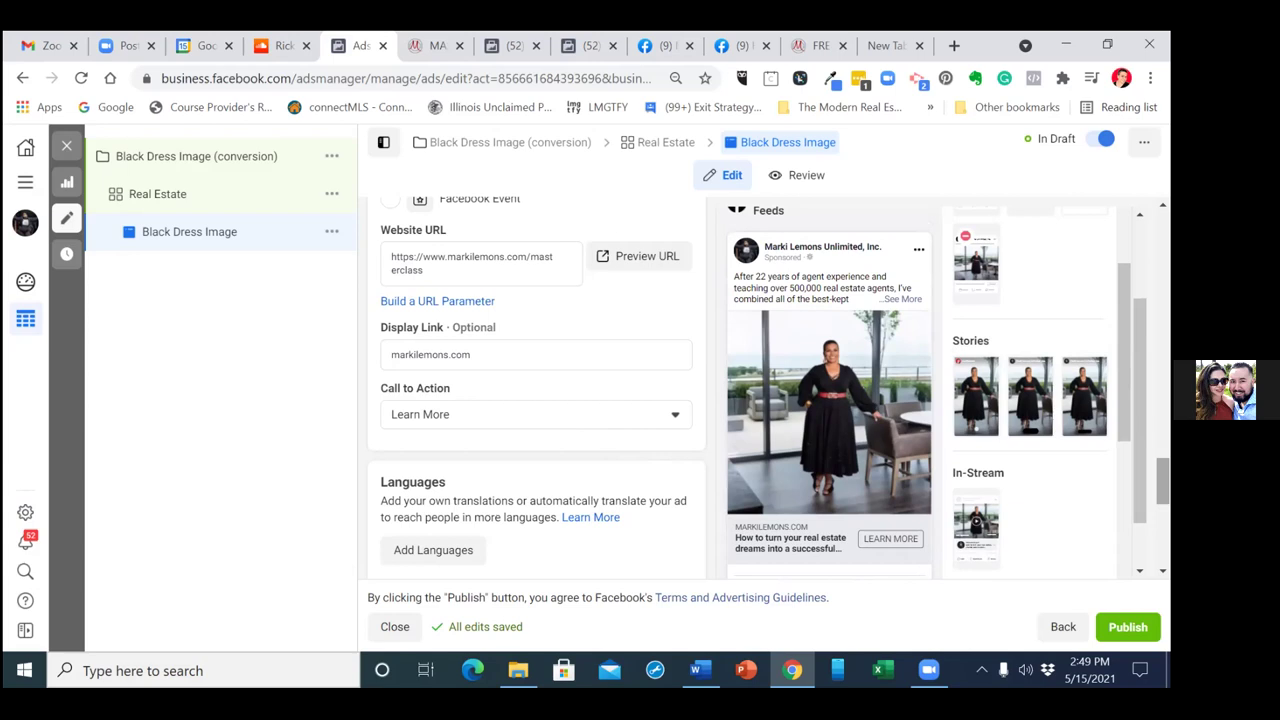
pyautogui.scroll(-3, 1162, 480)
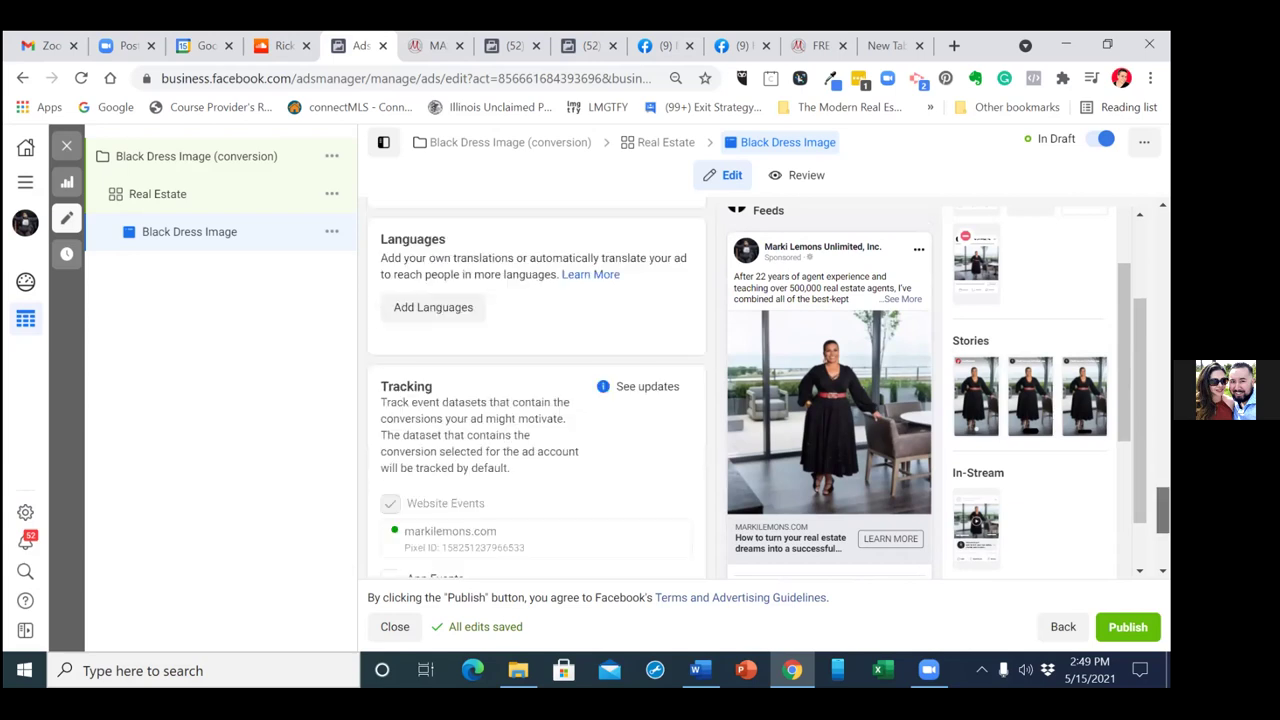
pyautogui.scroll(-1, 1162, 515)
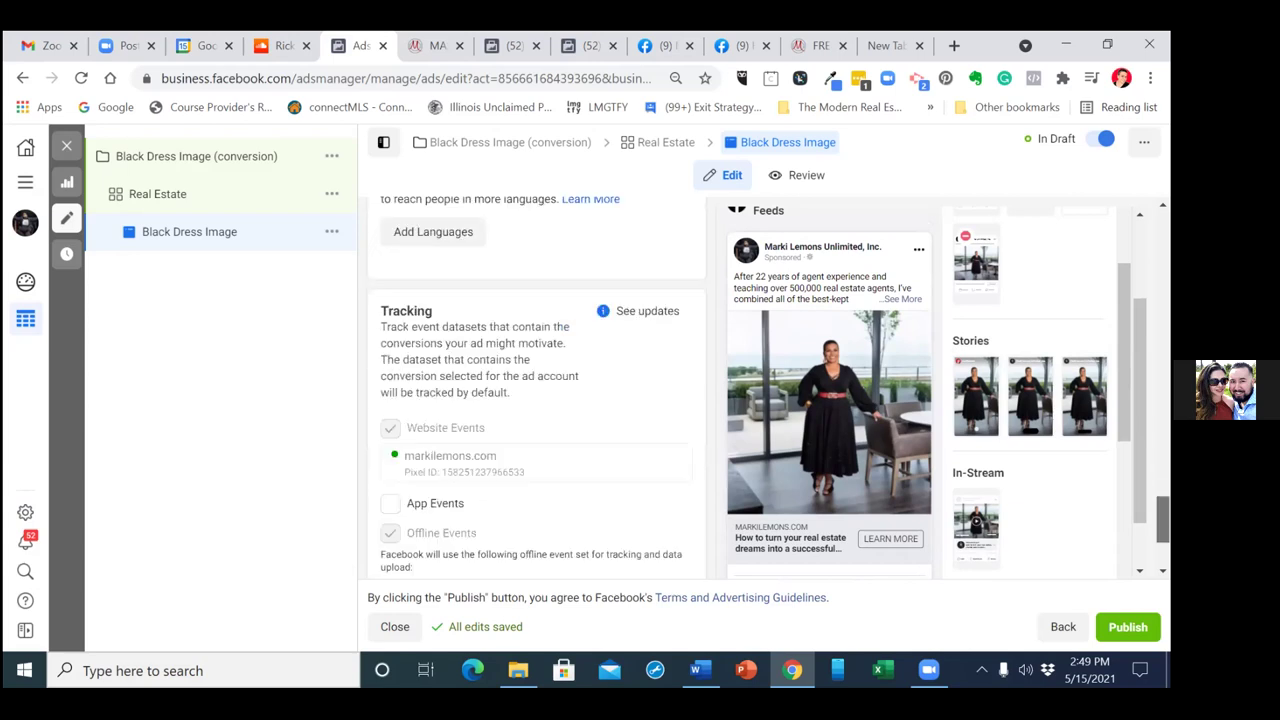
pyautogui.scroll(-1, 1162, 520)
pyautogui.scroll(-1, 1162, 530)
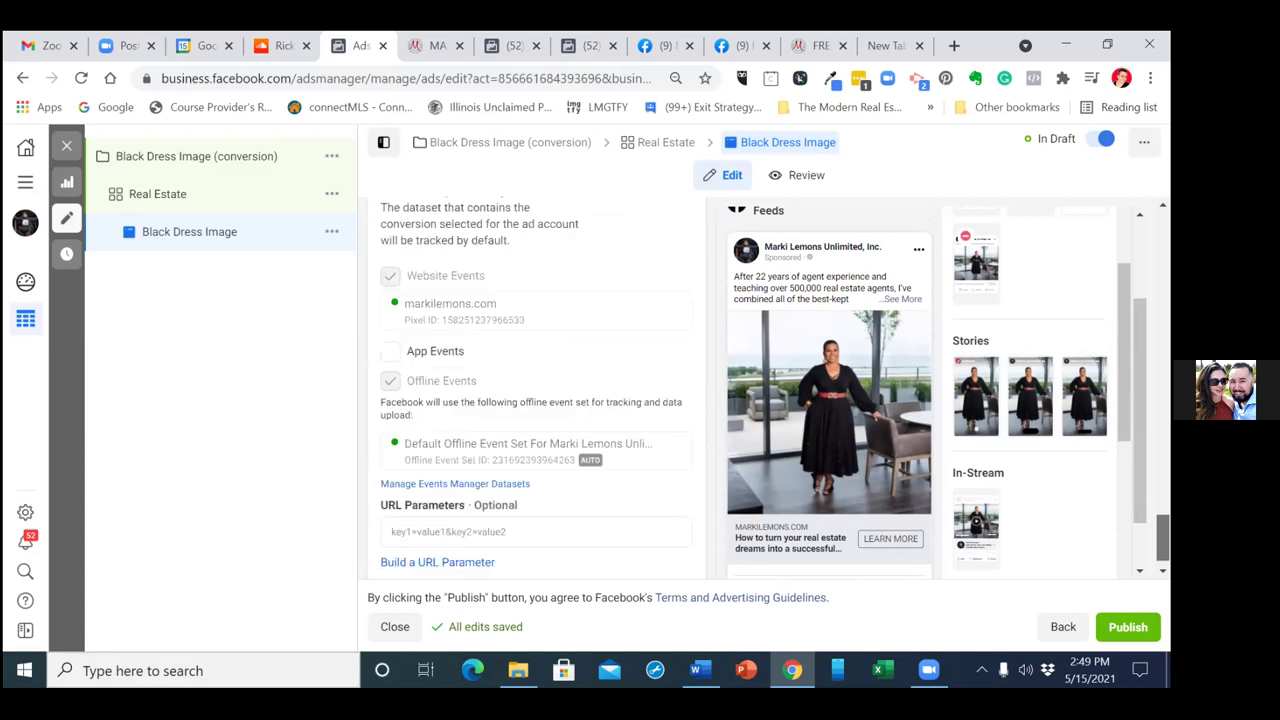
pyautogui.scroll(-1, 1162, 535)
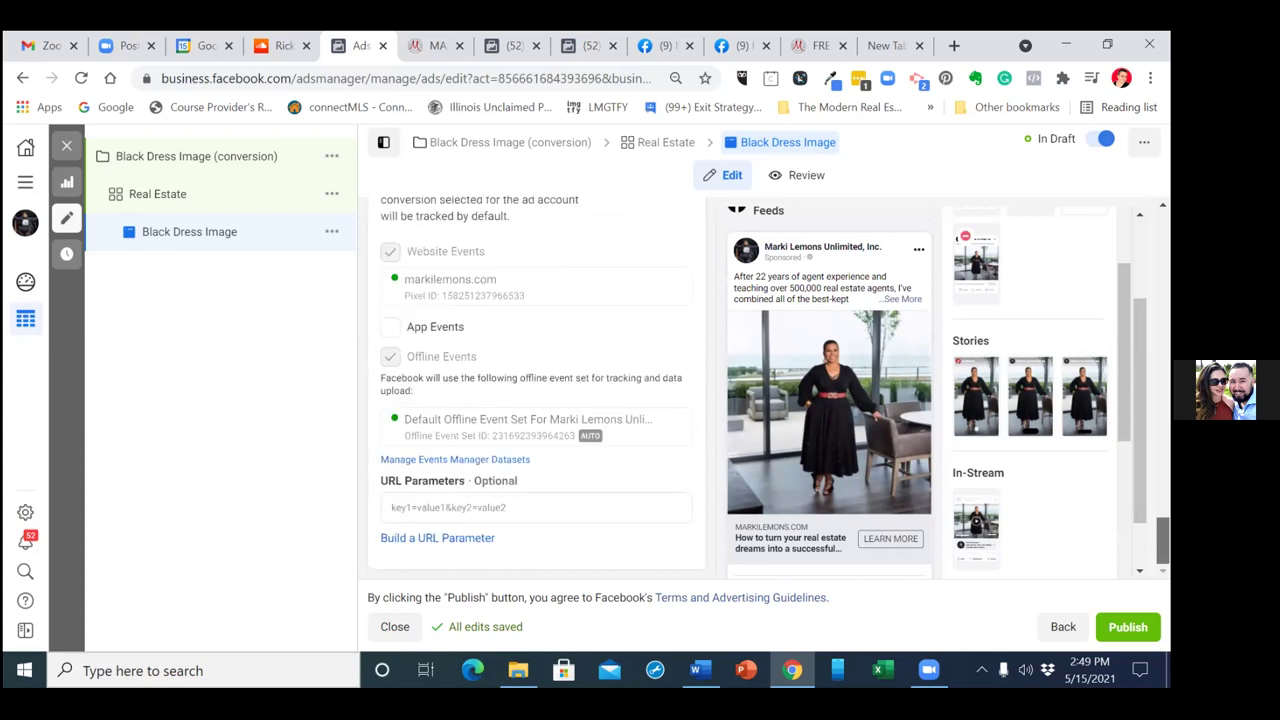
# Publish the Black Dress Image (conversion) campaign with its Real Estate ad set and ad, and close the editor
pyautogui.click(1128, 627)
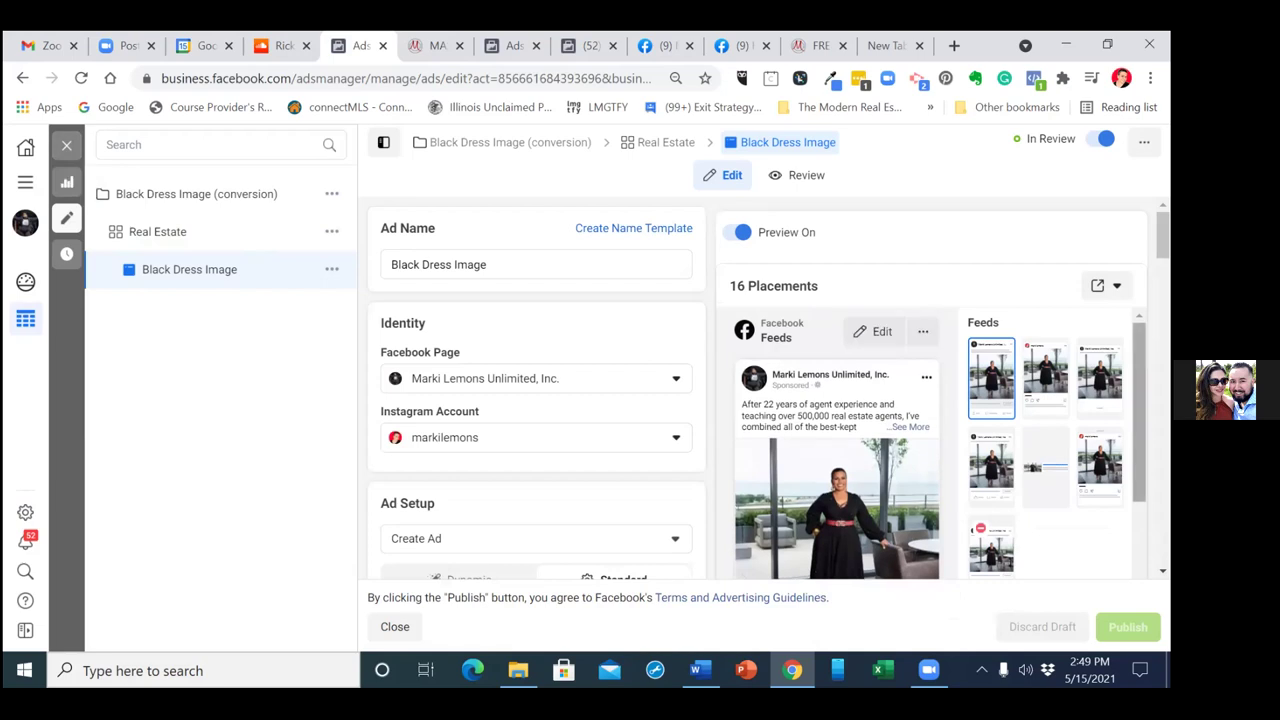
pyautogui.scroll(-1, 985, 420)
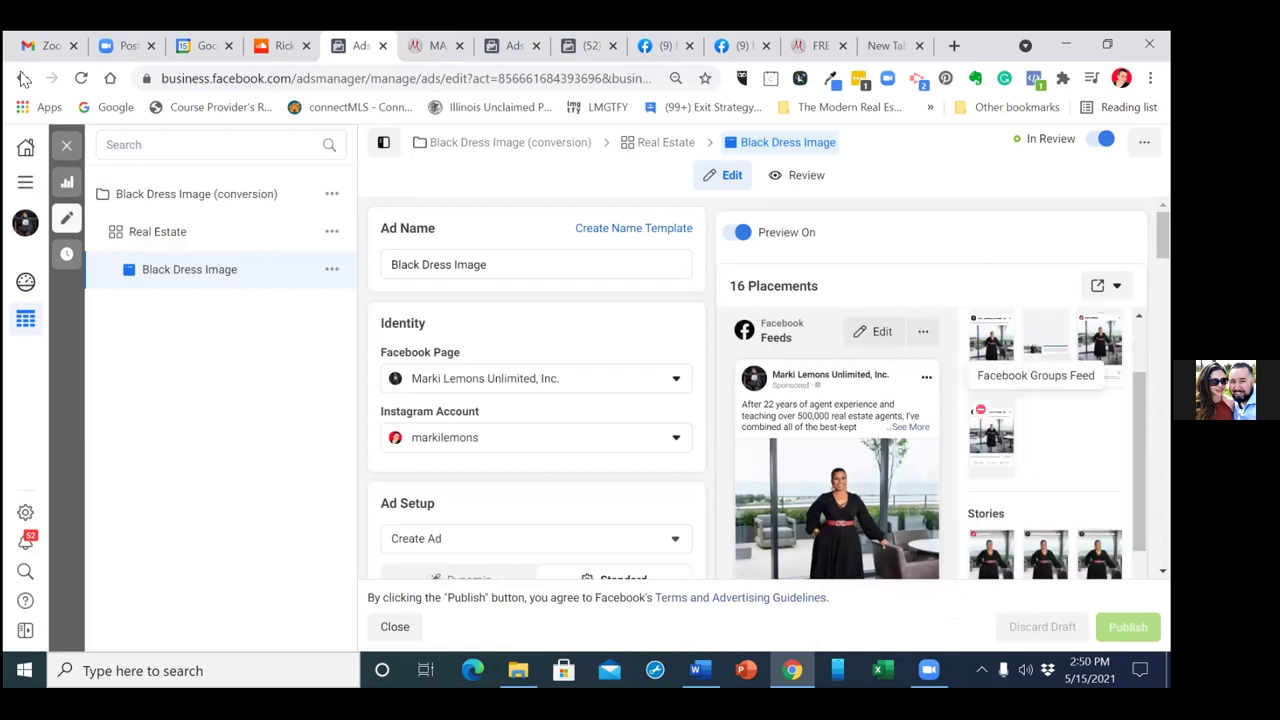
pyautogui.click(67, 147)
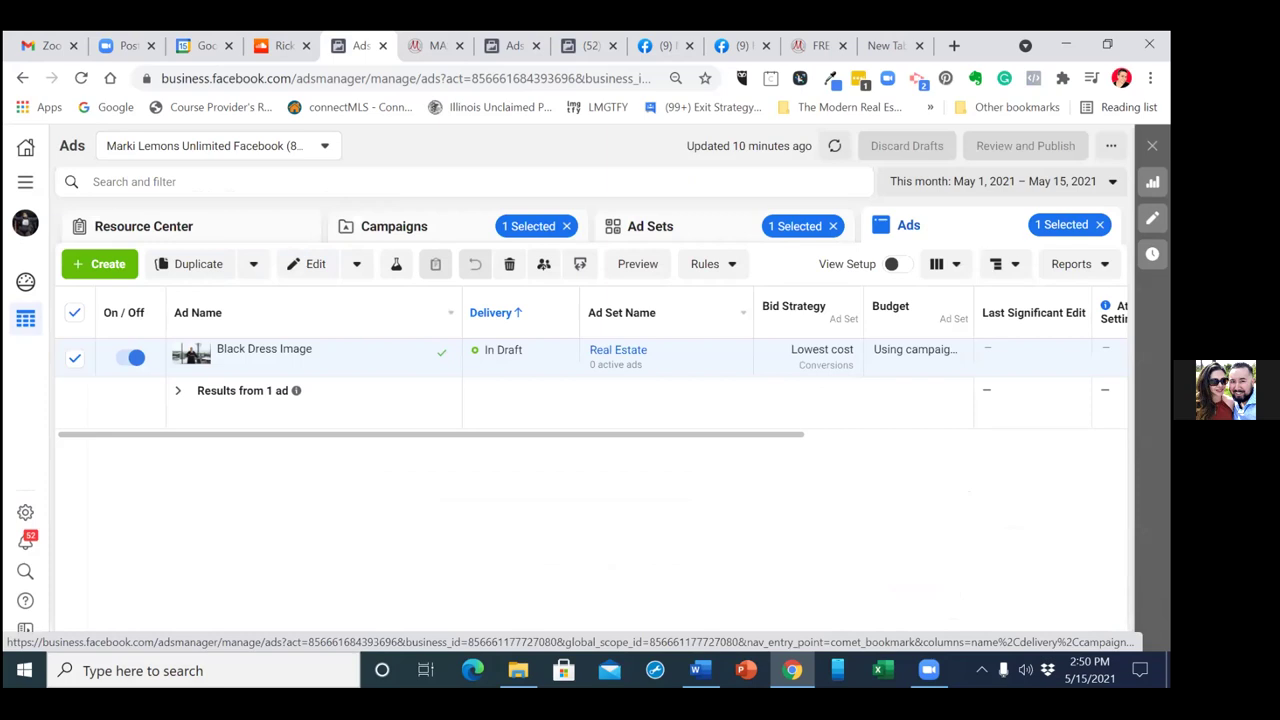
# Clear the selected ad and ad set filters and show the account's campaigns list
pyautogui.click(1099, 225)
pyautogui.click(833, 227)
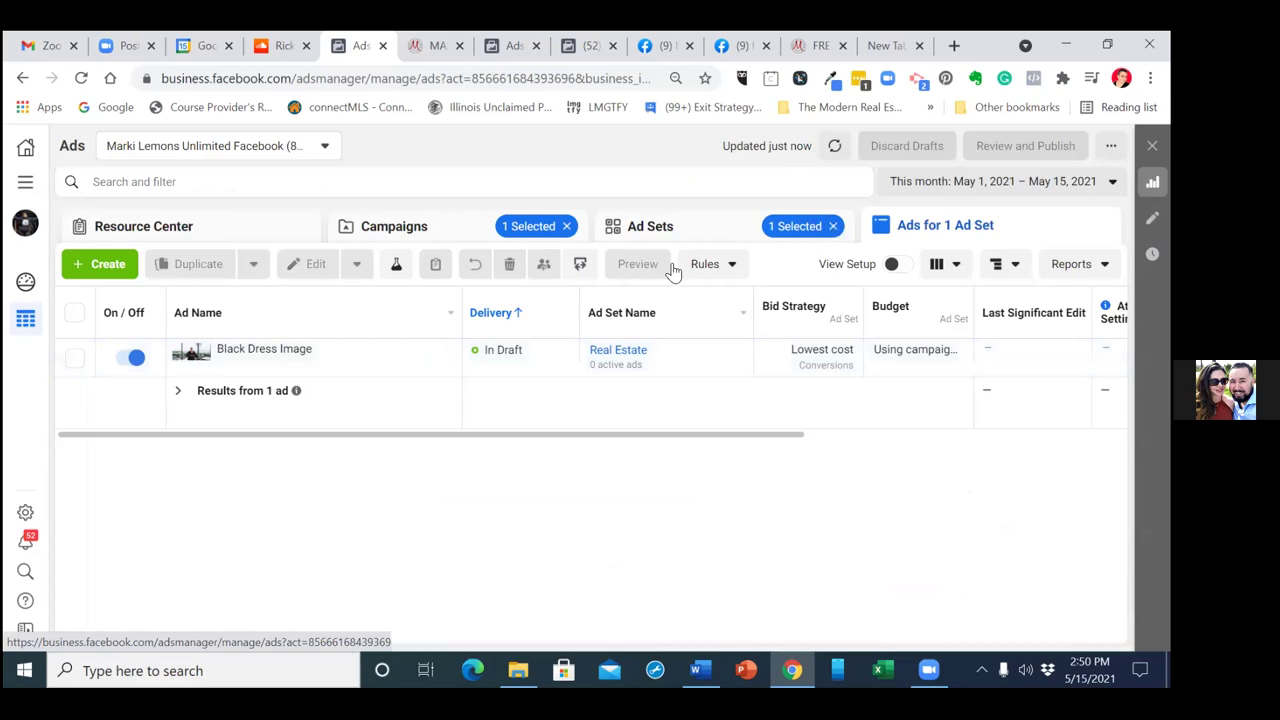
pyautogui.click(410, 232)
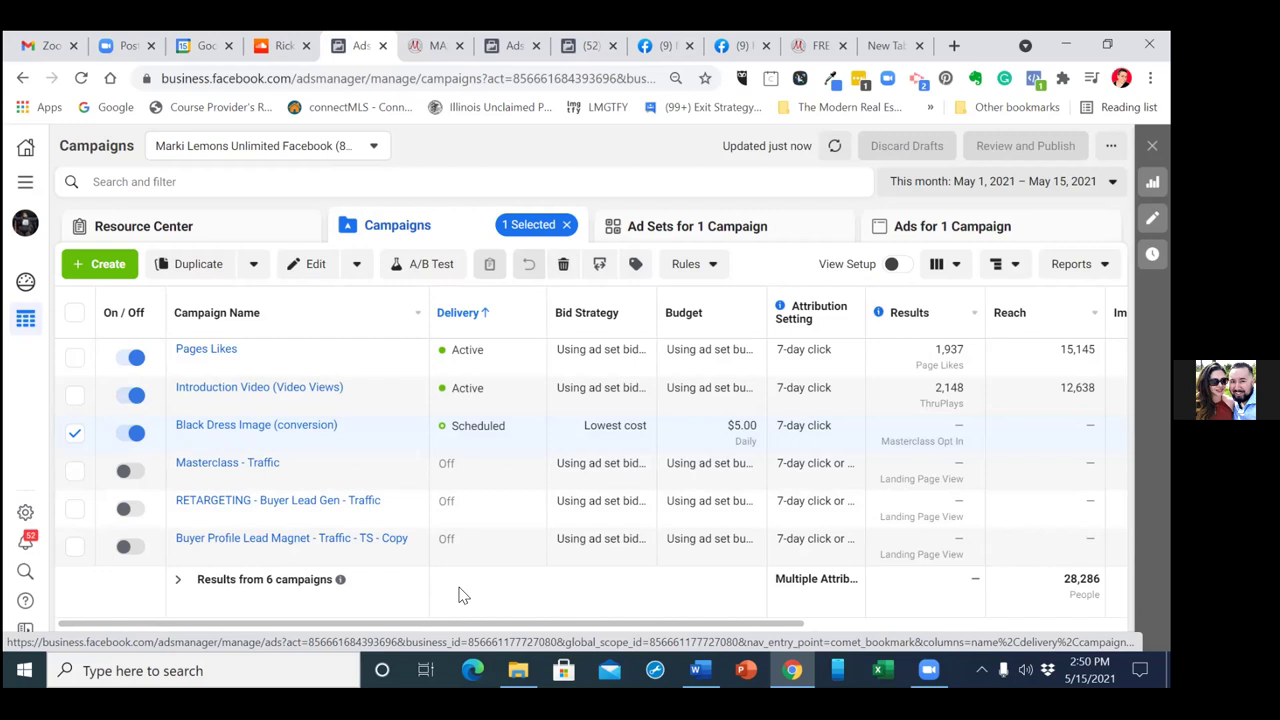
# Create a Real Estate Investor ad set with an ad named Black Dress Image in the existing Black Dress Image (conversion) campaign
pyautogui.click(740, 232)
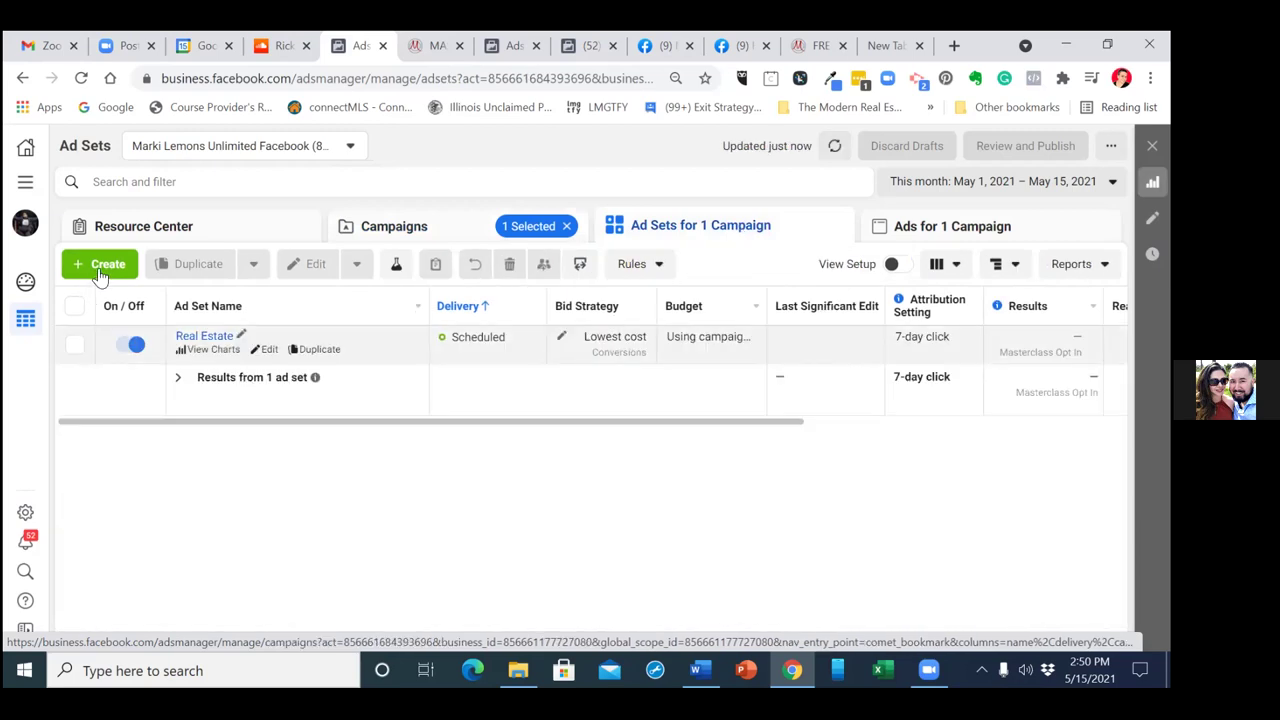
pyautogui.click(103, 266)
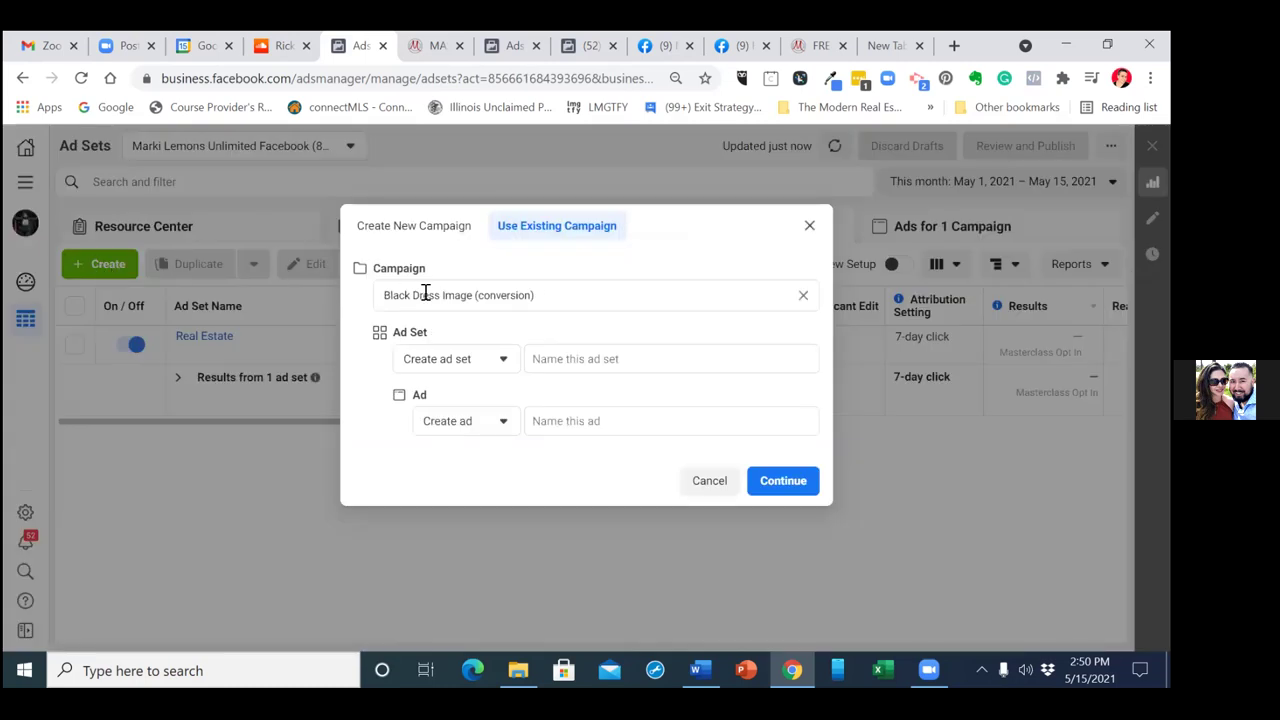
pyautogui.click(545, 361)
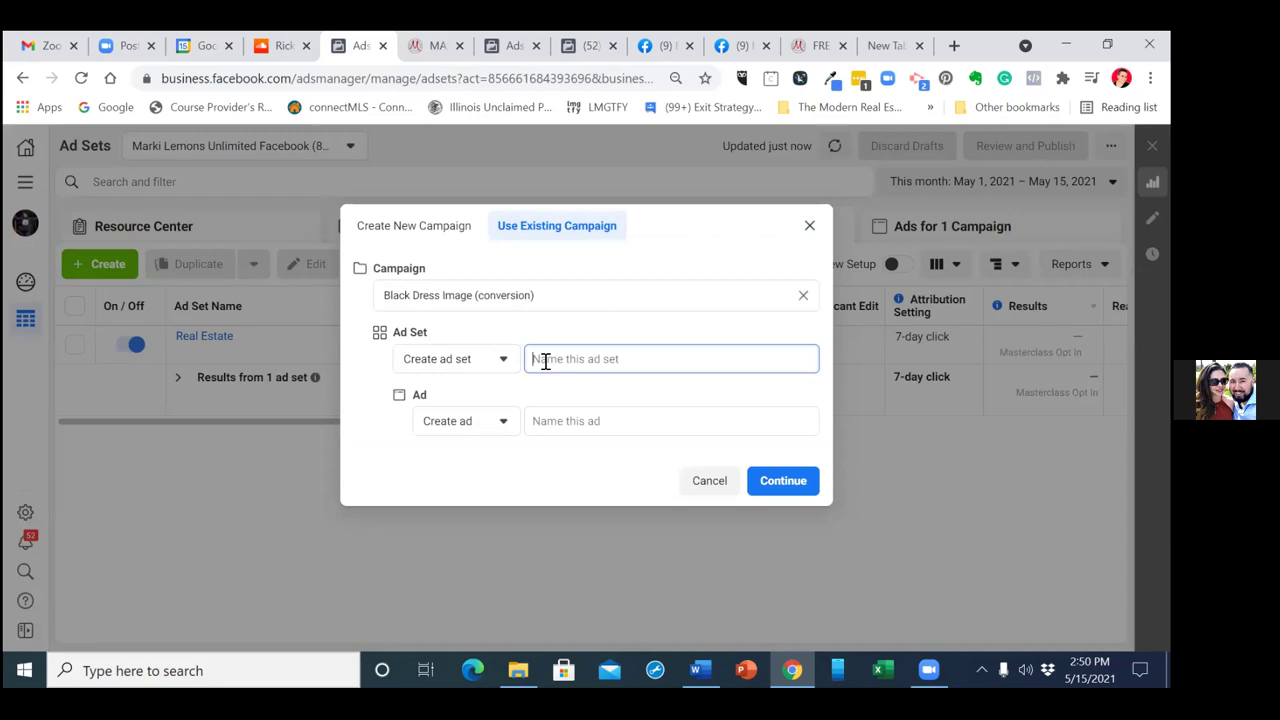
pyautogui.write('Real Estate Investor')
pyautogui.click(596, 421)
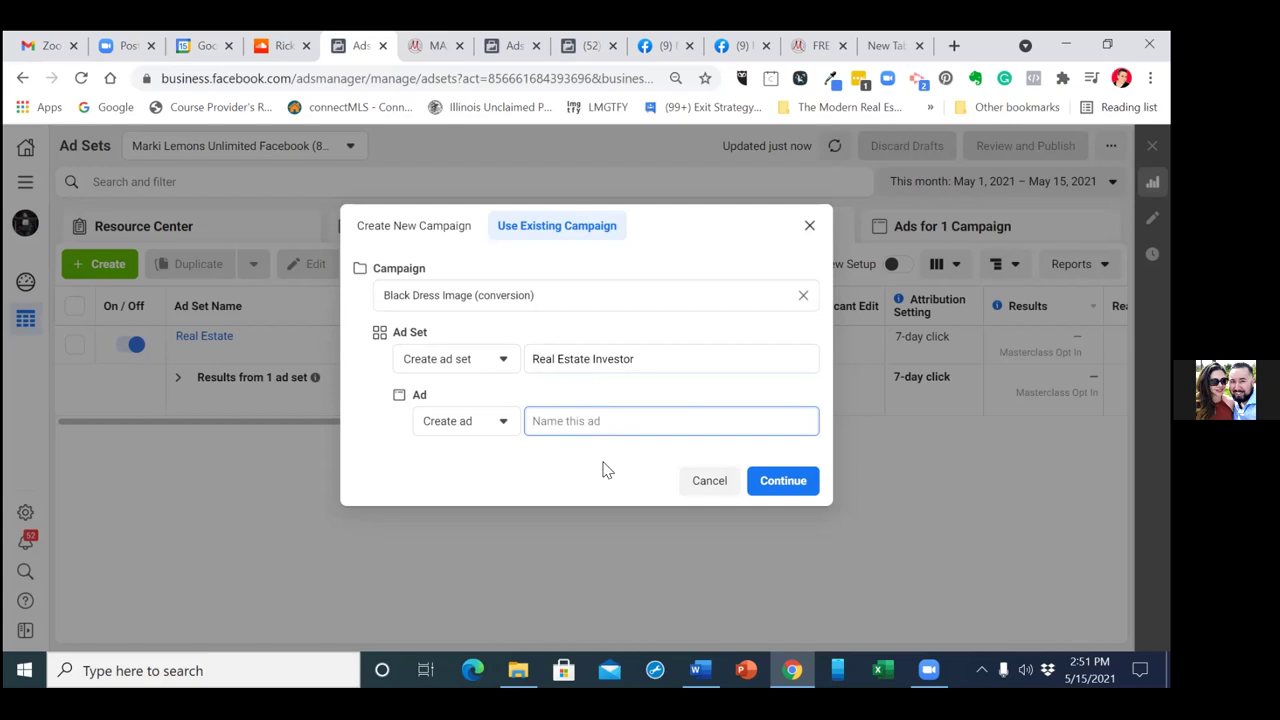
pyautogui.write('Black Dress Image')
pyautogui.click(787, 482)
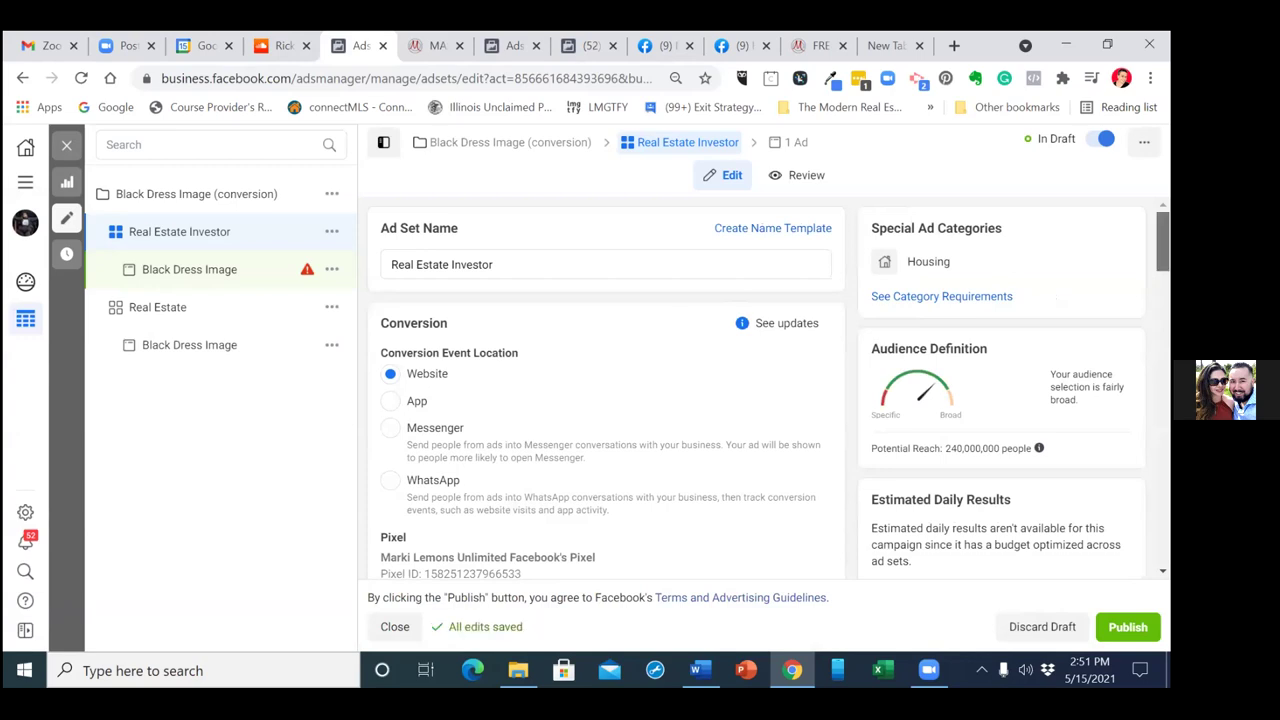
# Schedule the Real Estate Investor ad set to start on May 16, 2021 at 6:00 AM
pyautogui.scroll(-1, 606, 390)
pyautogui.scroll(1, 606, 390)
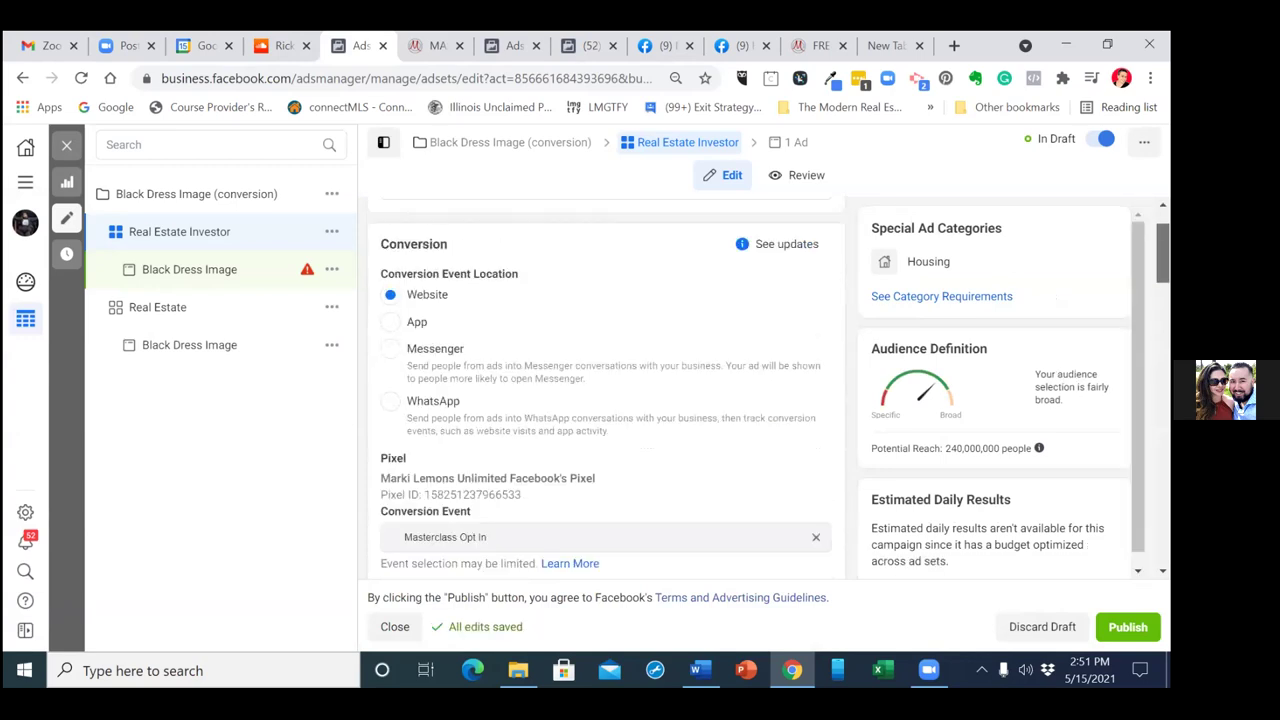
pyautogui.scroll(-2, 606, 390)
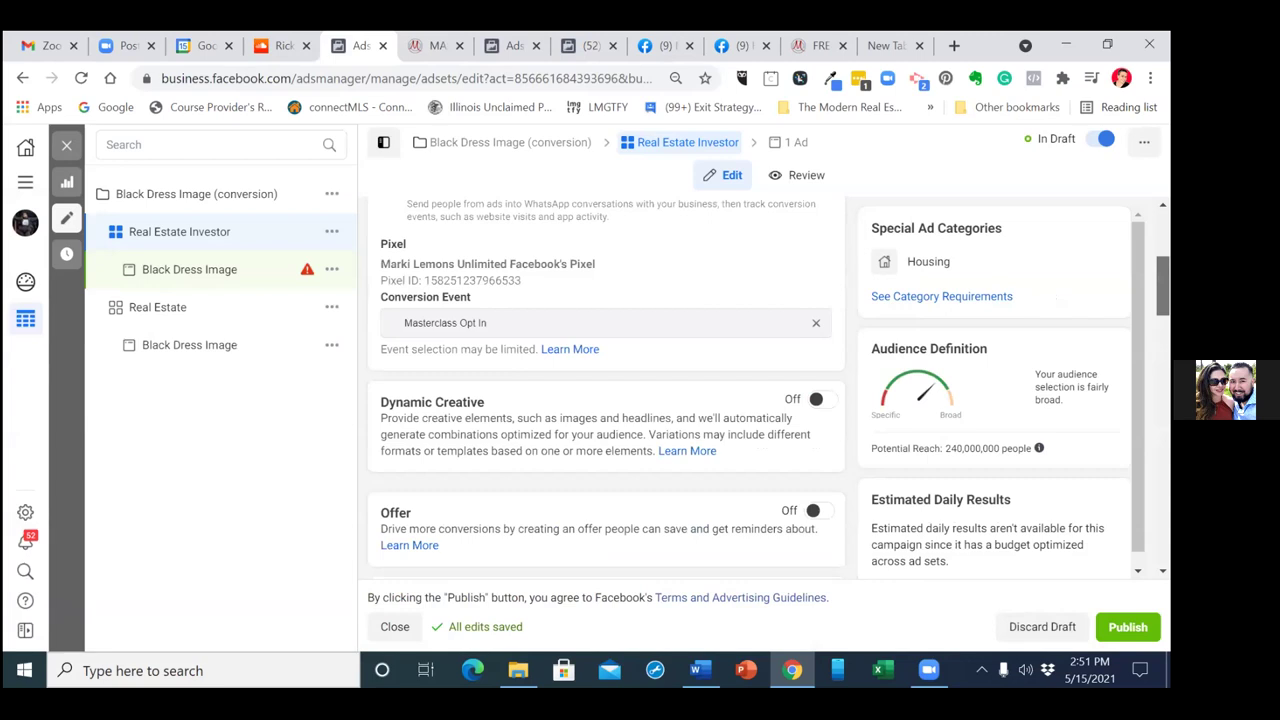
pyautogui.scroll(-1, 606, 390)
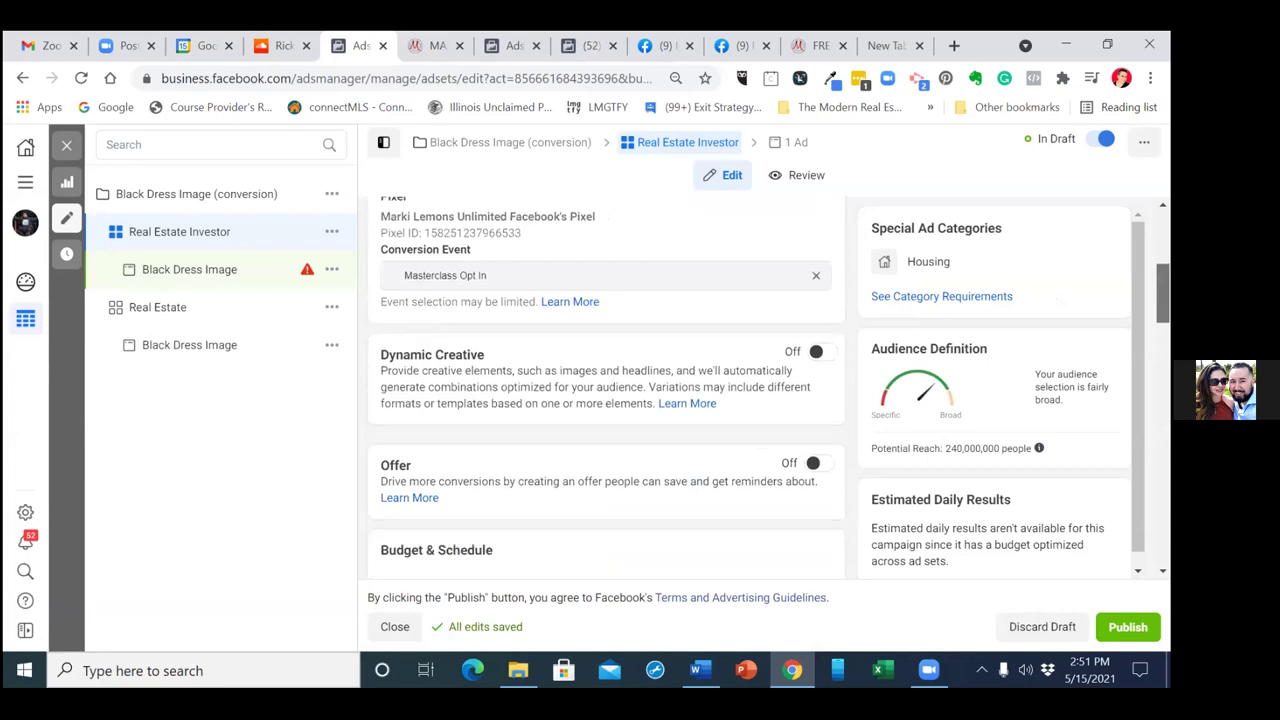
pyautogui.scroll(-1, 606, 390)
pyautogui.scroll(-1, 606, 390)
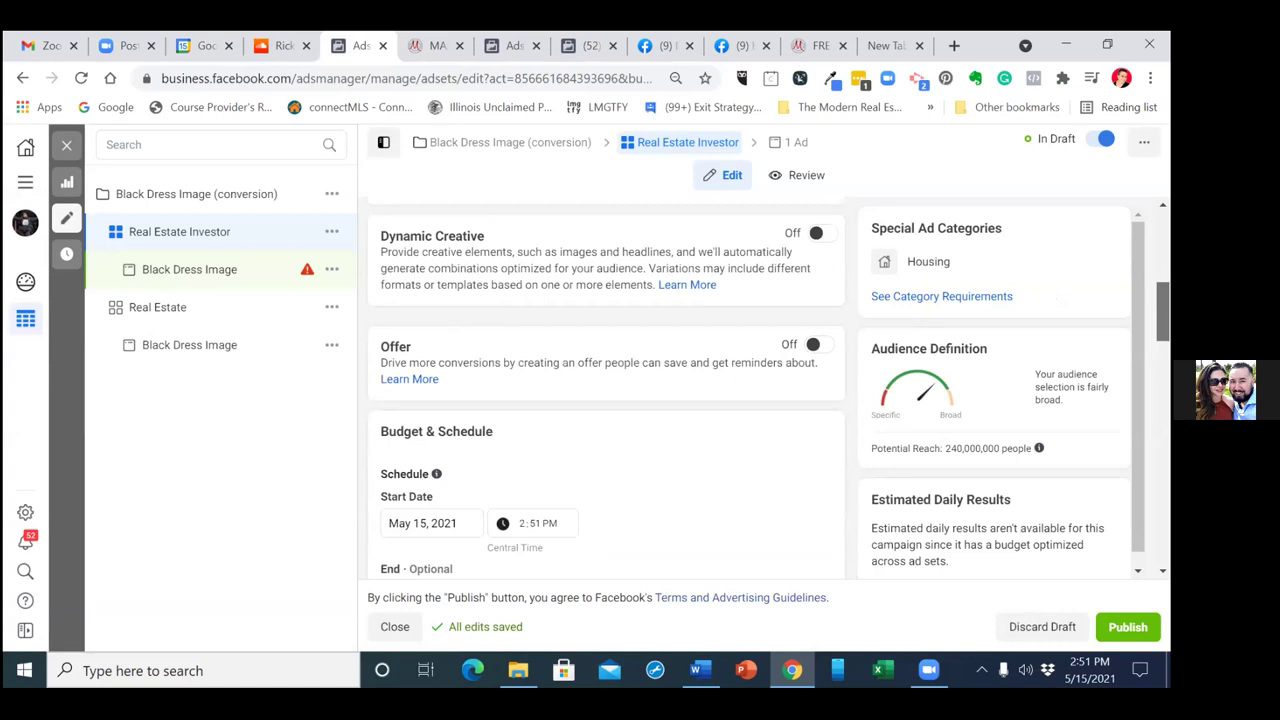
pyautogui.scroll(-1, 606, 390)
pyautogui.scroll(-2, 430, 300)
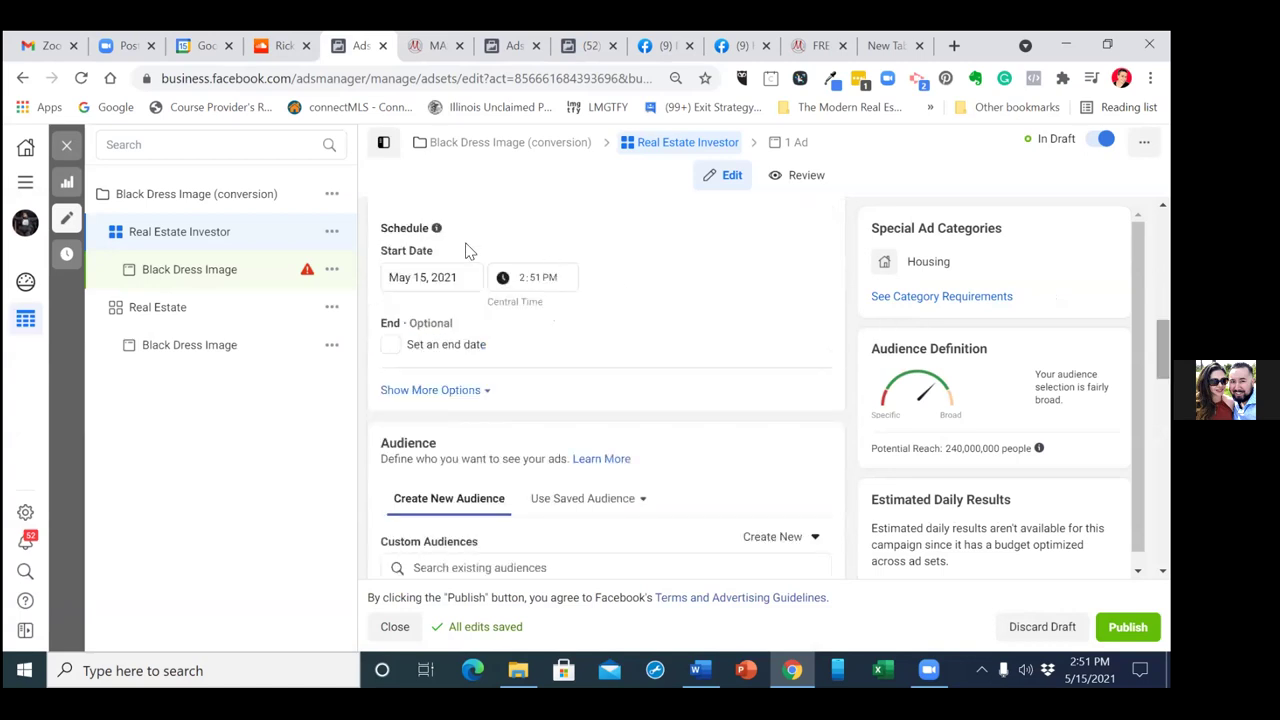
pyautogui.click(429, 277)
pyautogui.click(400, 424)
pyautogui.click(522, 287)
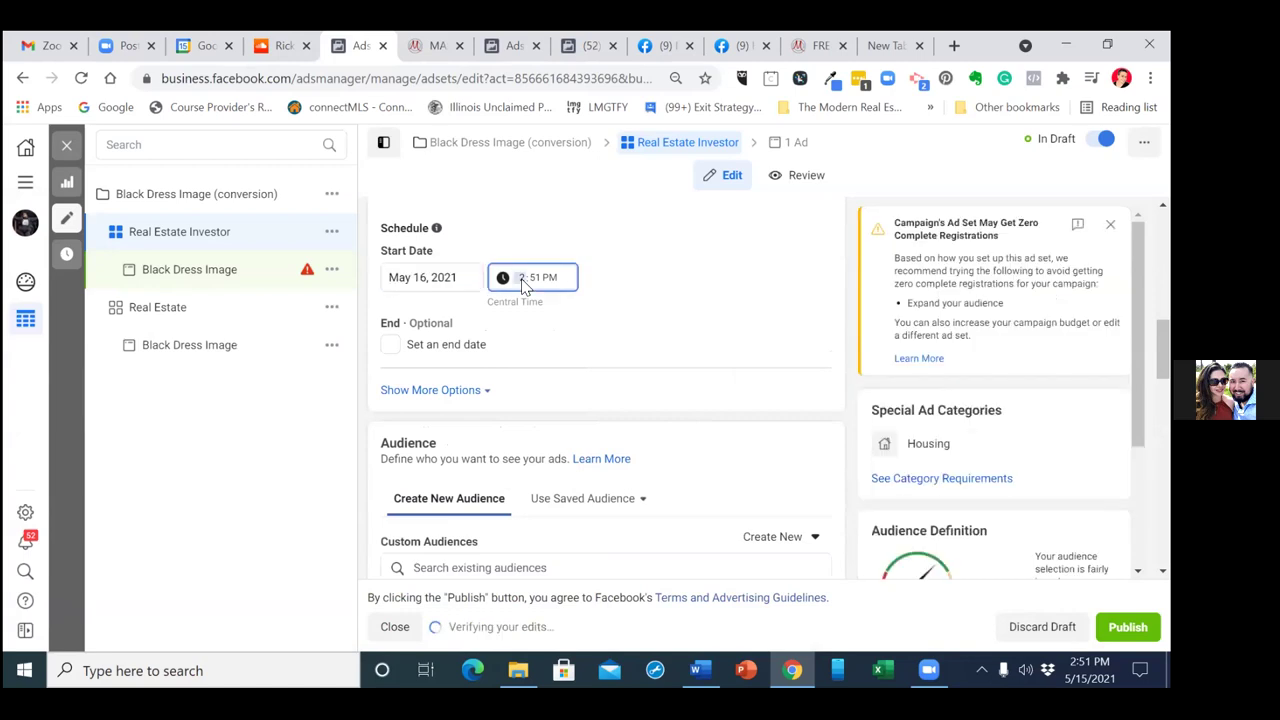
pyautogui.write('6')
pyautogui.click(538, 282)
pyautogui.write('00')
pyautogui.click(548, 282)
pyautogui.write('a')
pyautogui.press('Tab')
# Include the existing Introduction Video (15 Sec) engagement audience as a custom audience of the Real Estate Investor ad set
pyautogui.scroll(-1, 606, 400)
pyautogui.scroll(-1, 606, 400)
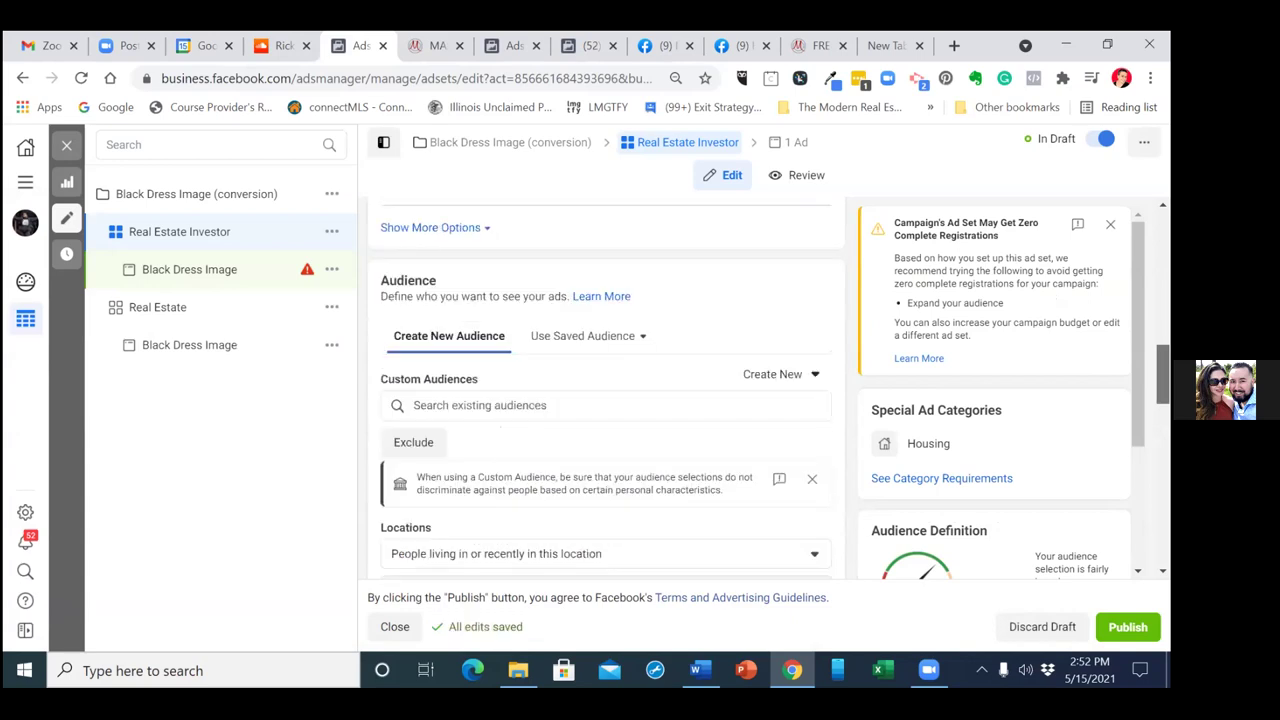
pyautogui.scroll(3, 606, 400)
pyautogui.scroll(1, 606, 400)
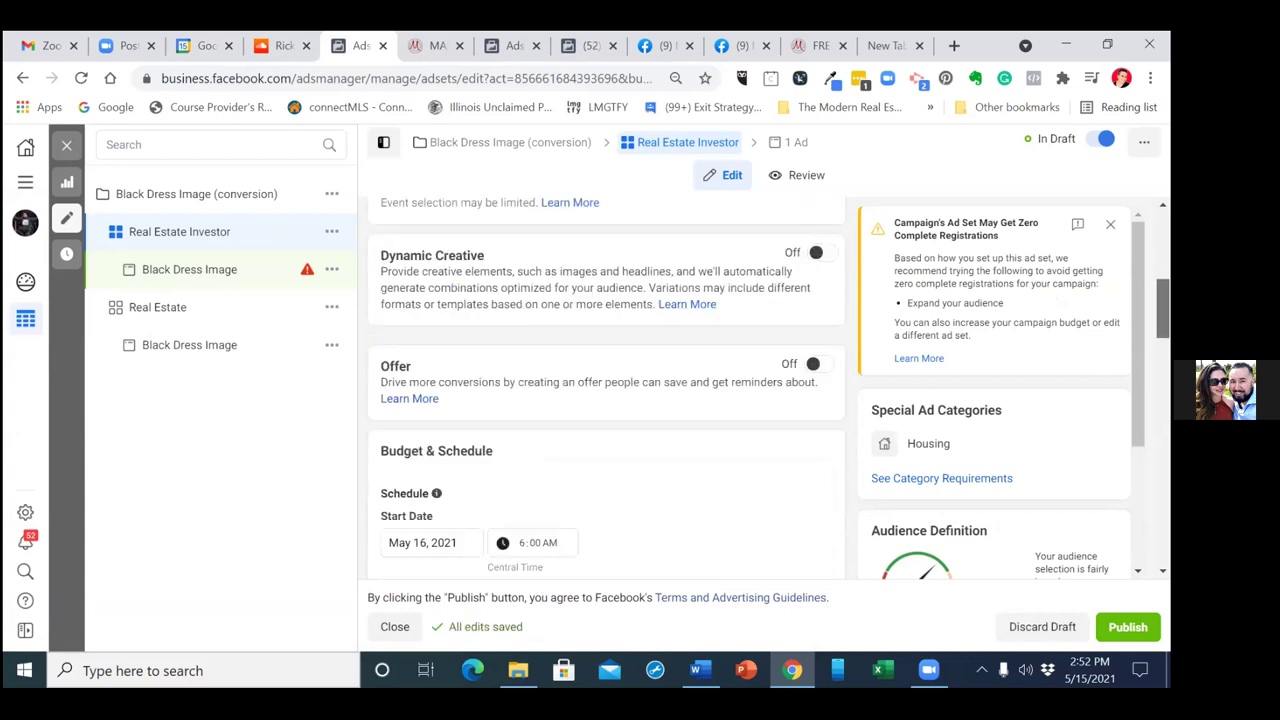
pyautogui.scroll(1, 606, 400)
pyautogui.scroll(1, 606, 400)
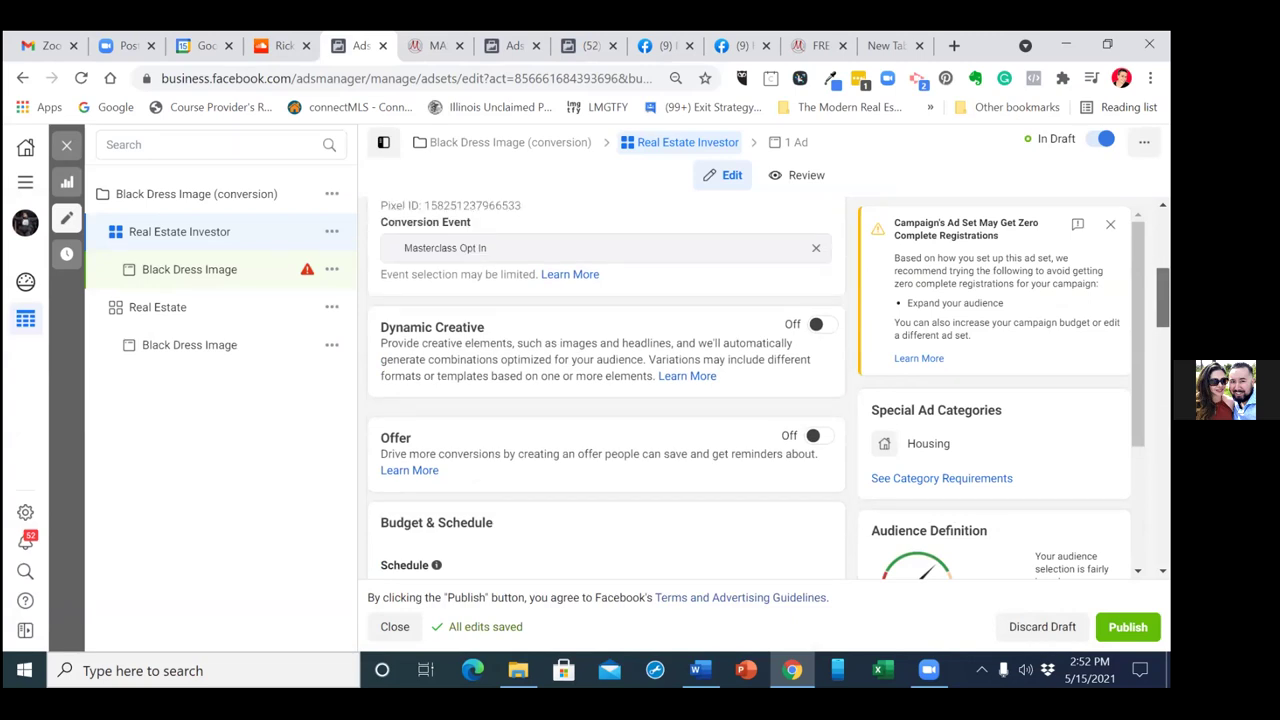
pyautogui.scroll(-5, 606, 400)
pyautogui.scroll(-2, 606, 400)
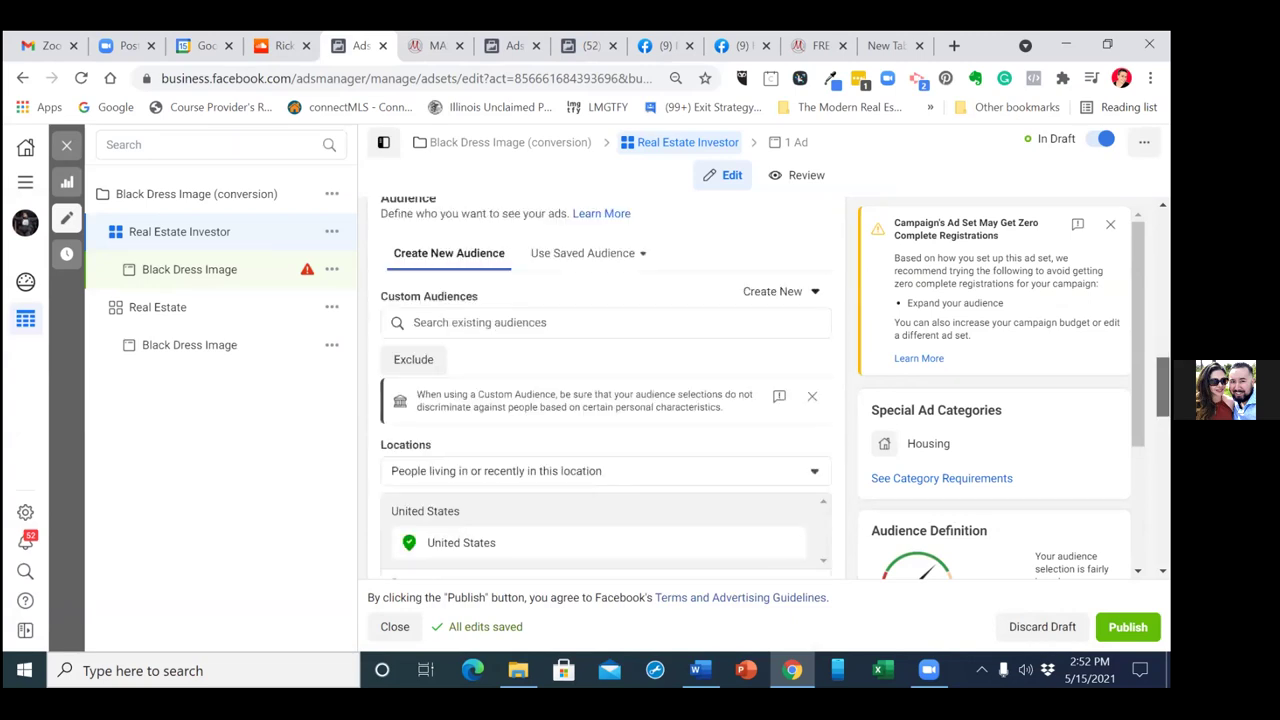
pyautogui.scroll(-1, 606, 400)
pyautogui.scroll(2, 606, 400)
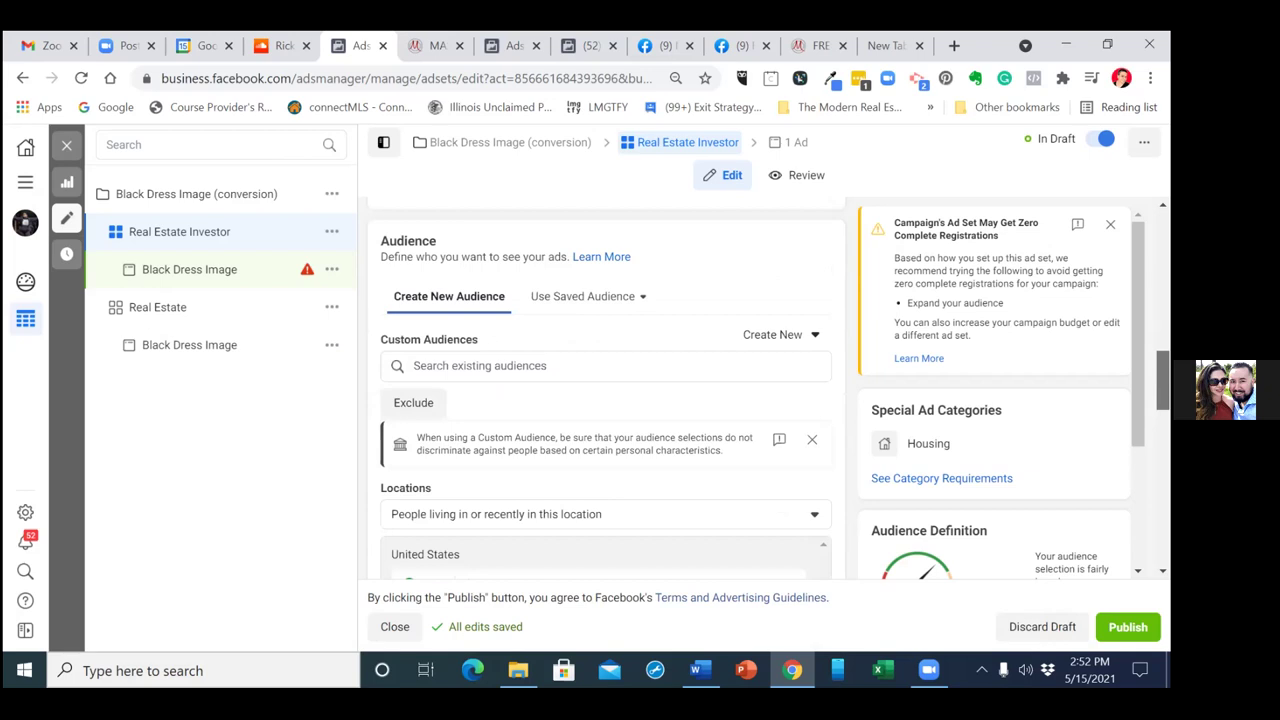
pyautogui.click(466, 367)
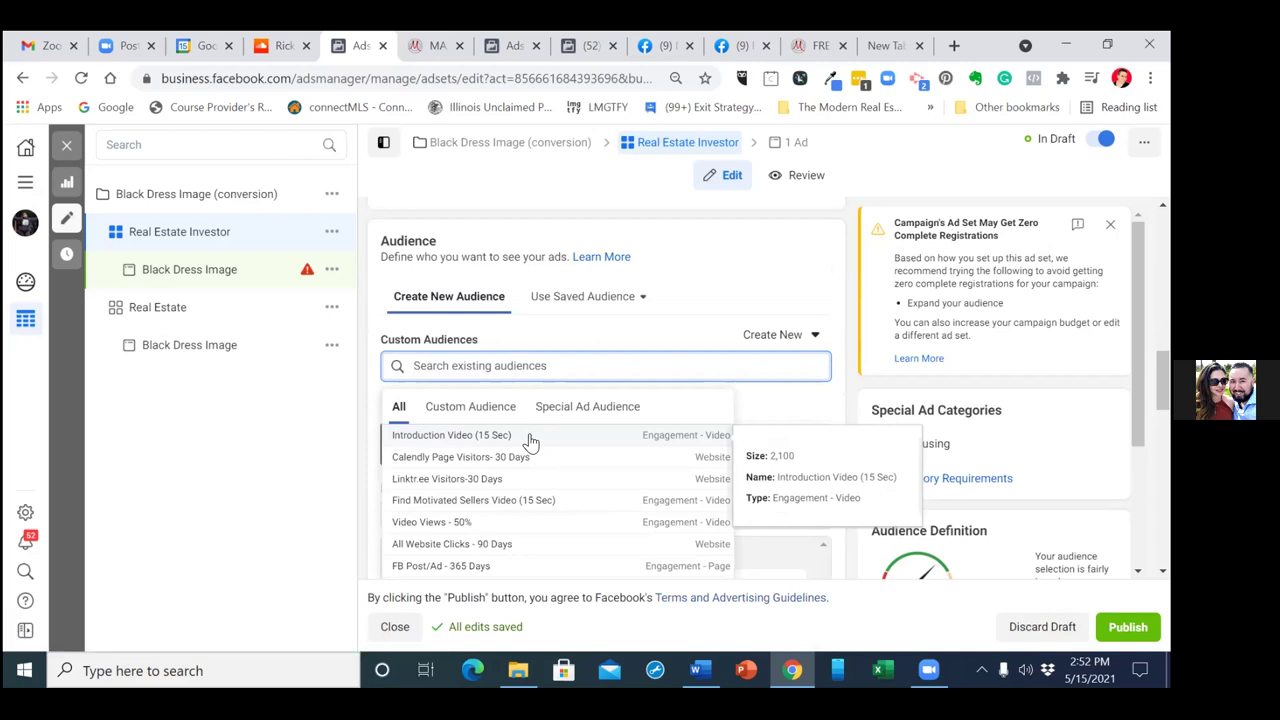
pyautogui.click(665, 435)
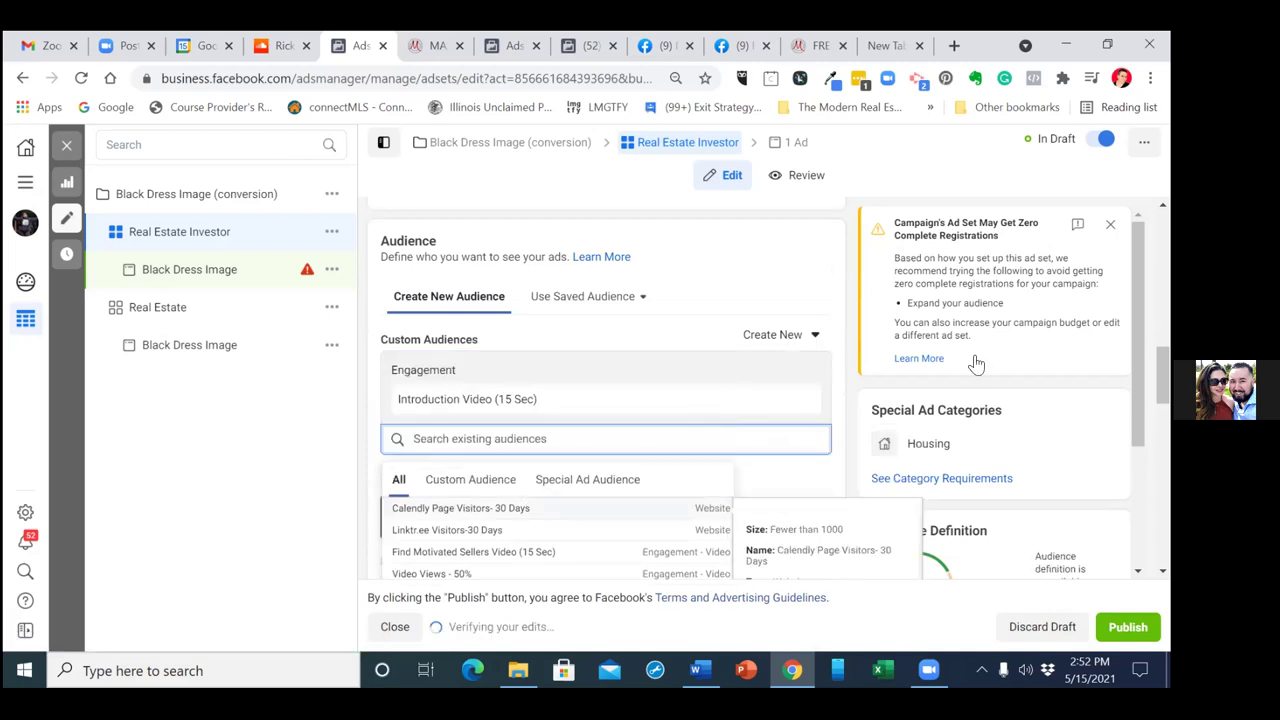
pyautogui.press('Escape')
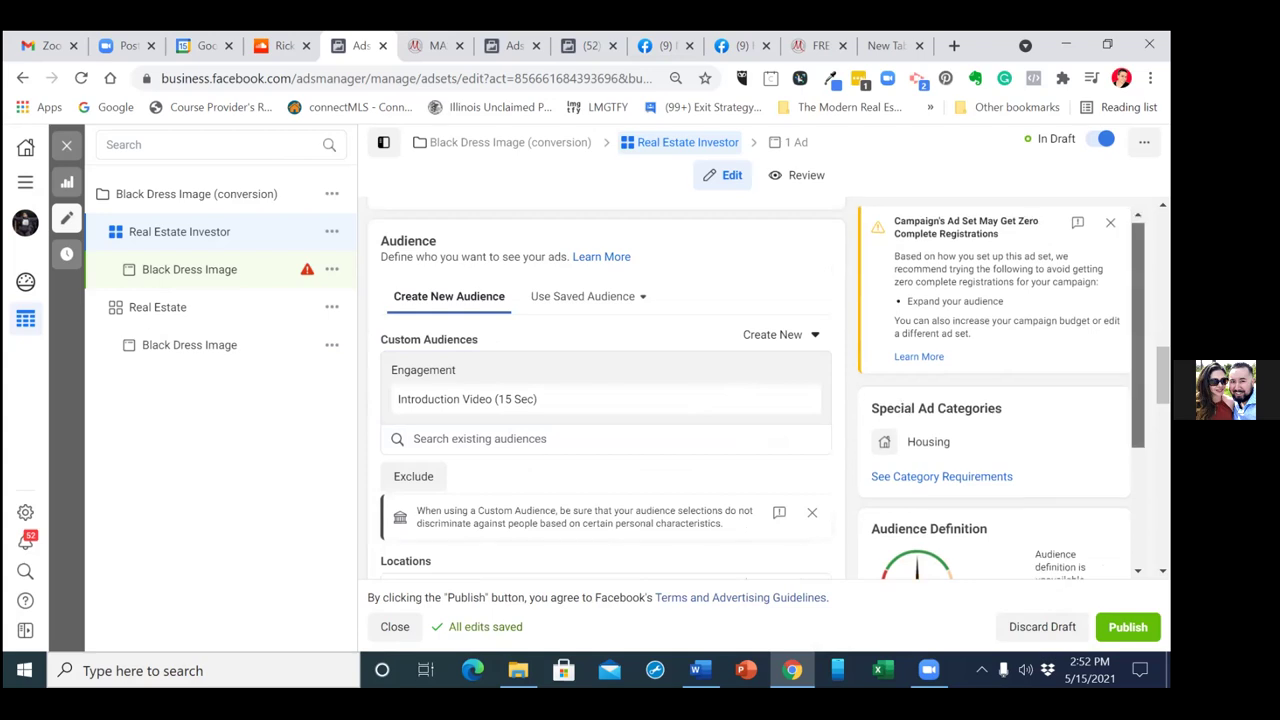
pyautogui.scroll(-1, 1000, 390)
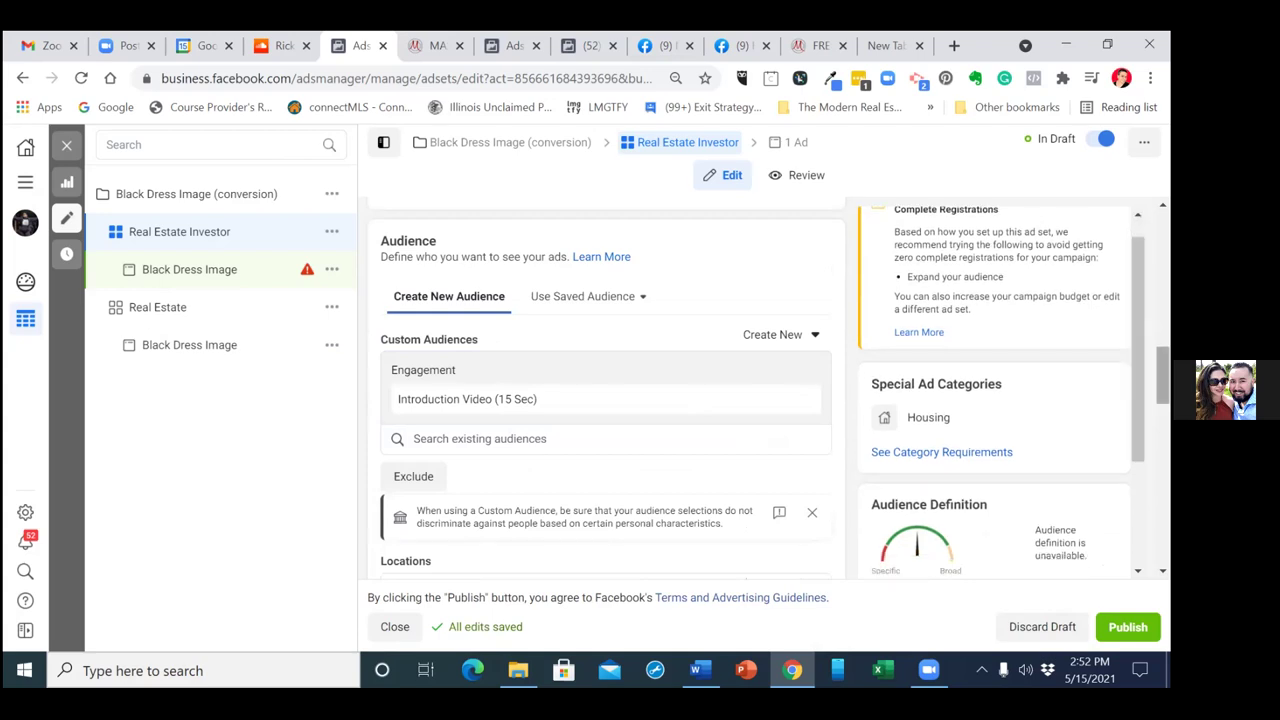
# Restrict the ad set's United States location targeting to people living in this location
pyautogui.scroll(-2, 605, 390)
pyautogui.scroll(-1, 605, 390)
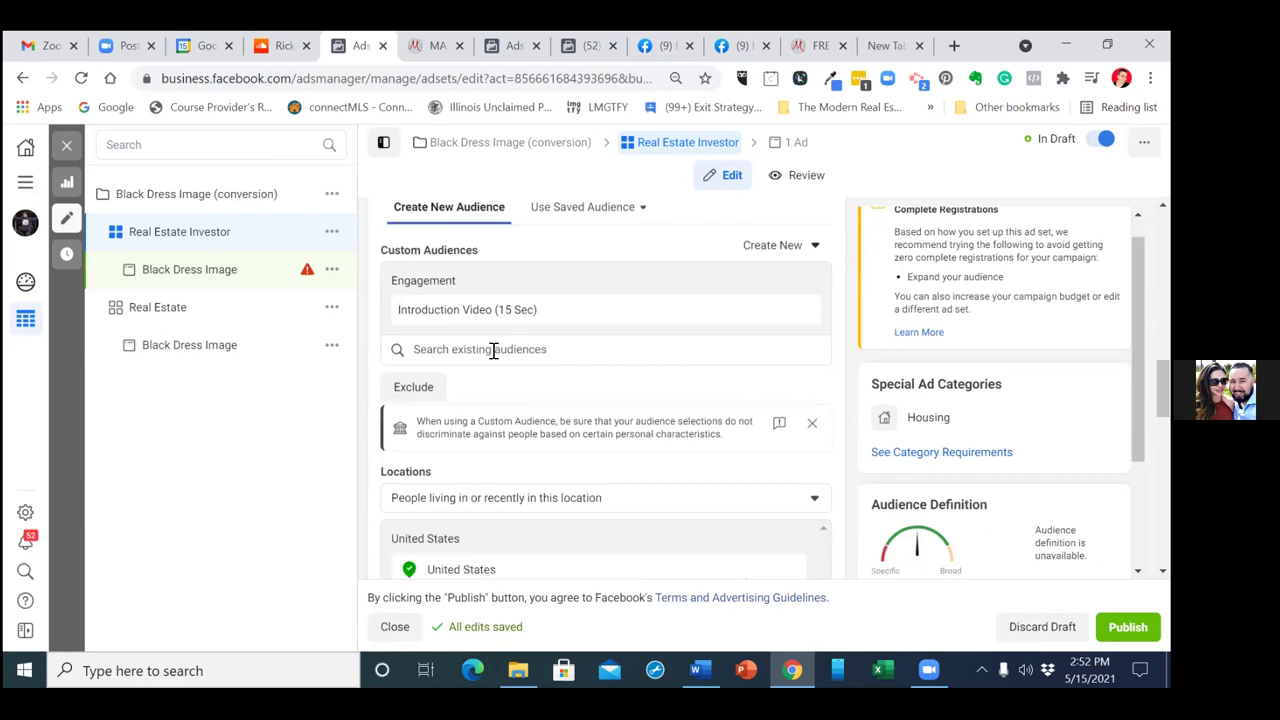
pyautogui.click(497, 502)
pyautogui.click(497, 502)
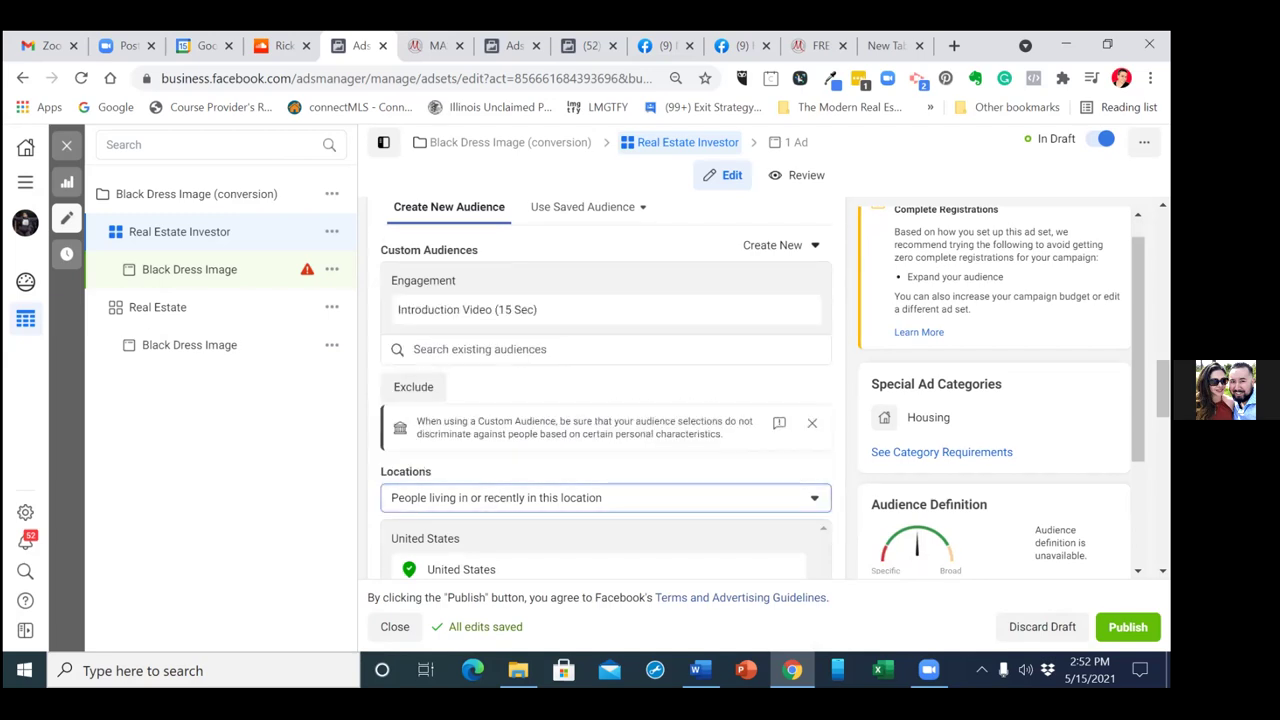
pyautogui.scroll(-2, 605, 390)
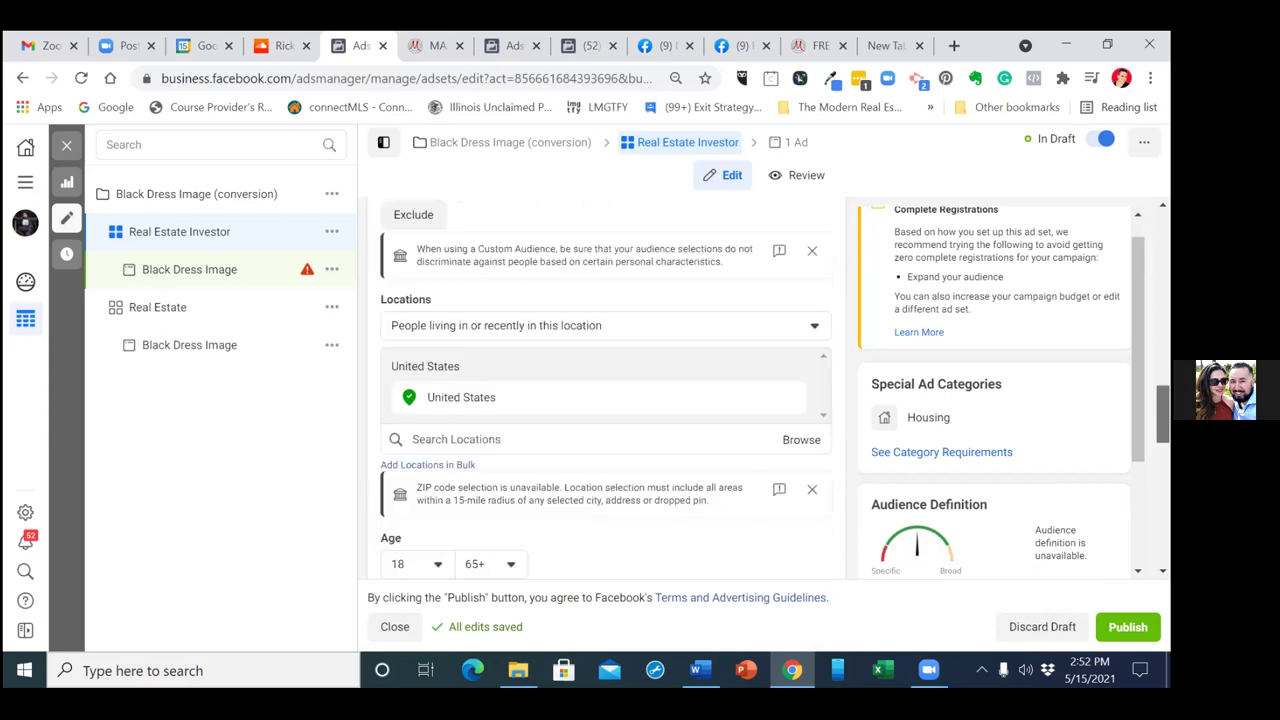
pyautogui.scroll(1, 605, 390)
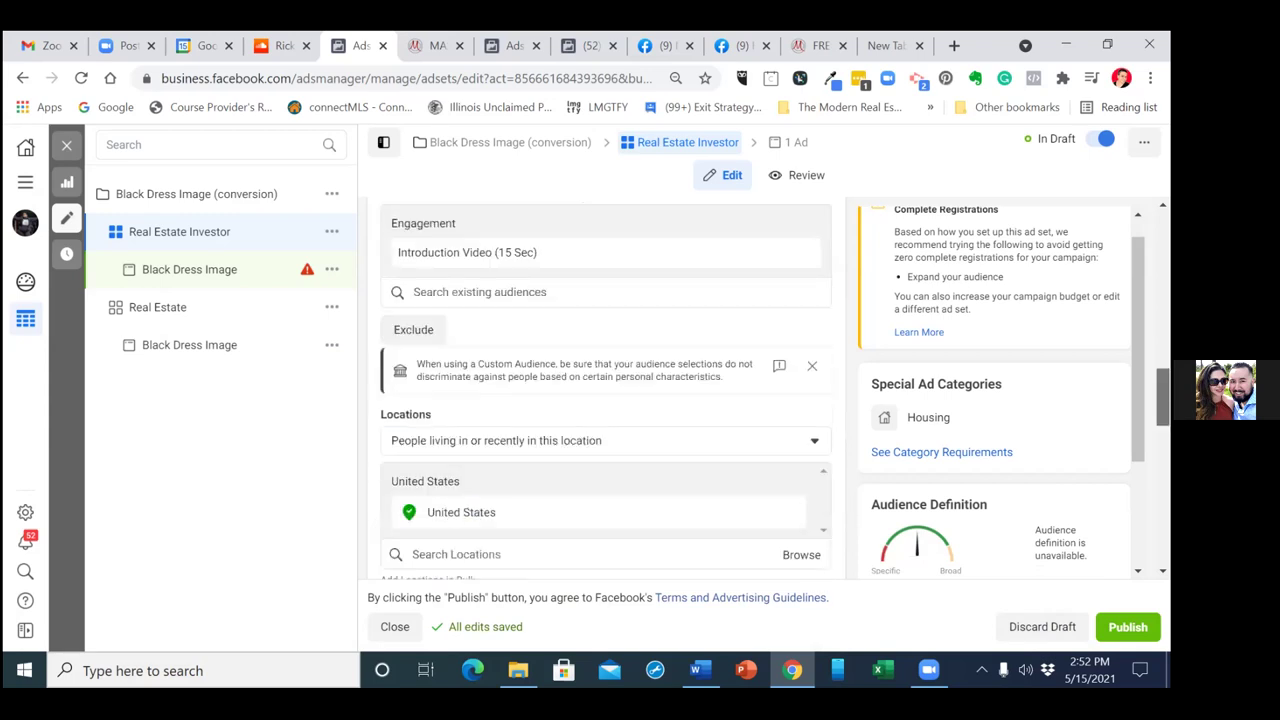
pyautogui.scroll(1, 605, 390)
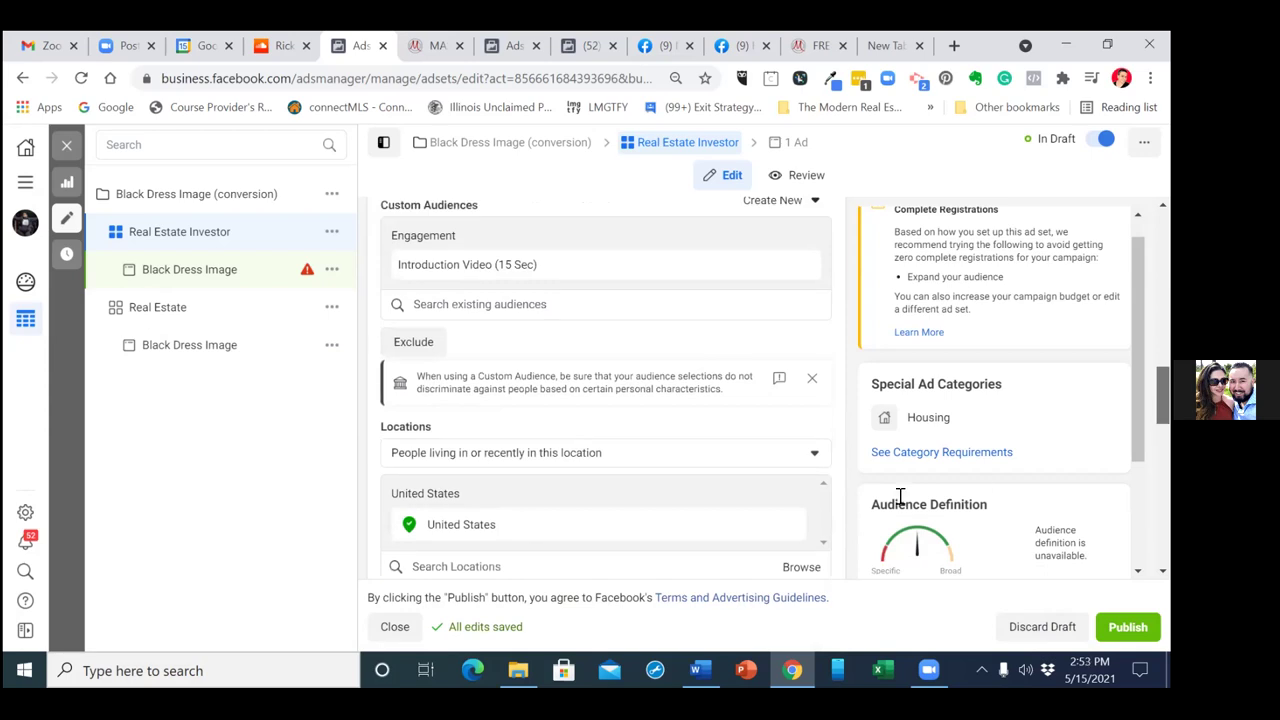
pyautogui.click(815, 458)
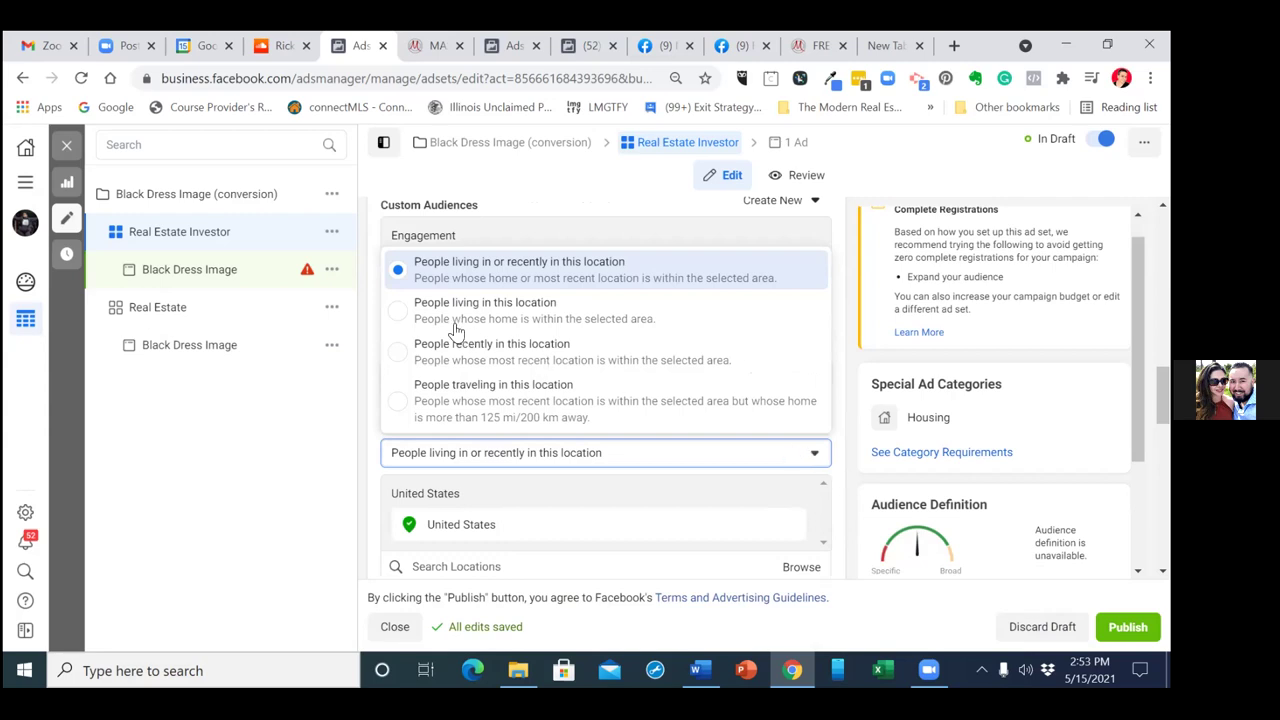
pyautogui.click(401, 312)
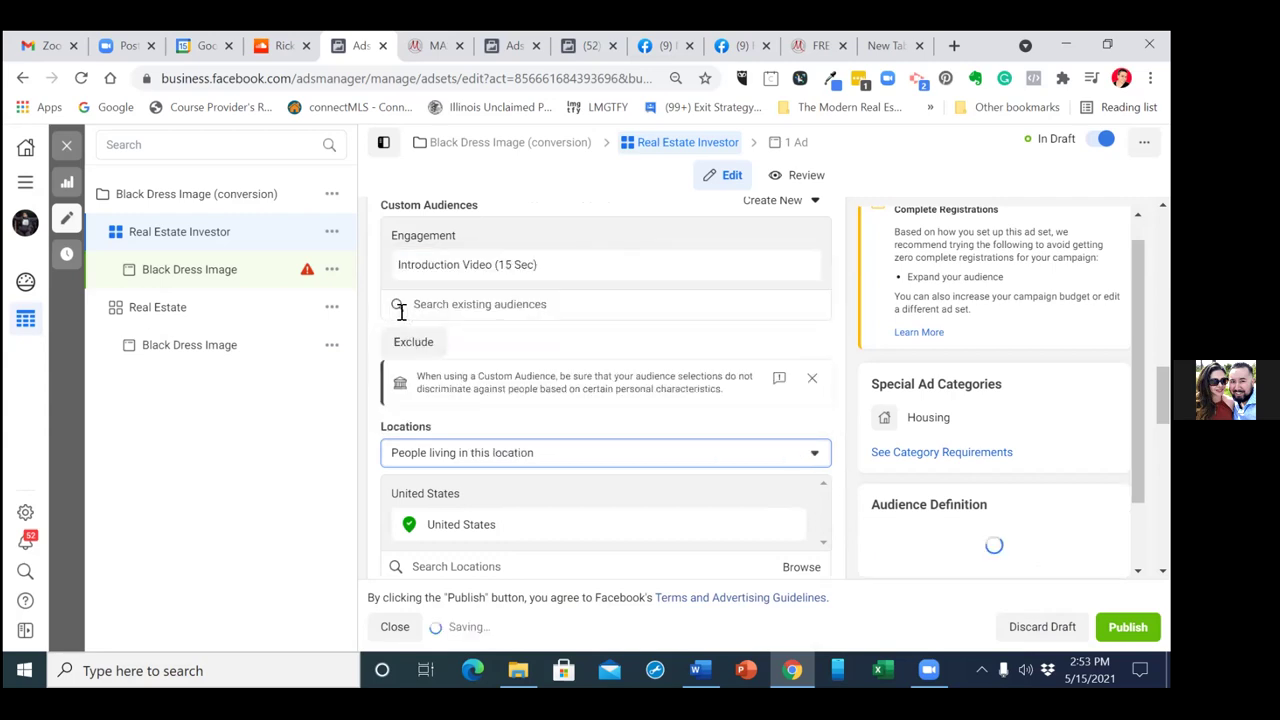
# Search detailed targeting for Real Estate Investor, shorten the search to Real Estate Invest, and add the Real estate investing interest
pyautogui.scroll(-1, 605, 390)
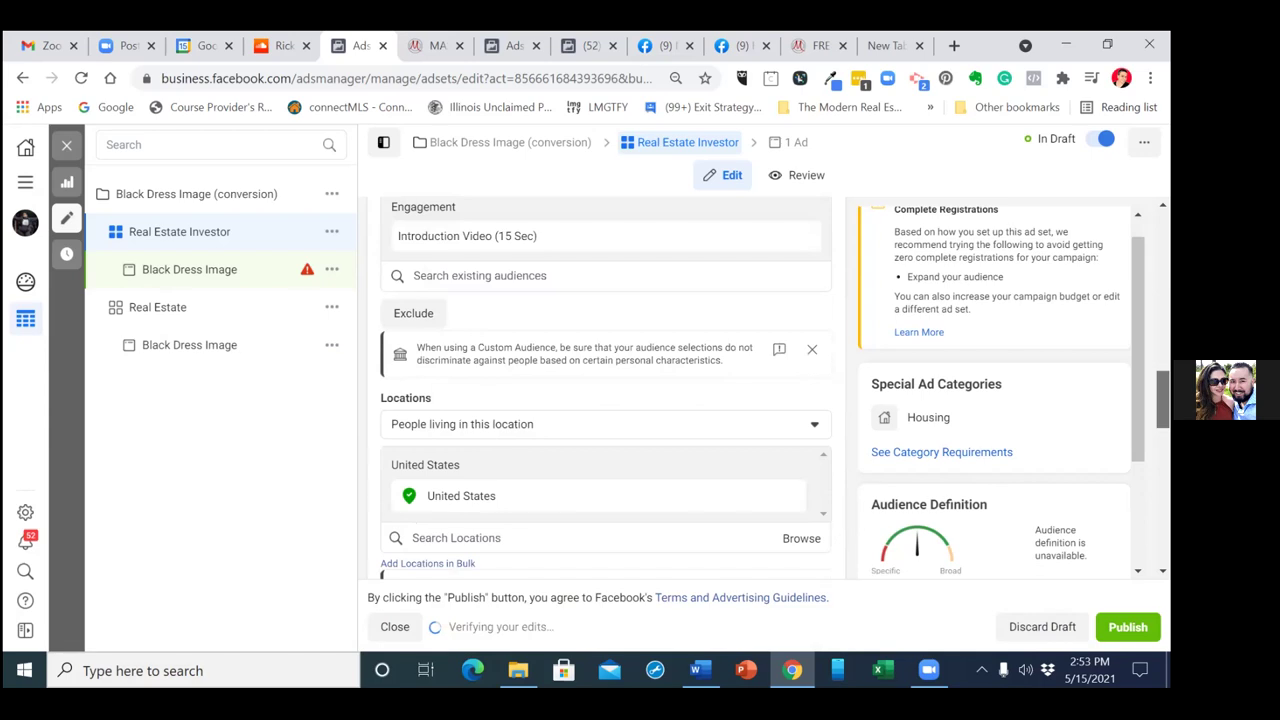
pyautogui.scroll(-3, 605, 390)
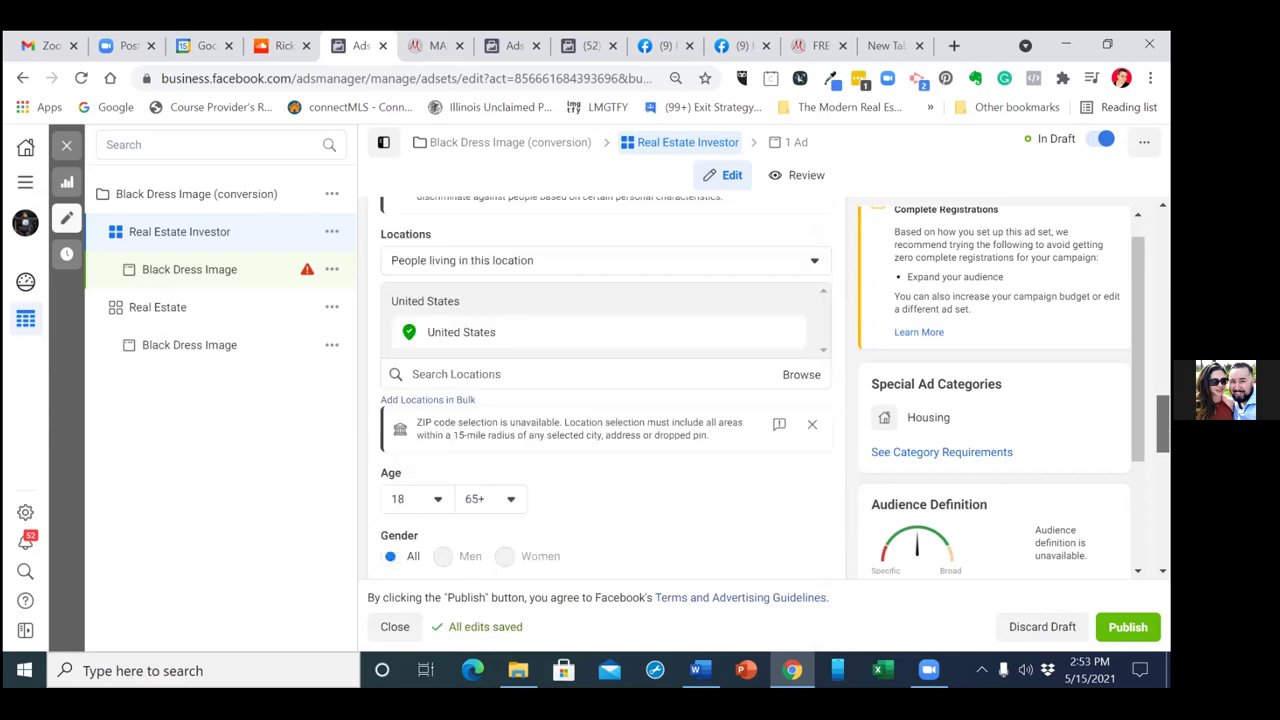
pyautogui.scroll(-2, 605, 390)
pyautogui.scroll(-3, 605, 390)
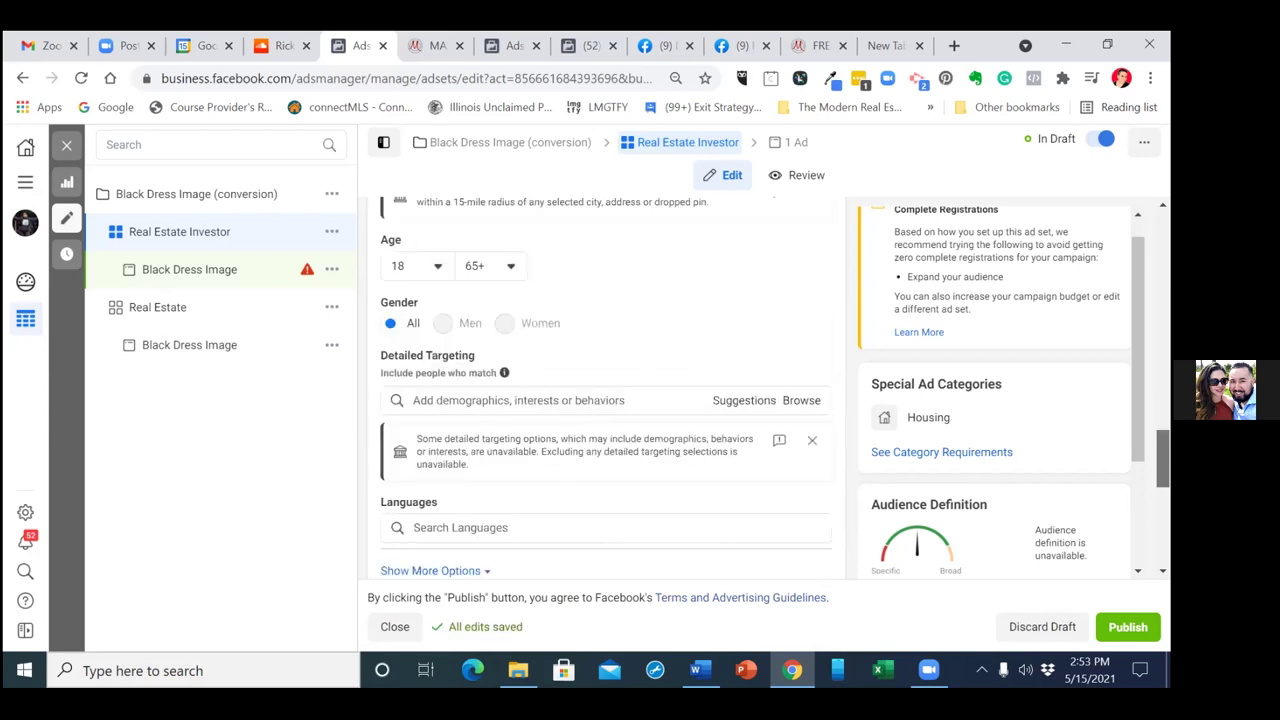
pyautogui.scroll(-2, 670, 372)
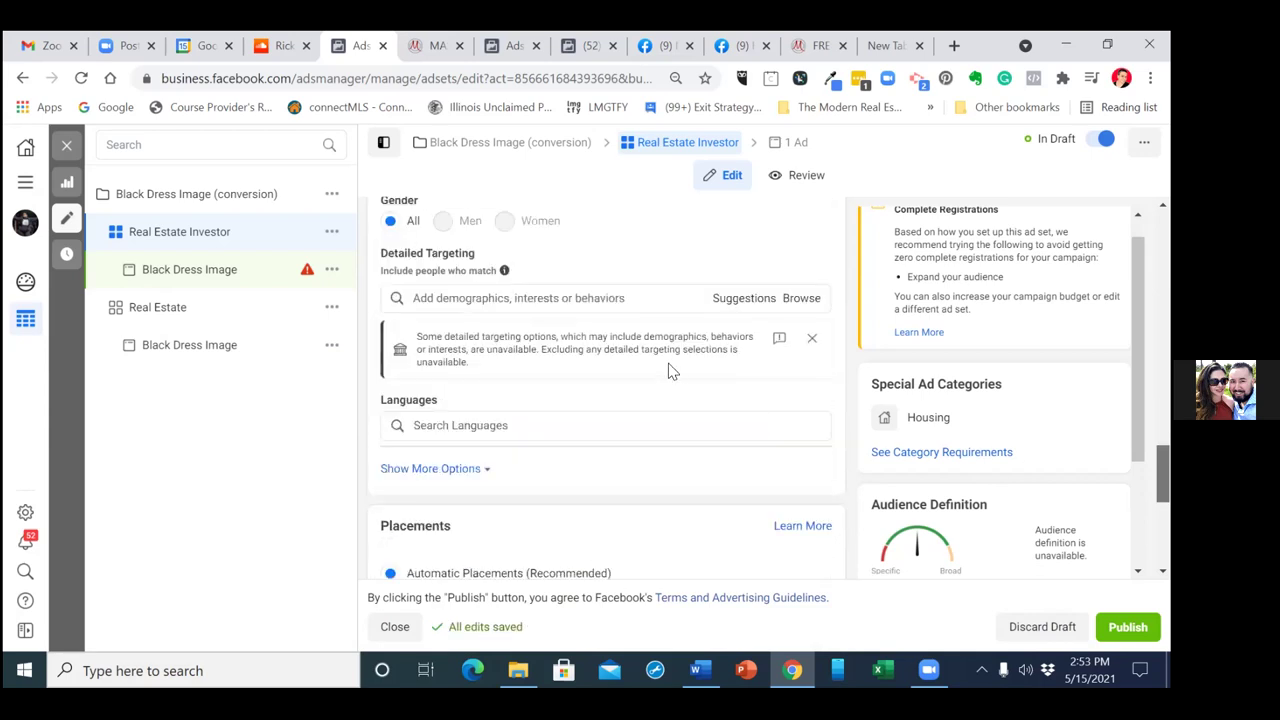
pyautogui.click(533, 302)
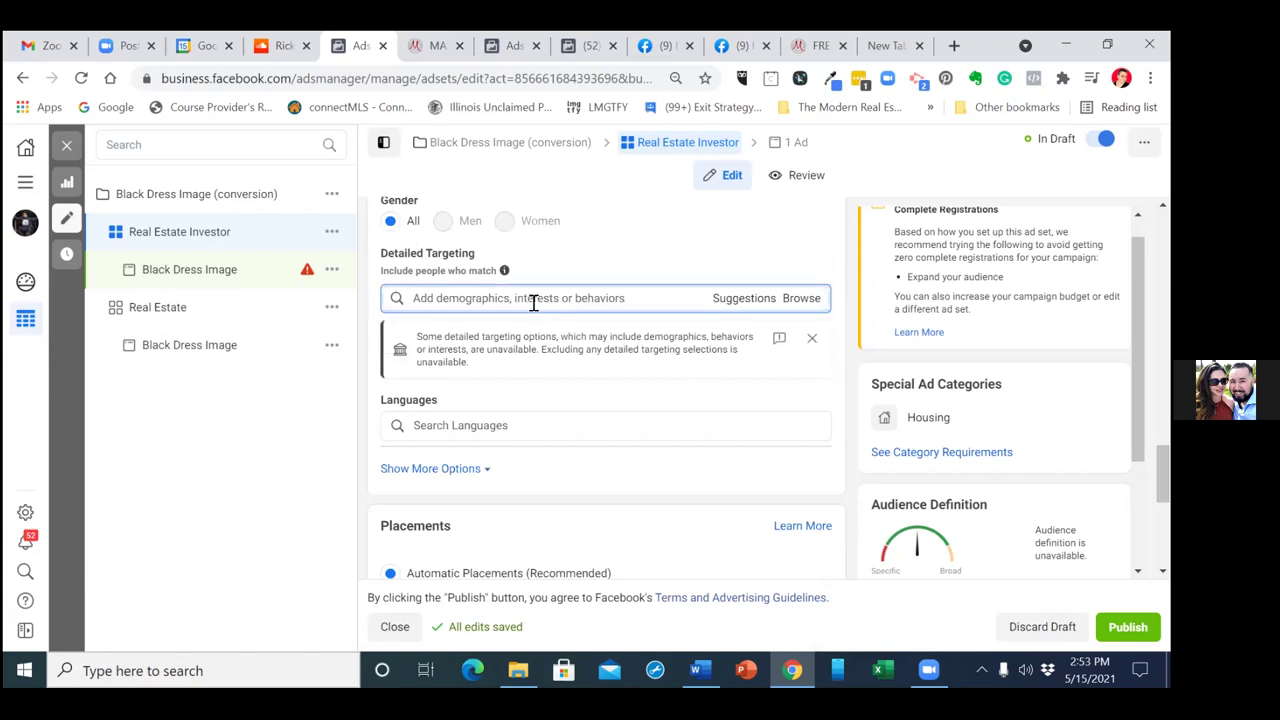
pyautogui.write('R')
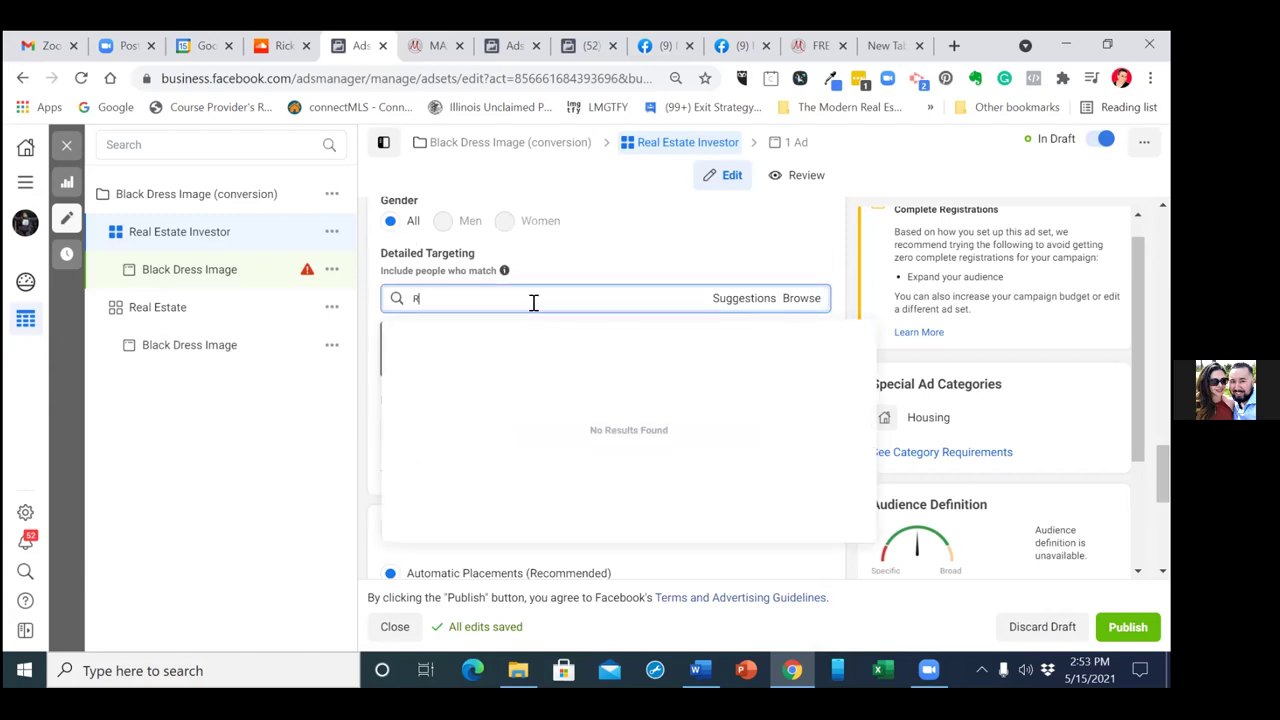
pyautogui.write('eal Estate Investor')
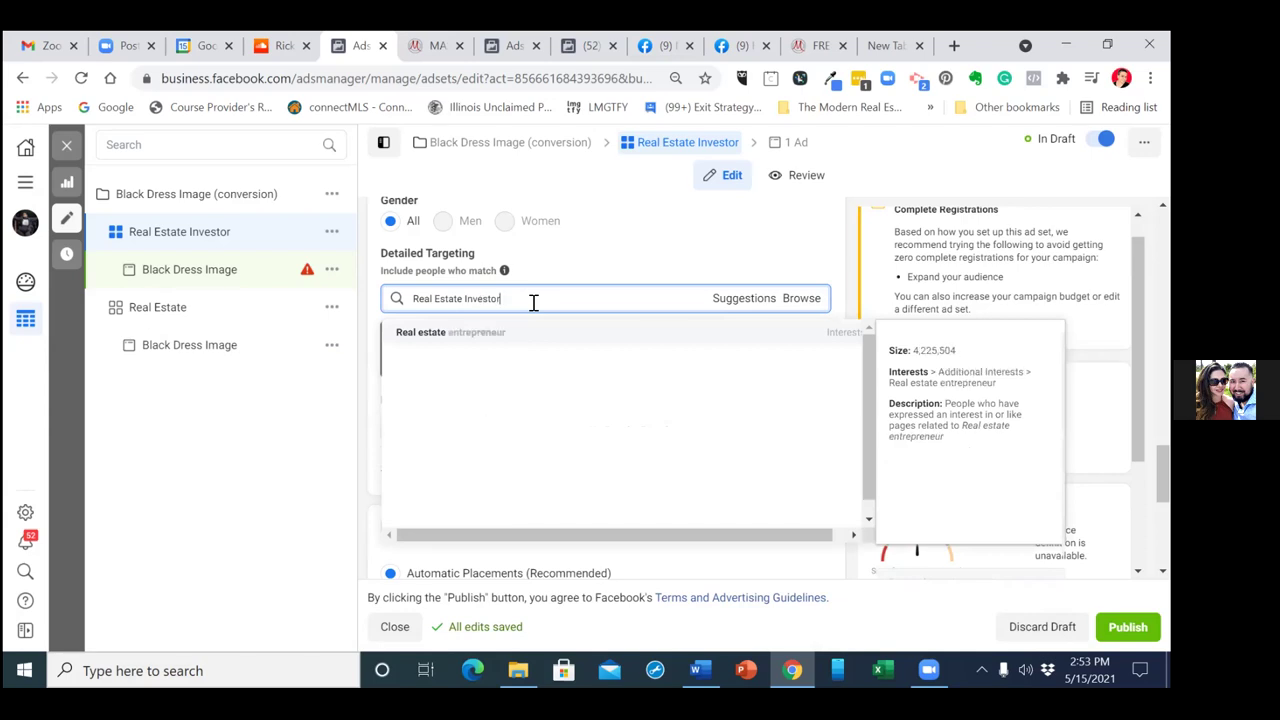
pyautogui.hotkey('ctrl', 'a')
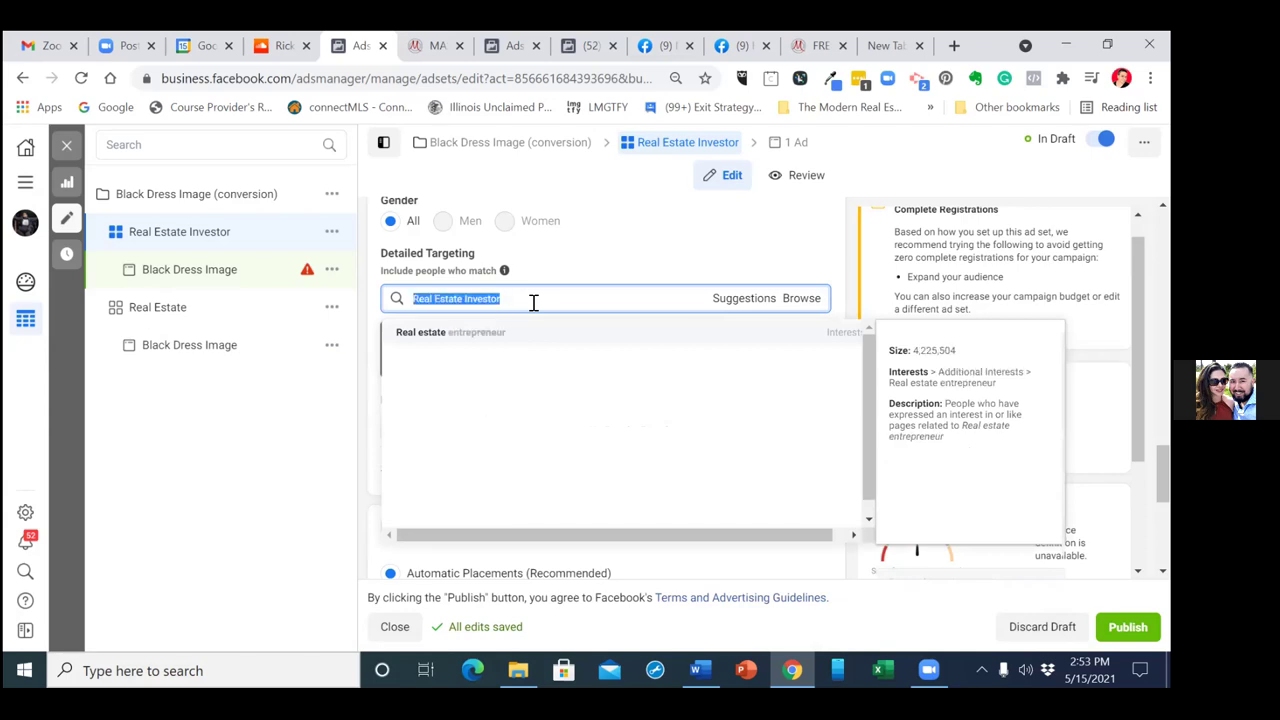
pyautogui.click(533, 302)
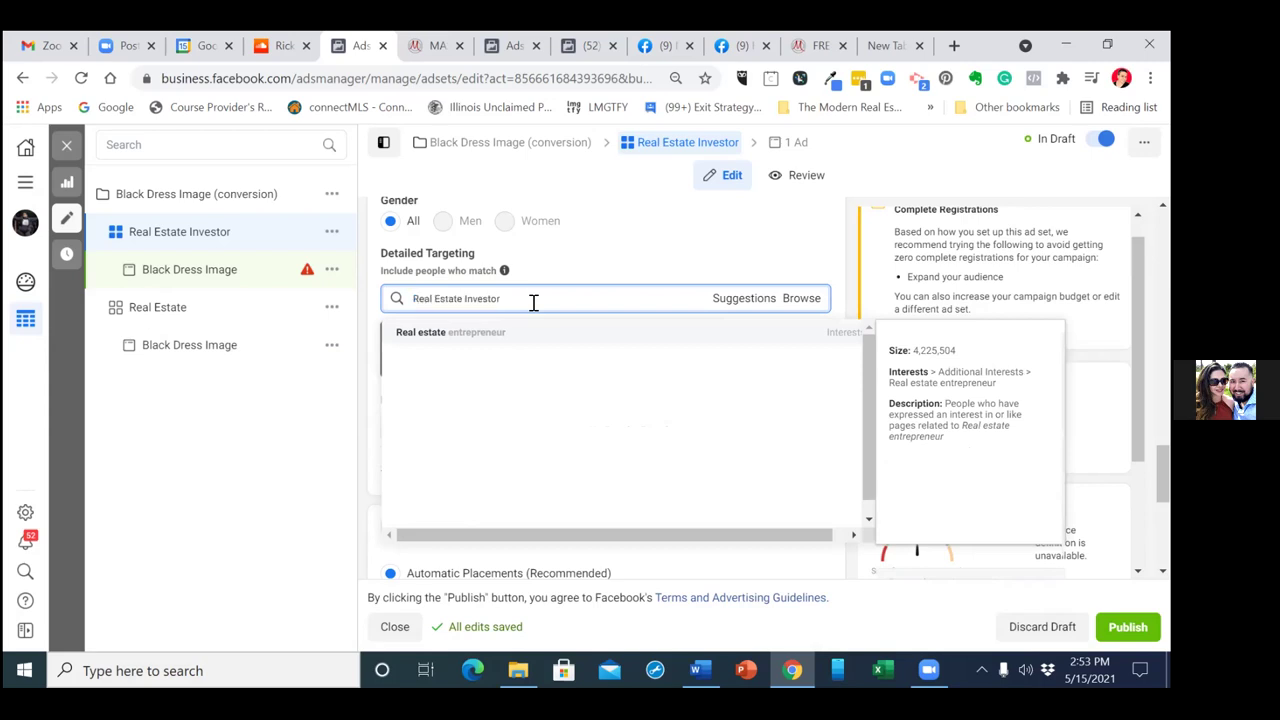
pyautogui.press('BackSpace')
pyautogui.press('BackSpace')
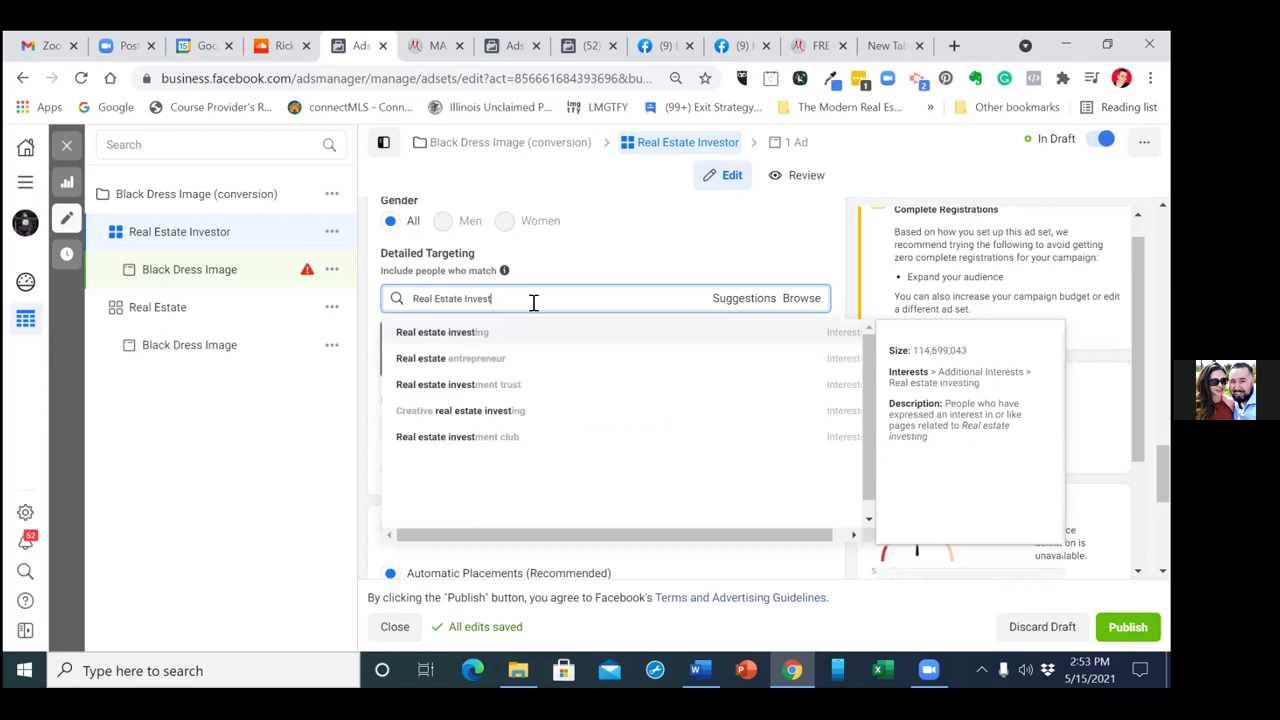
pyautogui.click(500, 334)
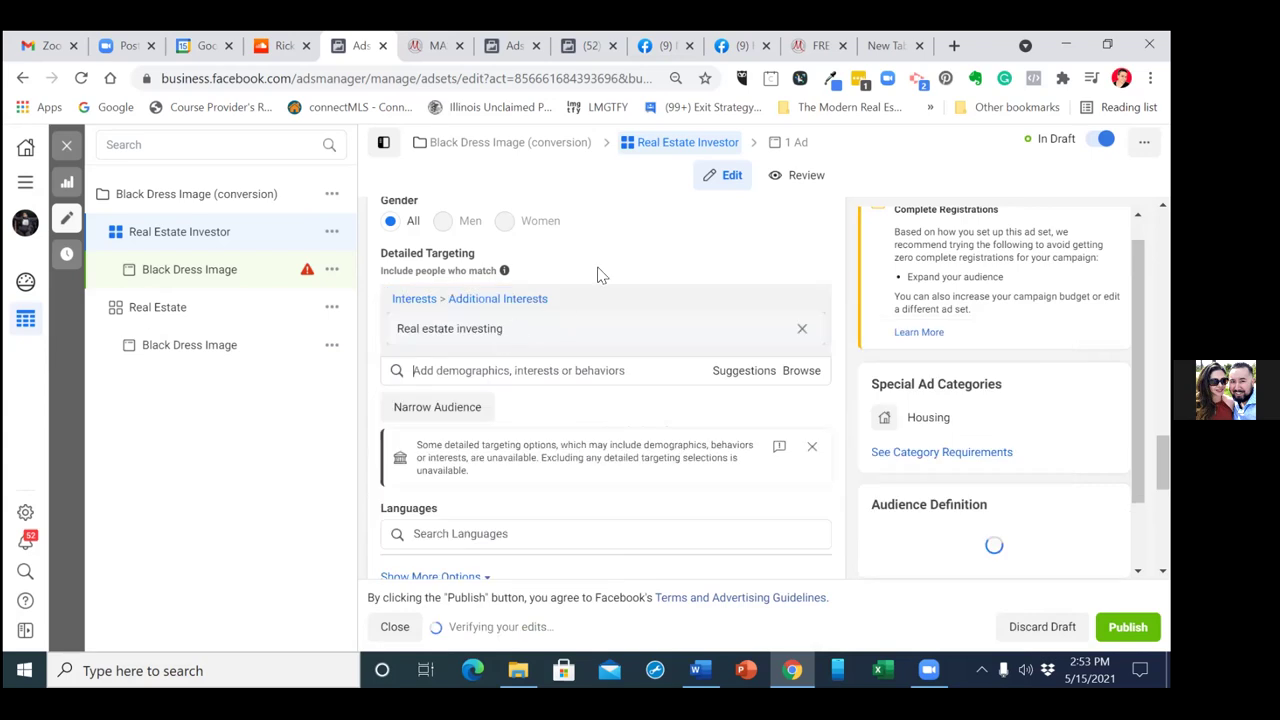
pyautogui.click(680, 245)
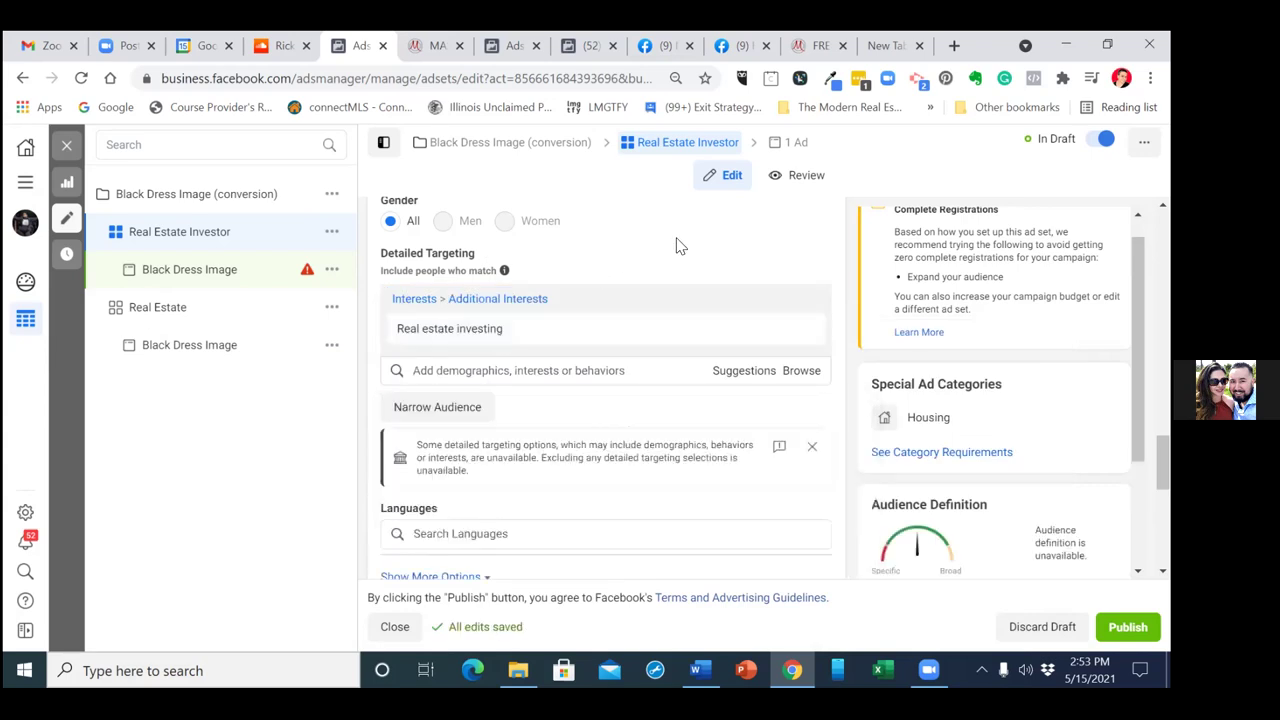
# Set the audience language of the Real Estate Investor ad set to English (All)
pyautogui.click(528, 532)
pyautogui.write('E')
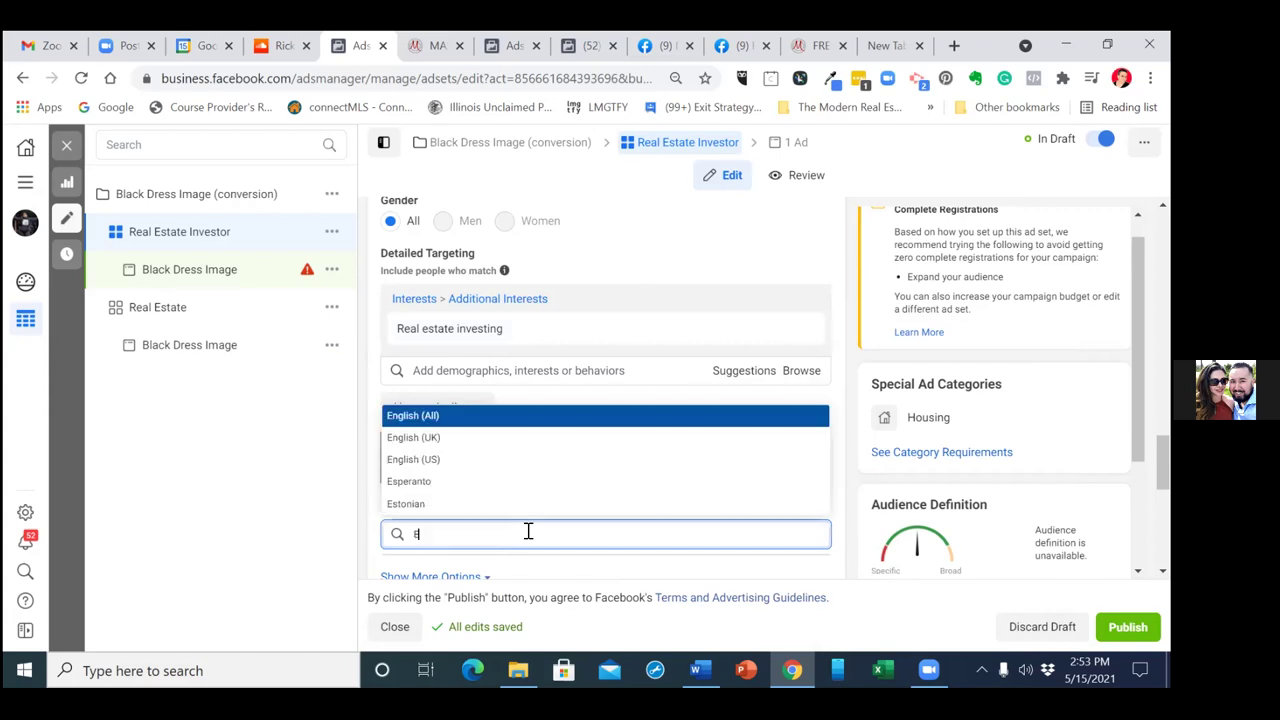
pyautogui.write('nglis')
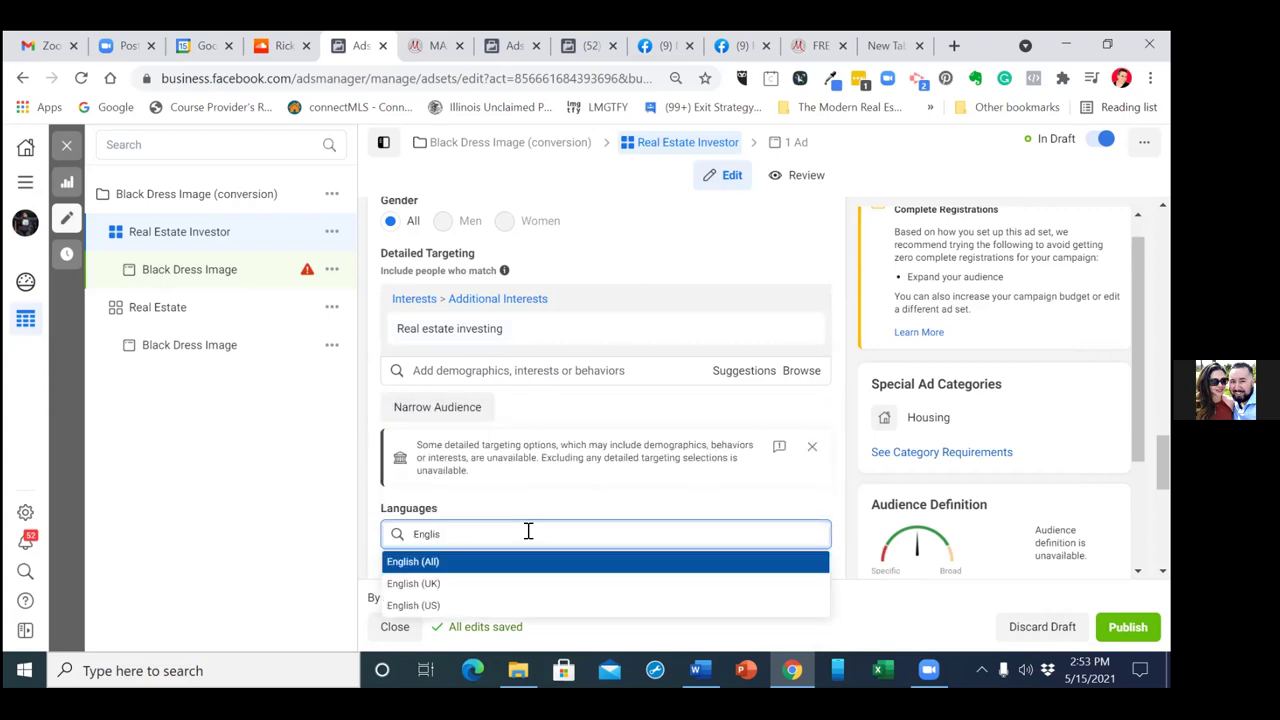
pyautogui.click(514, 563)
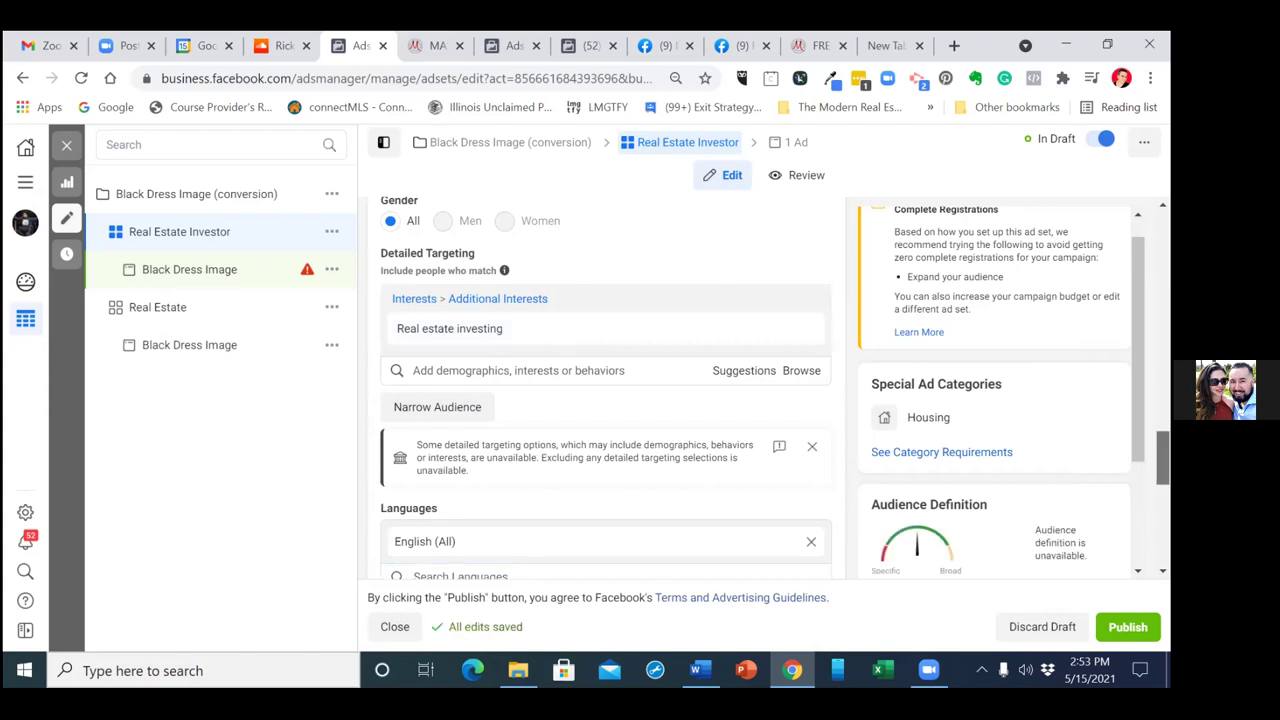
pyautogui.scroll(-1, 605, 390)
pyautogui.scroll(-1, 605, 390)
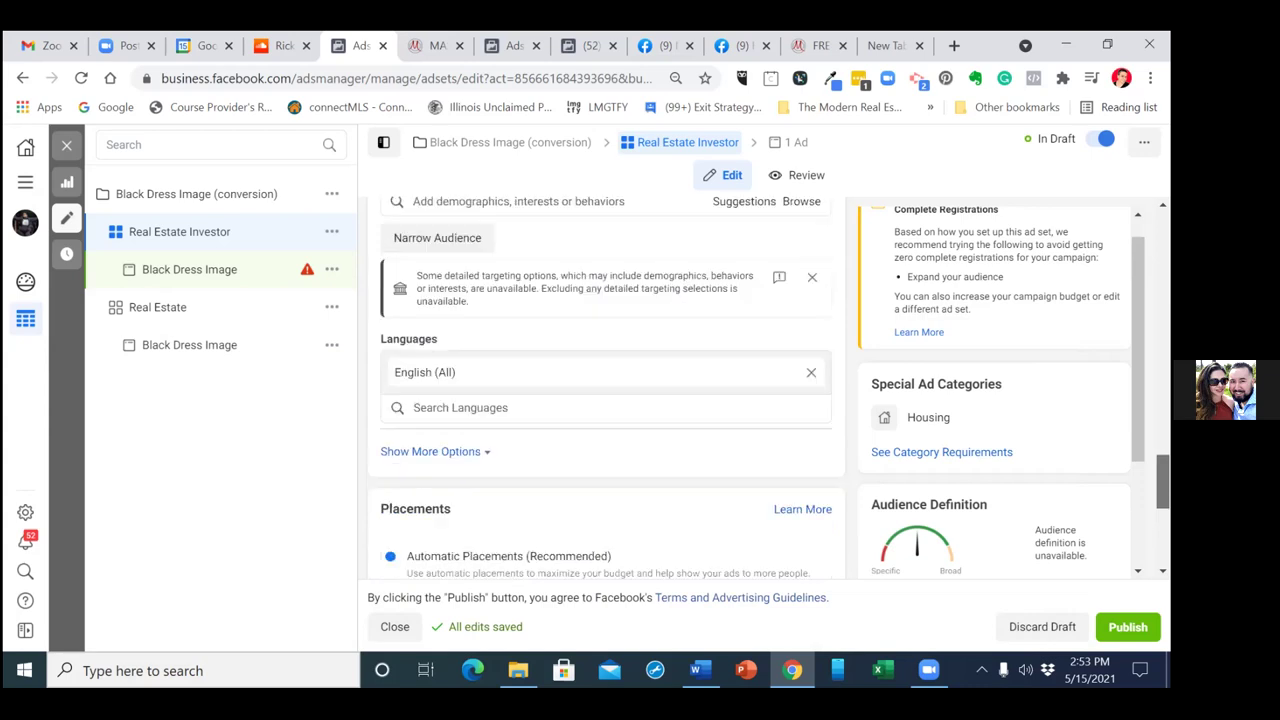
# Look over the Real Estate Investor ad set's language, placement and detailed targeting settings, returning to its conversion settings
pyautogui.scroll(-1, 605, 390)
pyautogui.scroll(-1, 605, 390)
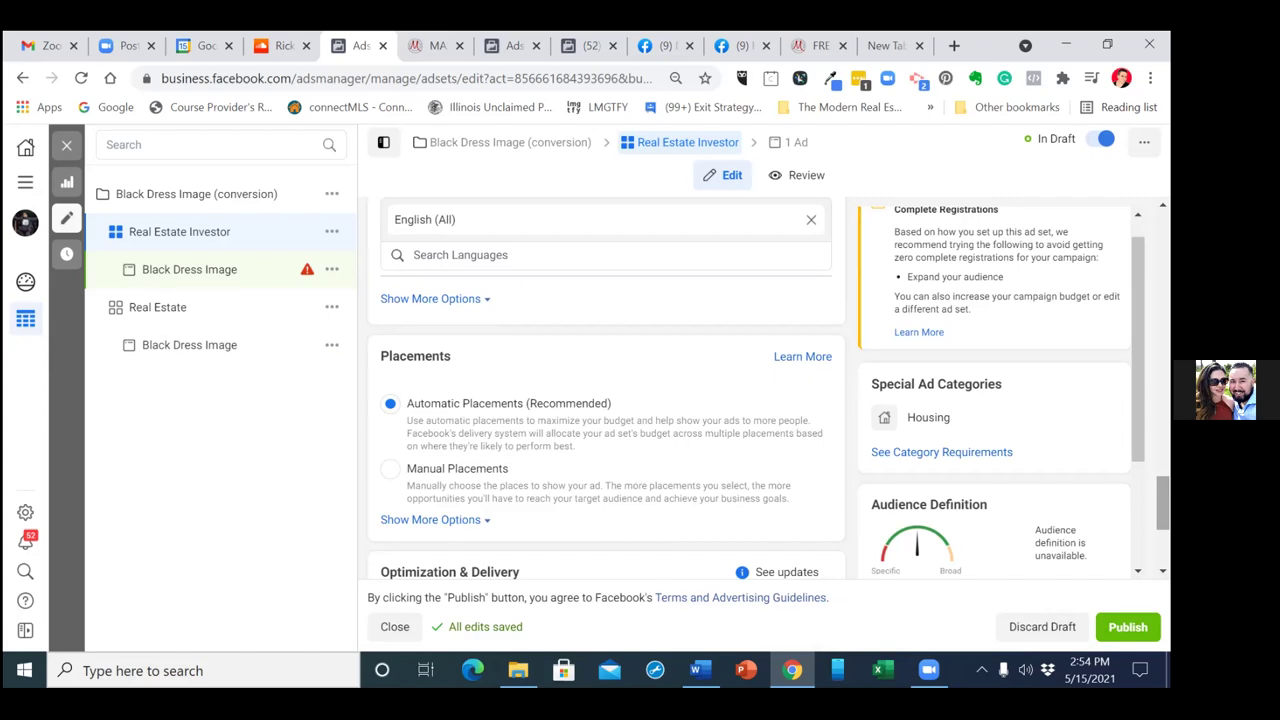
pyautogui.scroll(-1, 606, 390)
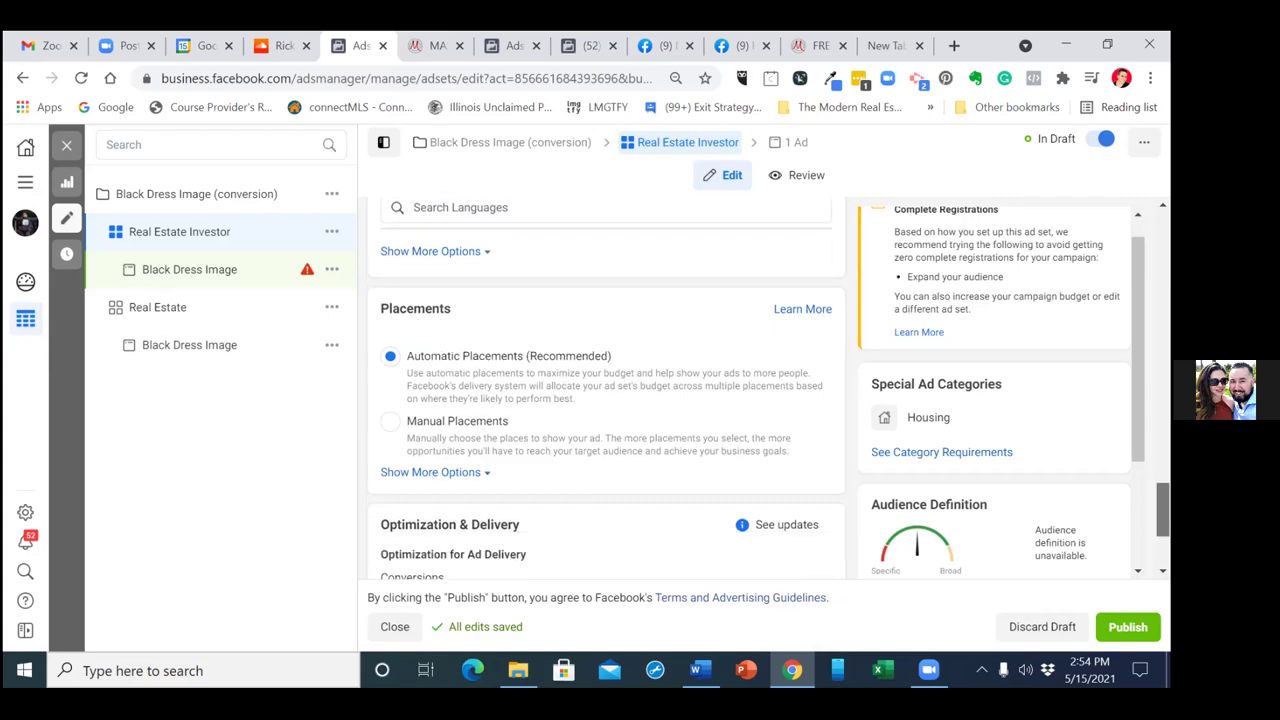
pyautogui.scroll(1, 606, 390)
pyautogui.scroll(3, 606, 390)
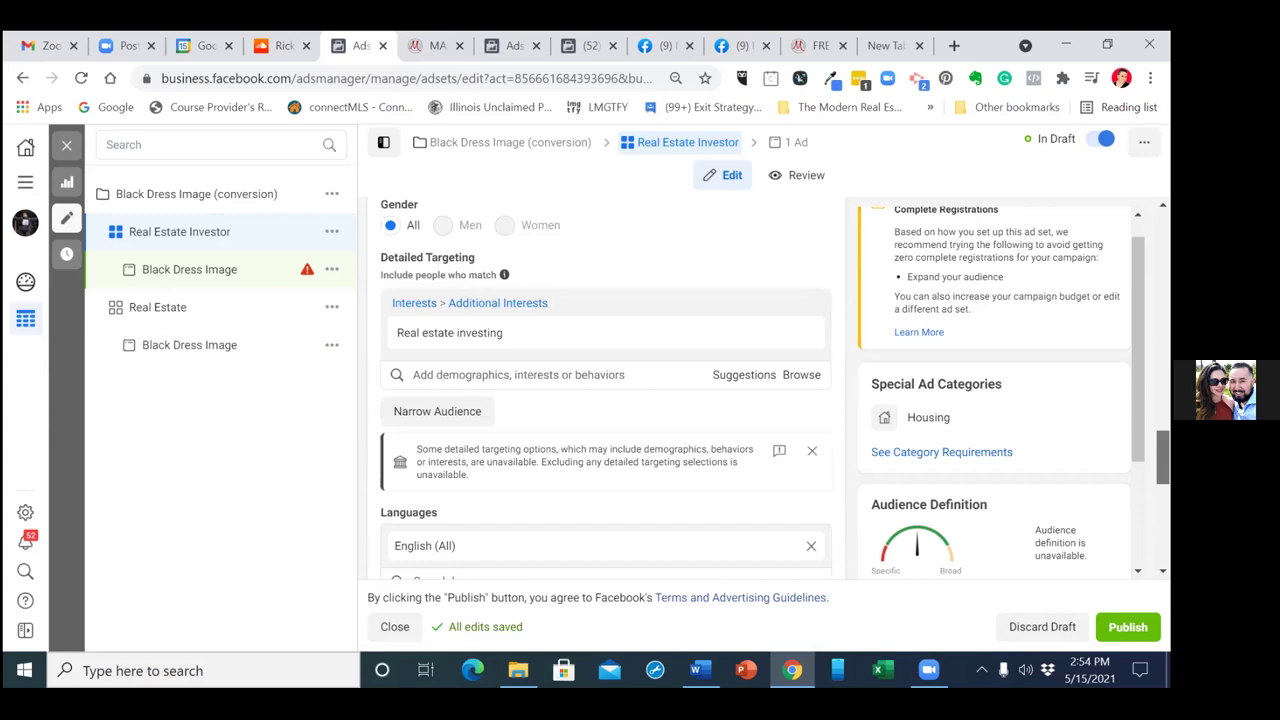
pyautogui.scroll(4, 606, 390)
pyautogui.scroll(5, 606, 390)
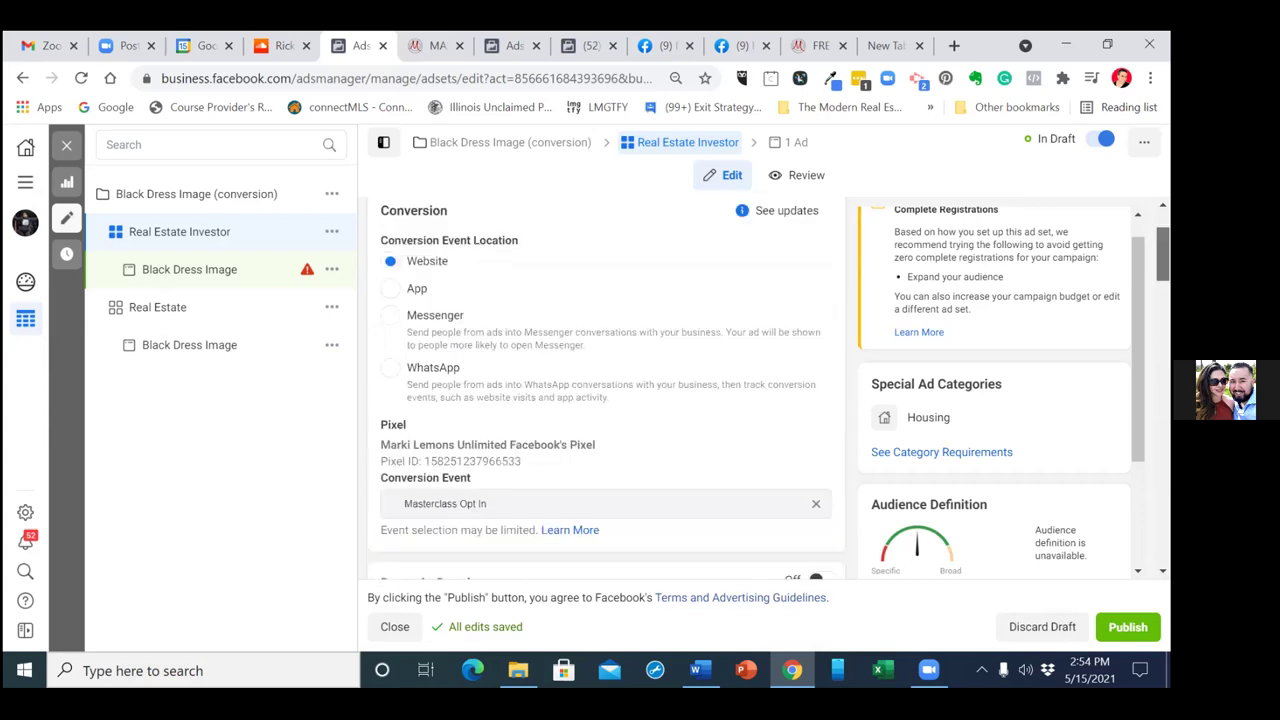
pyautogui.scroll(1, 606, 390)
# Review the ad set's conversion event, schedule, custom audience, location, age, gender, detailed targeting and language settings in order
pyautogui.scroll(-3, 606, 390)
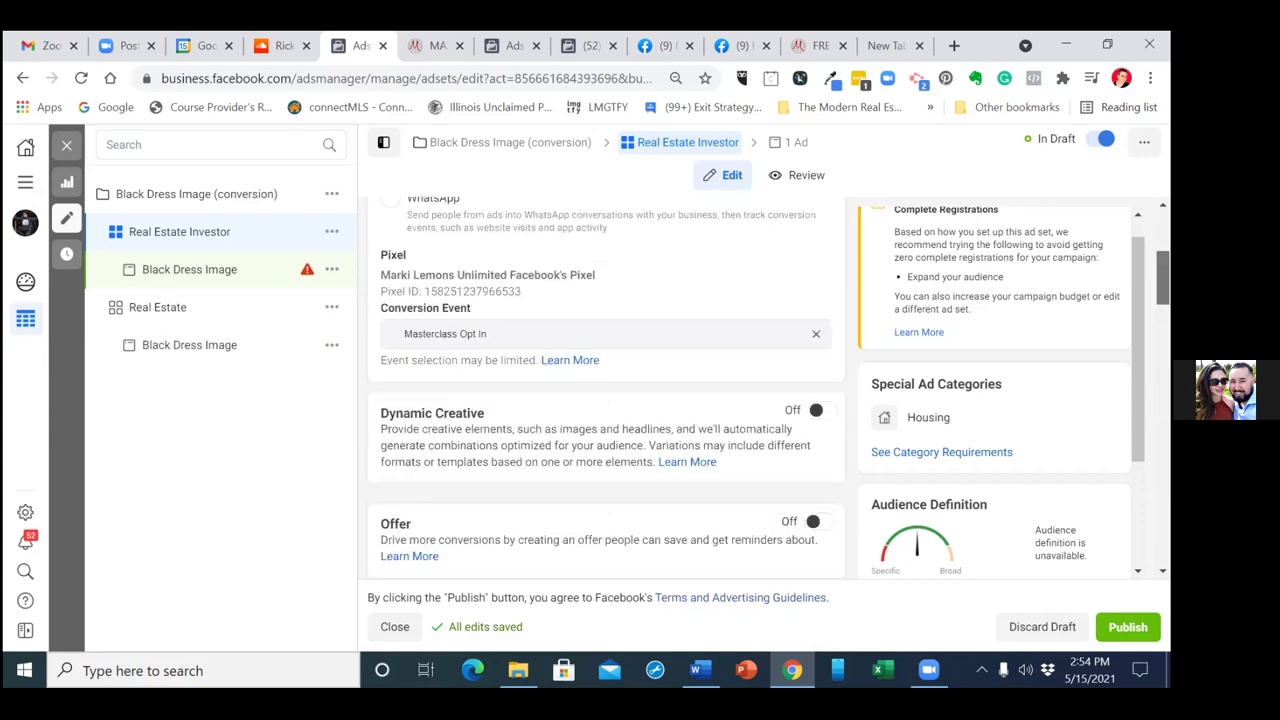
pyautogui.scroll(-1, 606, 390)
pyautogui.scroll(-1, 606, 390)
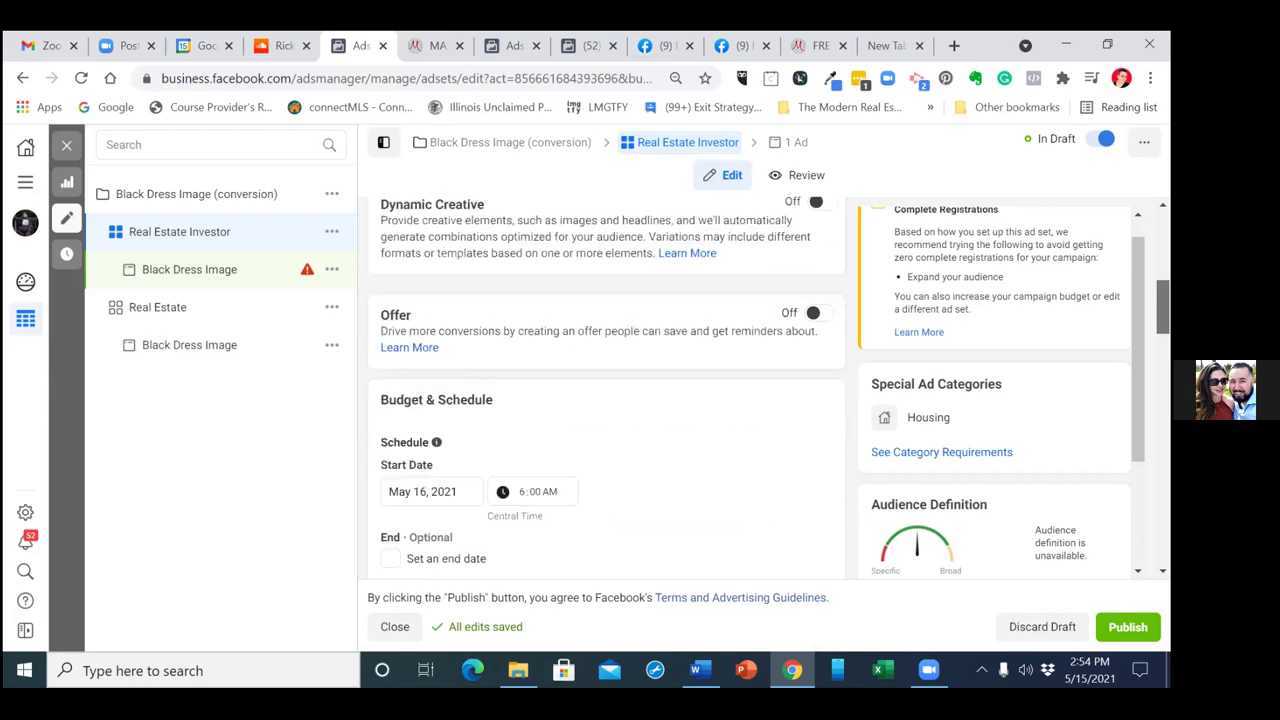
pyautogui.scroll(-2, 606, 390)
pyautogui.scroll(2, 606, 390)
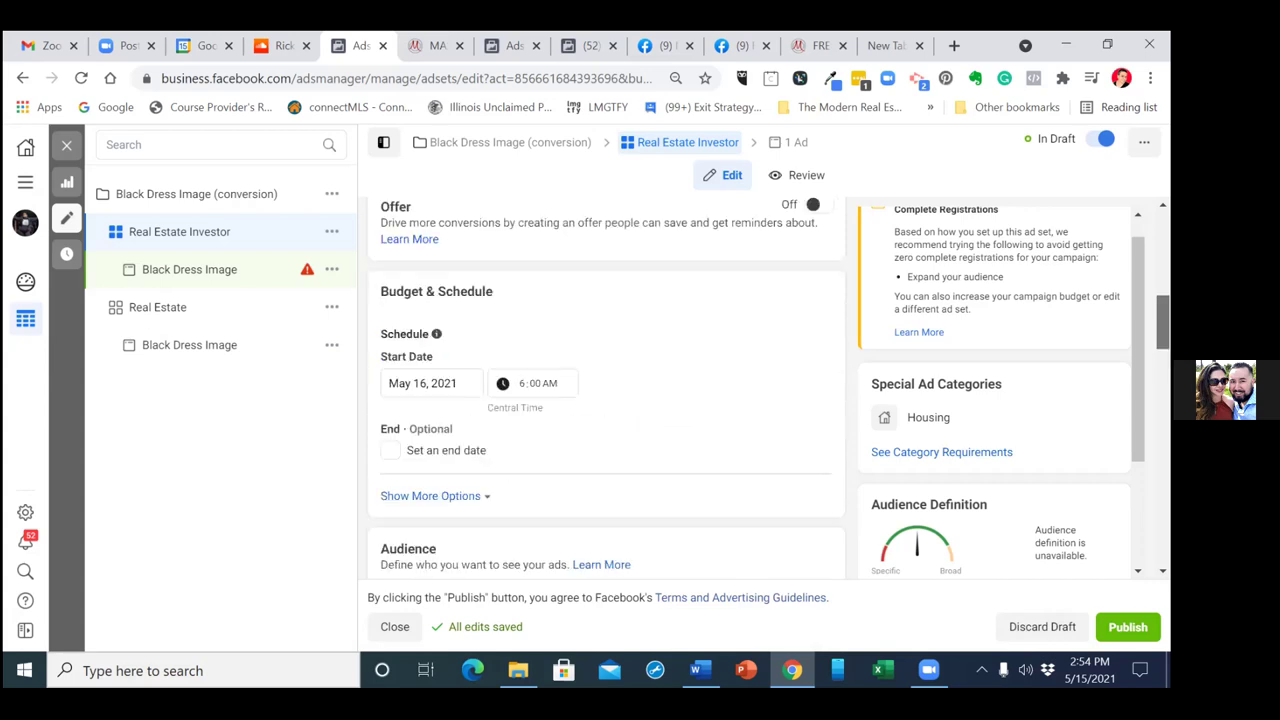
pyautogui.scroll(-2, 606, 390)
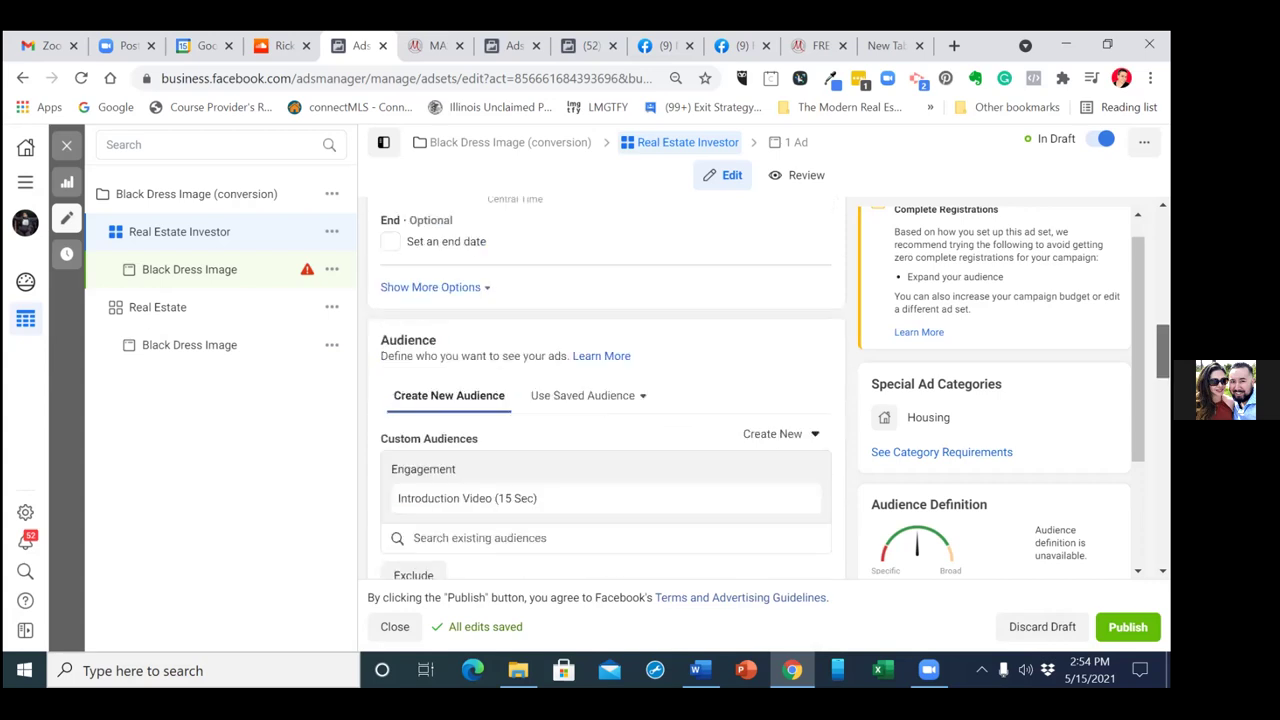
pyautogui.scroll(-2, 606, 390)
pyautogui.scroll(-1, 606, 390)
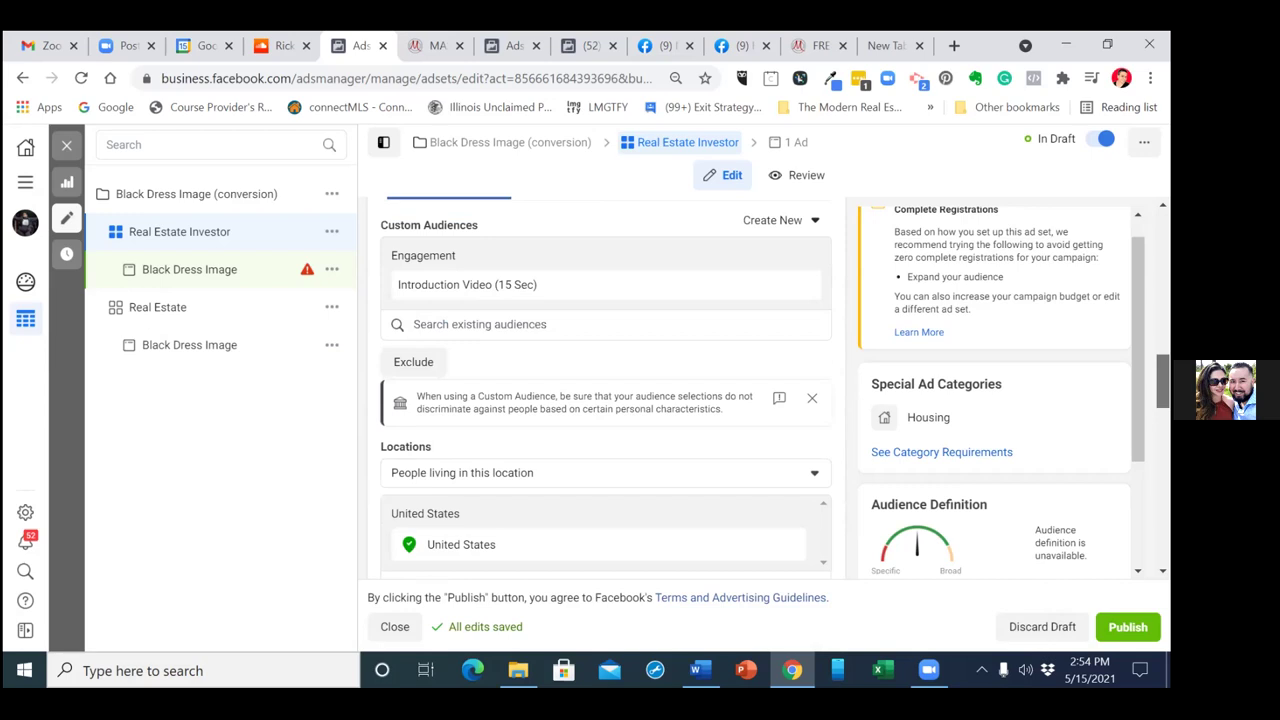
pyautogui.scroll(-1, 606, 388)
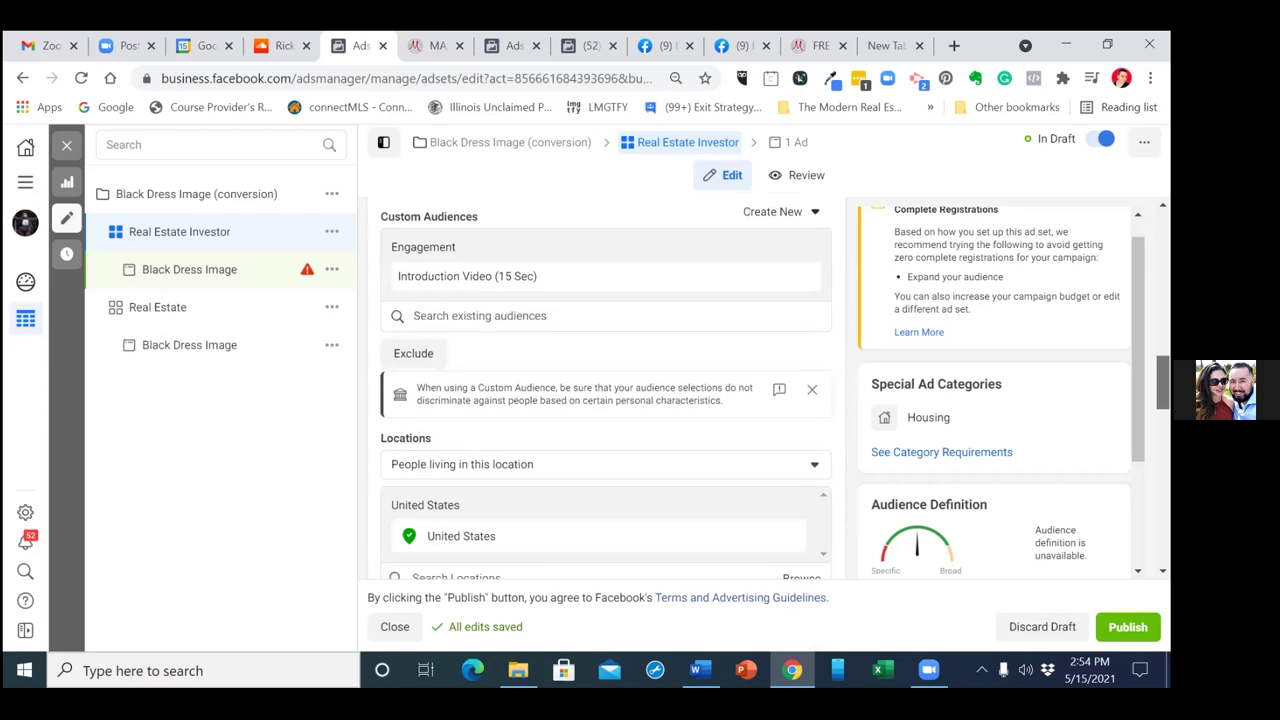
pyautogui.scroll(-1, 606, 390)
pyautogui.scroll(-1, 606, 390)
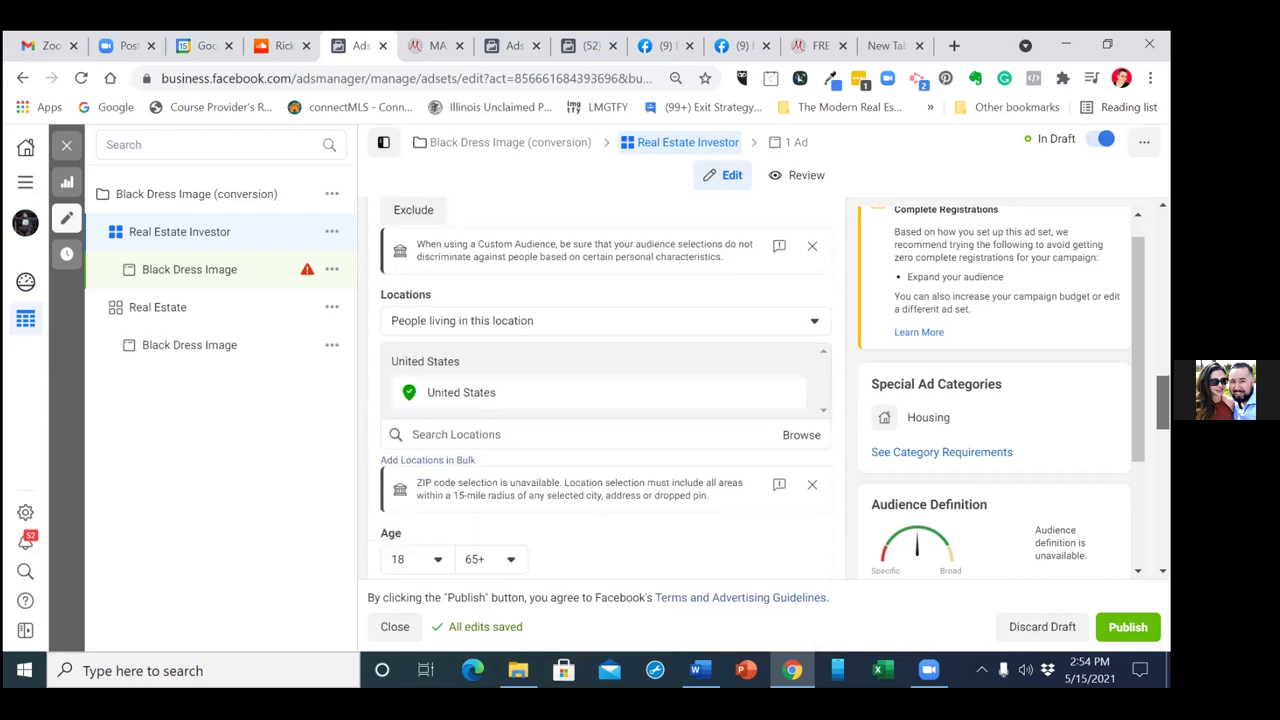
pyautogui.scroll(-1, 606, 390)
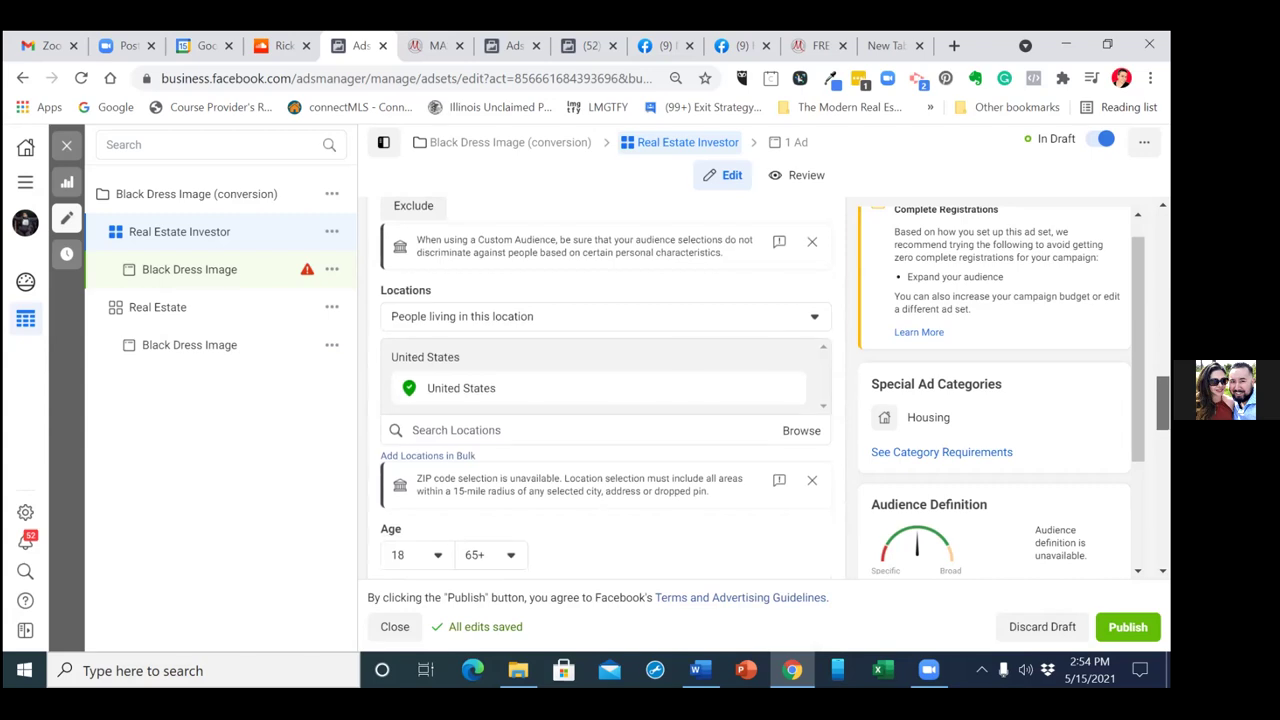
pyautogui.scroll(-1, 606, 390)
pyautogui.scroll(-2, 606, 390)
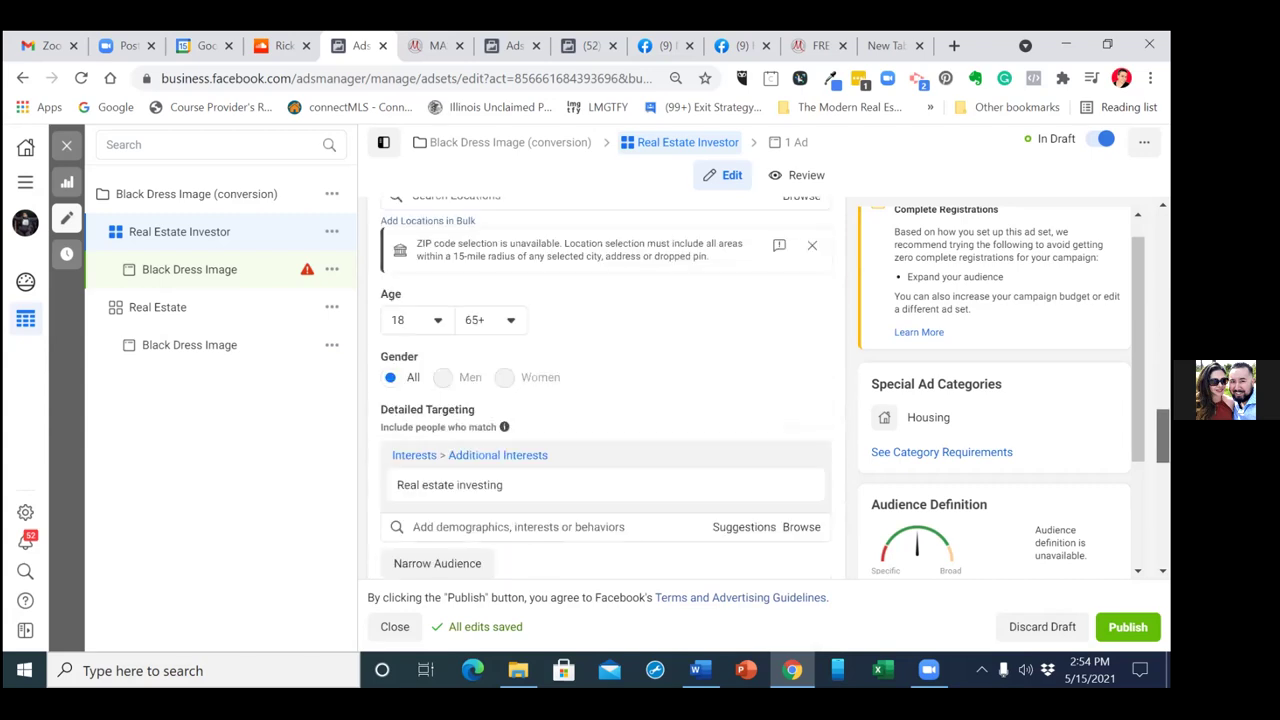
pyautogui.scroll(-2, 606, 390)
pyautogui.scroll(-2, 606, 390)
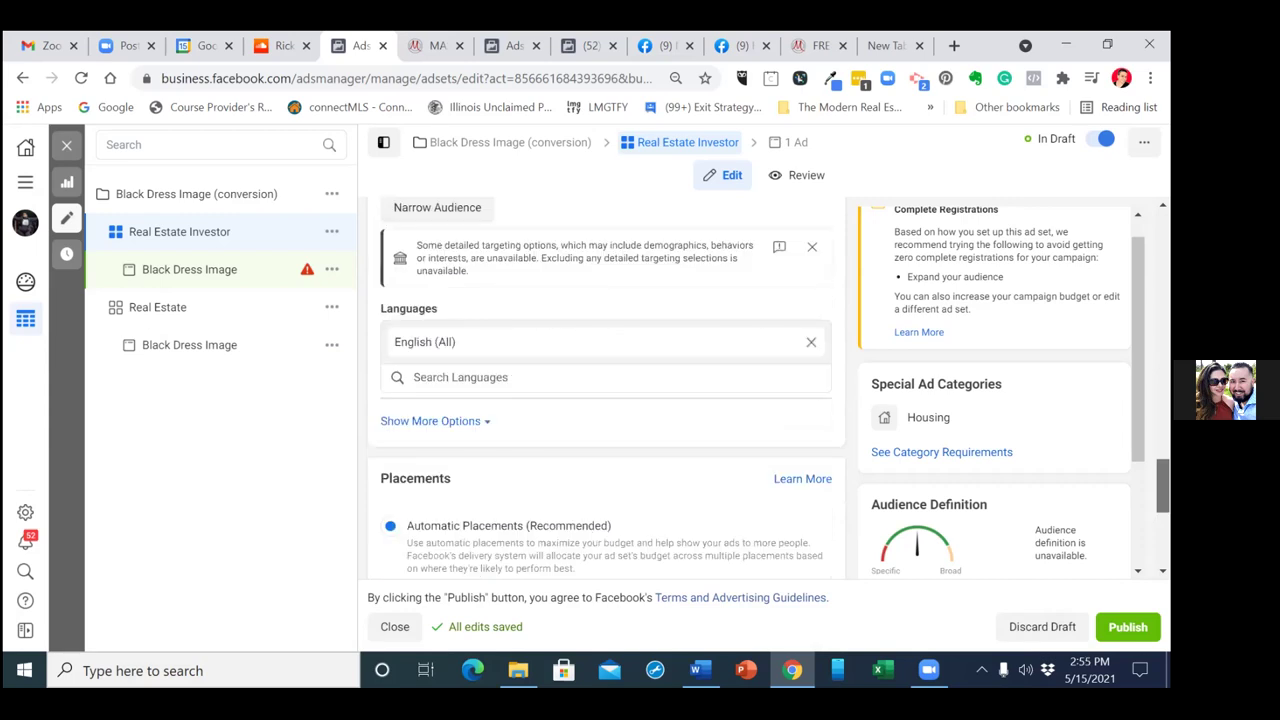
# Switch the ad set to Manual Placements and deselect the Messenger, Instagram and Audience Network platforms
pyautogui.scroll(-1, 606, 390)
pyautogui.scroll(-2, 606, 390)
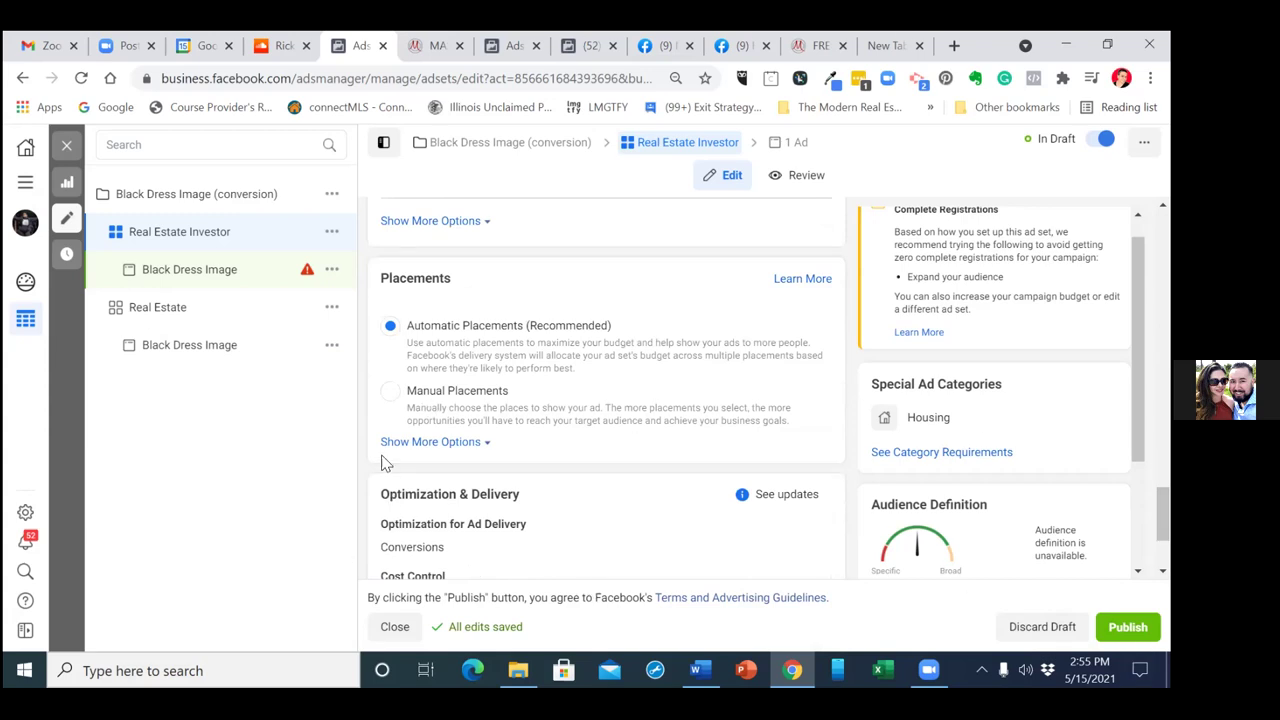
pyautogui.click(392, 399)
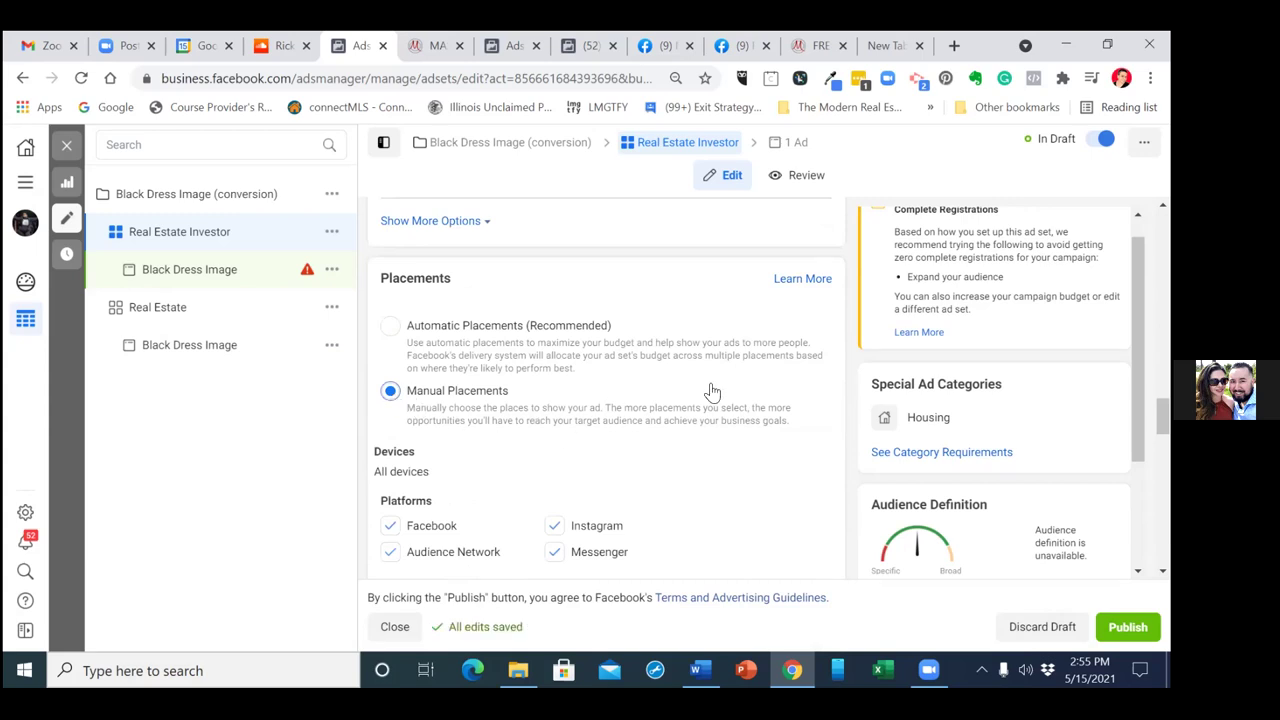
pyautogui.click(554, 552)
pyautogui.click(550, 527)
pyautogui.click(390, 552)
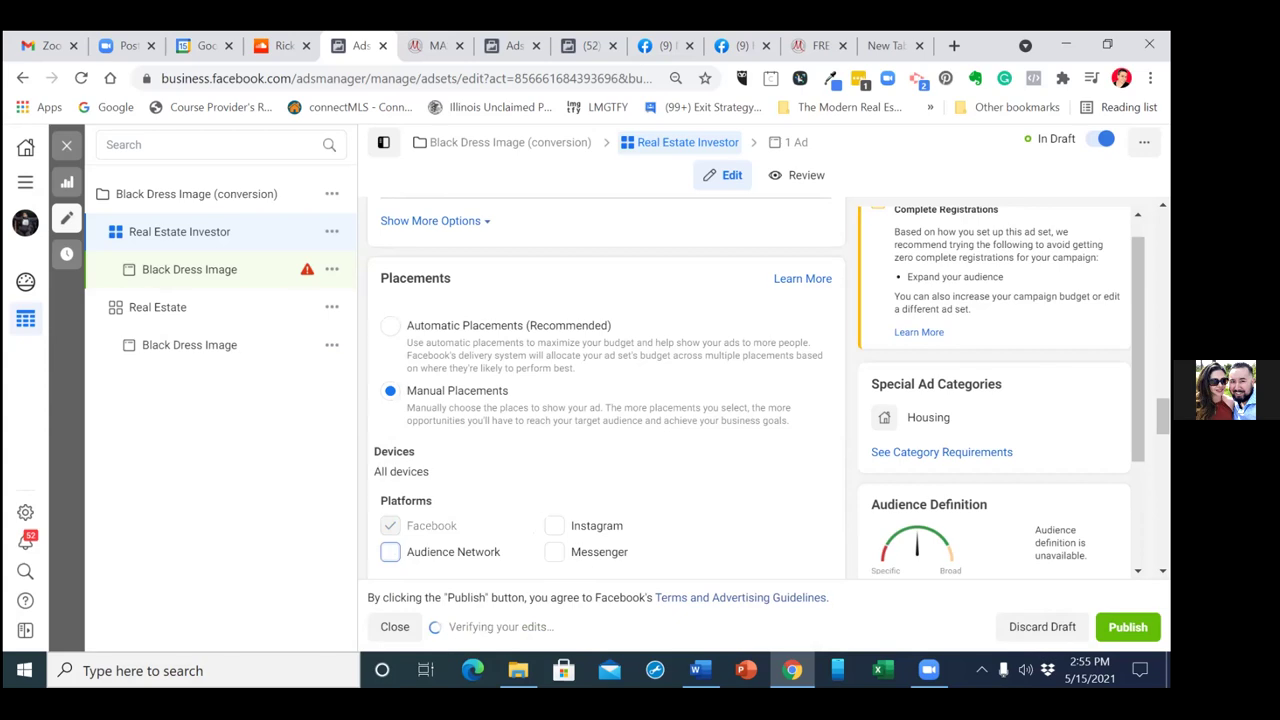
# Examine the individual placements offered for Facebook only, from feeds and stories to in-stream, search, in-article and apps and sites
pyautogui.scroll(-1, 605, 390)
pyautogui.scroll(-2, 605, 390)
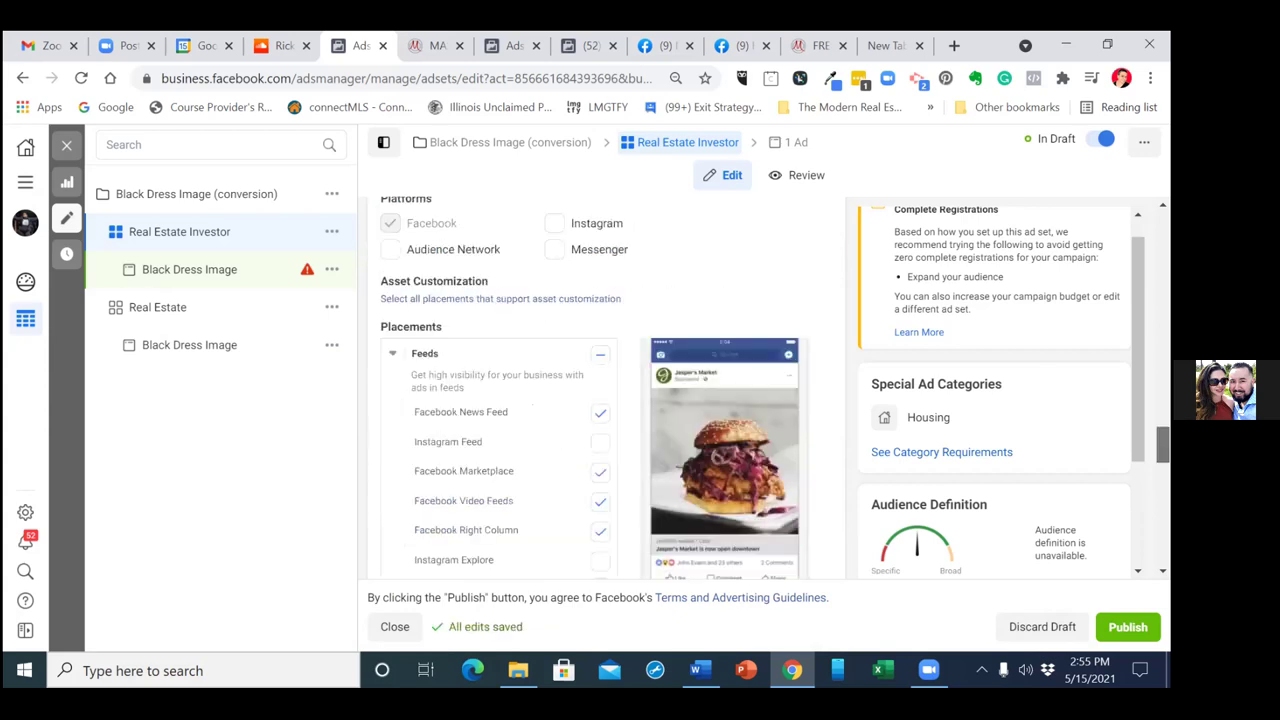
pyautogui.scroll(-1, 605, 390)
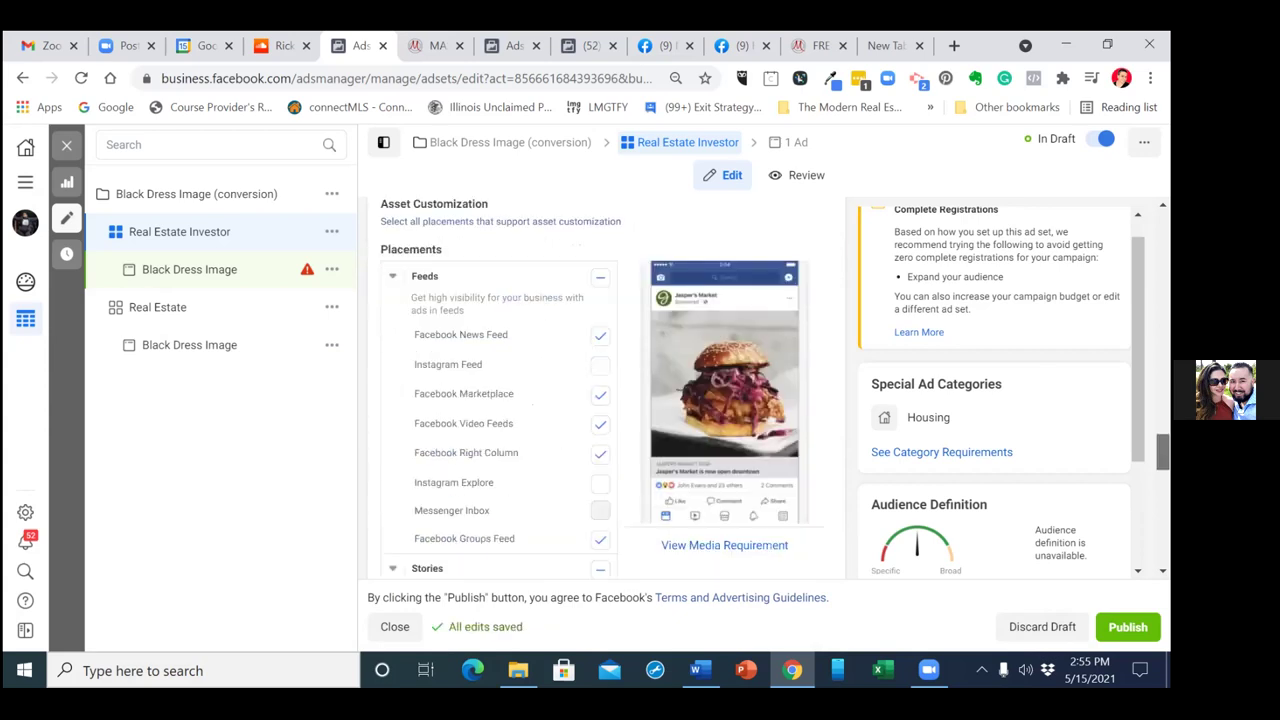
pyautogui.scroll(-1, 605, 390)
pyautogui.scroll(-1, 495, 390)
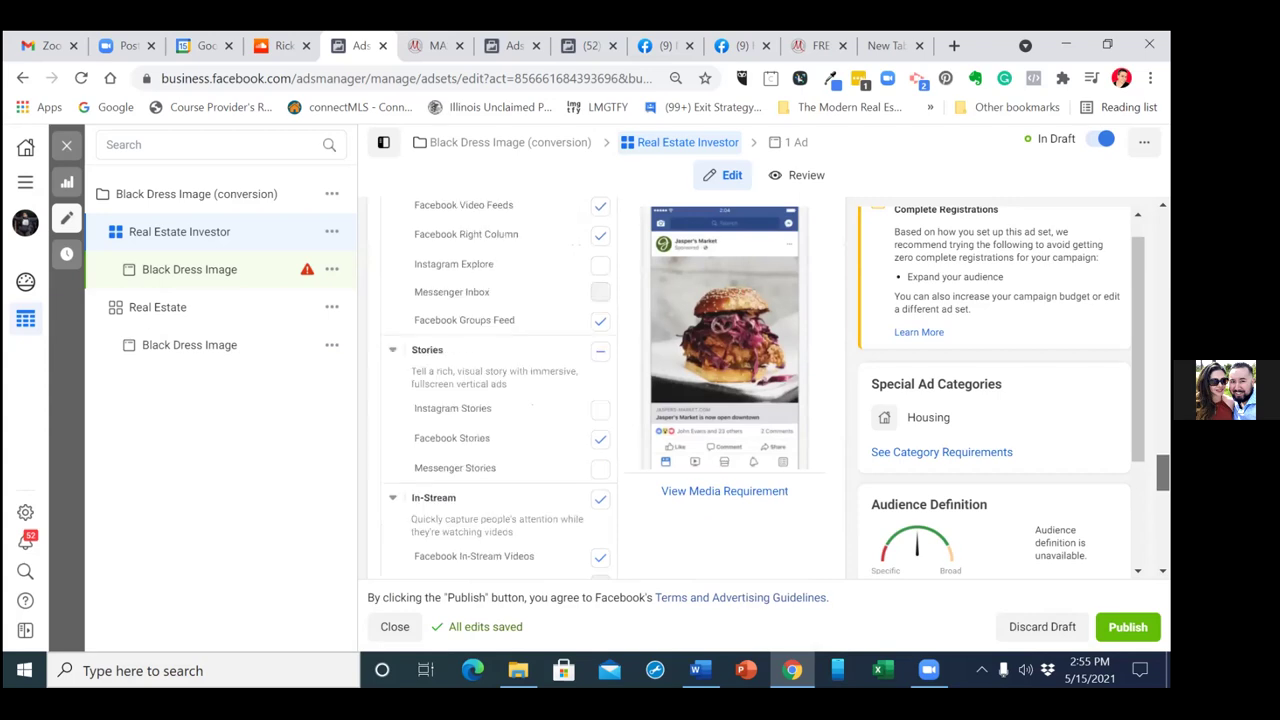
pyautogui.scroll(1, 495, 390)
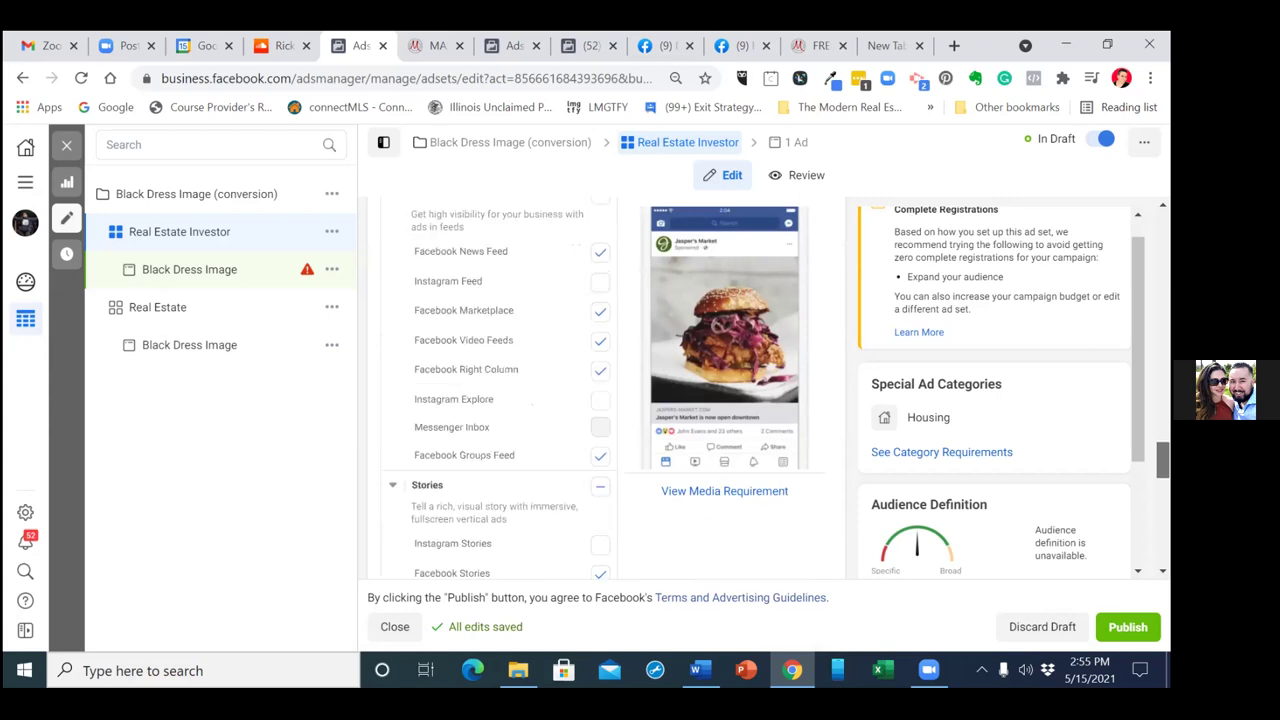
pyautogui.scroll(1, 495, 390)
pyautogui.scroll(1, 495, 390)
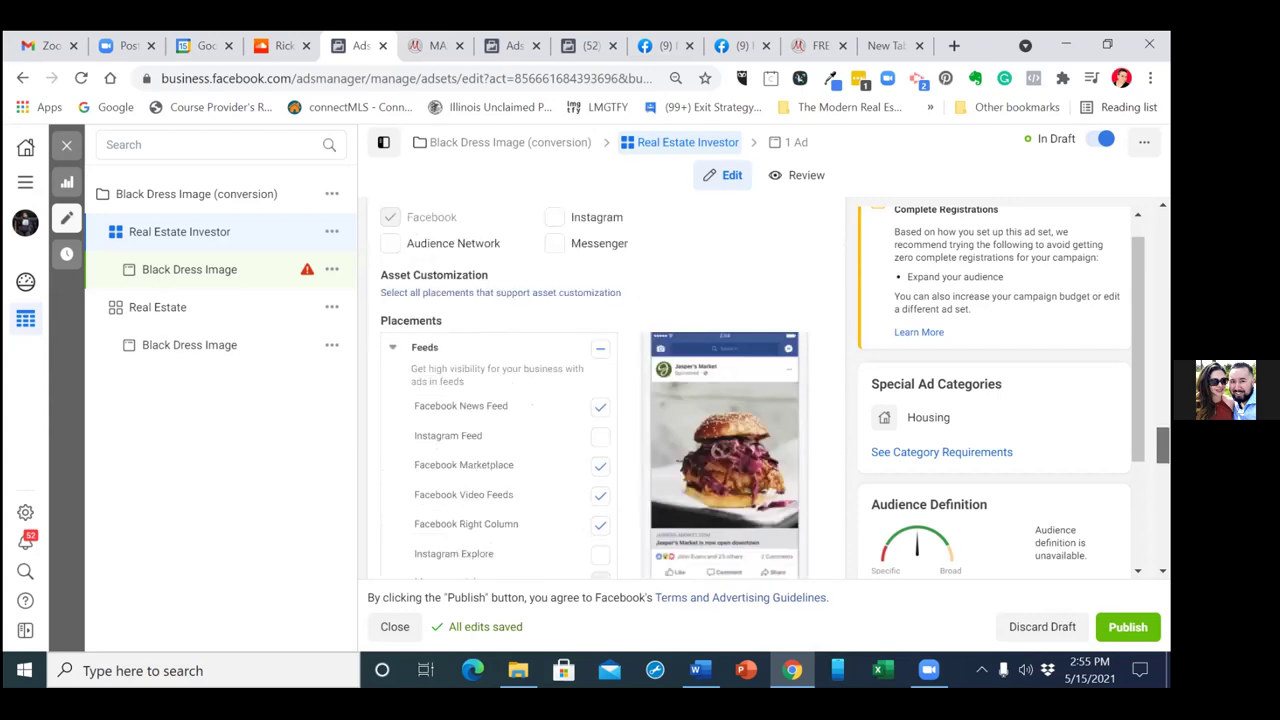
pyautogui.scroll(1, 595, 390)
pyautogui.scroll(-2, 595, 390)
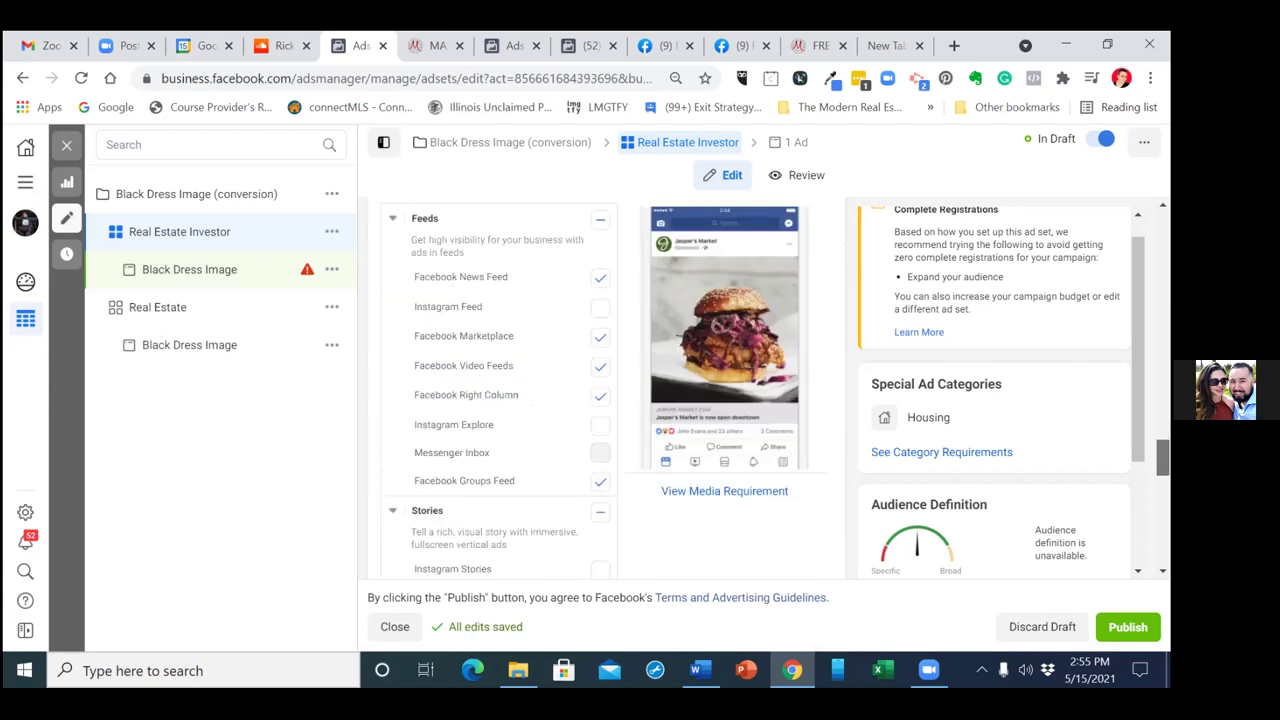
pyautogui.scroll(-5, 495, 390)
pyautogui.scroll(1, 495, 390)
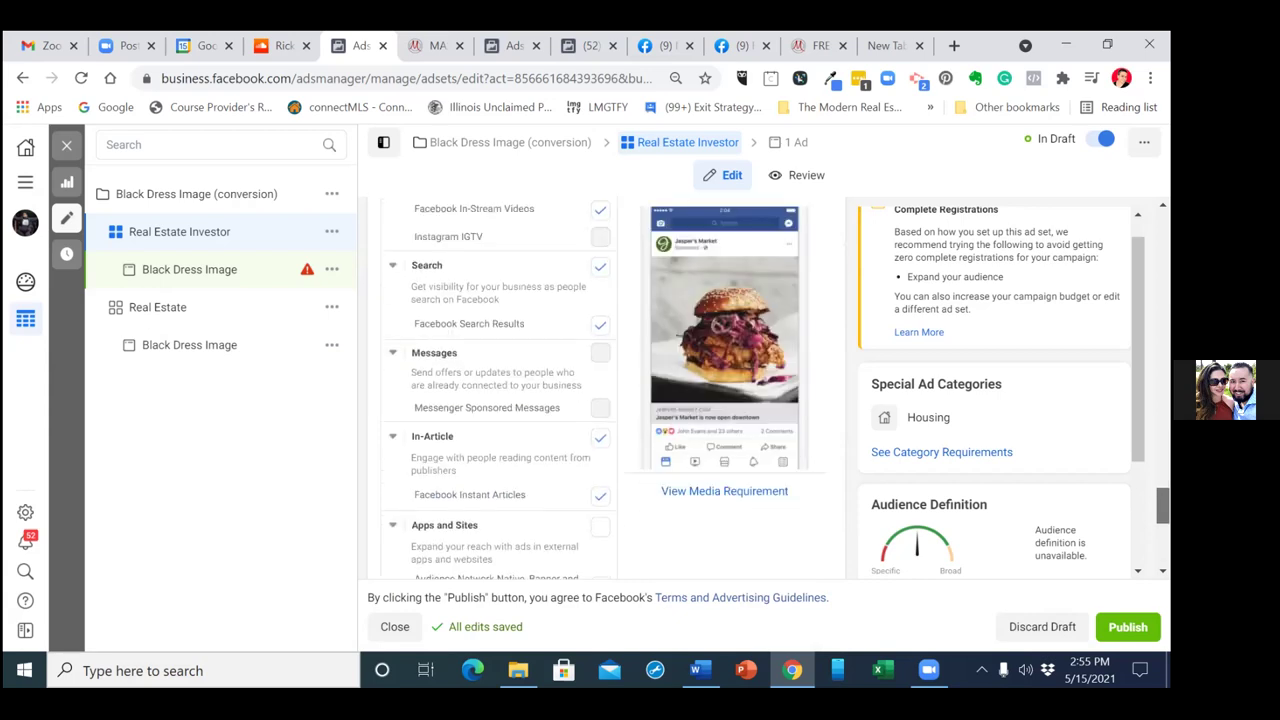
pyautogui.scroll(3, 495, 390)
pyautogui.scroll(3, 495, 390)
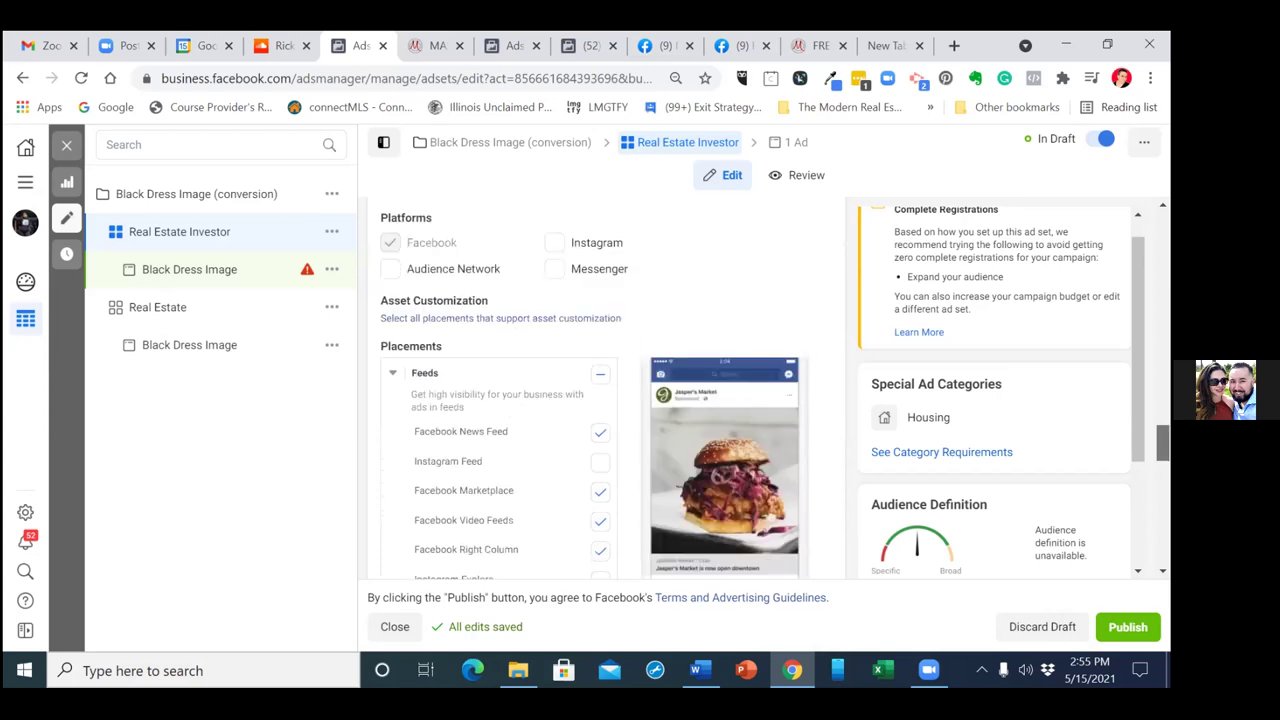
pyautogui.scroll(1, 600, 390)
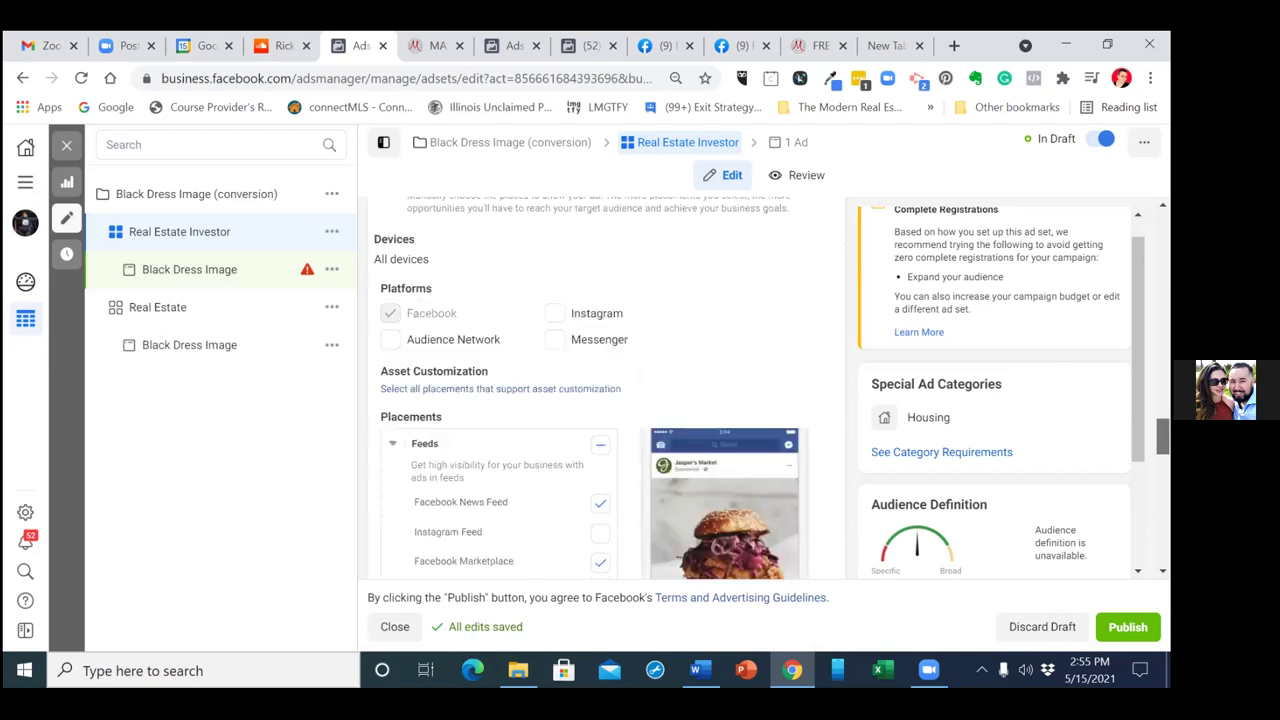
pyautogui.scroll(1, 600, 390)
pyautogui.scroll(1, 600, 390)
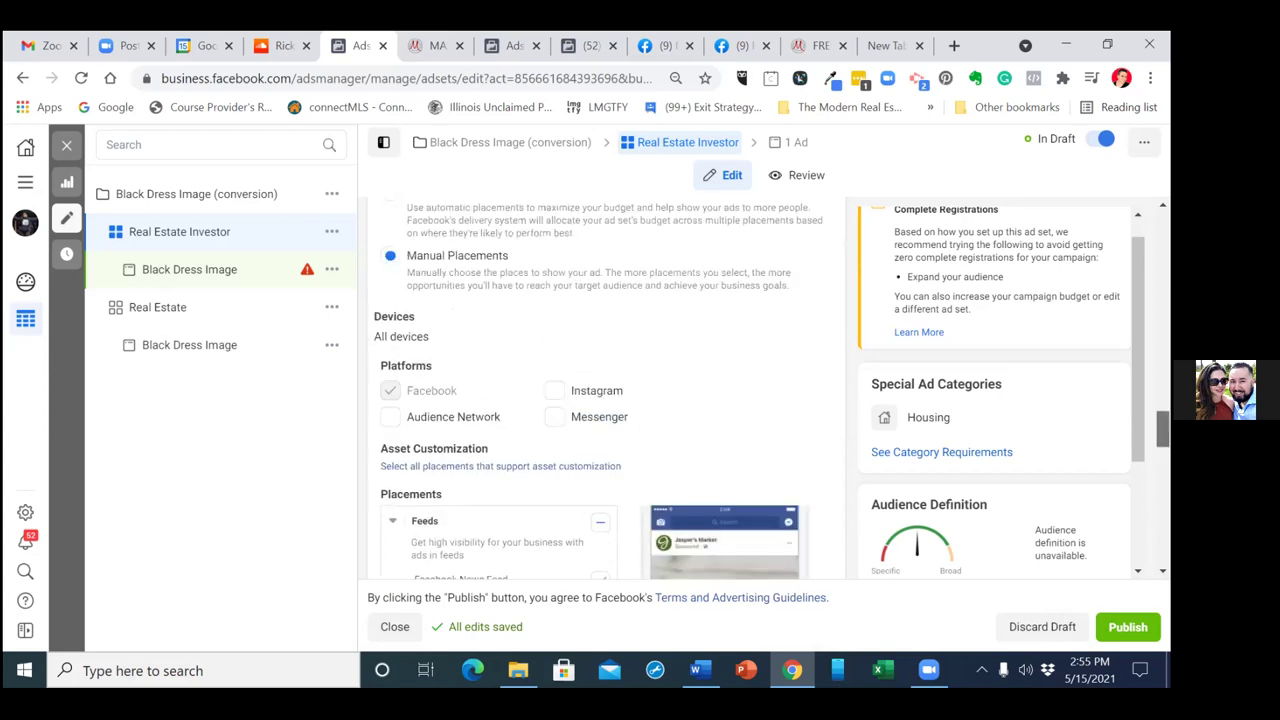
pyautogui.scroll(1, 600, 390)
pyautogui.scroll(-3, 600, 390)
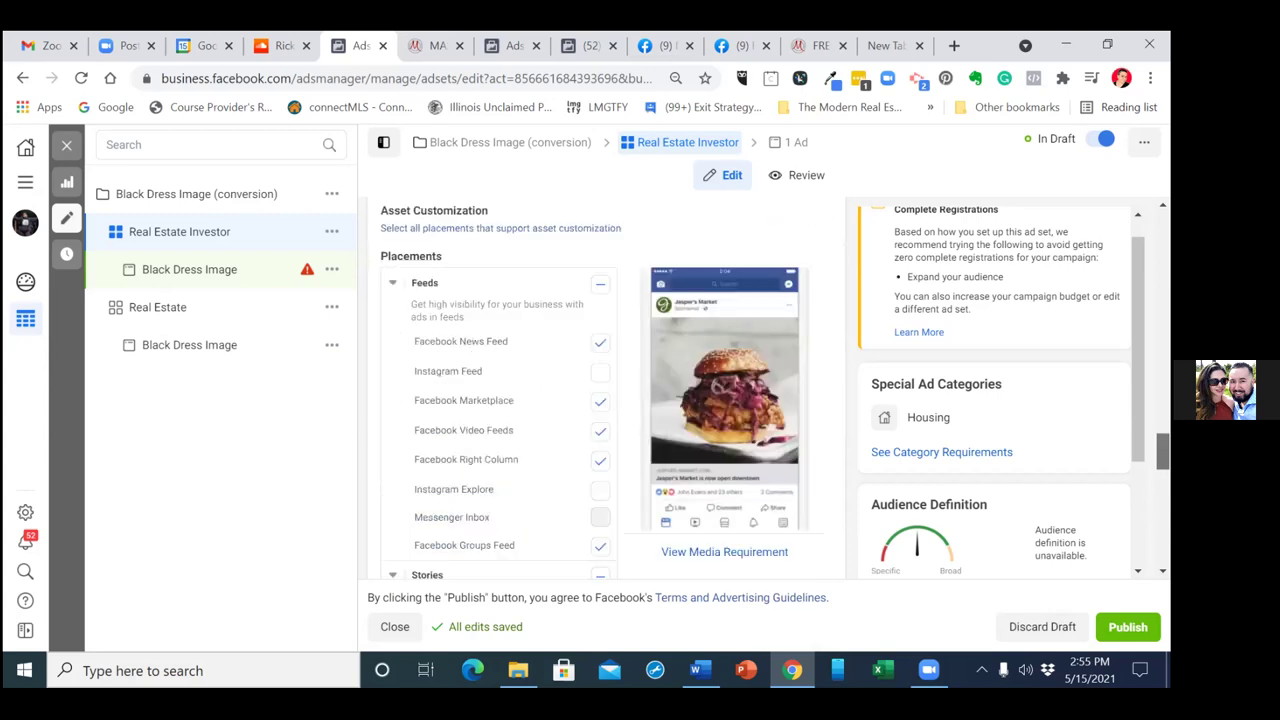
pyautogui.scroll(-1, 600, 390)
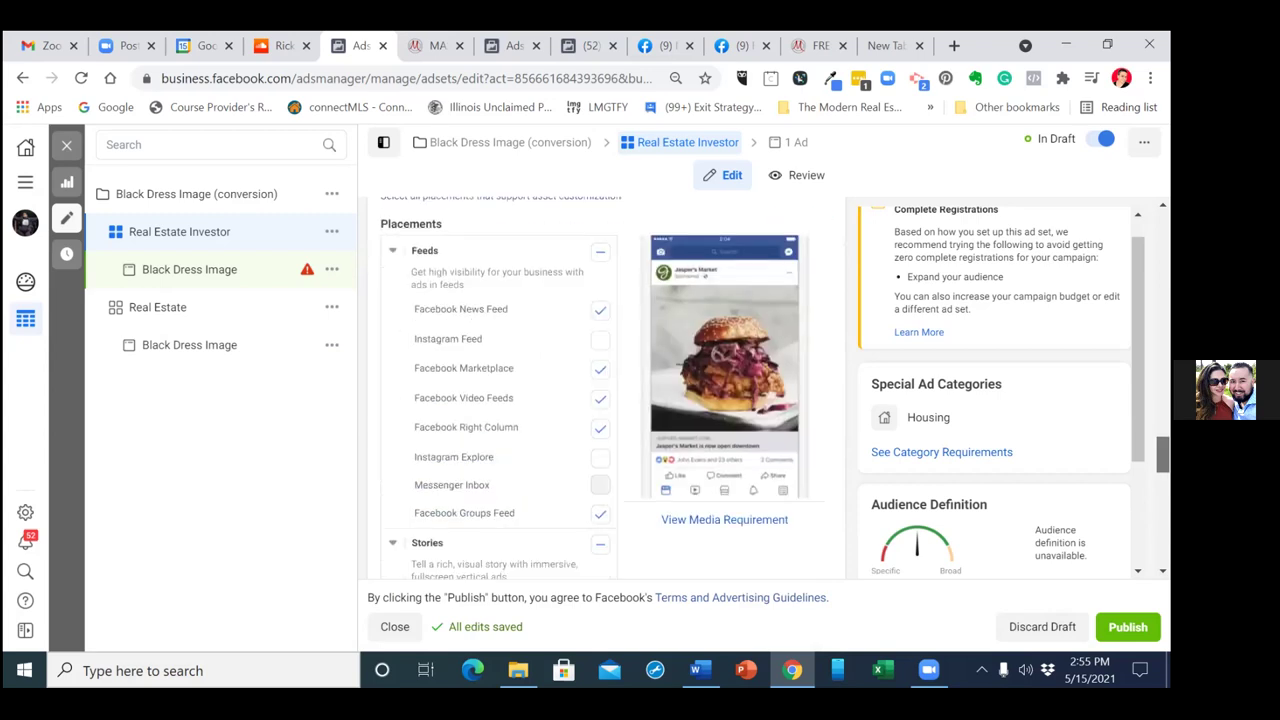
# Set the ad set's placements back to Automatic Placements (Recommended)
pyautogui.scroll(1, 600, 390)
pyautogui.scroll(2, 600, 390)
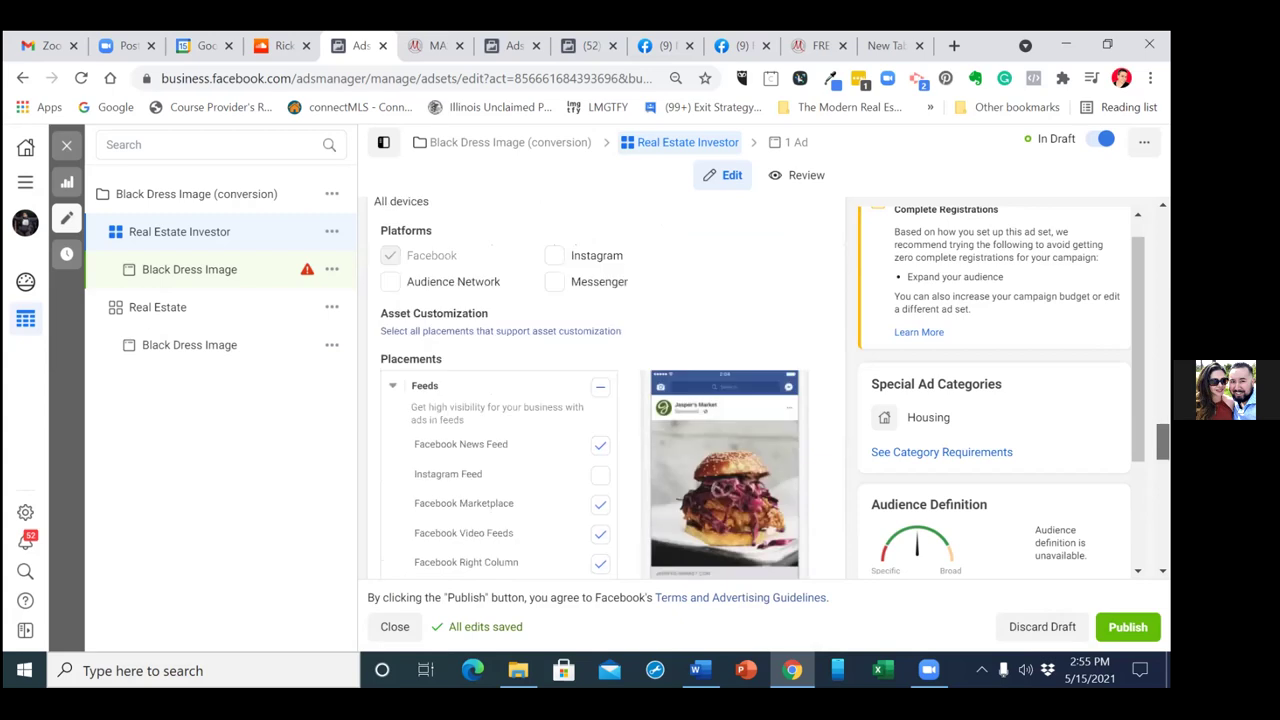
pyautogui.scroll(5, 417, 437)
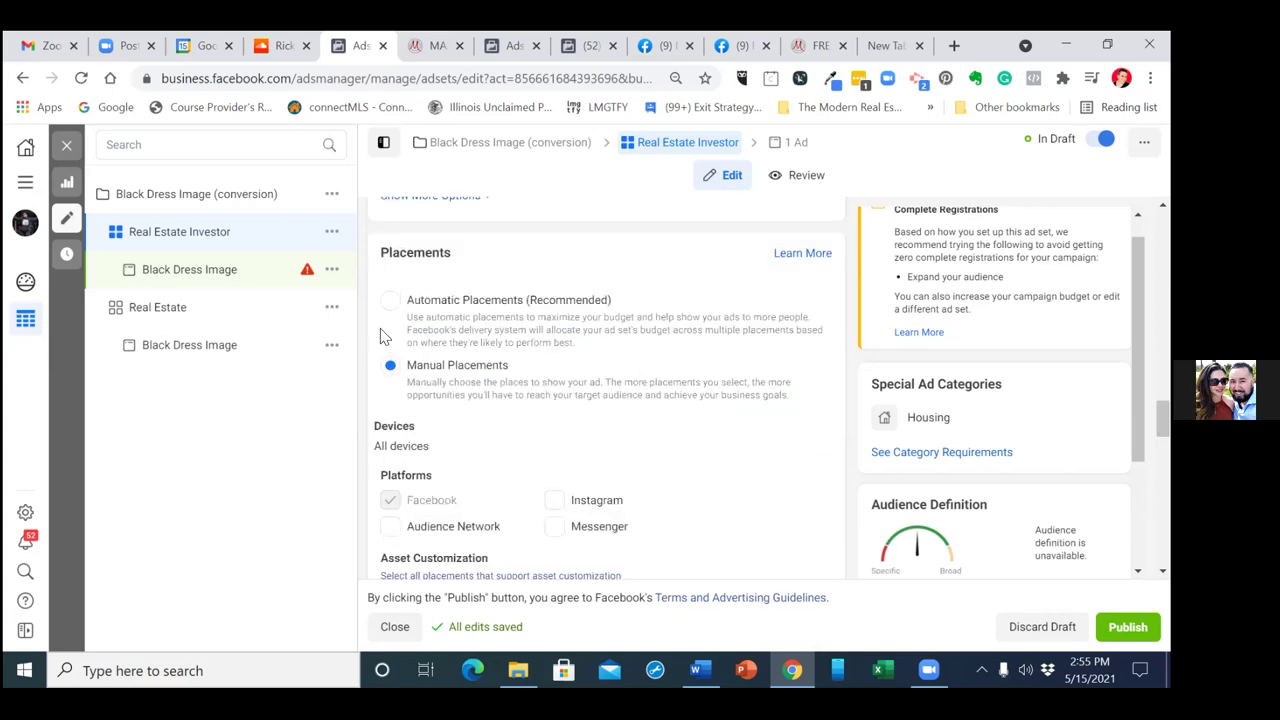
pyautogui.click(391, 302)
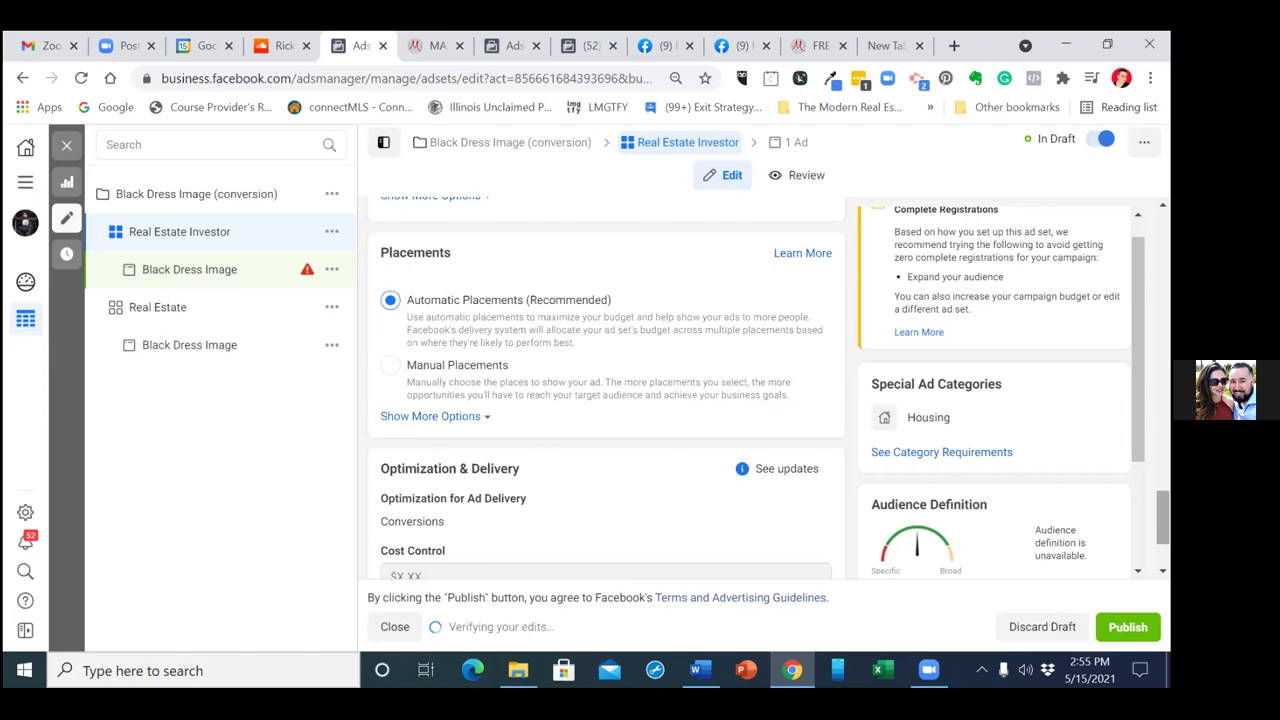
# Check the ad set's Optimization & Delivery settings and return to its detailed targeting
pyautogui.scroll(-1, 606, 390)
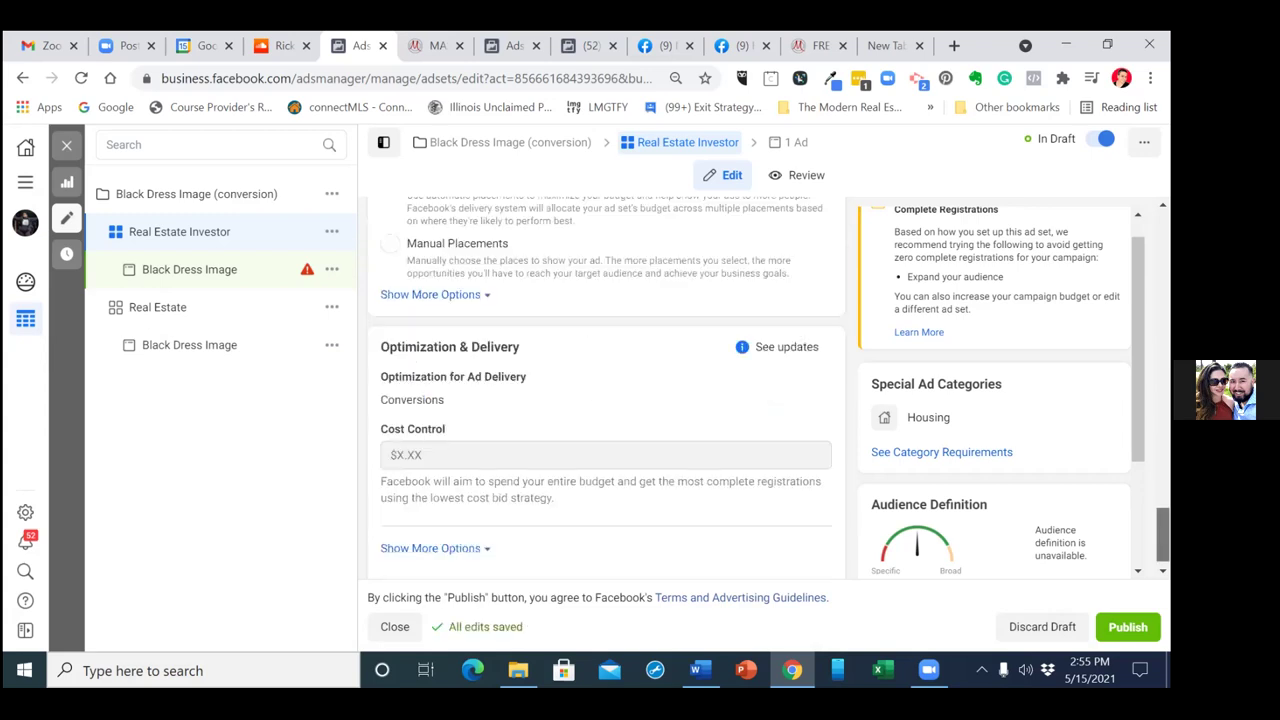
pyautogui.scroll(-1, 606, 390)
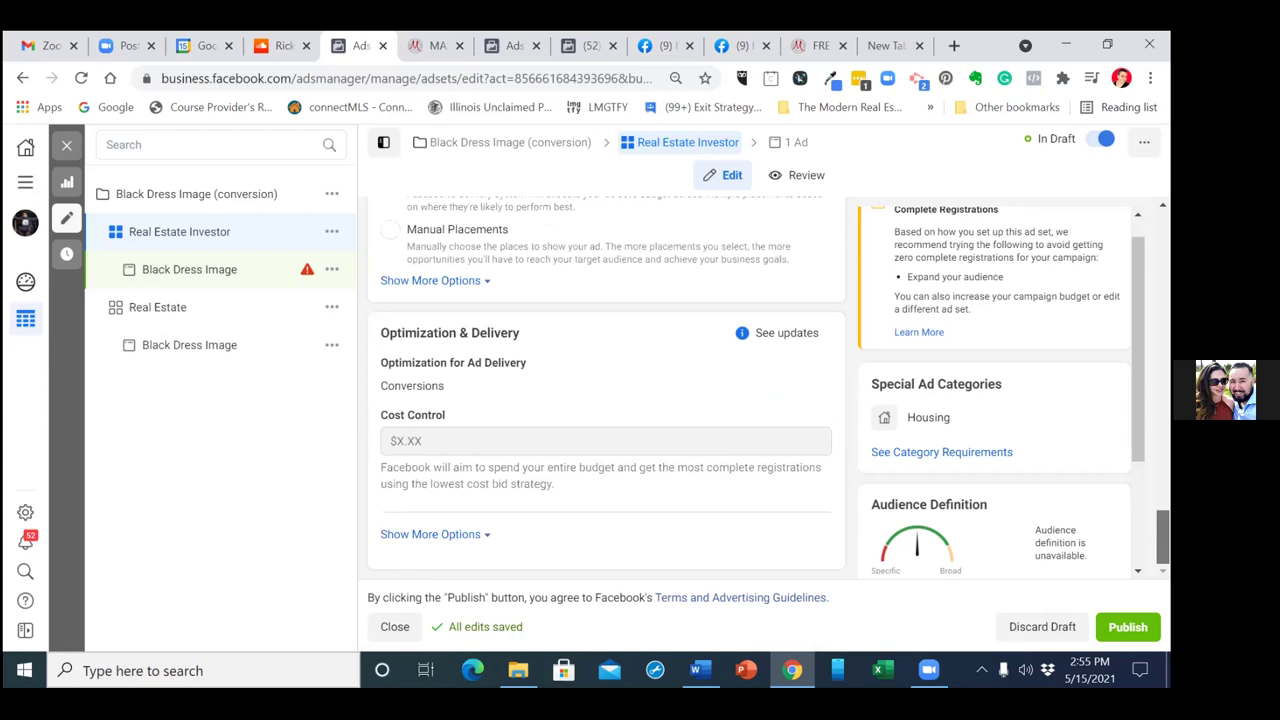
pyautogui.scroll(5, 606, 390)
pyautogui.scroll(1, 606, 390)
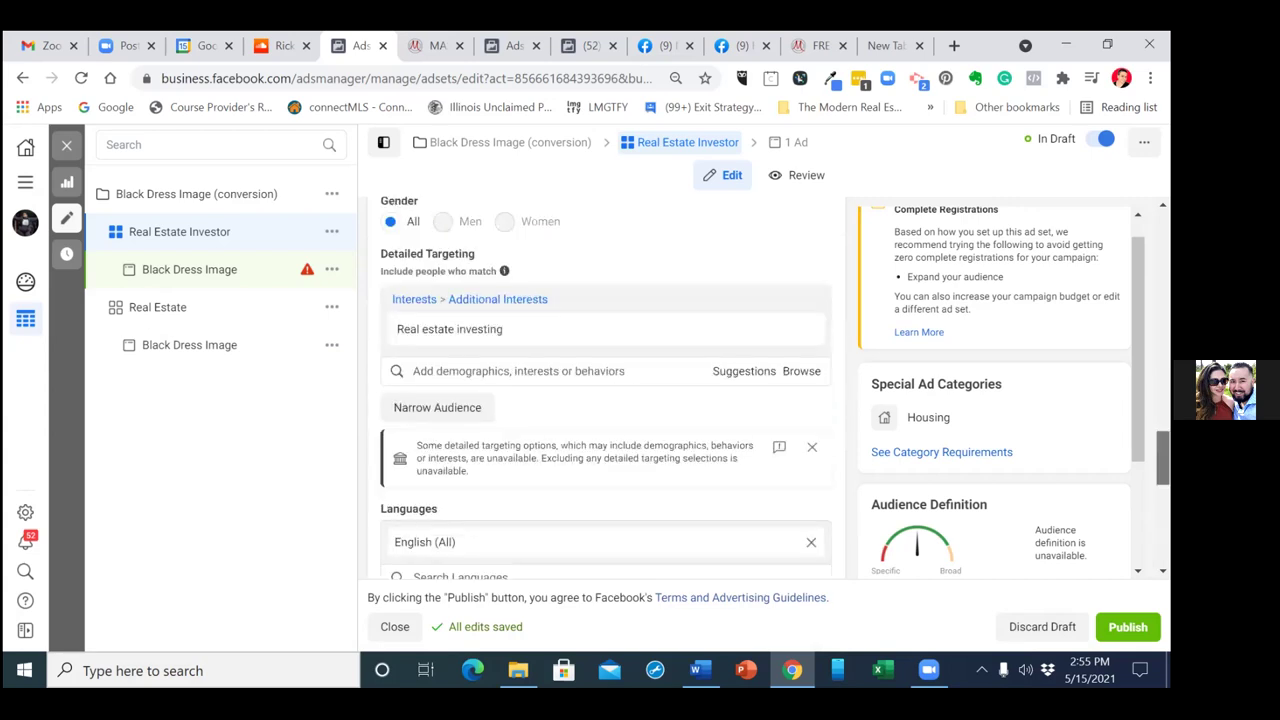
# Review the Real Estate Investor ad set from its conversion event and custom audience through locations, detailed targeting, languages and placements
pyautogui.scroll(1, 606, 390)
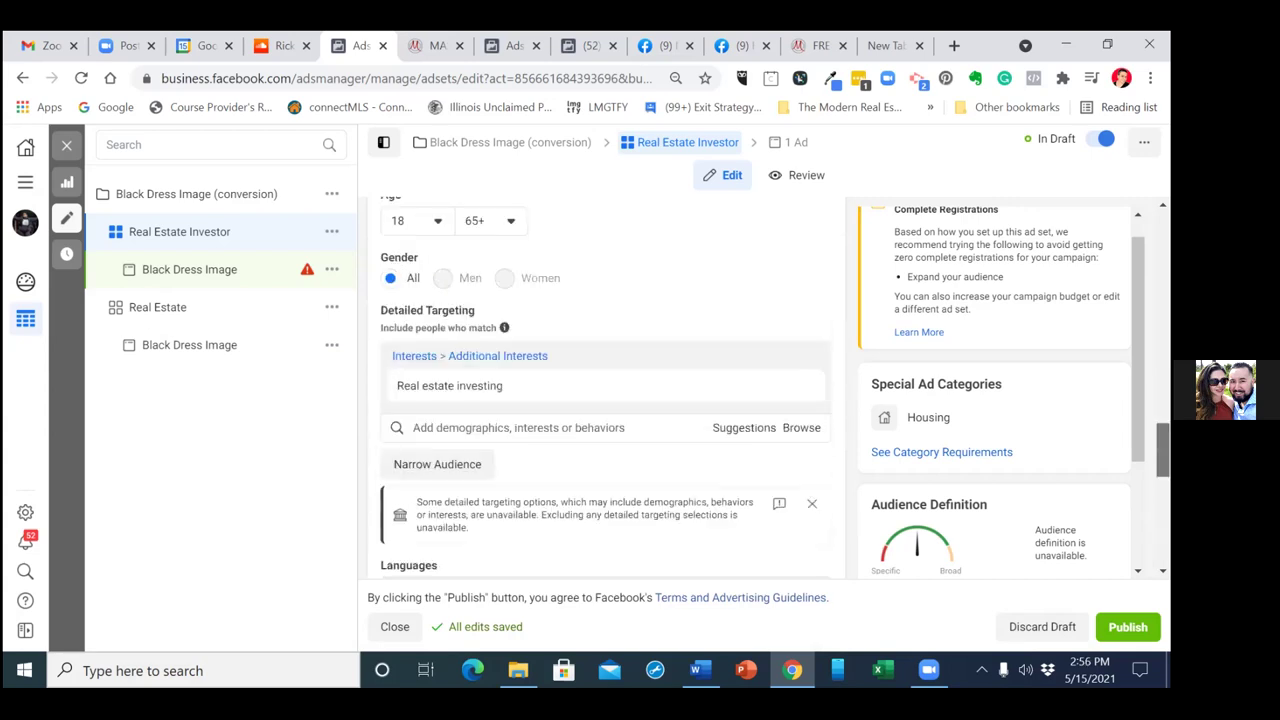
pyautogui.scroll(8, 606, 390)
pyautogui.scroll(3, 606, 390)
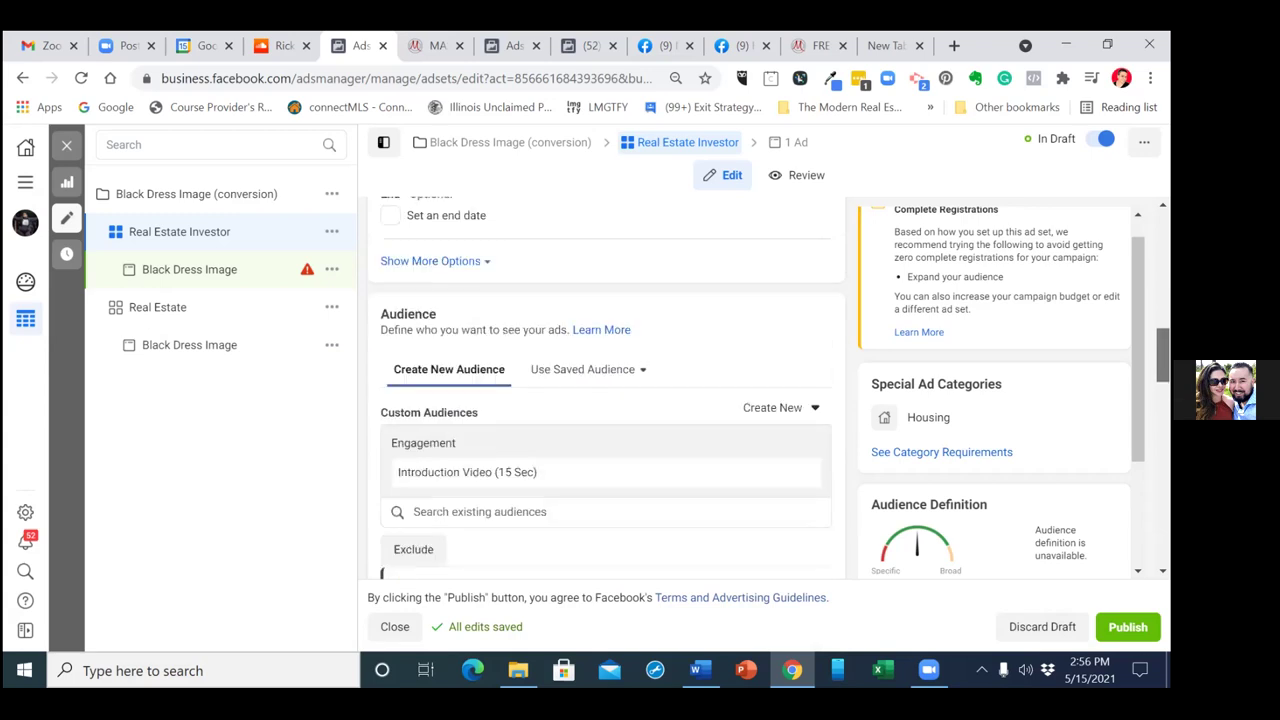
pyautogui.scroll(5, 606, 390)
pyautogui.scroll(6, 606, 390)
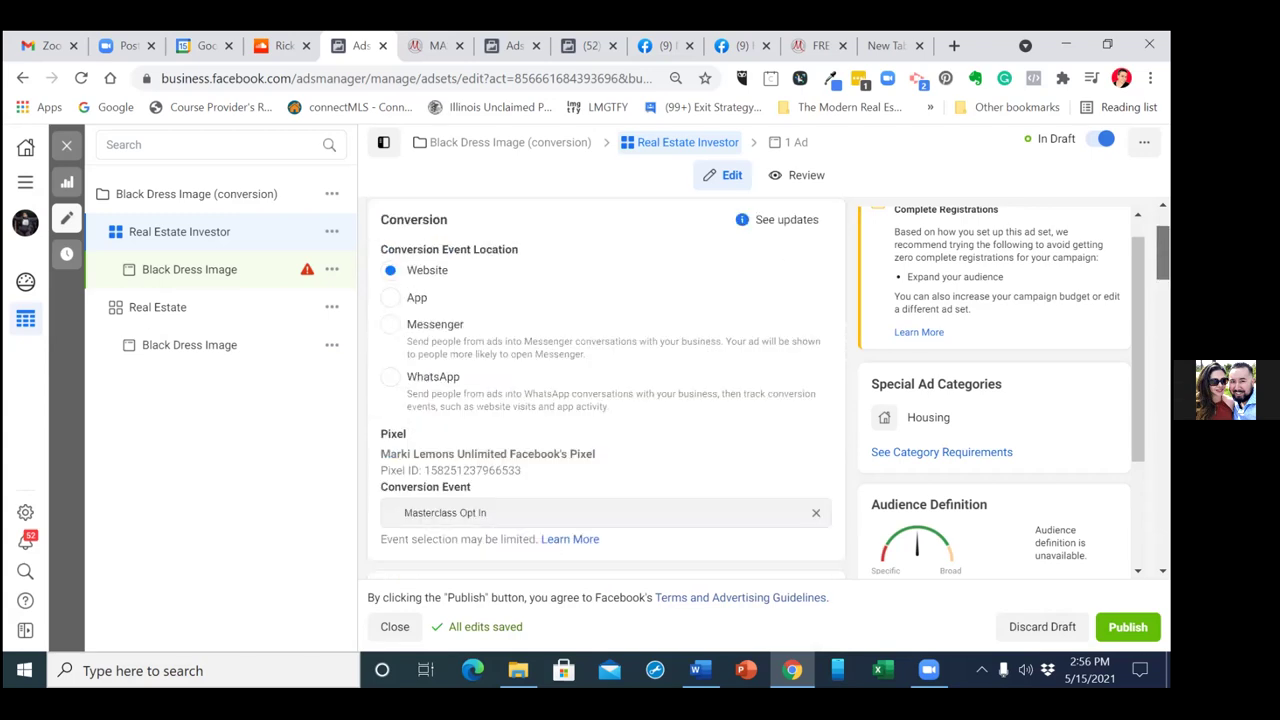
pyautogui.scroll(-2, 606, 390)
pyautogui.scroll(-6, 606, 390)
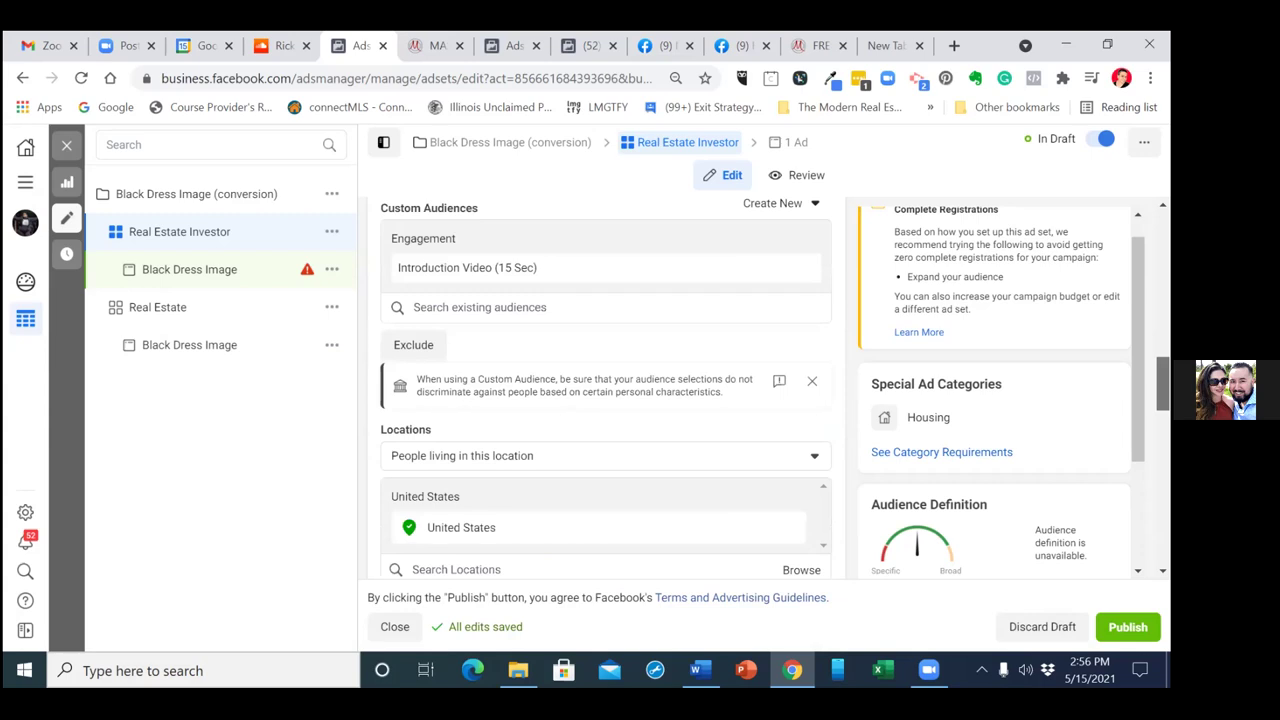
pyautogui.scroll(-4, 606, 390)
pyautogui.scroll(-6, 606, 390)
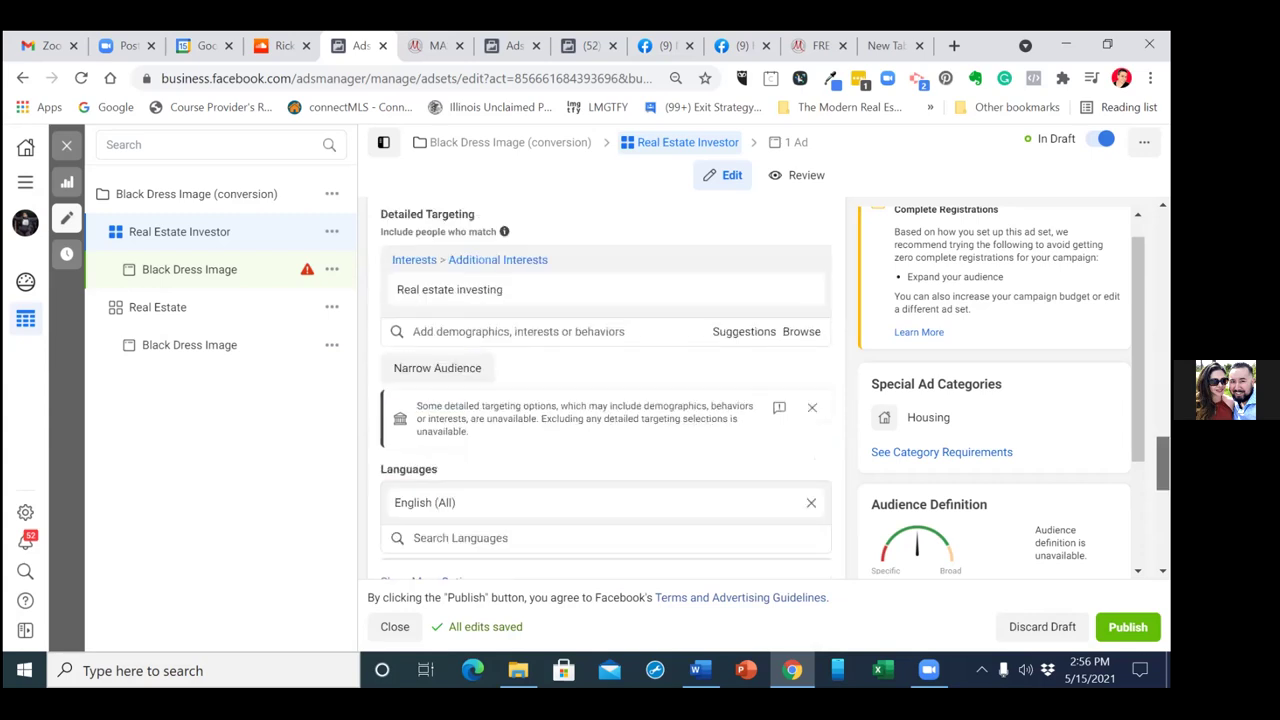
pyautogui.scroll(-3, 606, 390)
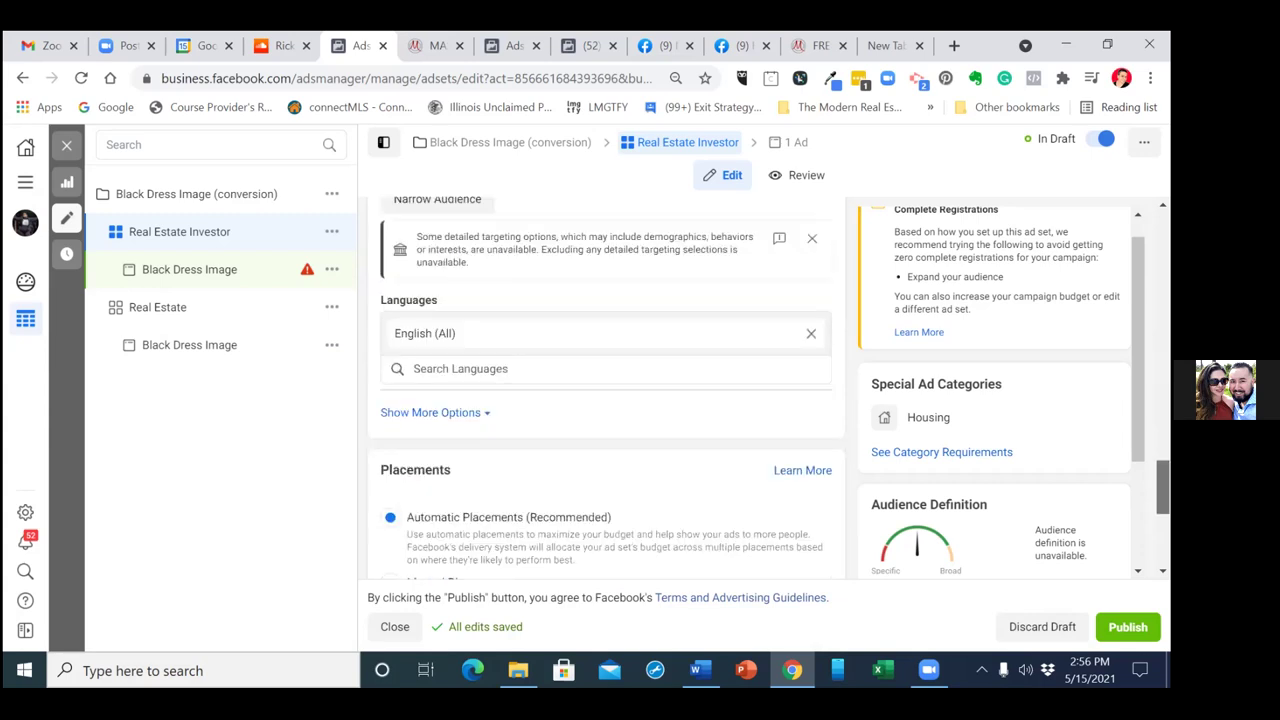
pyautogui.scroll(-6, 606, 390)
pyautogui.scroll(3, 606, 390)
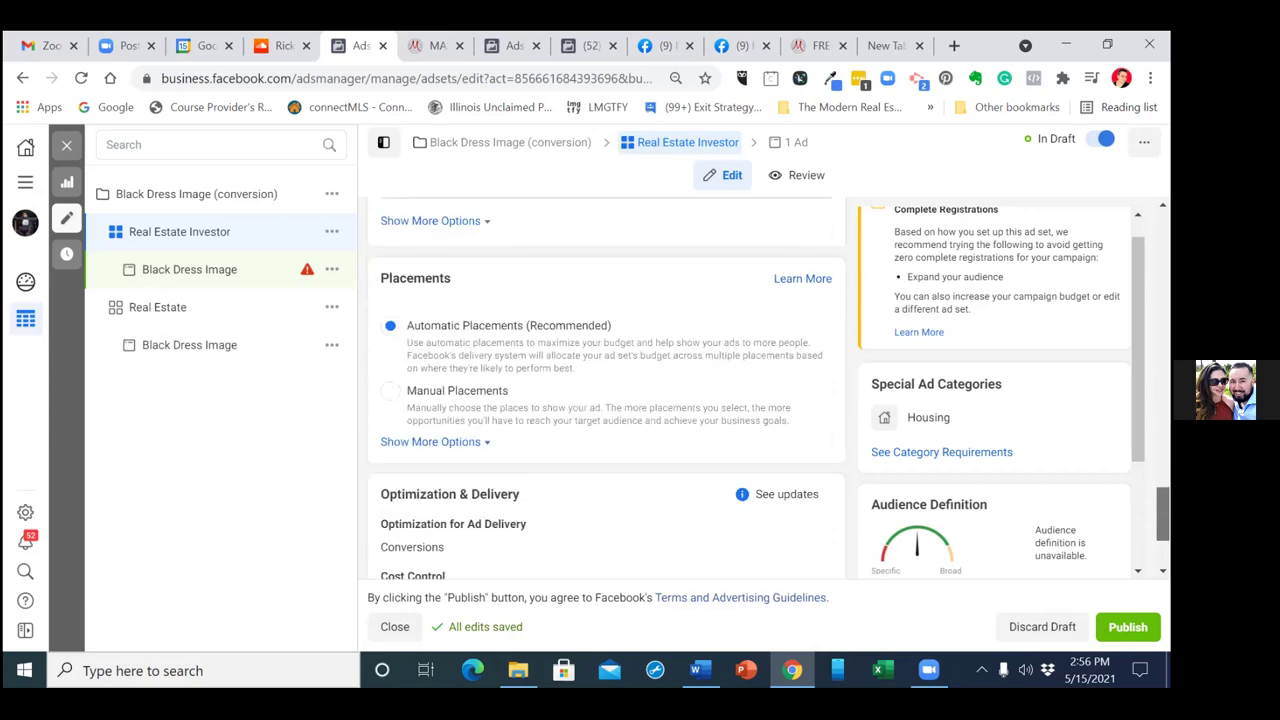
pyautogui.scroll(1, 606, 390)
pyautogui.scroll(3, 606, 390)
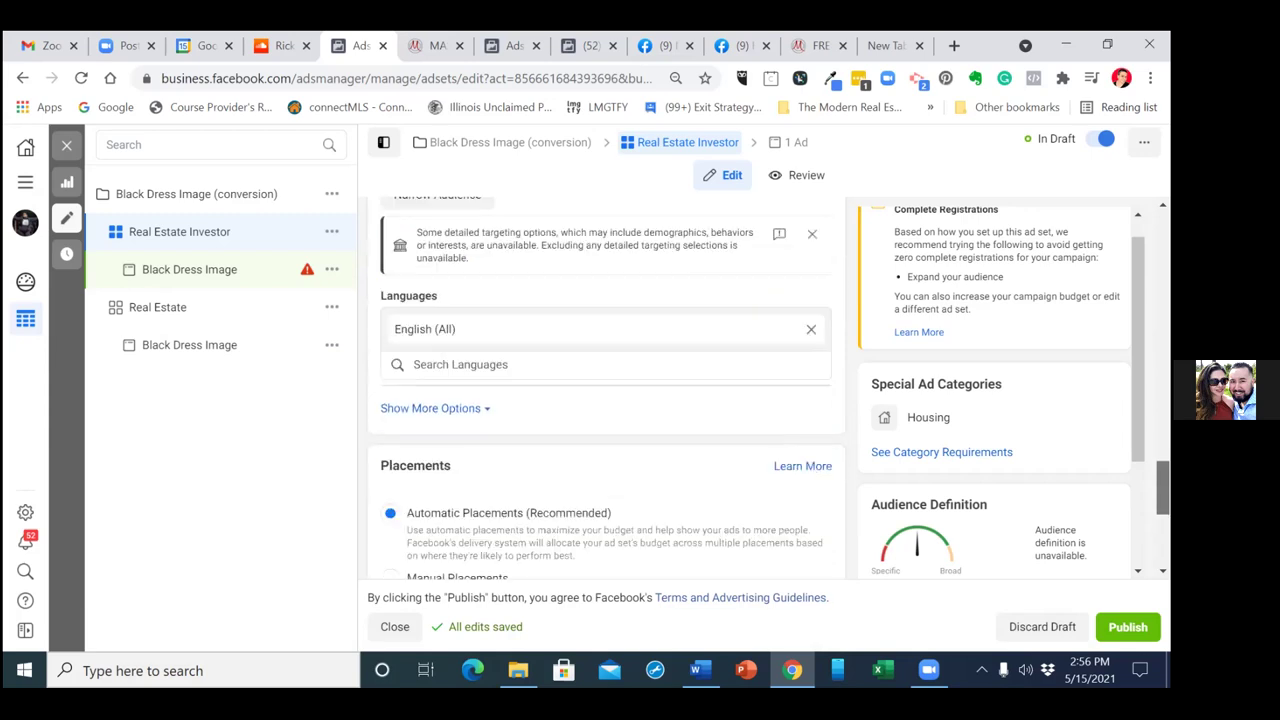
pyautogui.scroll(2, 606, 390)
pyautogui.scroll(1, 606, 390)
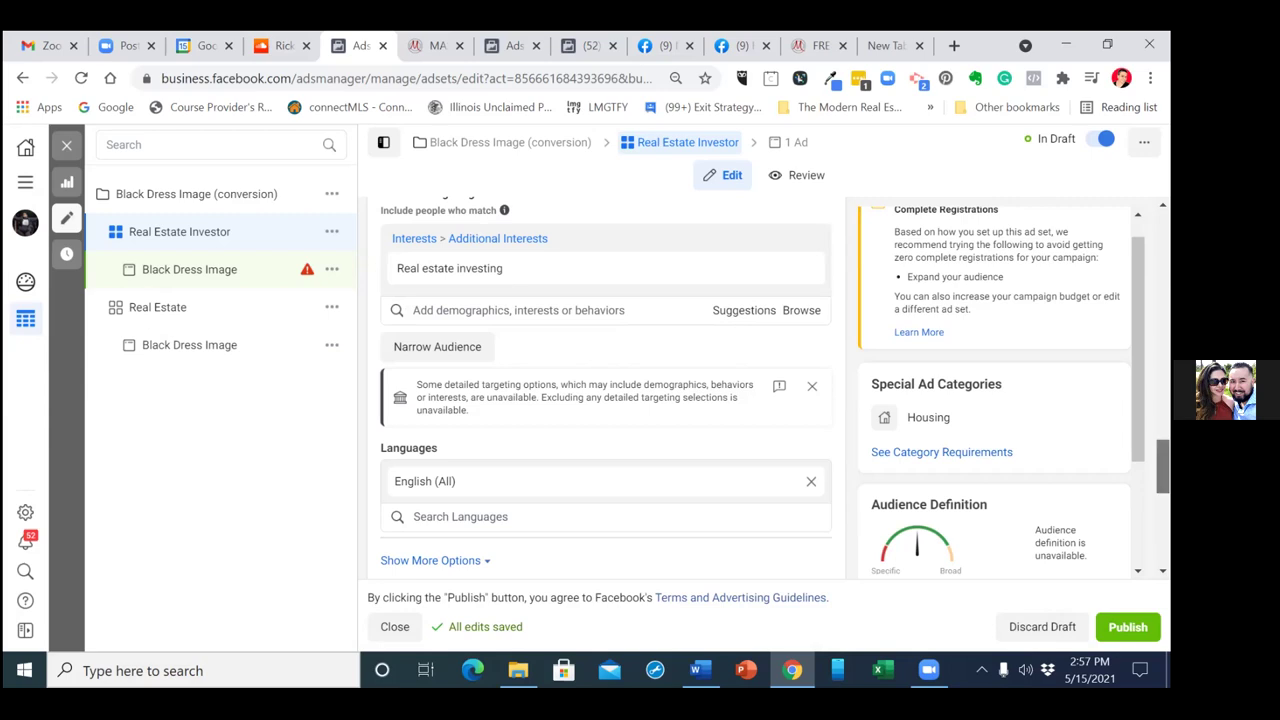
# Open the Black Dress Image ad under Real Estate Investor and select the business's Instagram account as its identity
pyautogui.moveTo(1163, 466); pyautogui.dragTo(1163, 537)
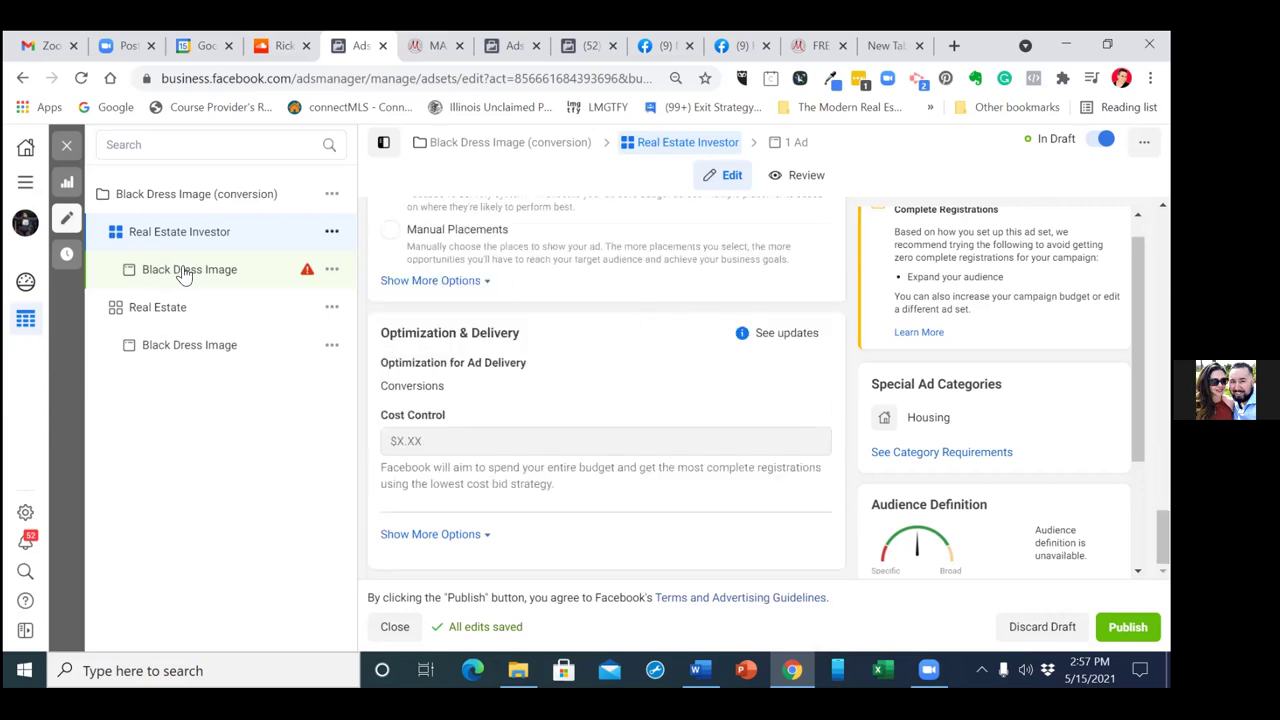
pyautogui.moveTo(309, 278)
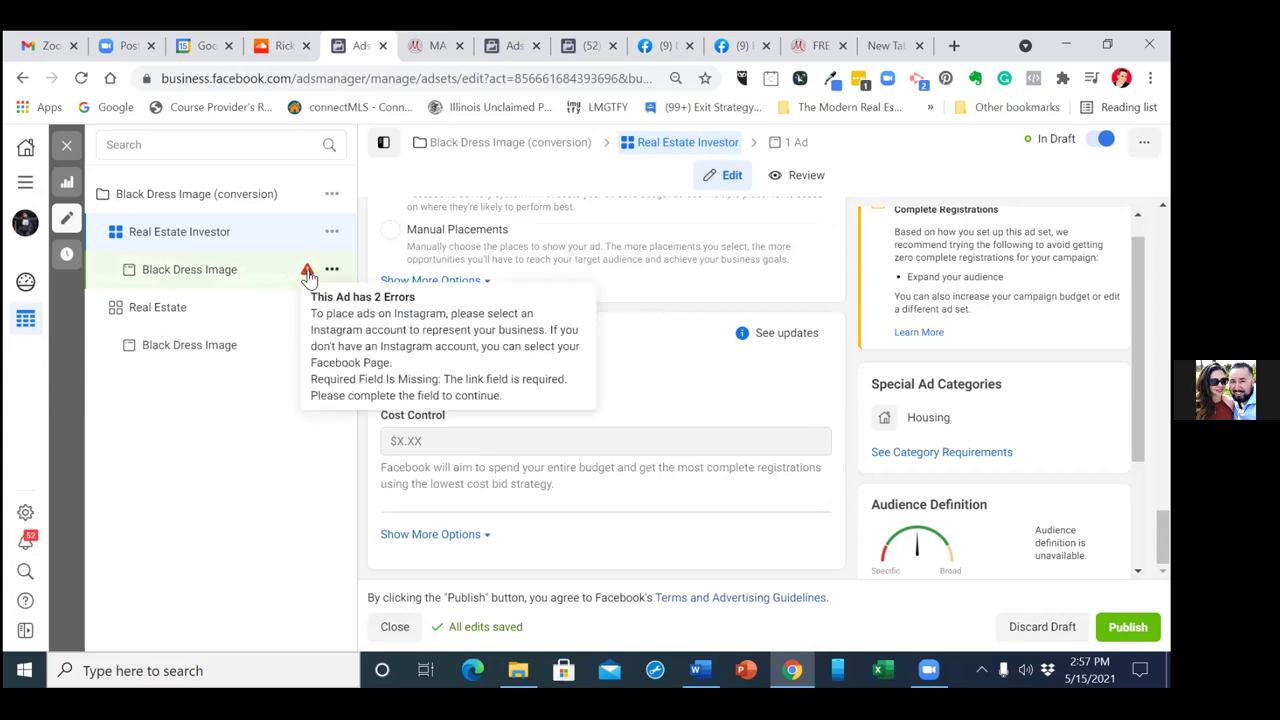
pyautogui.click(309, 278)
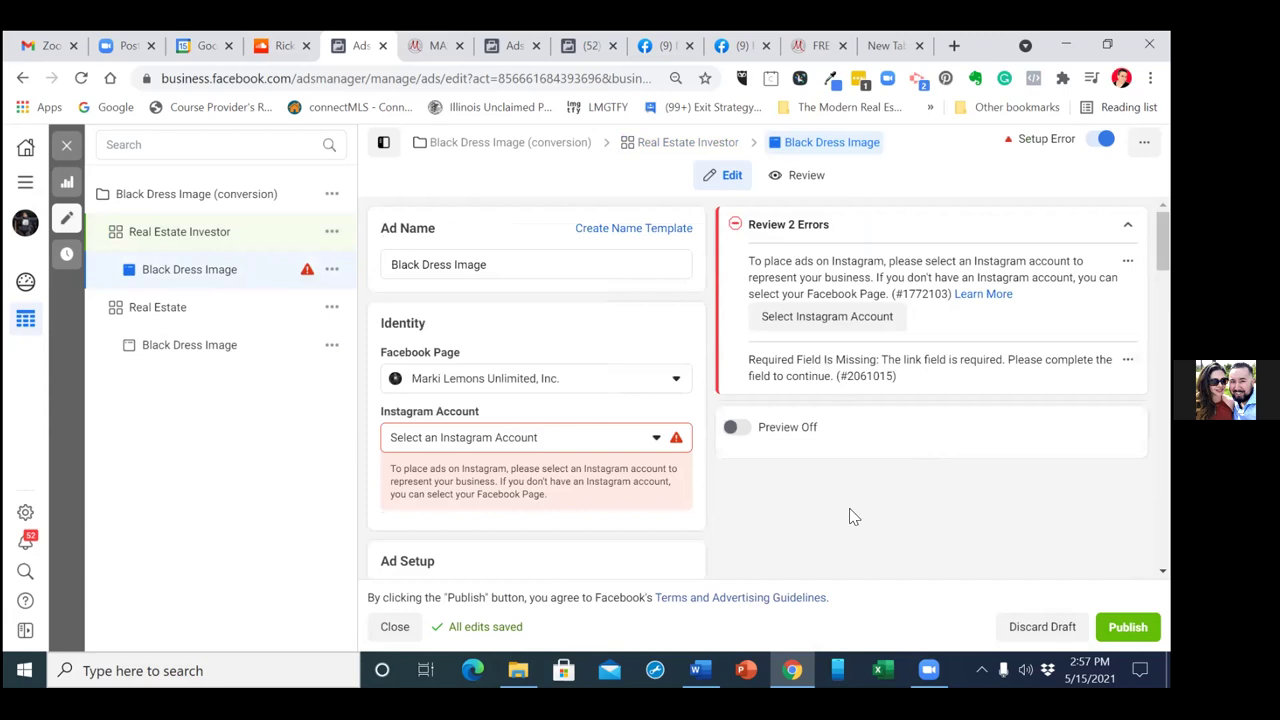
pyautogui.click(598, 452)
pyautogui.click(533, 509)
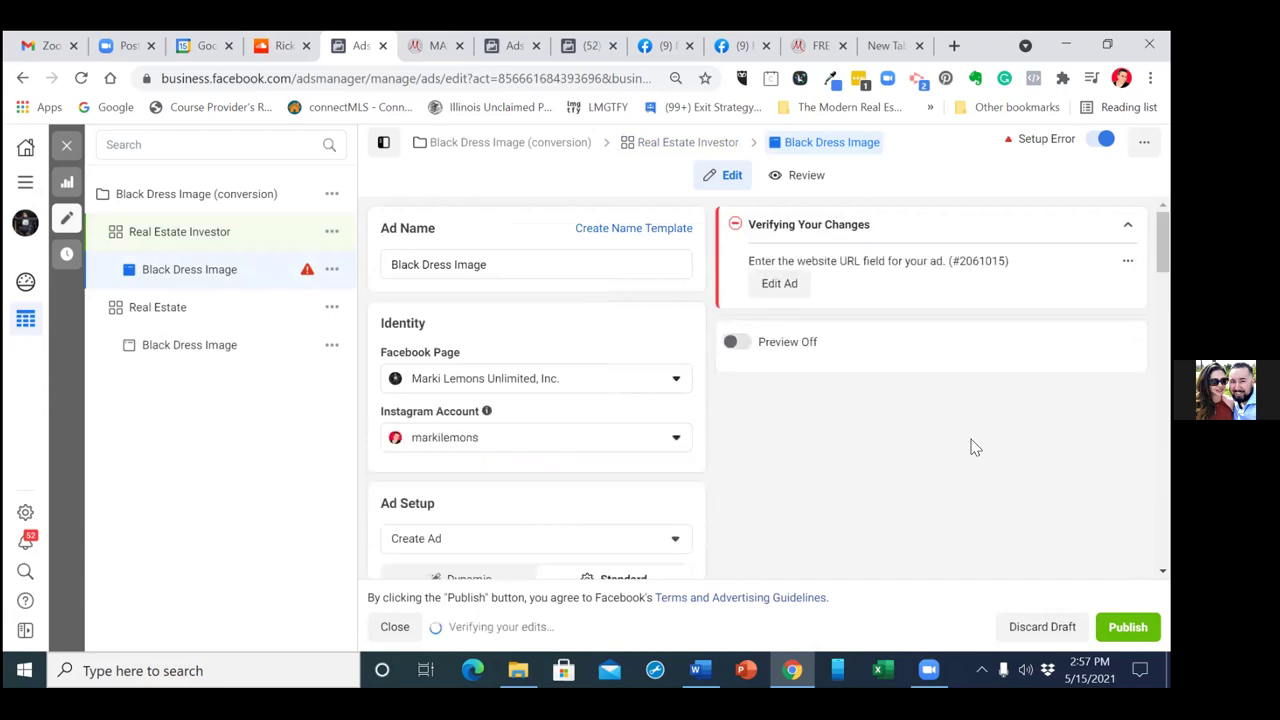
# Check the ad's setup choices, keeping Create Ad as the way the ad is built
pyautogui.scroll(-1, 537, 400)
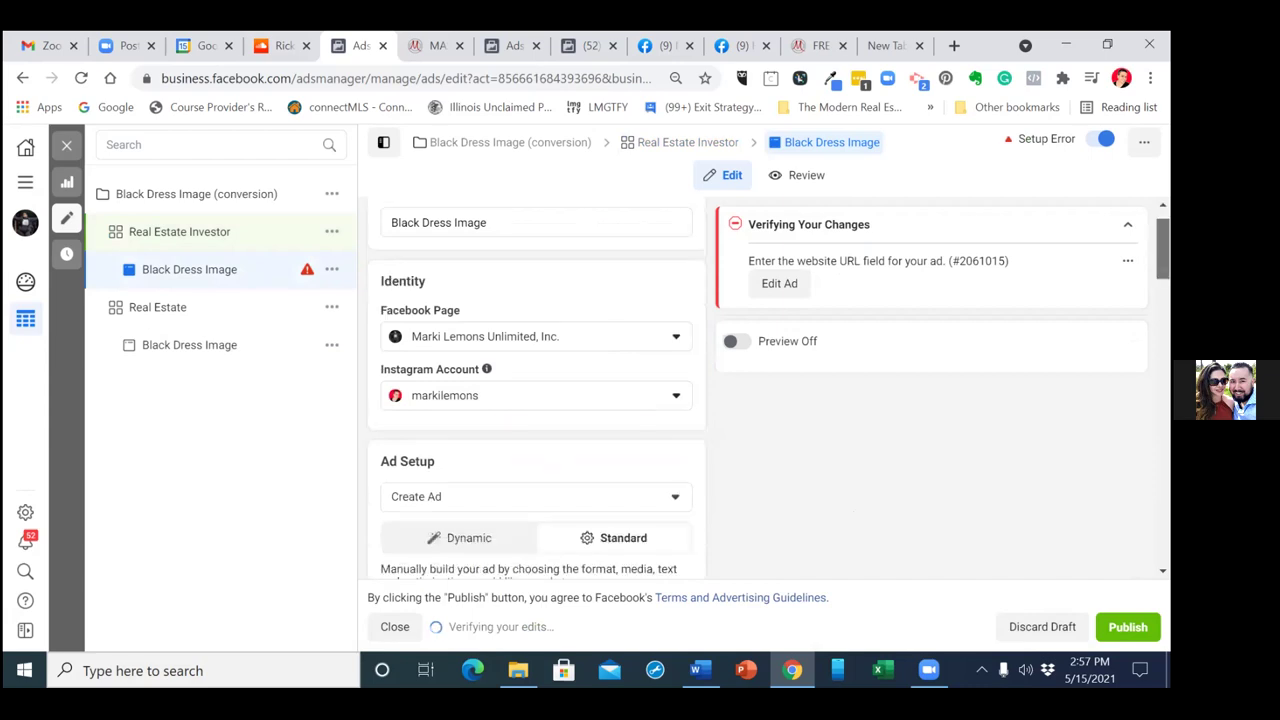
pyautogui.scroll(-1, 537, 400)
pyautogui.scroll(-1, 537, 400)
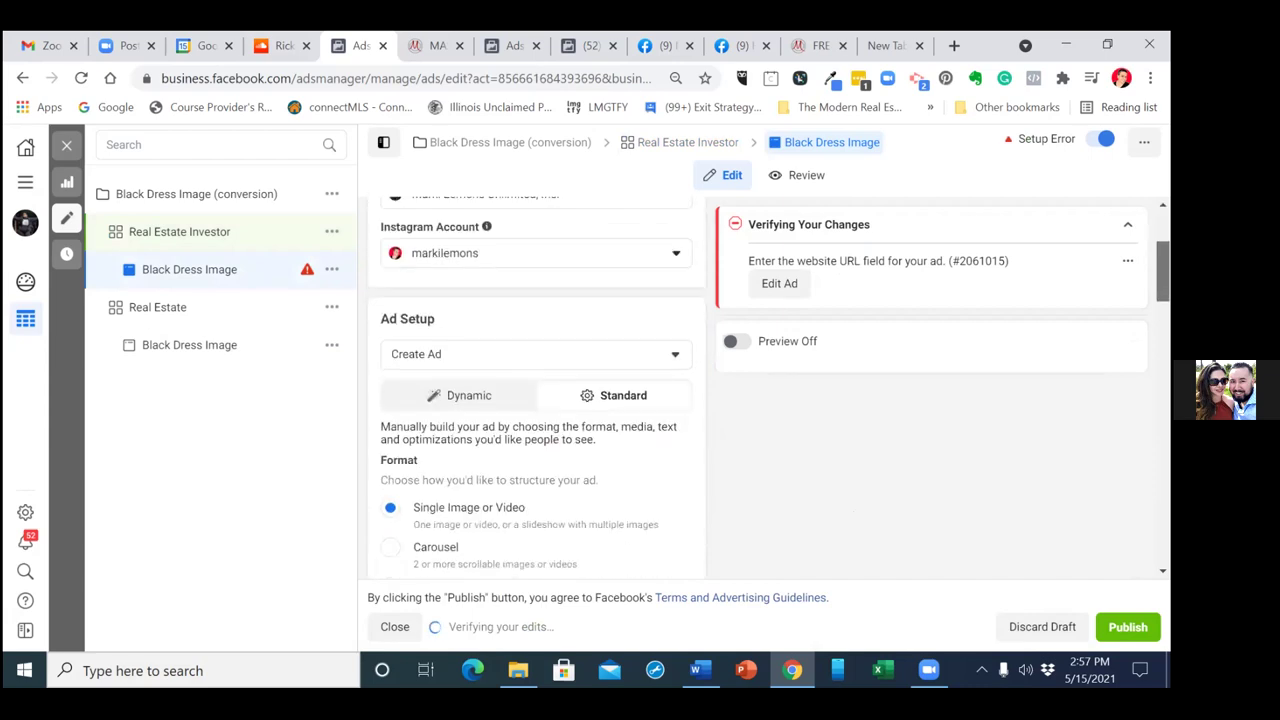
pyautogui.scroll(-1, 645, 372)
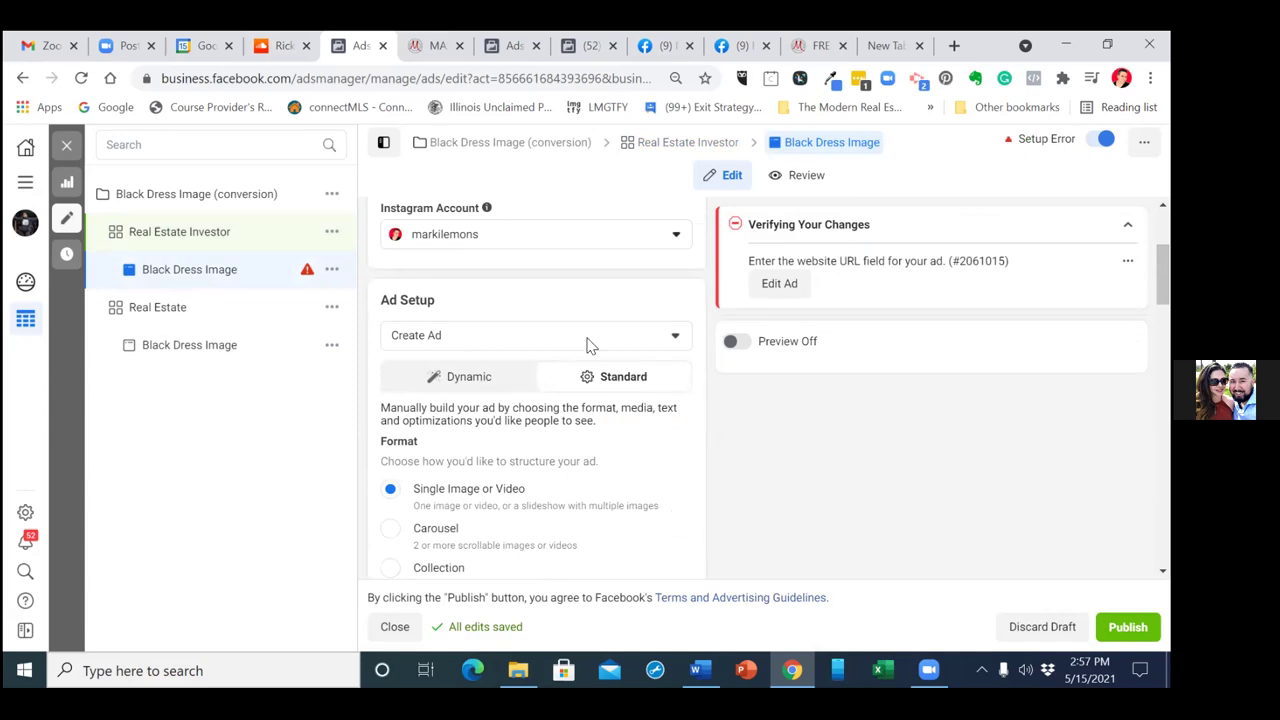
pyautogui.click(537, 338)
pyautogui.click(776, 445)
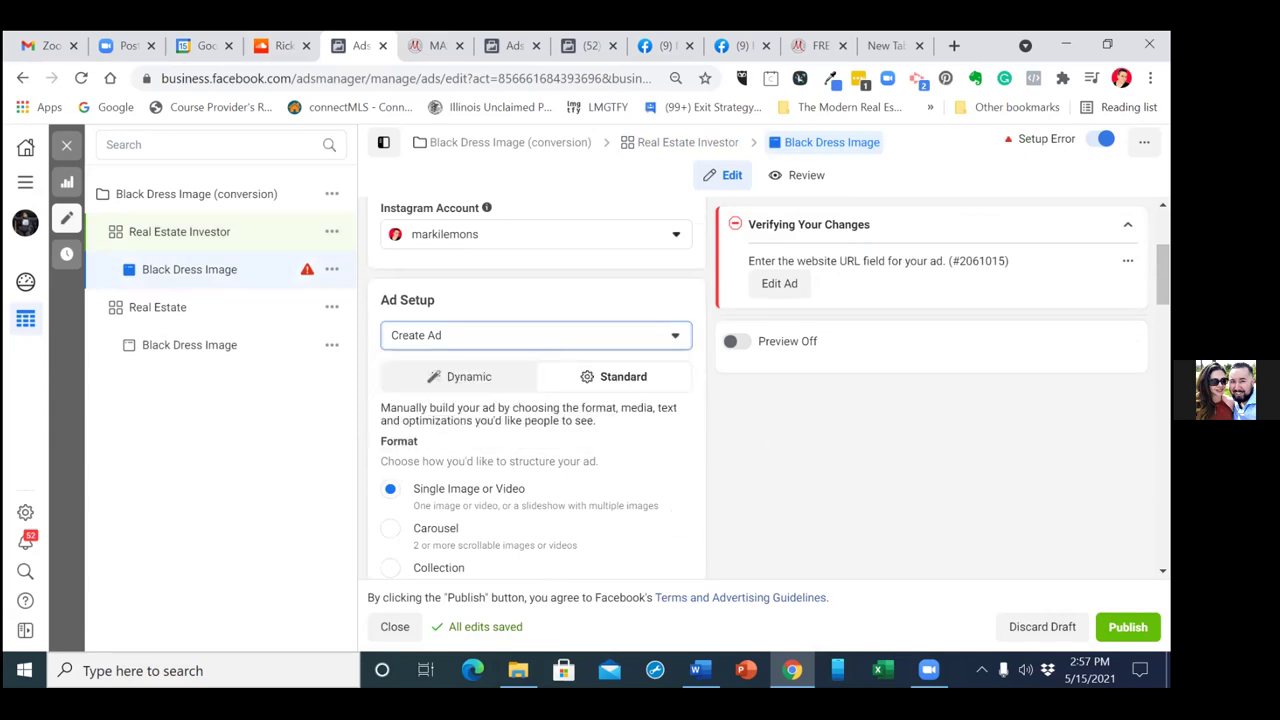
# Add the 2048 × 1589 black dress photo from the account images as the ad creative's media
pyautogui.scroll(-2, 1162, 285)
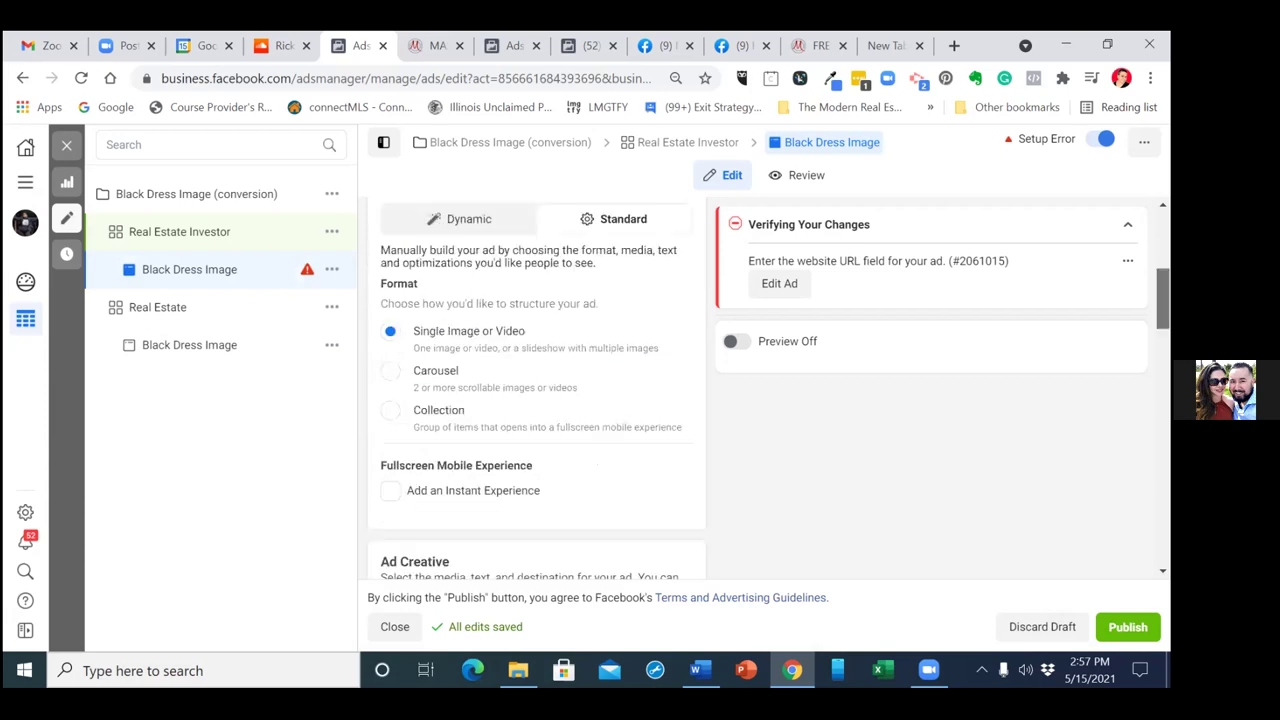
pyautogui.scroll(-1, 537, 385)
pyautogui.scroll(-1, 386, 466)
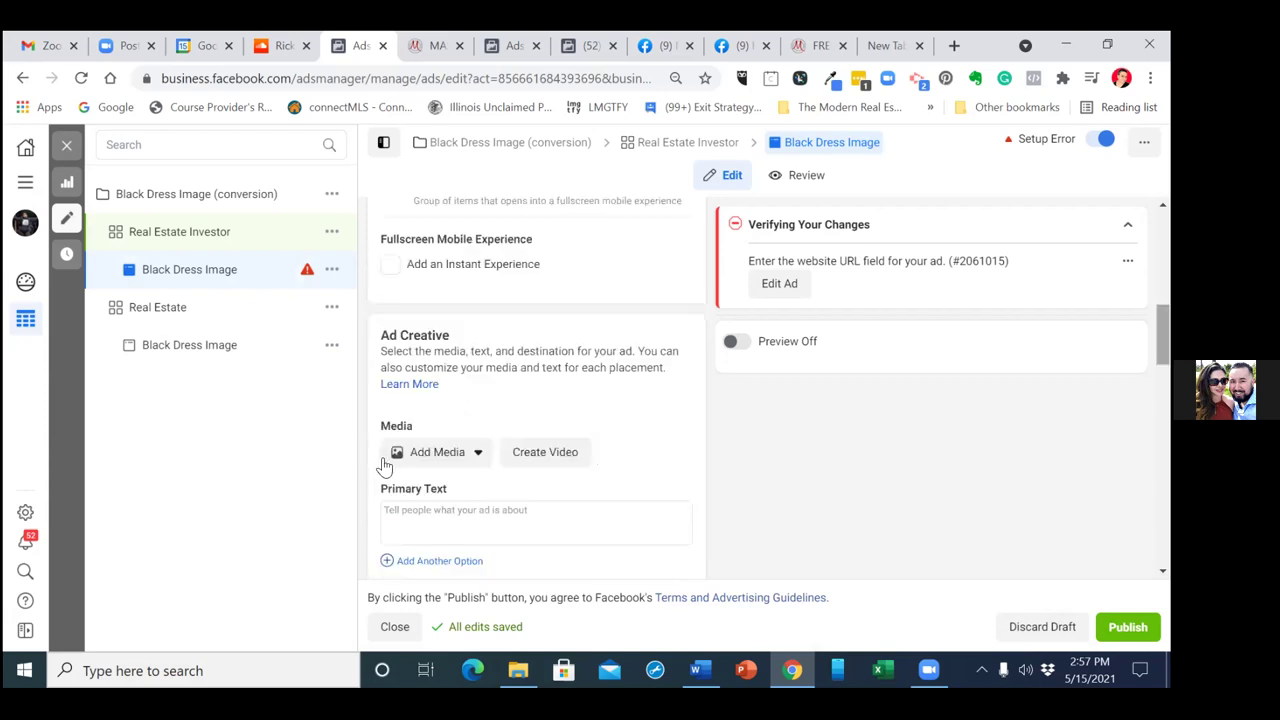
pyautogui.click(448, 455)
pyautogui.click(441, 491)
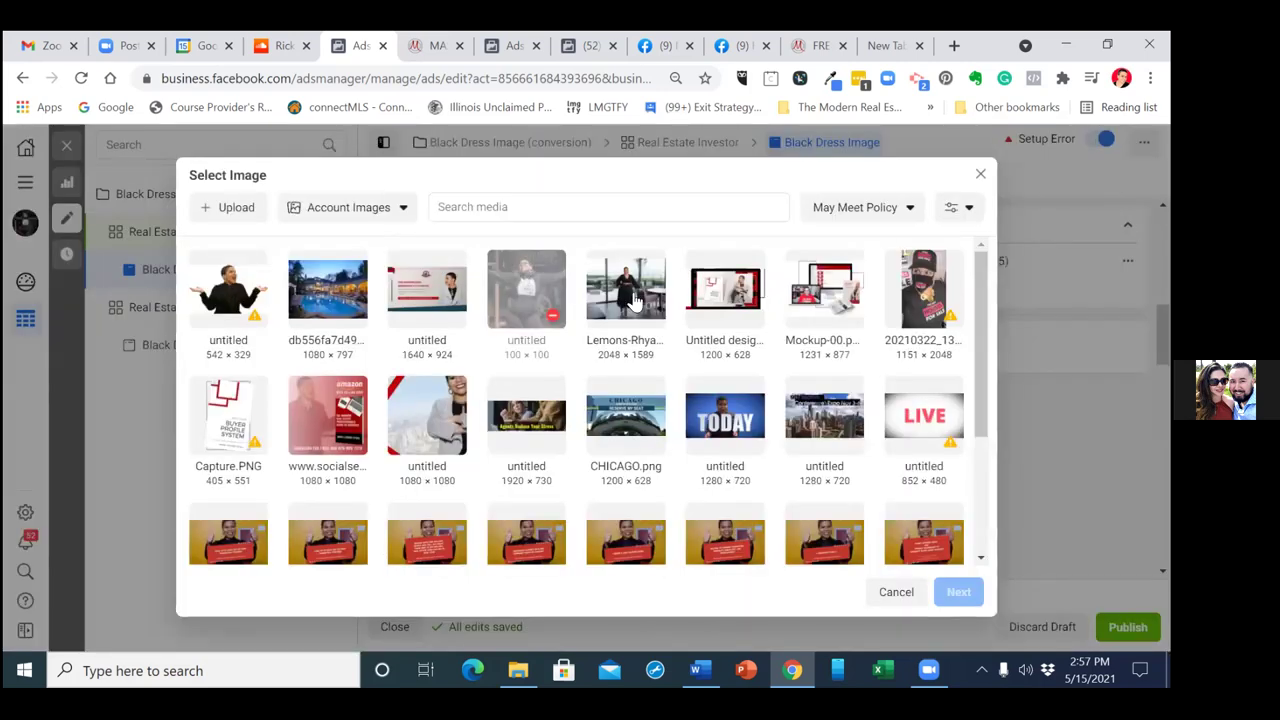
pyautogui.click(633, 300)
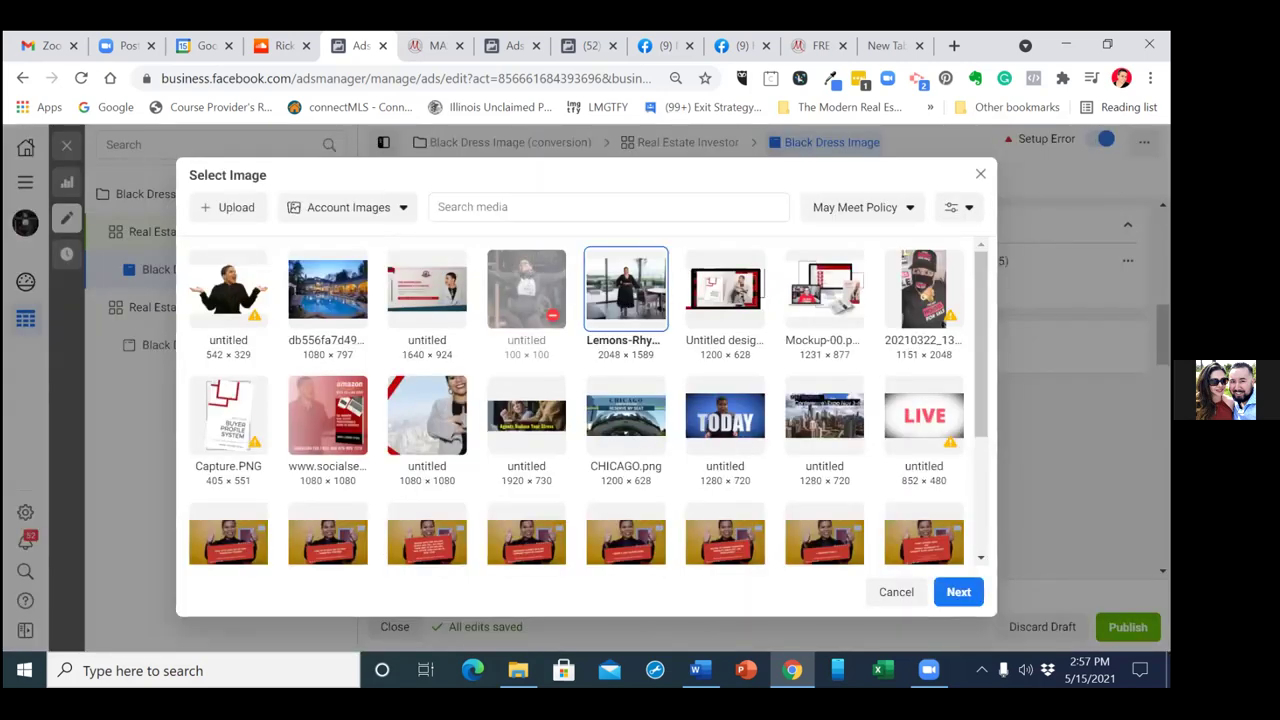
pyautogui.click(958, 594)
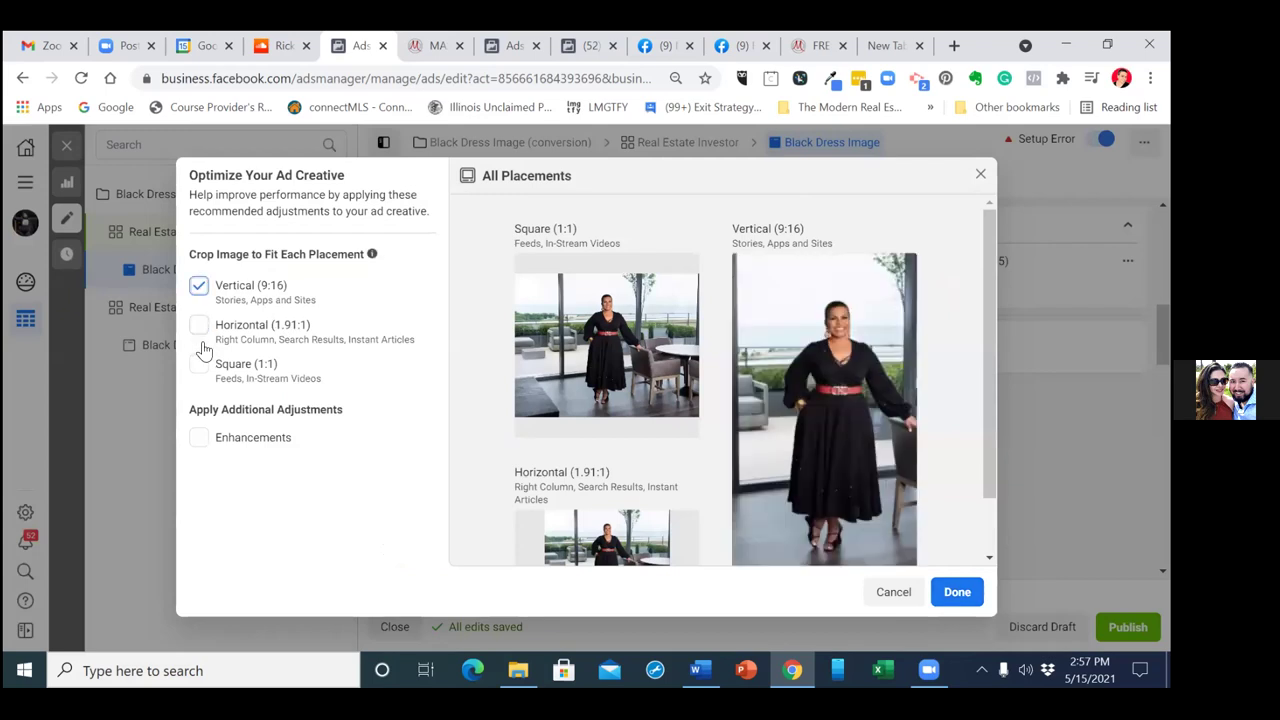
# Include the horizontal 1.91:1 and square 1:1 crops, and reposition the 9:16 vertical crop around the woman in the black dress
pyautogui.moveTo(862, 387)
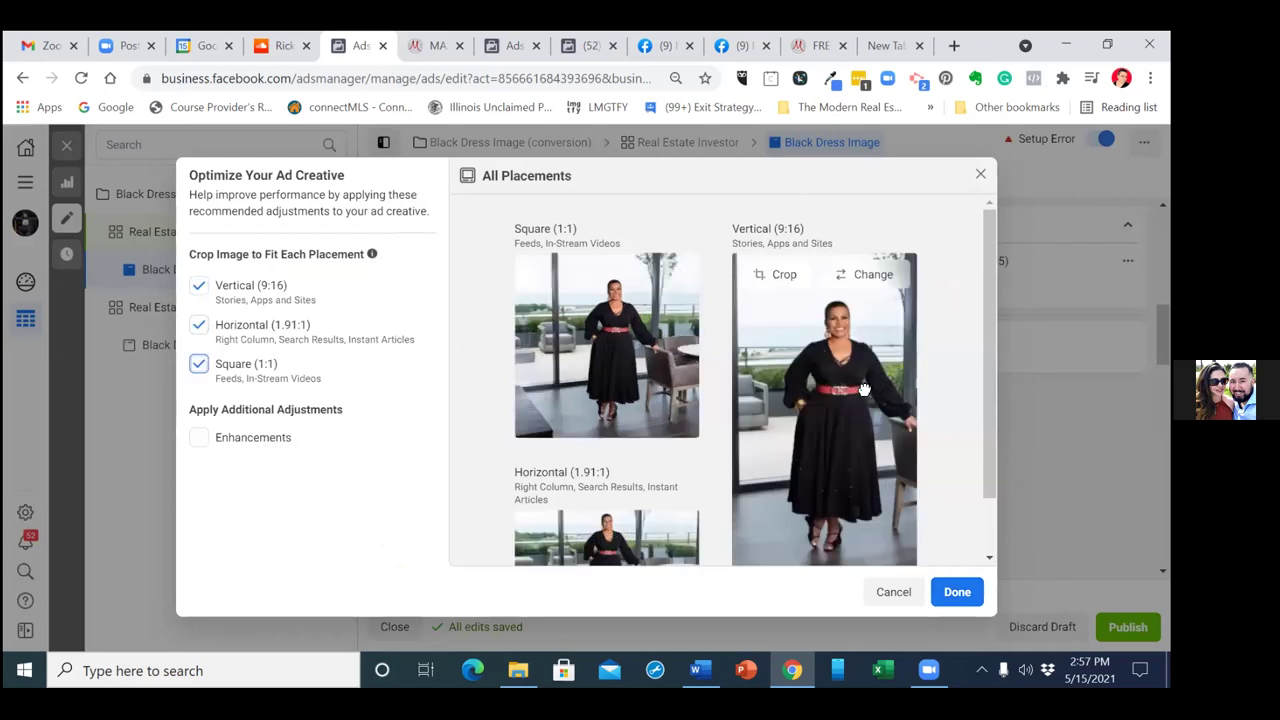
pyautogui.click(780, 275)
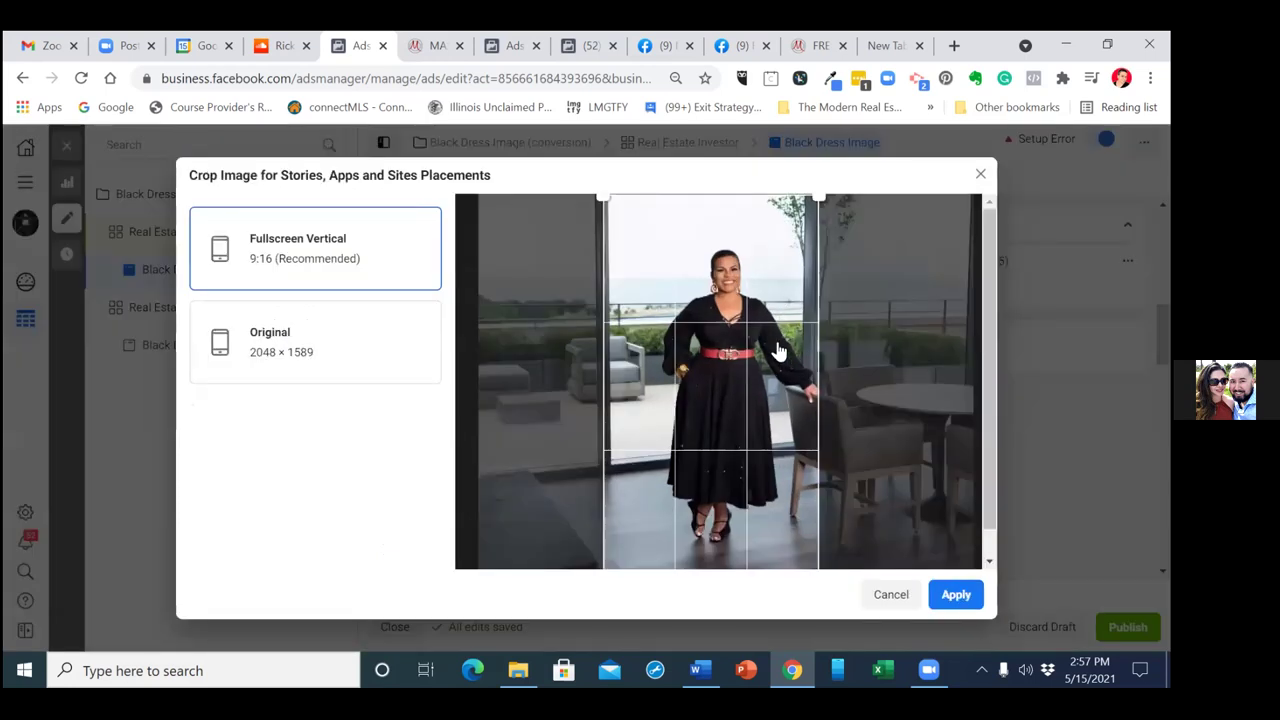
pyautogui.moveTo(777, 349); pyautogui.dragTo(805, 352)
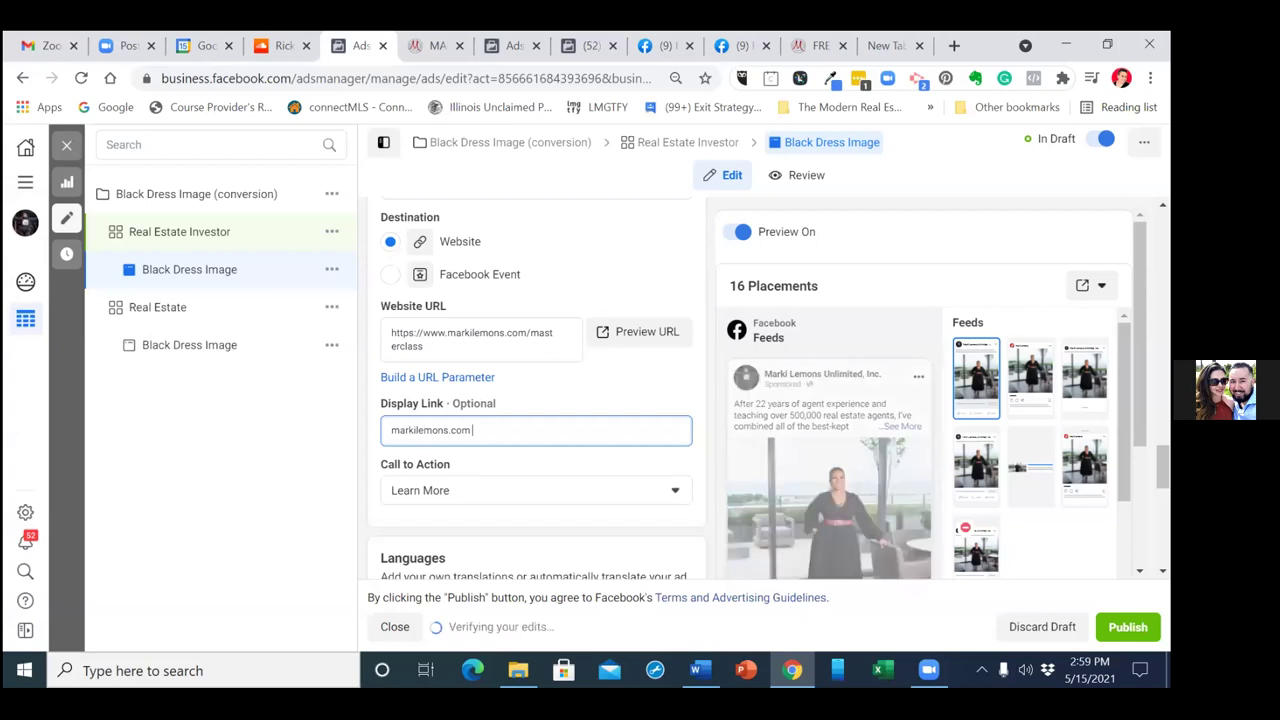
# Examine the ad's Facebook feed preview and the domain requirement in its tracking settings, and return to the website URL and display link
pyautogui.scroll(-2, 423, 429)
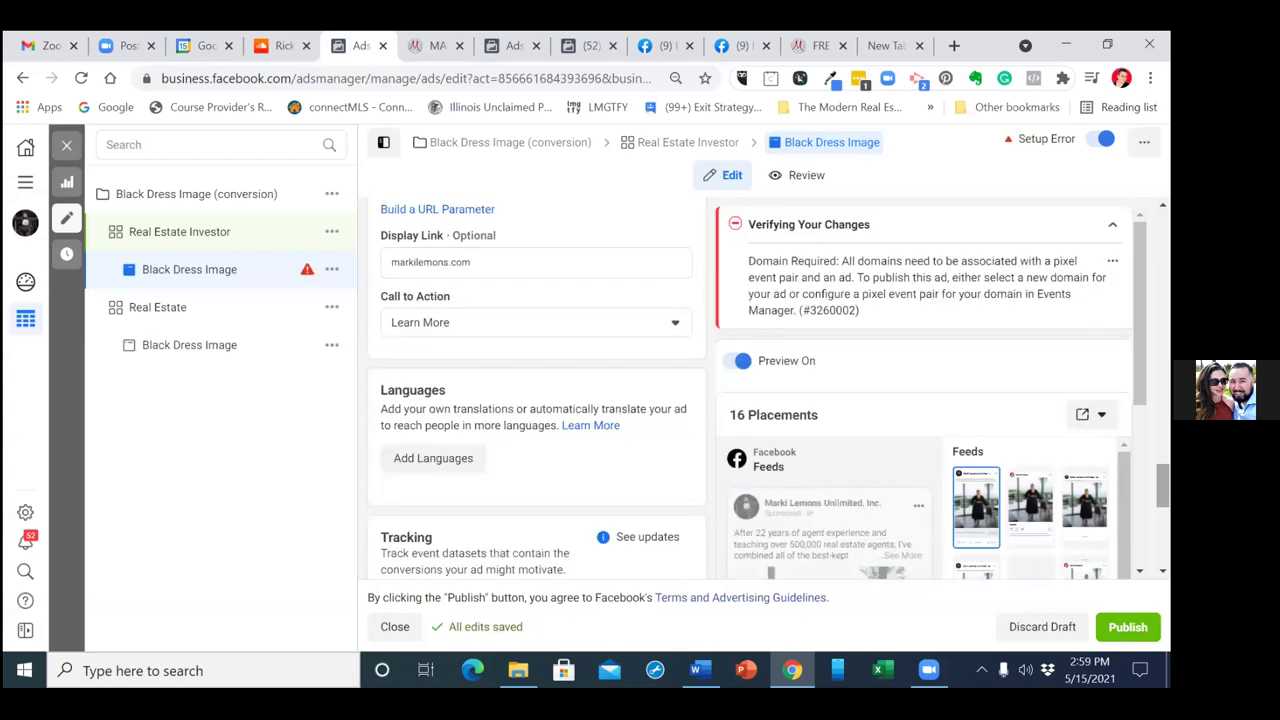
pyautogui.scroll(-2, 928, 390)
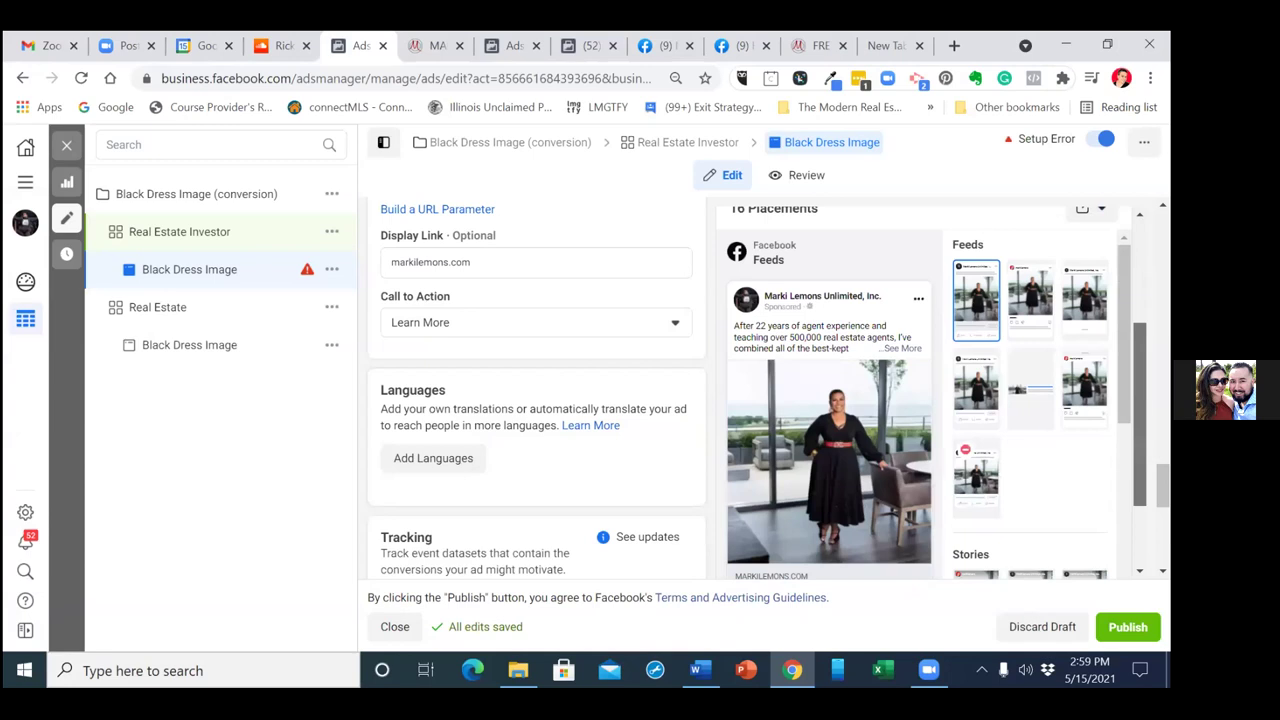
pyautogui.scroll(-2, 928, 390)
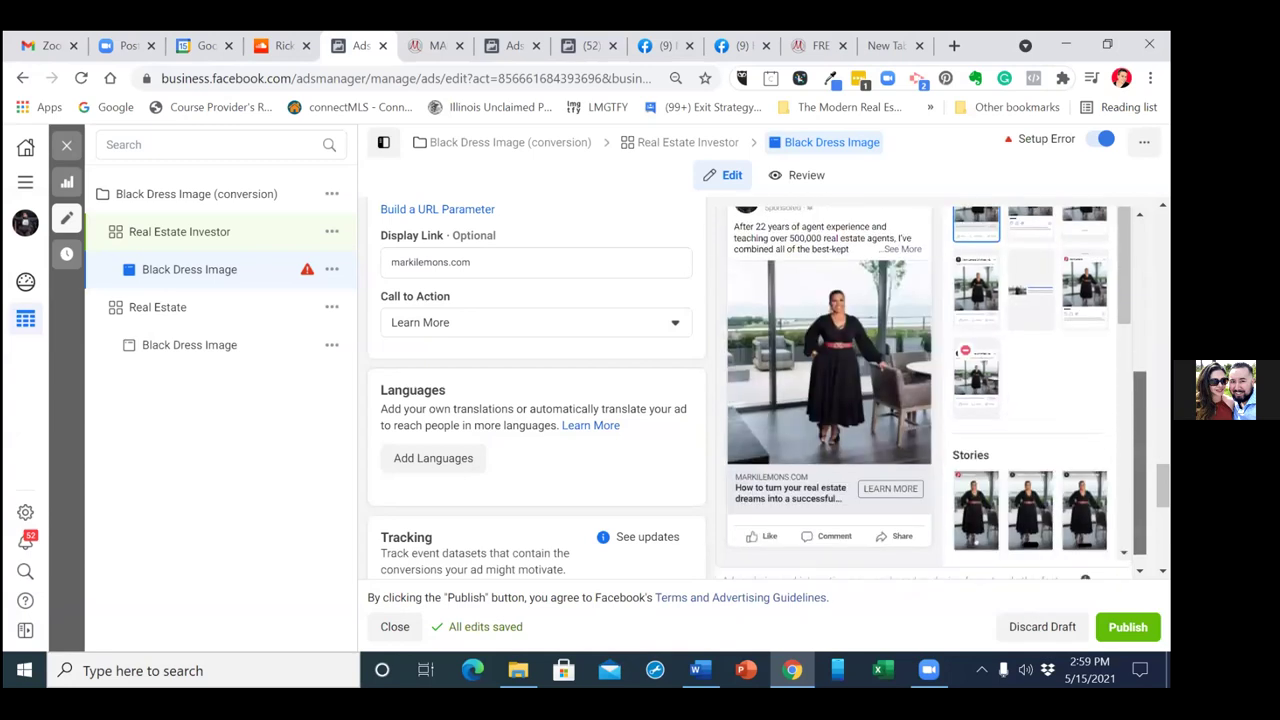
pyautogui.scroll(-1, 536, 390)
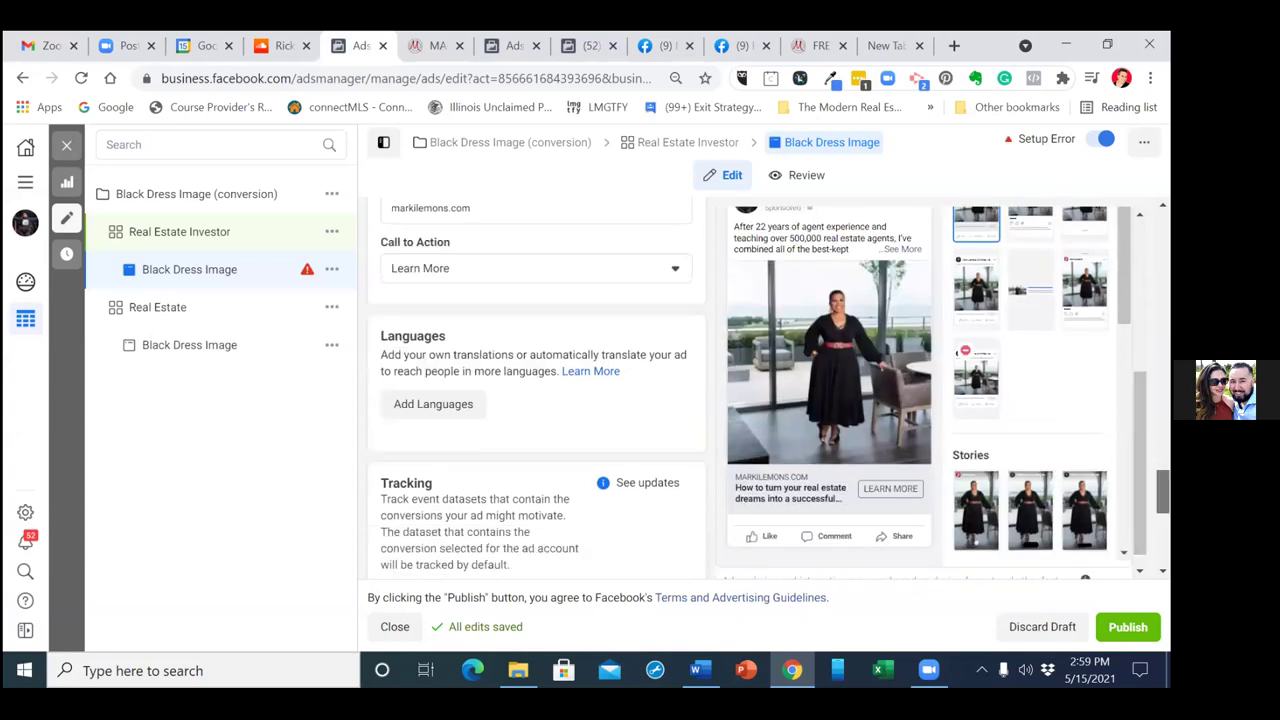
pyautogui.scroll(-3, 536, 390)
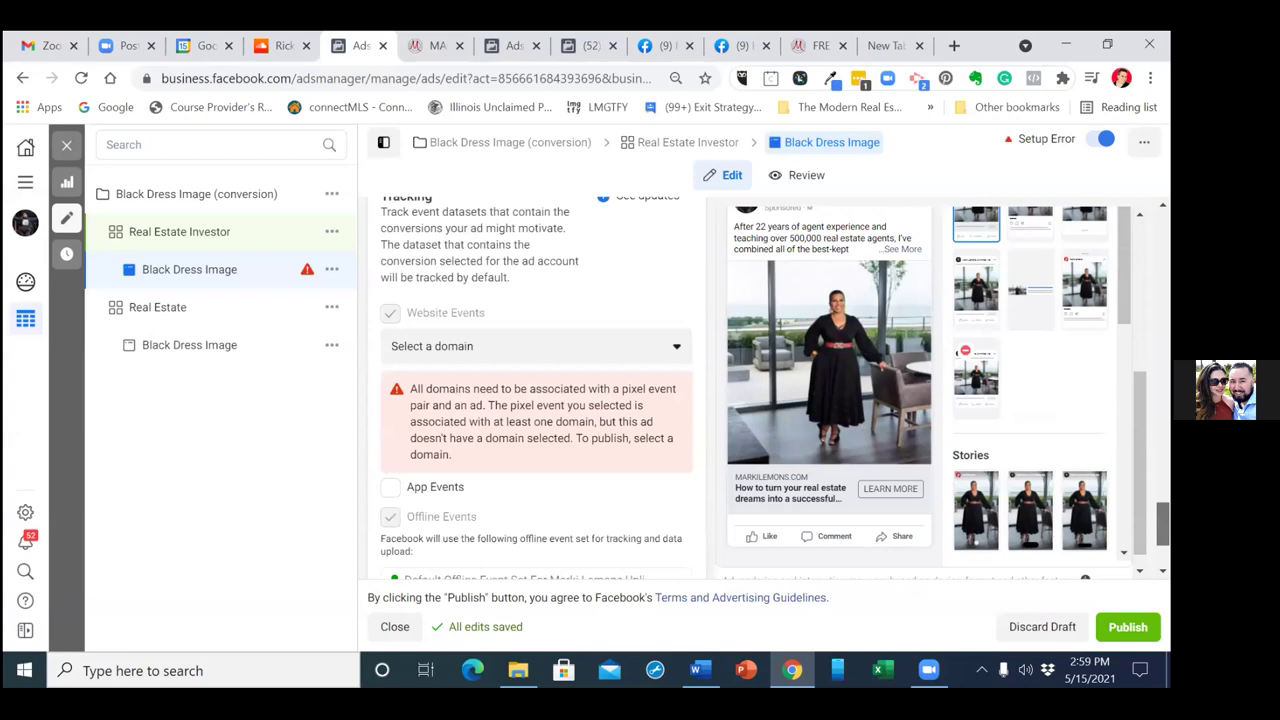
pyautogui.scroll(1, 536, 390)
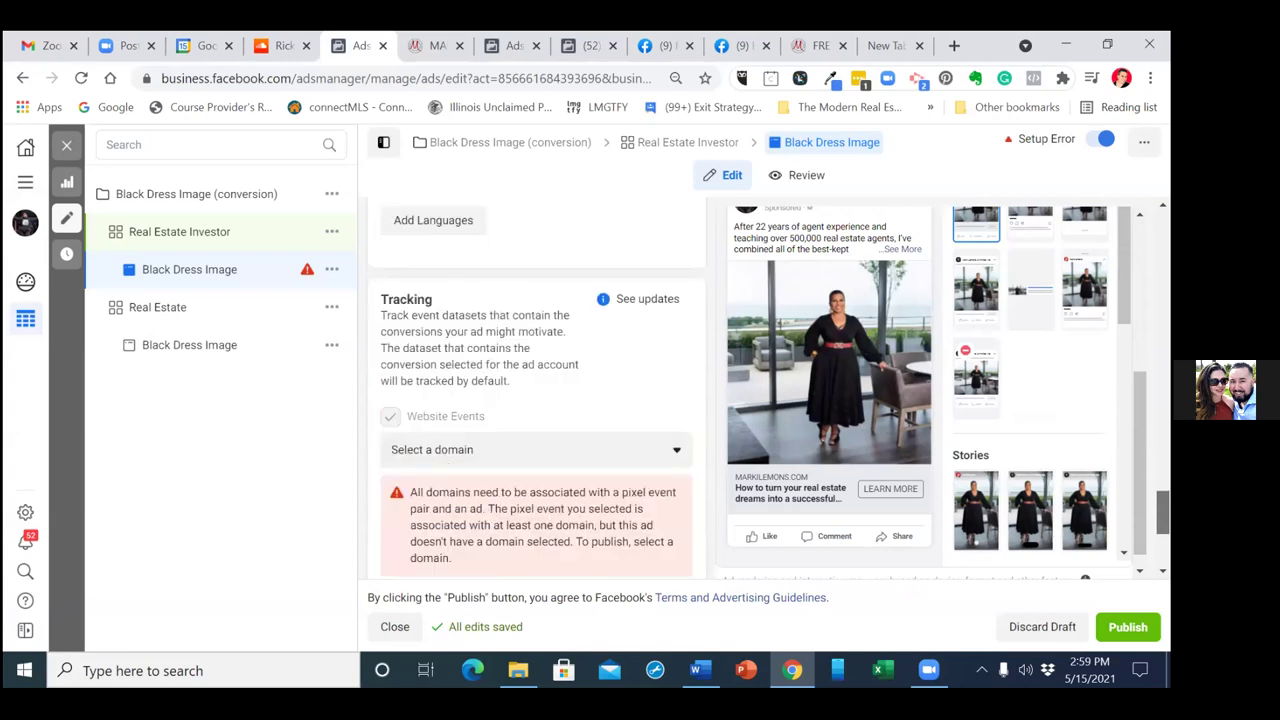
pyautogui.scroll(-3, 536, 390)
pyautogui.scroll(1, 536, 390)
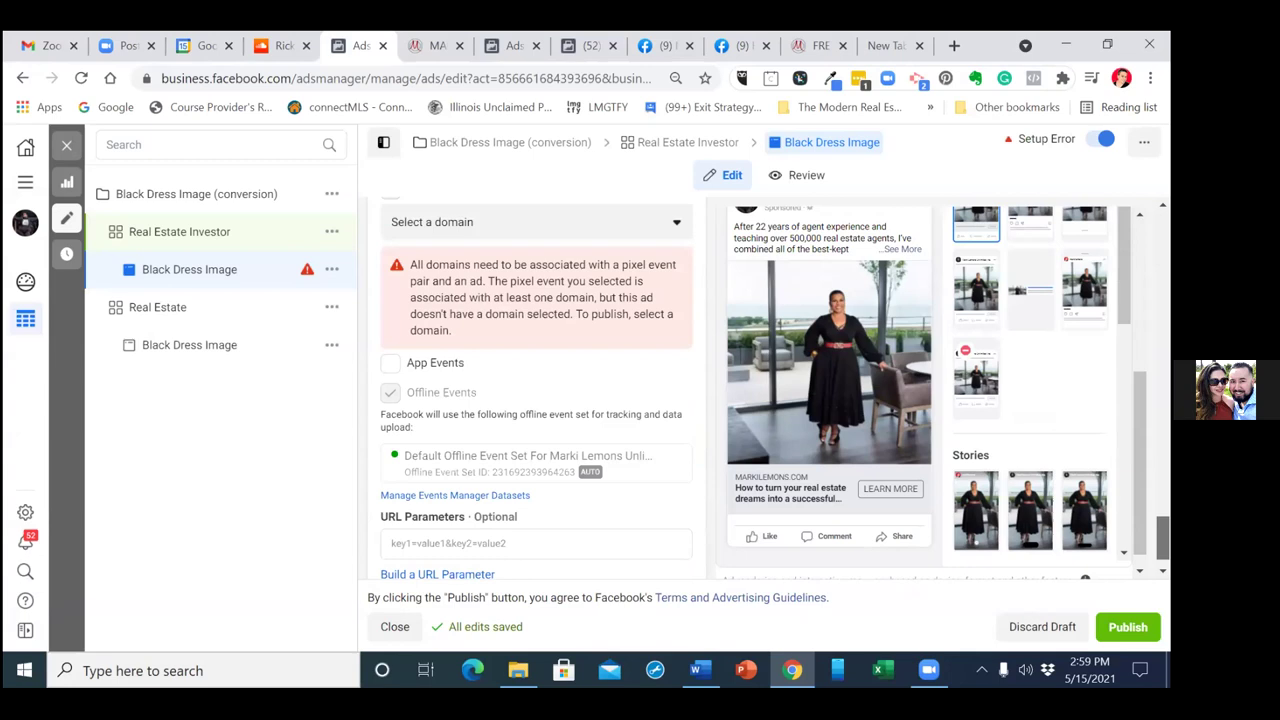
pyautogui.scroll(1, 536, 390)
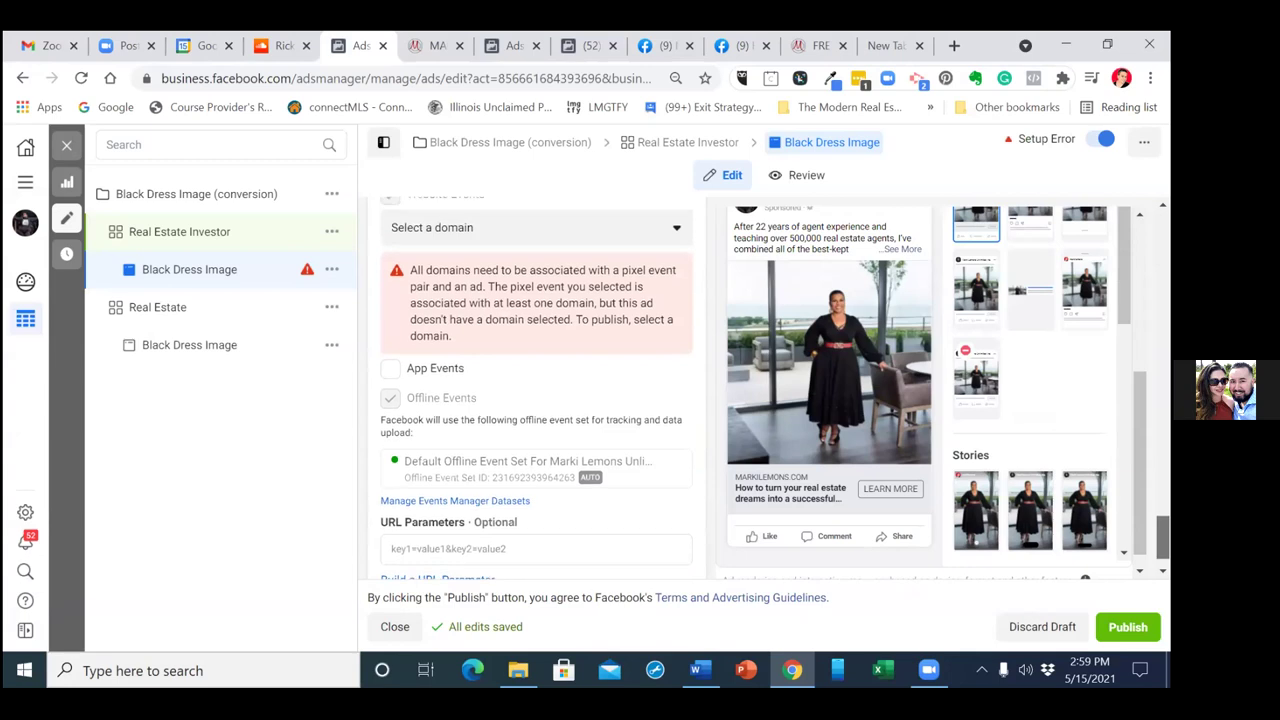
pyautogui.scroll(1, 536, 390)
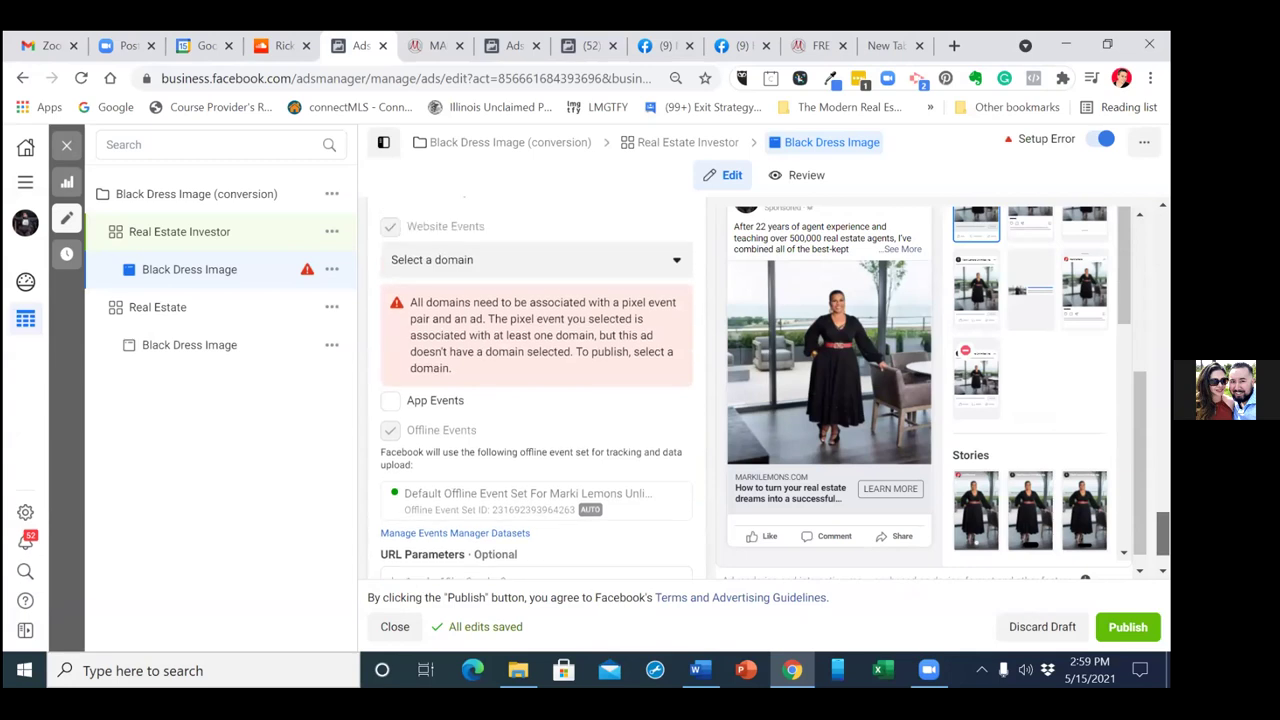
pyautogui.scroll(5, 536, 390)
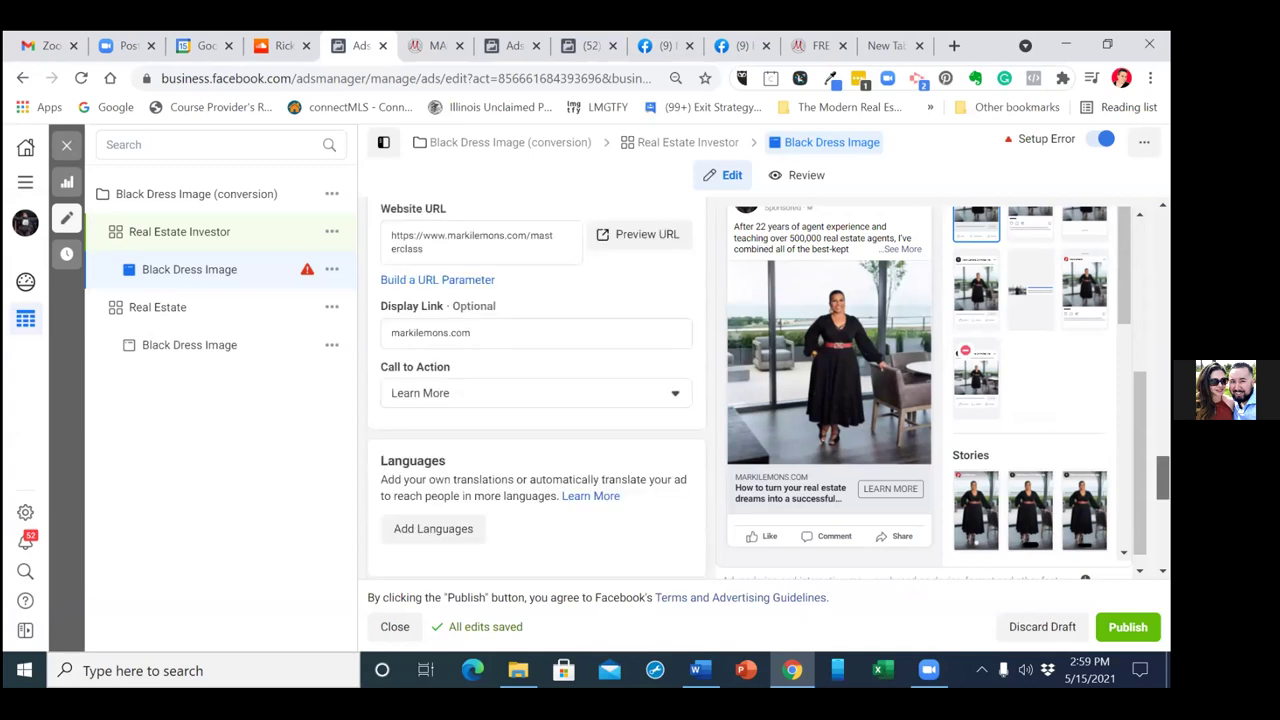
# Review the ad's headline, destination, website URL, call to action, languages and the domain requirement in its tracking settings
pyautogui.scroll(2, 536, 390)
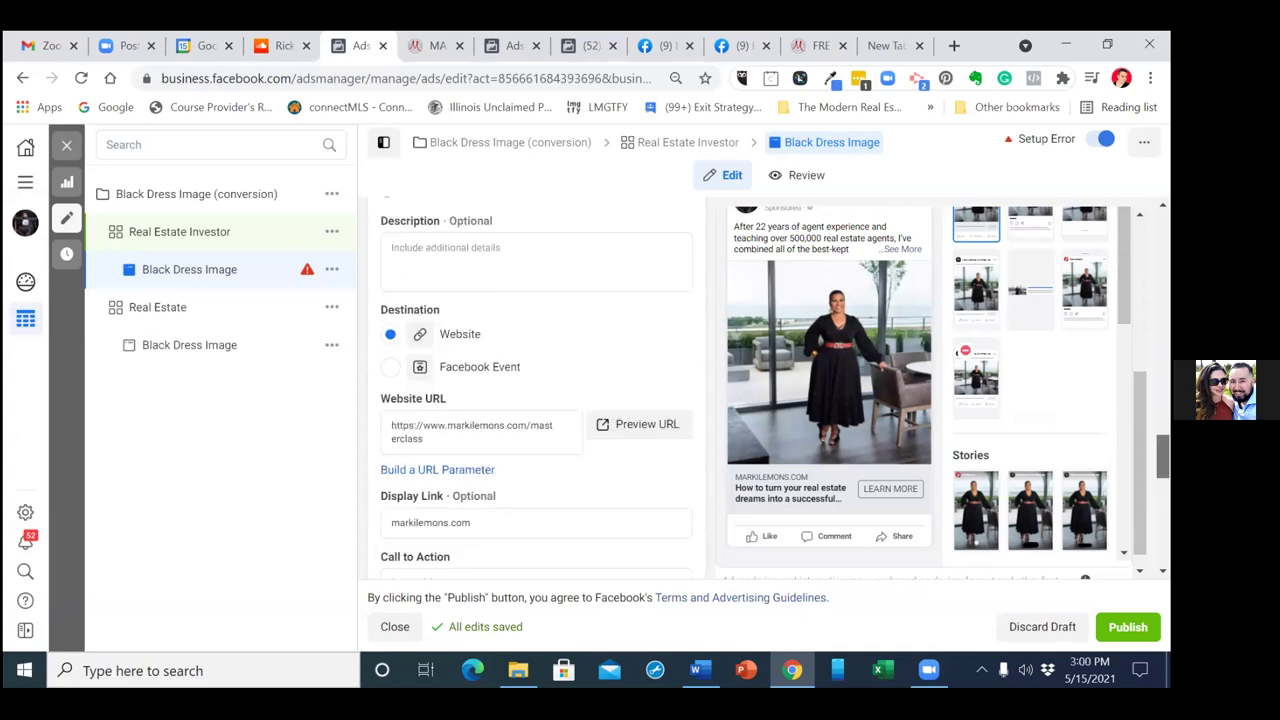
pyautogui.scroll(-6, 536, 390)
pyautogui.scroll(-2, 536, 390)
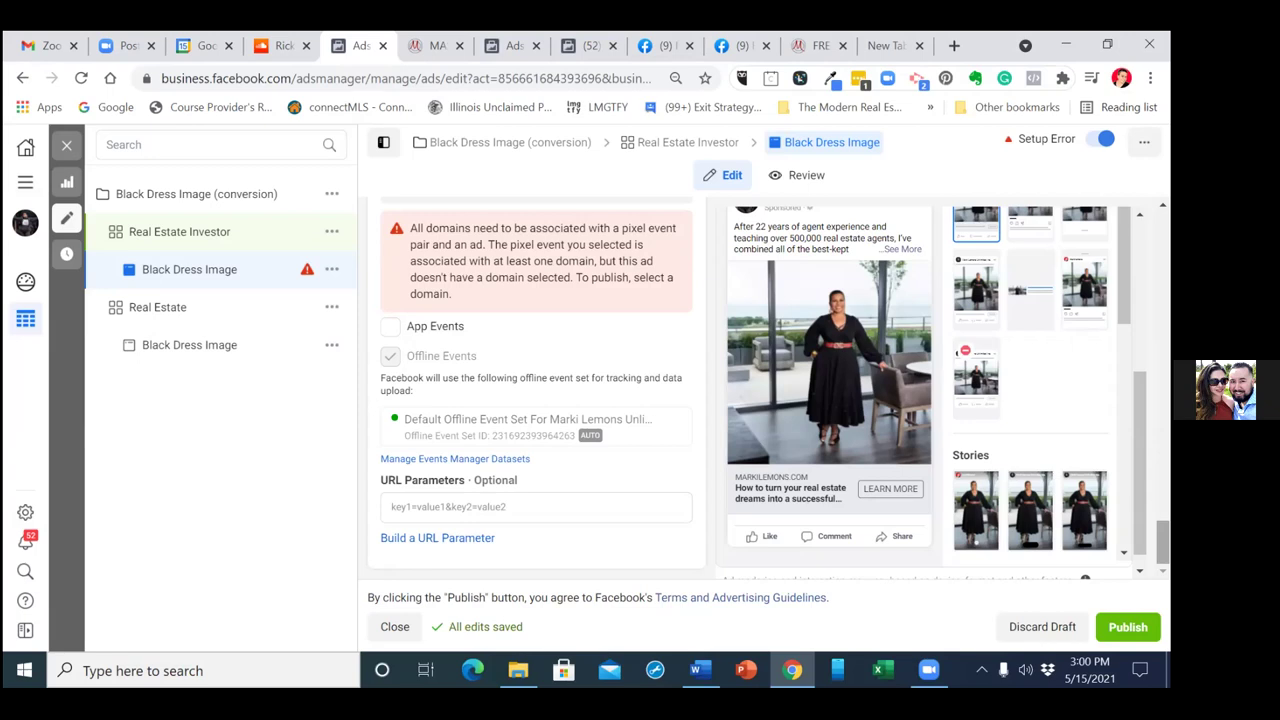
pyautogui.scroll(2, 536, 390)
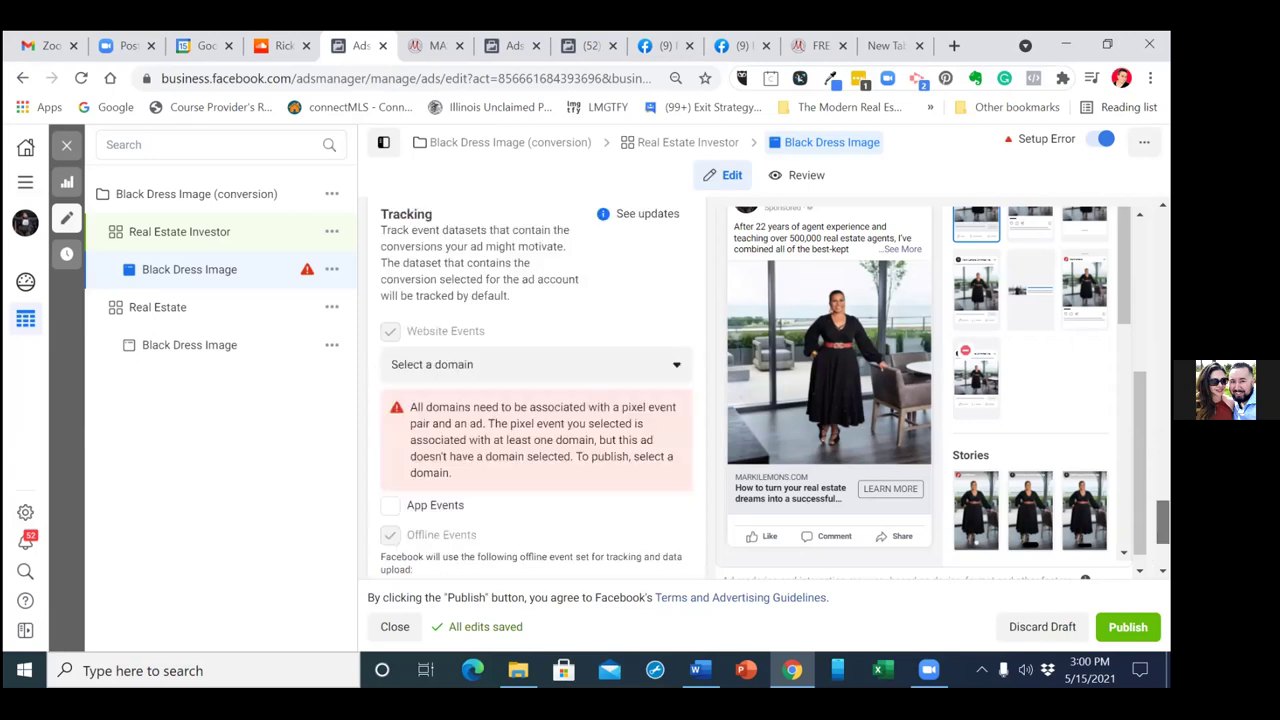
pyautogui.scroll(3, 536, 390)
pyautogui.scroll(2, 536, 390)
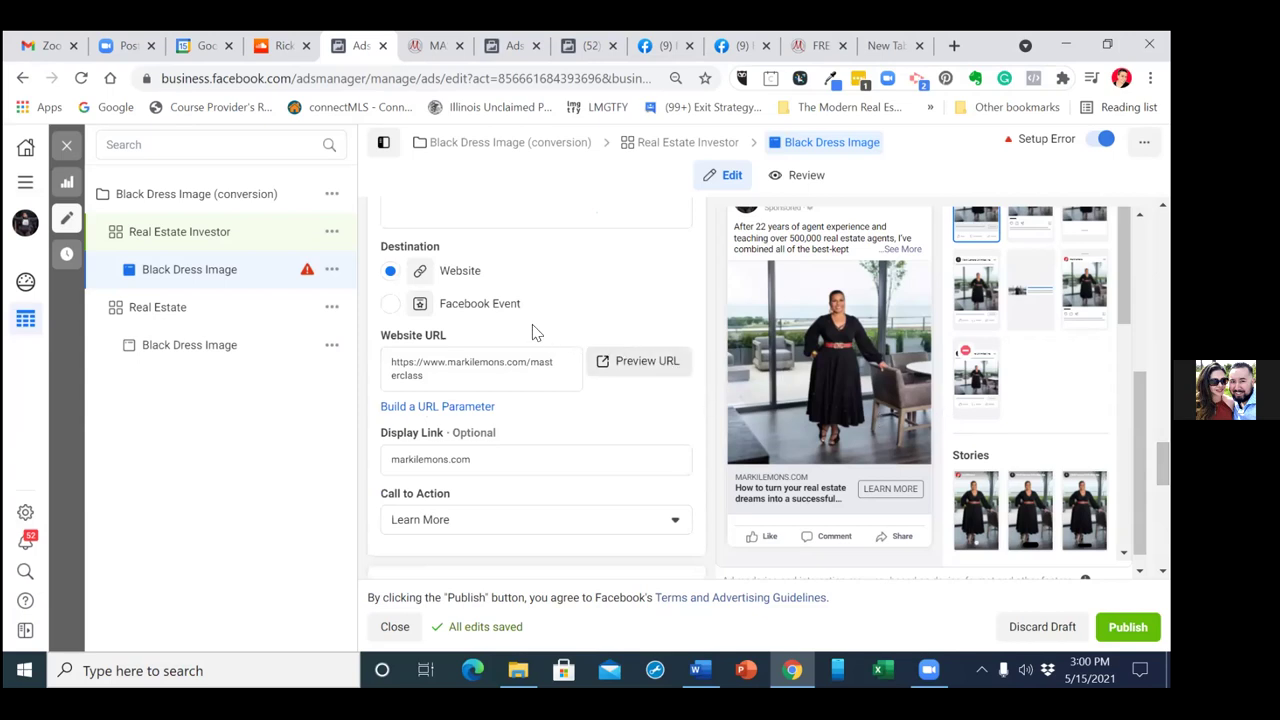
pyautogui.scroll(-1, 536, 390)
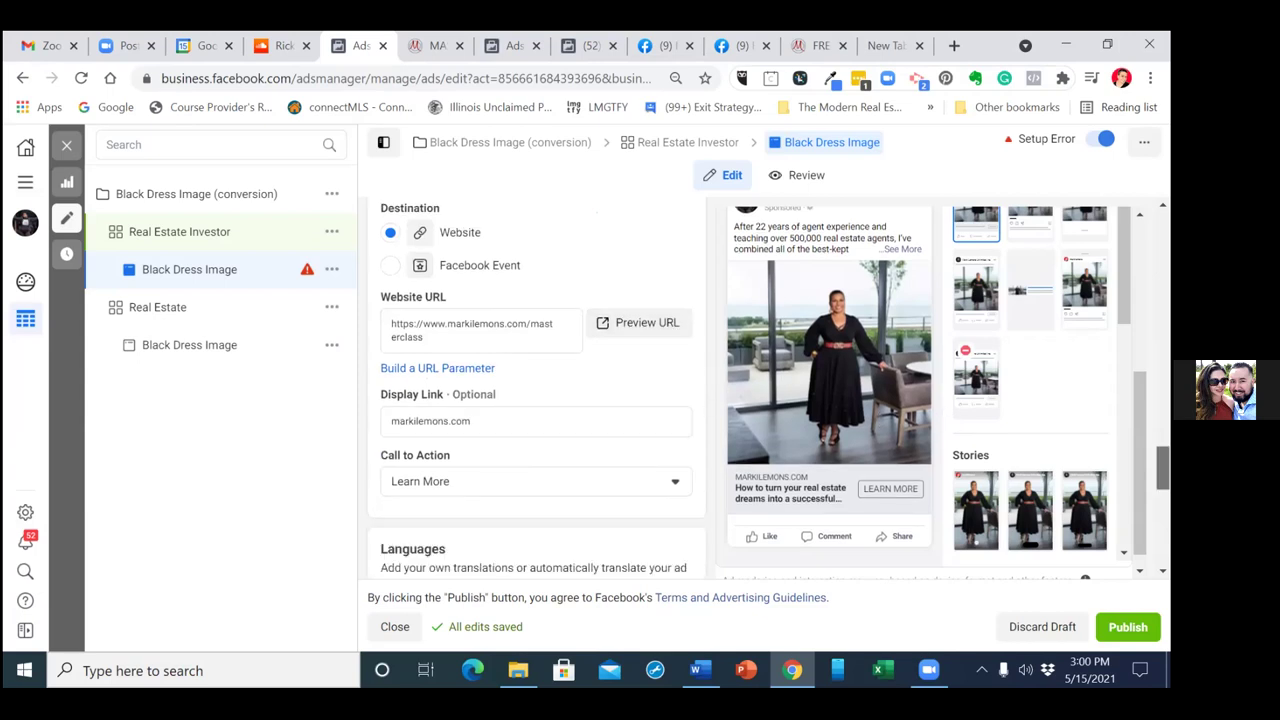
pyautogui.scroll(-1, 536, 390)
pyautogui.scroll(-1, 536, 390)
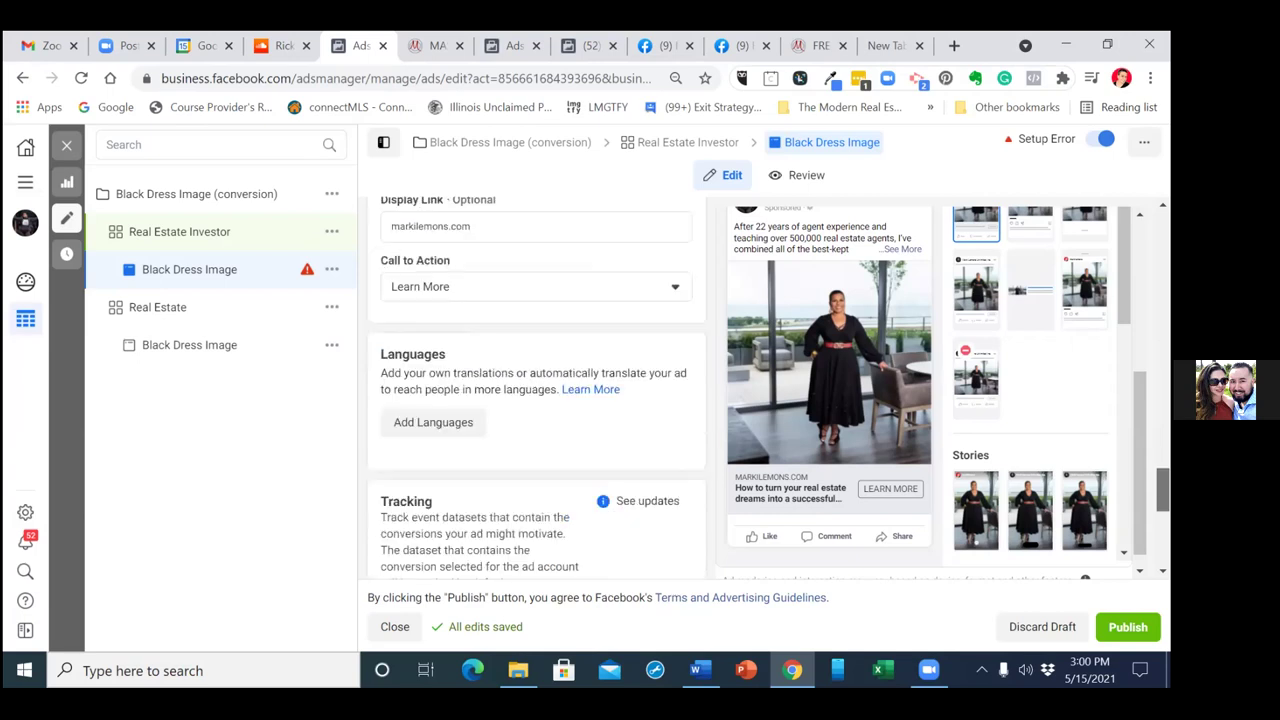
pyautogui.scroll(2, 536, 390)
pyautogui.scroll(2, 536, 390)
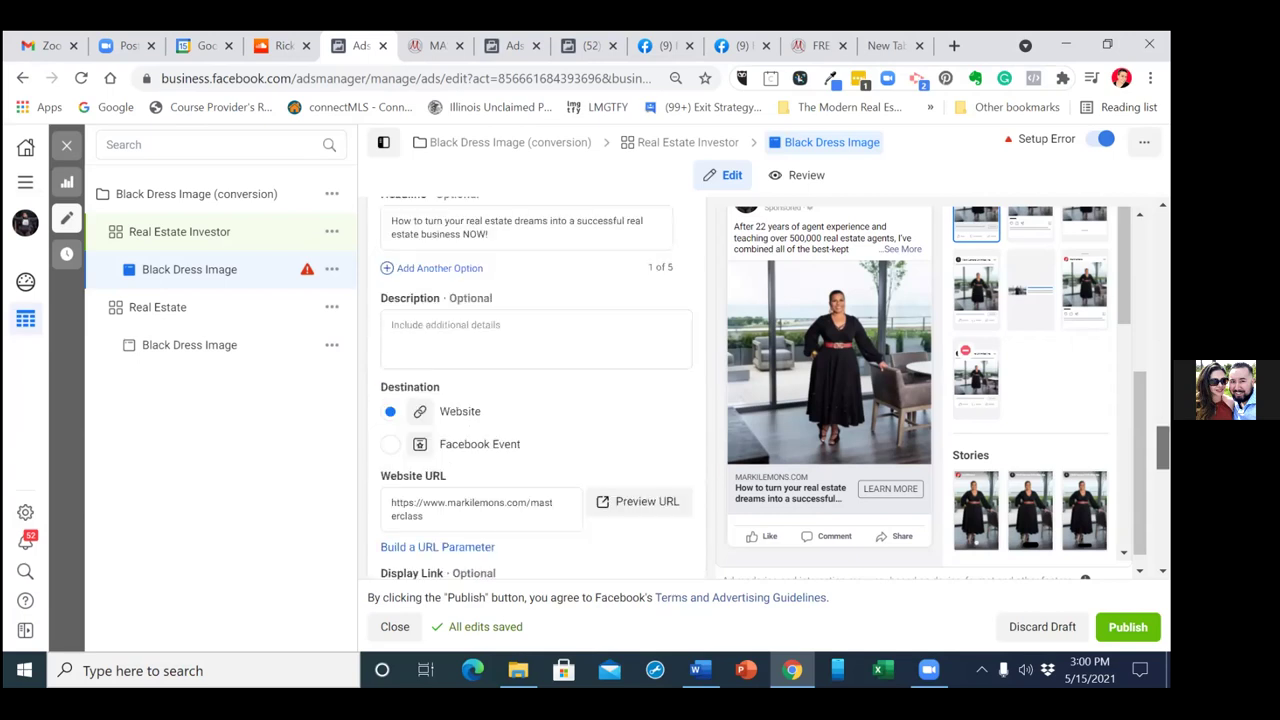
pyautogui.scroll(1, 536, 390)
# Select markilemons.com as the domain for website events in the ad's tracking settings
pyautogui.scroll(-10, 536, 390)
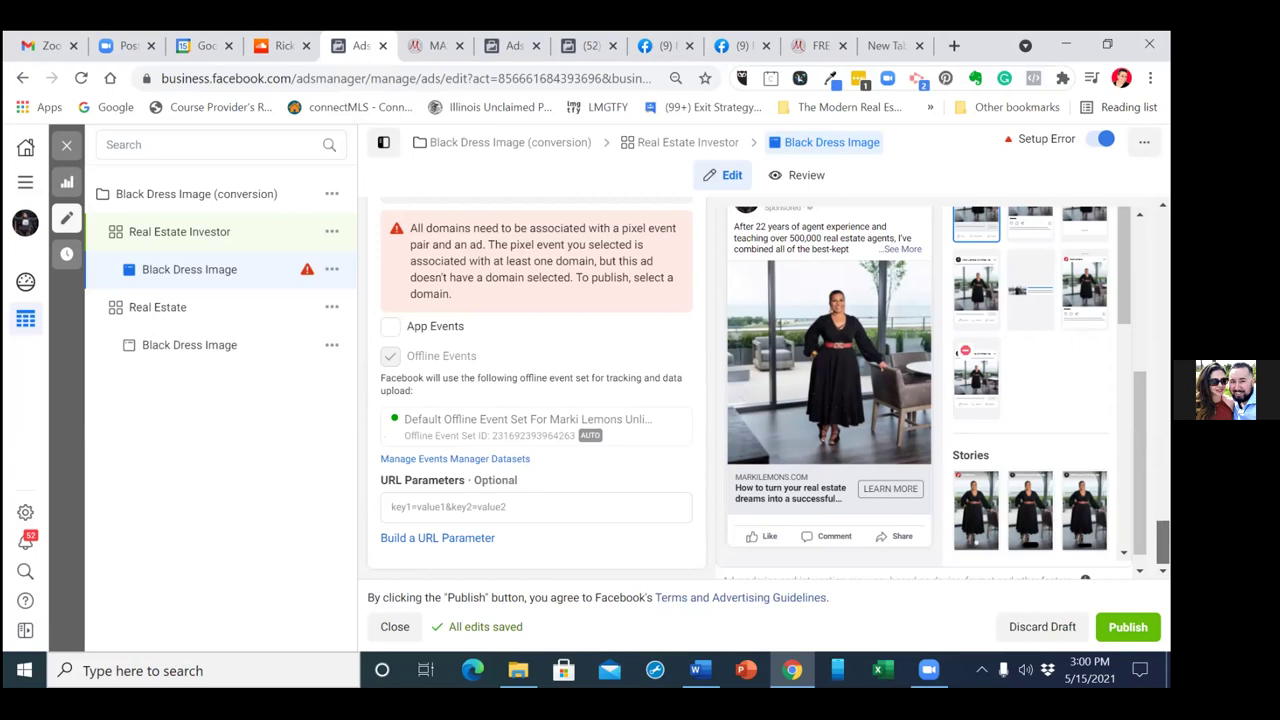
pyautogui.scroll(1, 536, 390)
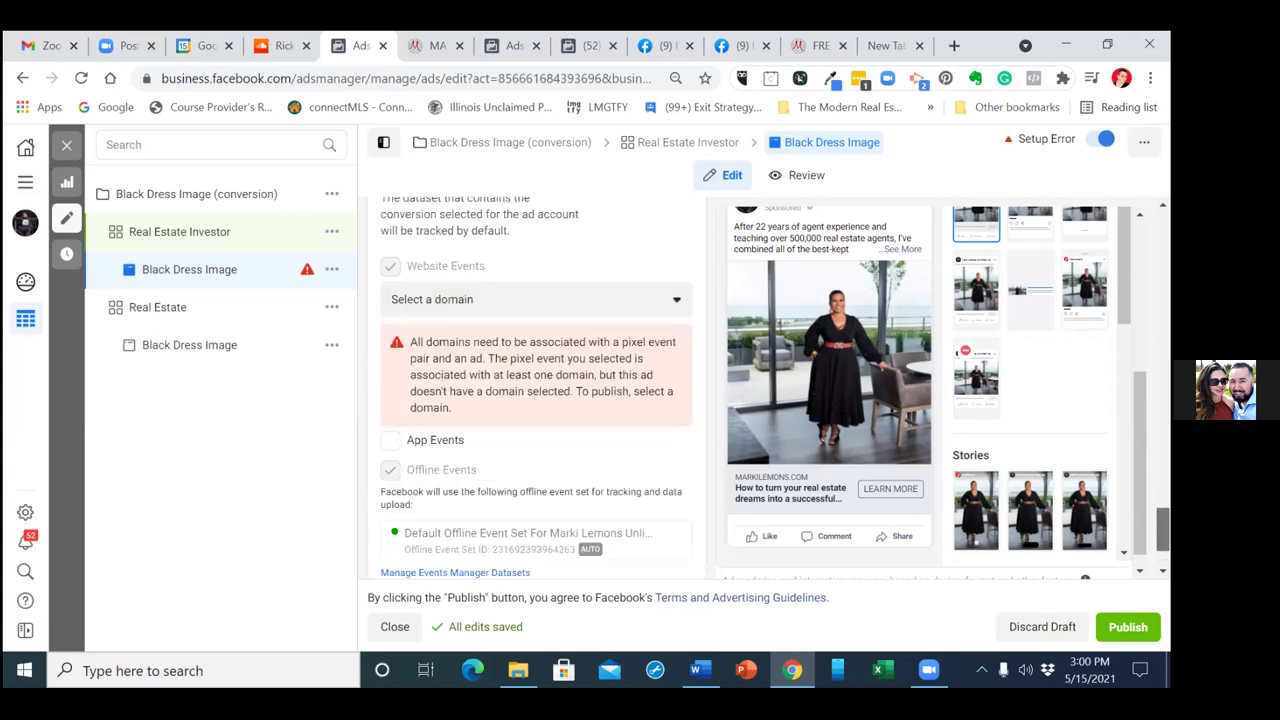
pyautogui.scroll(1, 680, 325)
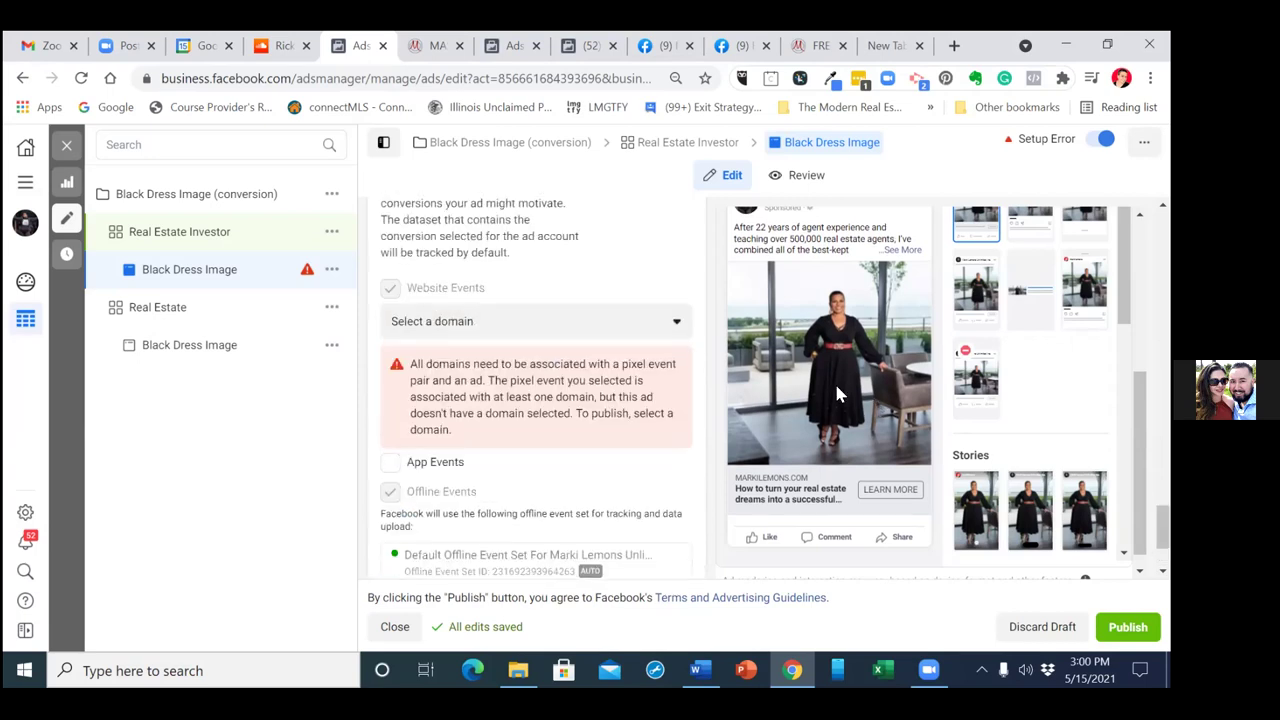
pyautogui.click(679, 325)
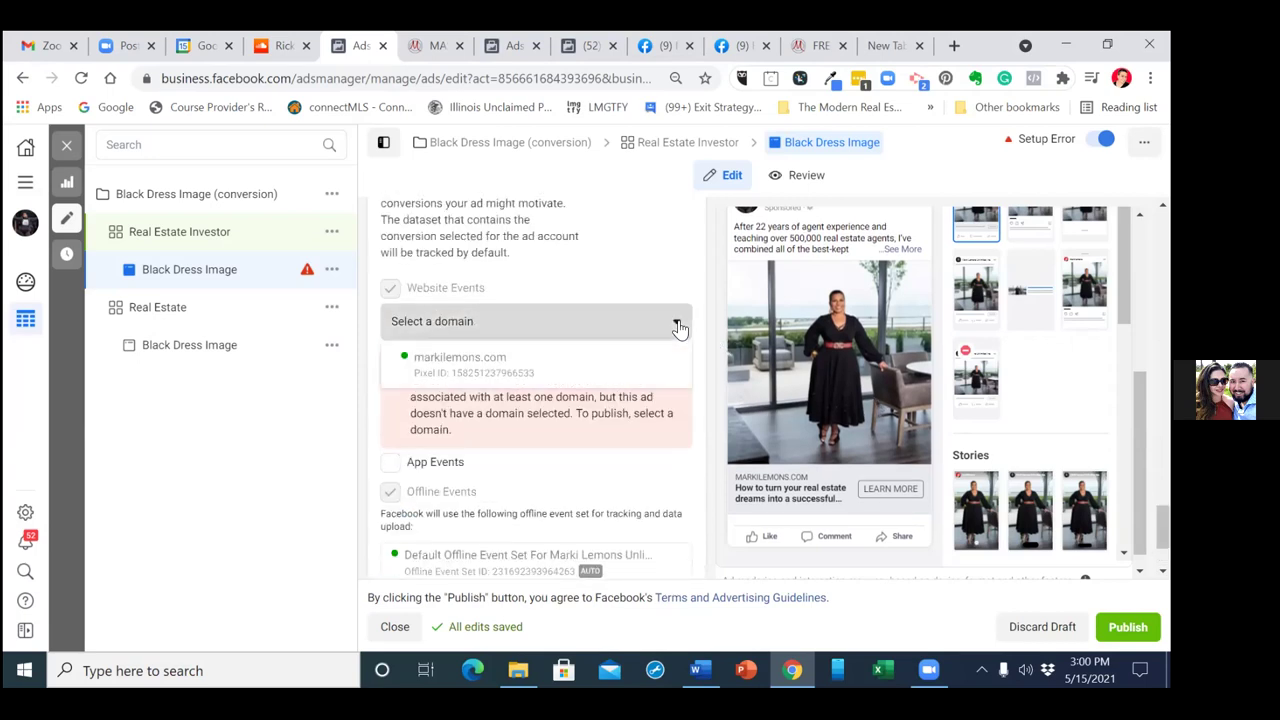
pyautogui.click(502, 366)
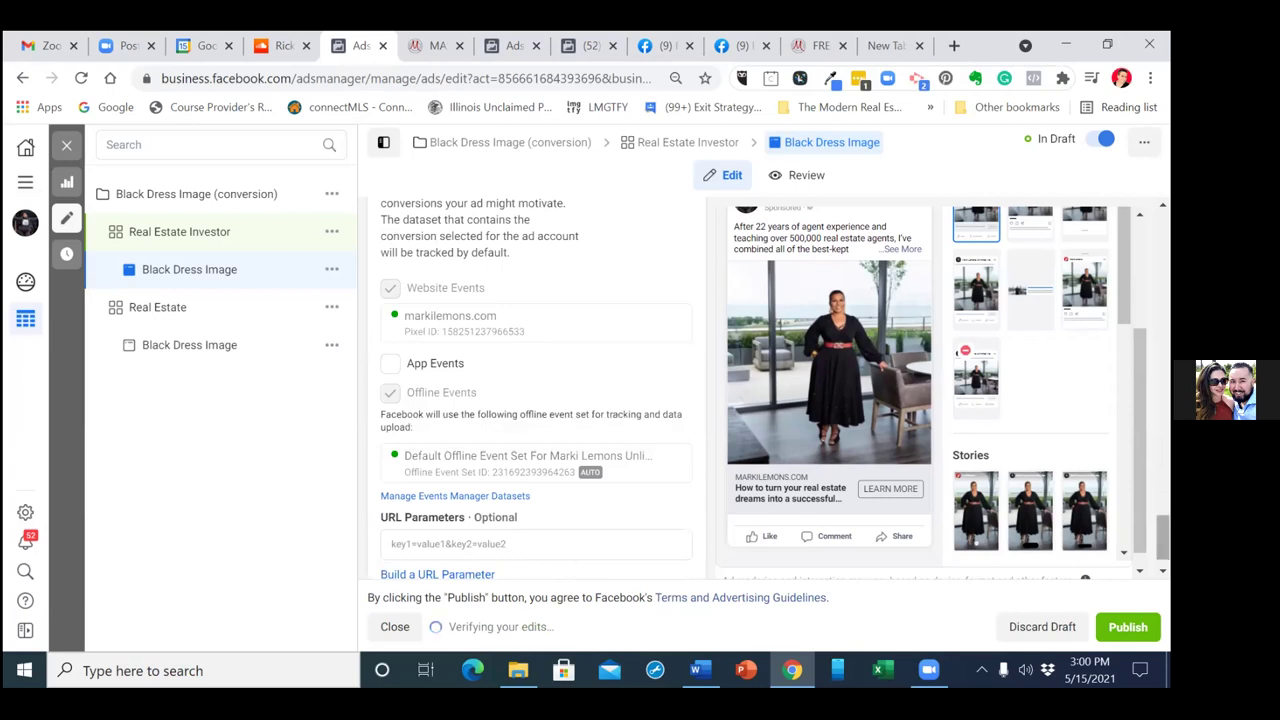
# Check the Real Estate Investor ad from tracking back up to its name, and close the editor without publishing the draft items
pyautogui.scroll(-1, 535, 390)
pyautogui.scroll(3, 535, 390)
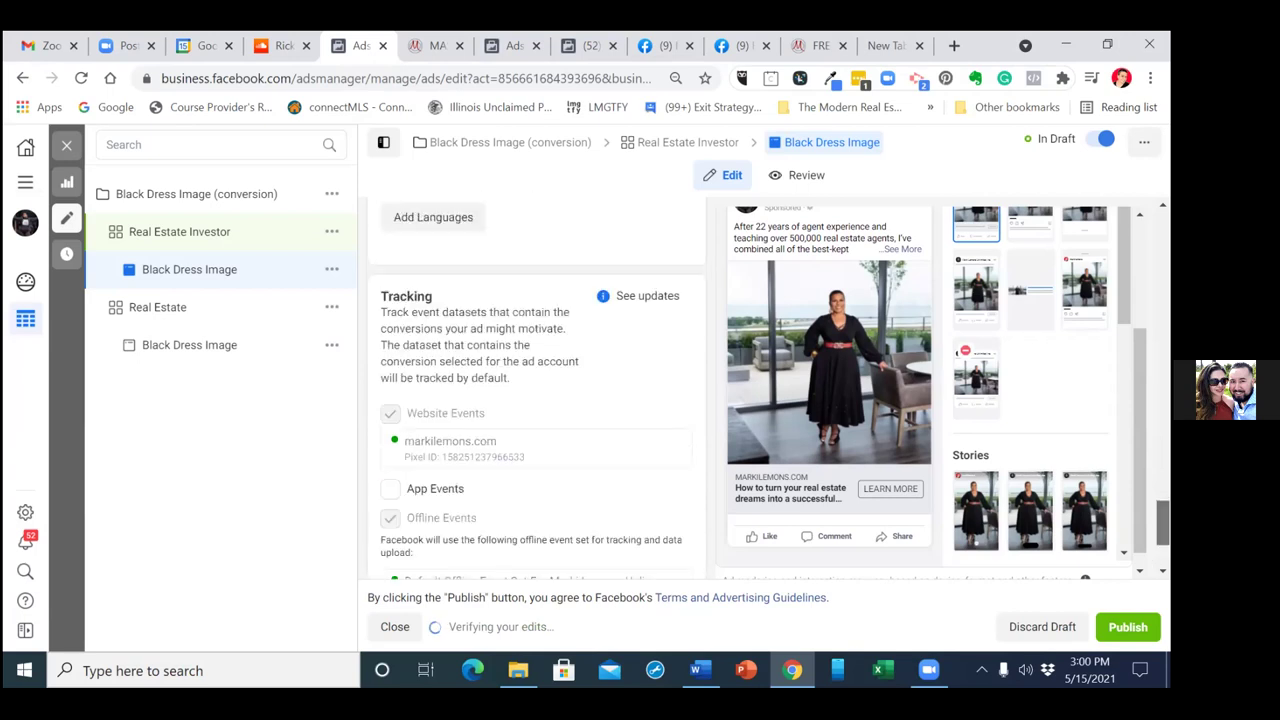
pyautogui.scroll(2, 535, 390)
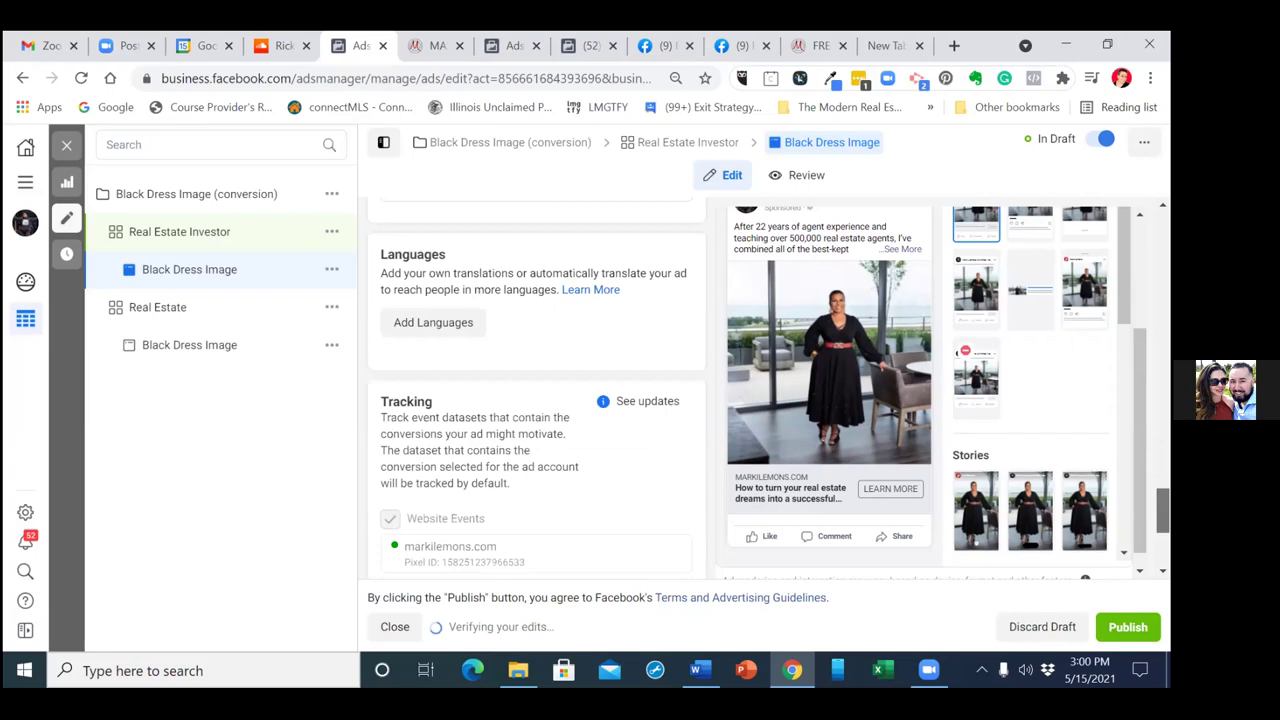
pyautogui.scroll(5, 535, 390)
pyautogui.scroll(10, 535, 390)
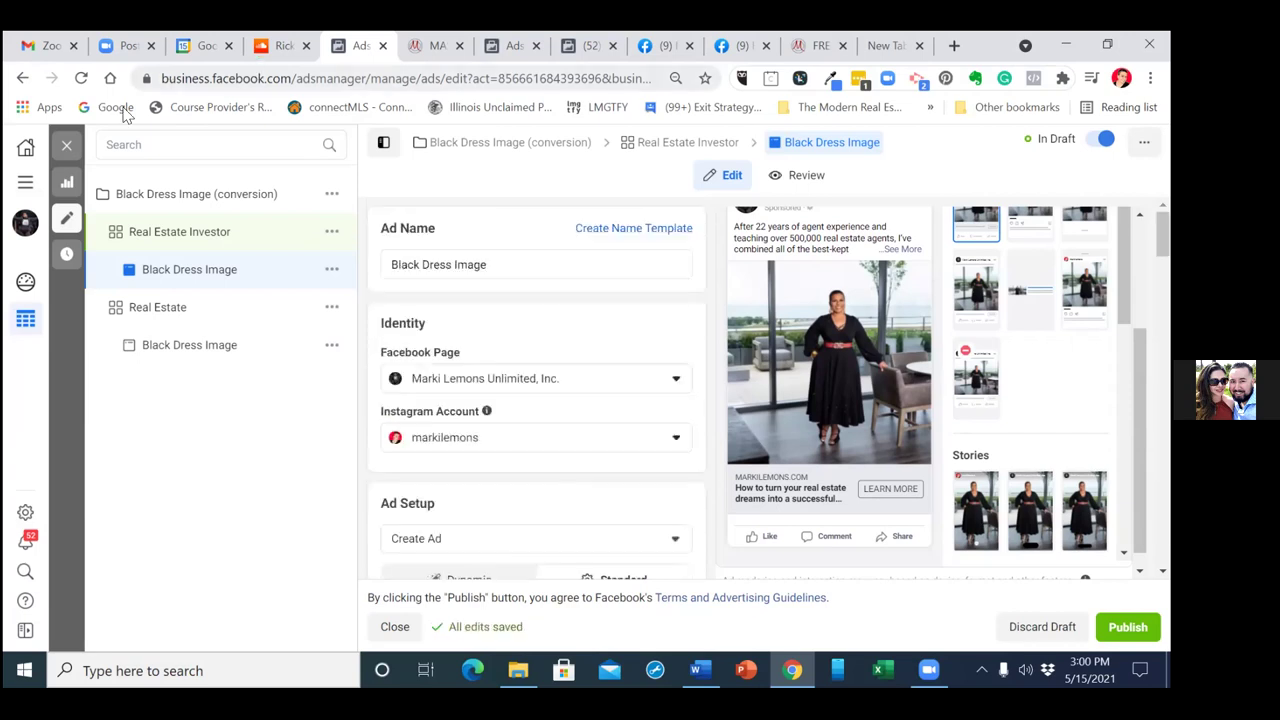
pyautogui.click(65, 148)
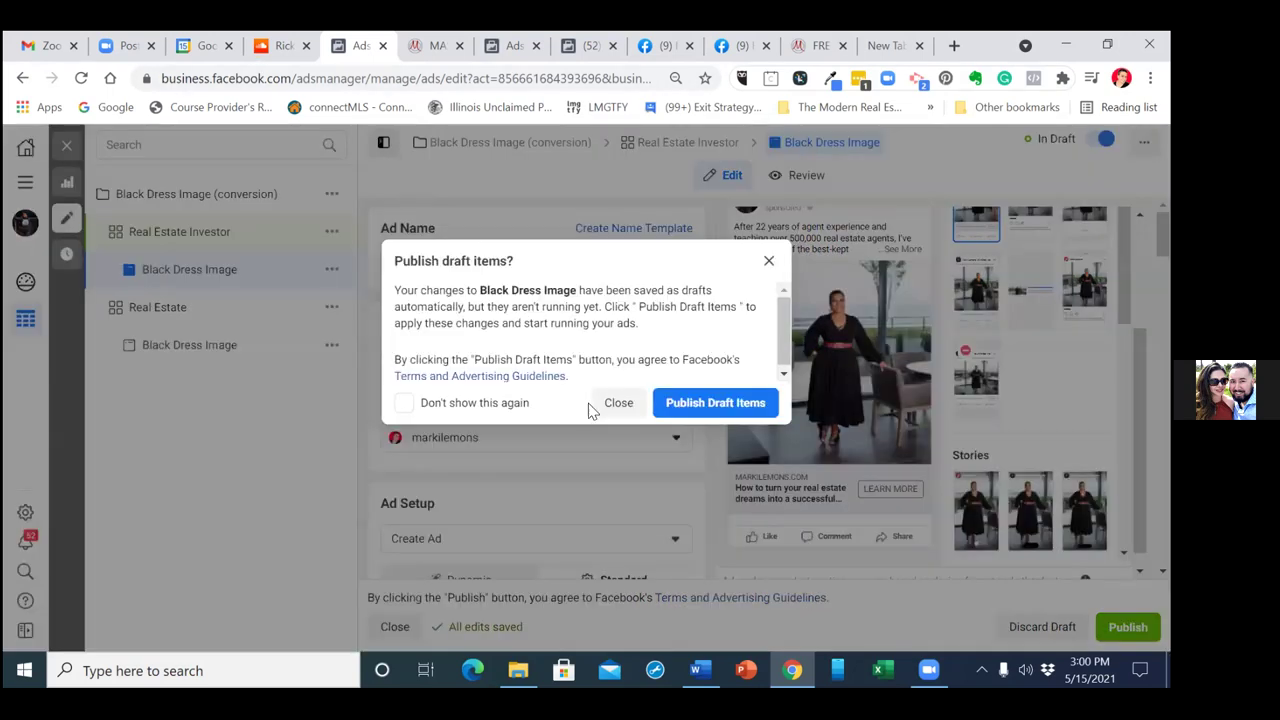
pyautogui.click(618, 402)
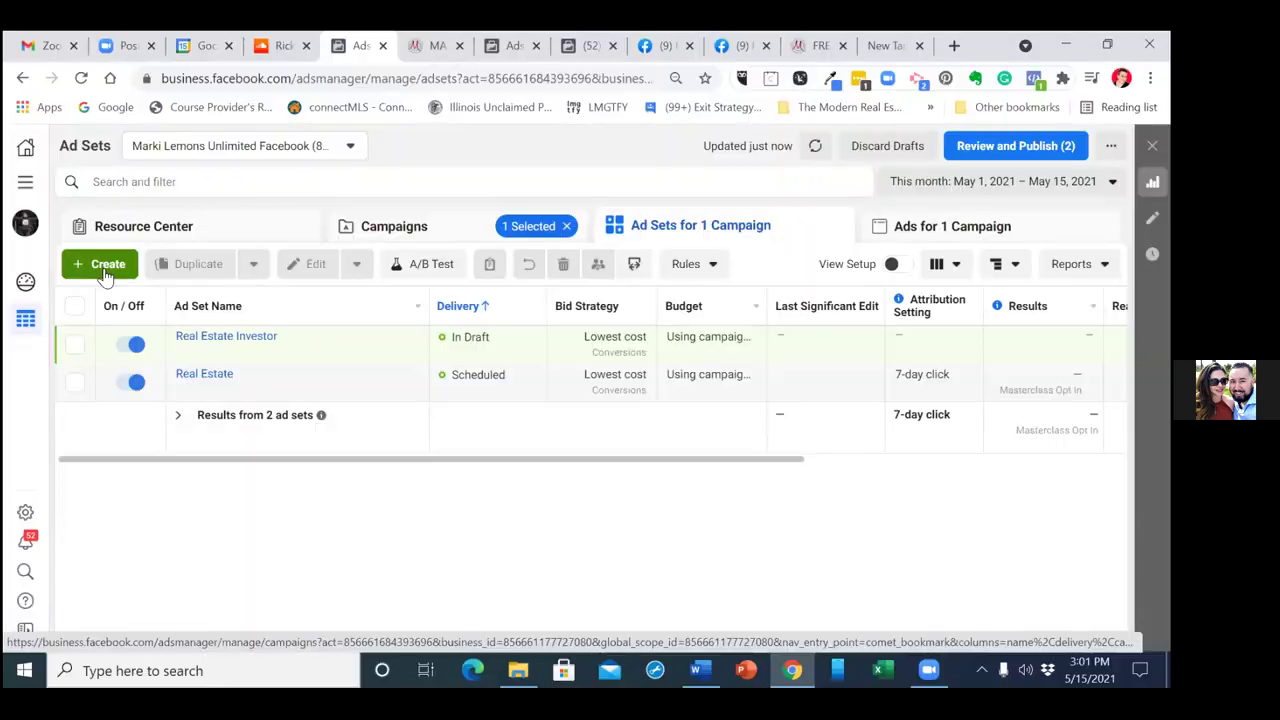
# Create a new ad set named Luxury Real Estate in the existing Black Dress Image (conversion) campaign
pyautogui.click(105, 268)
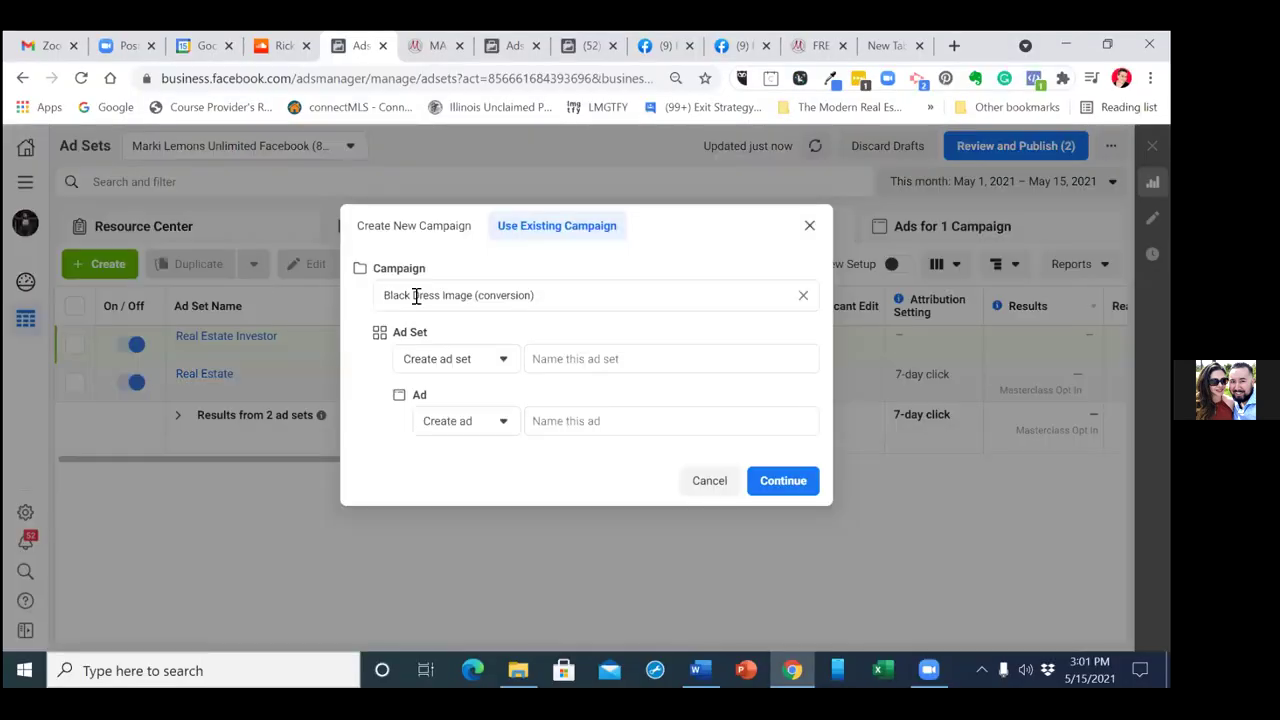
pyautogui.click(575, 362)
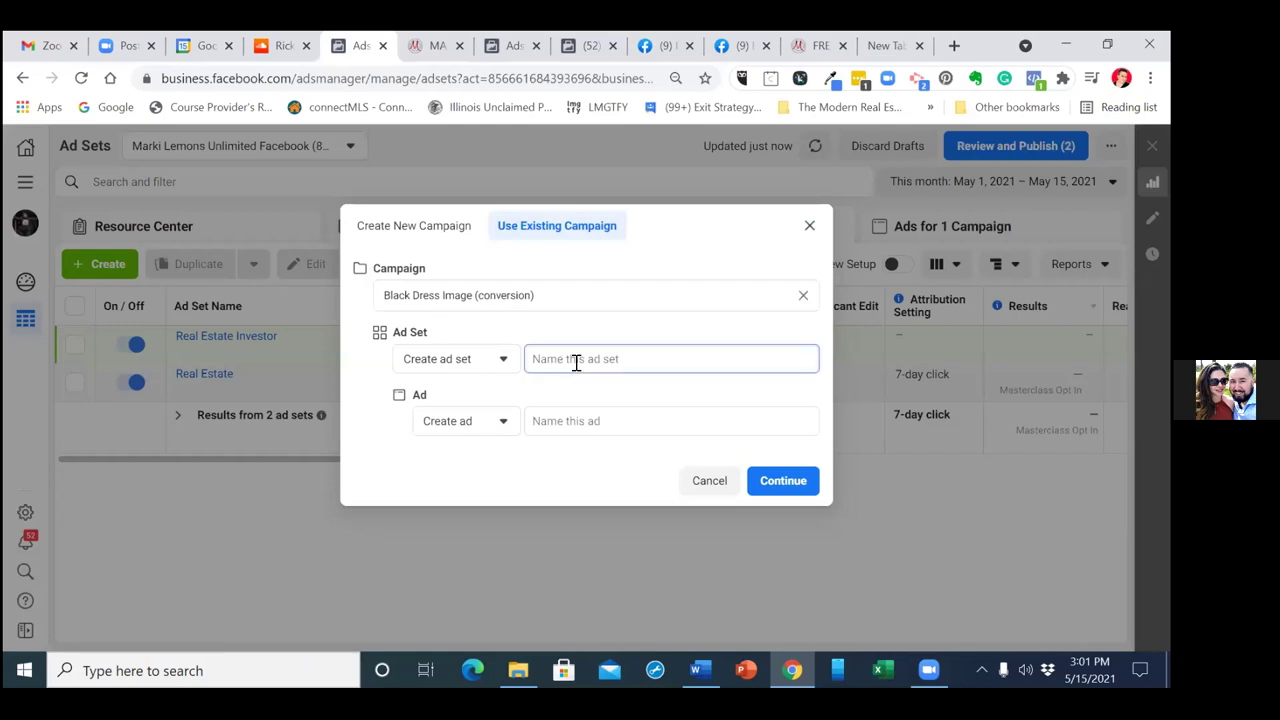
pyautogui.write('Luxur')
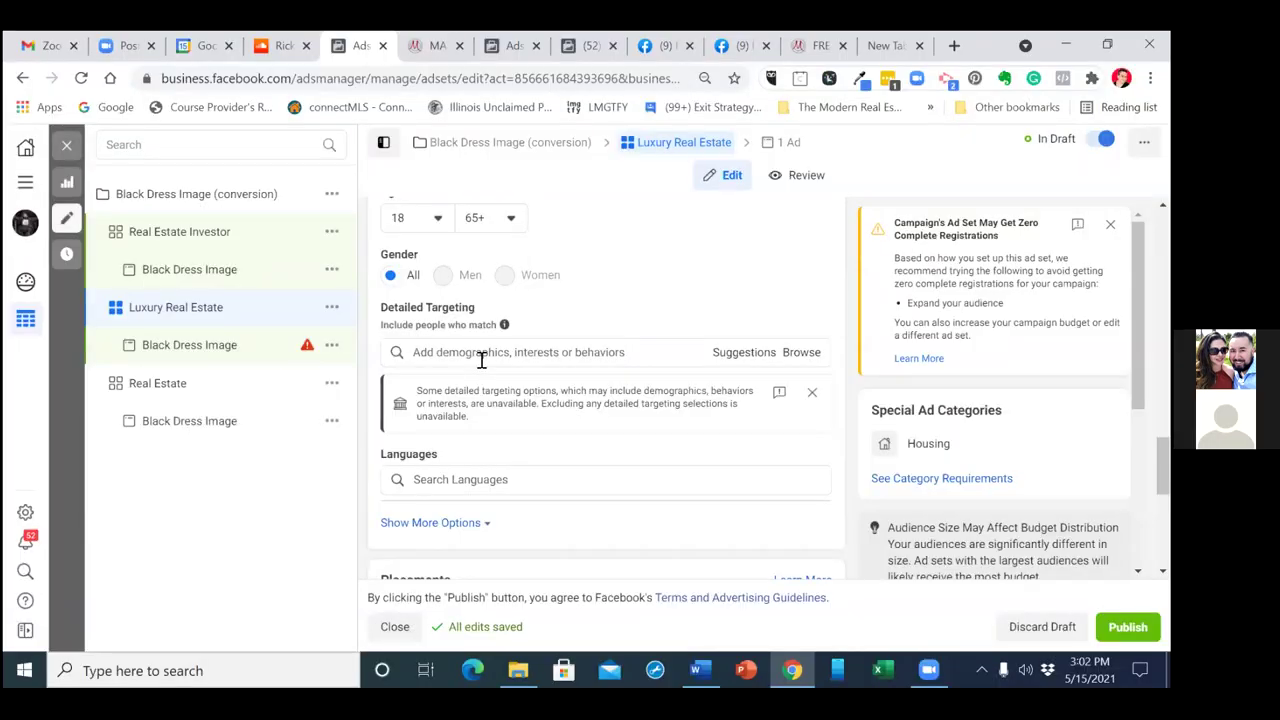
# Add the Luxury real estate interest to the Luxury Real Estate ad set's detailed targeting
pyautogui.click(488, 355)
pyautogui.write('L')
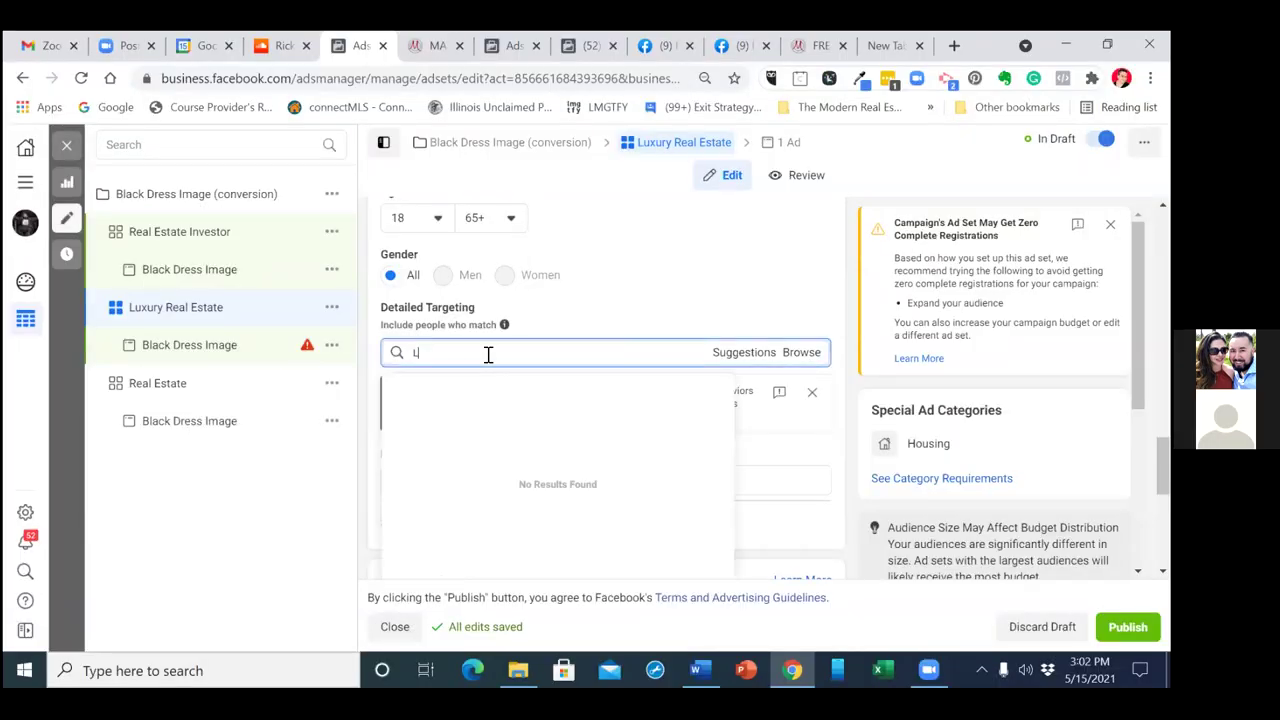
pyautogui.write('uxury')
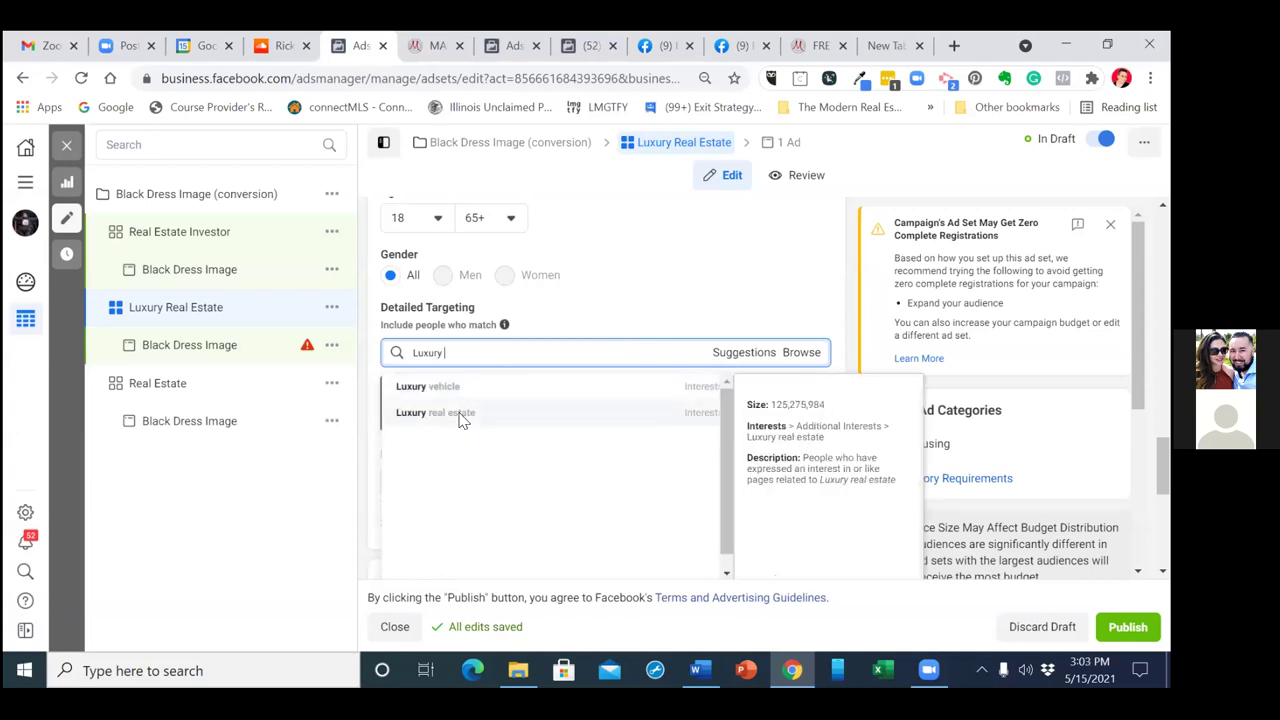
pyautogui.press('Return')
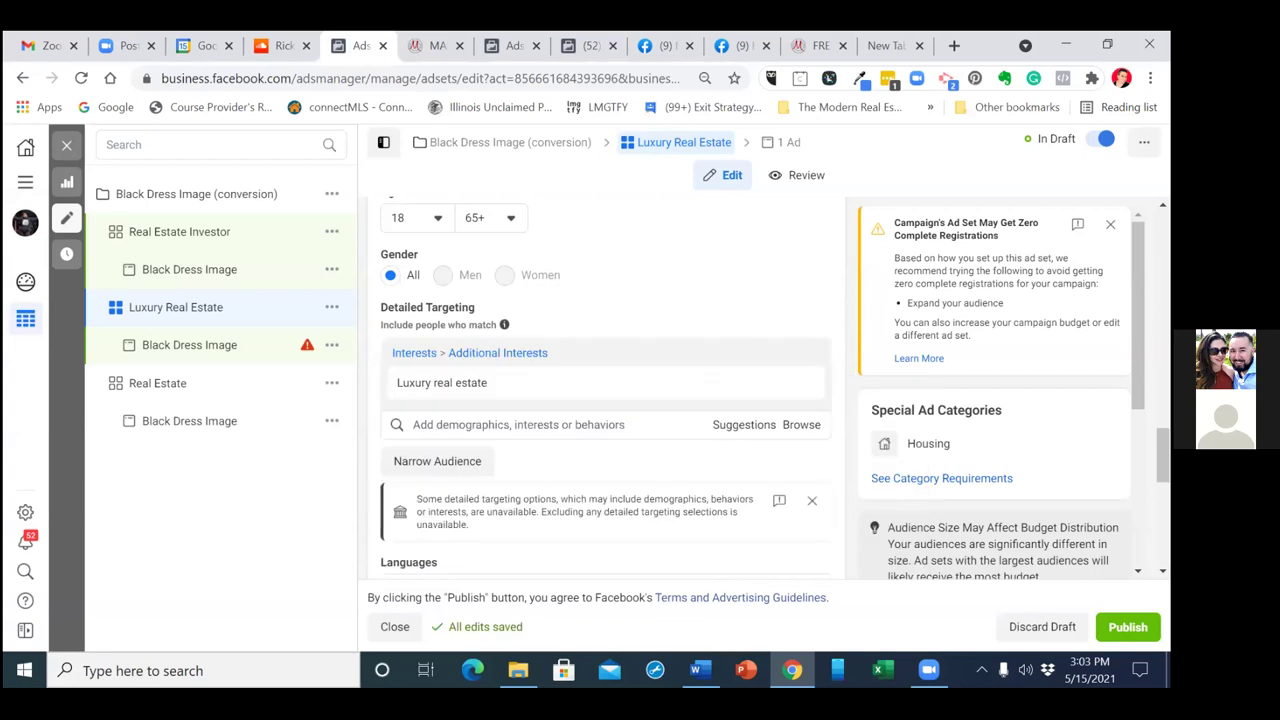
# Set the Luxury Real Estate audience's language to English (All)
pyautogui.scroll(-1, 605, 390)
pyautogui.scroll(-2, 605, 390)
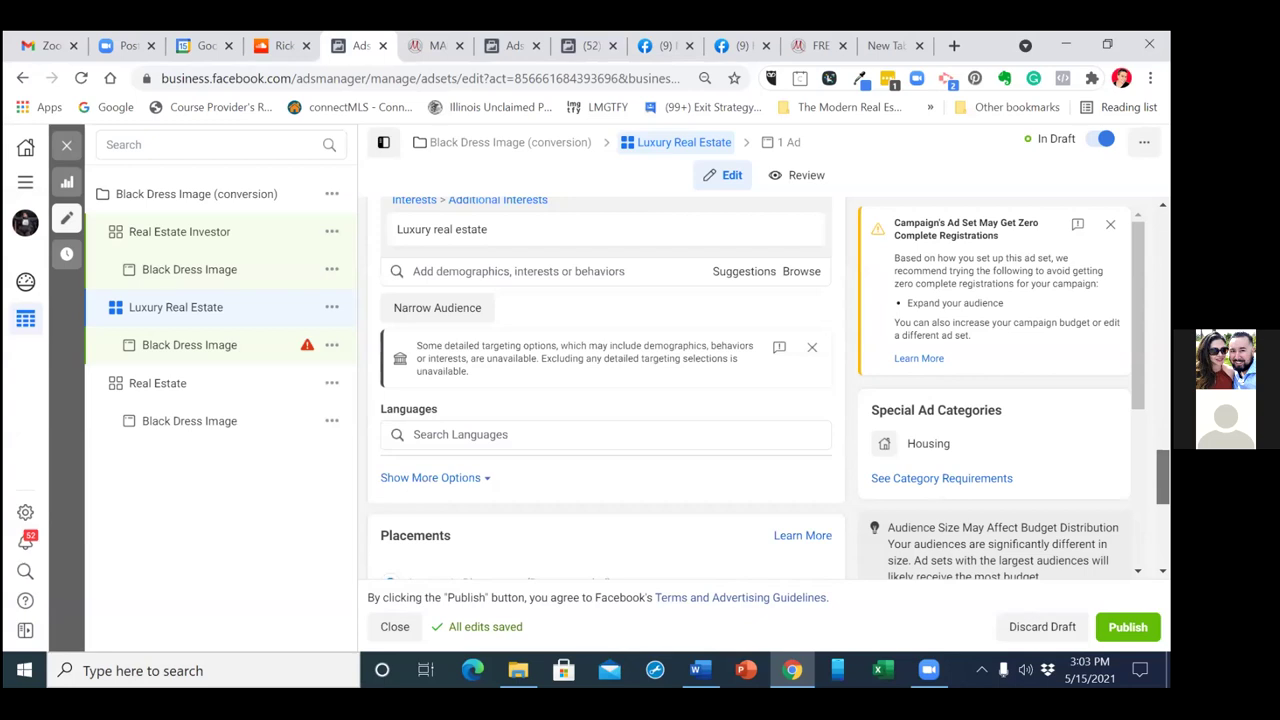
pyautogui.scroll(-1, 637, 440)
pyautogui.click(543, 375)
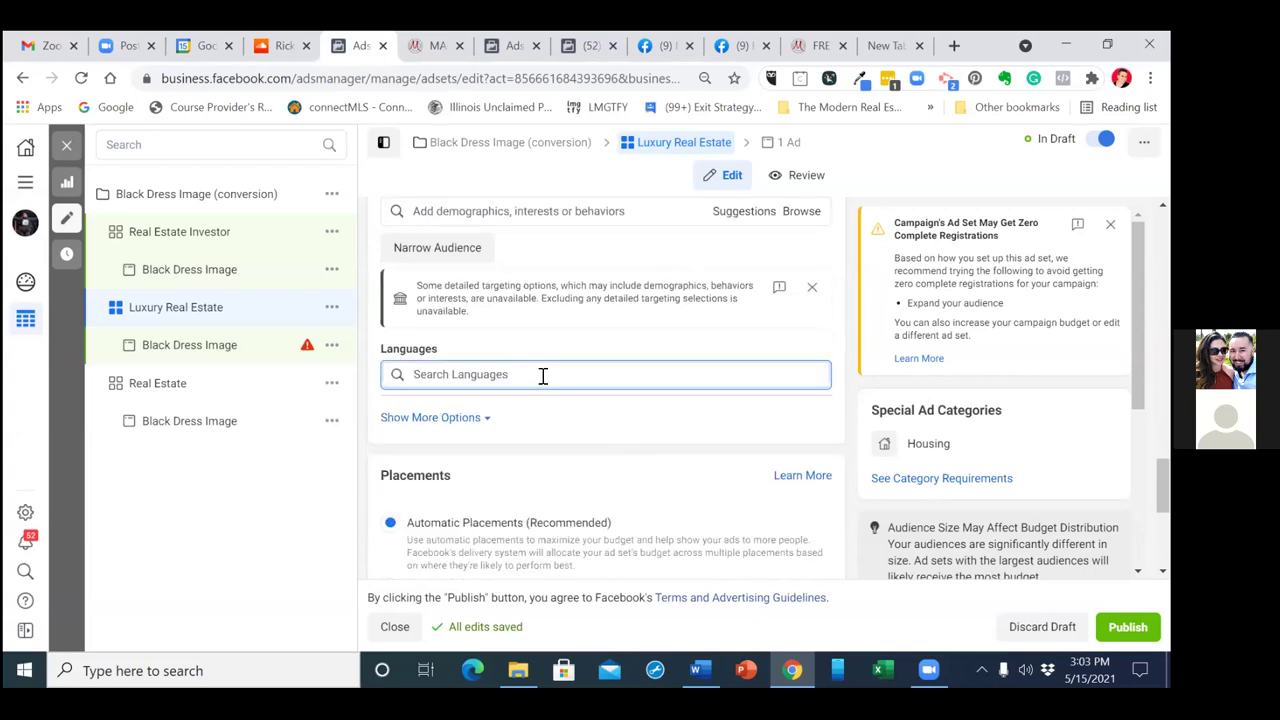
pyautogui.write('E')
pyautogui.click(529, 400)
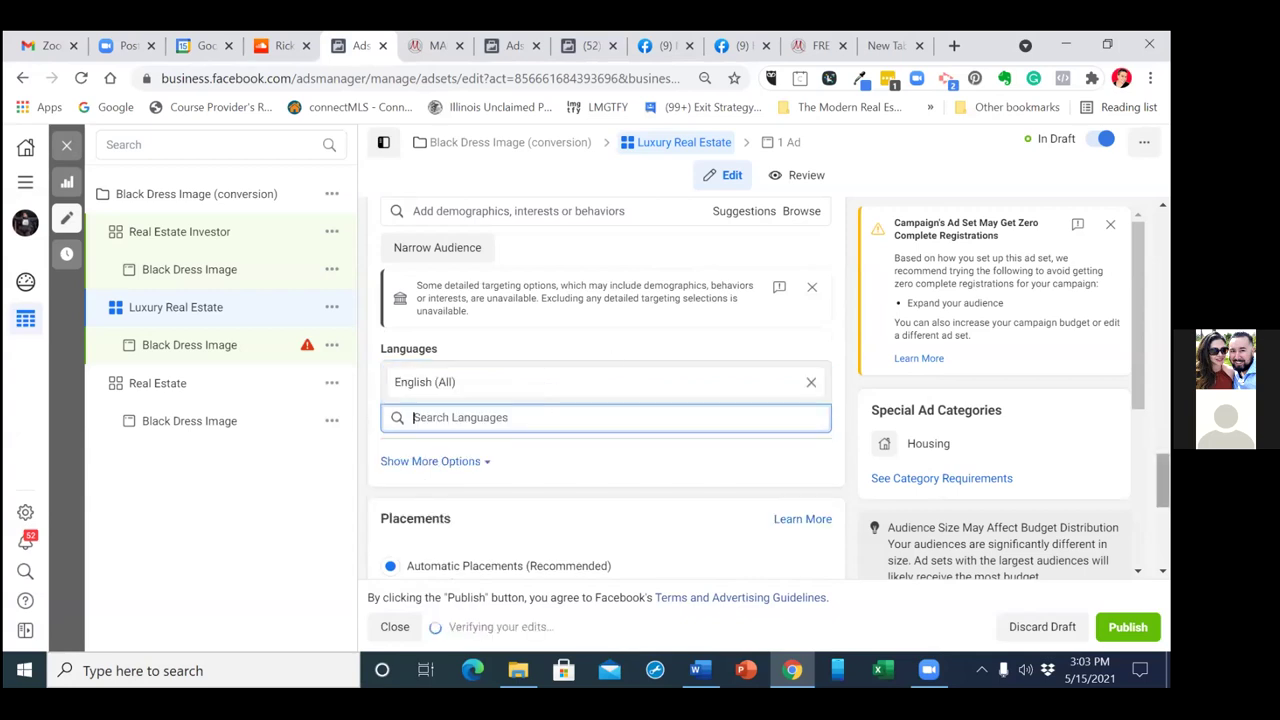
# Check the Luxury Real Estate ad set's placements and its optimization and delivery settings
pyautogui.scroll(-1, 605, 390)
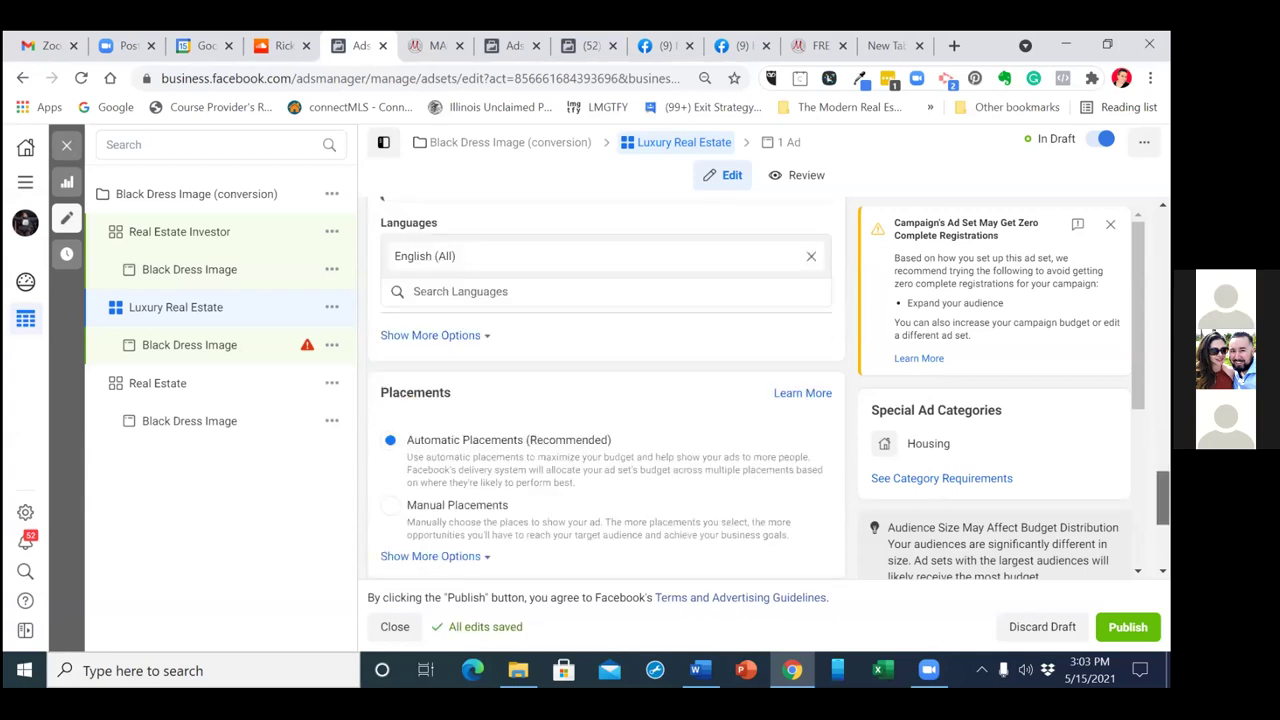
pyautogui.scroll(-1, 605, 390)
pyautogui.scroll(-1, 605, 390)
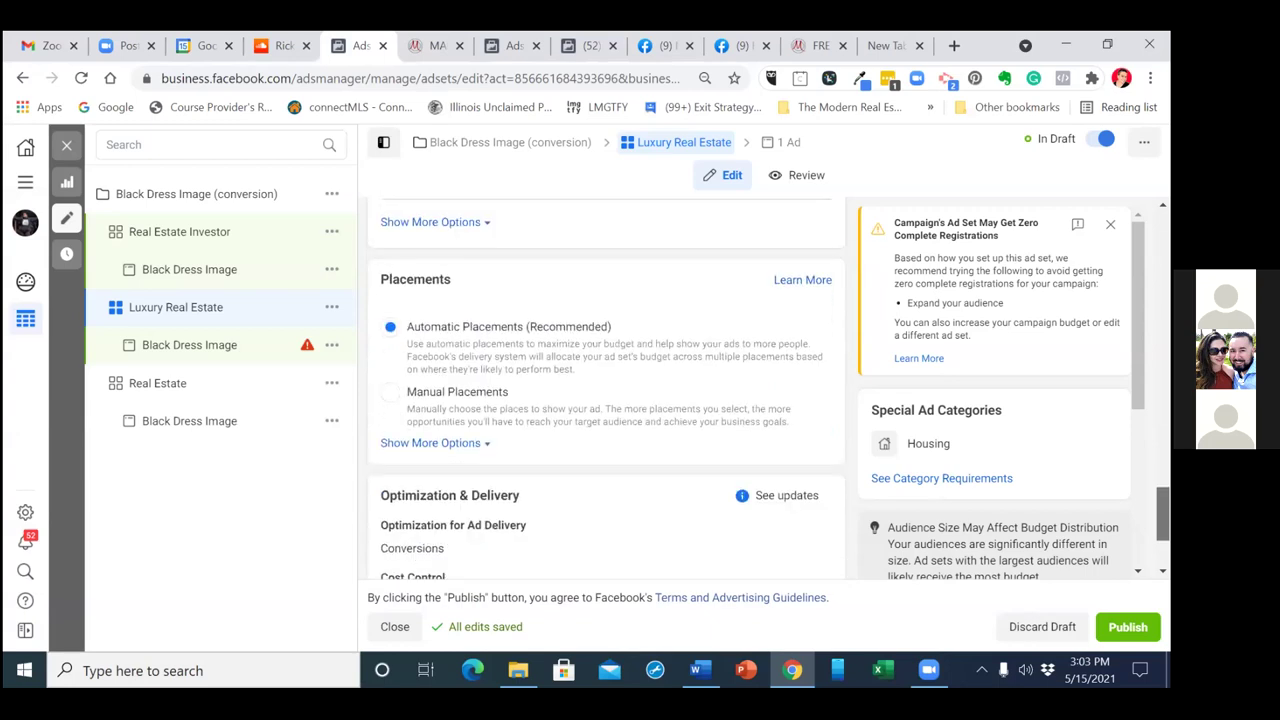
pyautogui.scroll(-1, 605, 390)
pyautogui.scroll(-1, 605, 390)
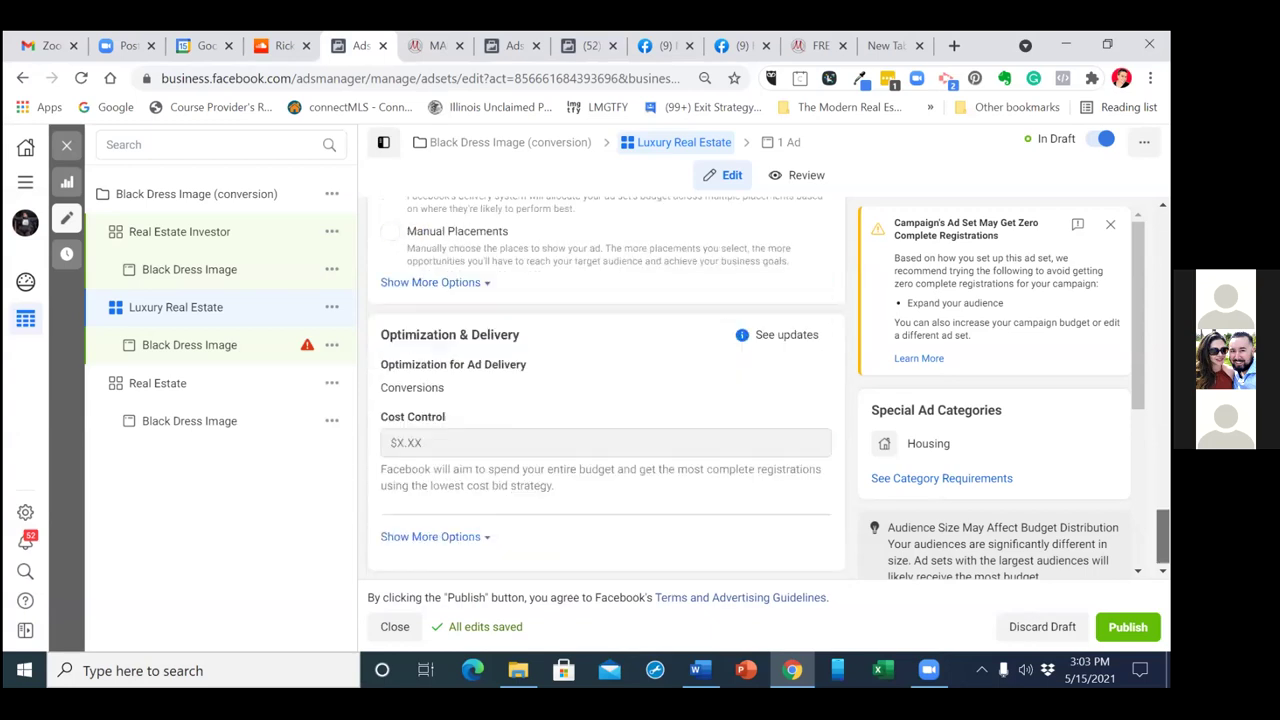
pyautogui.scroll(-1, 605, 390)
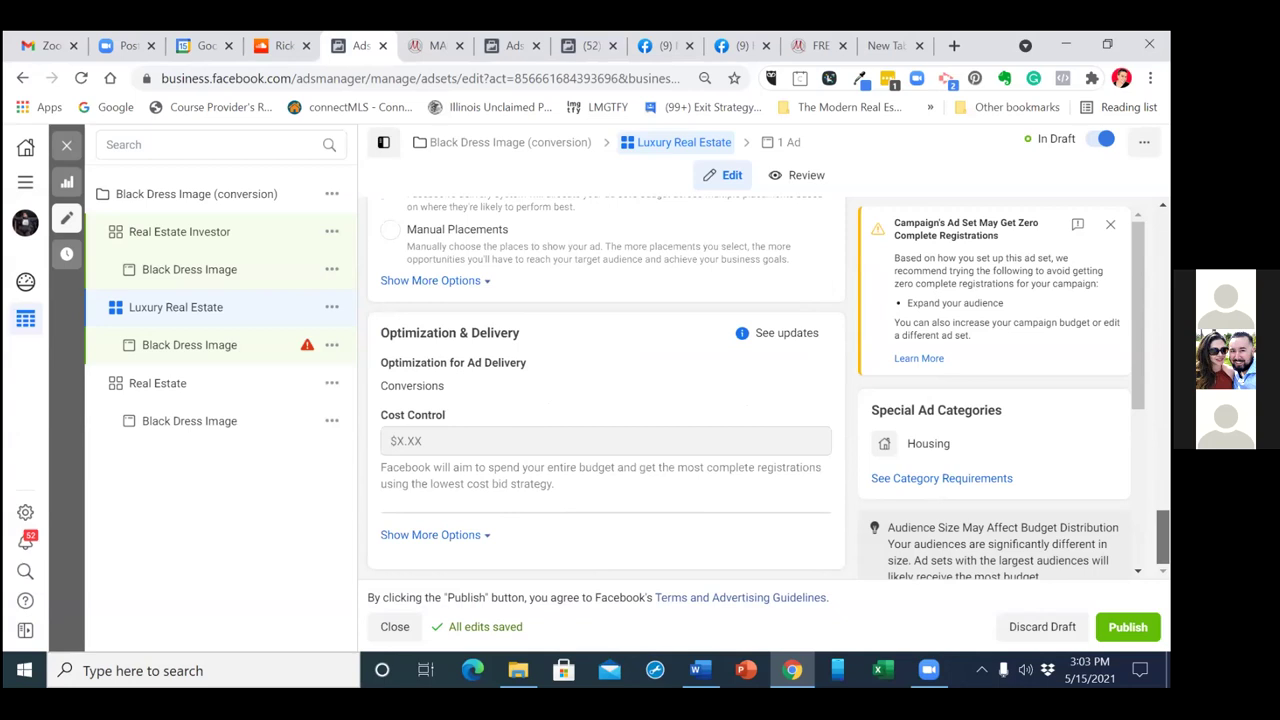
pyautogui.scroll(1, 605, 390)
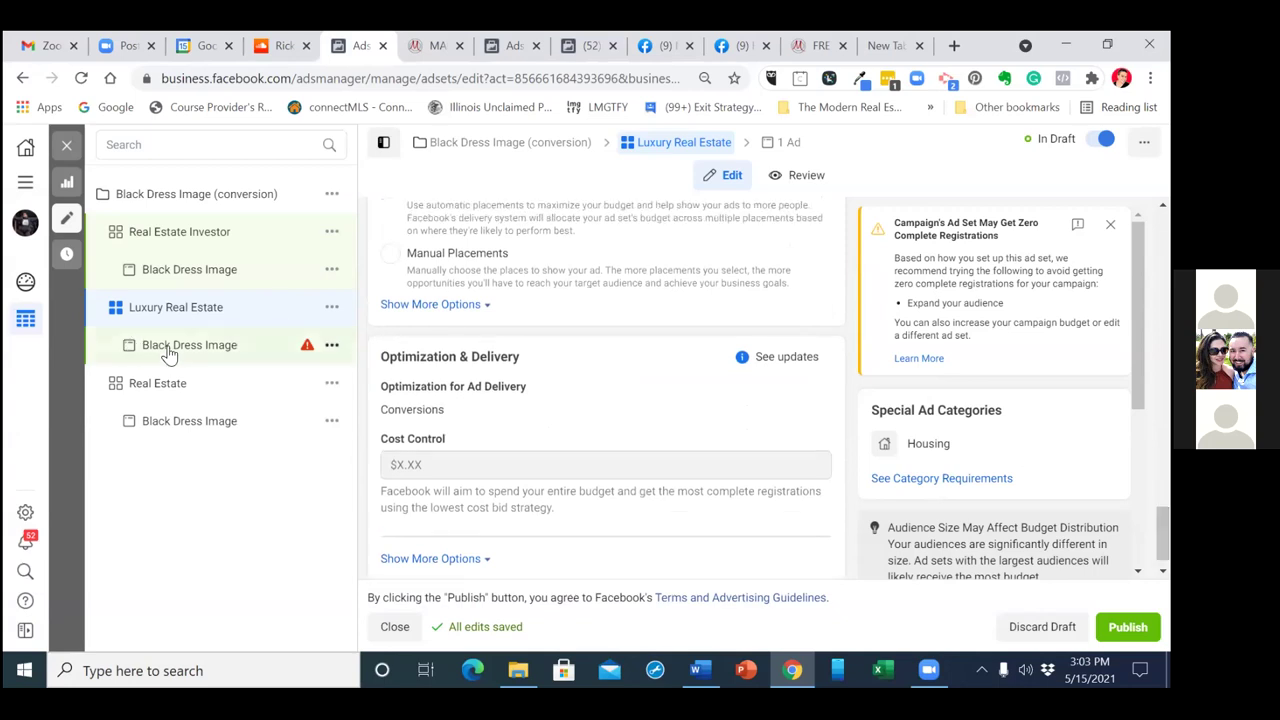
# Open the Black Dress Image ad under Luxury Real Estate and assign the business's own Instagram account as its identity
pyautogui.click(170, 350)
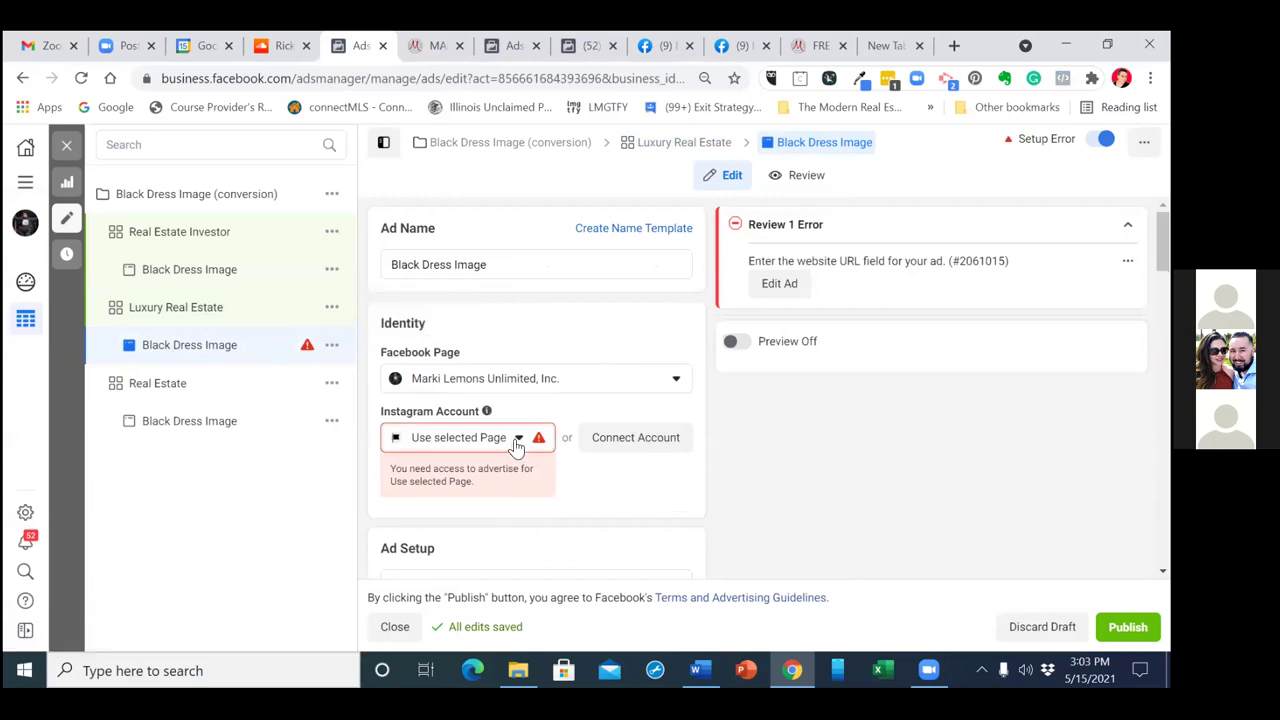
pyautogui.click(517, 445)
pyautogui.click(470, 505)
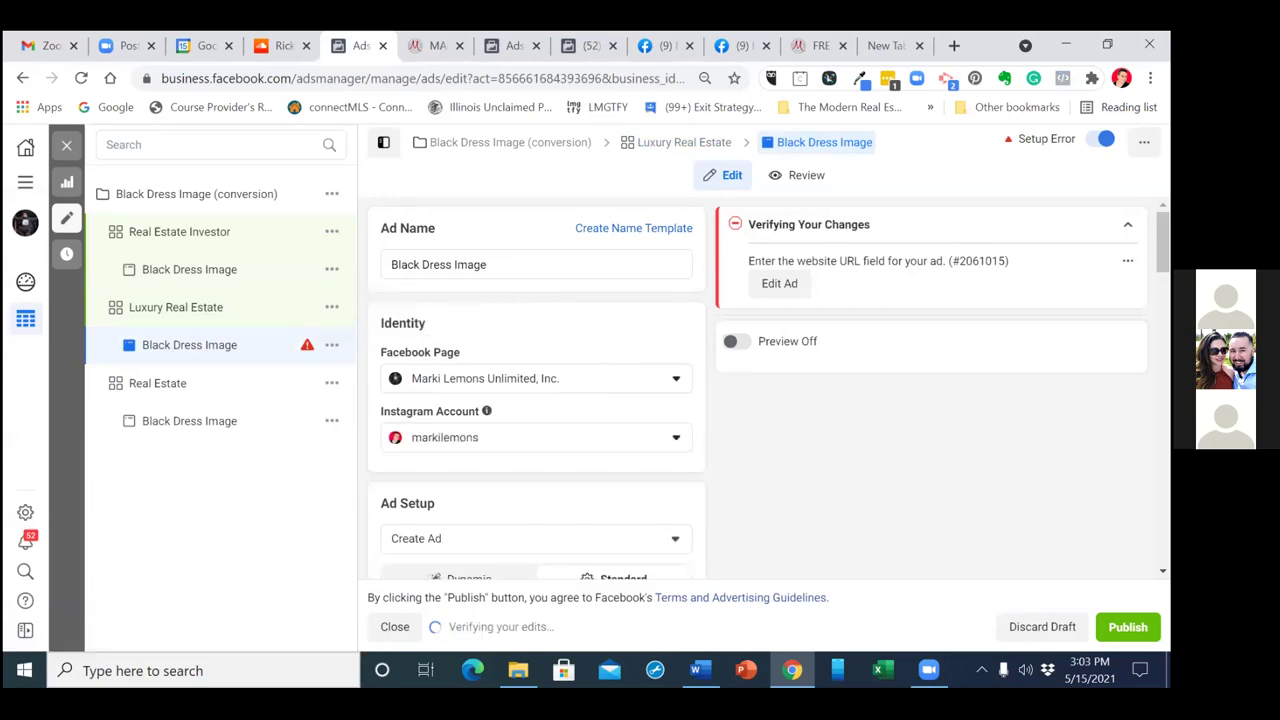
# Switch the Luxury Real Estate ad's setup to Dynamic
pyautogui.scroll(-1, 536, 390)
pyautogui.scroll(-1, 536, 390)
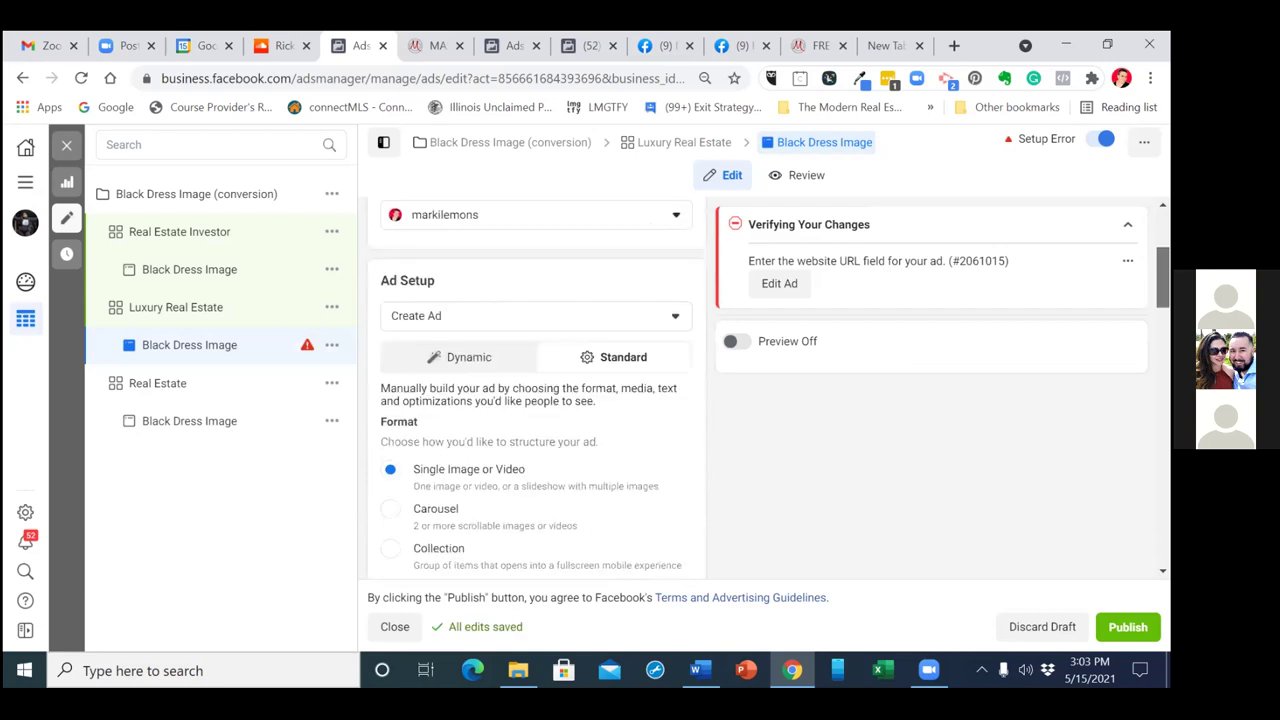
pyautogui.scroll(-1, 536, 390)
pyautogui.click(460, 314)
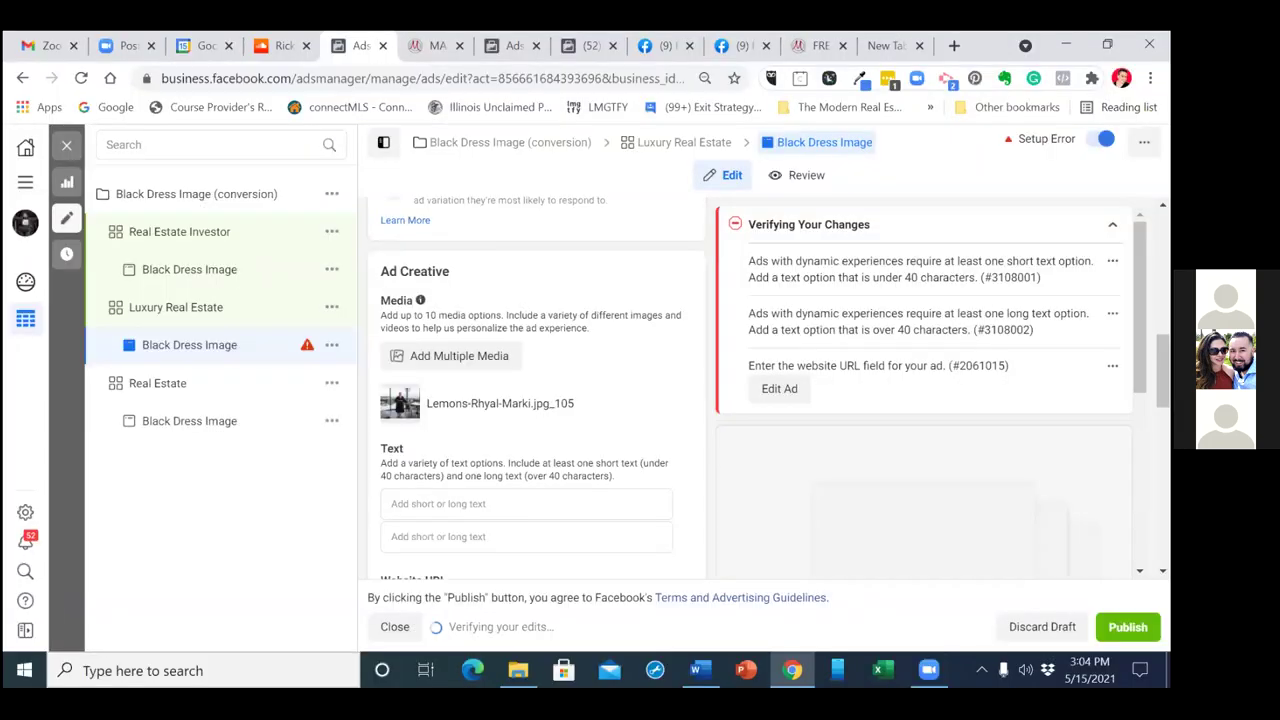
# Copy the masterclass landing page's web address from its open browser page for the ad's website URL
pyautogui.scroll(-1, 536, 390)
pyautogui.scroll(-1, 536, 390)
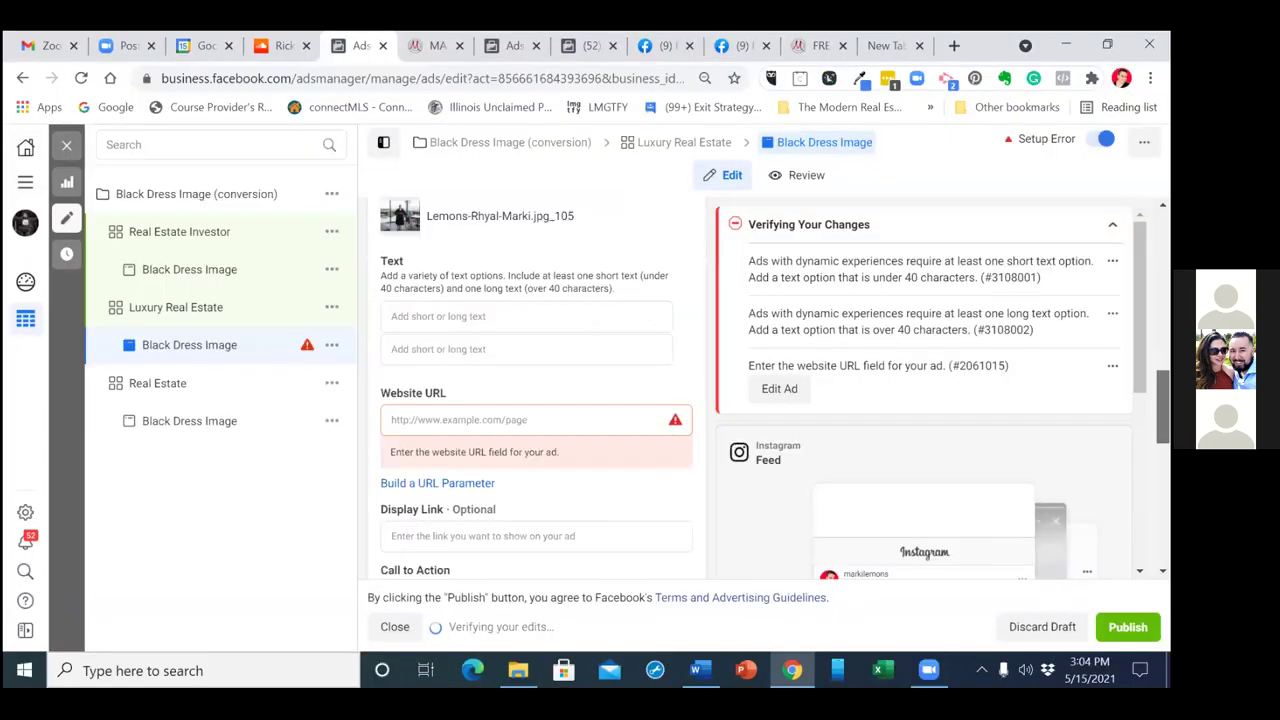
pyautogui.scroll(-2, 536, 390)
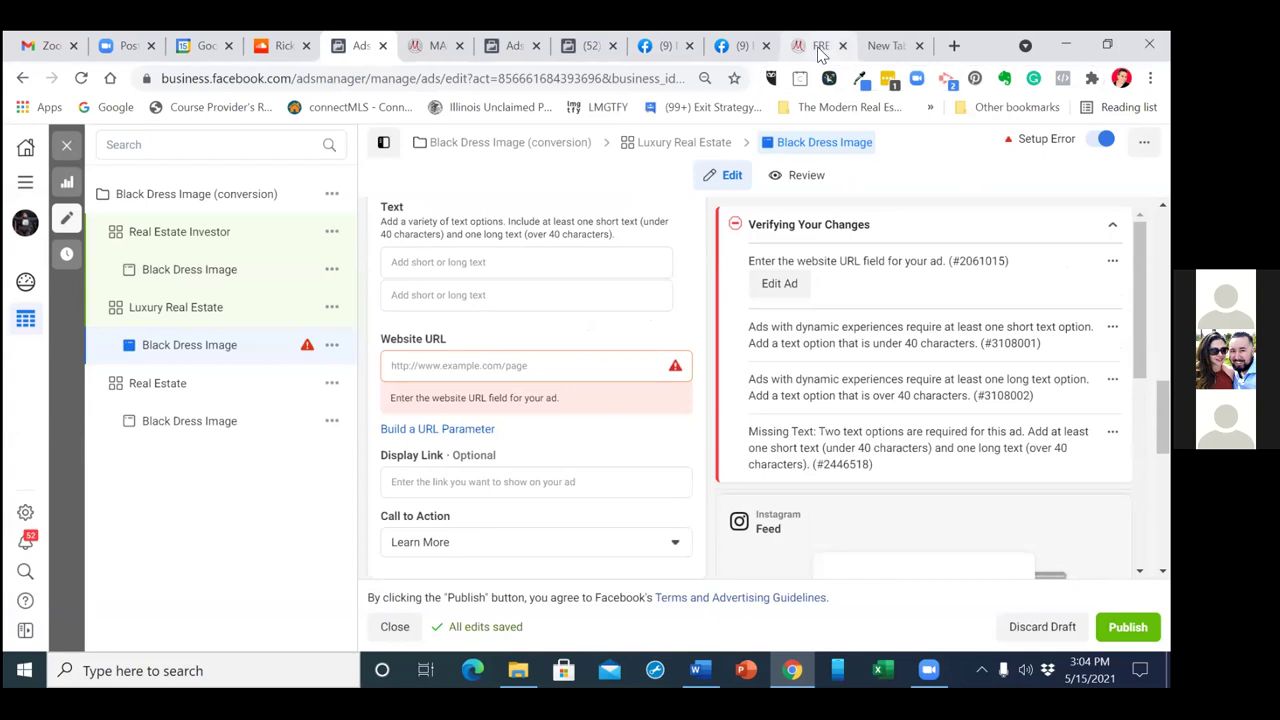
pyautogui.hotkey('ctrl', 'Tab')
pyautogui.hotkey('ctrl', 'Tab')
pyautogui.hotkey('ctrl', 'Tab')
pyautogui.hotkey('ctrl', 'Tab')
pyautogui.hotkey('ctrl', 'Tab')
pyautogui.hotkey('ctrl', 'Tab')
pyautogui.rightClick(228, 80)
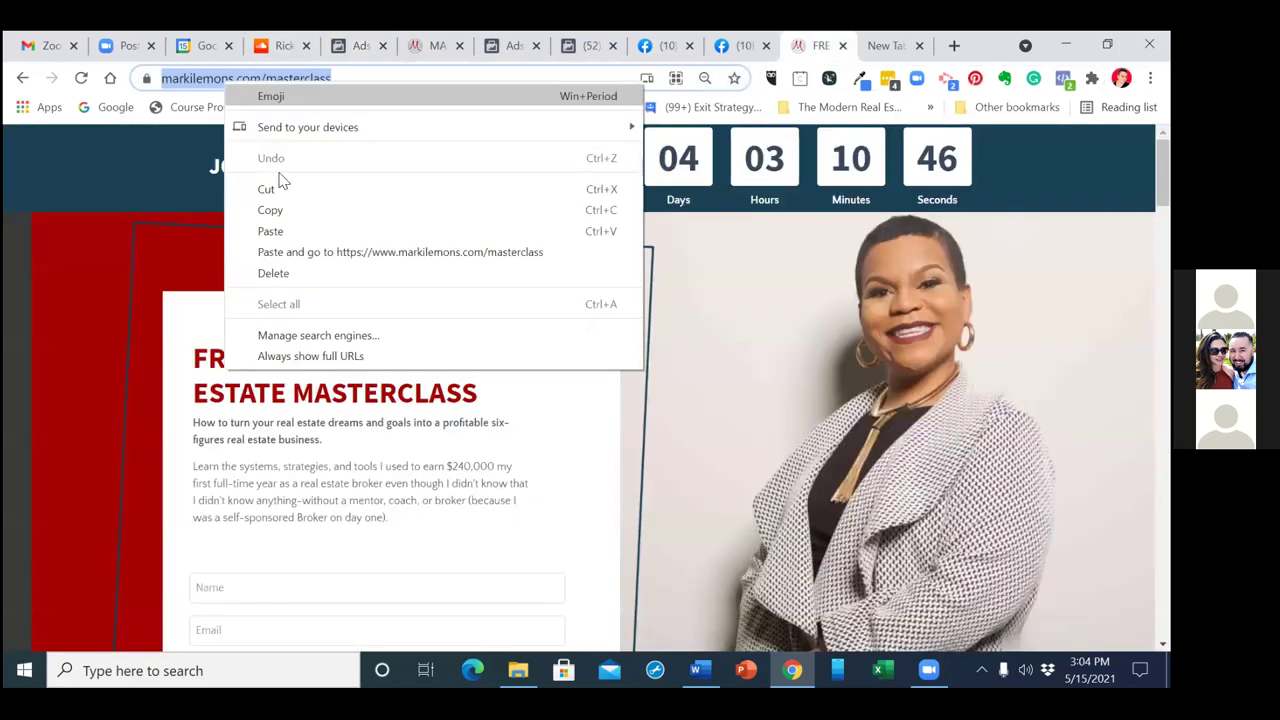
pyautogui.click(287, 218)
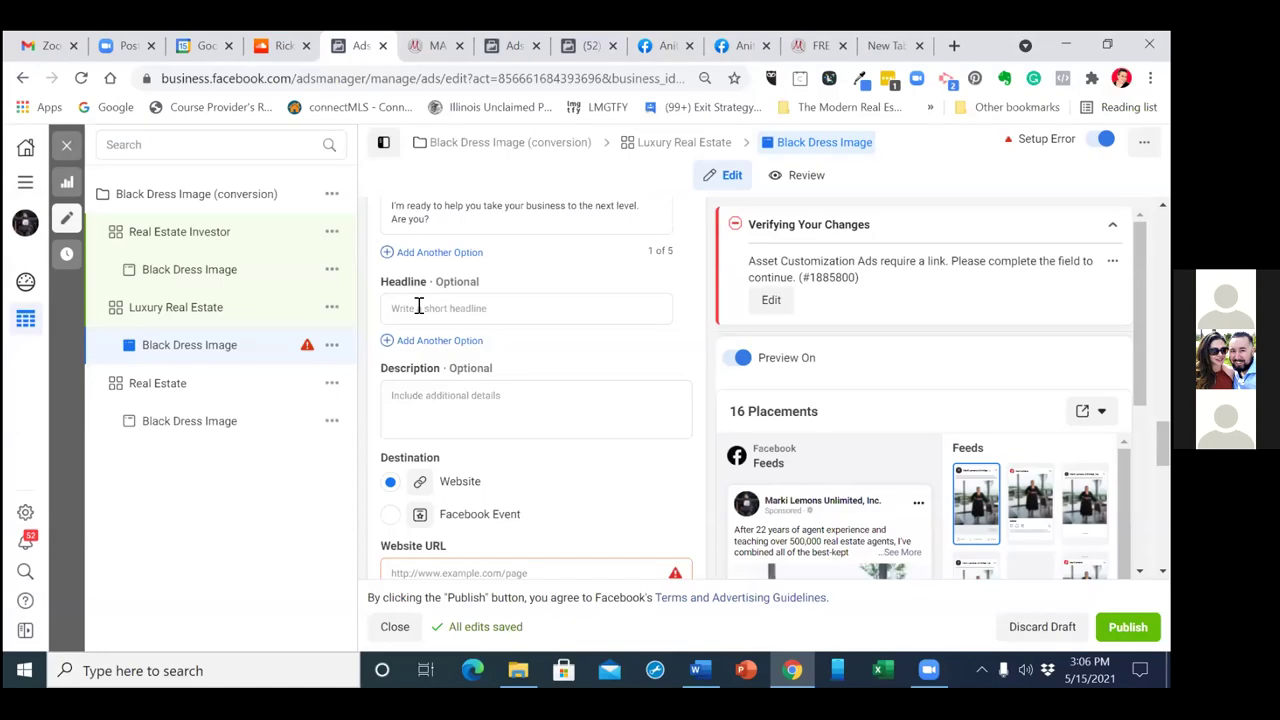
# Paste the copied text "How to turn your real estate dreams into a successful real estate business NOW!" as the ad's headline
pyautogui.rightClick(418, 307)
pyautogui.click(467, 440)
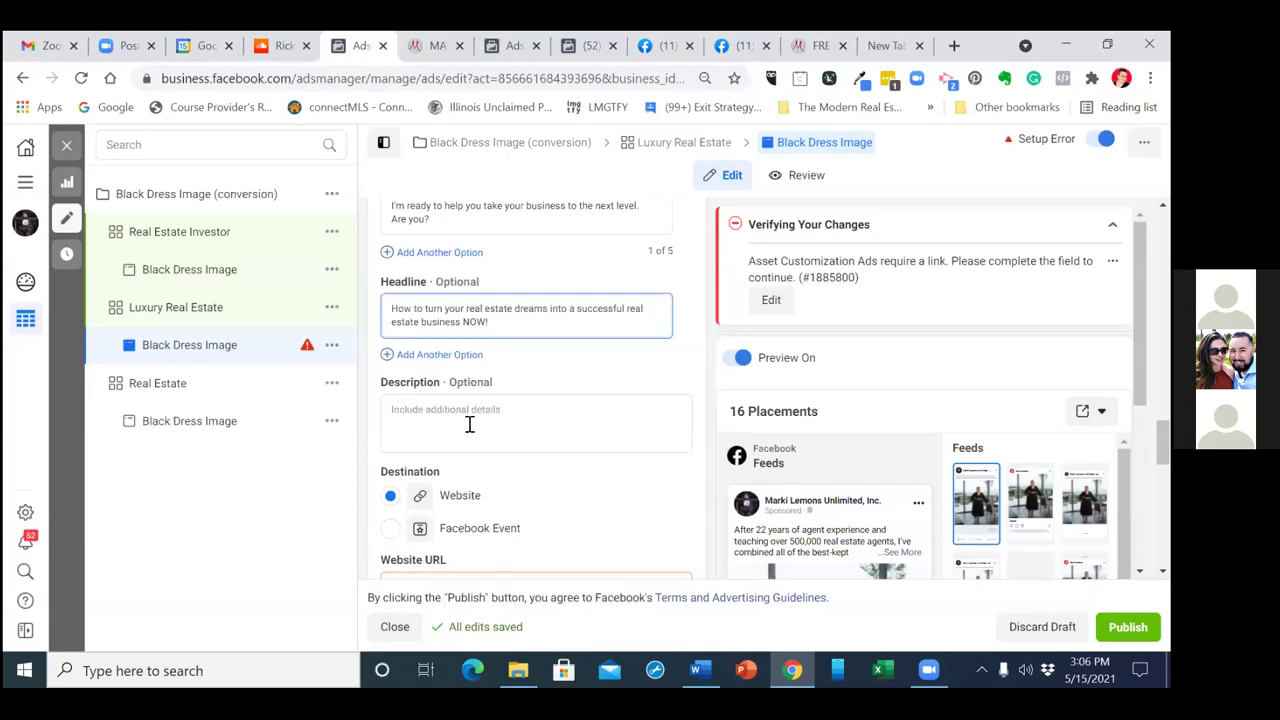
pyautogui.click(469, 424)
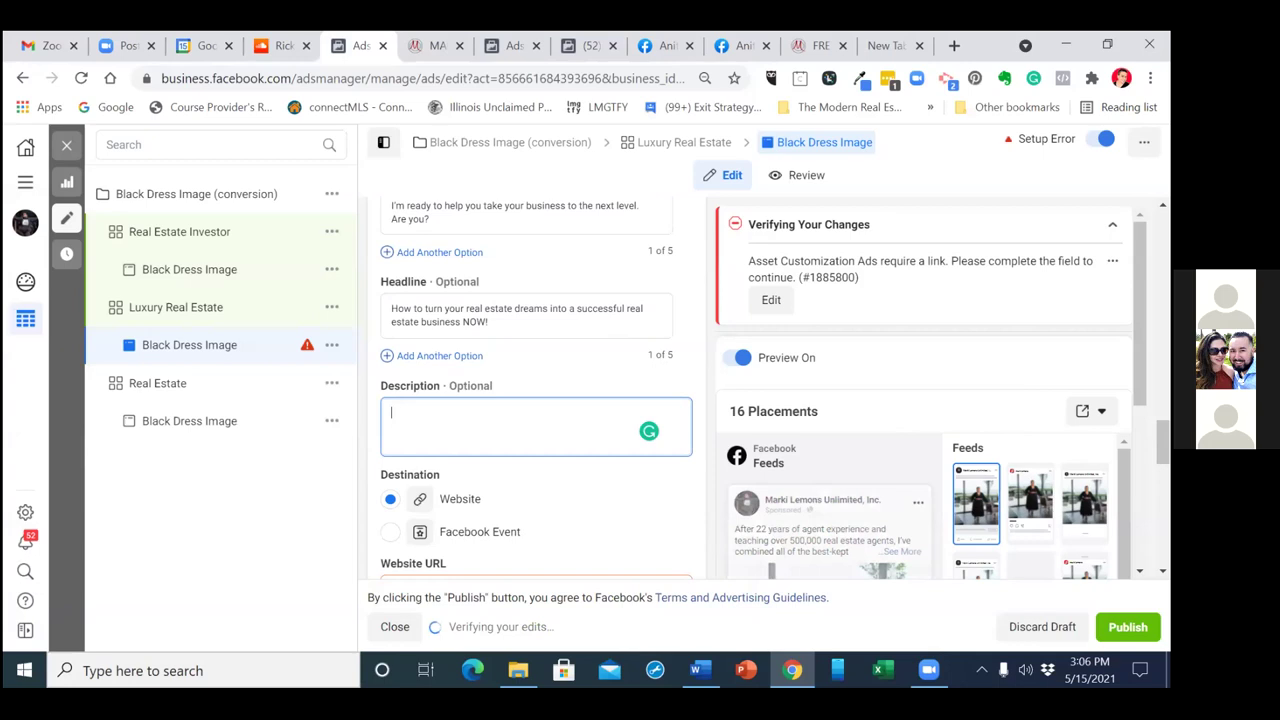
pyautogui.scroll(-1, 536, 400)
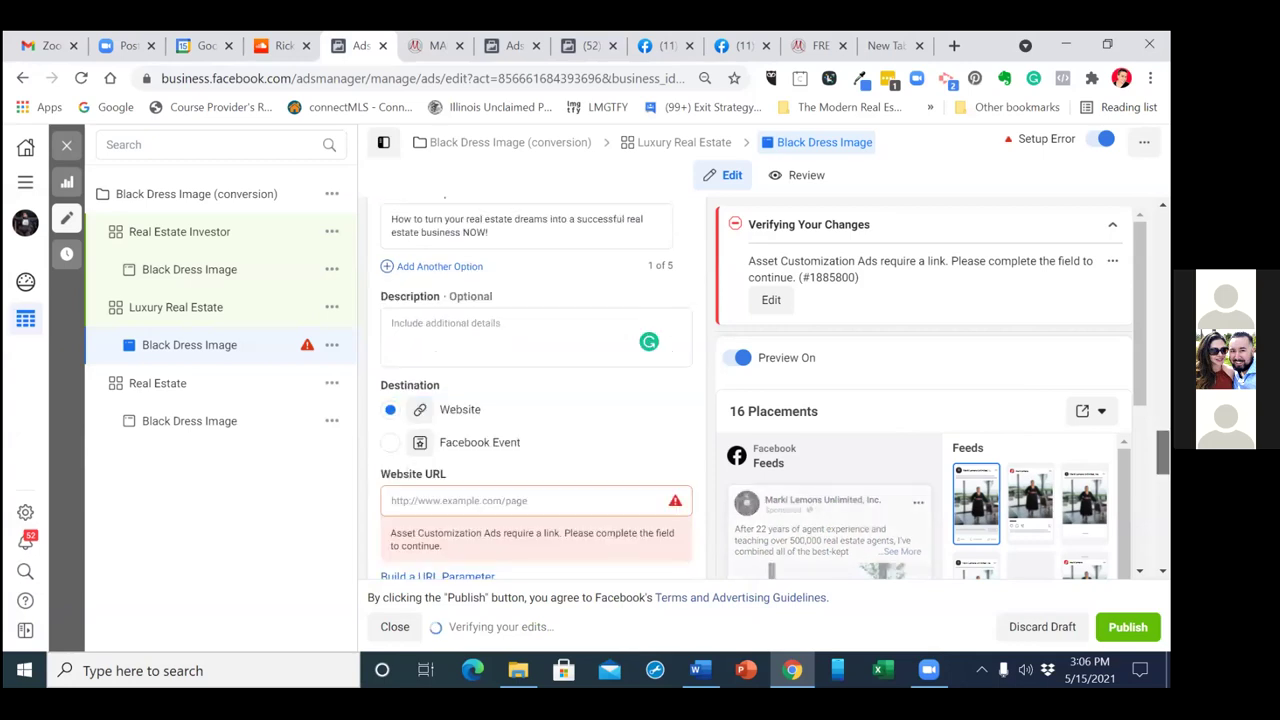
pyautogui.scroll(-1, 536, 400)
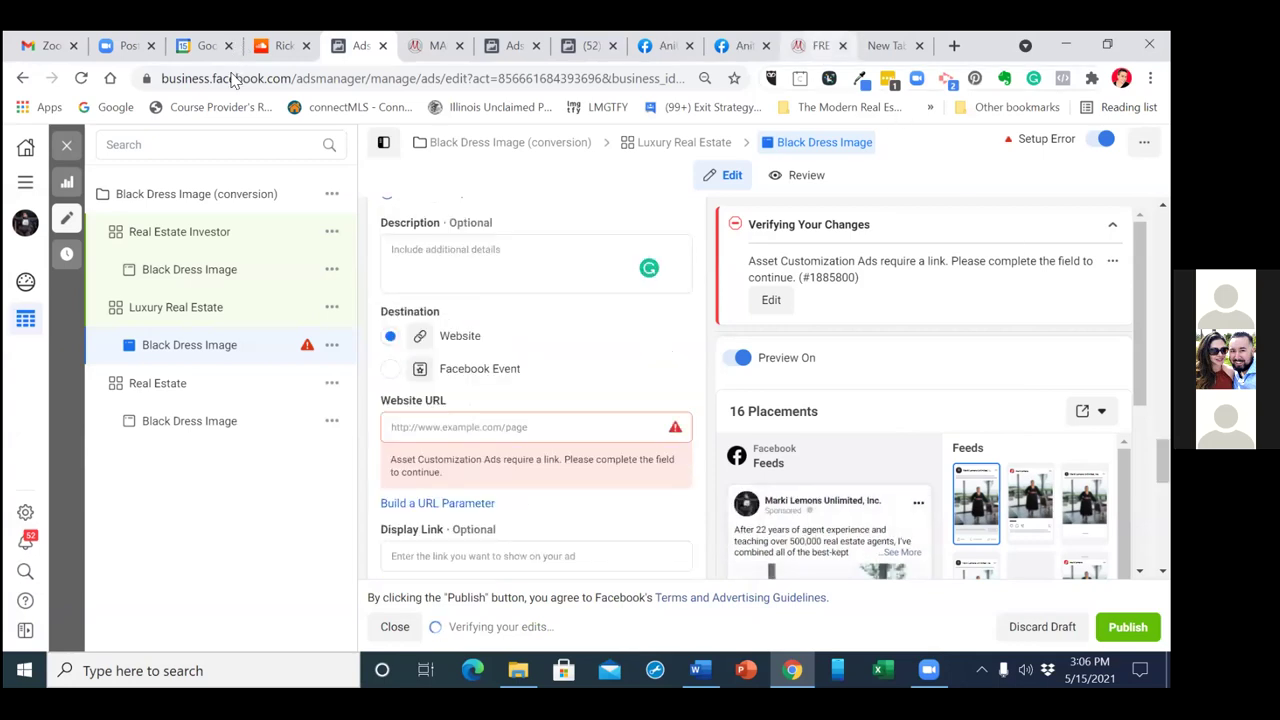
pyautogui.hotkey('ctrl', 'Tab')
pyautogui.rightClick(232, 80)
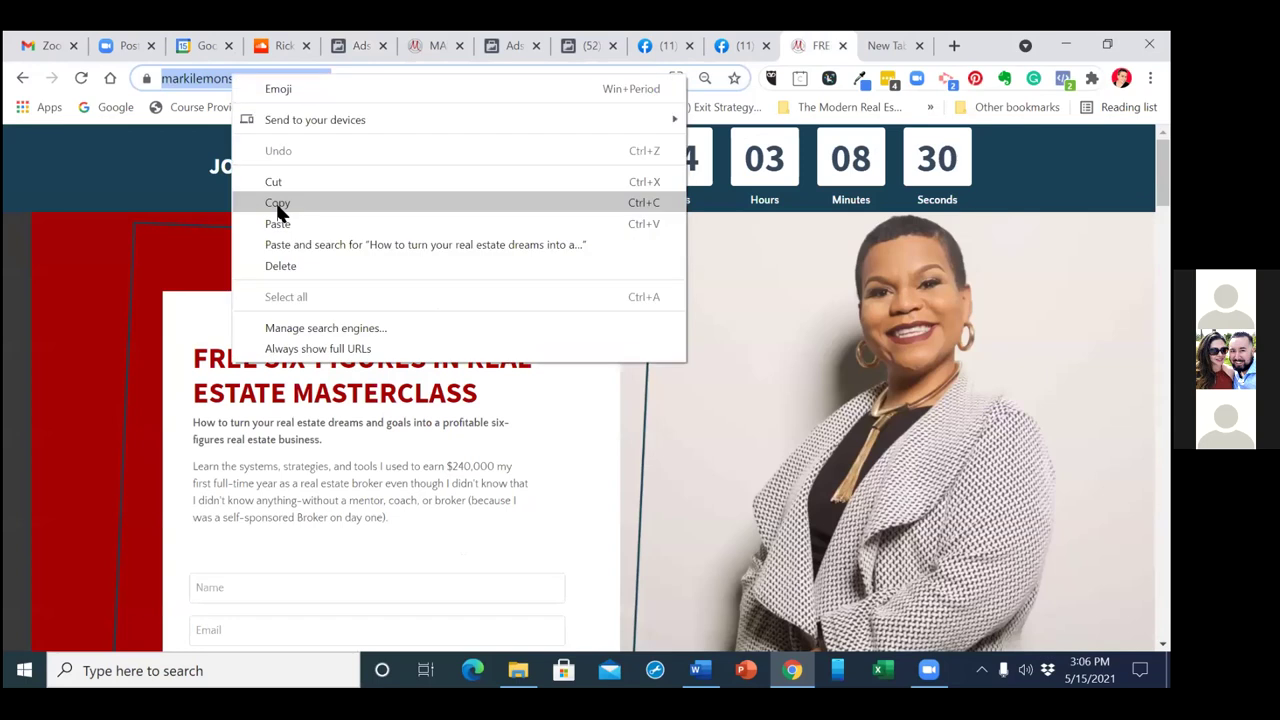
pyautogui.click(277, 207)
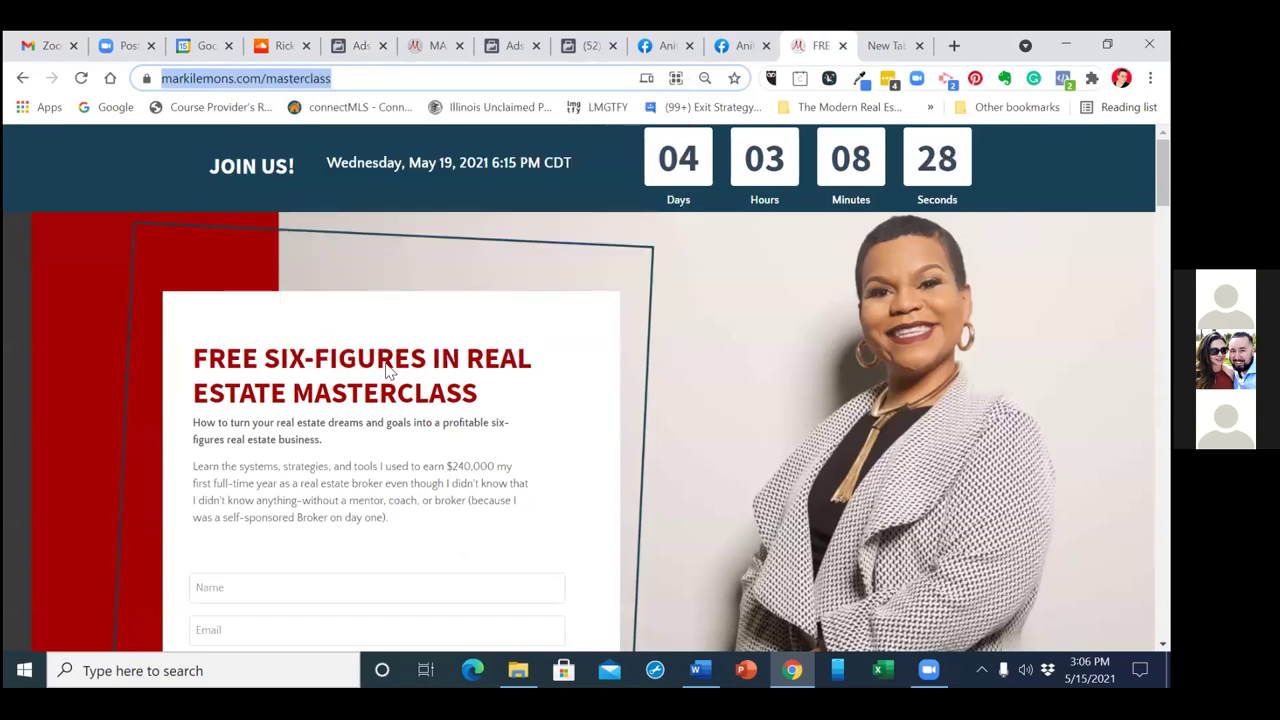
pyautogui.hotkey('ctrl', '5')
pyautogui.click(418, 430)
pyautogui.rightClick(421, 432)
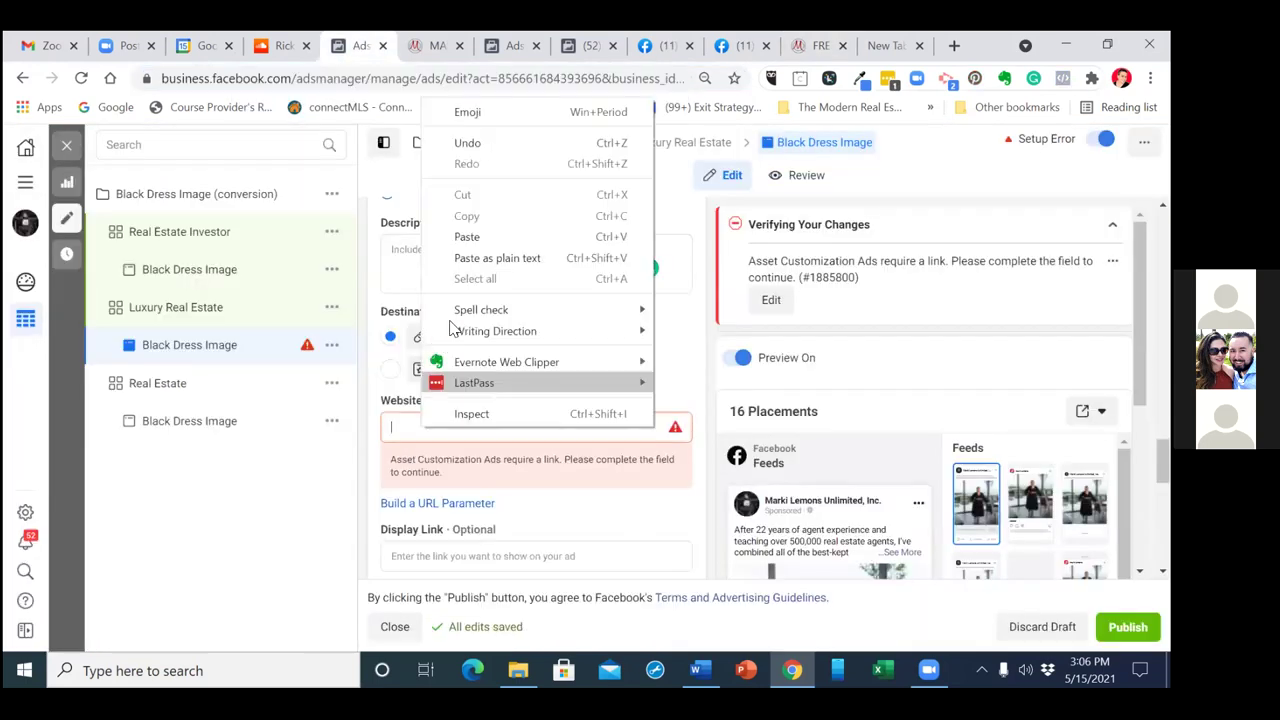
pyautogui.click(471, 240)
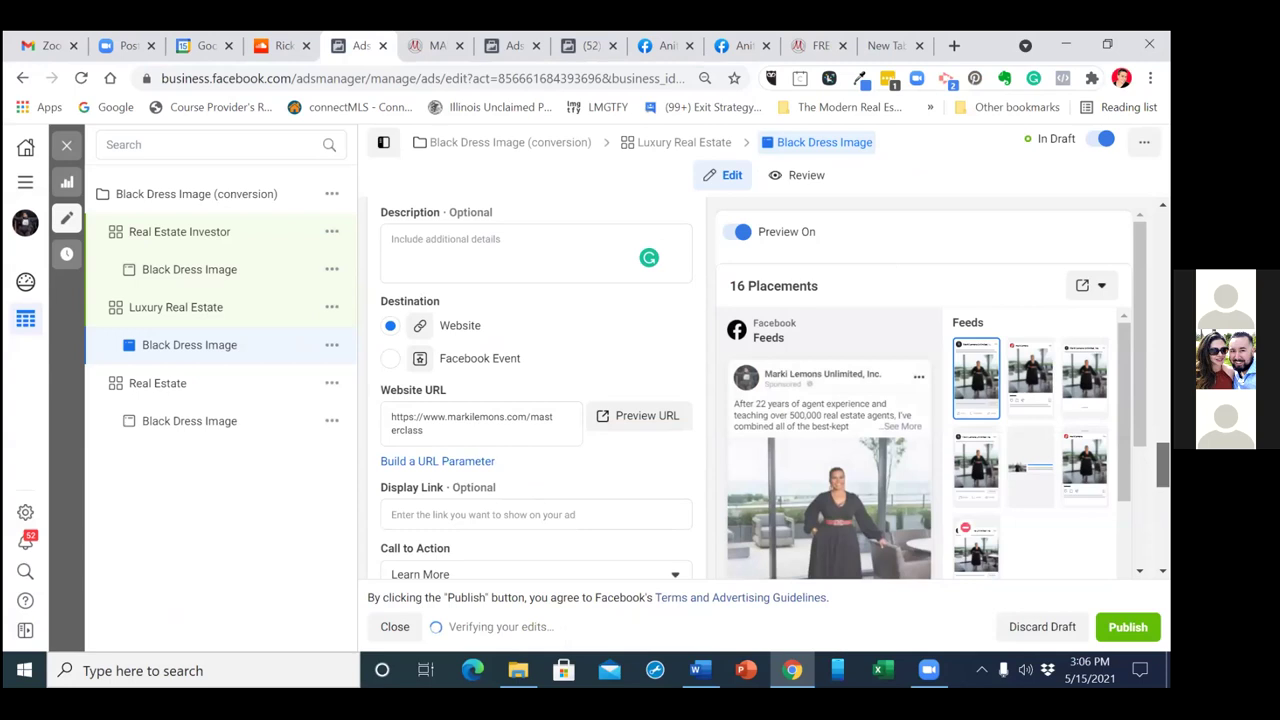
# Review the ad's call to action, languages, tracking settings and Facebook feed preview
pyautogui.scroll(-1, 536, 400)
pyautogui.scroll(-1, 536, 390)
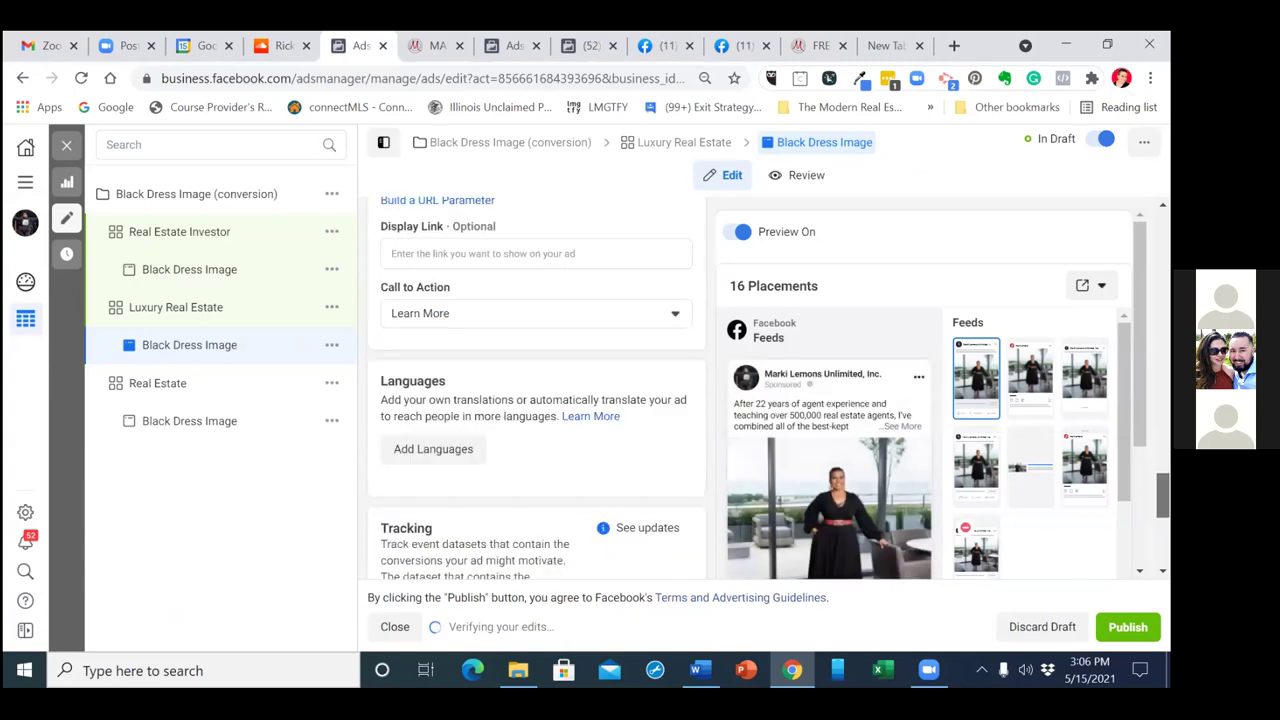
pyautogui.scroll(-1, 536, 390)
pyautogui.scroll(-1, 536, 390)
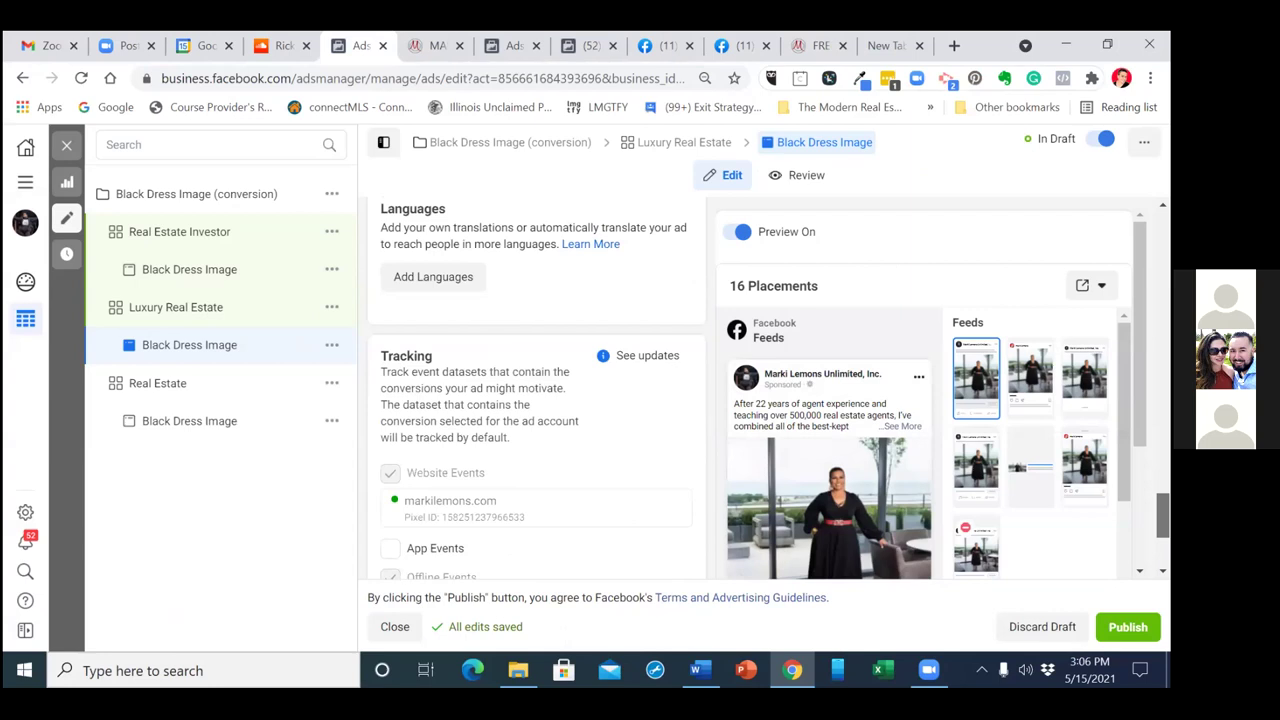
pyautogui.scroll(-2, 536, 390)
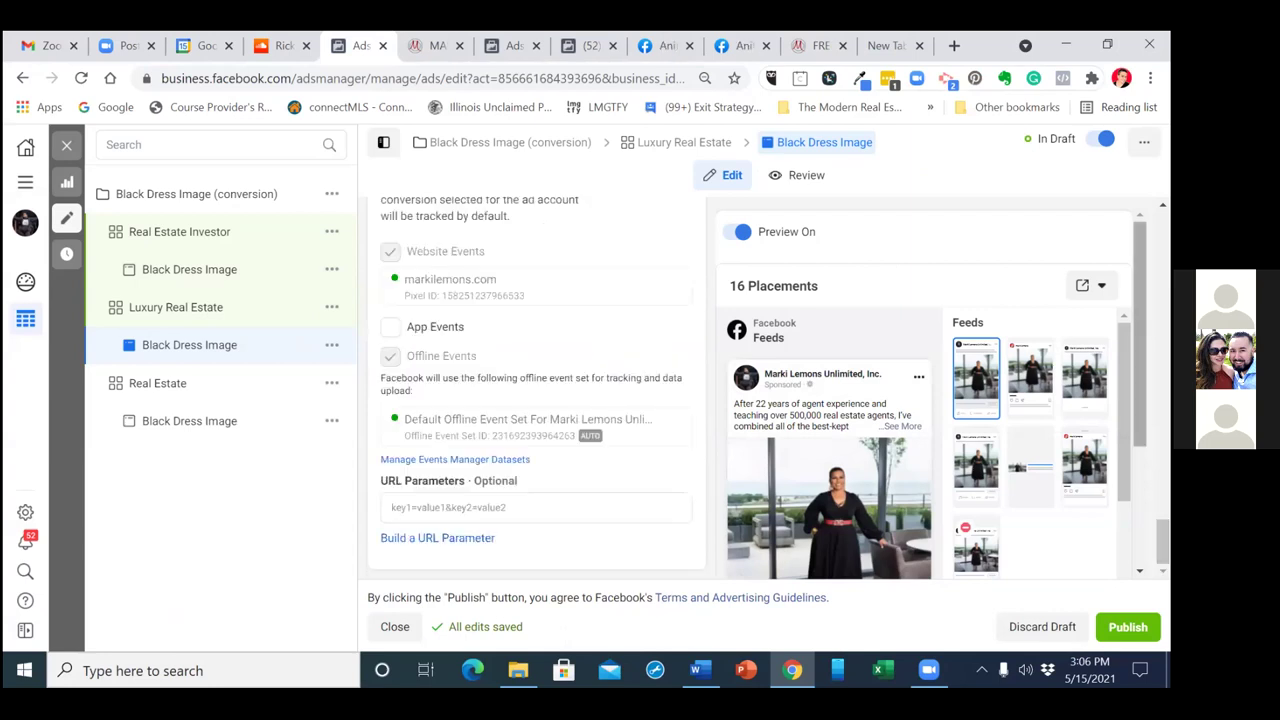
pyautogui.scroll(-1, 930, 400)
pyautogui.scroll(-2, 930, 390)
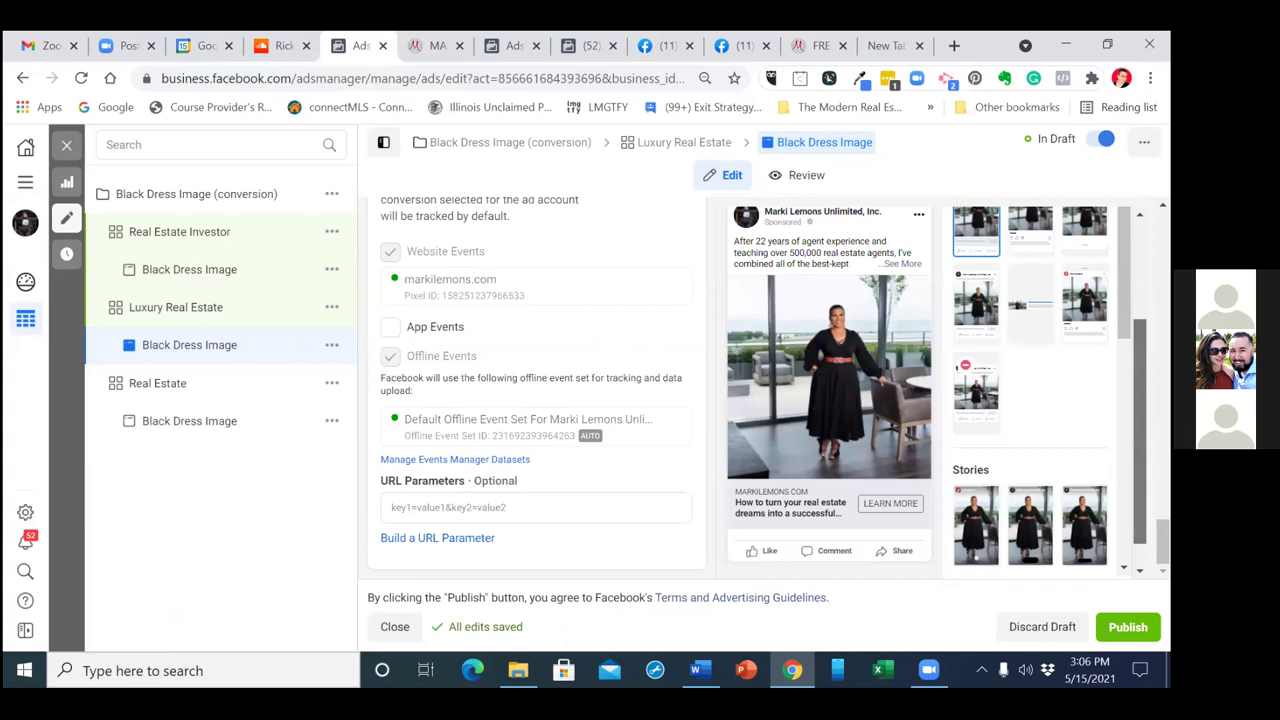
pyautogui.scroll(3, 930, 400)
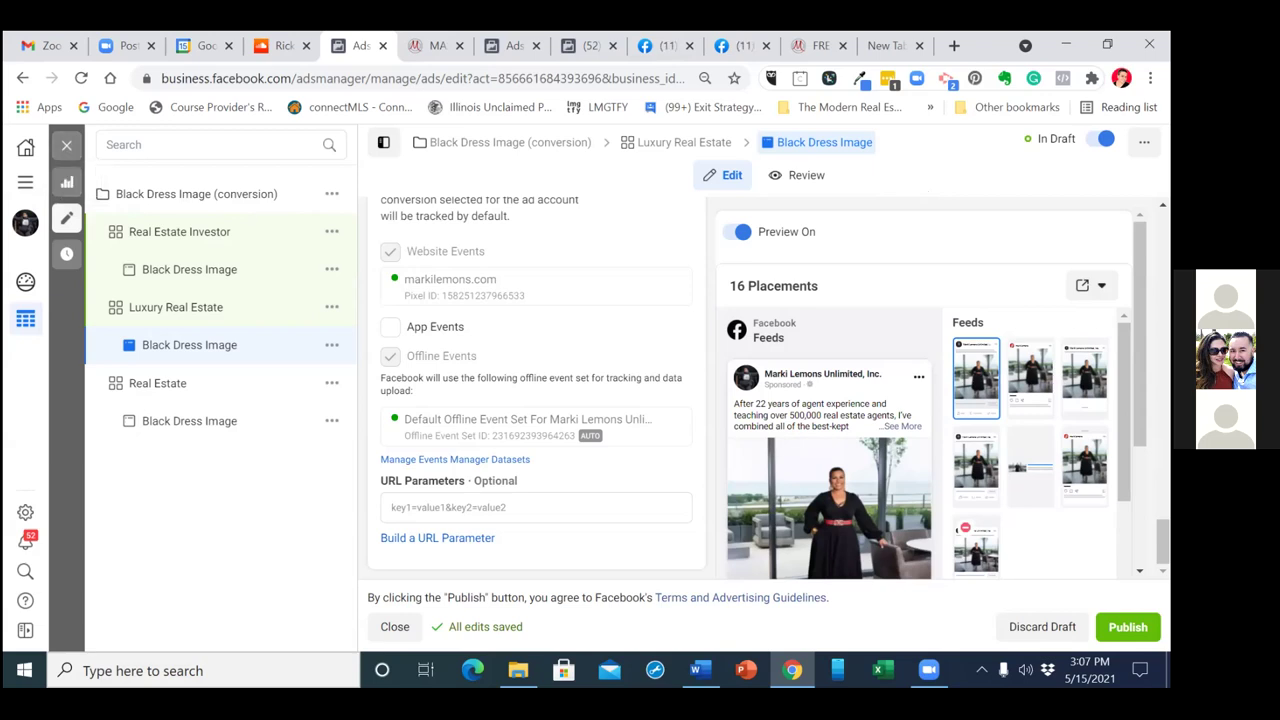
pyautogui.scroll(2, 537, 390)
pyautogui.scroll(4, 537, 390)
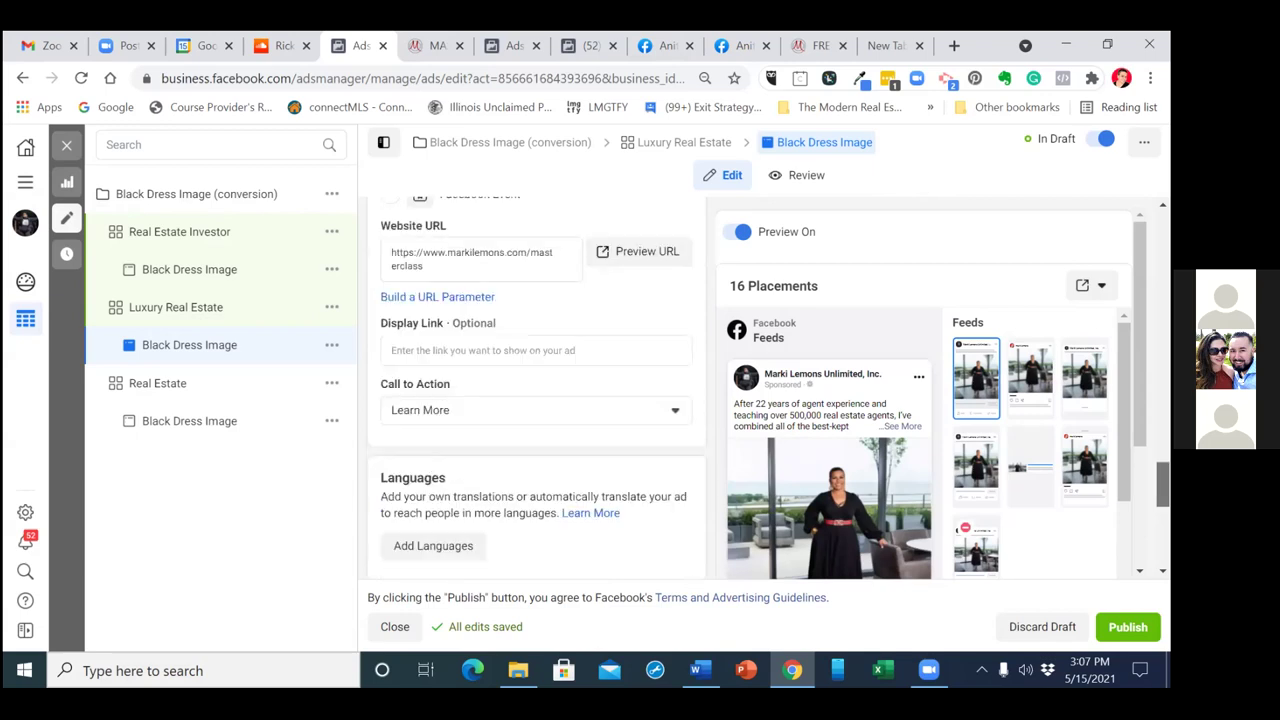
pyautogui.scroll(1, 537, 390)
pyautogui.scroll(1, 537, 390)
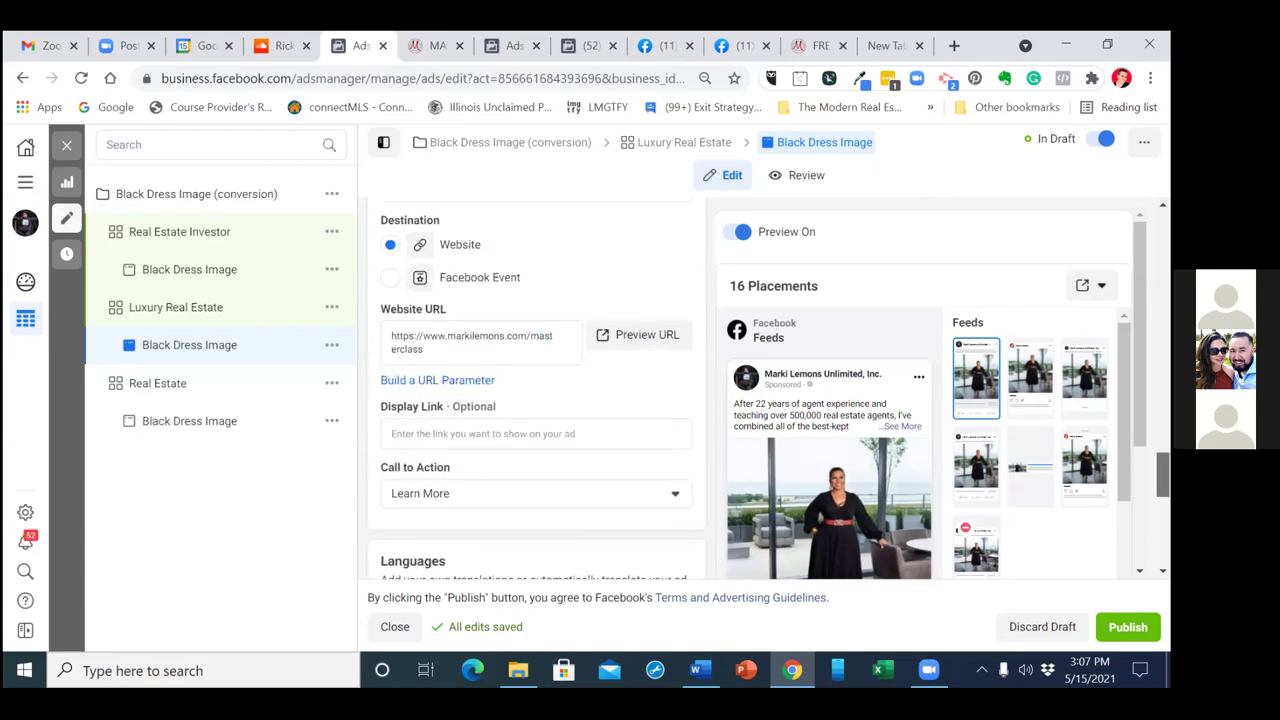
pyautogui.scroll(2, 537, 390)
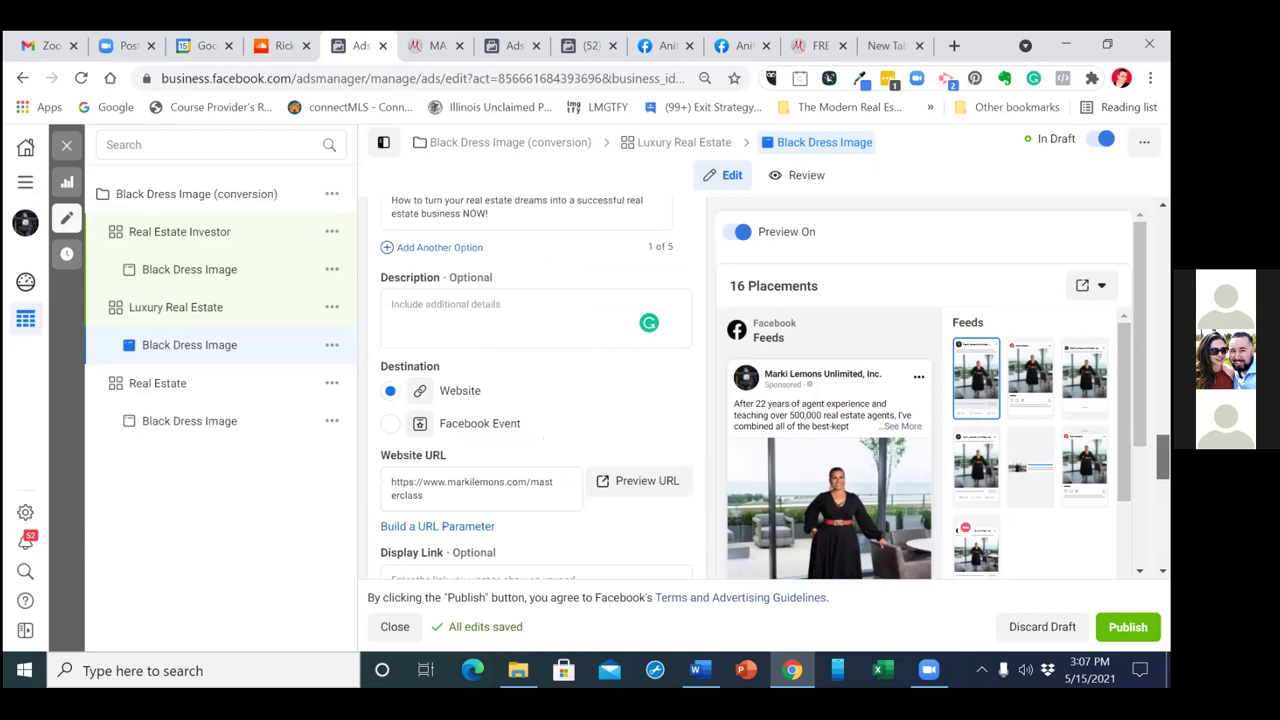
# Set the Luxury Real Estate ad's display link to markilemons.com
pyautogui.scroll(-1, 713, 498)
pyautogui.scroll(-1, 473, 450)
pyautogui.click(485, 412)
pyautogui.write('m')
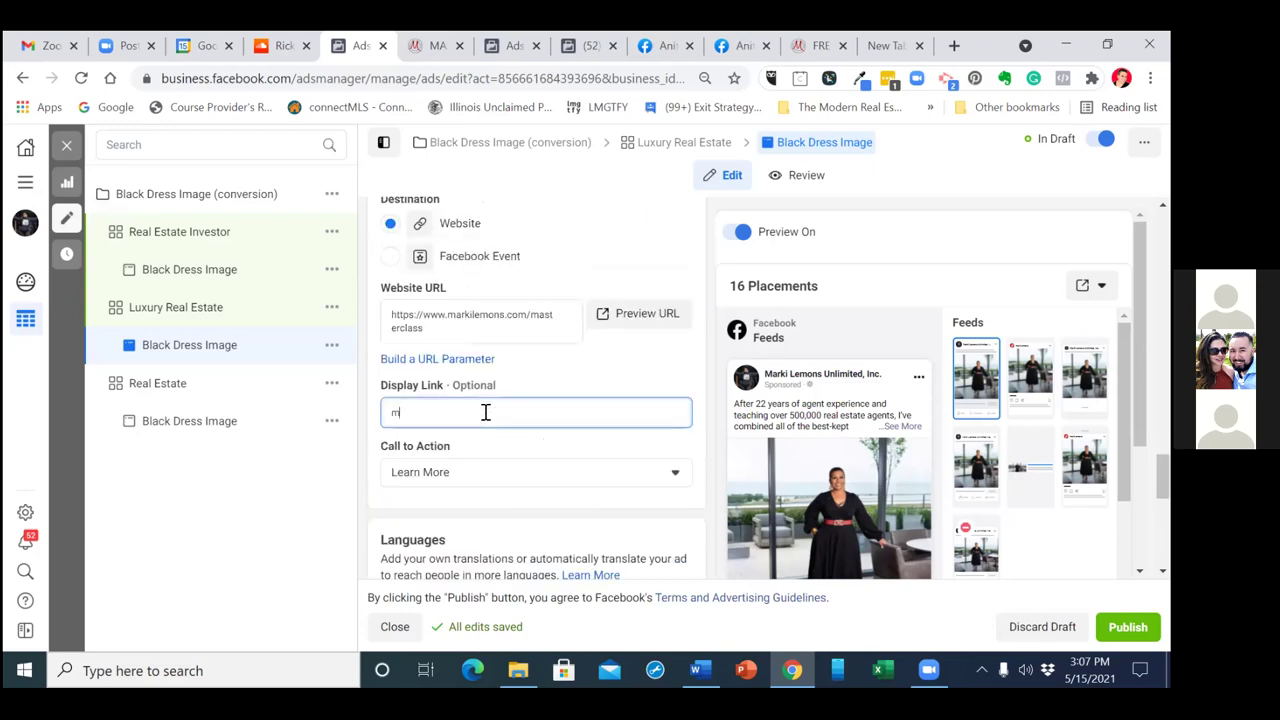
pyautogui.write('arkilemons')
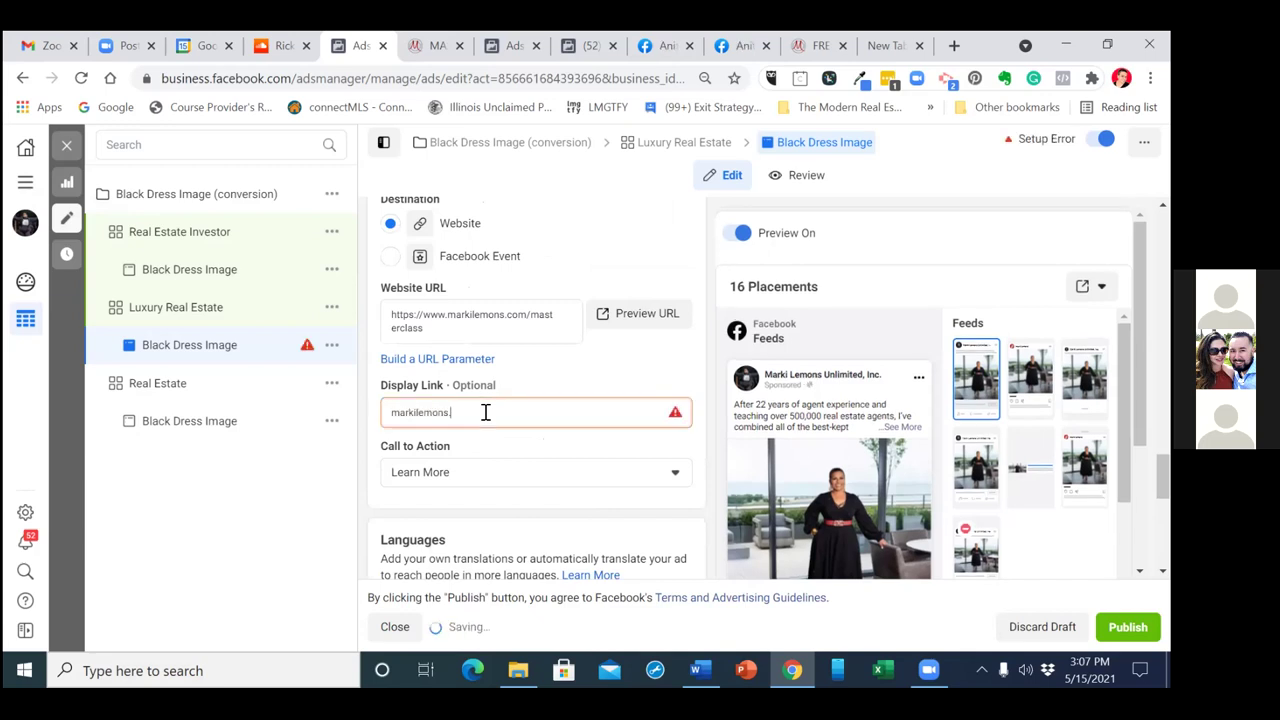
pyautogui.write('.com')
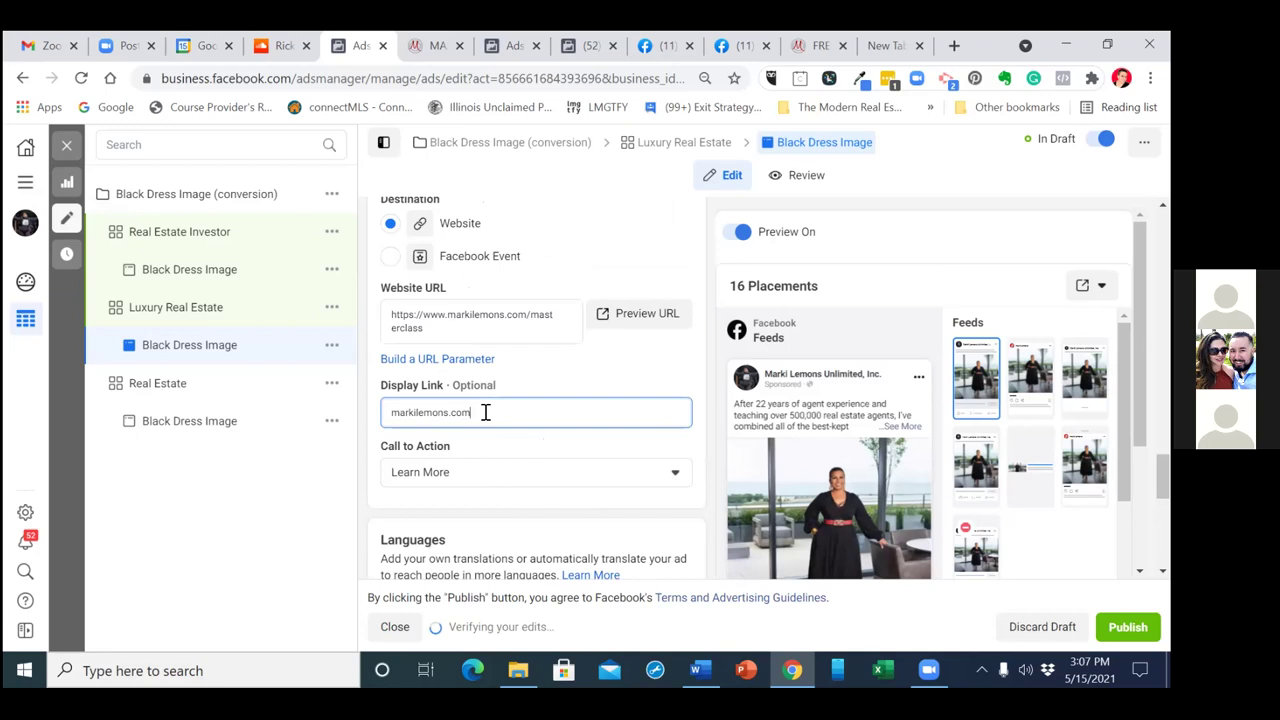
# Close the ad editor without publishing the drafts and deselect the Luxury Real Estate ad
pyautogui.click(70, 148)
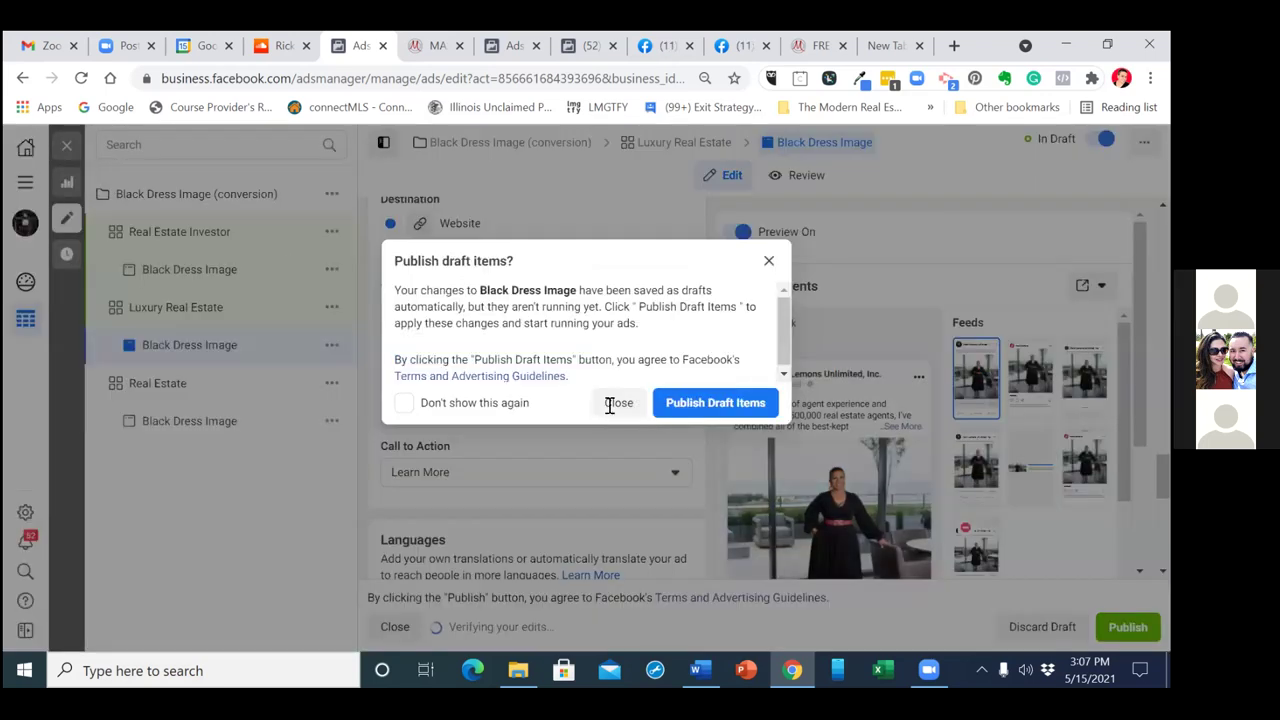
pyautogui.click(615, 403)
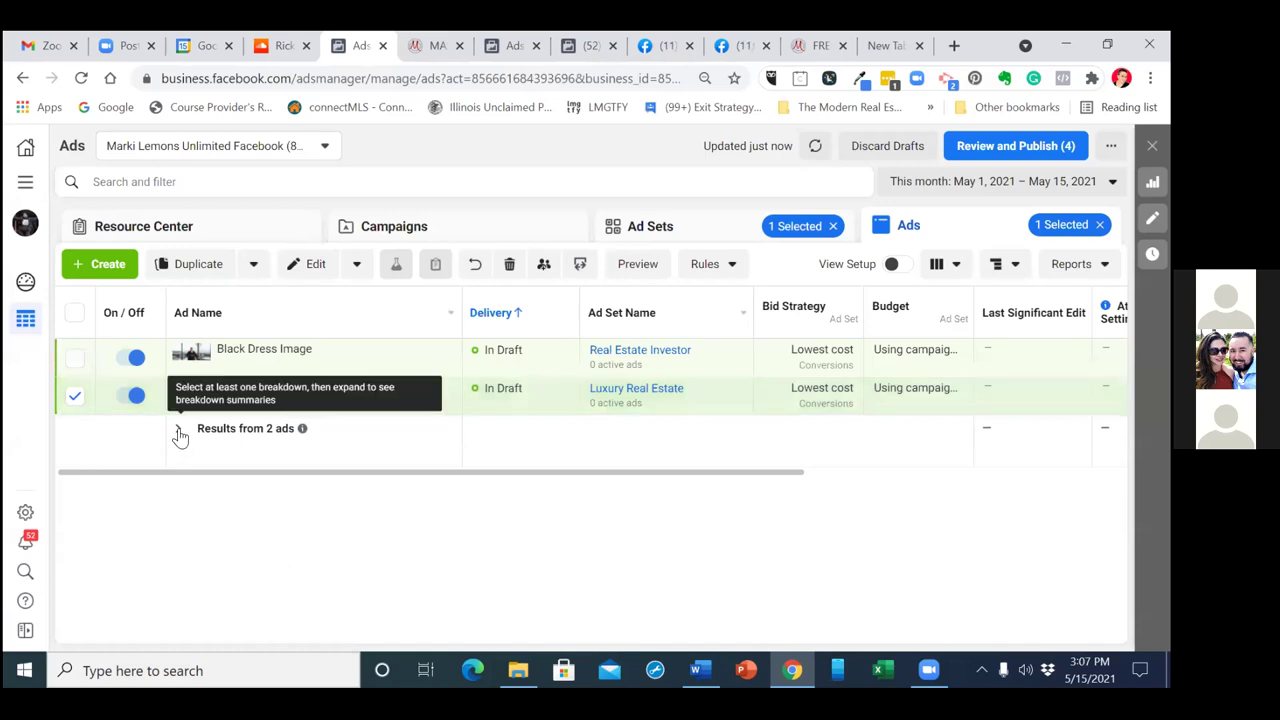
pyautogui.click(72, 398)
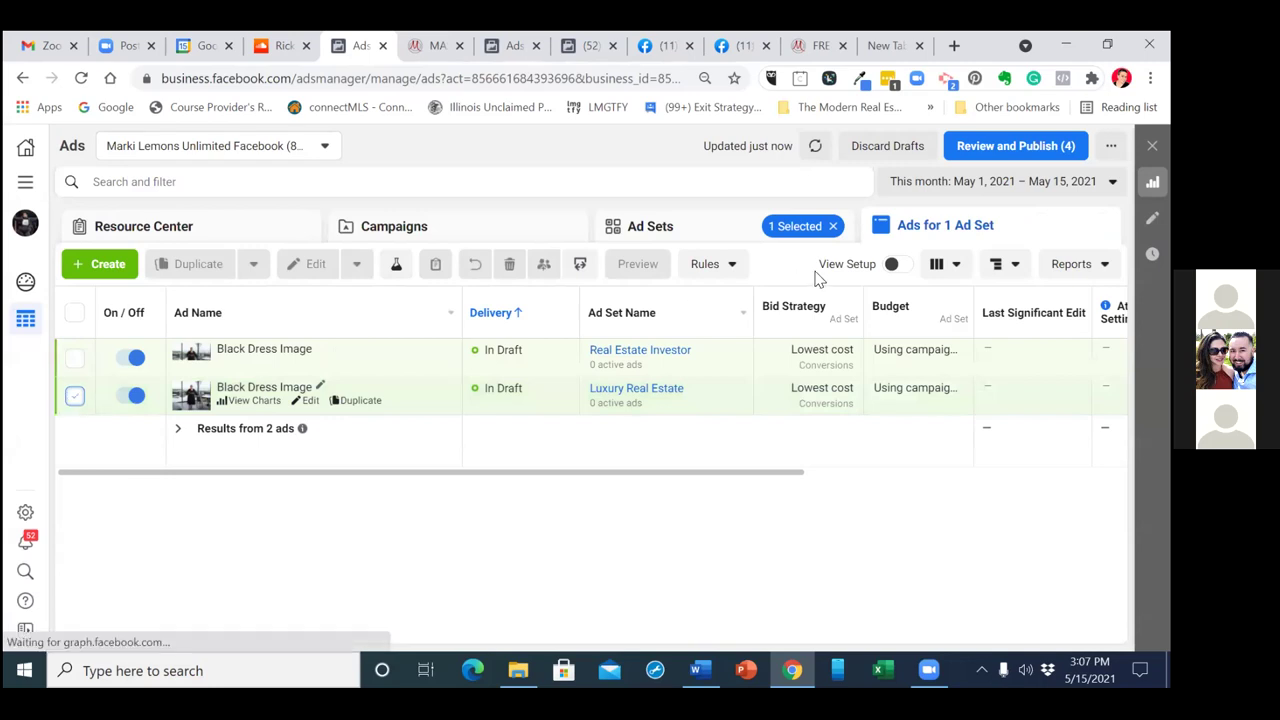
# Turn off the Special Category Look A Likes - Cities ad set and check its ad before returning to the ad sets
pyautogui.click(696, 231)
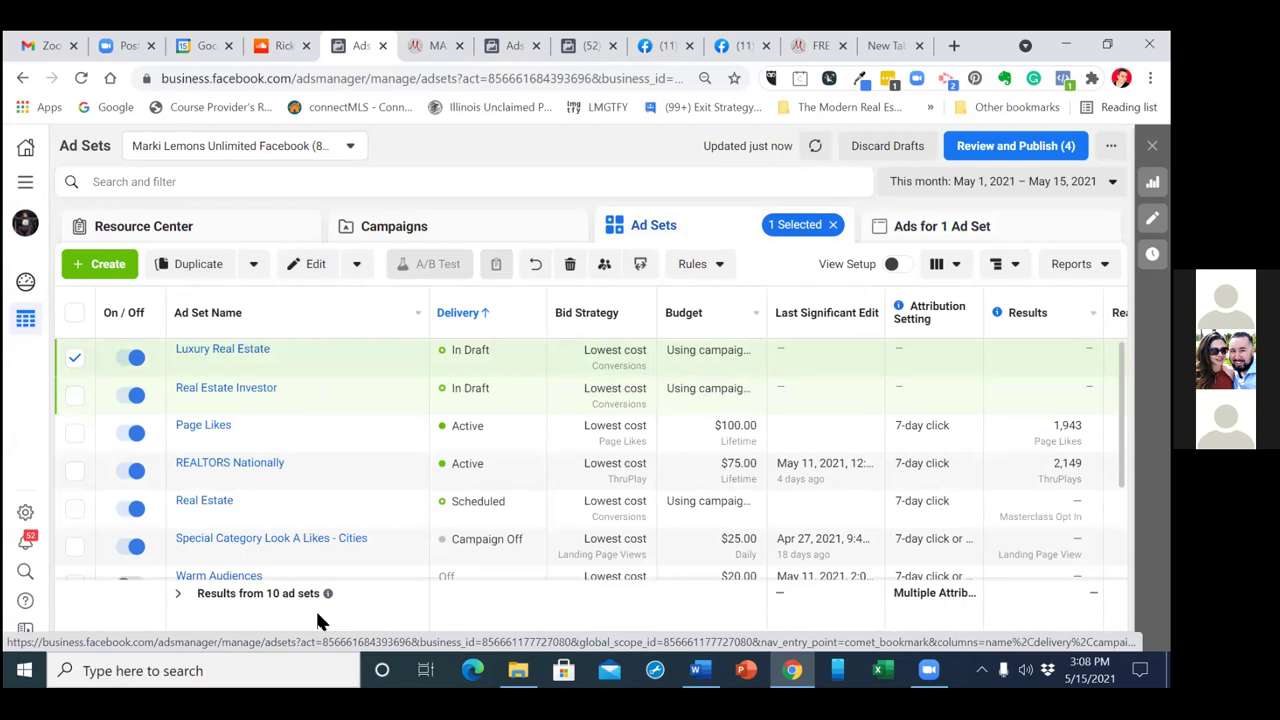
pyautogui.click(120, 550)
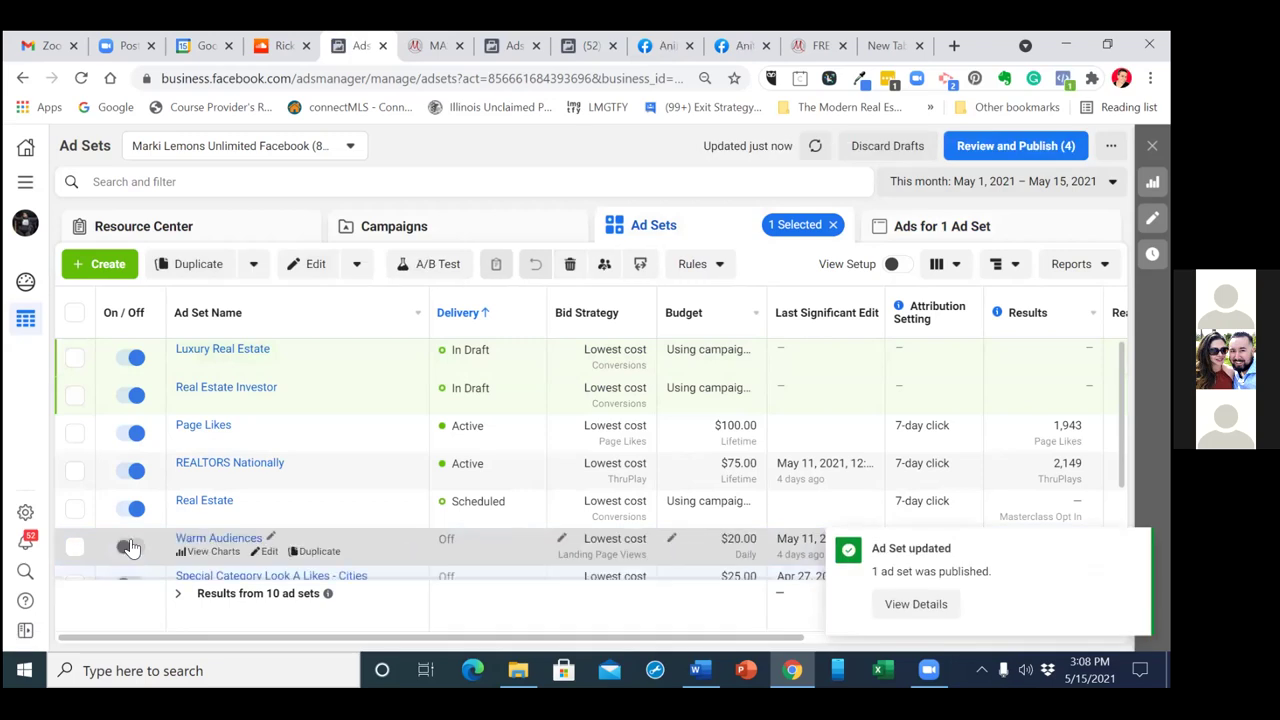
pyautogui.click(925, 228)
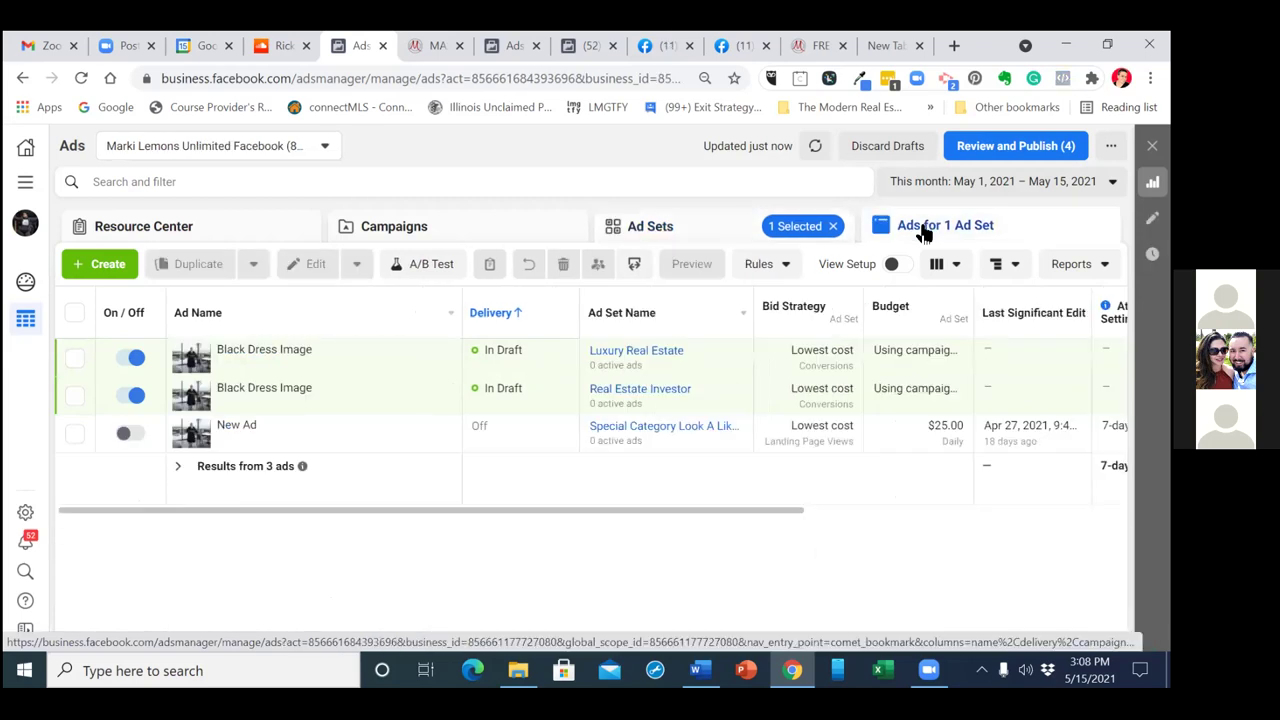
pyautogui.click(683, 236)
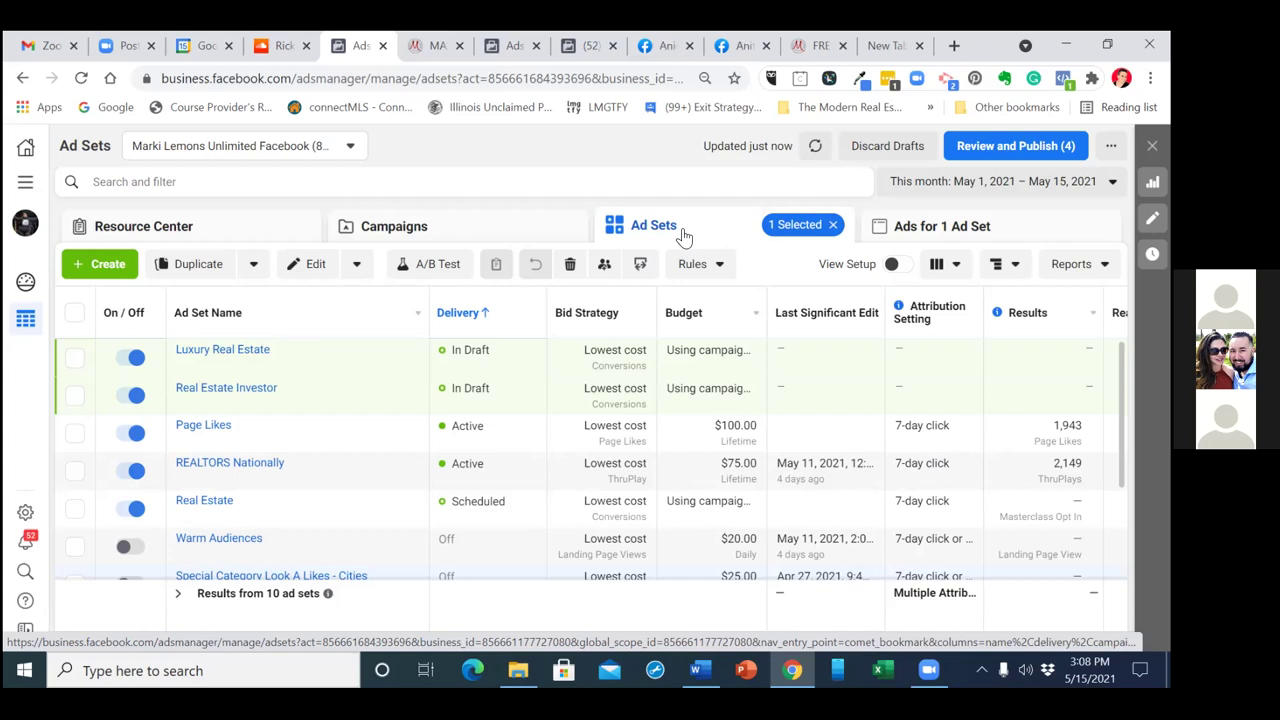
# Select the Black Dress Image (conversion) campaign and list only its ad sets
pyautogui.click(497, 233)
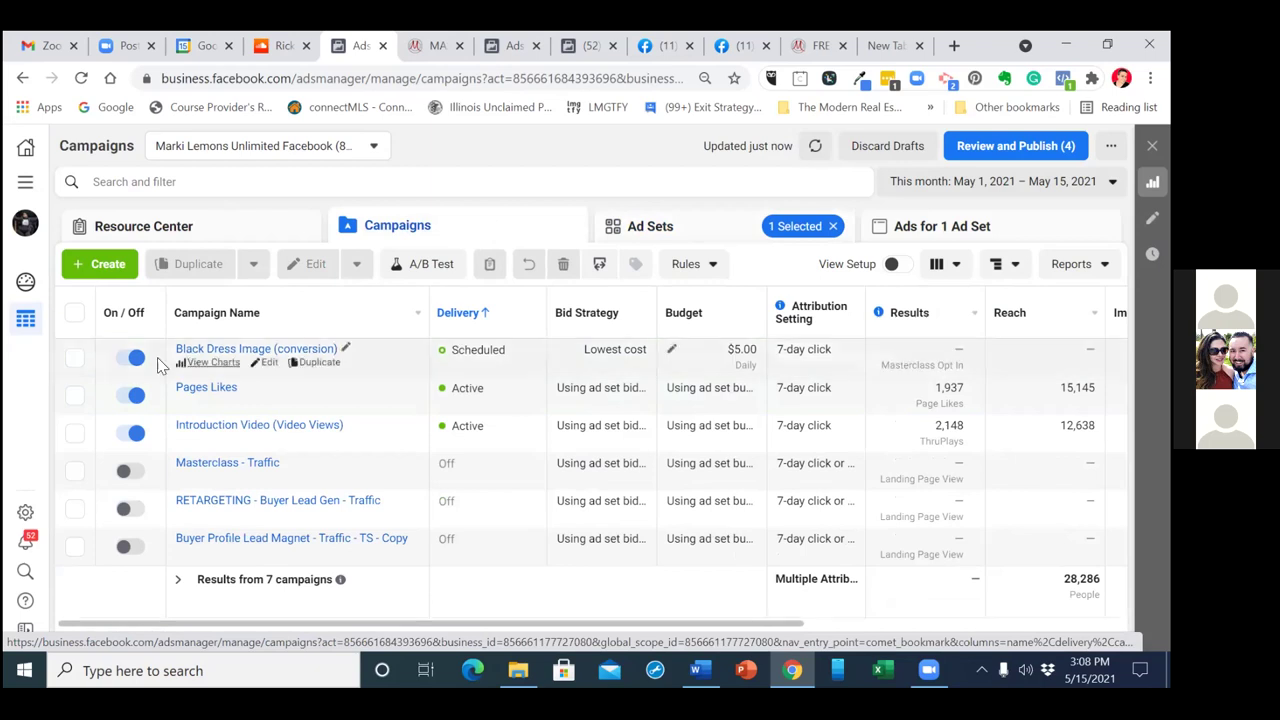
pyautogui.click(75, 358)
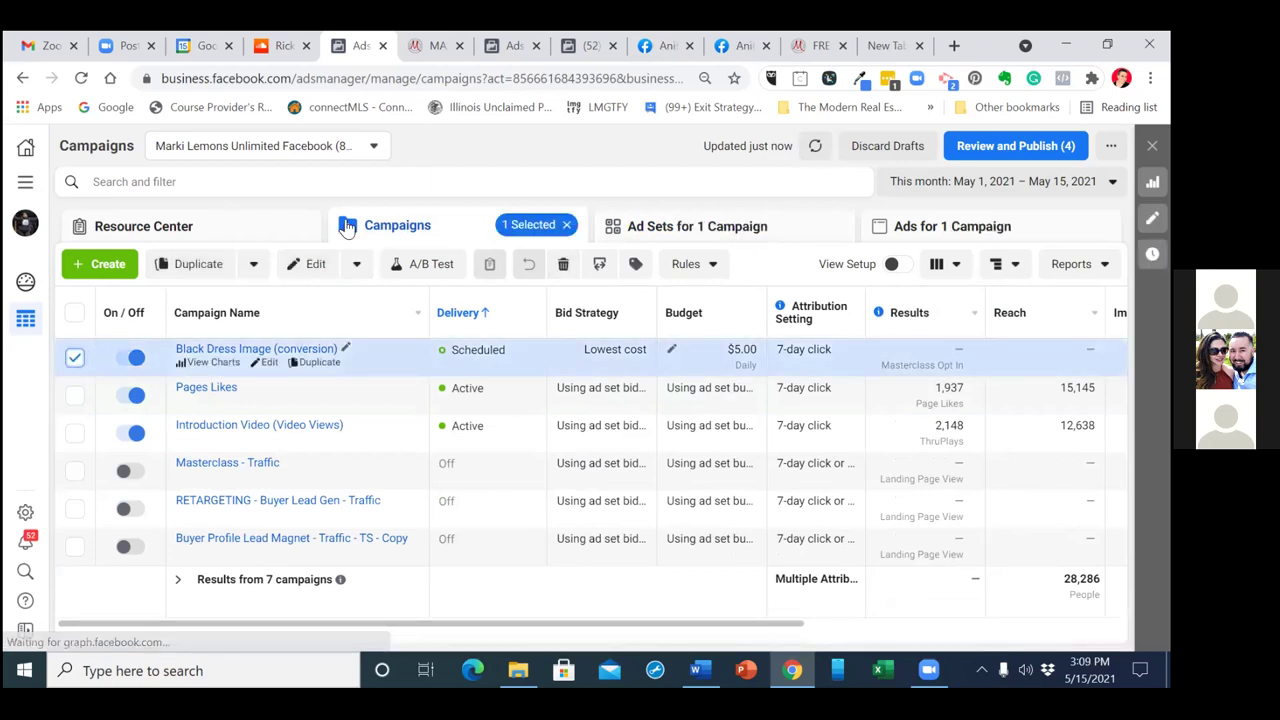
pyautogui.click(690, 230)
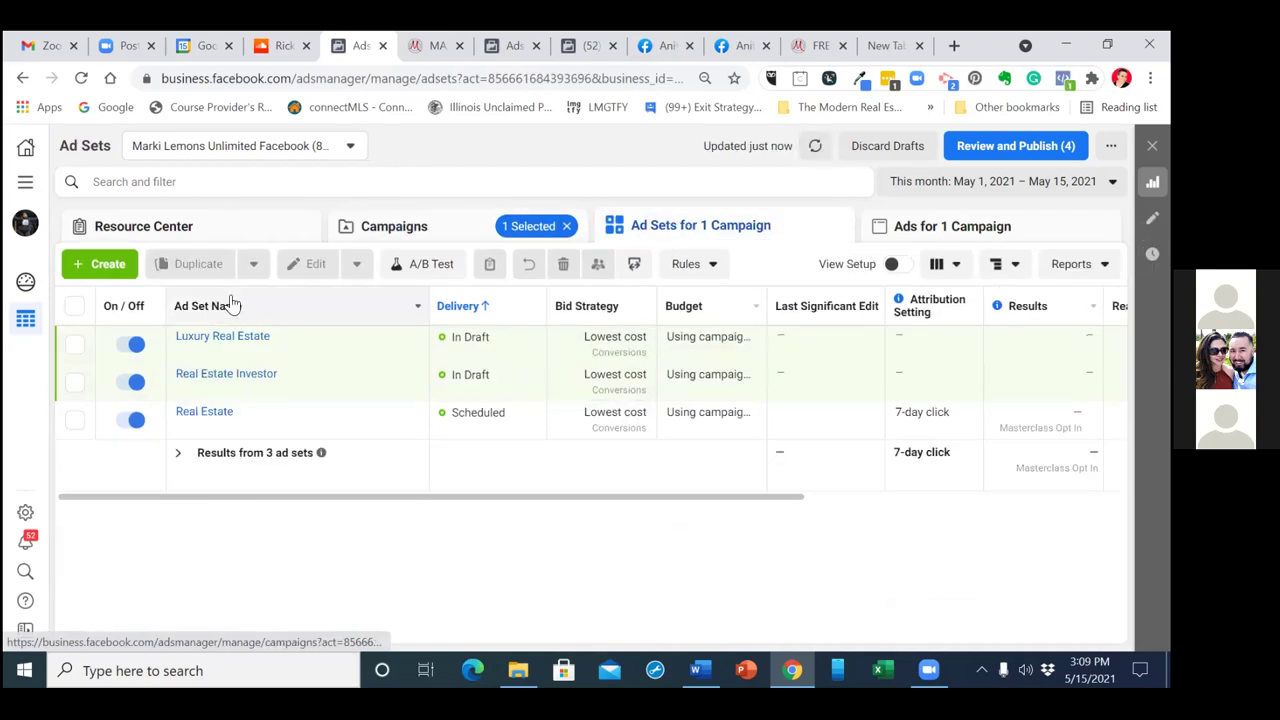
# Create an ad set named Real Estate Broker with an ad named Black Dress Image in the existing Black Dress Image (conversion) campaign
pyautogui.click(98, 268)
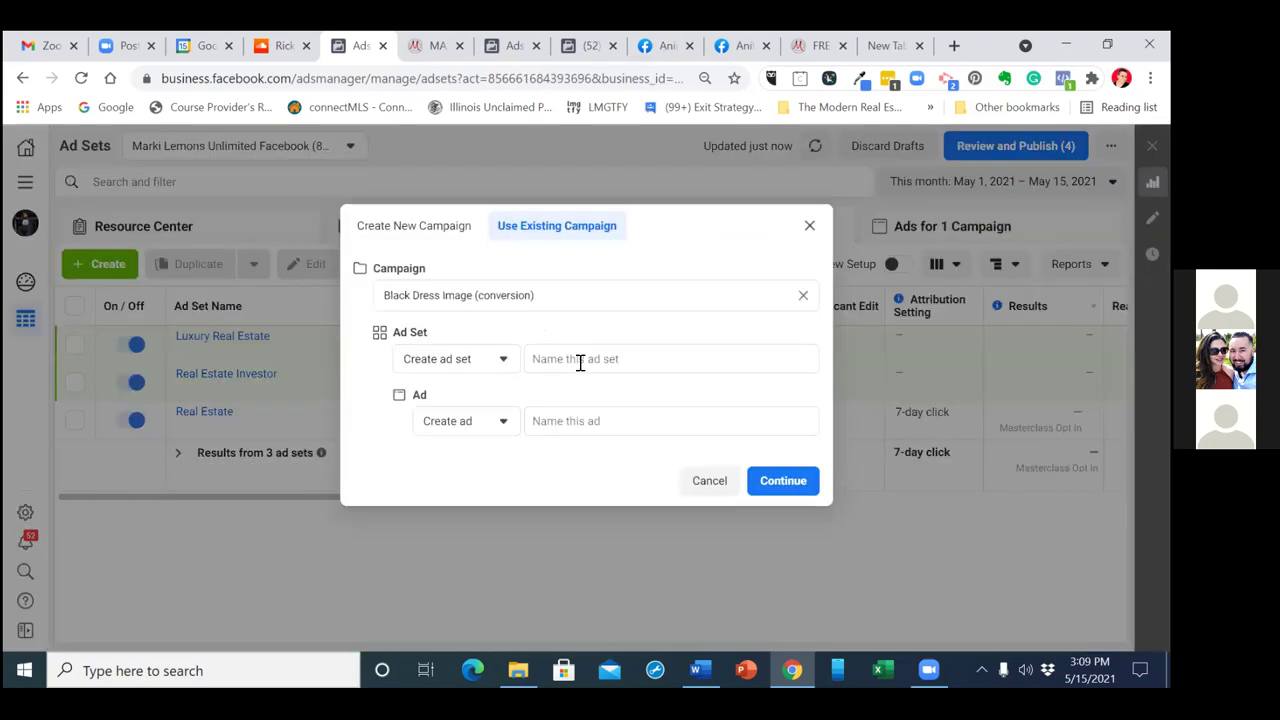
pyautogui.click(580, 360)
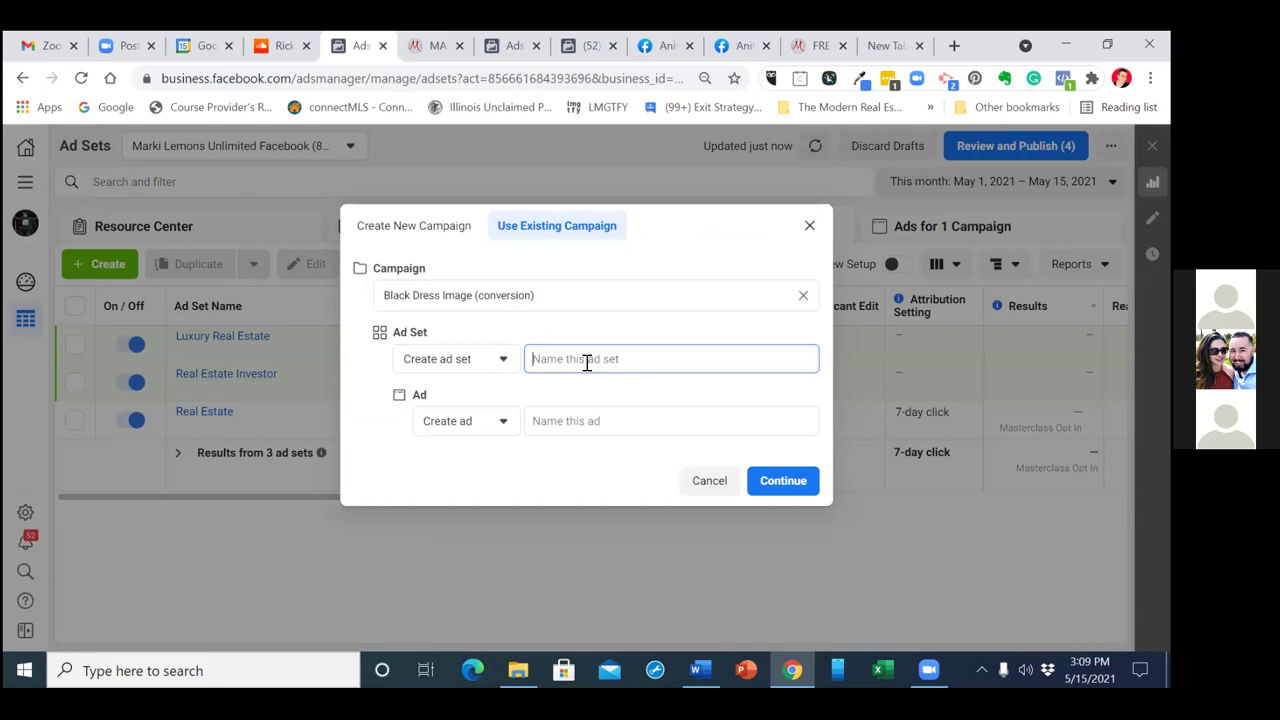
pyautogui.write('Real Estate Broker')
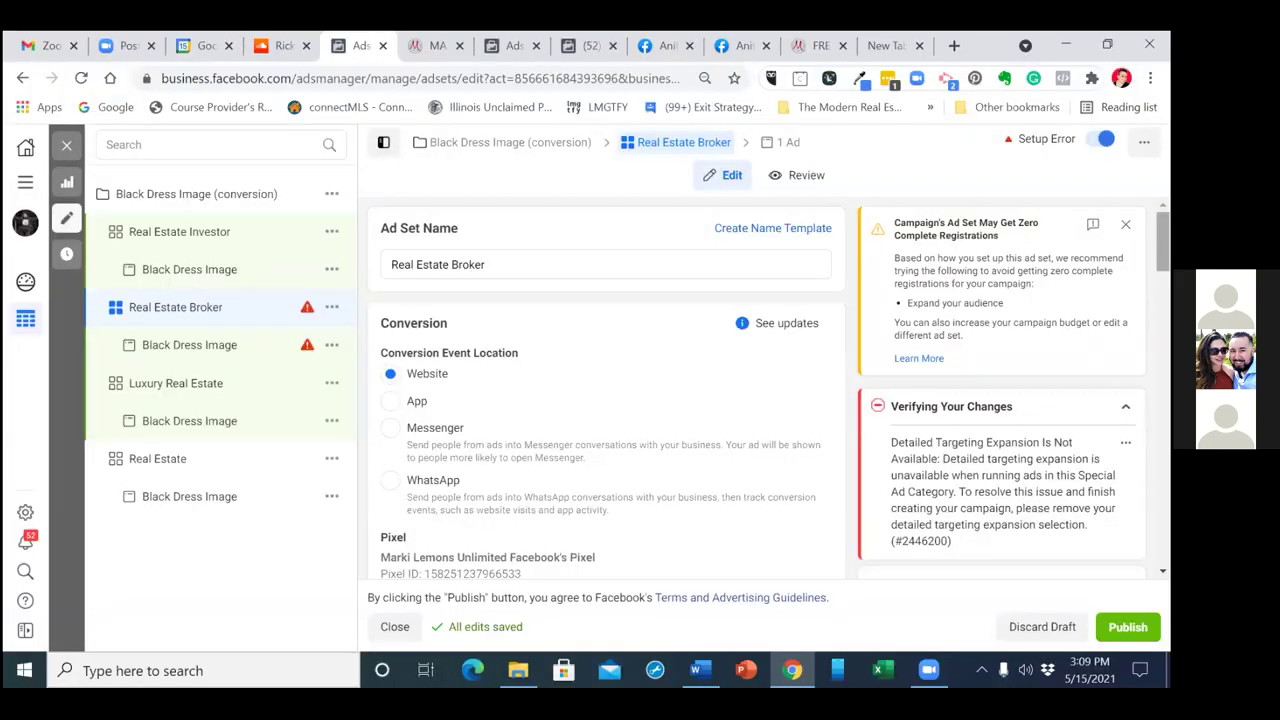
# Schedule the Real Estate Broker ad set to start on May 16, 2021 at 6:00 AM
pyautogui.scroll(-1, 605, 390)
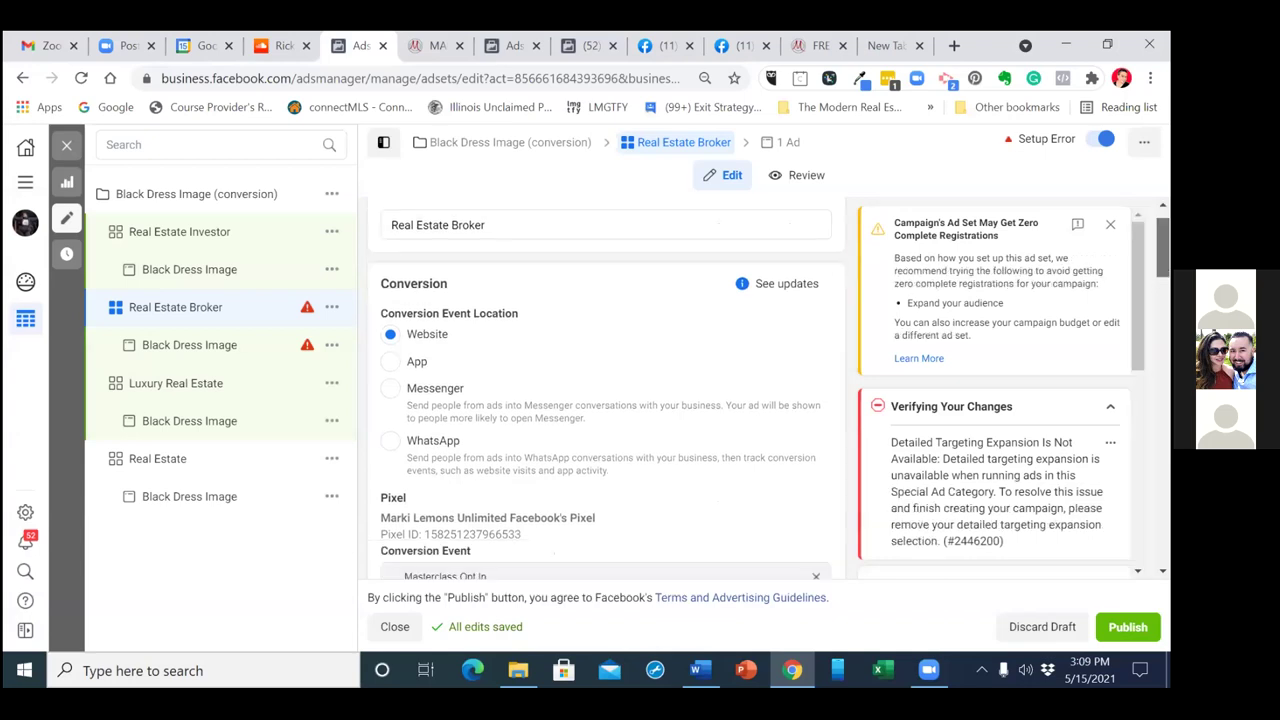
pyautogui.scroll(-1, 605, 390)
pyautogui.scroll(-1, 605, 390)
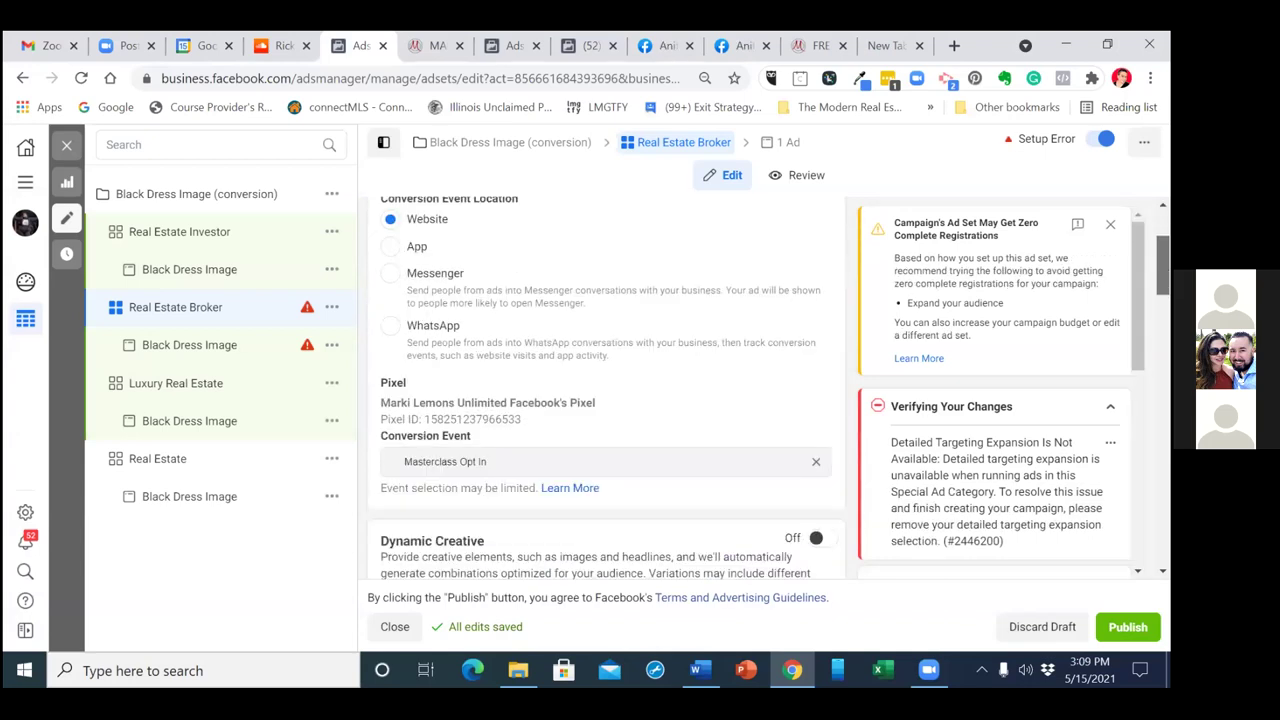
pyautogui.scroll(-1, 605, 390)
pyautogui.scroll(-1, 605, 390)
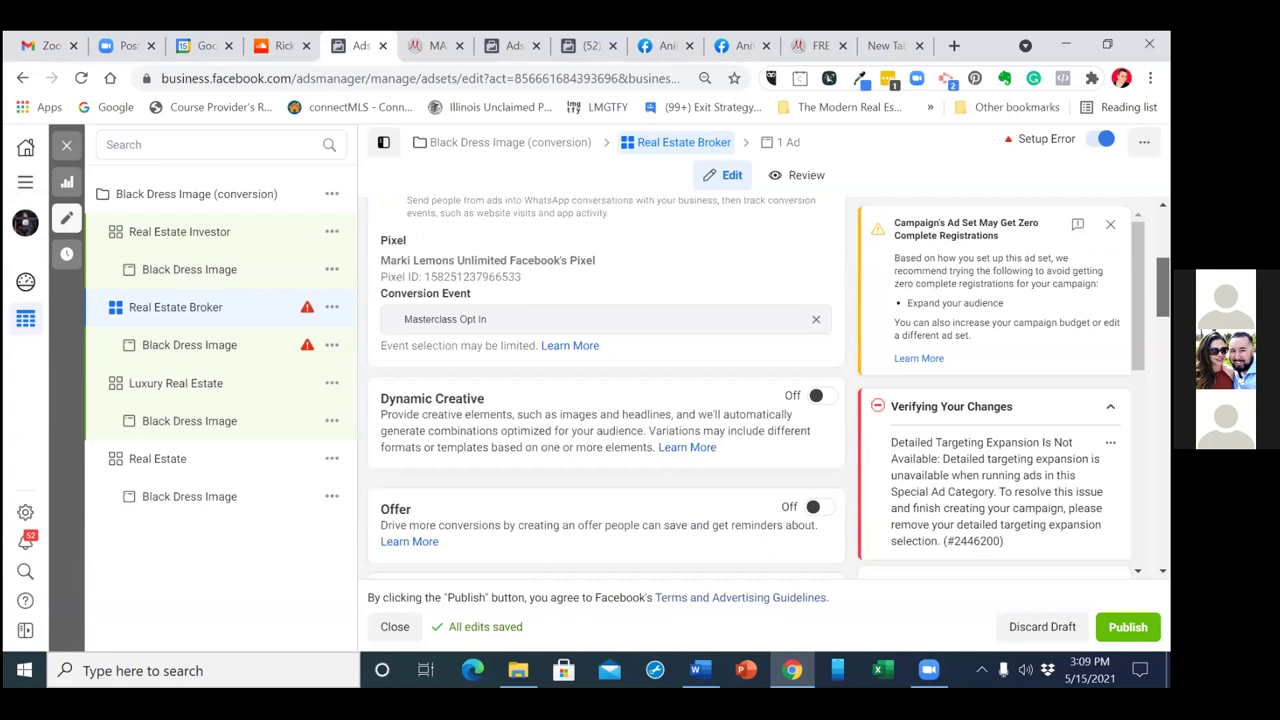
pyautogui.scroll(-2, 605, 390)
pyautogui.scroll(-2, 637, 396)
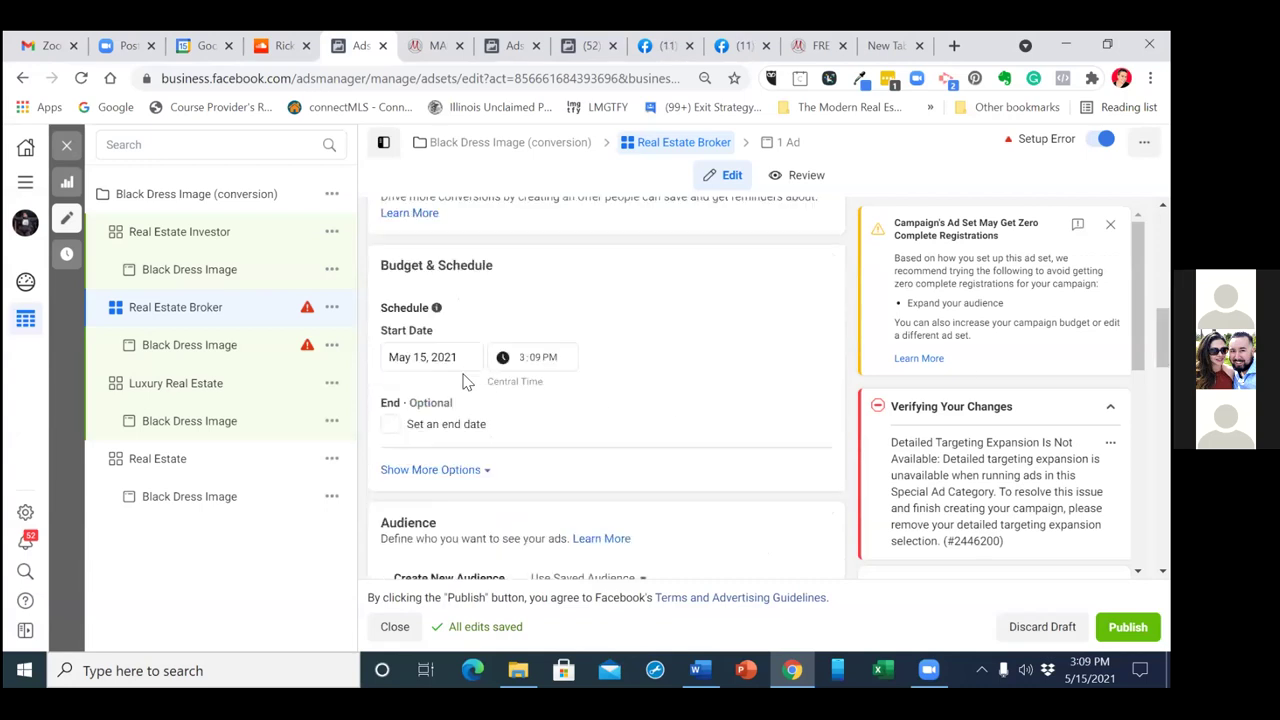
pyautogui.click(423, 357)
pyautogui.click(400, 503)
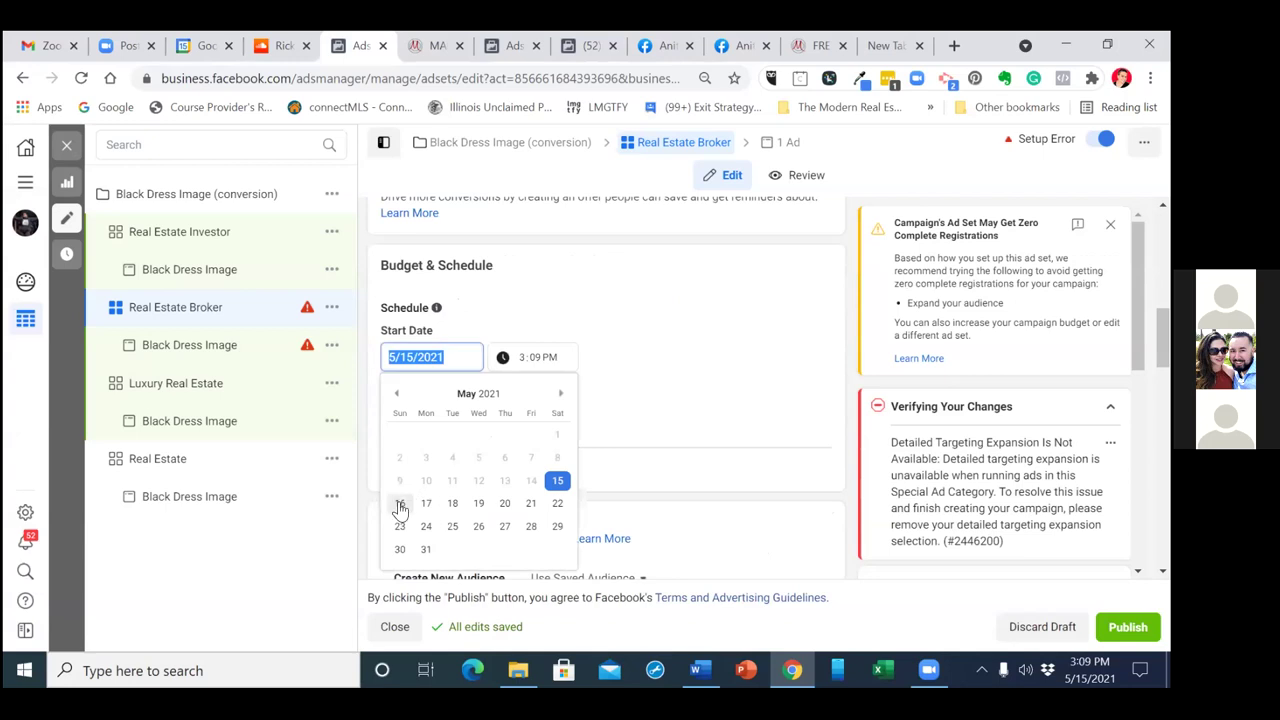
pyautogui.click(522, 367)
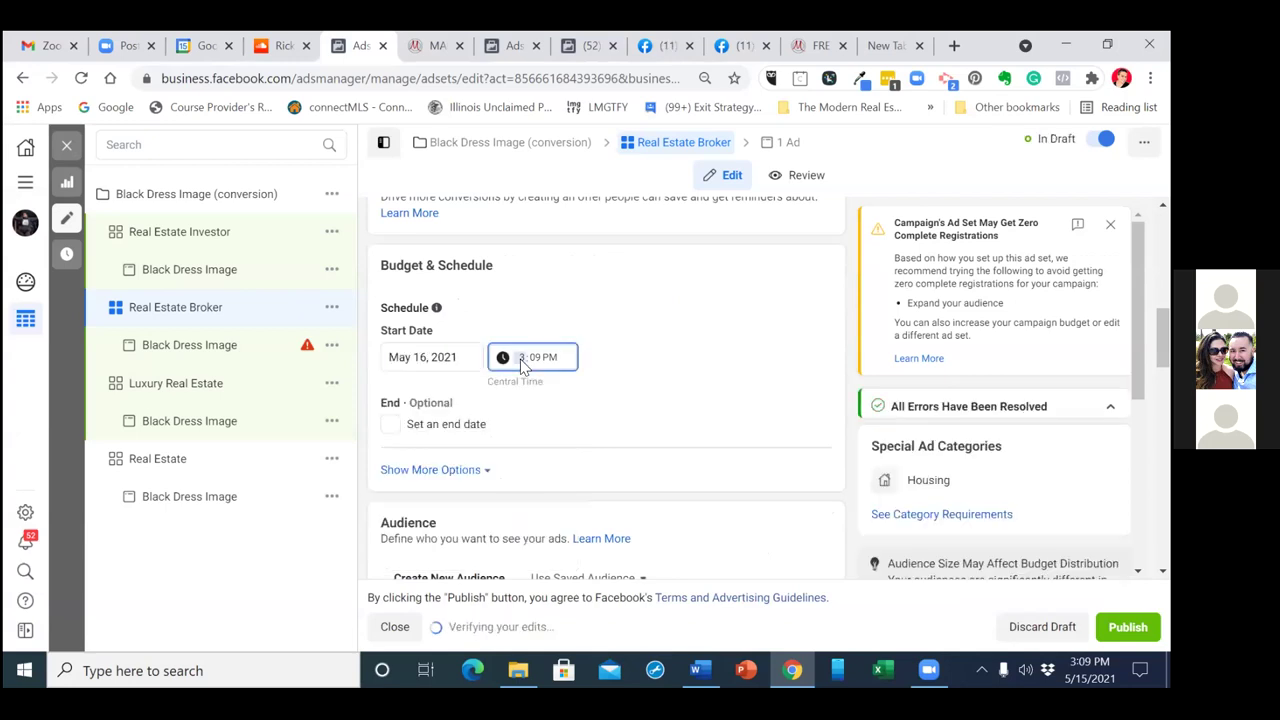
pyautogui.write('6')
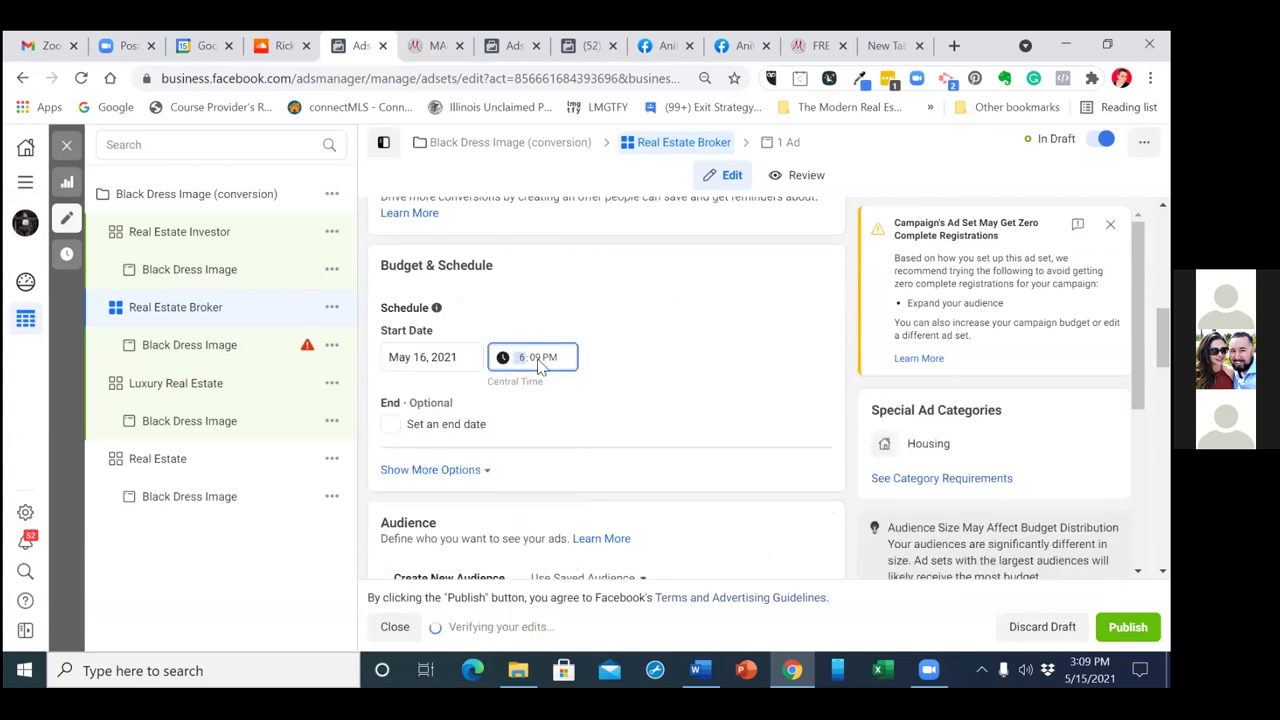
pyautogui.press('Tab')
pyautogui.write('00')
pyautogui.click(549, 358)
pyautogui.write('a')
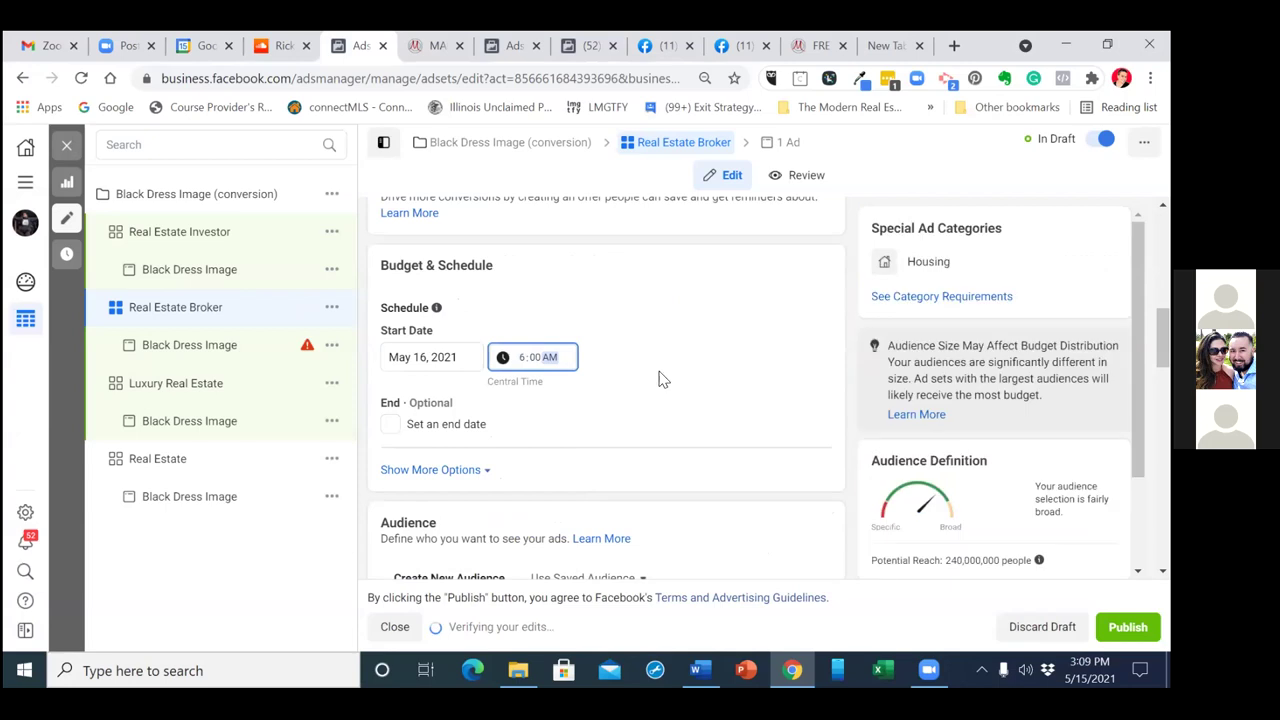
# Add the Introduction Video (15 Sec) custom audience to the Real Estate Broker ad set
pyautogui.scroll(-1, 606, 400)
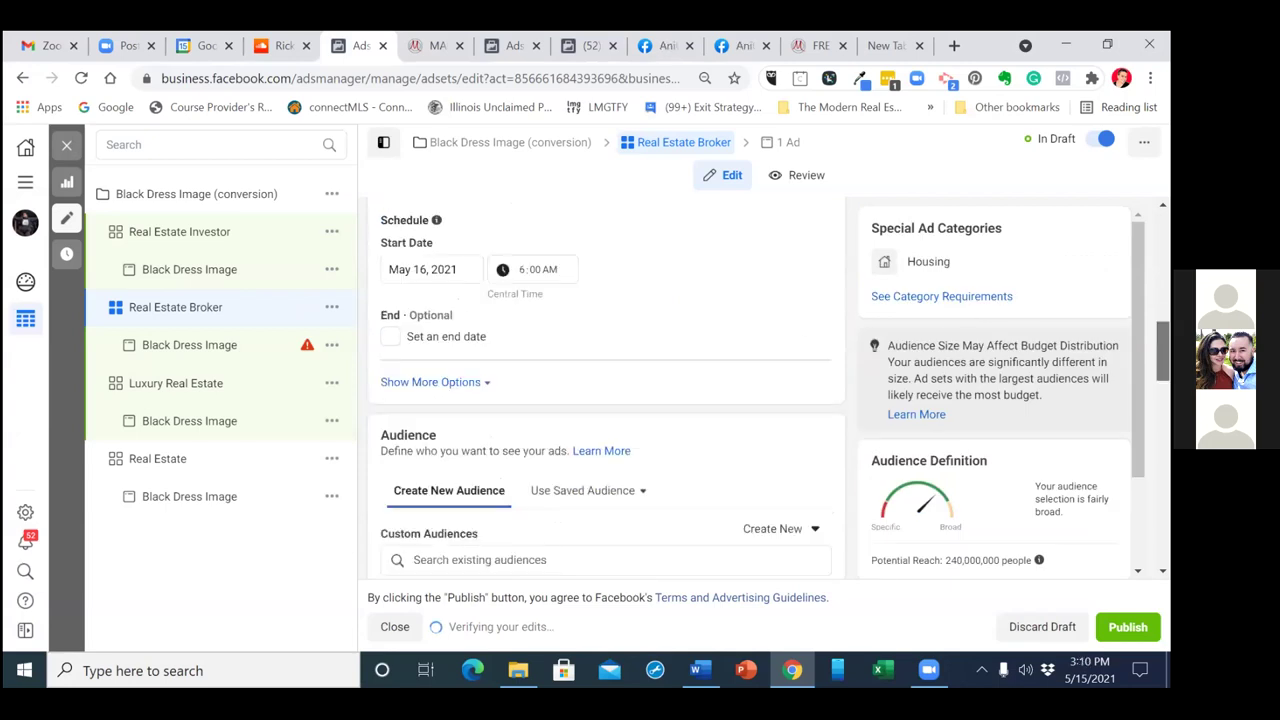
pyautogui.scroll(-1, 606, 400)
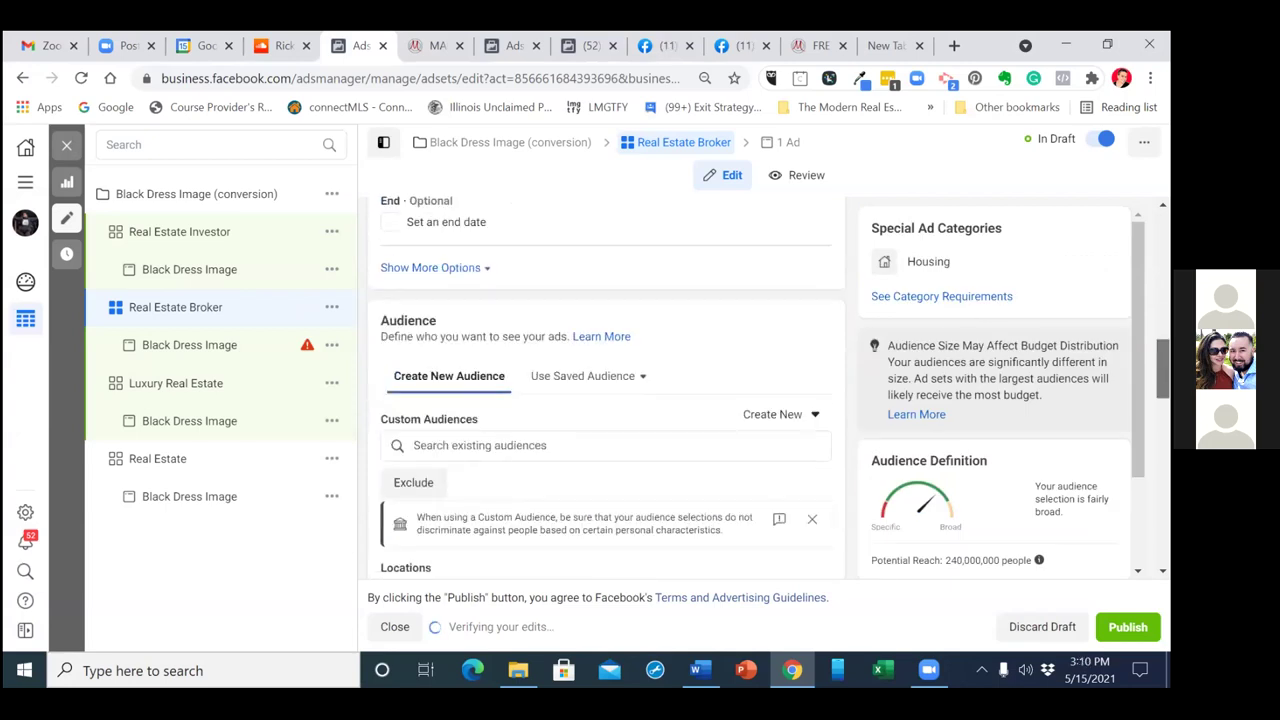
pyautogui.scroll(-2, 677, 377)
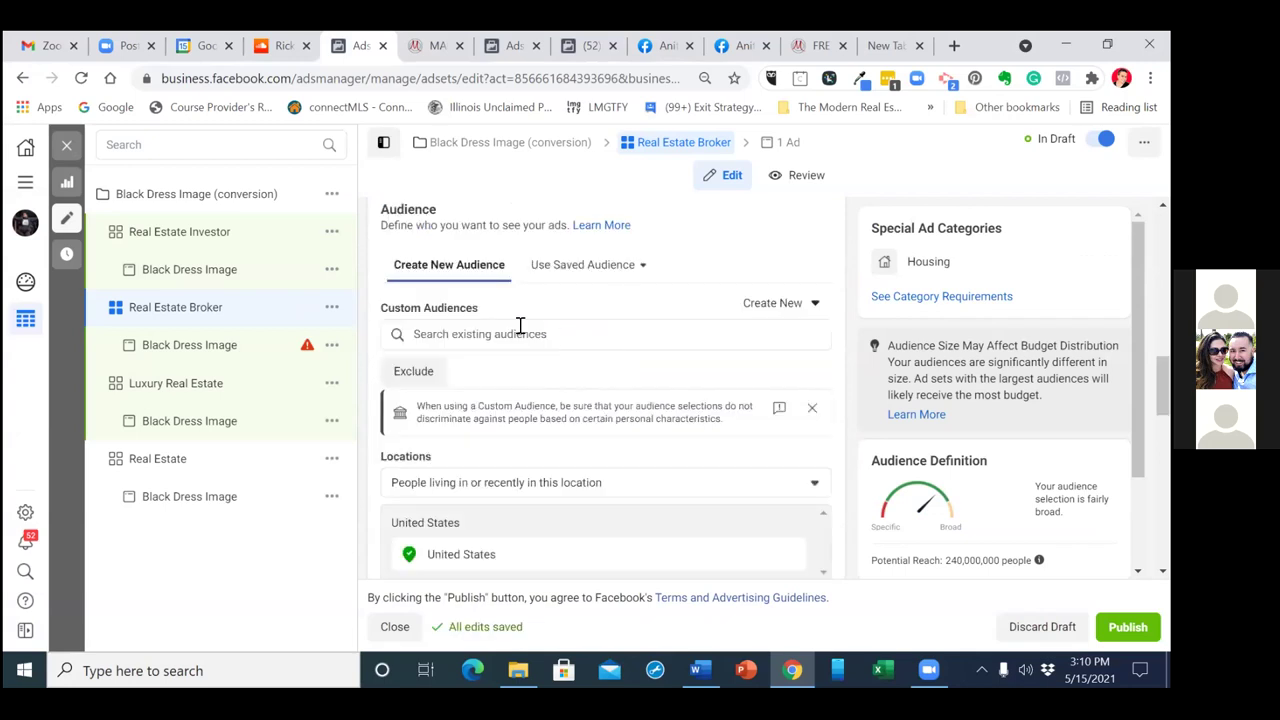
pyautogui.click(503, 333)
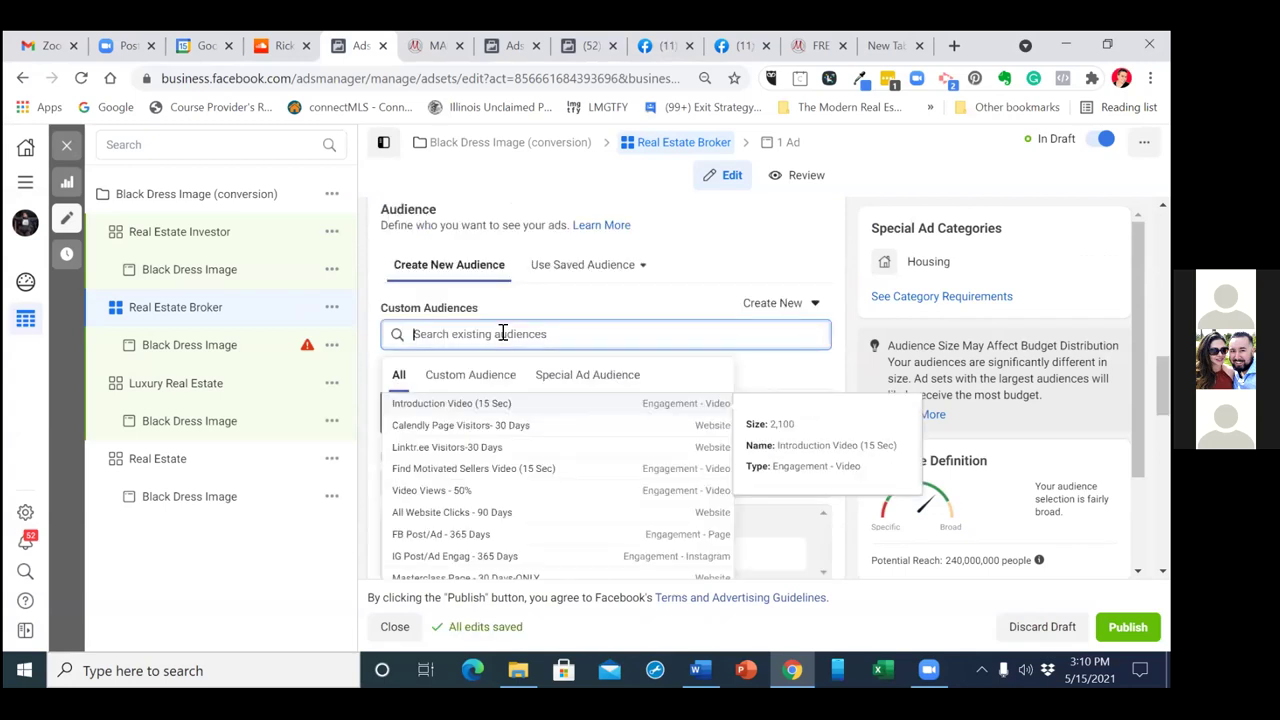
pyautogui.click(492, 404)
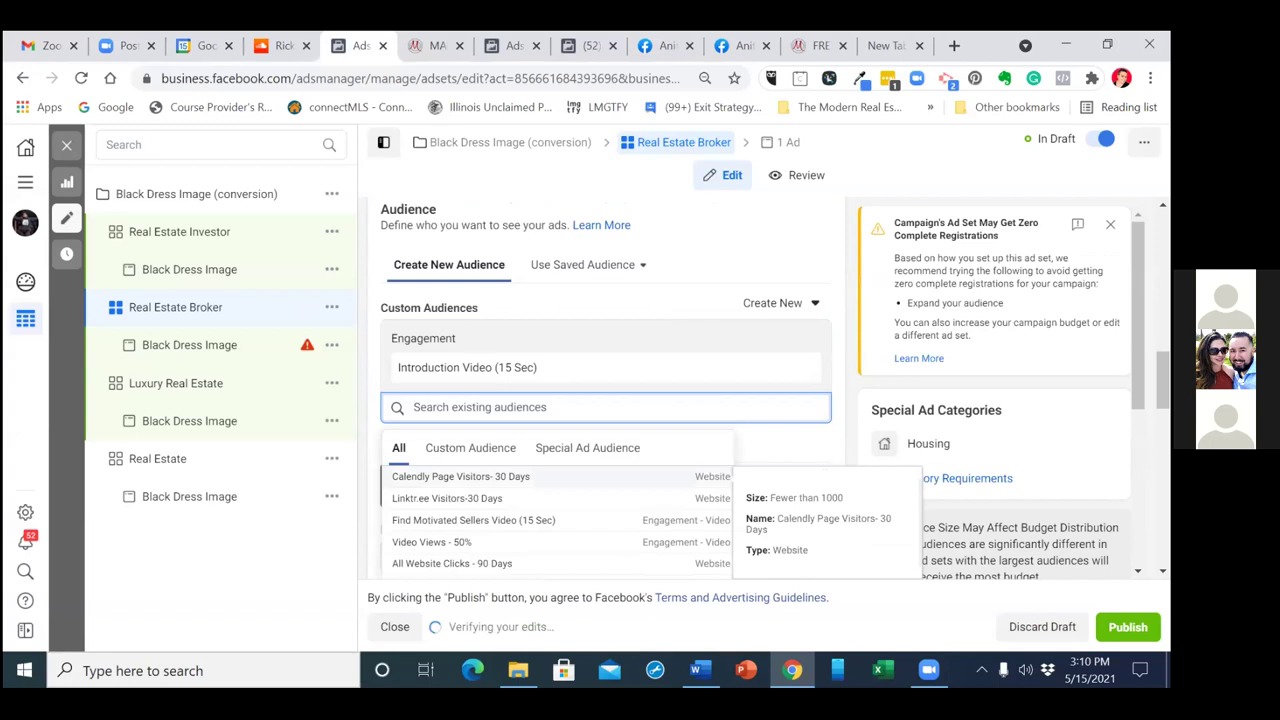
# Limit the ad set's United States location targeting to people living in this location
pyautogui.scroll(-1, 460, 476)
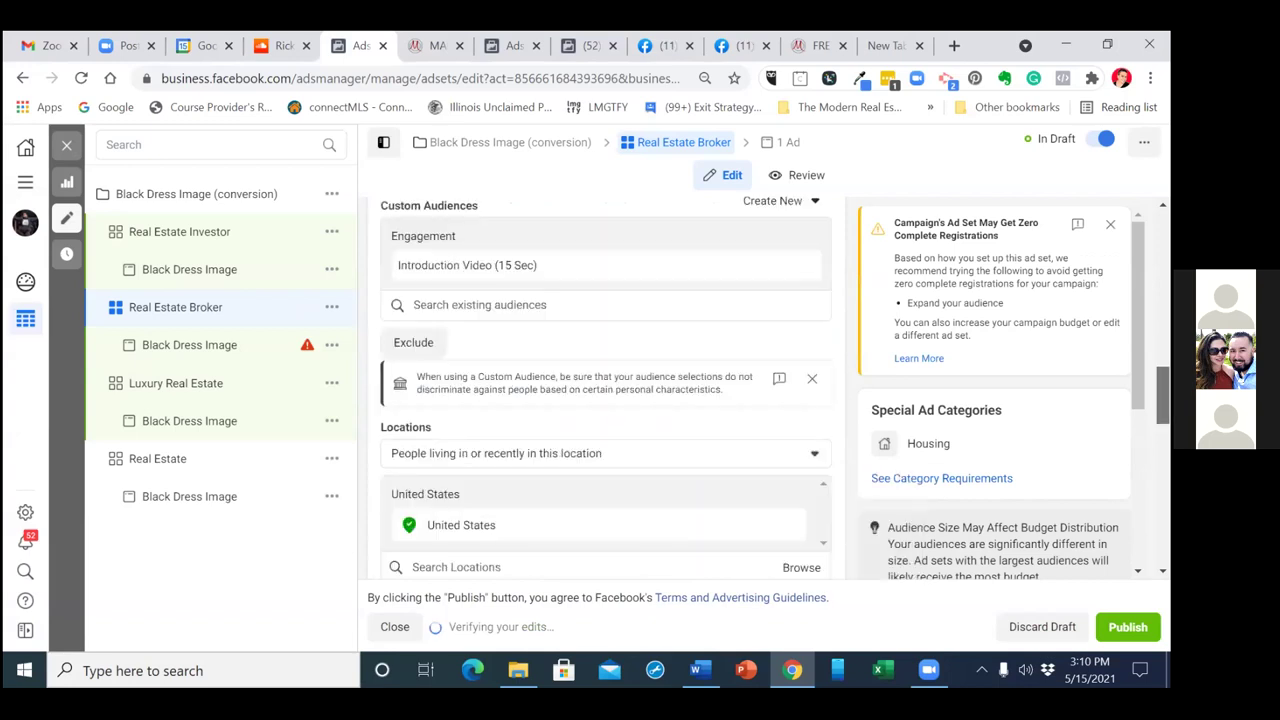
pyautogui.scroll(-1, 605, 390)
pyautogui.scroll(-1, 605, 390)
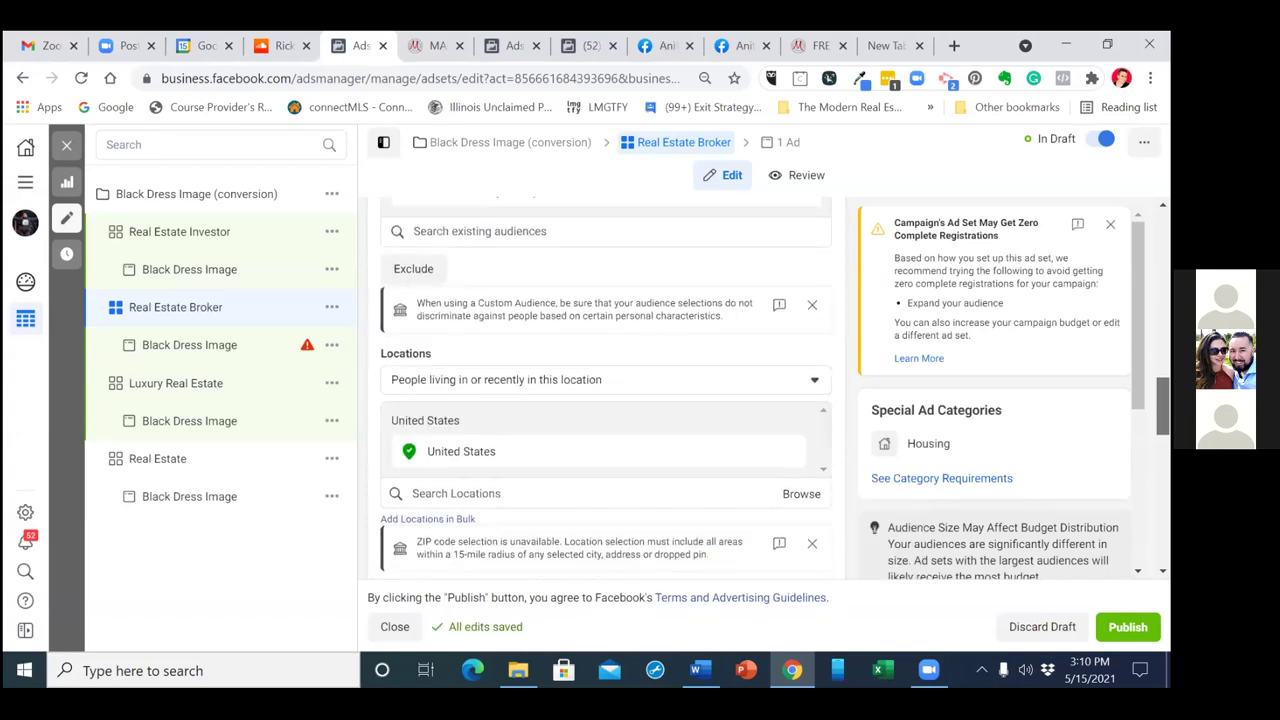
pyautogui.scroll(-1, 605, 390)
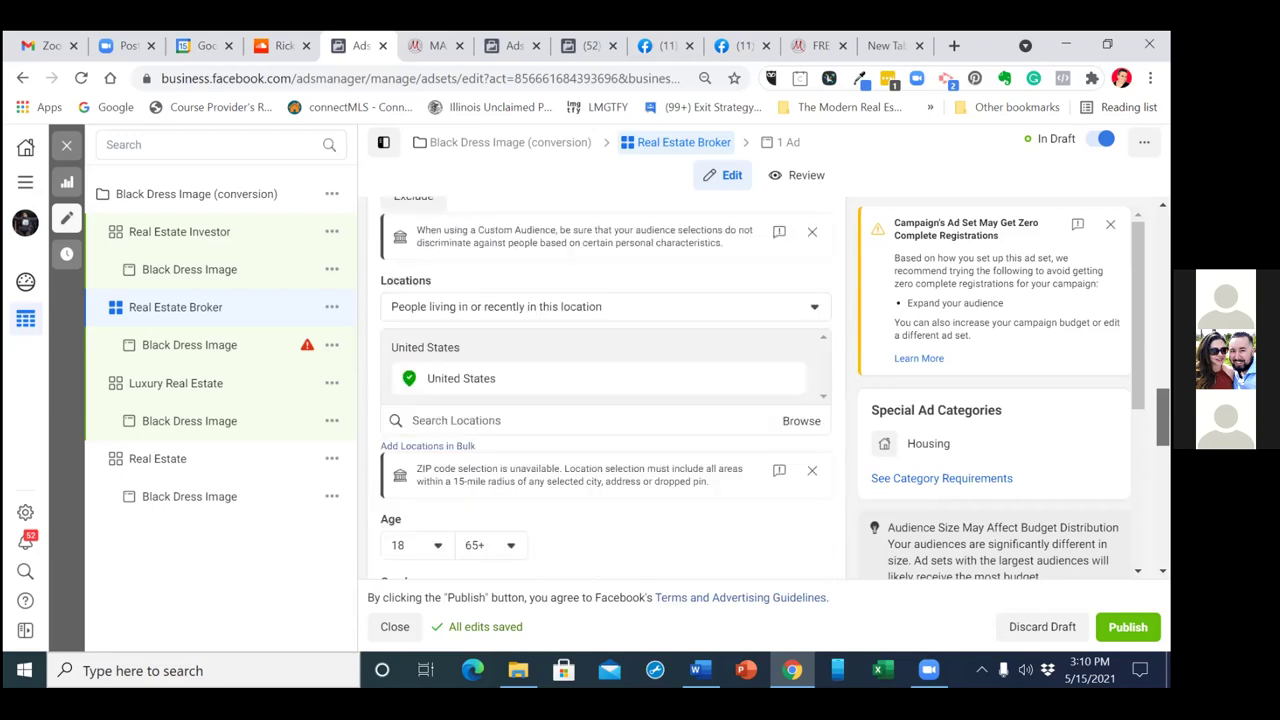
pyautogui.scroll(-1, 605, 390)
pyautogui.scroll(-1, 605, 390)
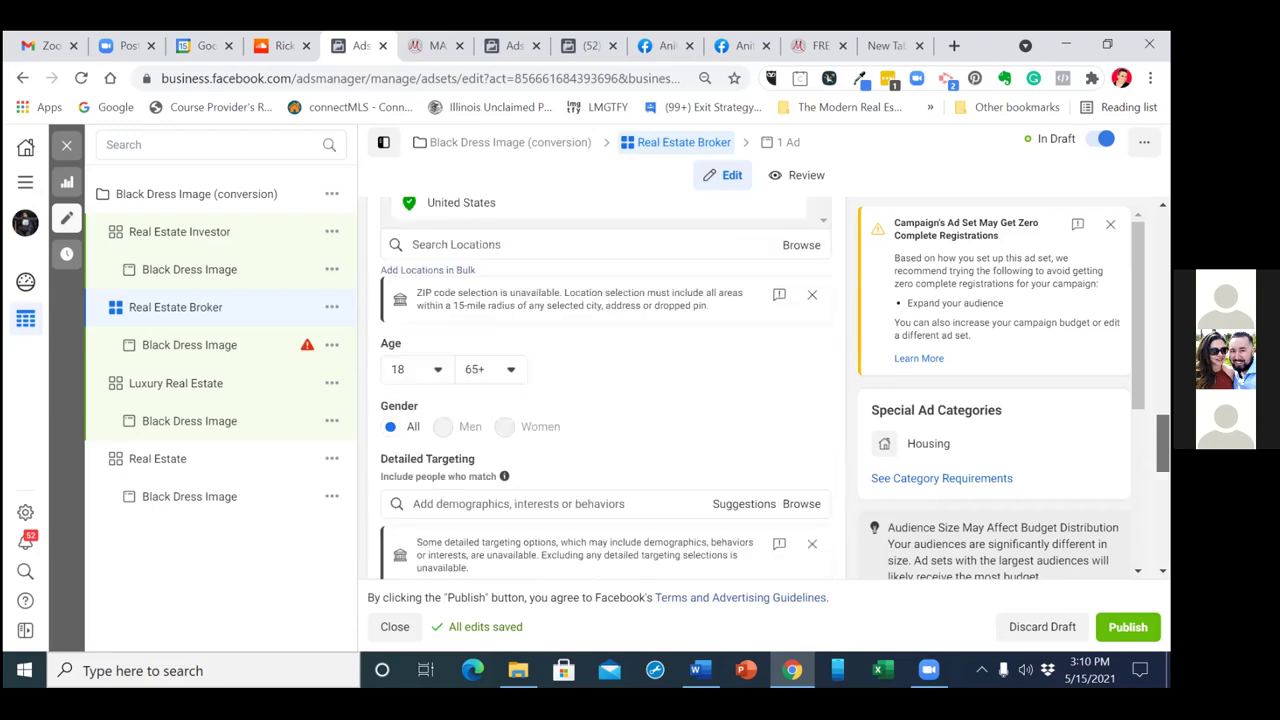
pyautogui.scroll(-1, 605, 390)
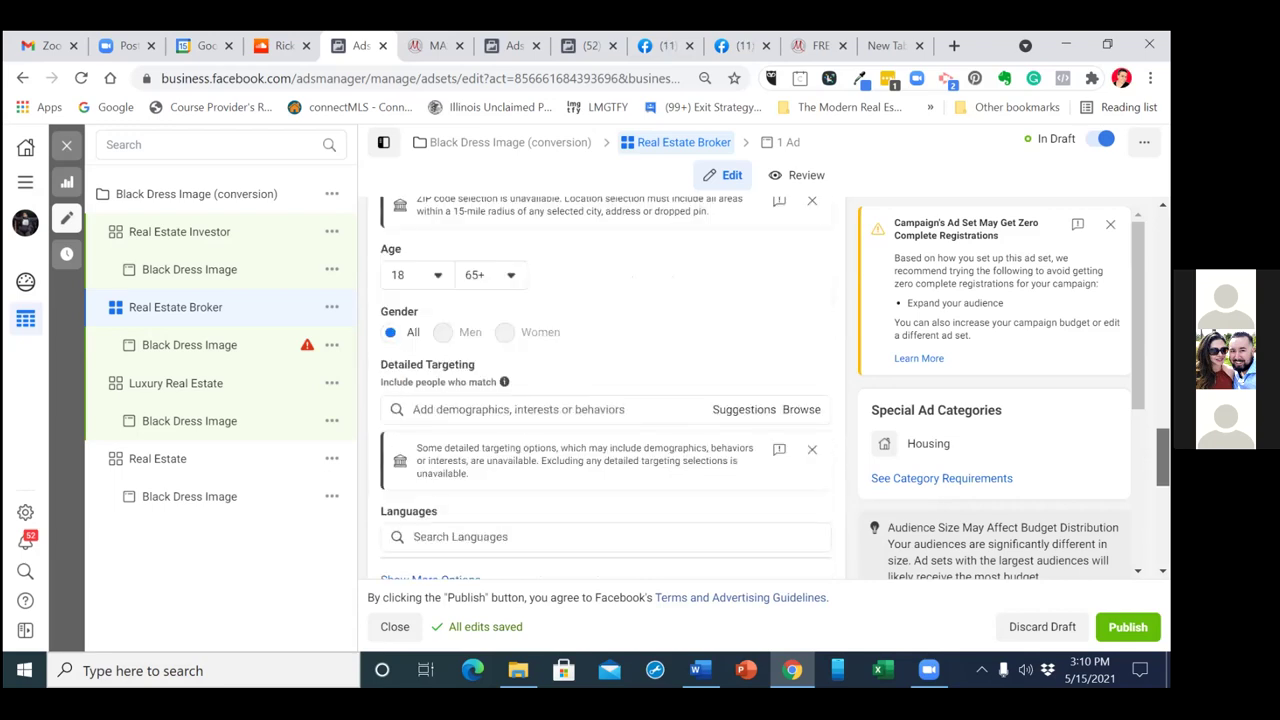
pyautogui.scroll(2, 605, 390)
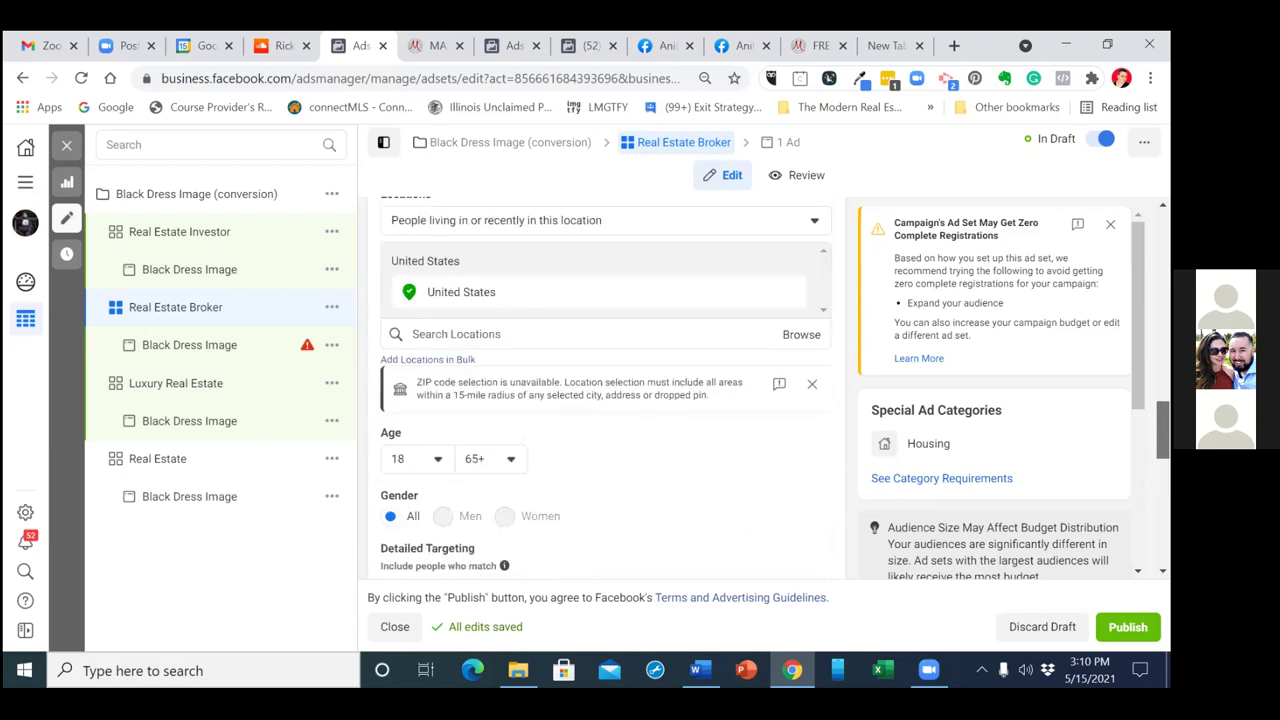
pyautogui.scroll(2, 825, 385)
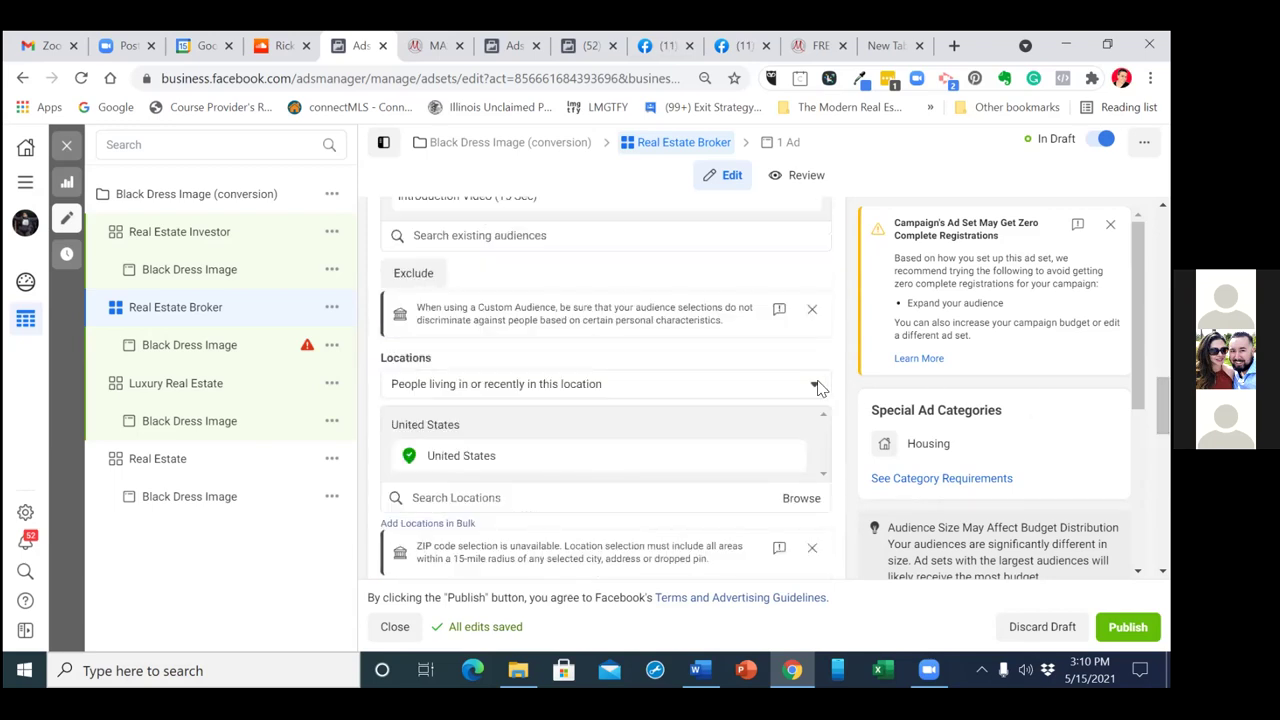
pyautogui.click(817, 388)
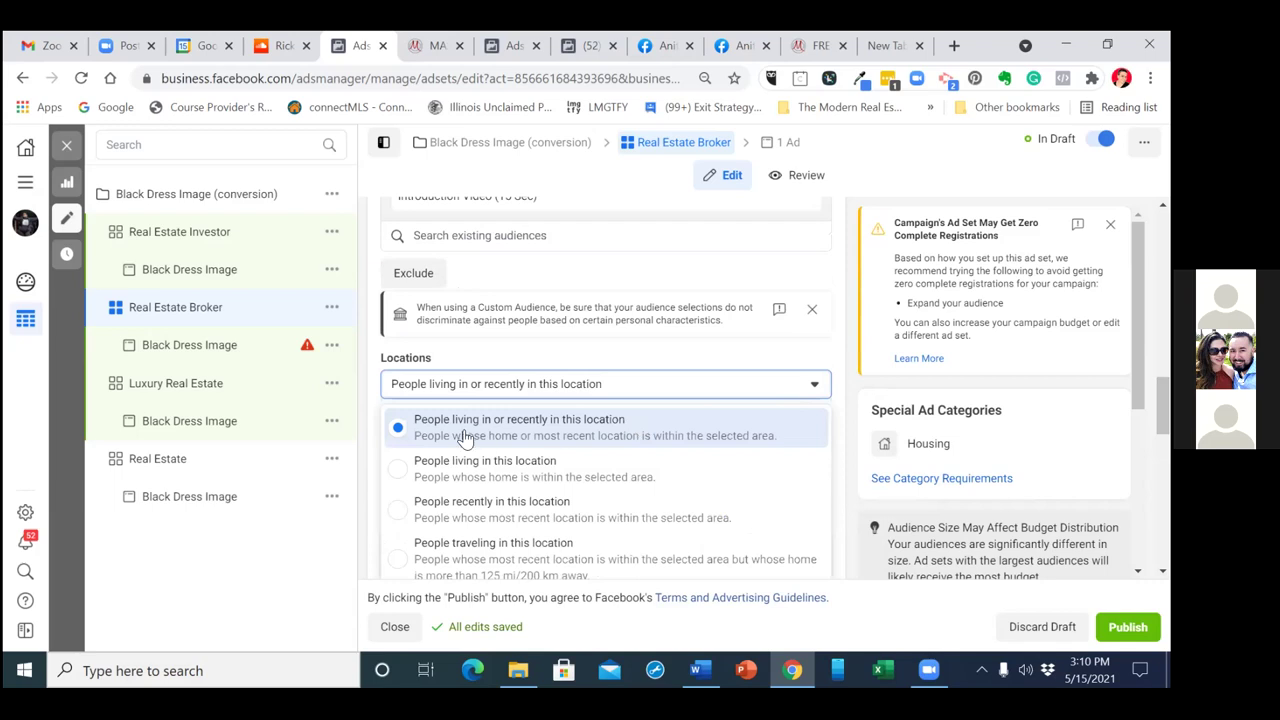
pyautogui.click(404, 472)
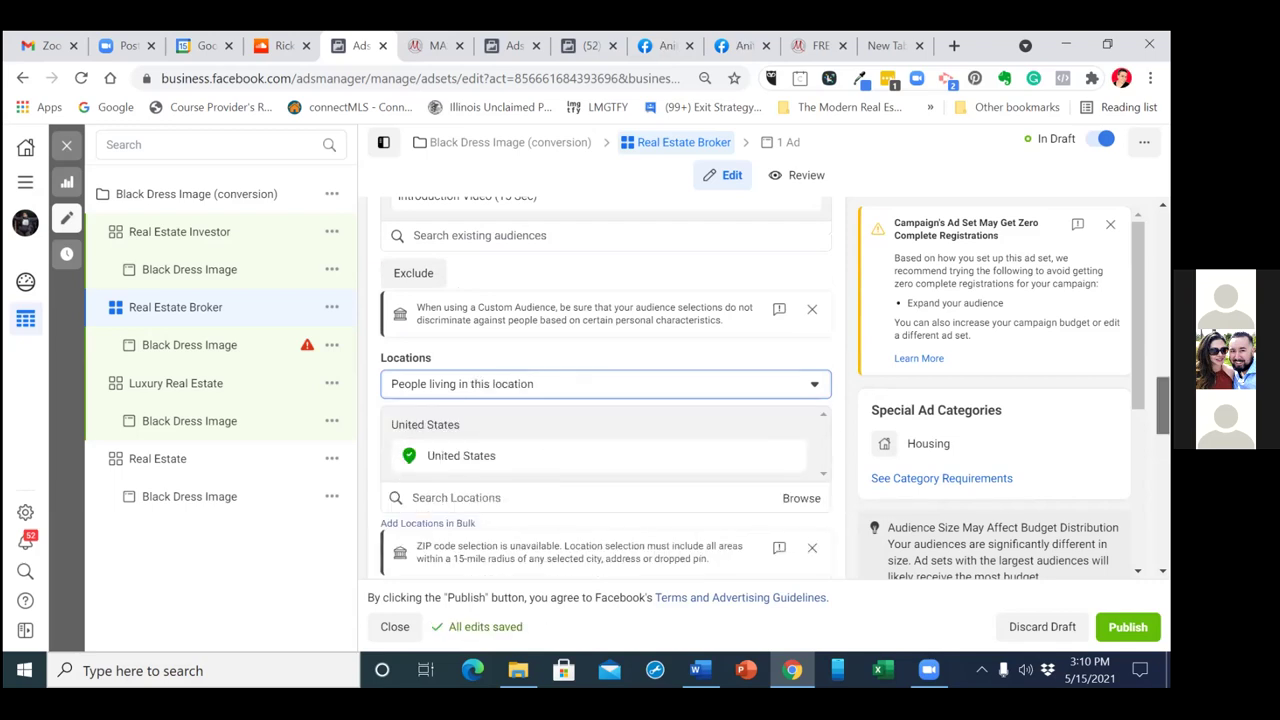
# Add Real estate broker as a detailed targeting interest and check the suggestions for related interests
pyautogui.scroll(-4, 600, 400)
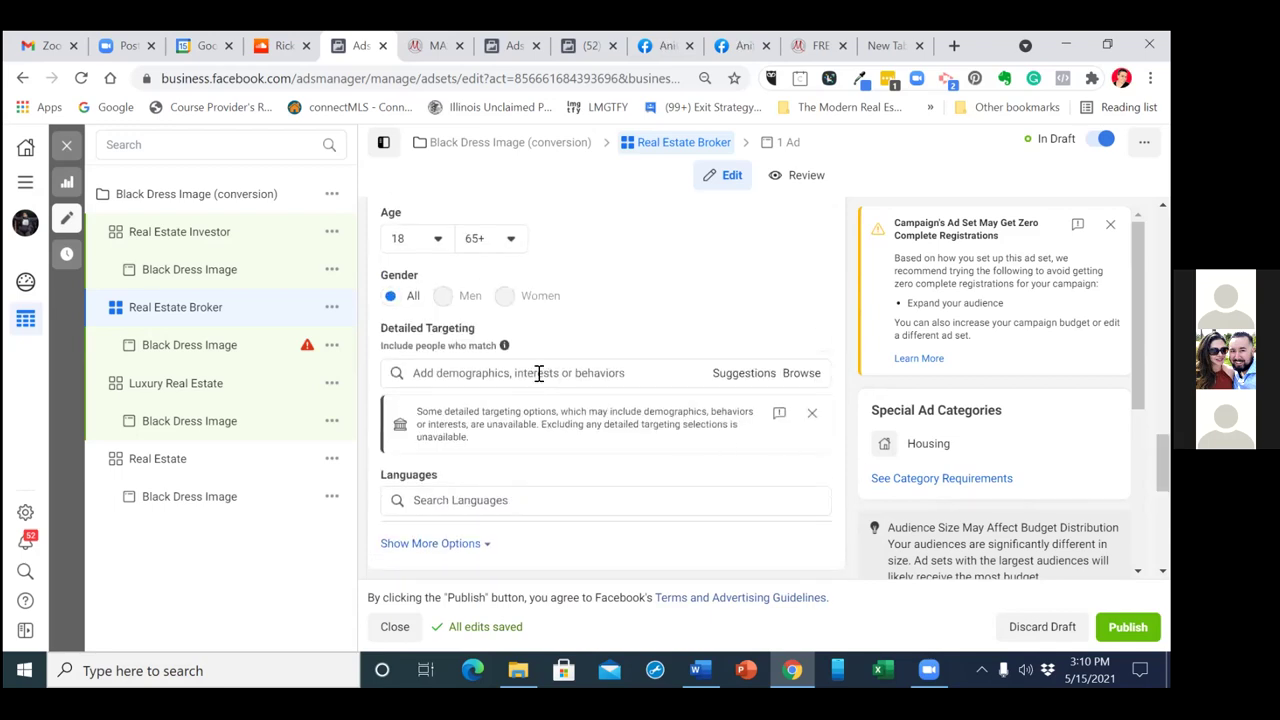
pyautogui.click(539, 373)
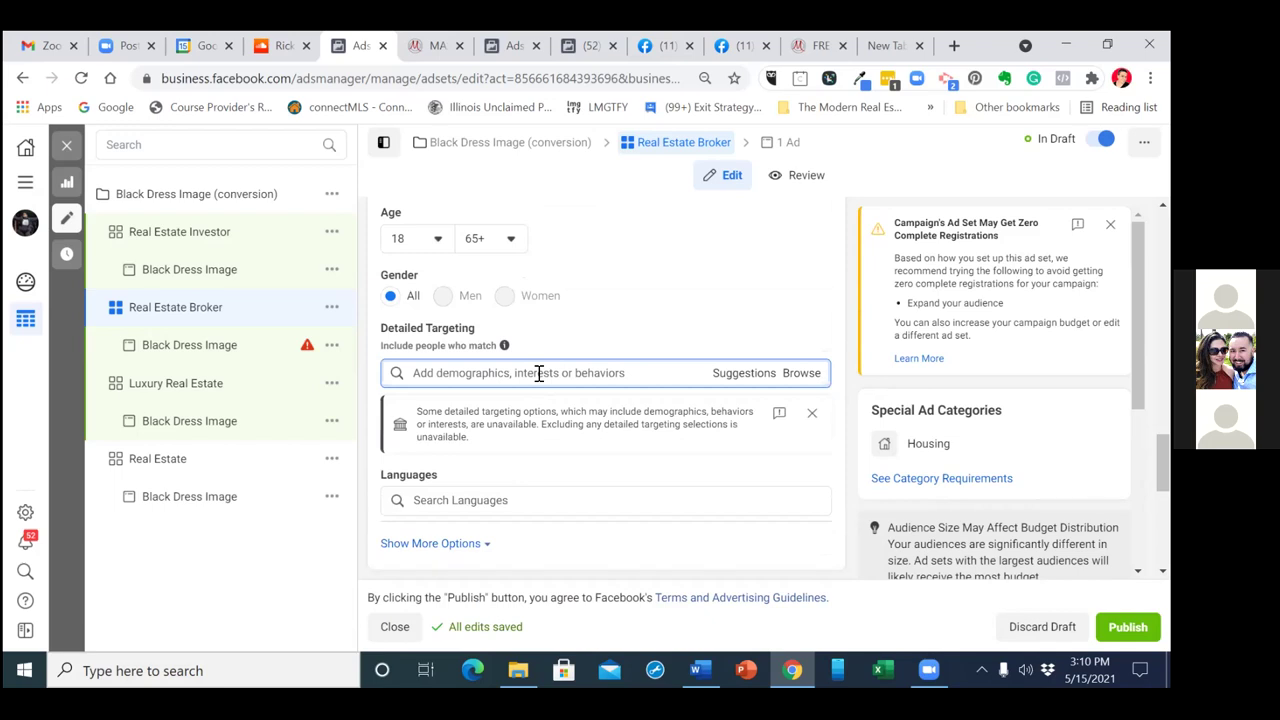
pyautogui.write('Real ')
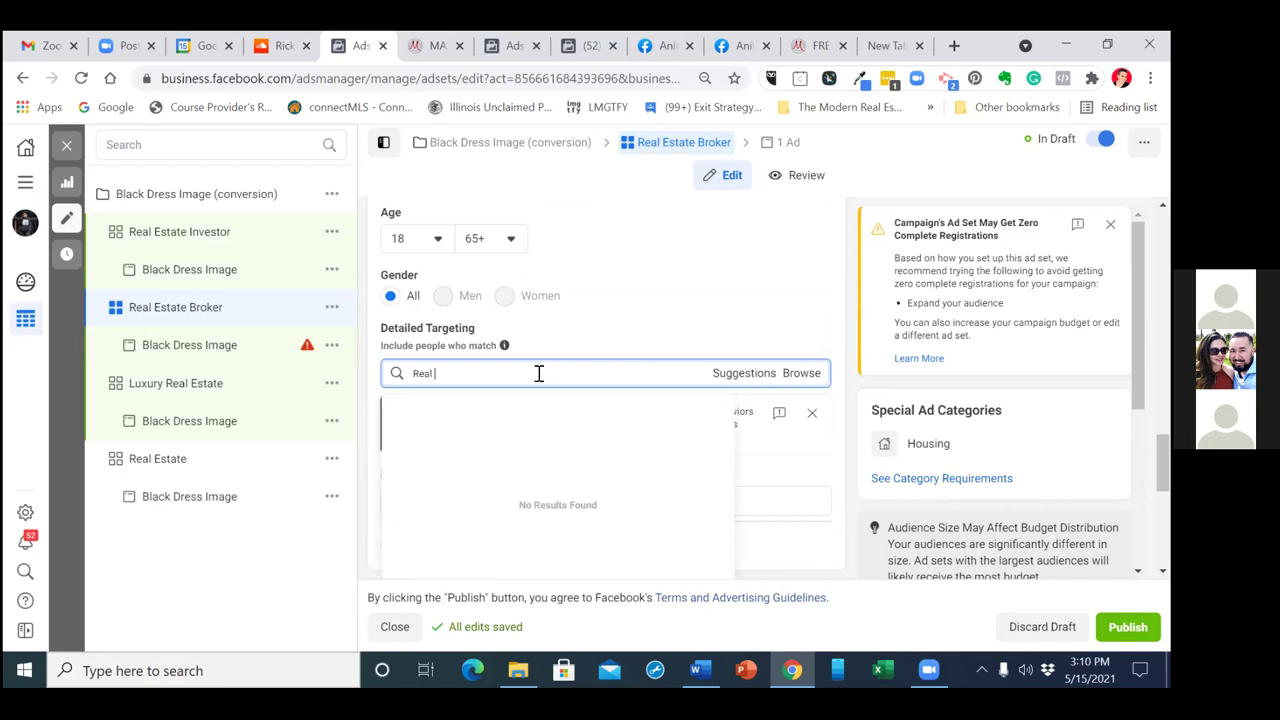
pyautogui.write('Estate Broker')
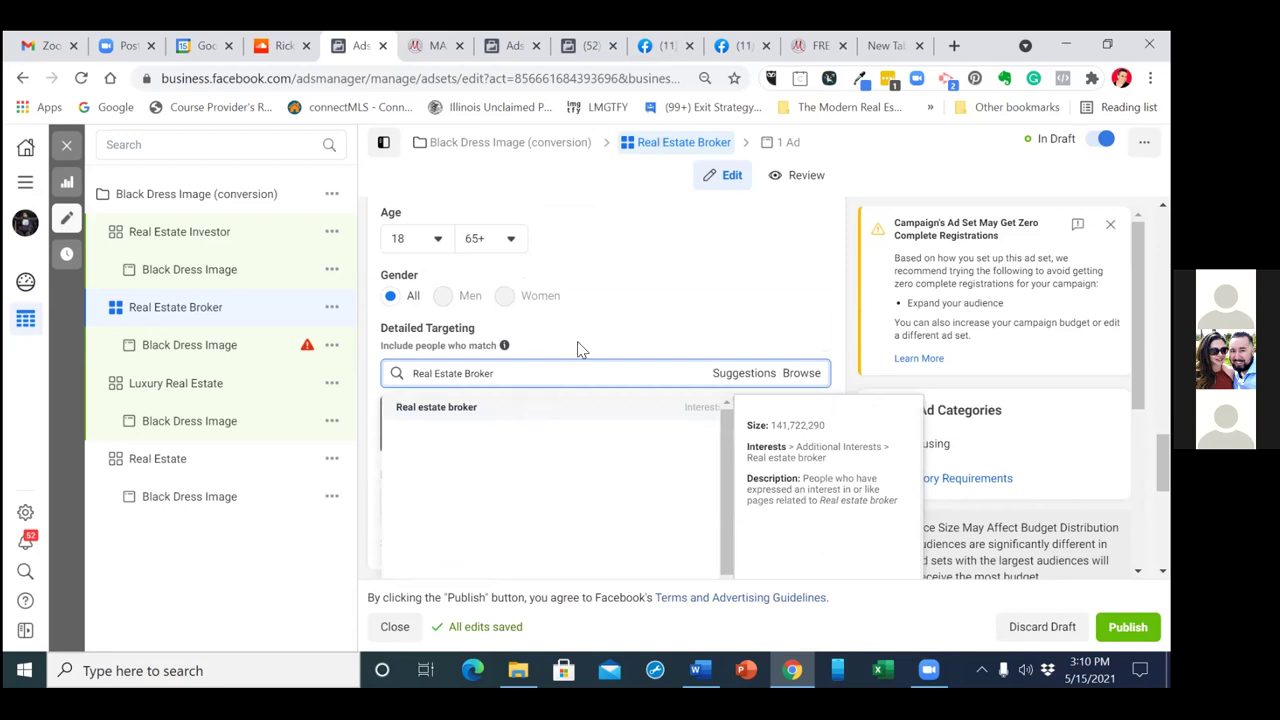
pyautogui.press('Return')
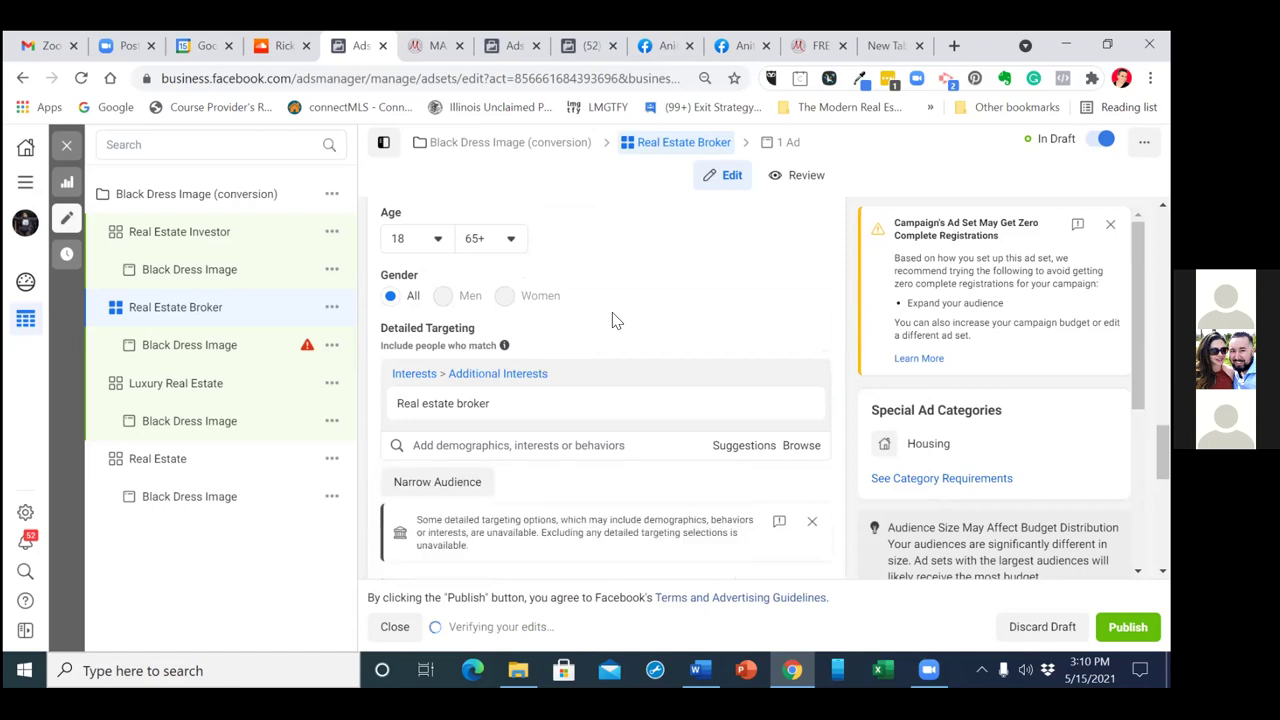
pyautogui.click(750, 450)
pyautogui.scroll(-1, 1000, 390)
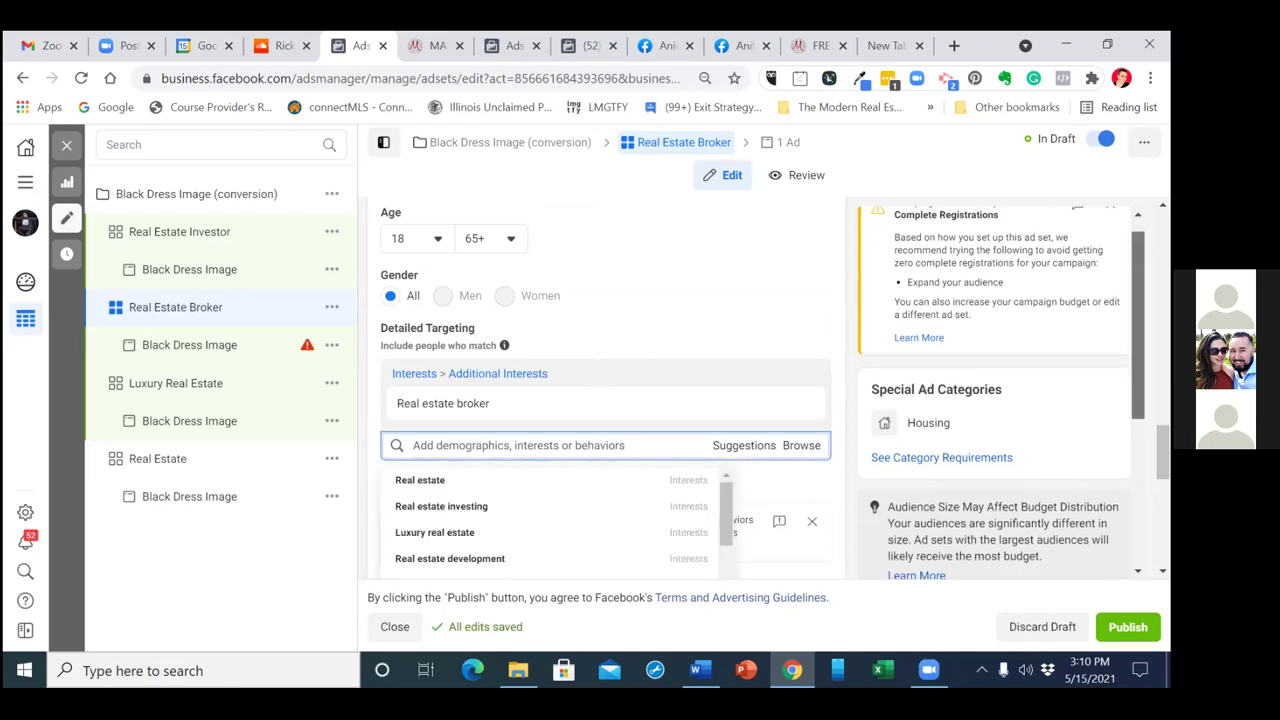
pyautogui.scroll(-1, 995, 390)
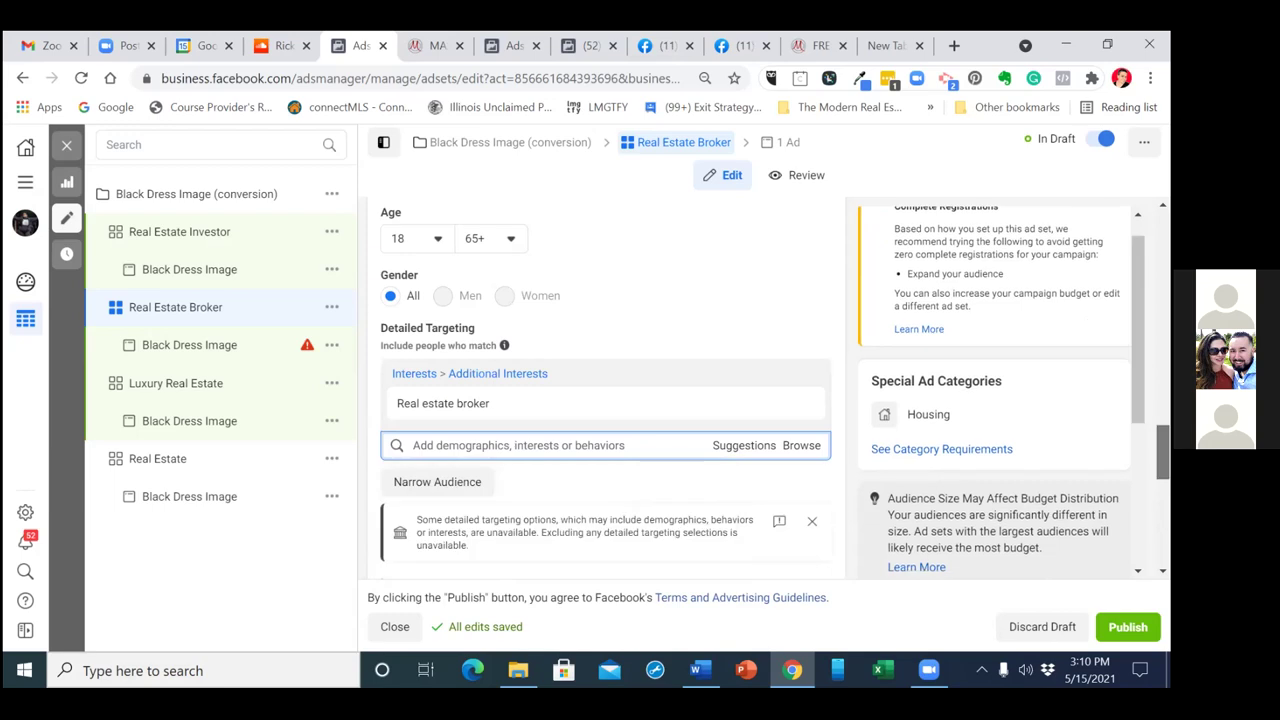
# Review the suggested interests related to Real estate broker in the ad set's detailed targeting
pyautogui.scroll(-2, 820, 300)
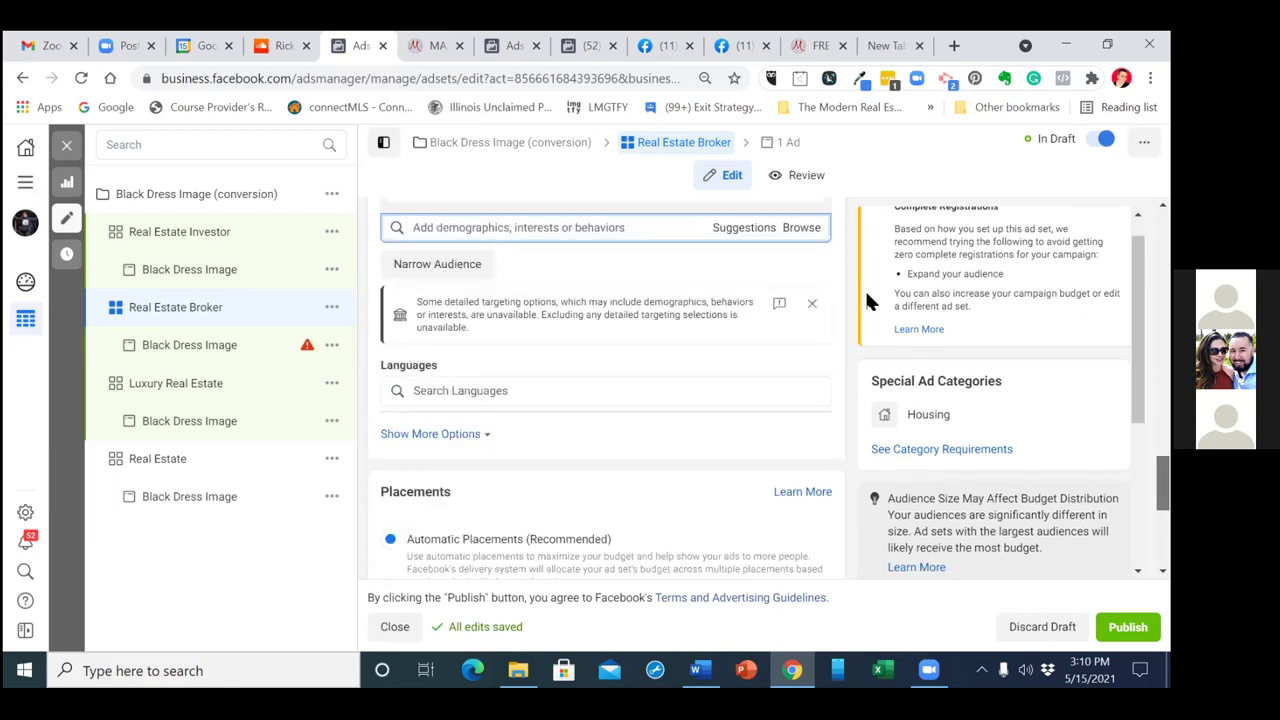
pyautogui.click(744, 224)
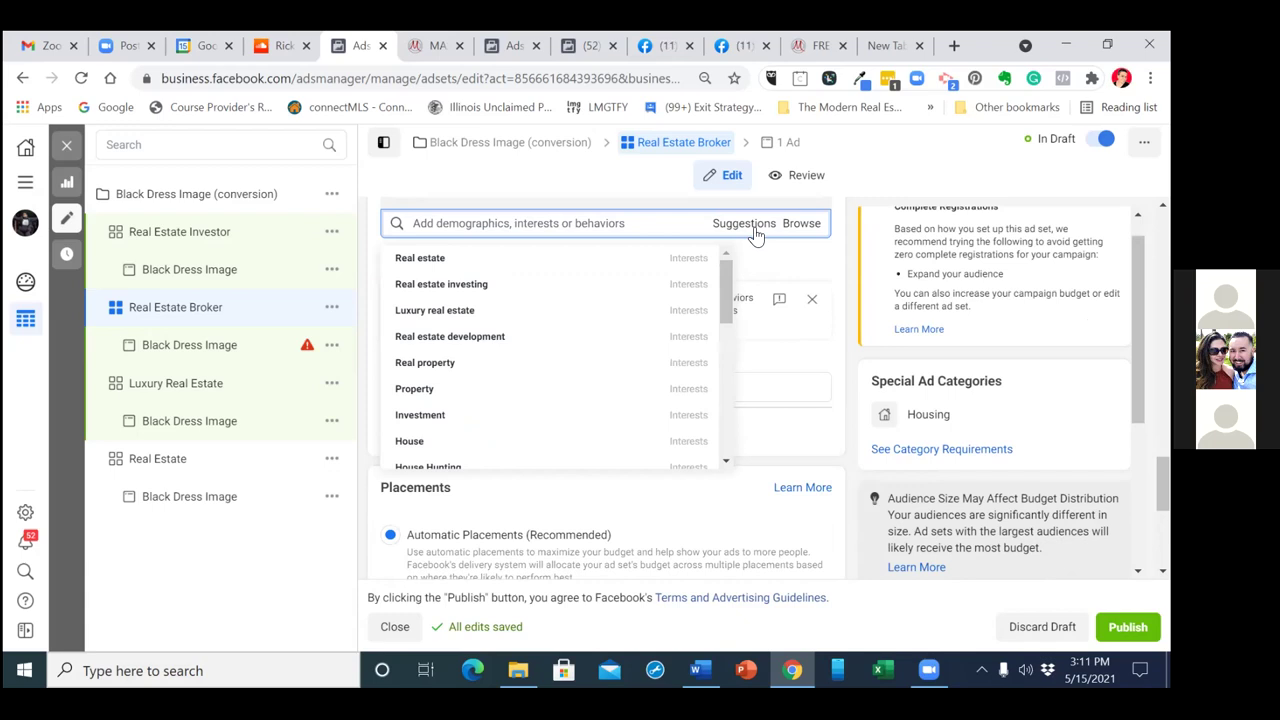
pyautogui.moveTo(724, 324); pyautogui.dragTo(745, 360)
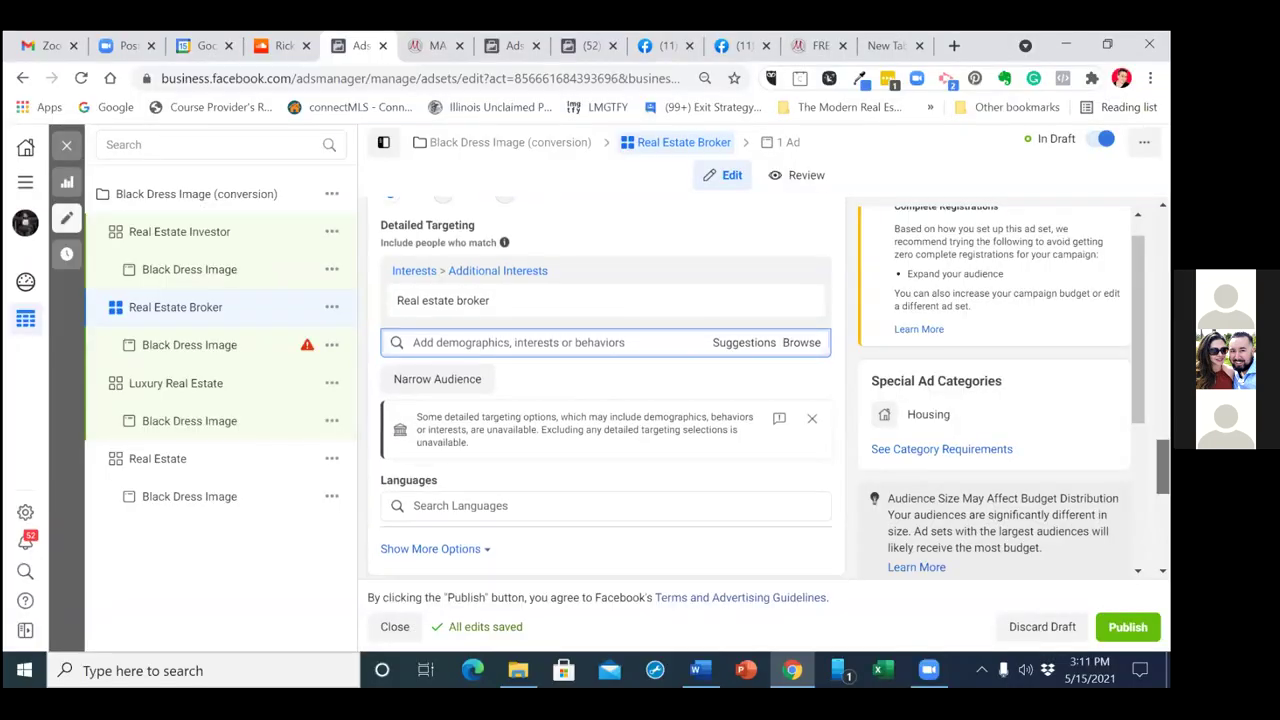
# Set the Real Estate Broker ad set's language targeting to English (All)
pyautogui.scroll(-2, 488, 364)
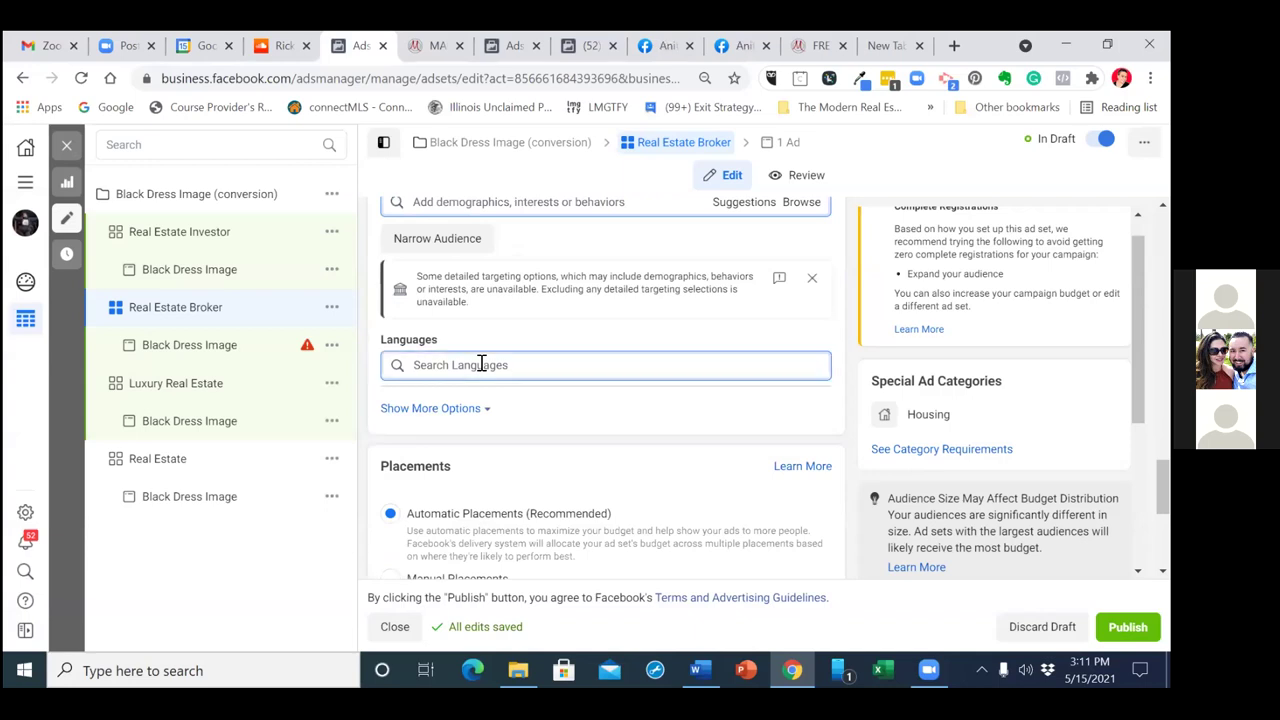
pyautogui.click(481, 364)
pyautogui.write('En')
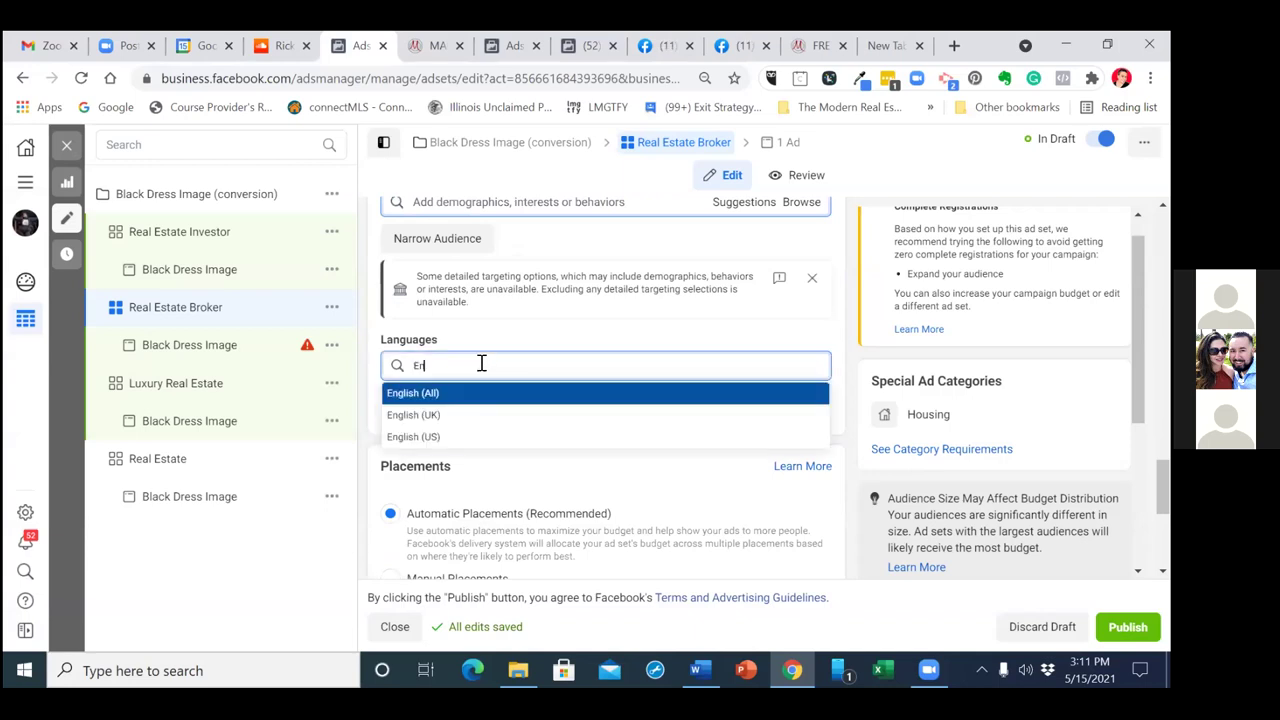
pyautogui.write('glish')
pyautogui.press('Return')
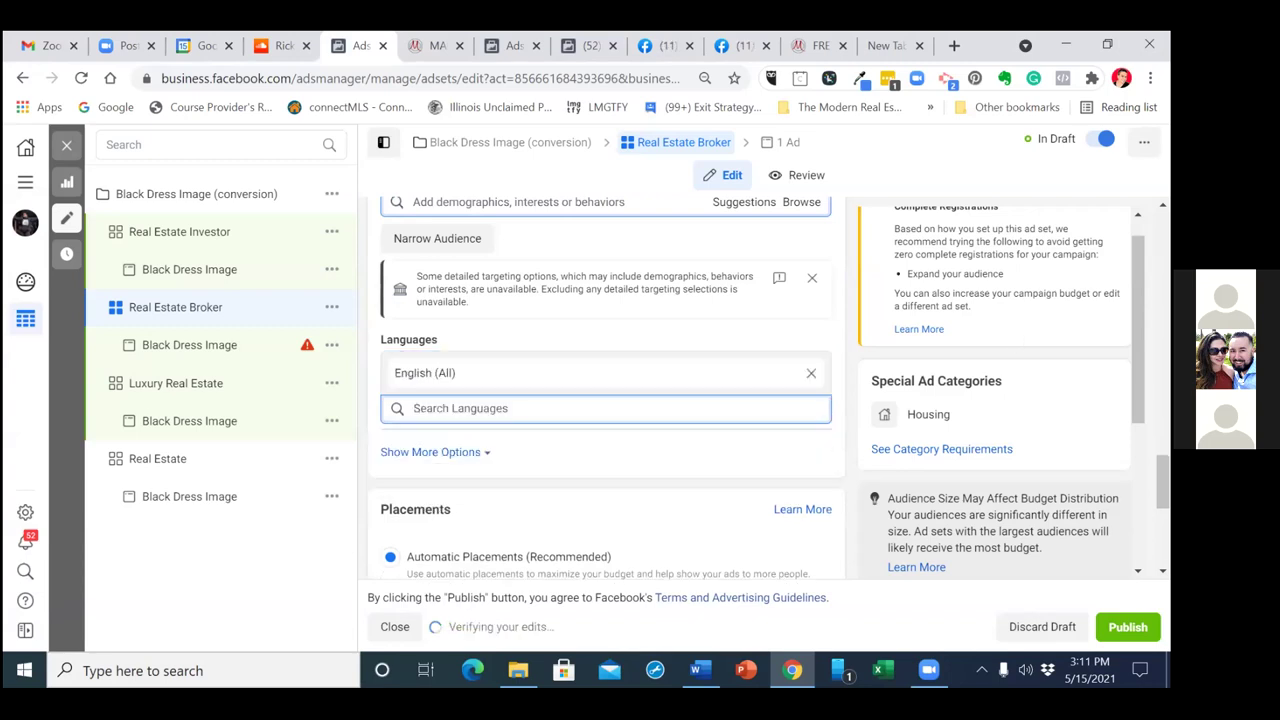
# Open the Black Dress Image ad under the Real Estate Broker ad set and select the business owner's Instagram account as its identity
pyautogui.scroll(-3, 606, 390)
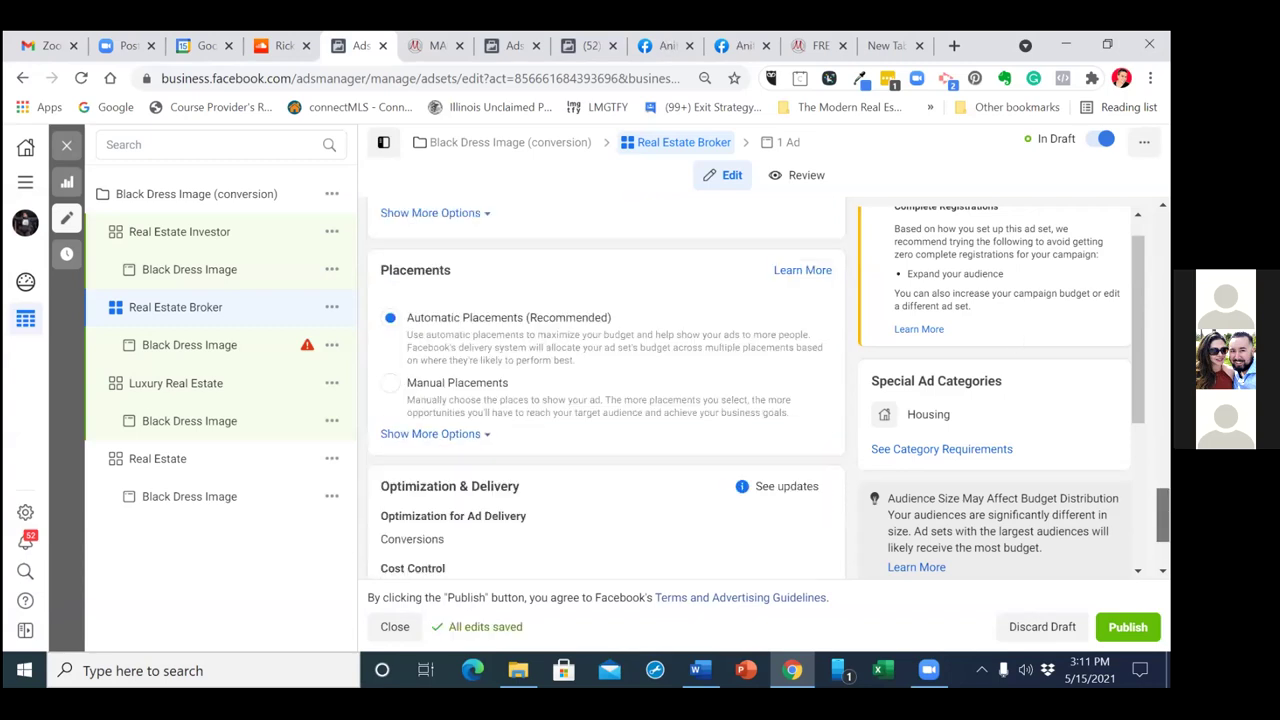
pyautogui.scroll(-1, 606, 390)
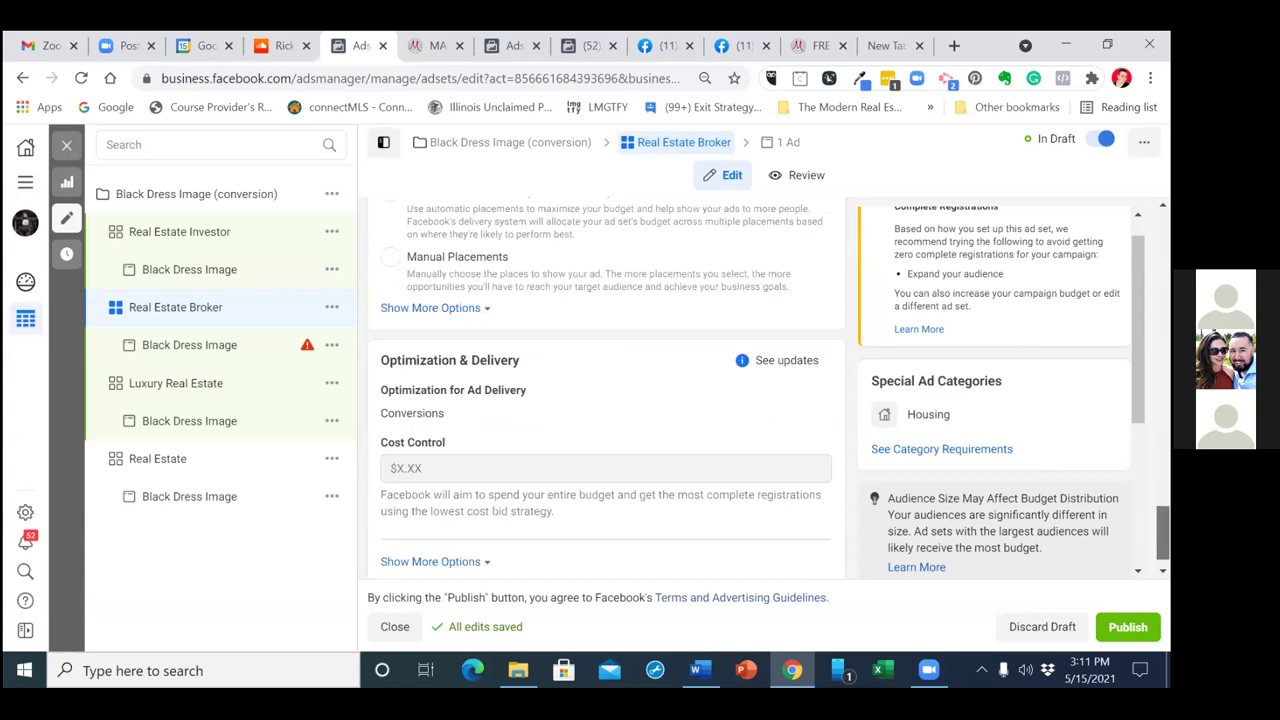
pyautogui.scroll(-1, 606, 390)
pyautogui.scroll(1, 606, 390)
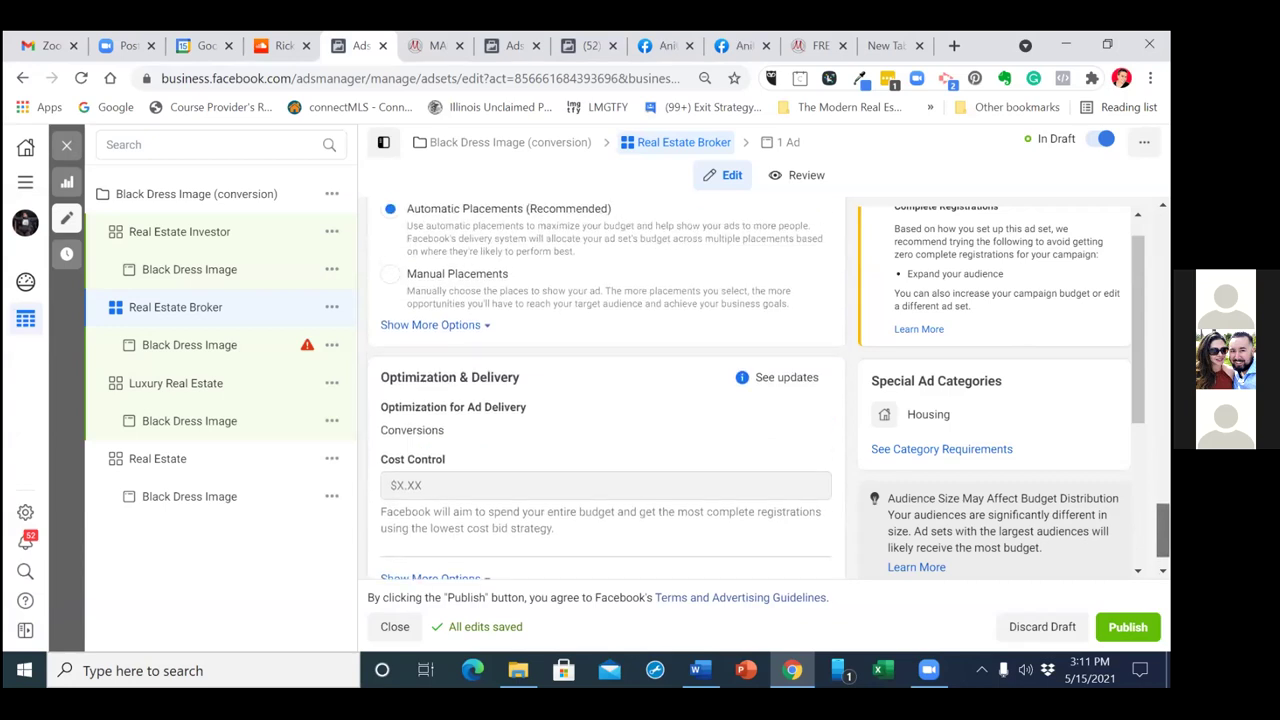
pyautogui.scroll(5, 606, 390)
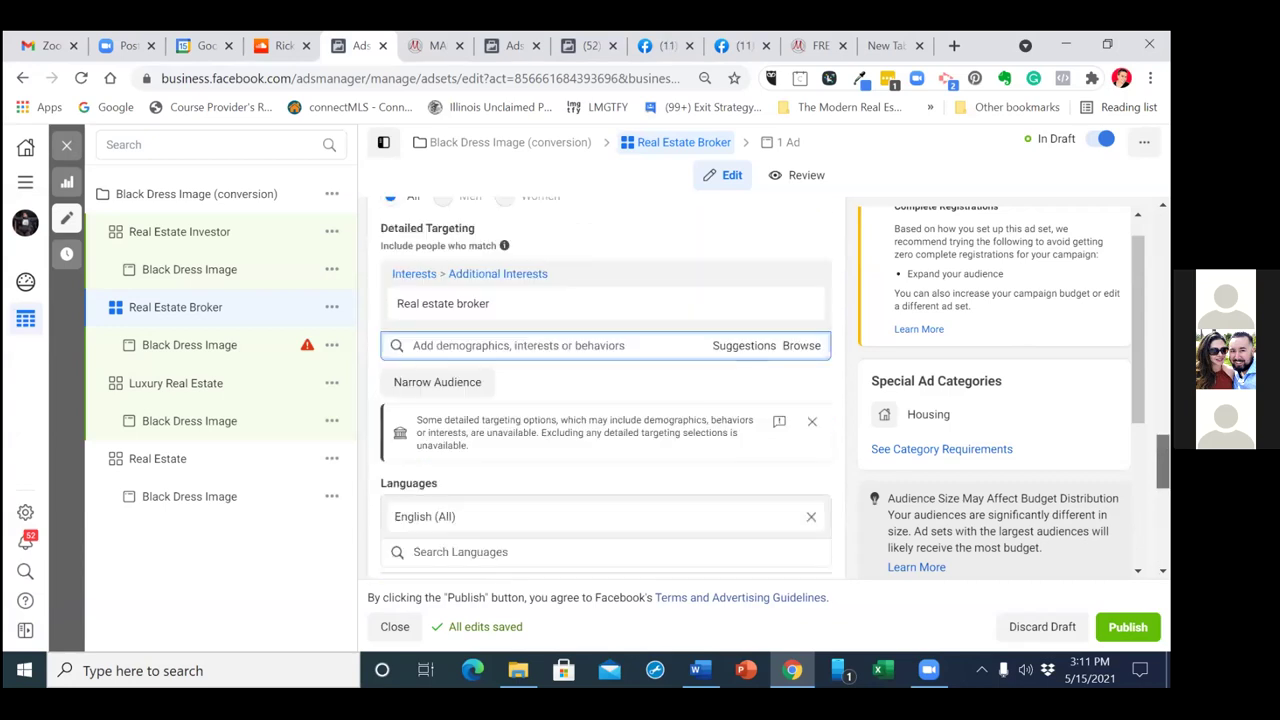
pyautogui.click(166, 346)
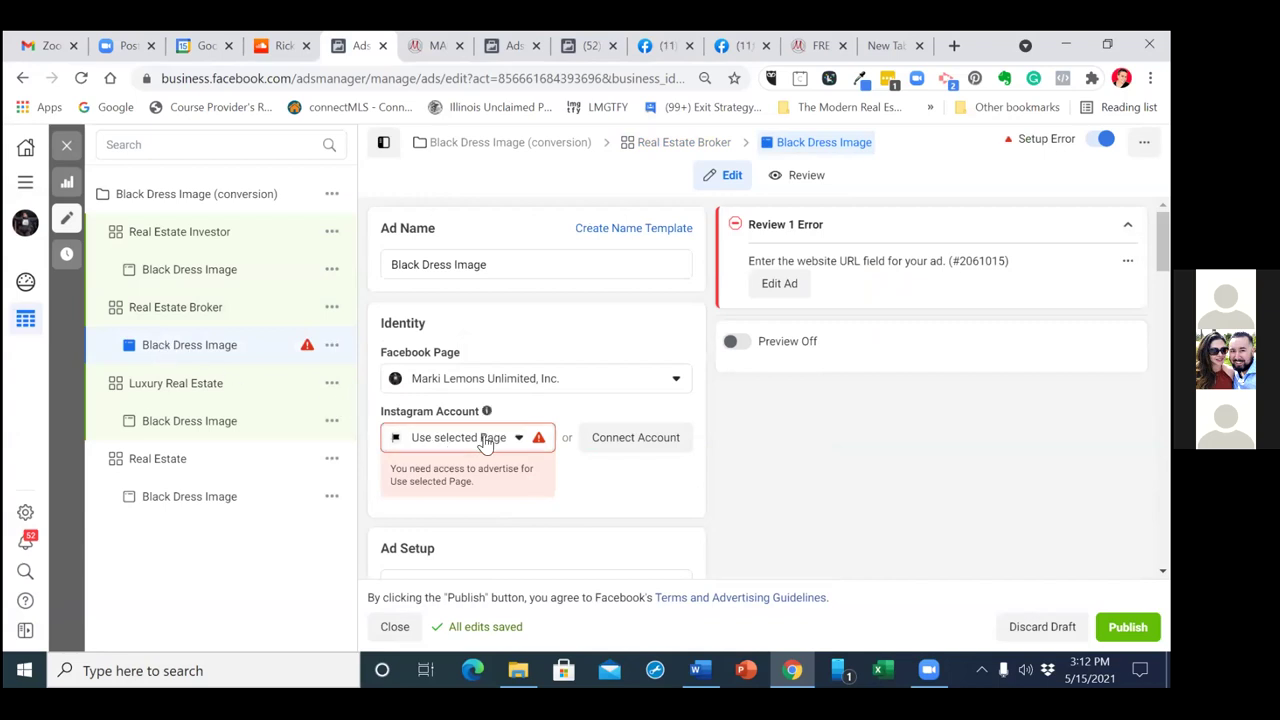
pyautogui.click(486, 507)
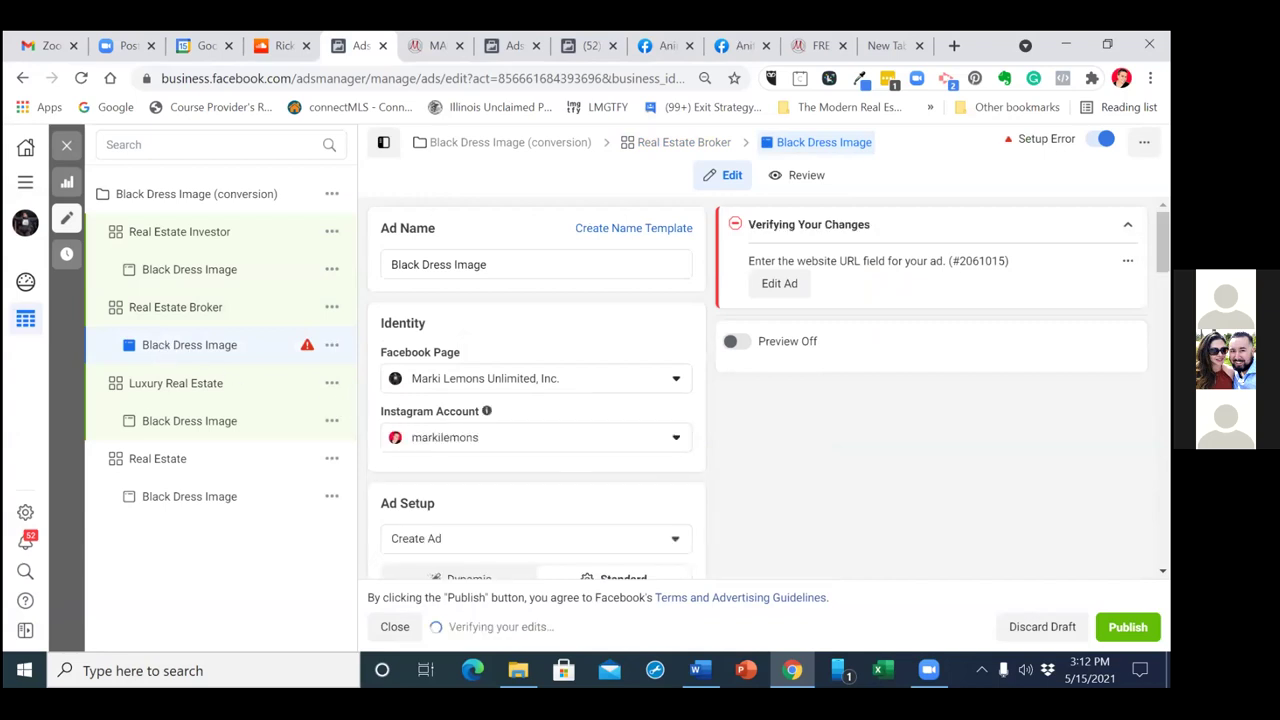
# Choose the 2048 × 1589 black dress photo from the account images as the ad's media
pyautogui.scroll(-2, 536, 390)
pyautogui.scroll(-1, 905, 405)
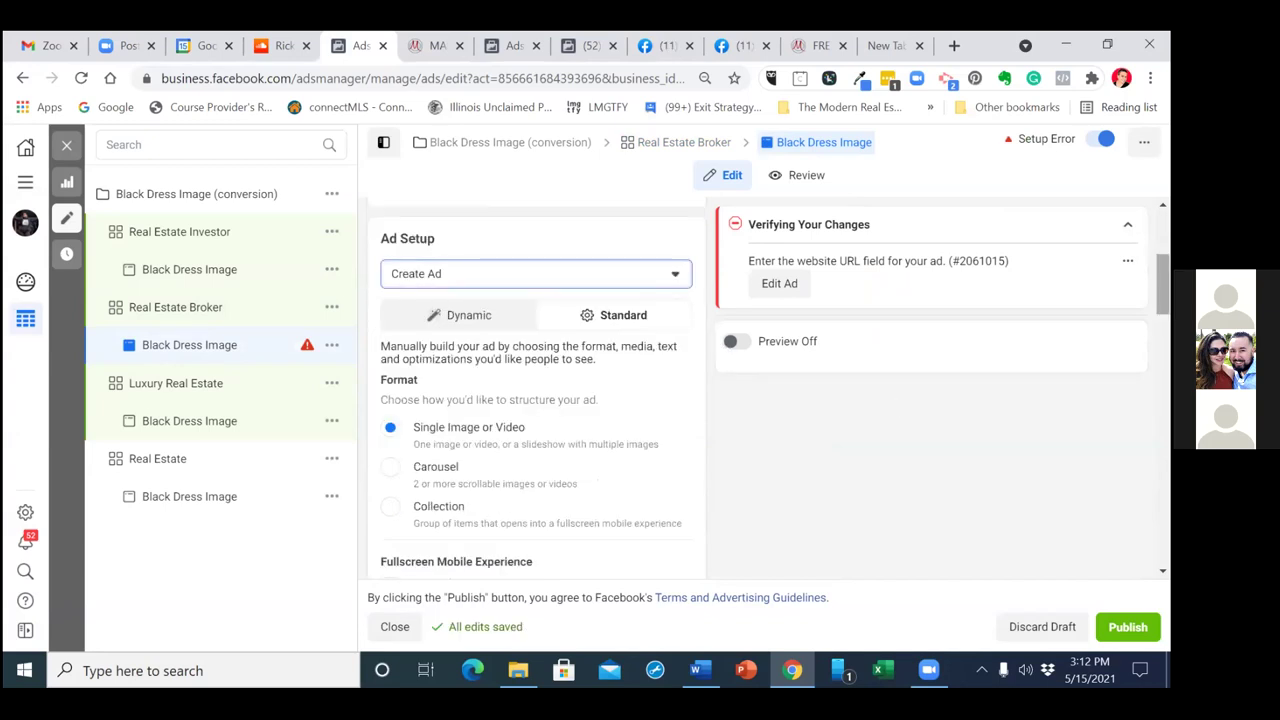
pyautogui.scroll(-1, 537, 380)
pyautogui.scroll(-2, 537, 380)
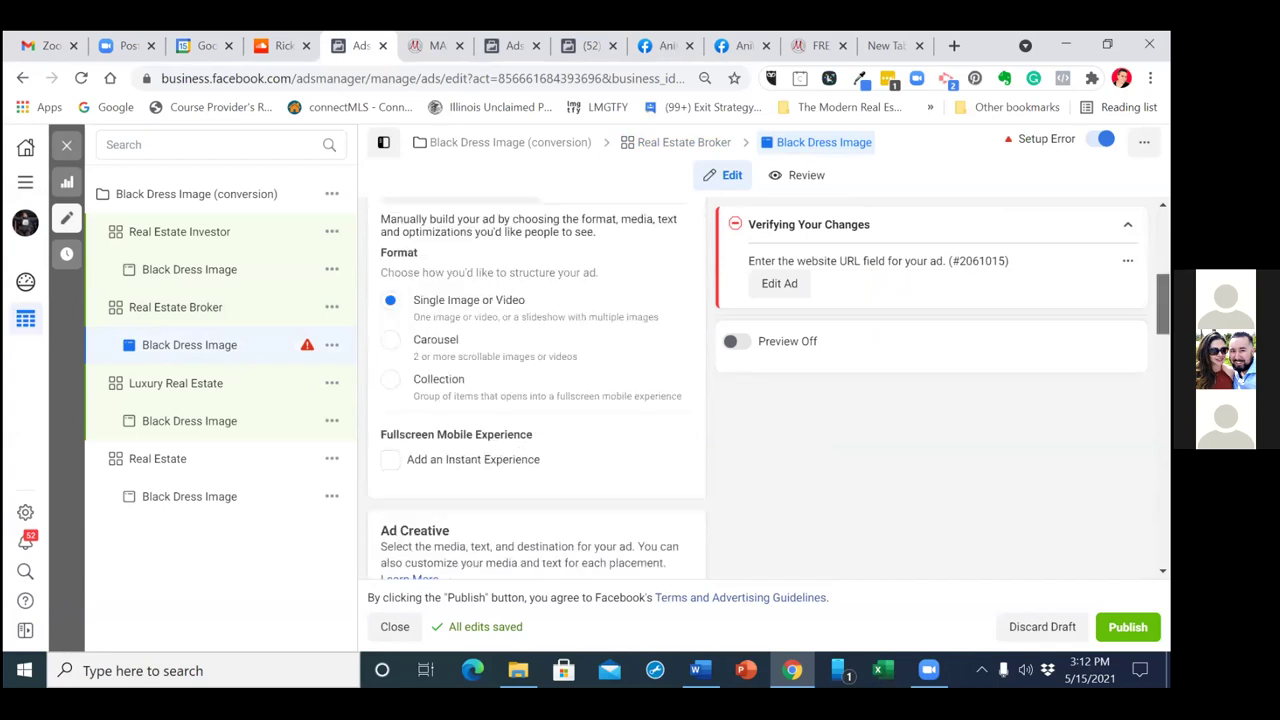
pyautogui.scroll(-5, 529, 528)
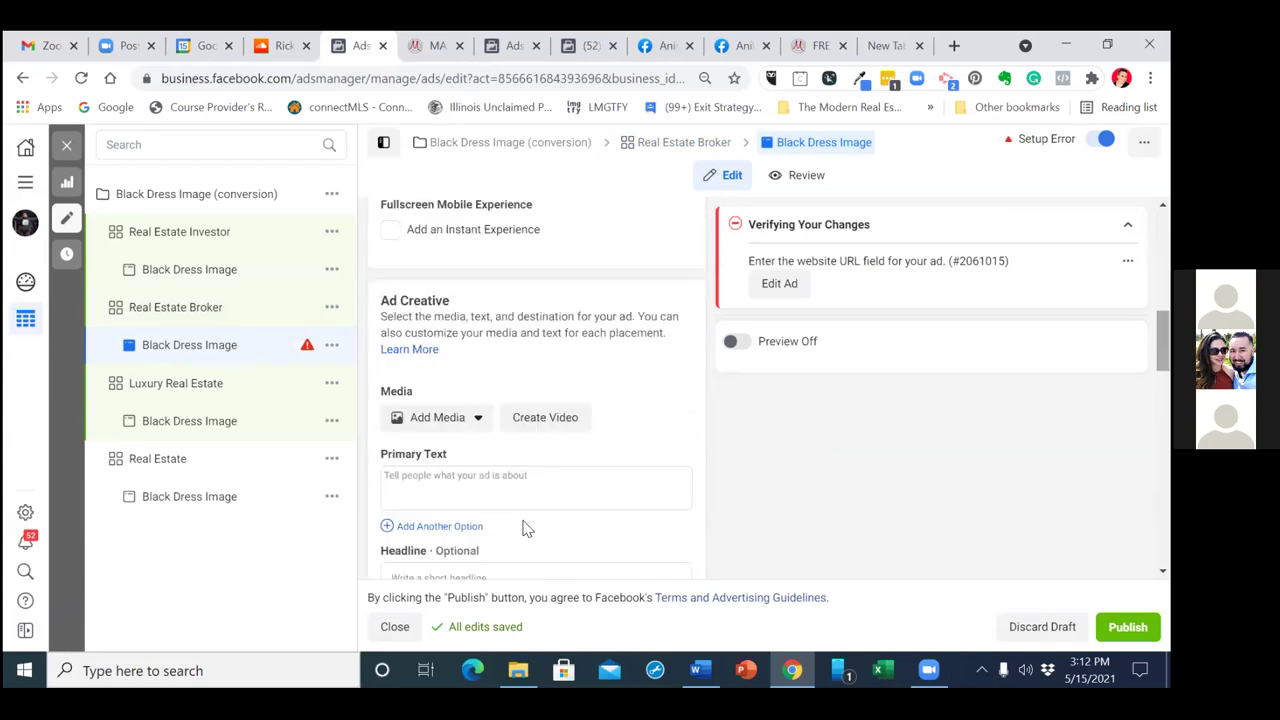
pyautogui.click(418, 424)
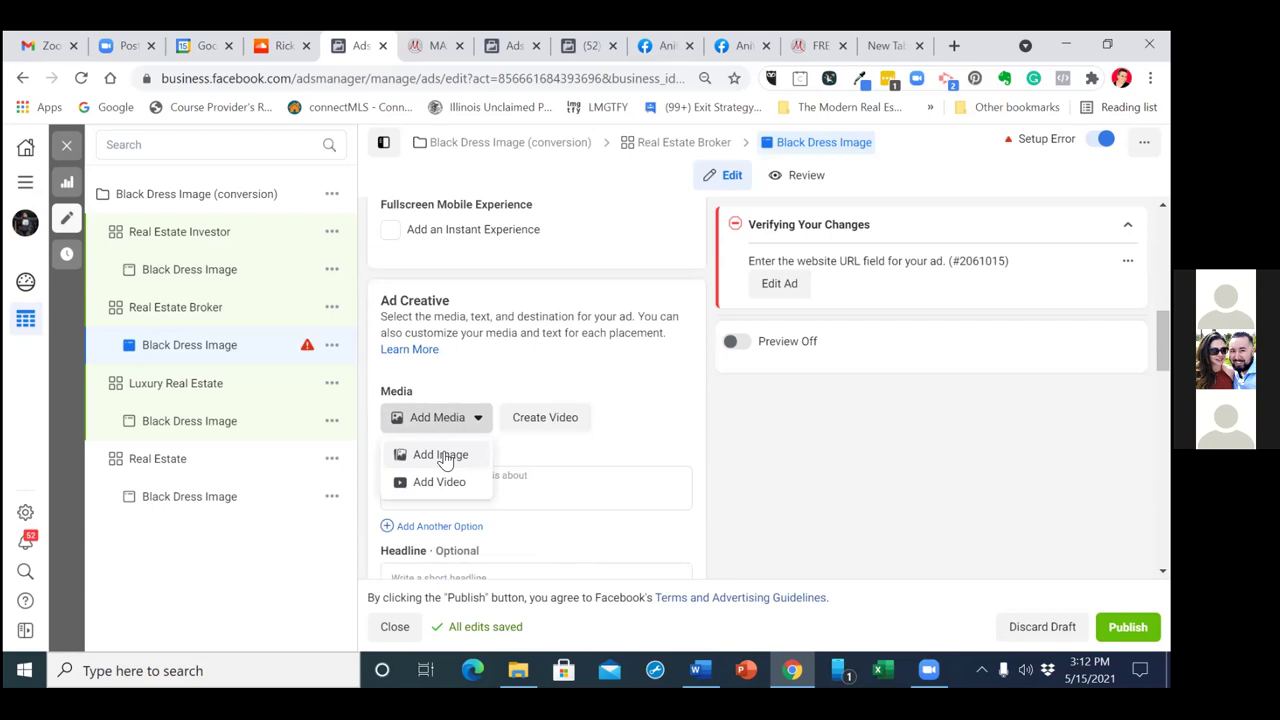
pyautogui.click(440, 454)
pyautogui.click(626, 290)
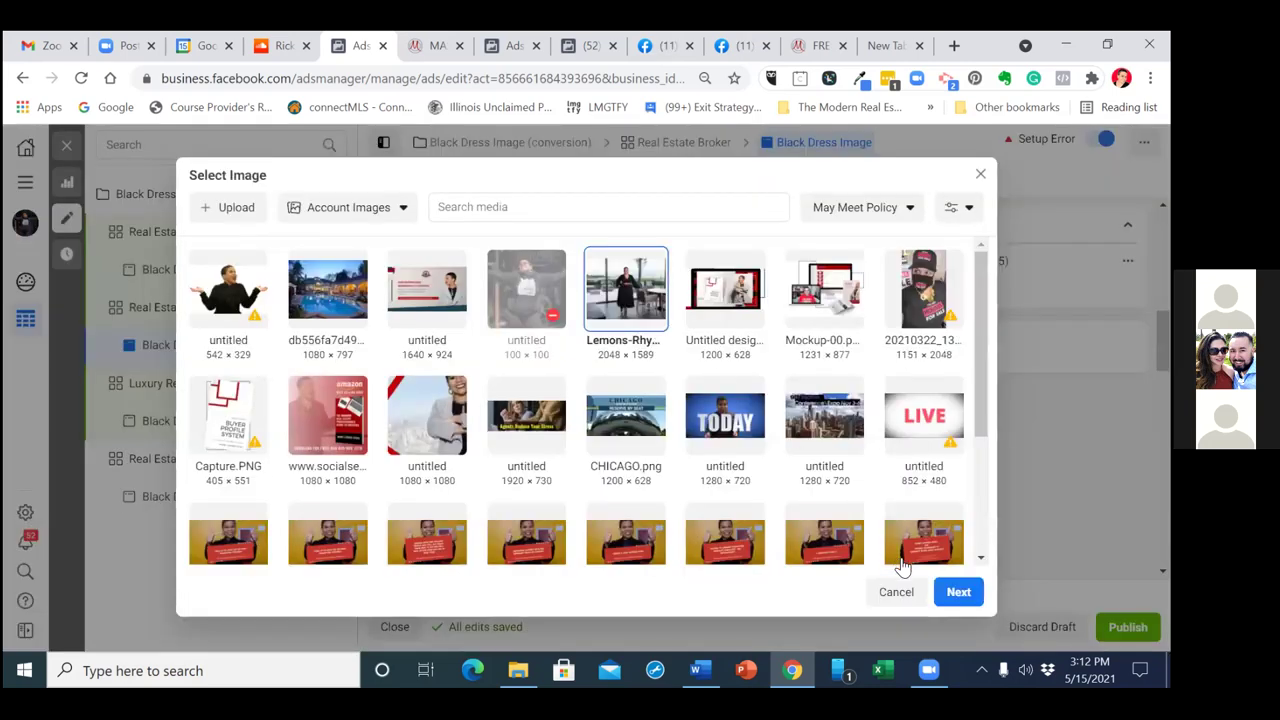
pyautogui.click(958, 594)
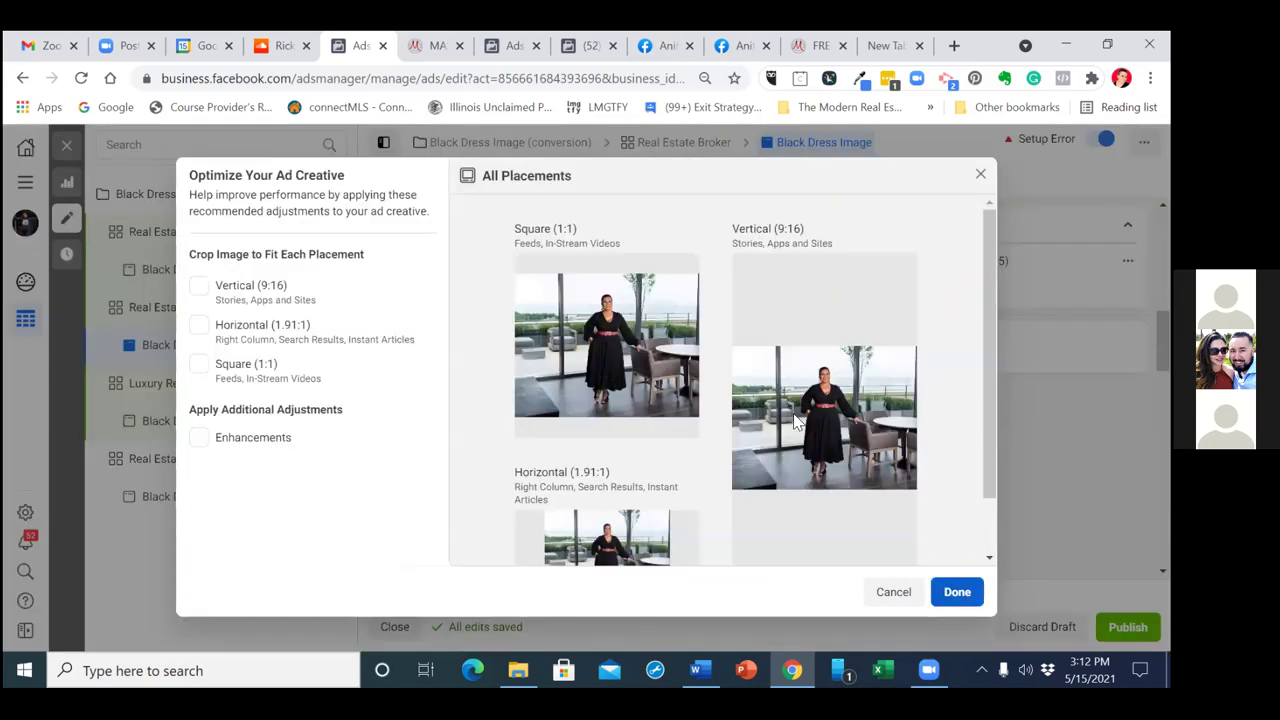
# Crop the ad image for the Vertical (9:16), Horizontal (1.91:1) and Square (1:1) placements and accept the crops
pyautogui.click(200, 290)
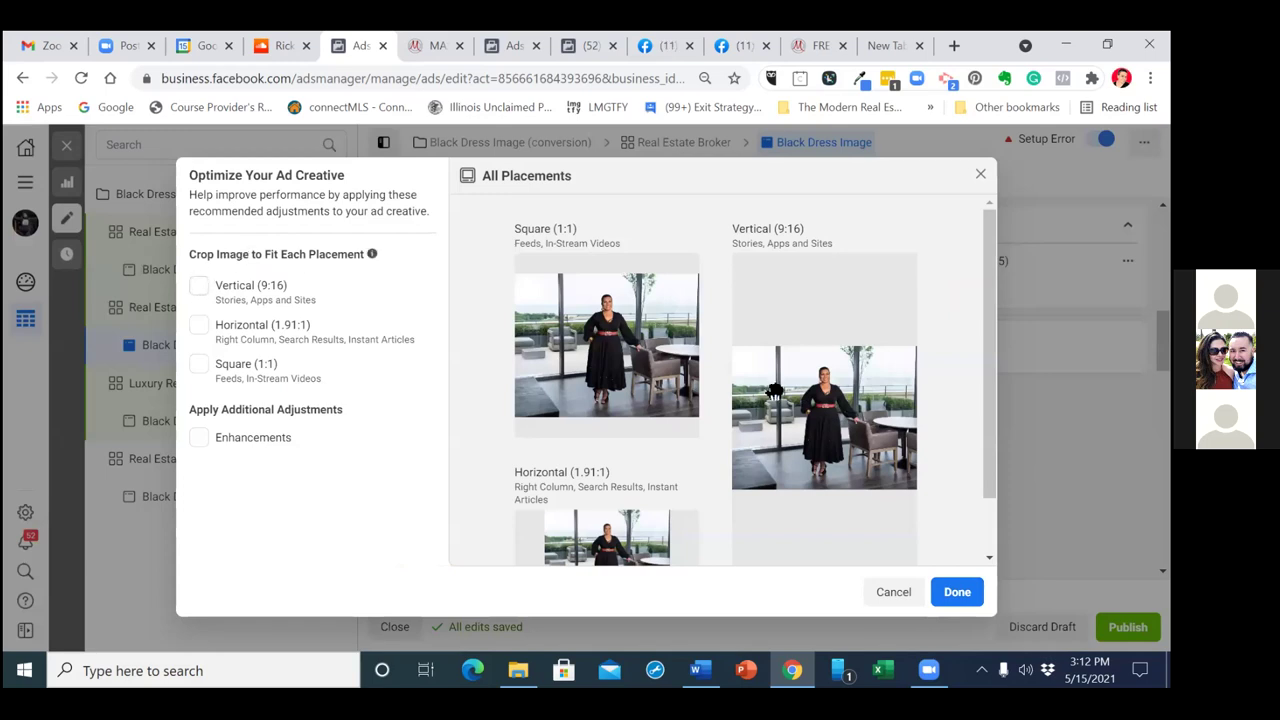
pyautogui.click(780, 290)
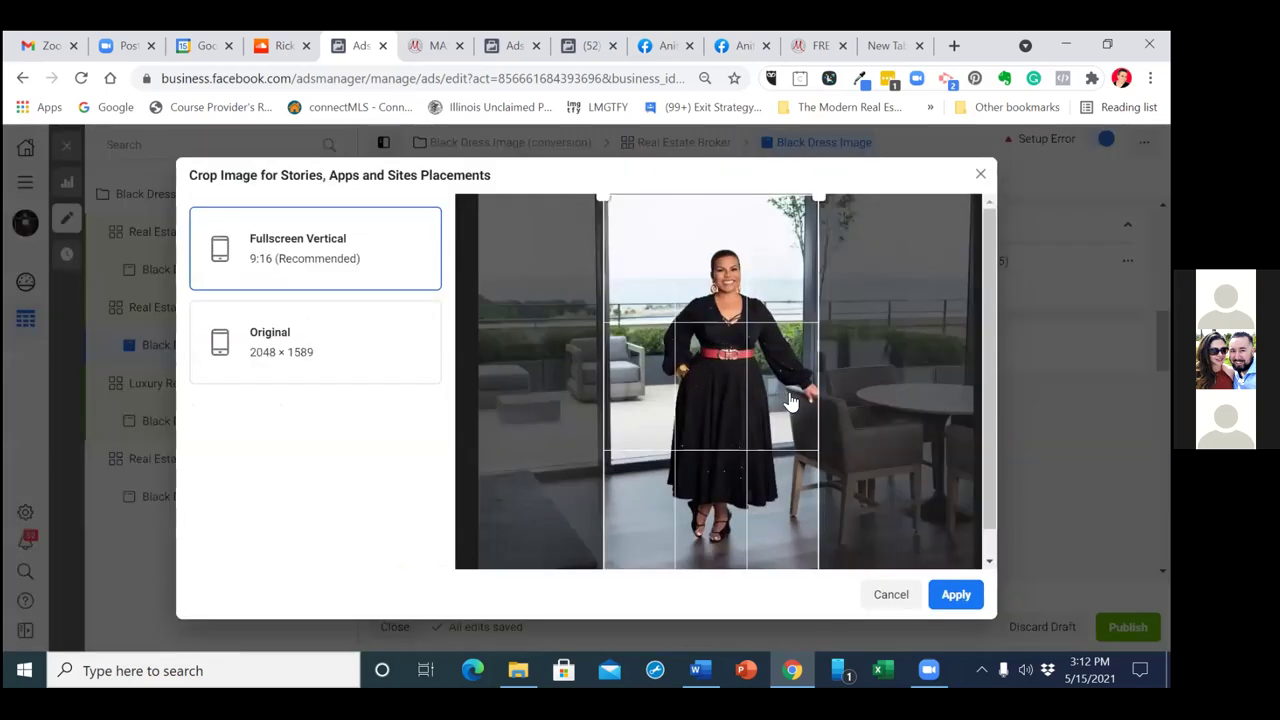
pyautogui.moveTo(803, 400); pyautogui.dragTo(814, 402)
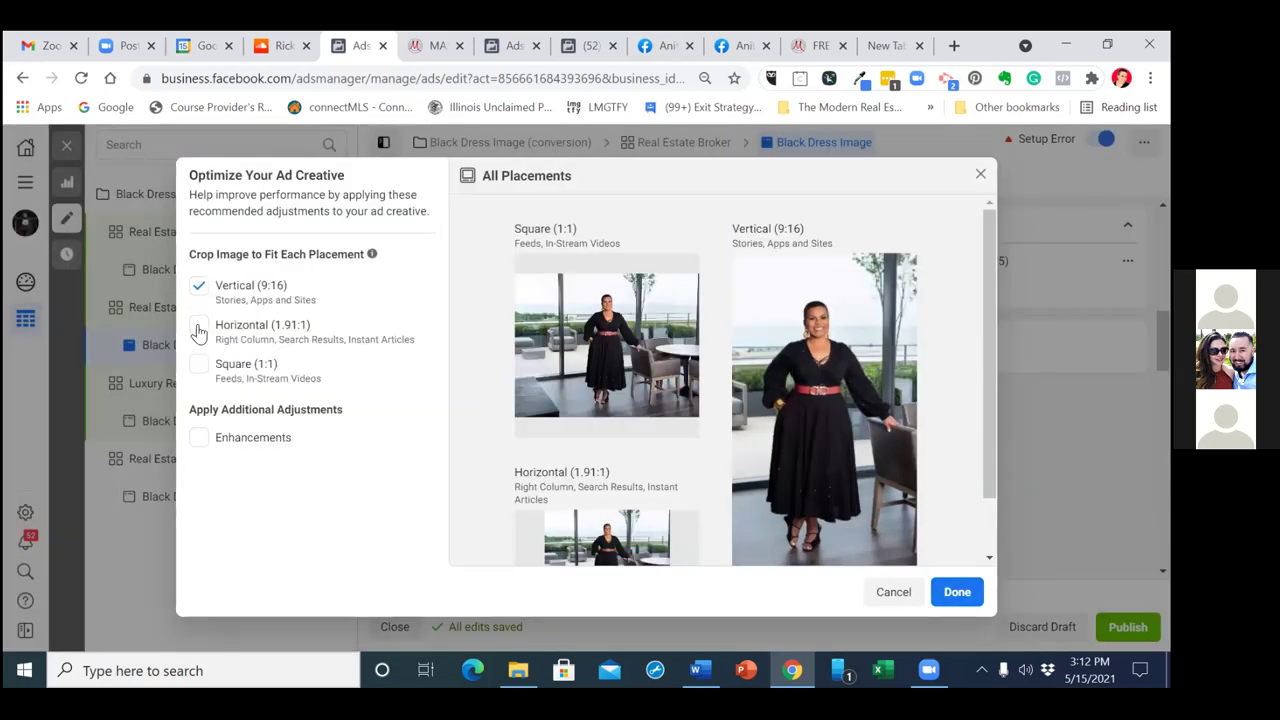
pyautogui.click(197, 327)
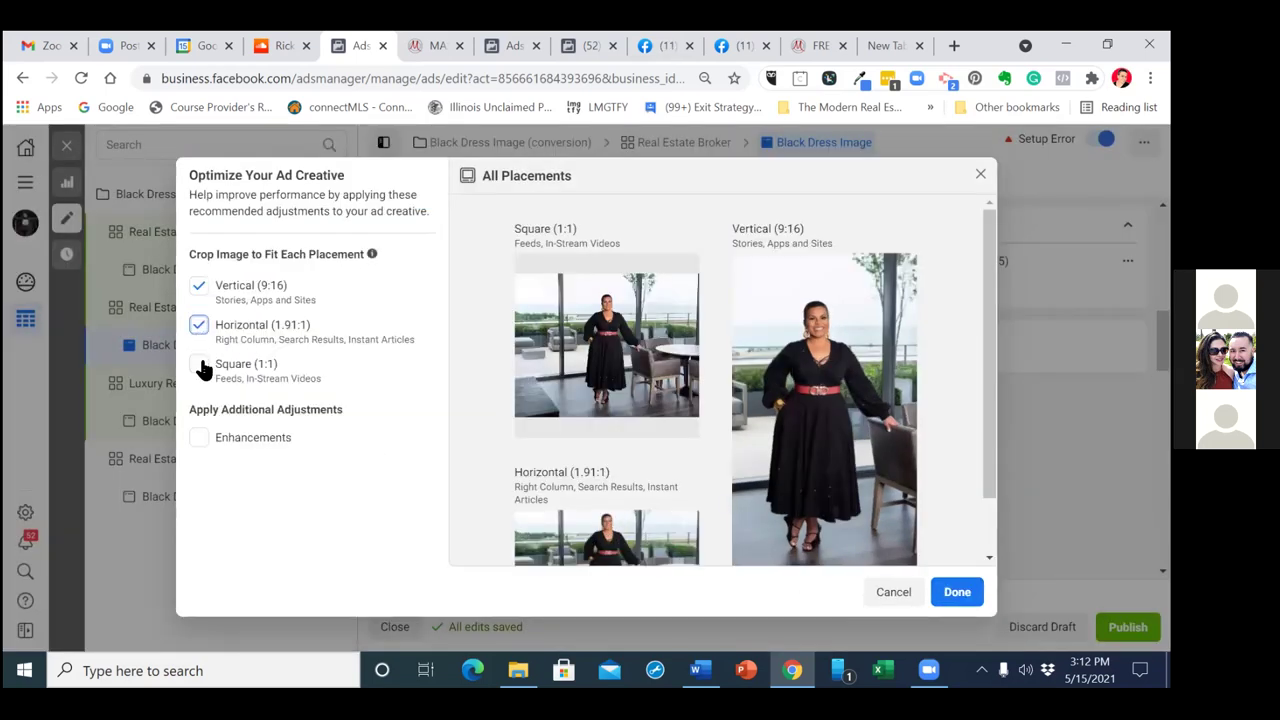
pyautogui.click(200, 366)
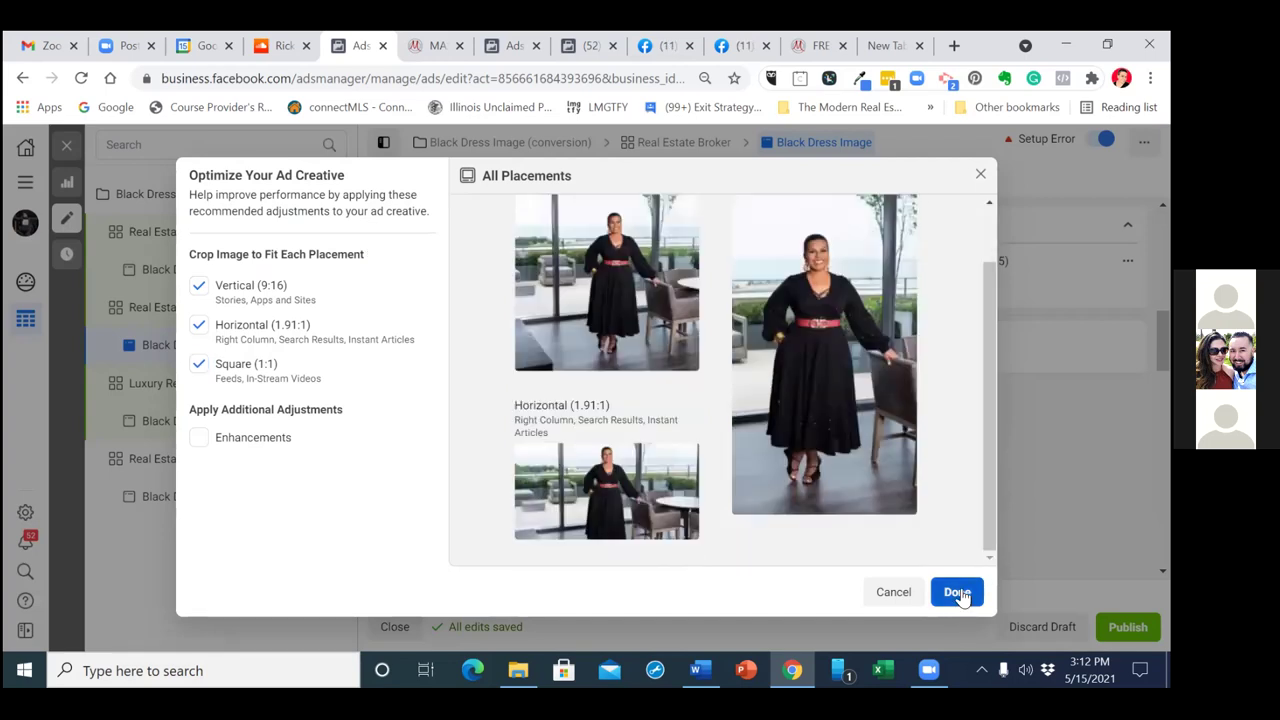
pyautogui.click(957, 593)
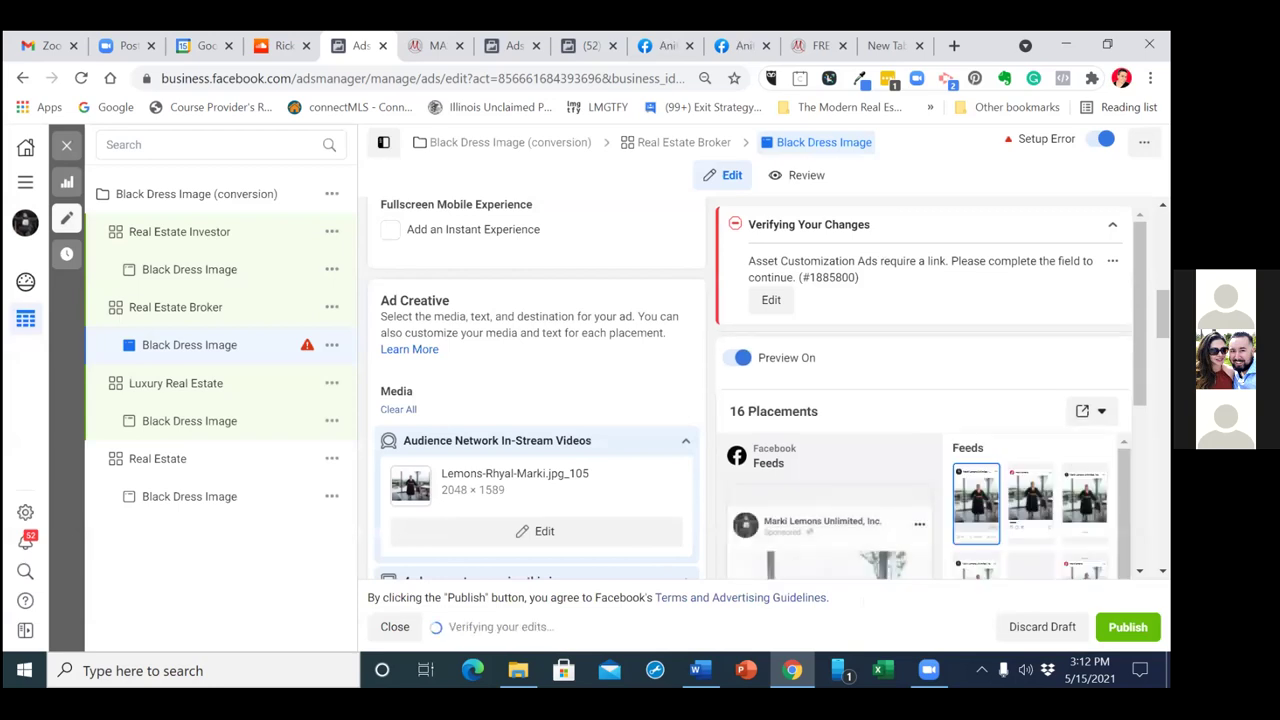
# Switch to the Word document and copy the masterclass text from "After 22 years of agent experience" through "Are you?"
pyautogui.scroll(-1, 537, 400)
pyautogui.scroll(-3, 537, 400)
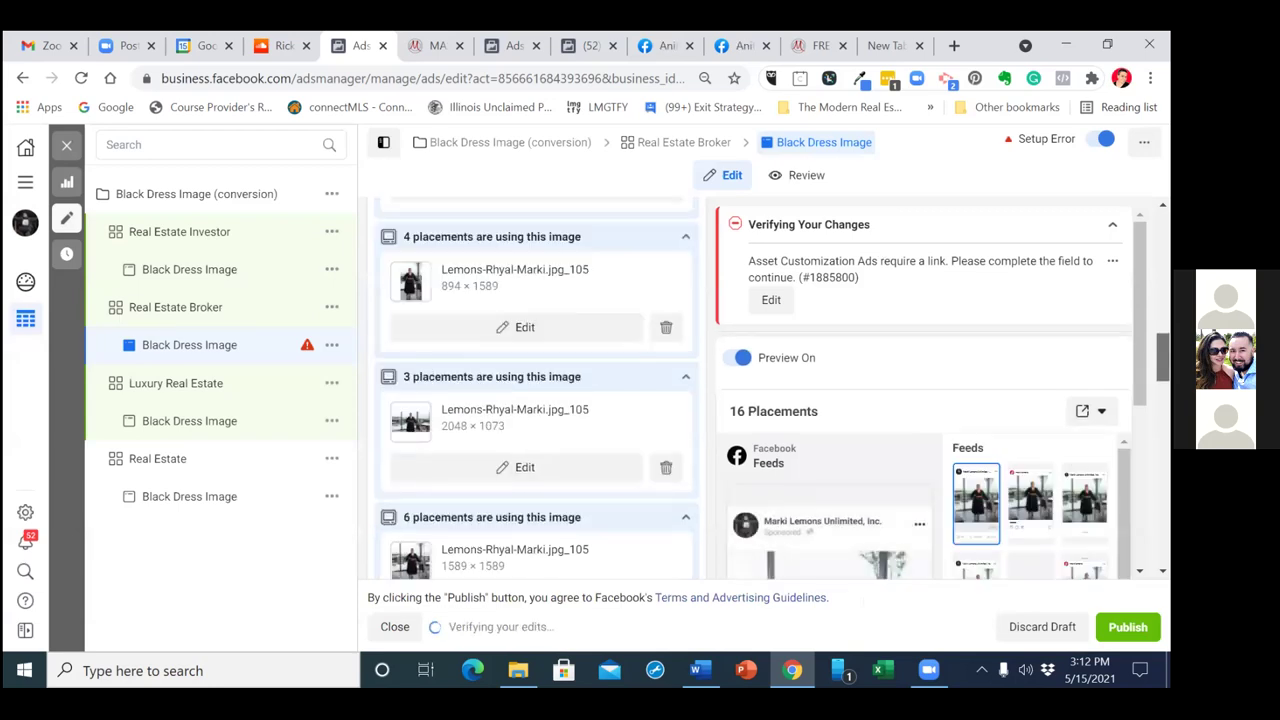
pyautogui.scroll(-2, 537, 400)
pyautogui.scroll(-1, 537, 400)
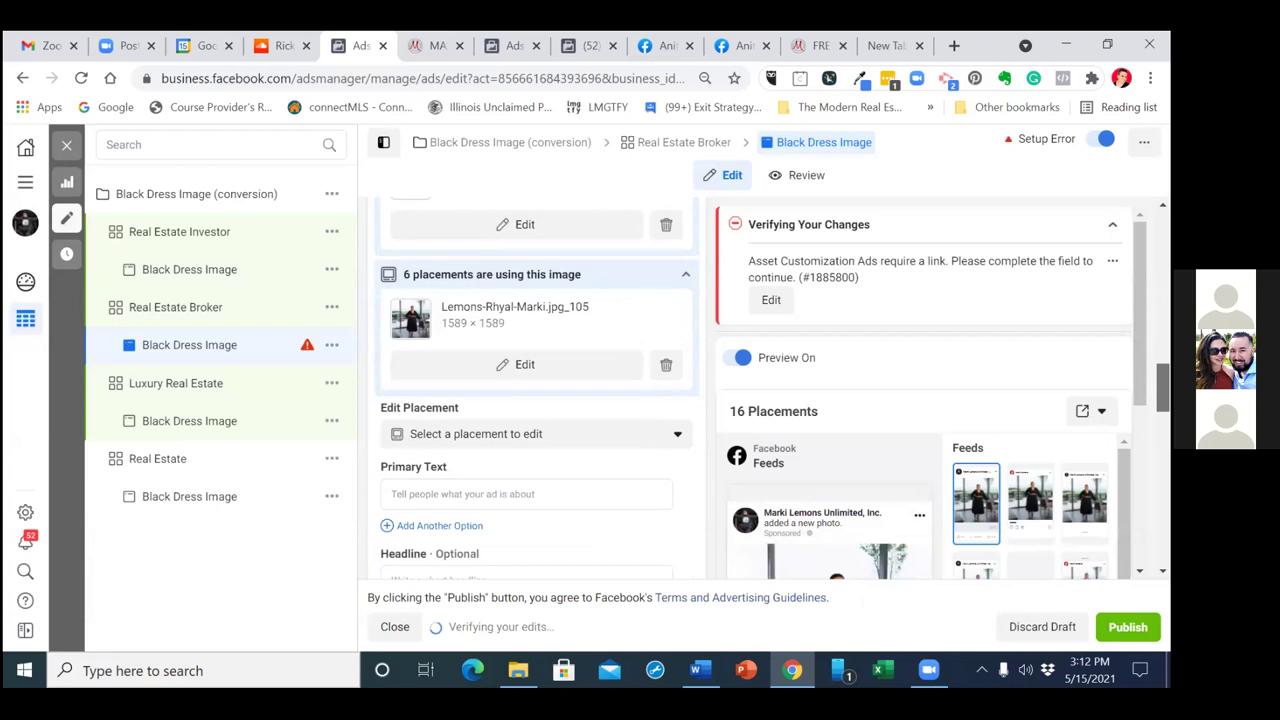
pyautogui.scroll(-1, 537, 400)
pyautogui.scroll(-1, 537, 400)
pyautogui.click(697, 670)
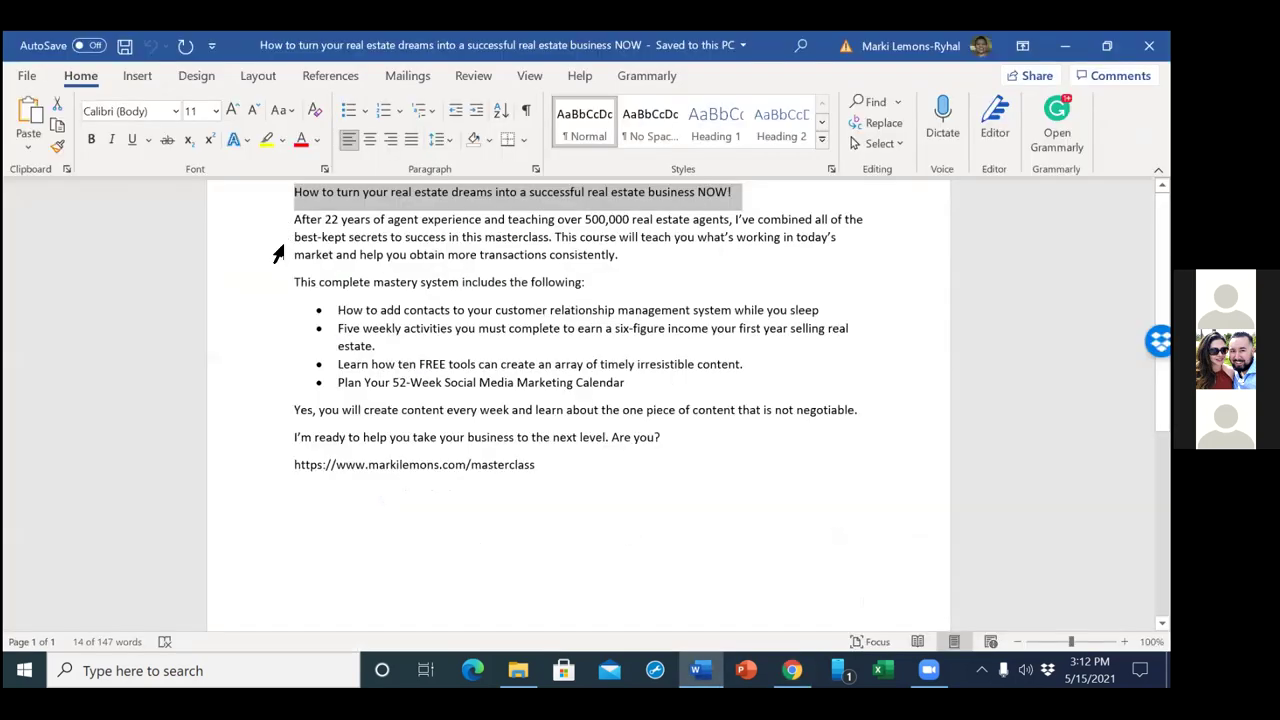
pyautogui.click(284, 241)
pyautogui.click(285, 282)
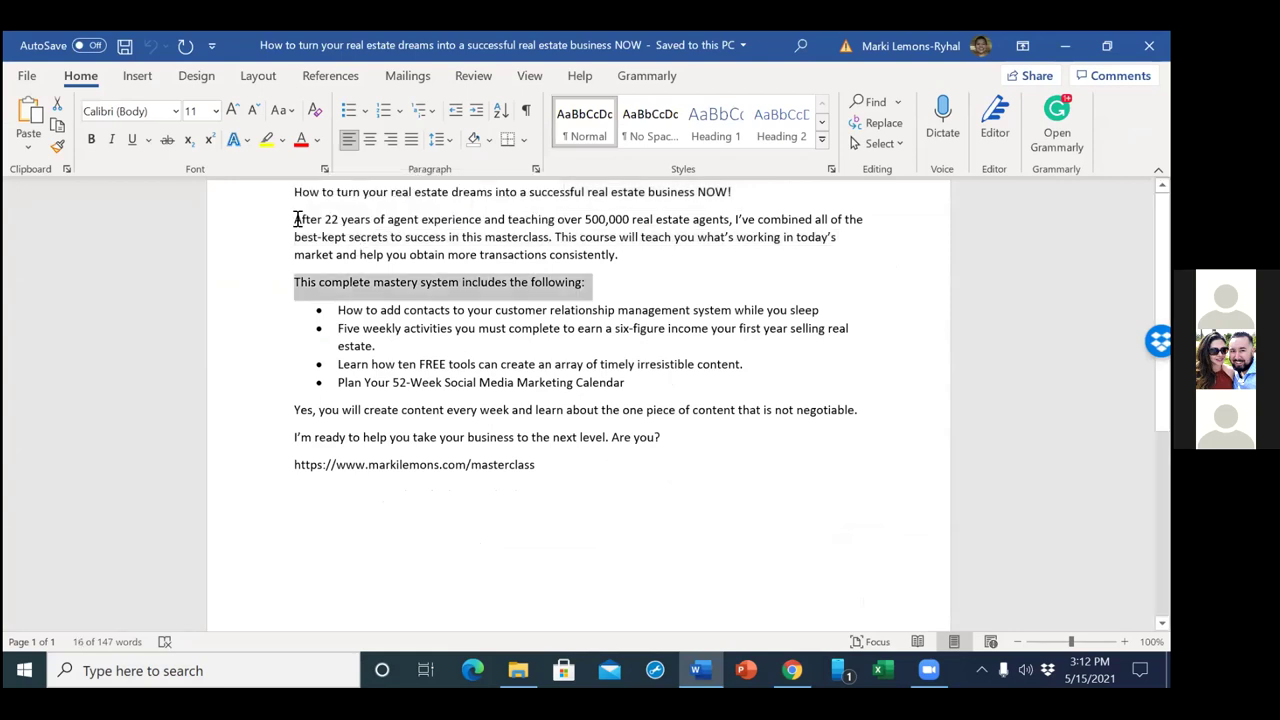
pyautogui.click(297, 219)
pyautogui.keyDown('shift'); pyautogui.click(672, 412); pyautogui.keyUp('shift')
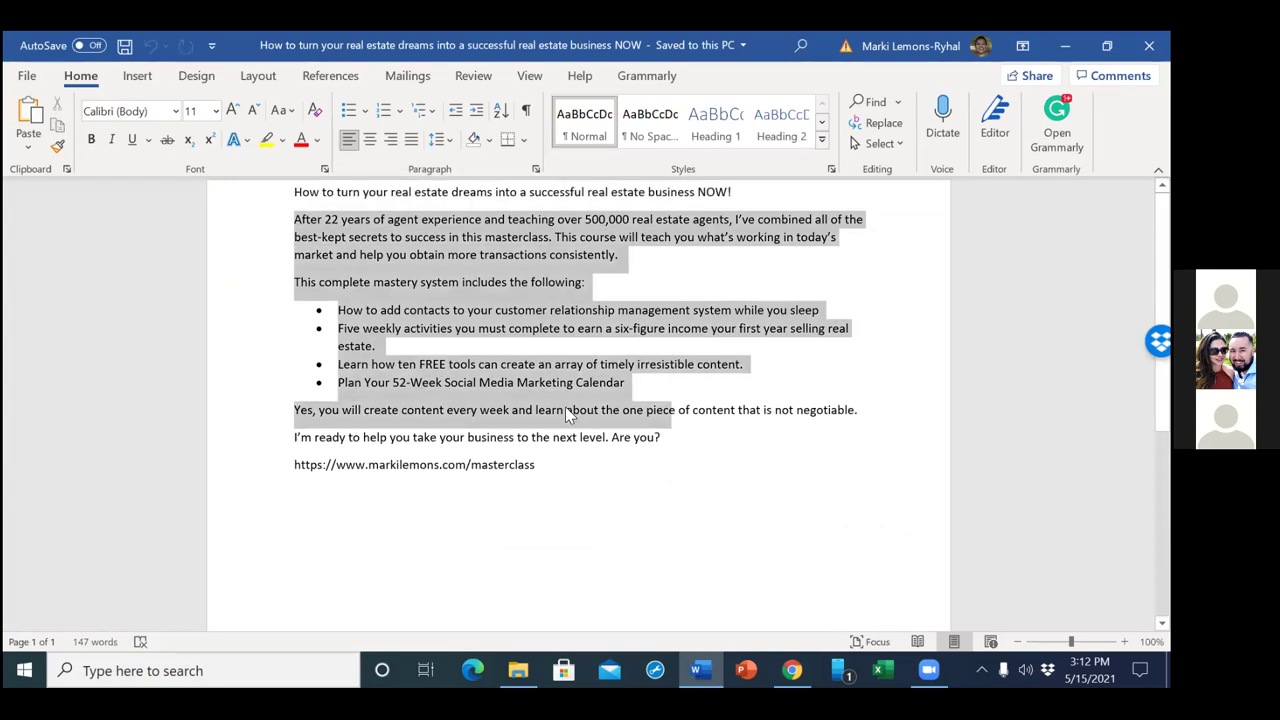
pyautogui.hotkey('shift', 'Down')
pyautogui.hotkey('shift', 'F10')
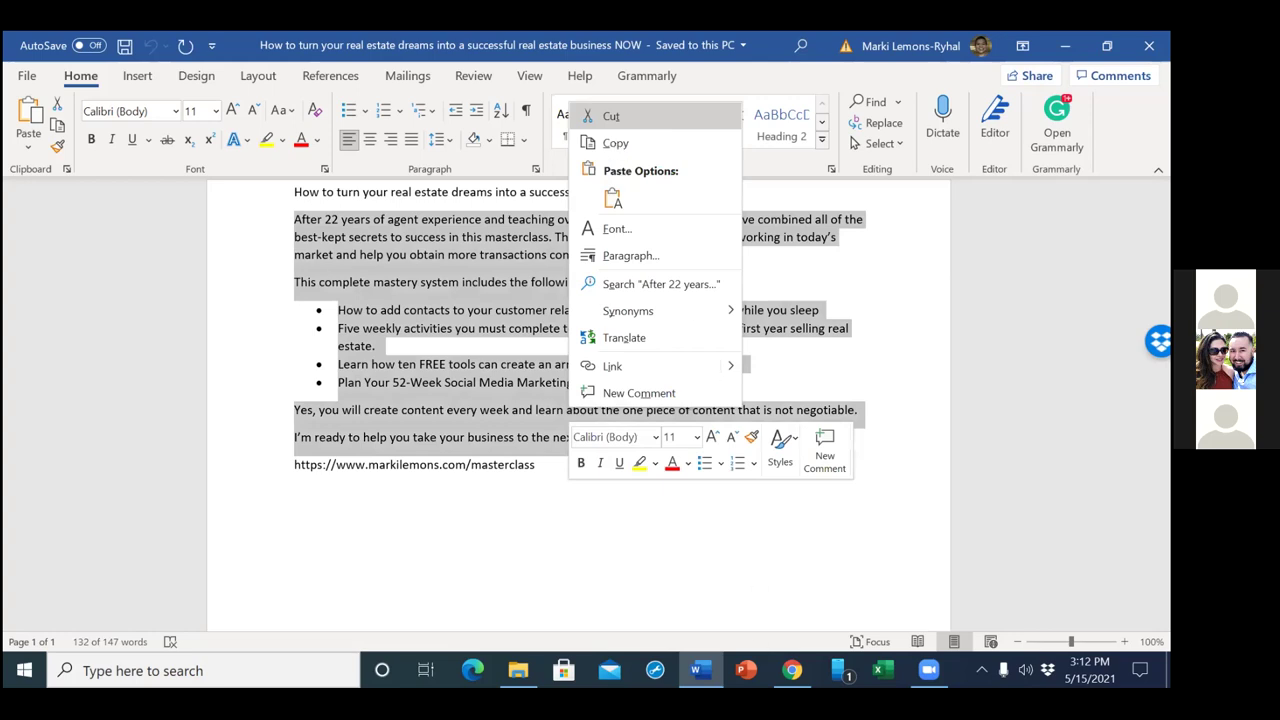
pyautogui.press('c')
pyautogui.hotkey('alt', 'Tab')
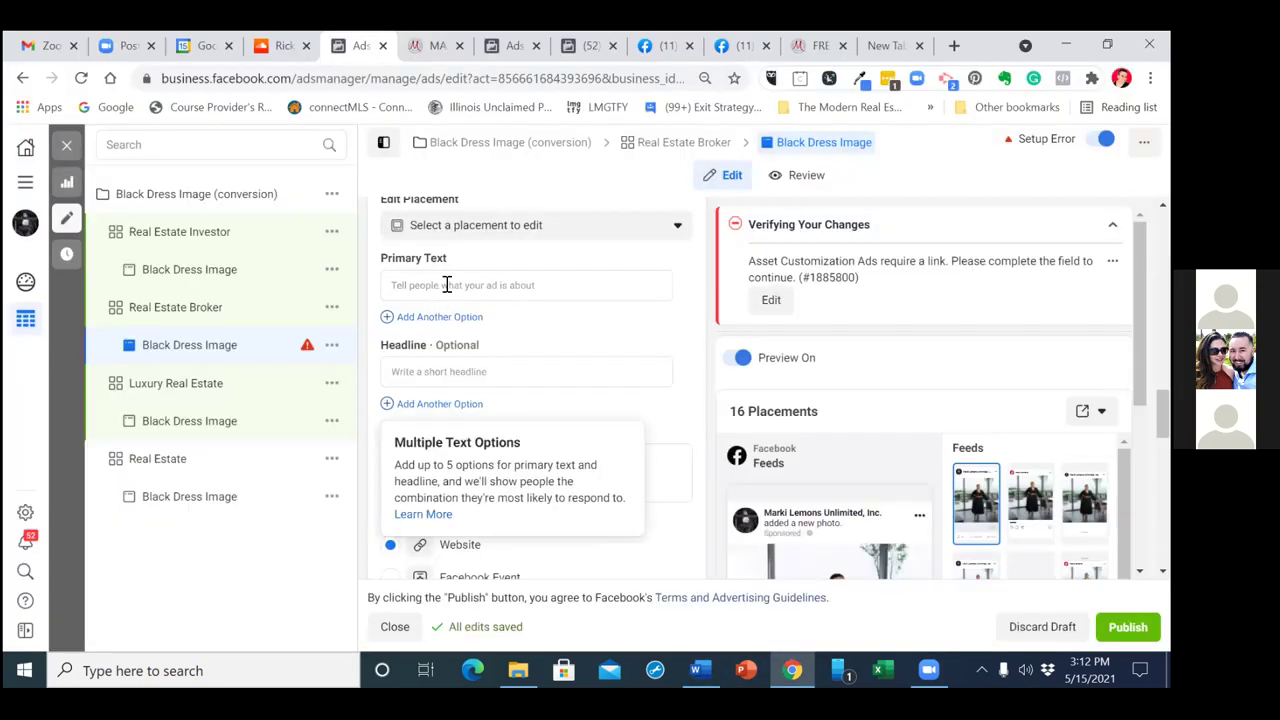
# Paste the copied masterclass description into the ad's Primary Text
pyautogui.click(447, 285)
pyautogui.rightClick(447, 287)
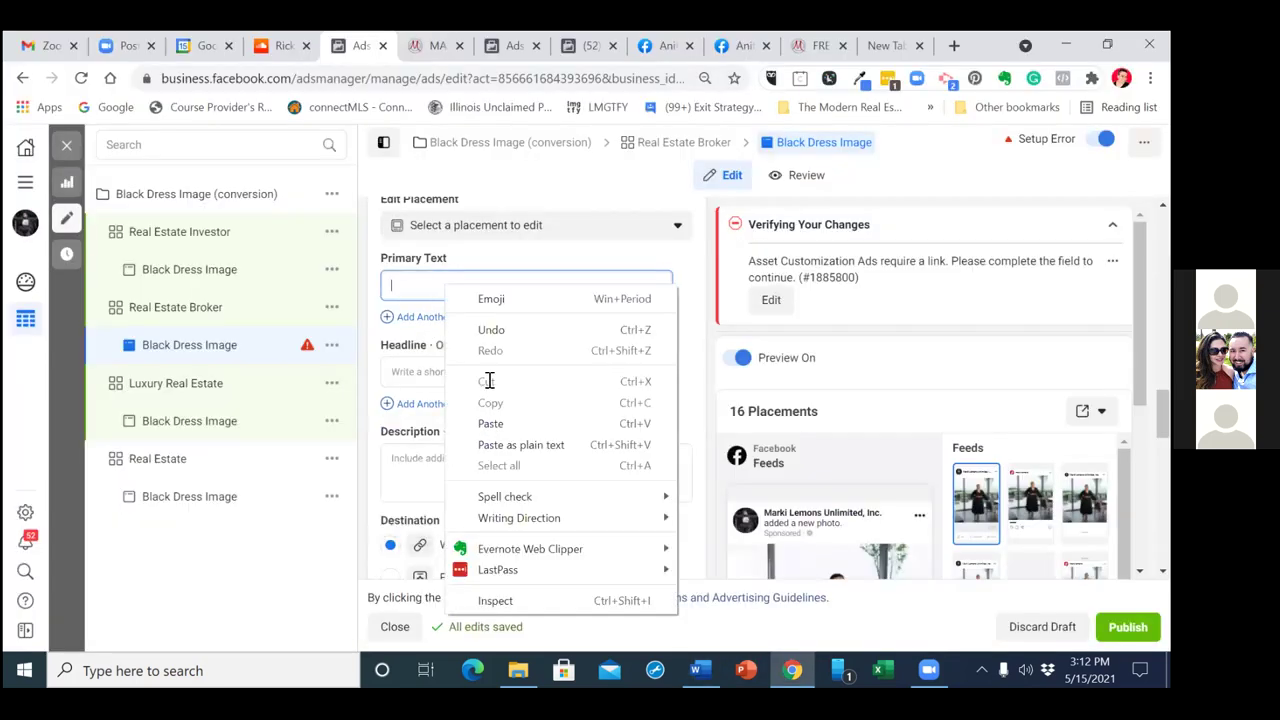
pyautogui.click(490, 423)
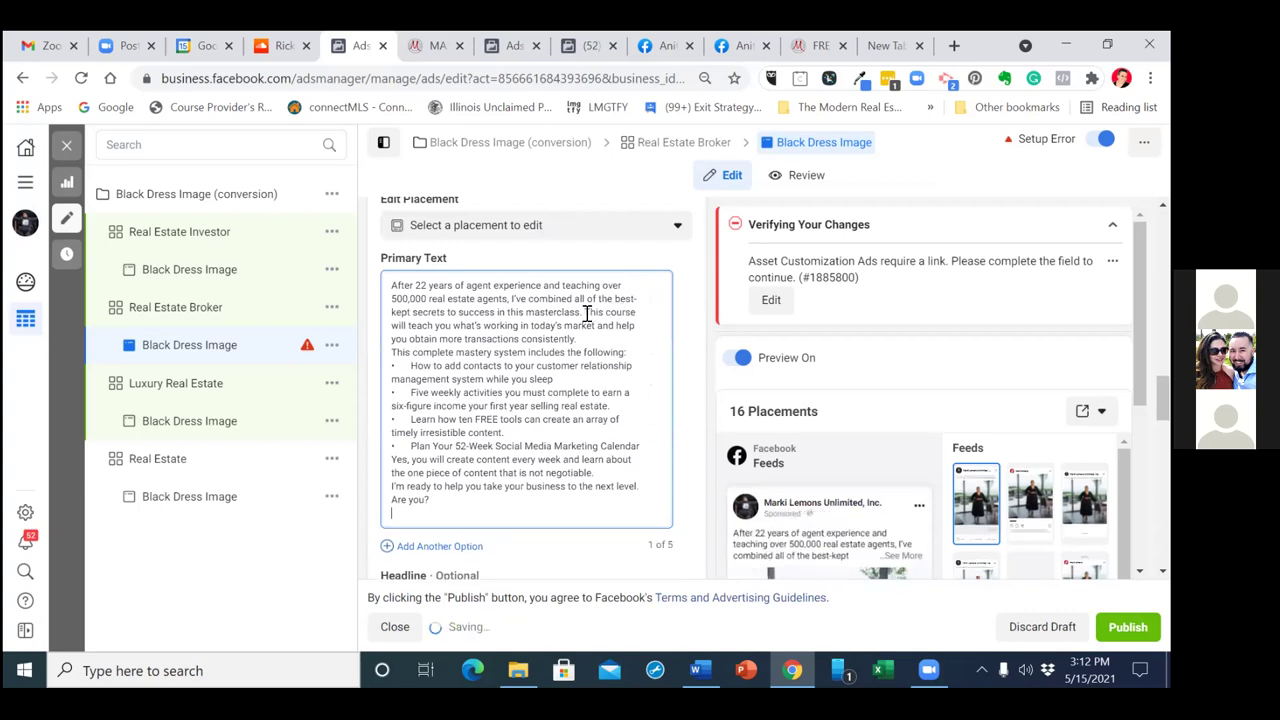
# Insert blank lines in the primary text before "This course will teach you" and before "This complete mastery system includes the following"
pyautogui.click(588, 313)
pyautogui.press('Return')
pyautogui.press('Return')
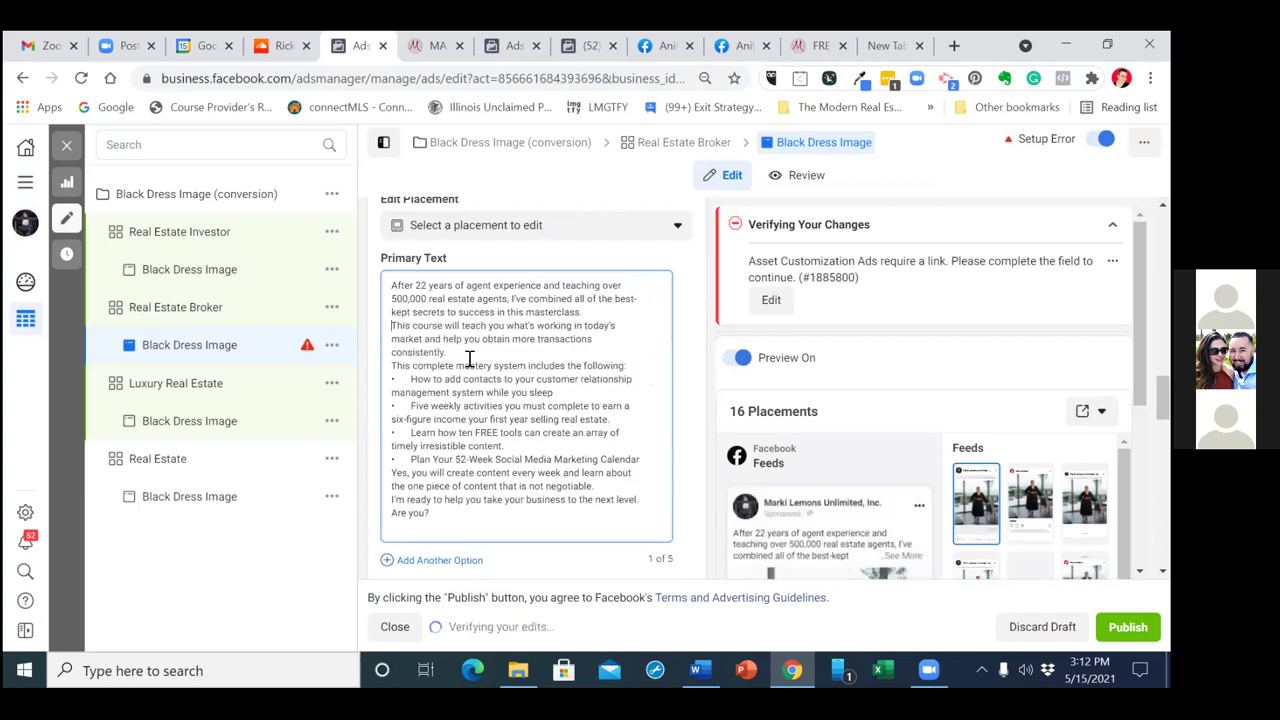
pyautogui.press('Down')
pyautogui.press('Down')
pyautogui.press('Down')
pyautogui.press('Return')
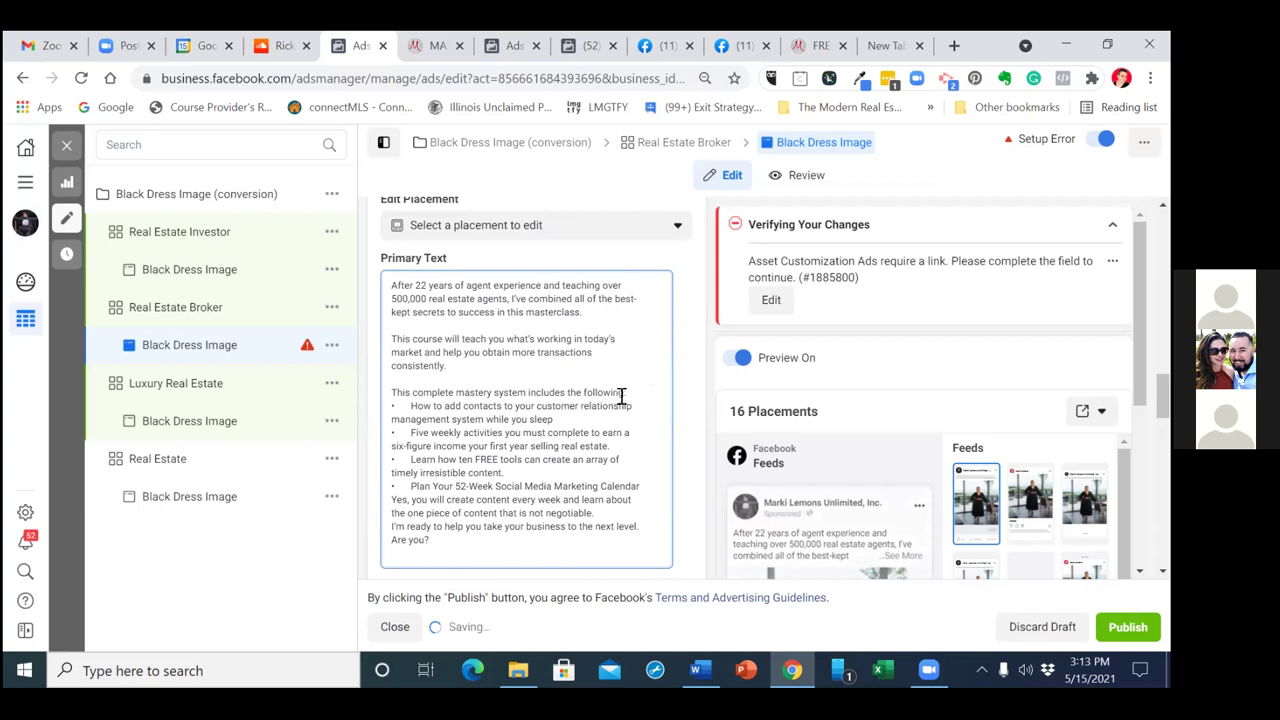
# Insert blank lines in the primary text before each of the four bullet points, from "How to add contacts" through "Plan Your 52-Week Social Media Marketing Calendar"
pyautogui.press('Down')
pyautogui.press('Return')
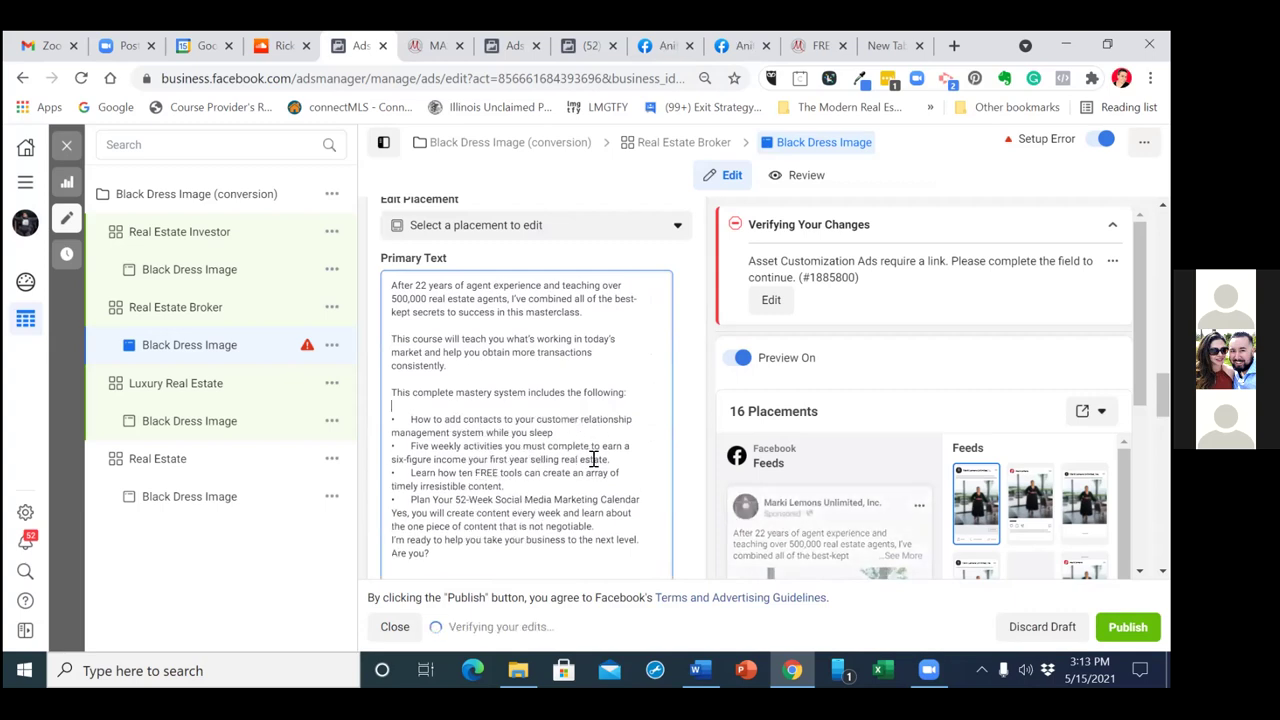
pyautogui.press('Down')
pyautogui.press('Down')
pyautogui.press('Return')
pyautogui.press('Down')
pyautogui.press('Down')
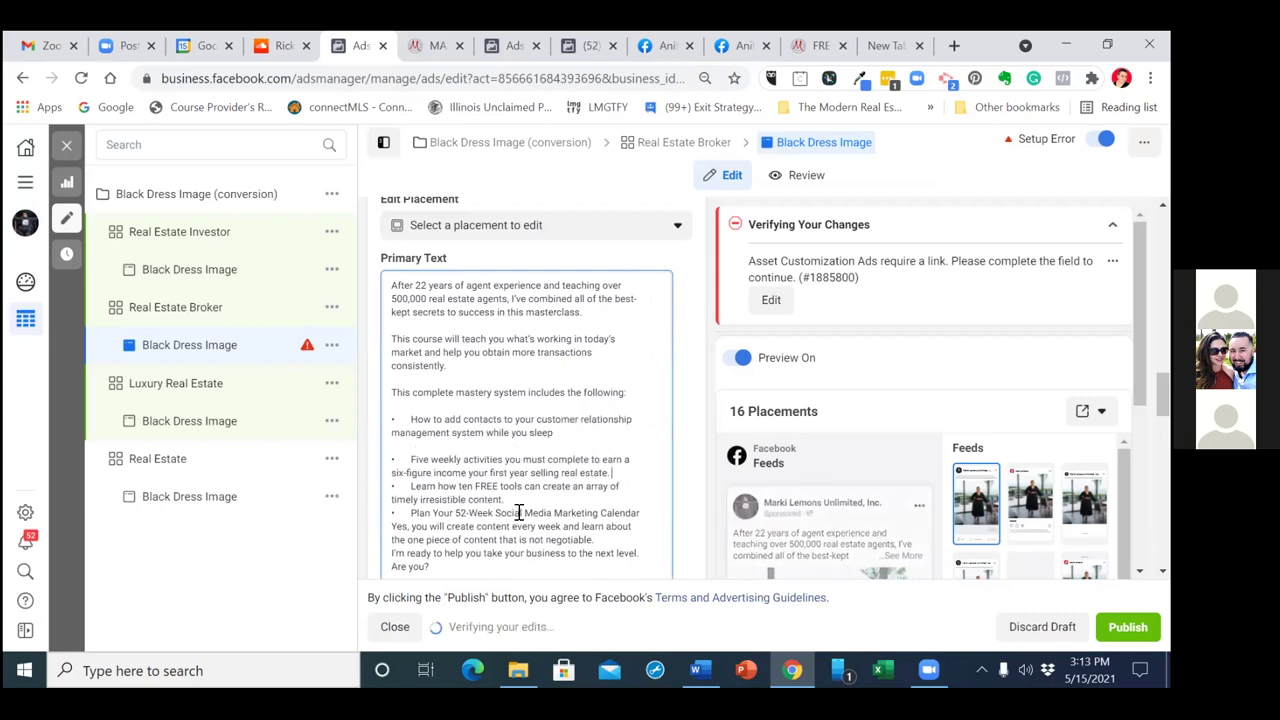
pyautogui.press('Return')
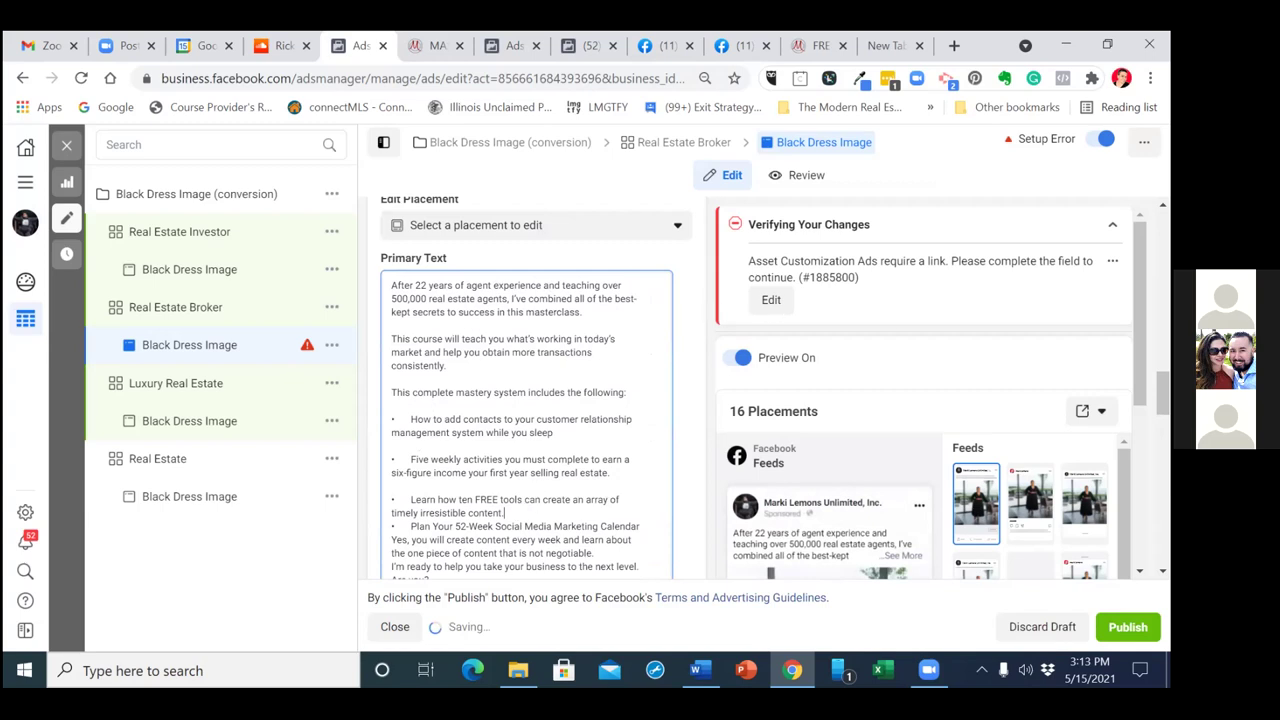
pyautogui.press('Return')
# Insert blank lines in the primary text before "Yes, you will create content every week" and before "I'm ready to help you"
pyautogui.scroll(-3, 590, 190)
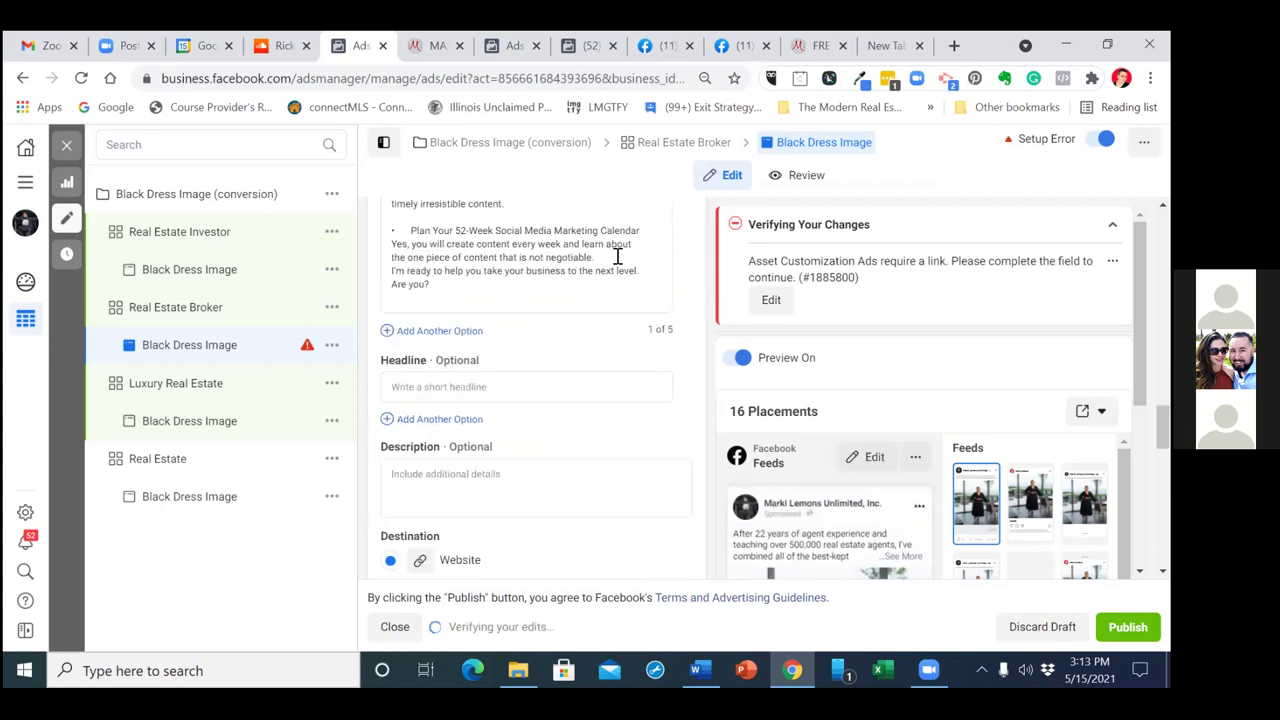
pyautogui.click(652, 226)
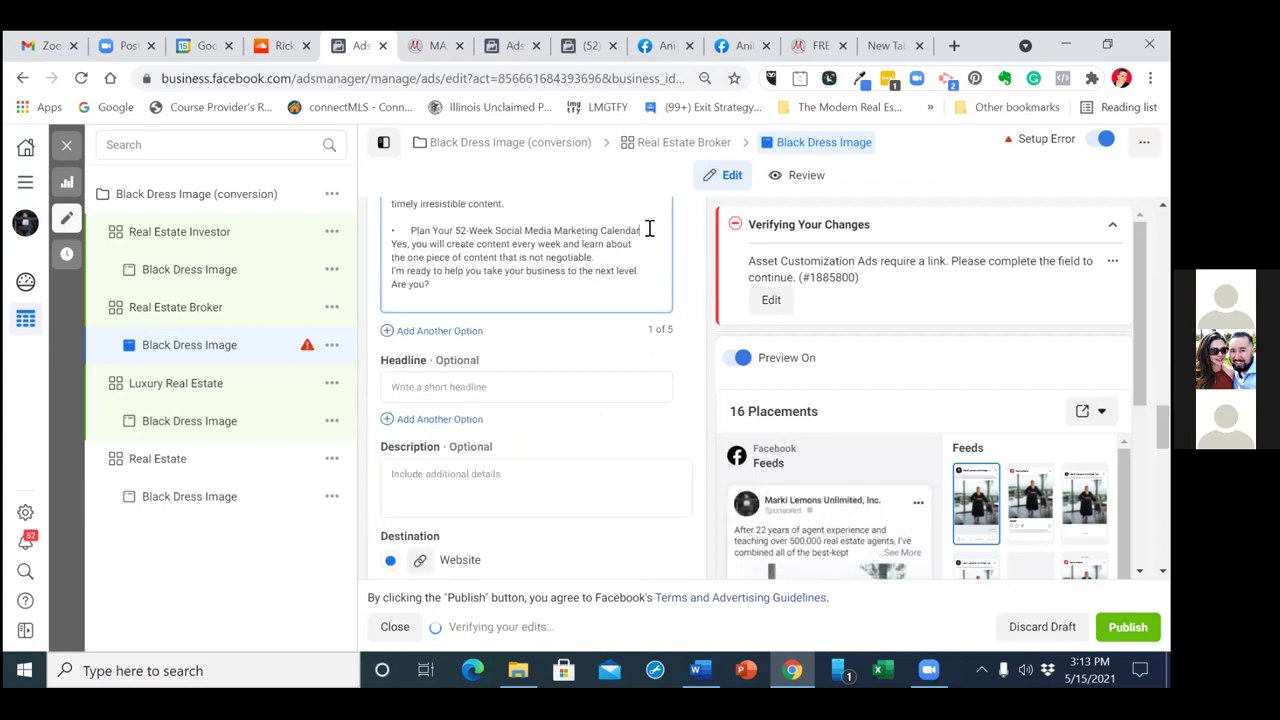
pyautogui.press('Return')
pyautogui.click(616, 272)
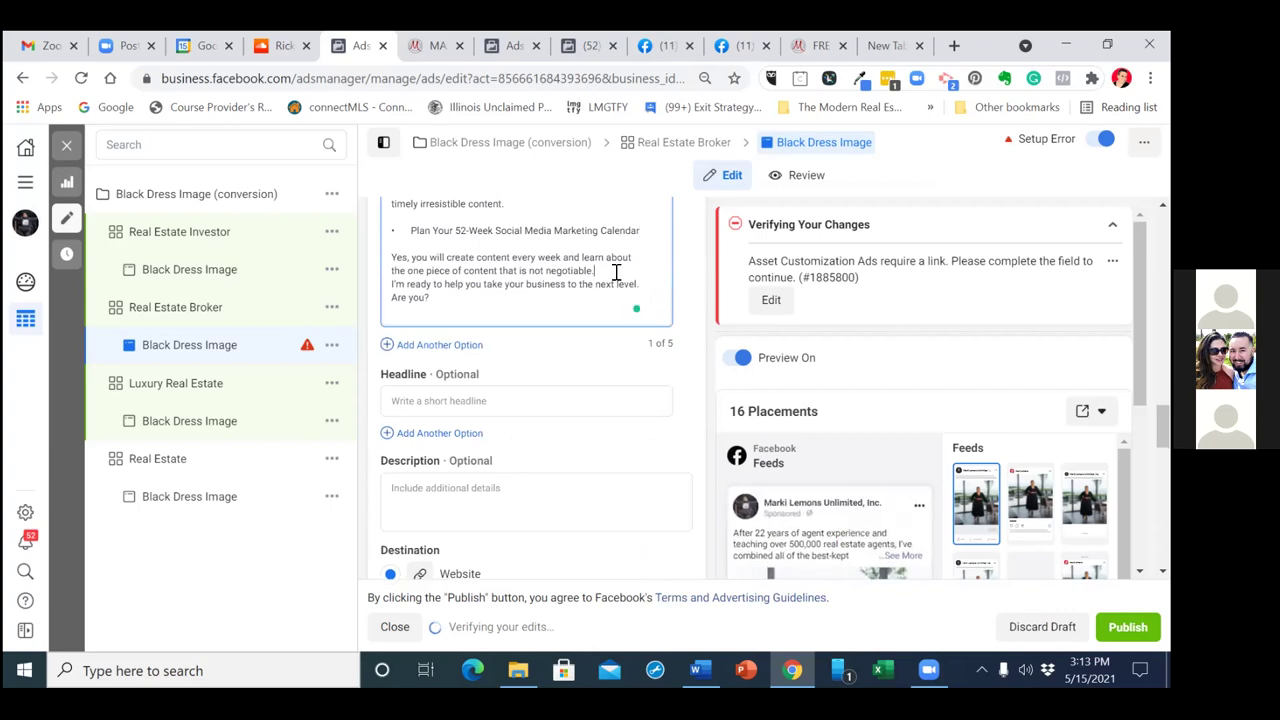
pyautogui.press('Return')
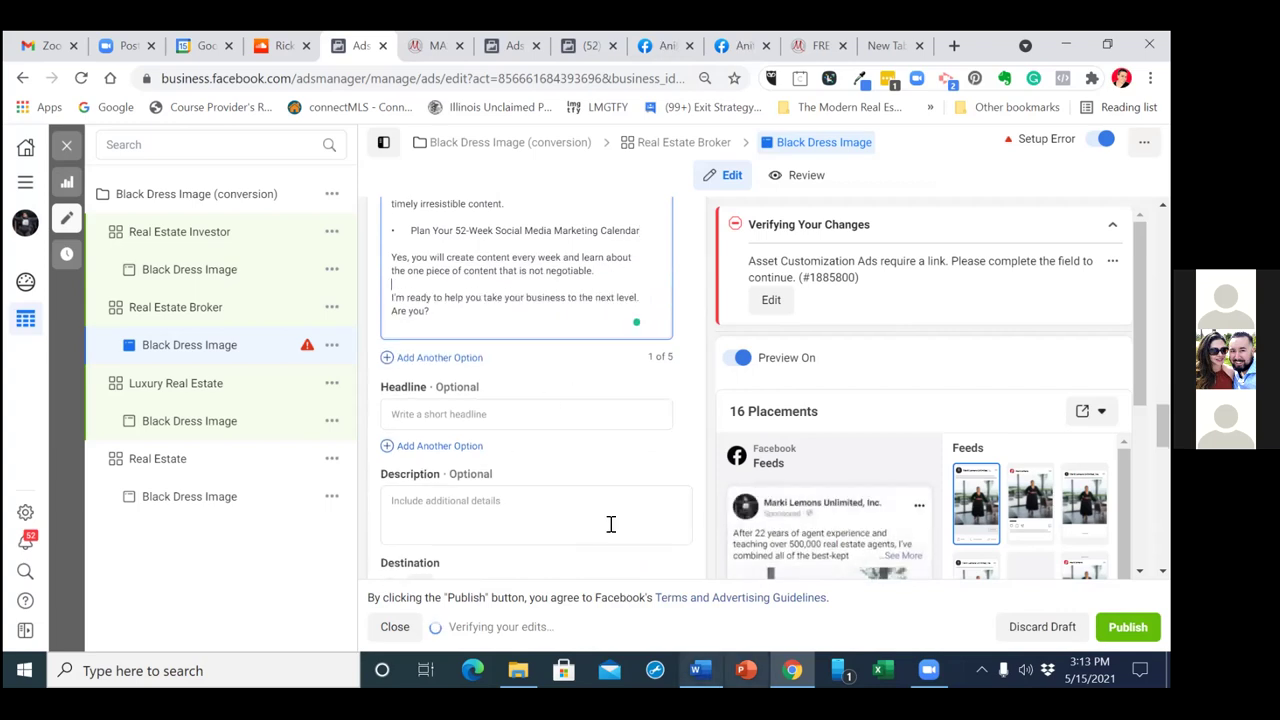
# Copy "How to turn your real estate dreams into a successful real estate business NOW!" from the Word document into the ad's Headline
pyautogui.hotkey('alt', 'Tab')
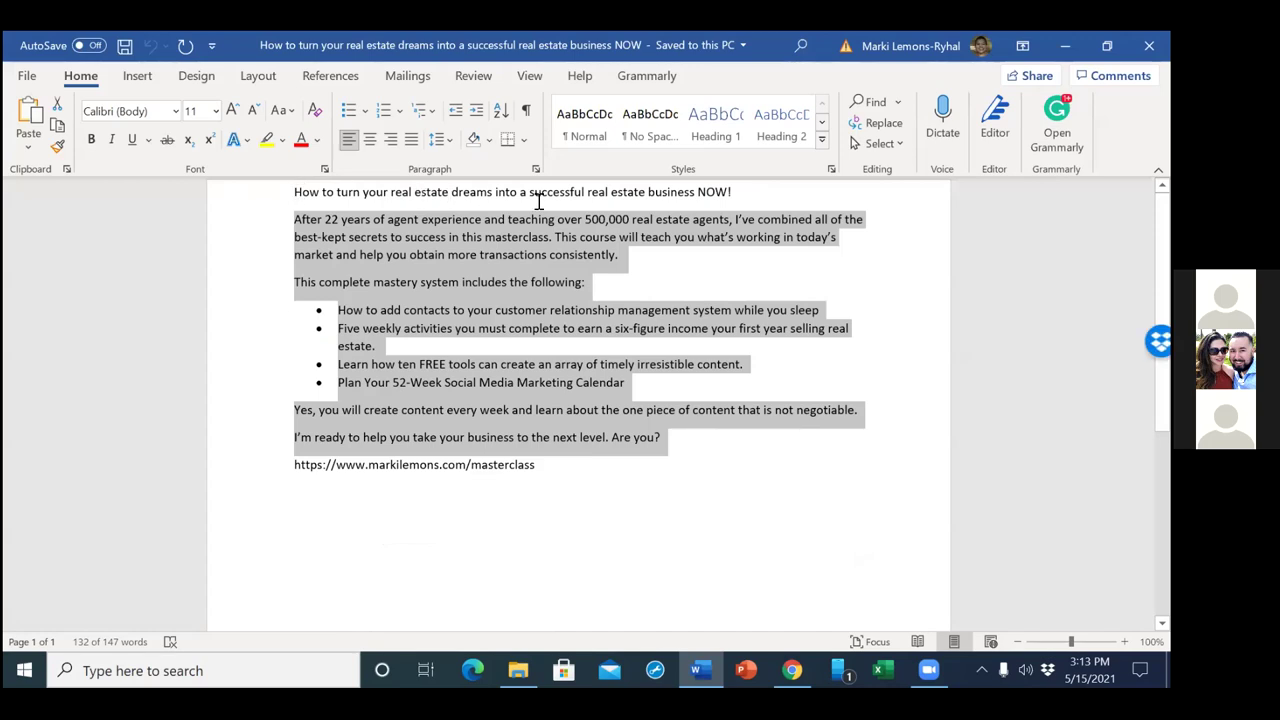
pyautogui.tripleClick(538, 200)
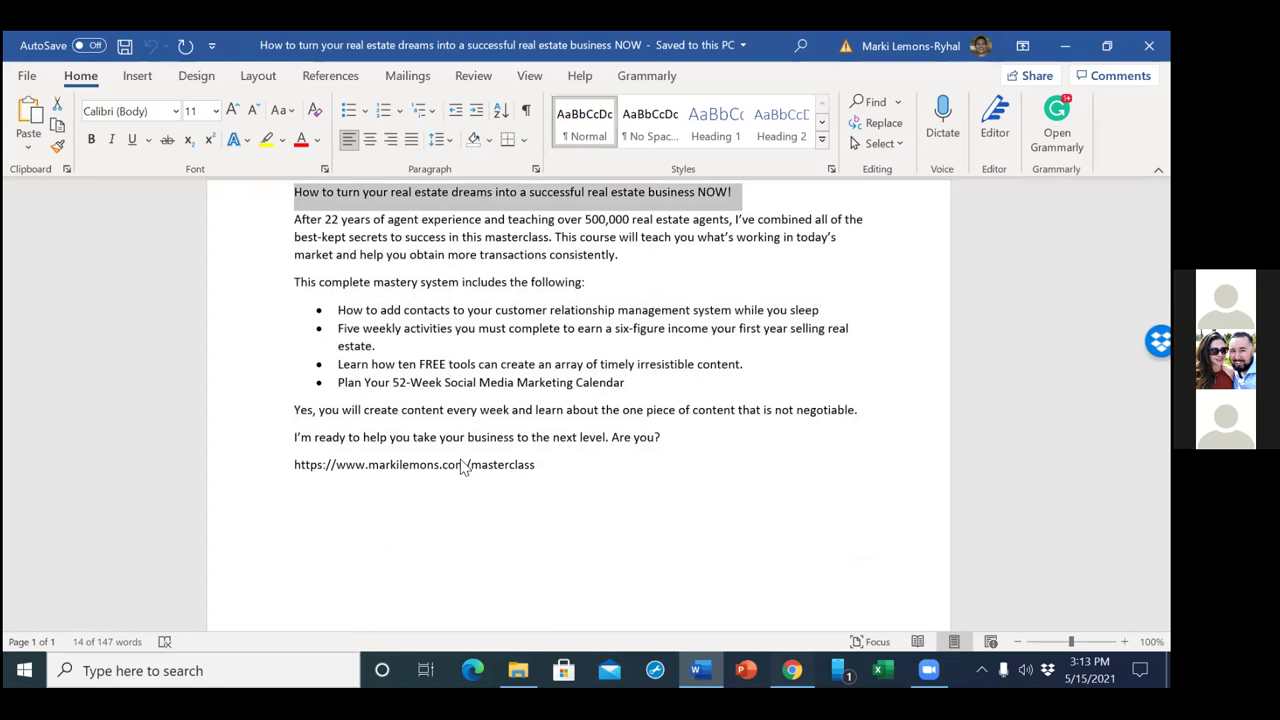
pyautogui.hotkey('alt', 'Tab')
pyautogui.click(424, 413)
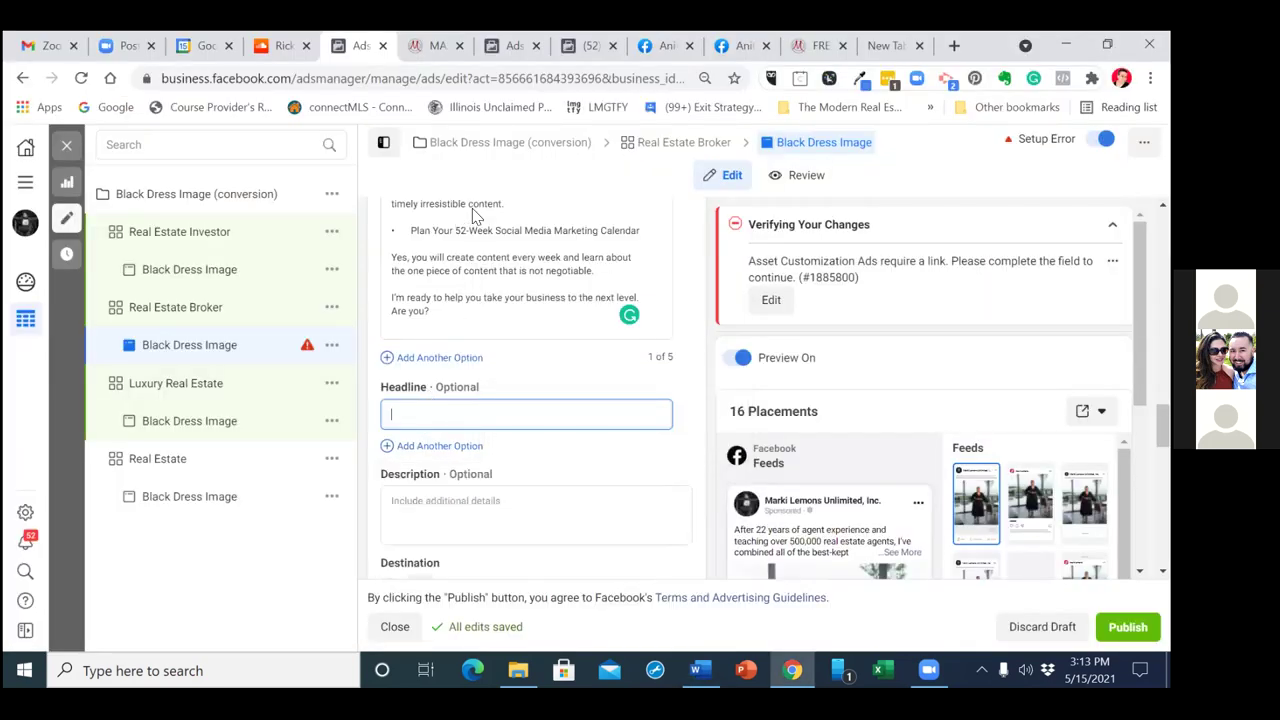
pyautogui.rightClick(471, 418)
pyautogui.click(466, 217)
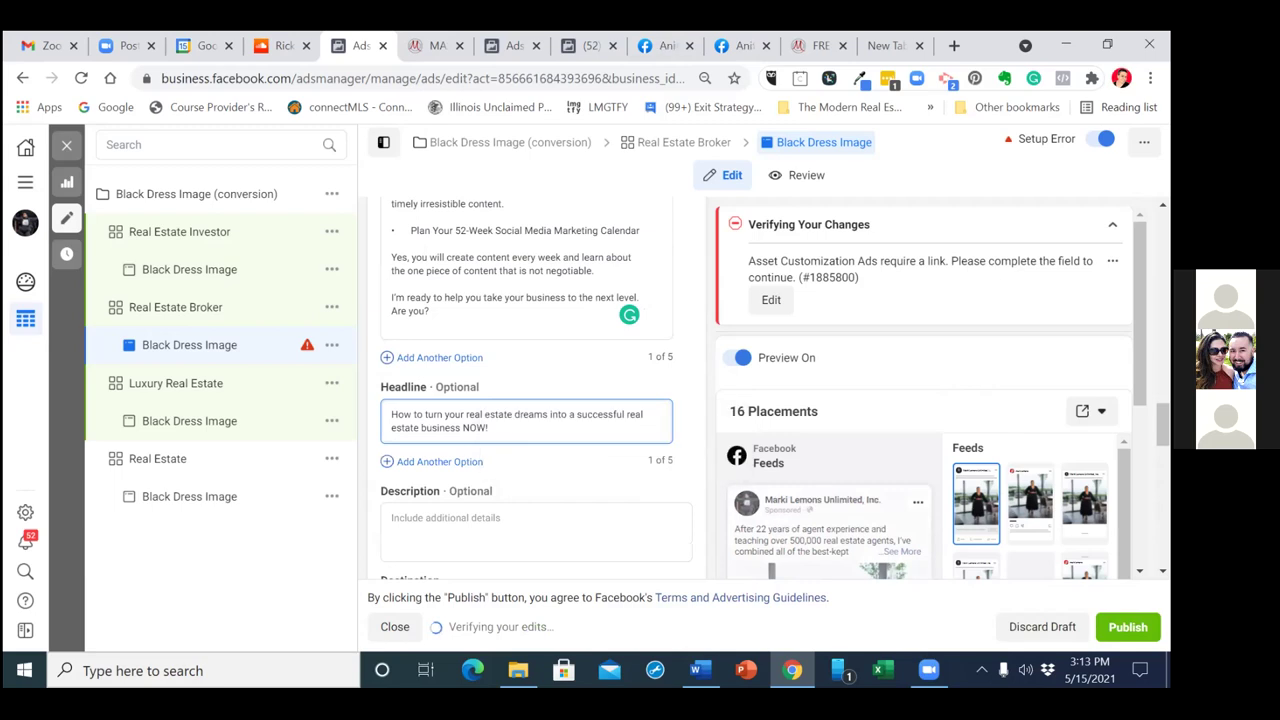
# Switch to the browser tab with the free masterclass landing page and copy its web address
pyautogui.scroll(-1, 535, 390)
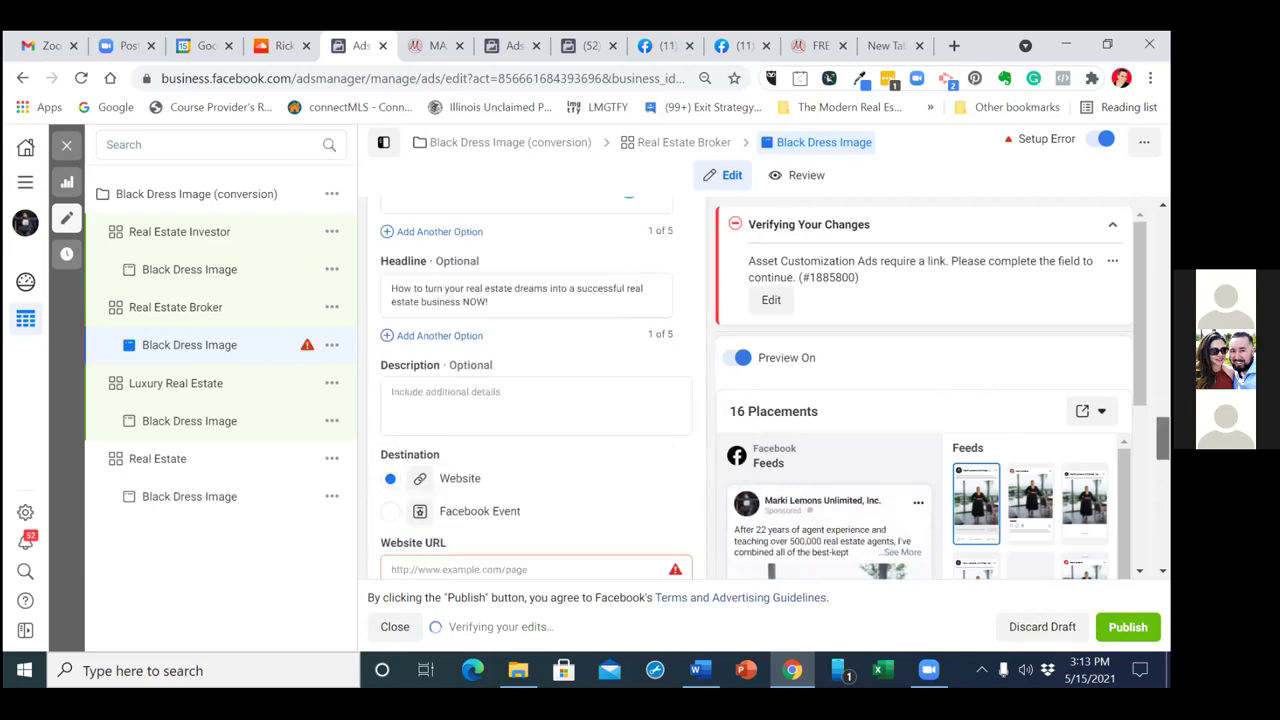
pyautogui.scroll(-1, 631, 494)
pyautogui.click(558, 454)
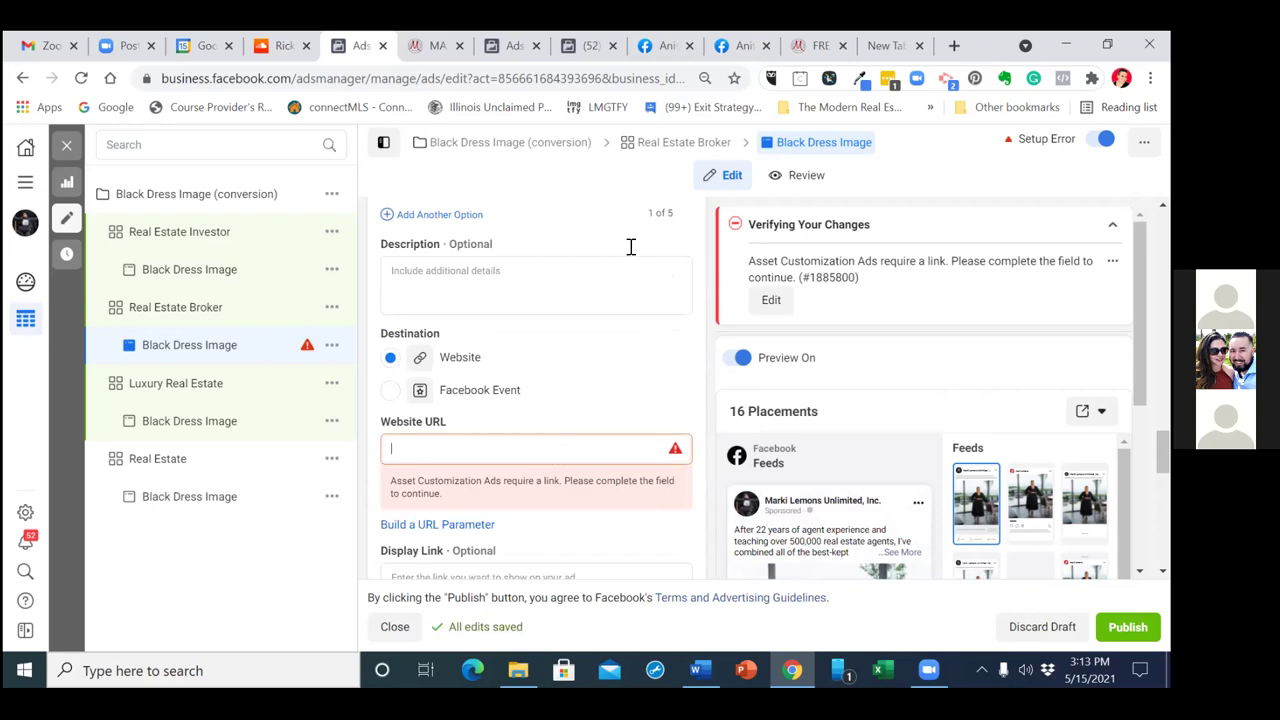
pyautogui.hotkey('ctrl', 'Tab')
pyautogui.hotkey('ctrl', 'Tab')
pyautogui.hotkey('ctrl', 'Tab')
pyautogui.hotkey('ctrl', 'Tab')
pyautogui.hotkey('ctrl', 'Tab')
pyautogui.hotkey('ctrl', 'Tab')
pyautogui.click(248, 78)
pyautogui.rightClick(242, 78)
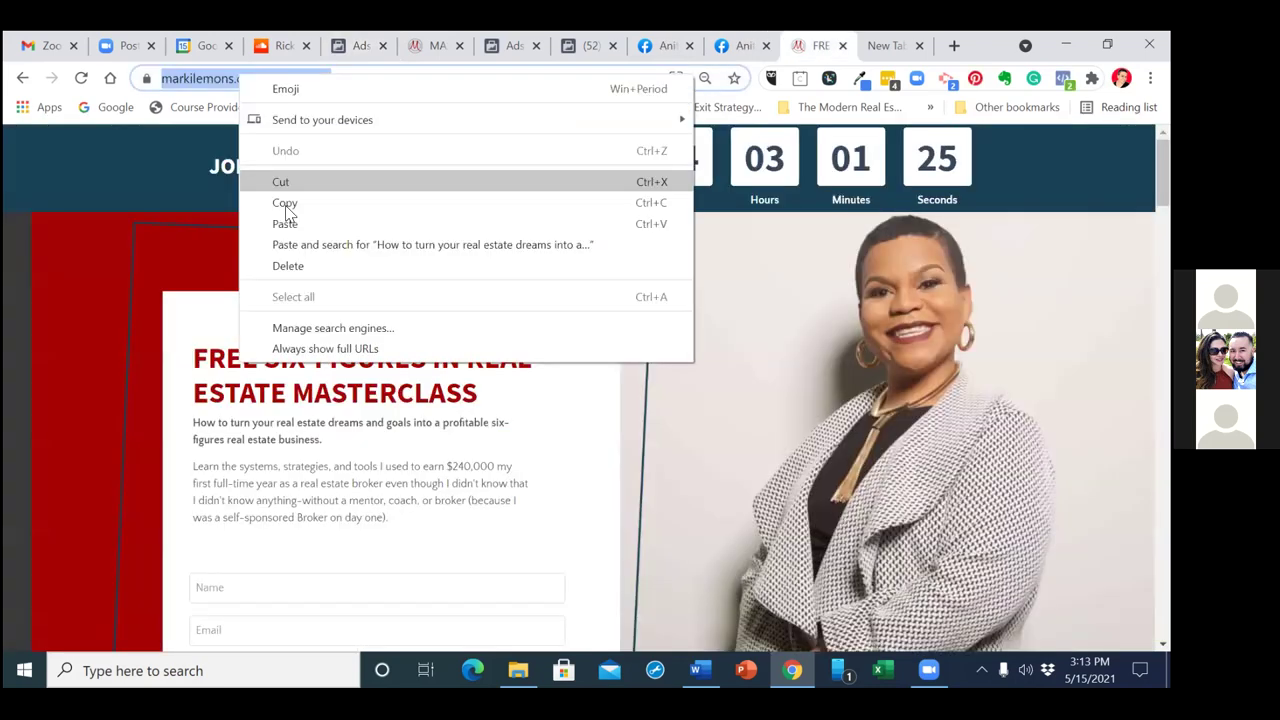
pyautogui.click(286, 204)
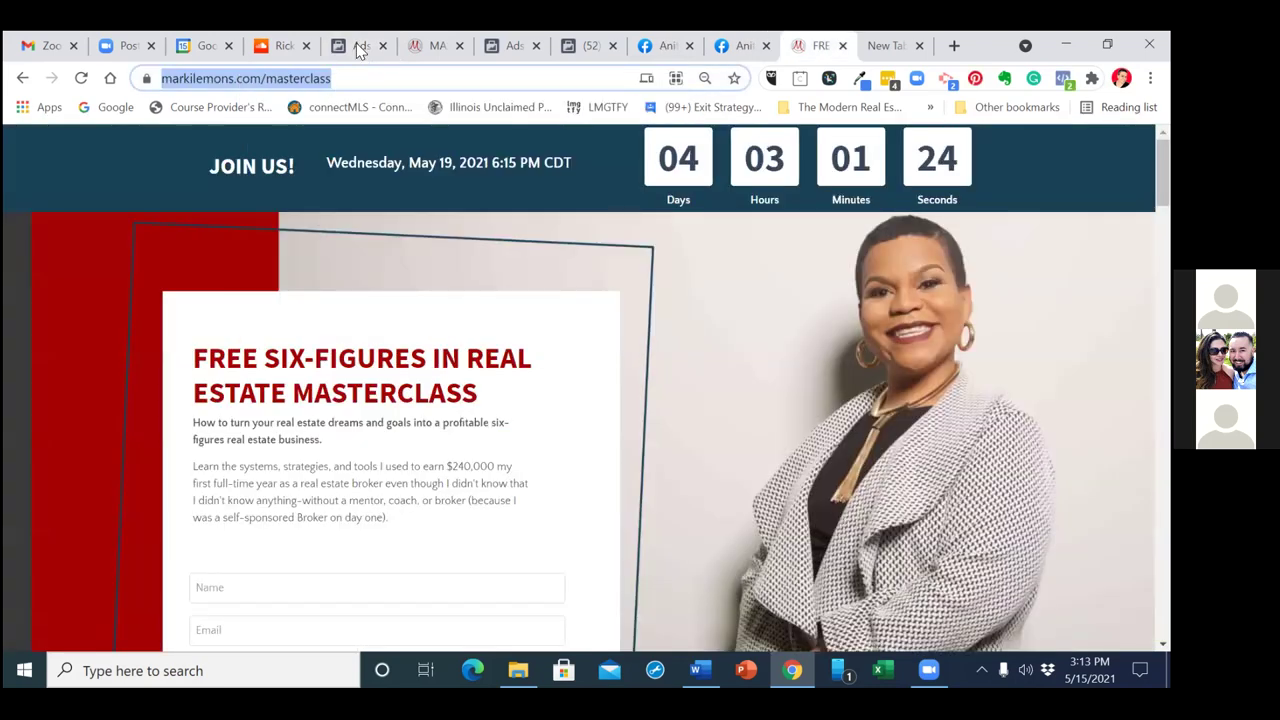
pyautogui.hotkey('ctrl', '5')
pyautogui.rightClick(432, 448)
pyautogui.click(472, 254)
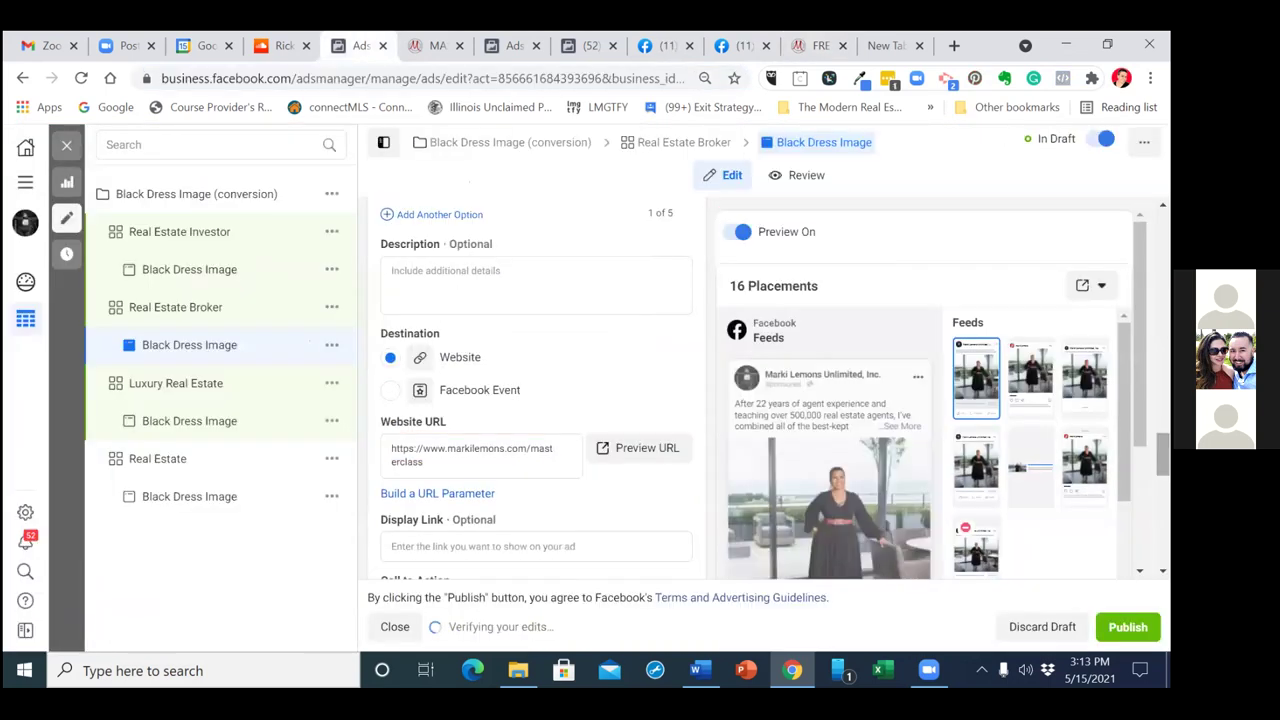
# Set the ad's Display Link to markilemons.com
pyautogui.scroll(-2, 563, 389)
pyautogui.click(519, 390)
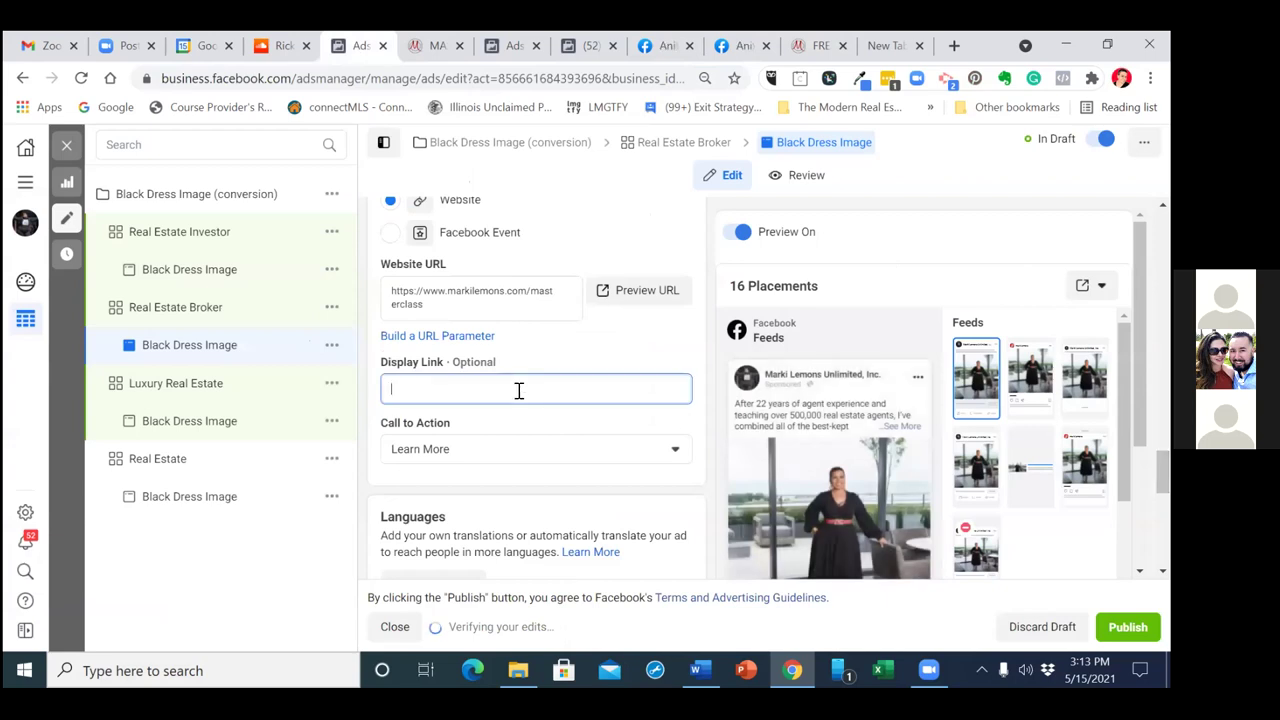
pyautogui.write('markilemo')
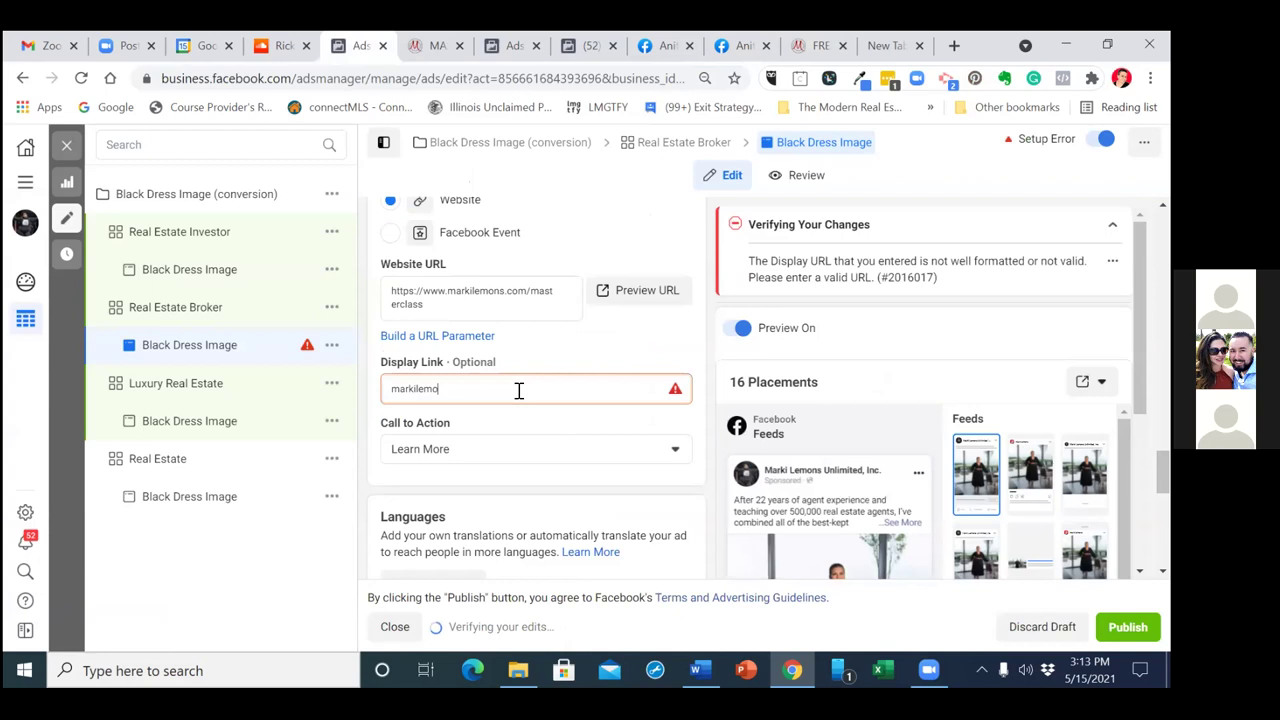
pyautogui.write('ns.com')
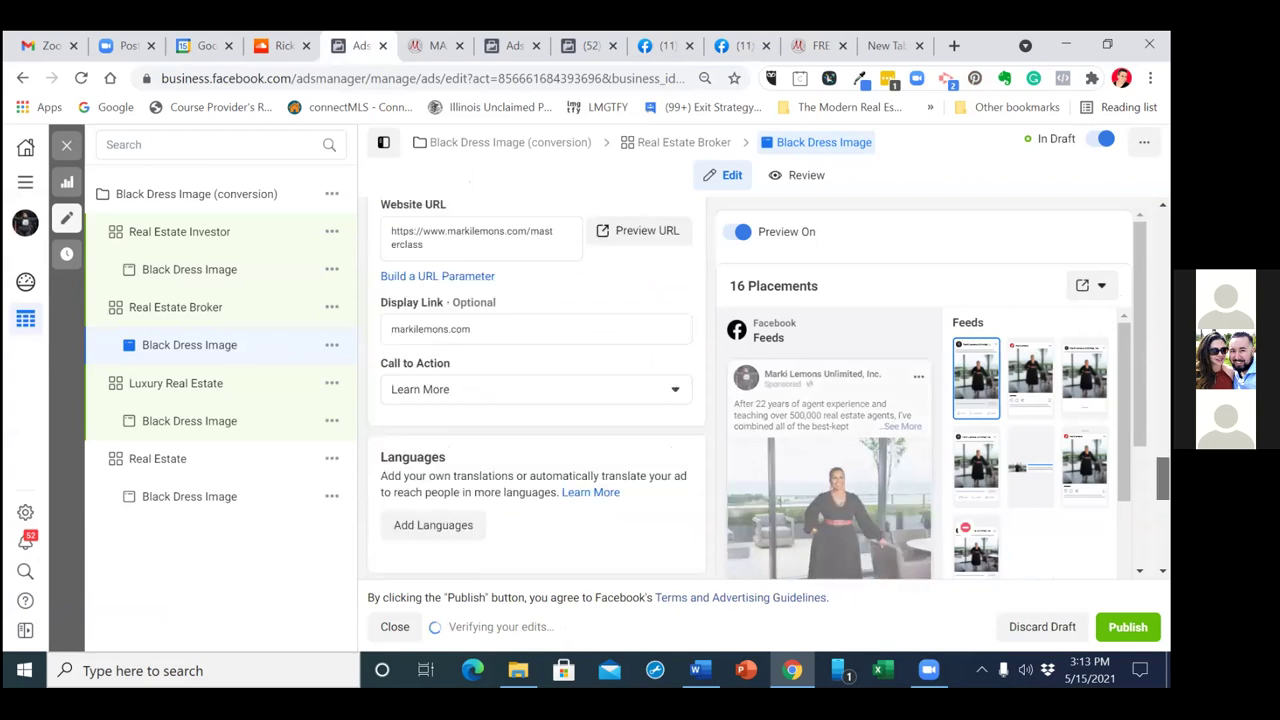
# Select markilemons.com as the Website Events domain in the ad's Tracking settings
pyautogui.scroll(-1, 536, 390)
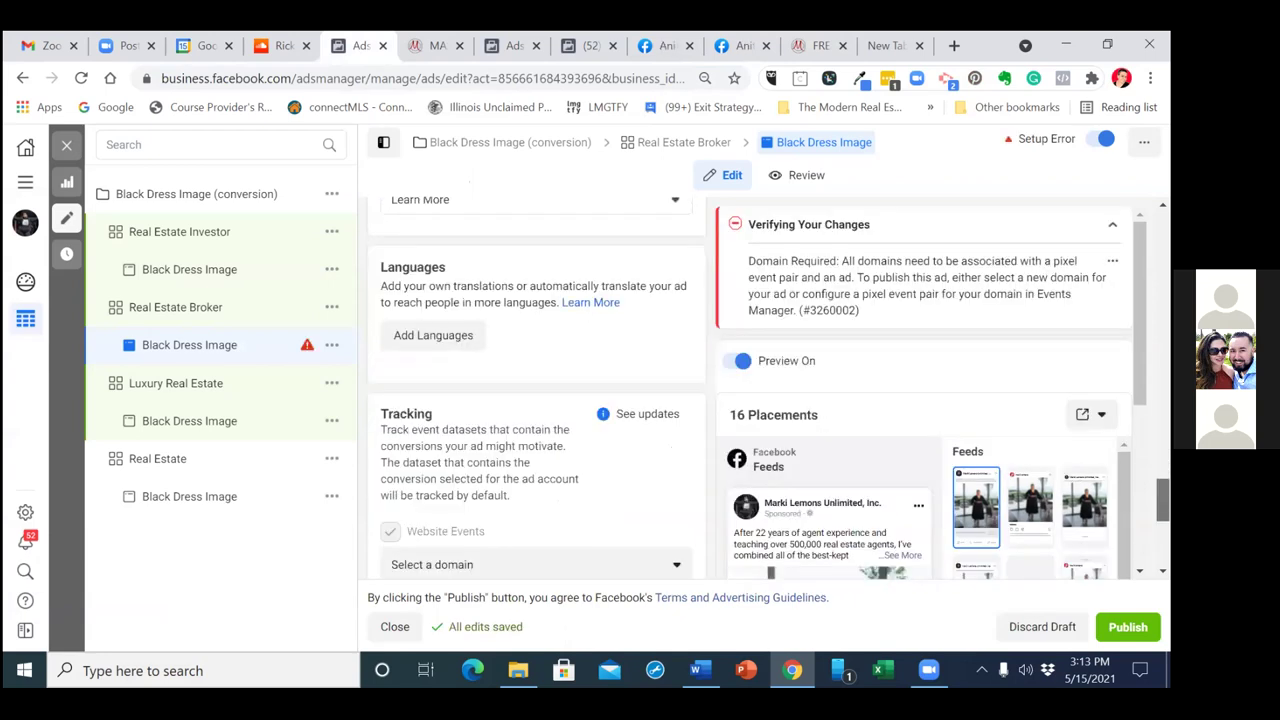
pyautogui.scroll(-1, 623, 423)
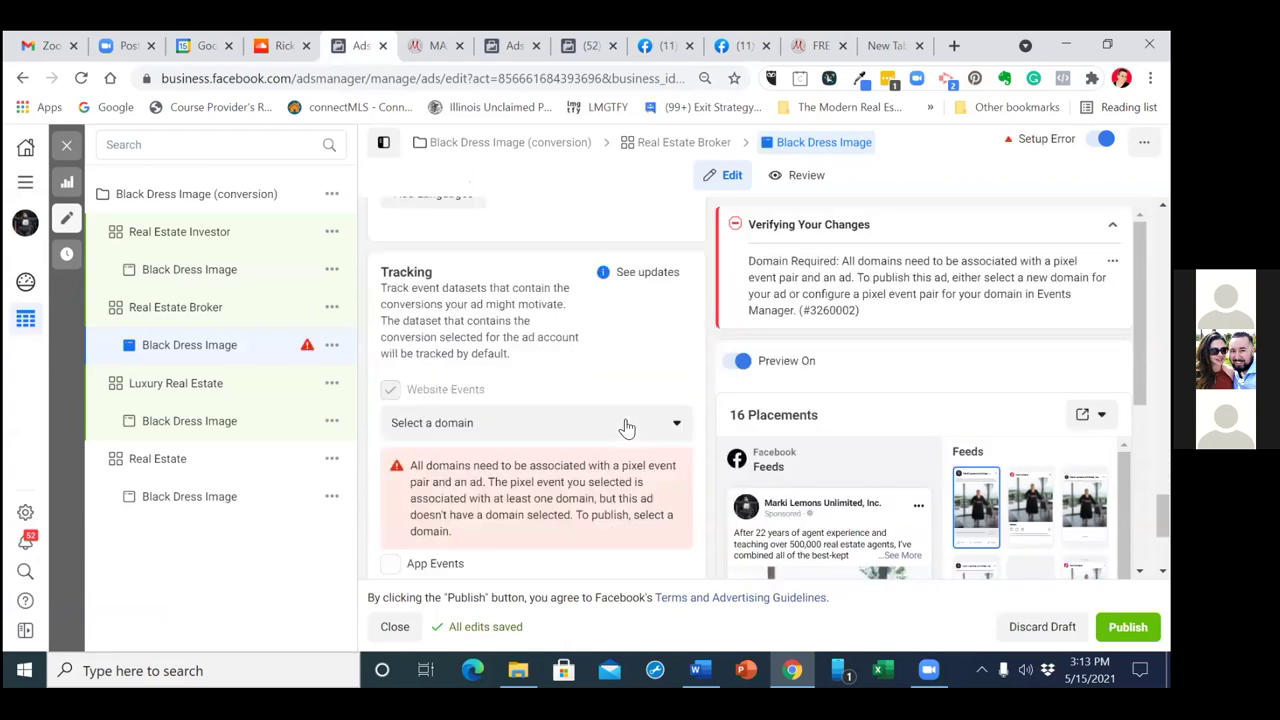
pyautogui.click(550, 443)
pyautogui.click(522, 445)
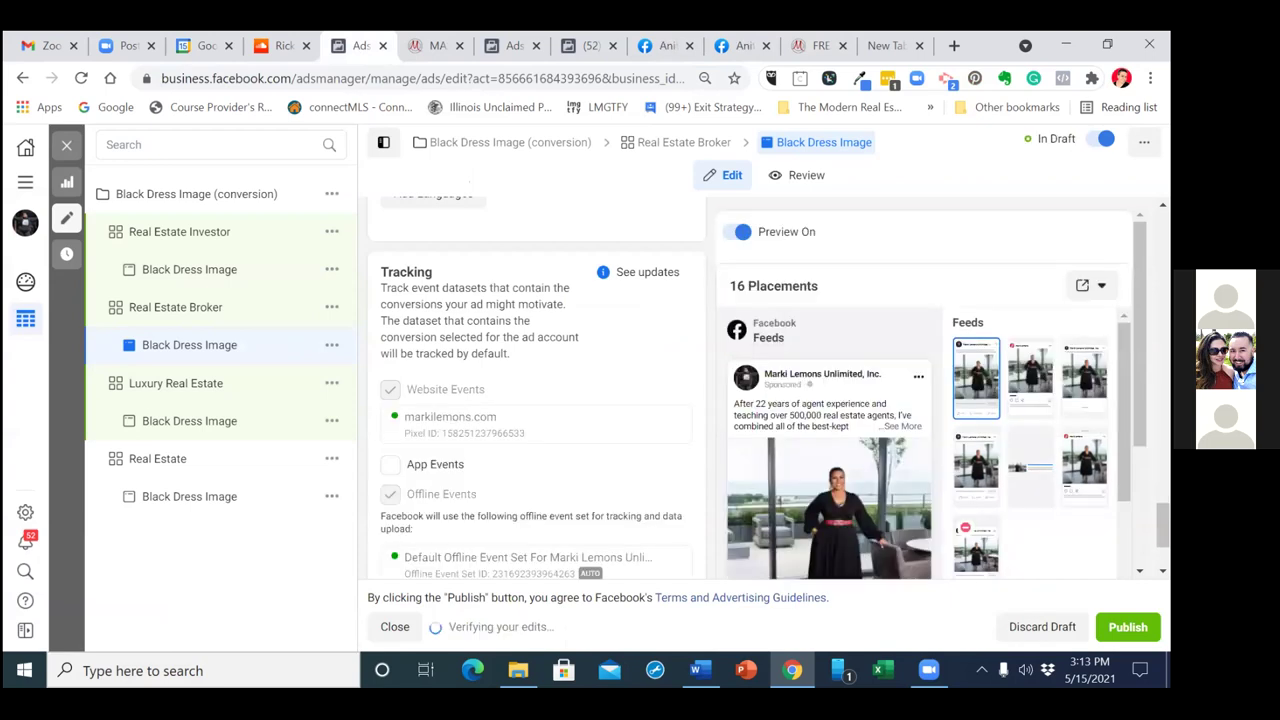
# Check the remaining tracking settings and the ad preview, and close the editor while keeping the ad as a draft
pyautogui.scroll(-1, 536, 400)
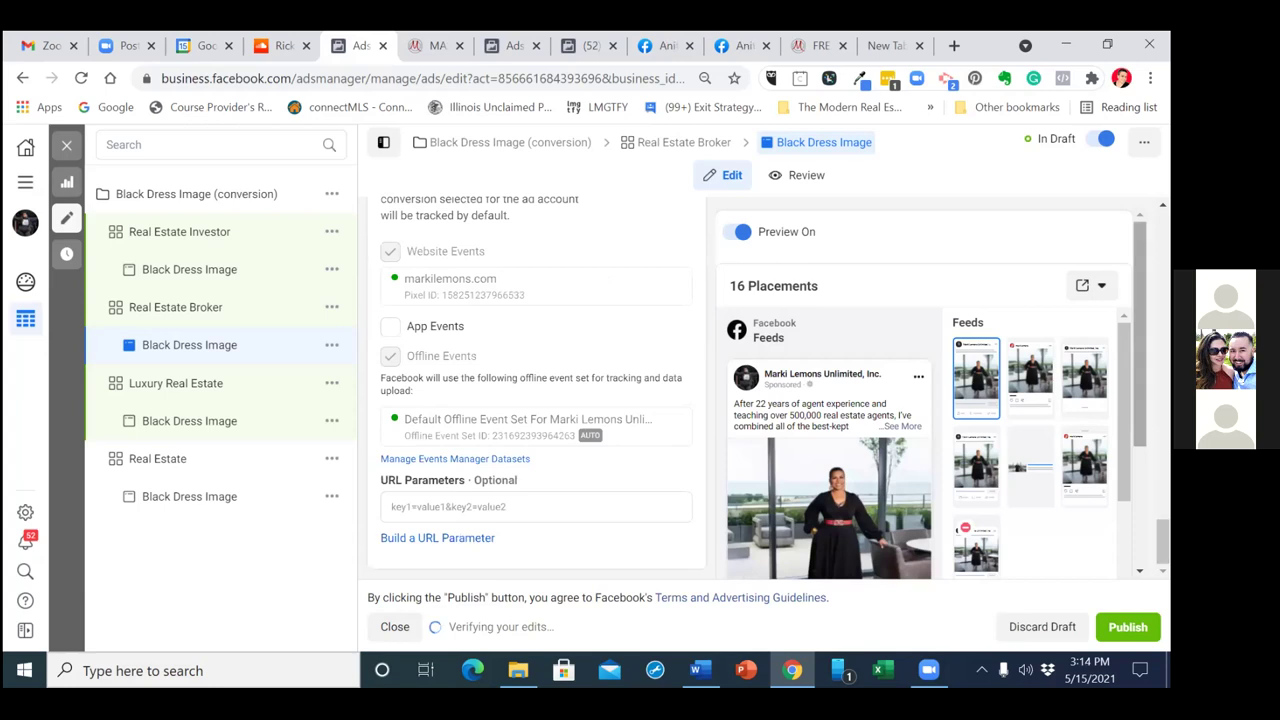
pyautogui.scroll(-2, 920, 390)
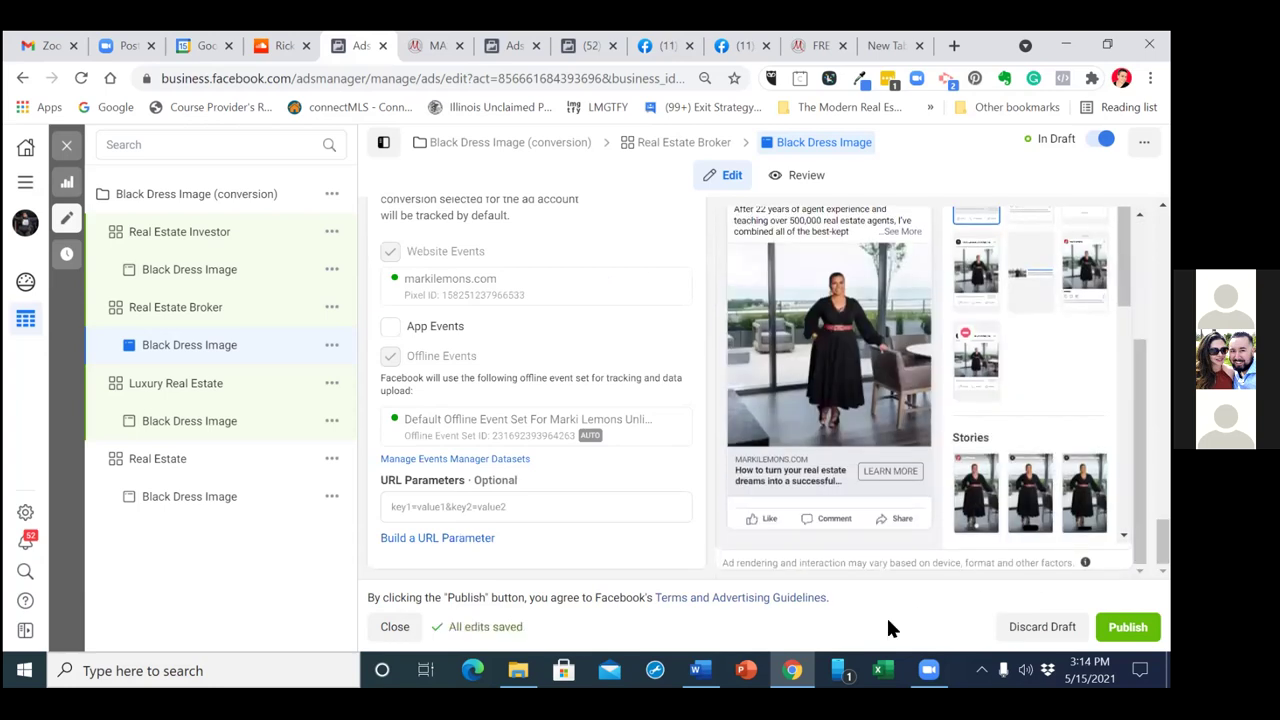
pyautogui.click(65, 150)
pyautogui.click(619, 404)
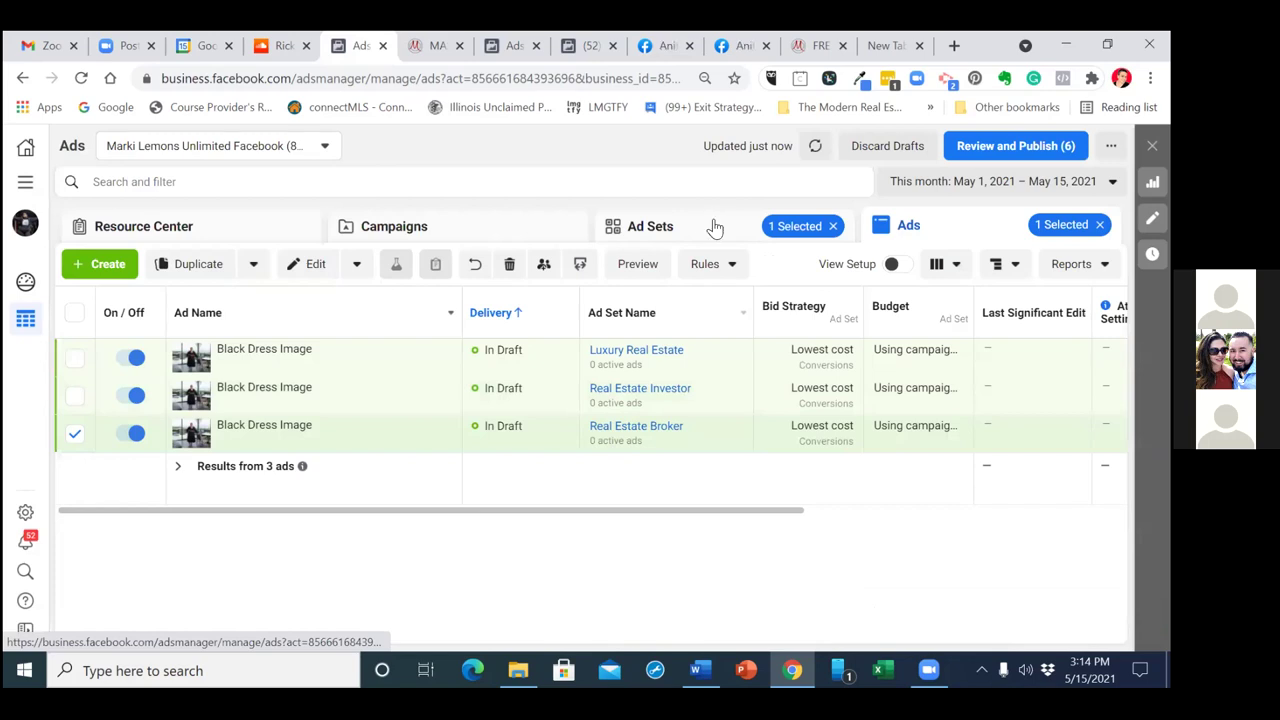
# Review the ad sets, deselect the Real Estate Broker ad set and its Black Dress Image ad, and open the campaigns list
pyautogui.click(714, 228)
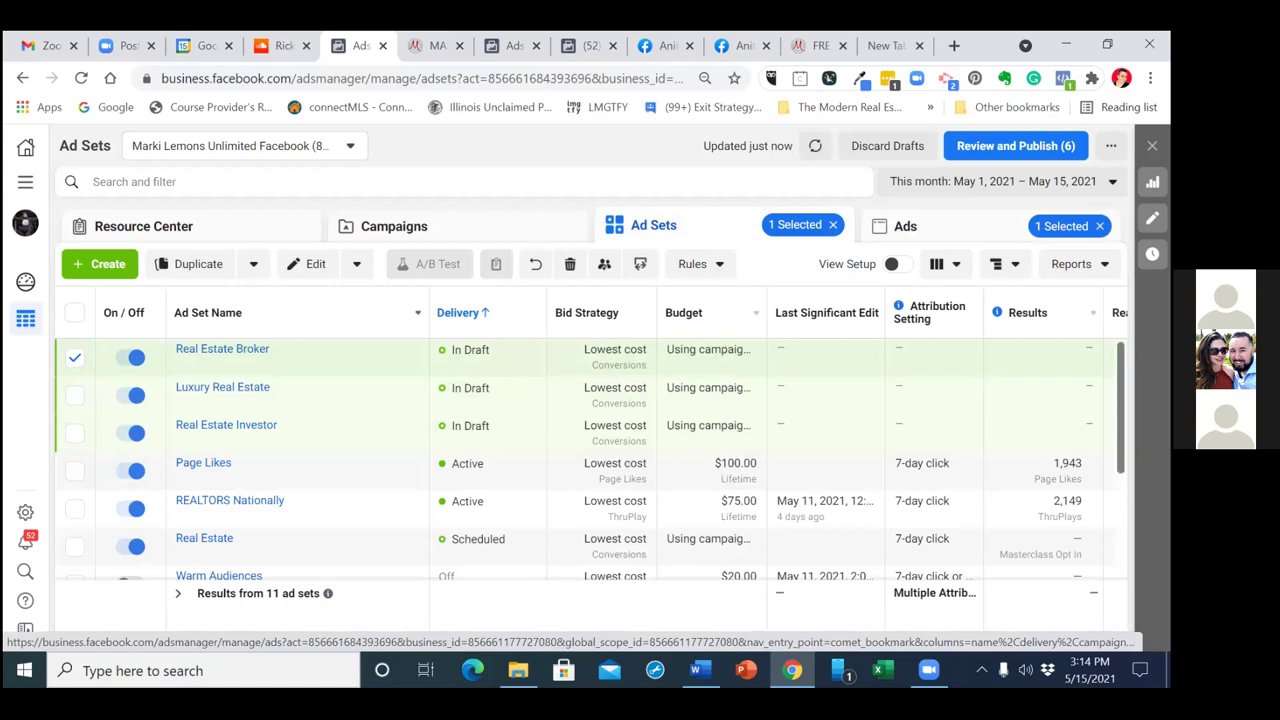
pyautogui.scroll(-2, 590, 460)
pyautogui.scroll(1, 590, 460)
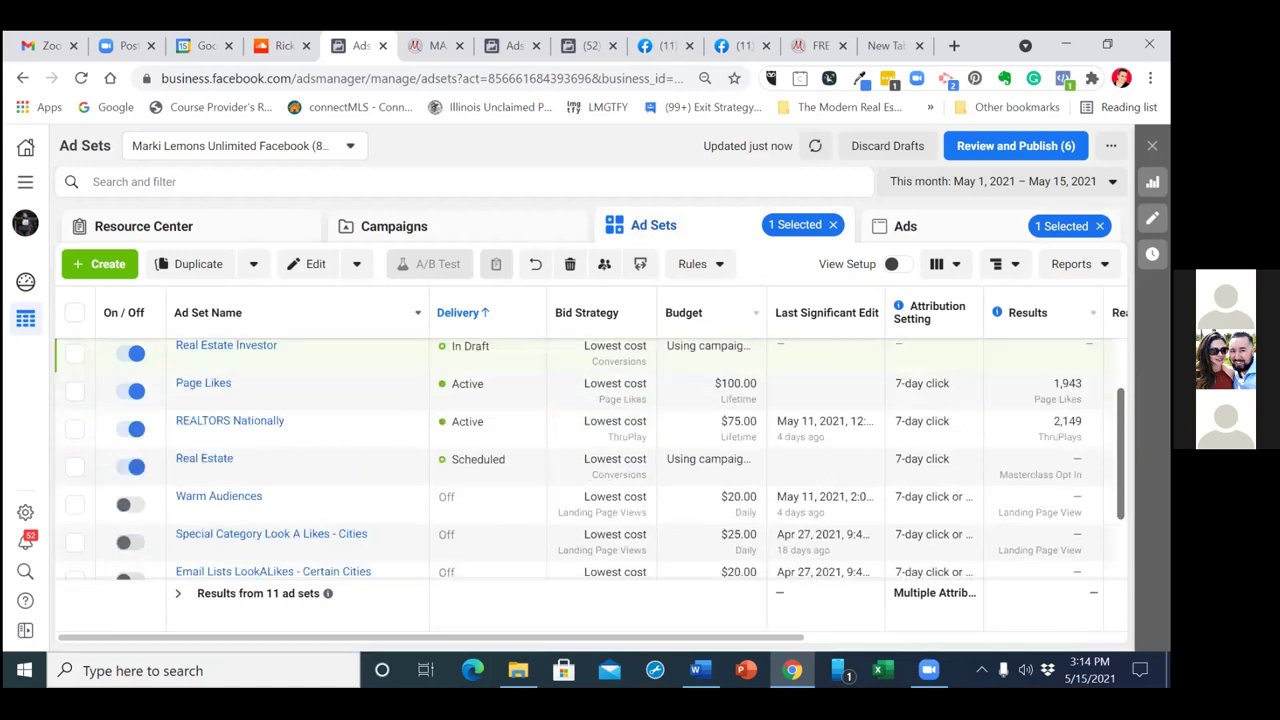
pyautogui.scroll(1, 590, 460)
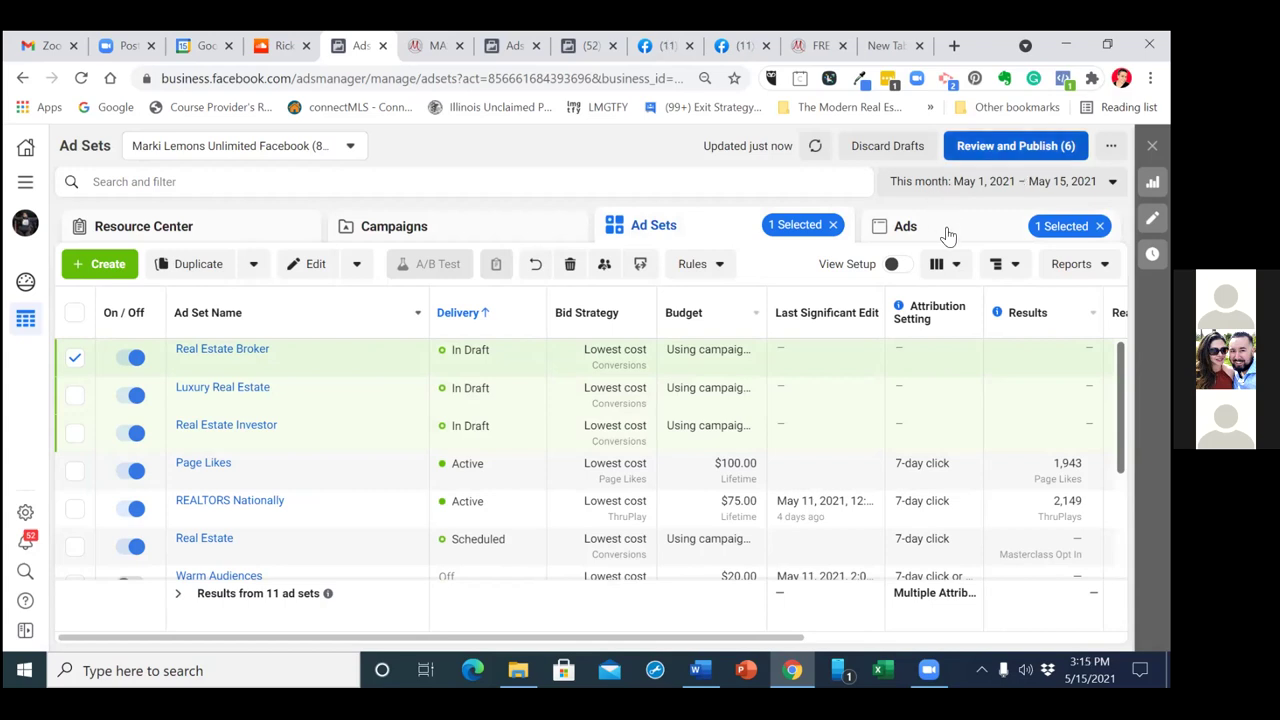
pyautogui.click(73, 362)
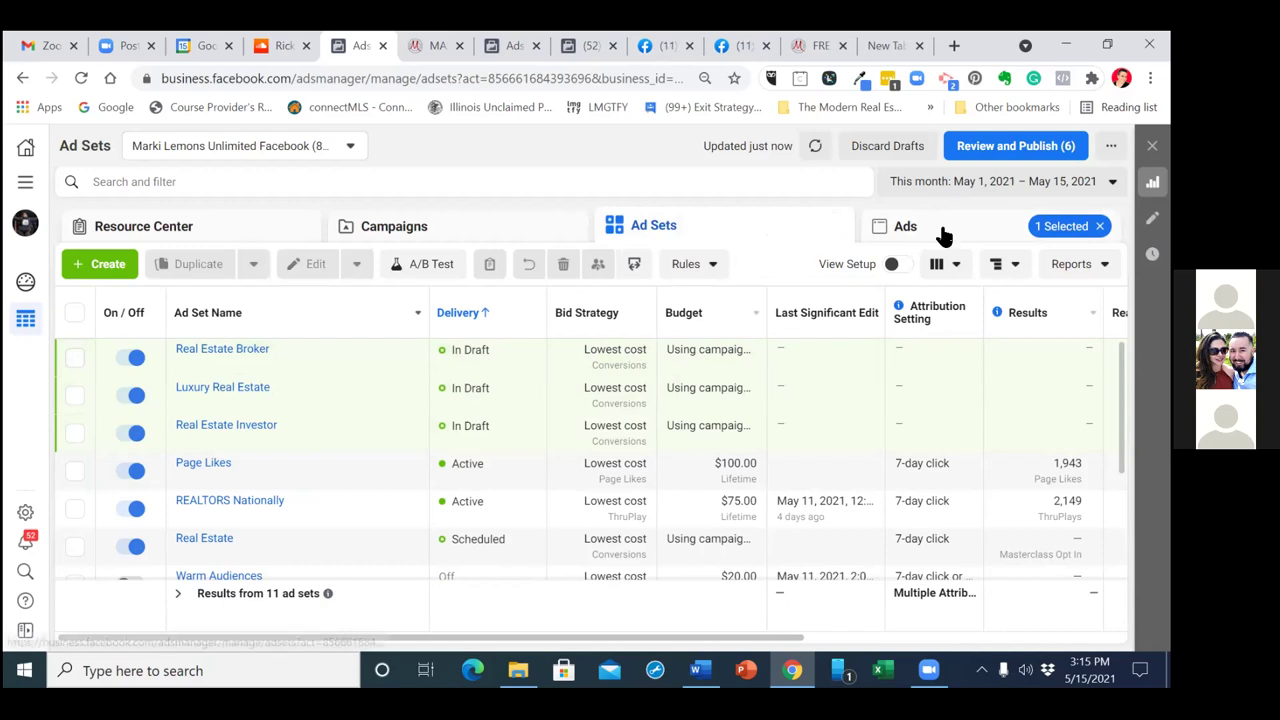
pyautogui.click(943, 235)
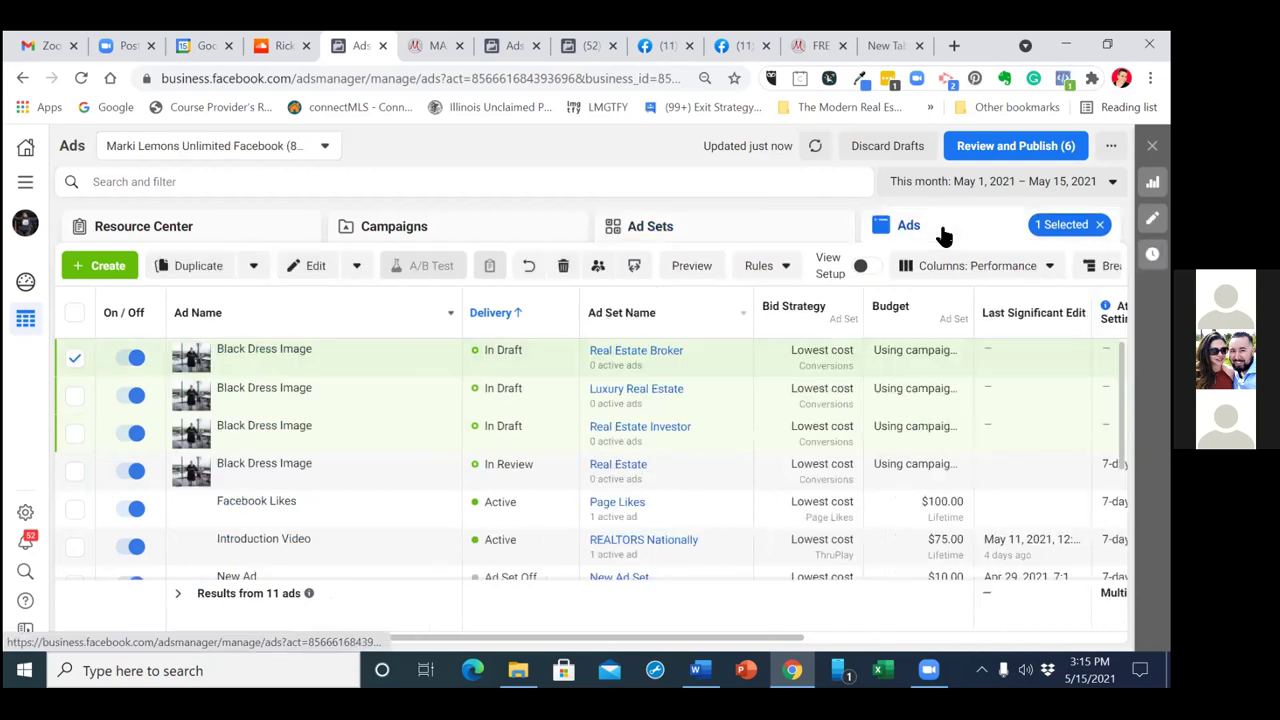
pyautogui.click(75, 361)
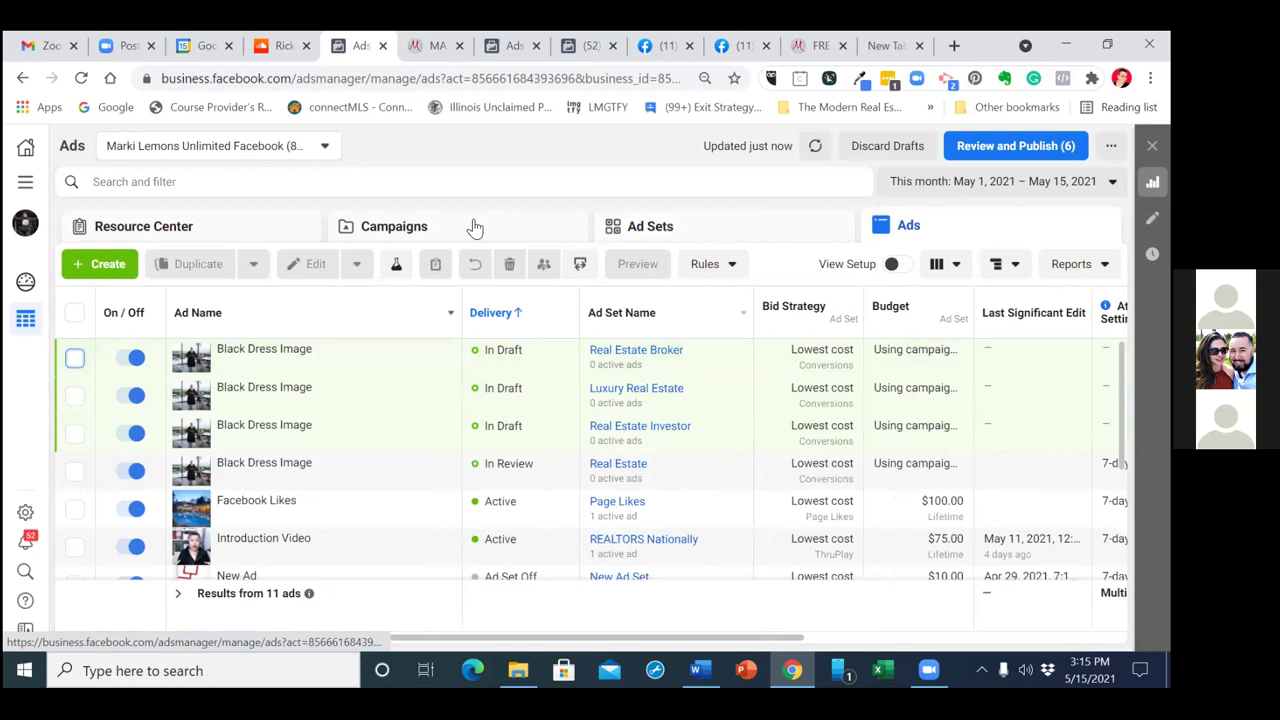
pyautogui.click(475, 228)
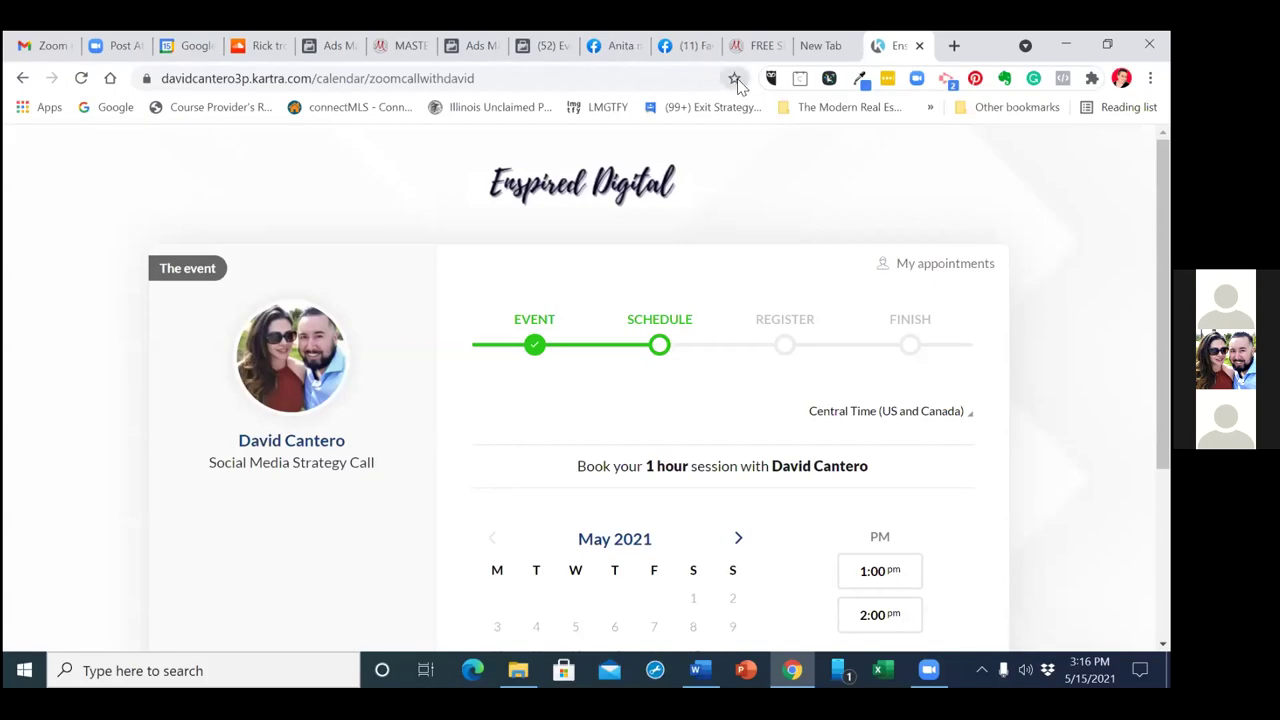
# Open the bookmarking options for the Enspired Digital Social Media Strategy Call booking page
pyautogui.click(735, 80)
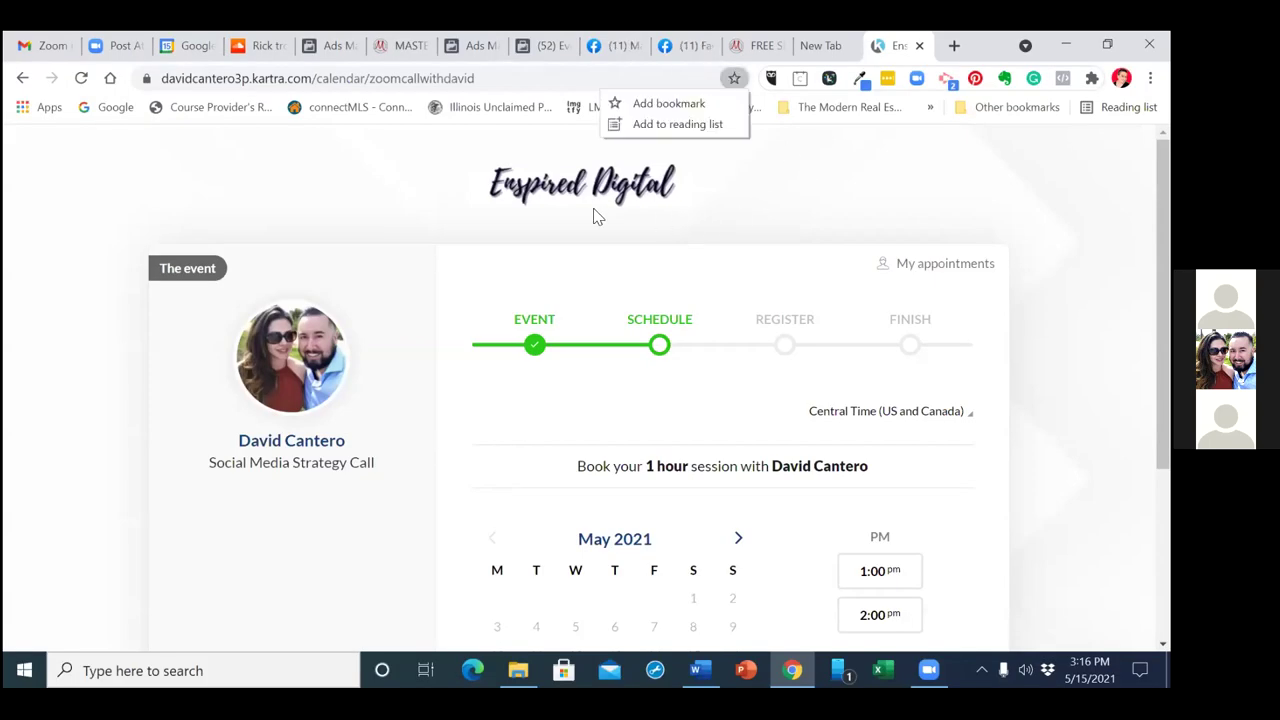